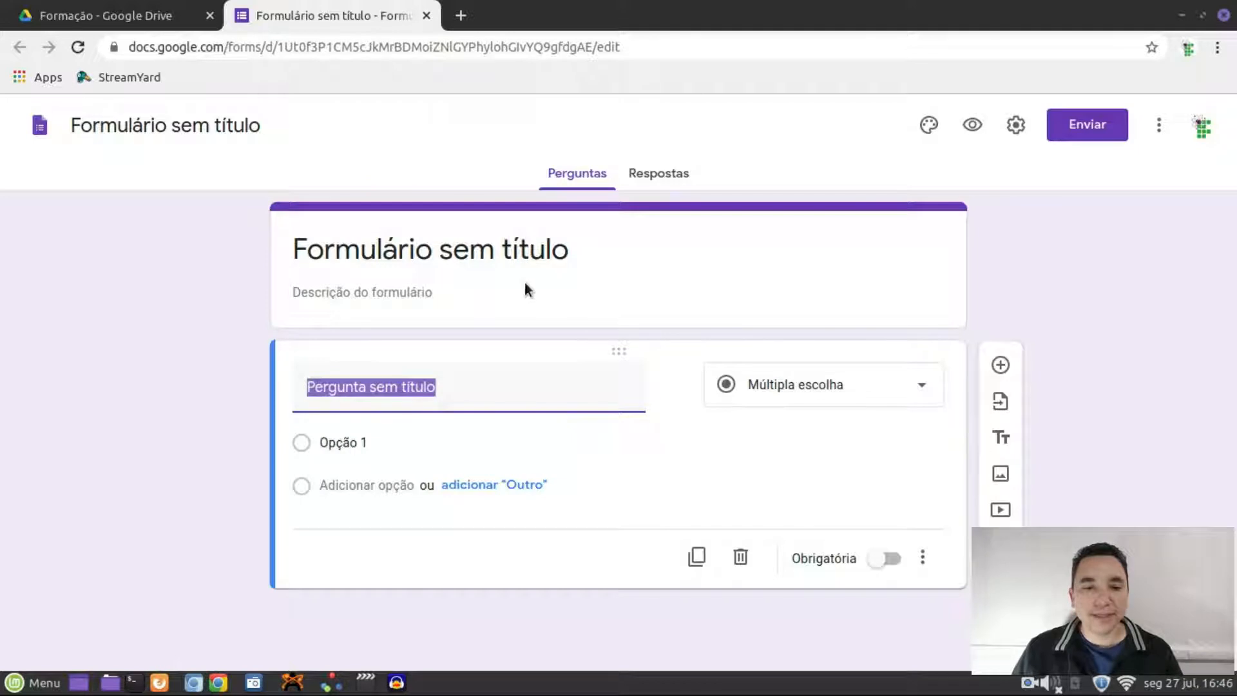
Change the form's name in the top-left title field to 'Lista de exercícios'
click(213, 126)
click(339, 256)
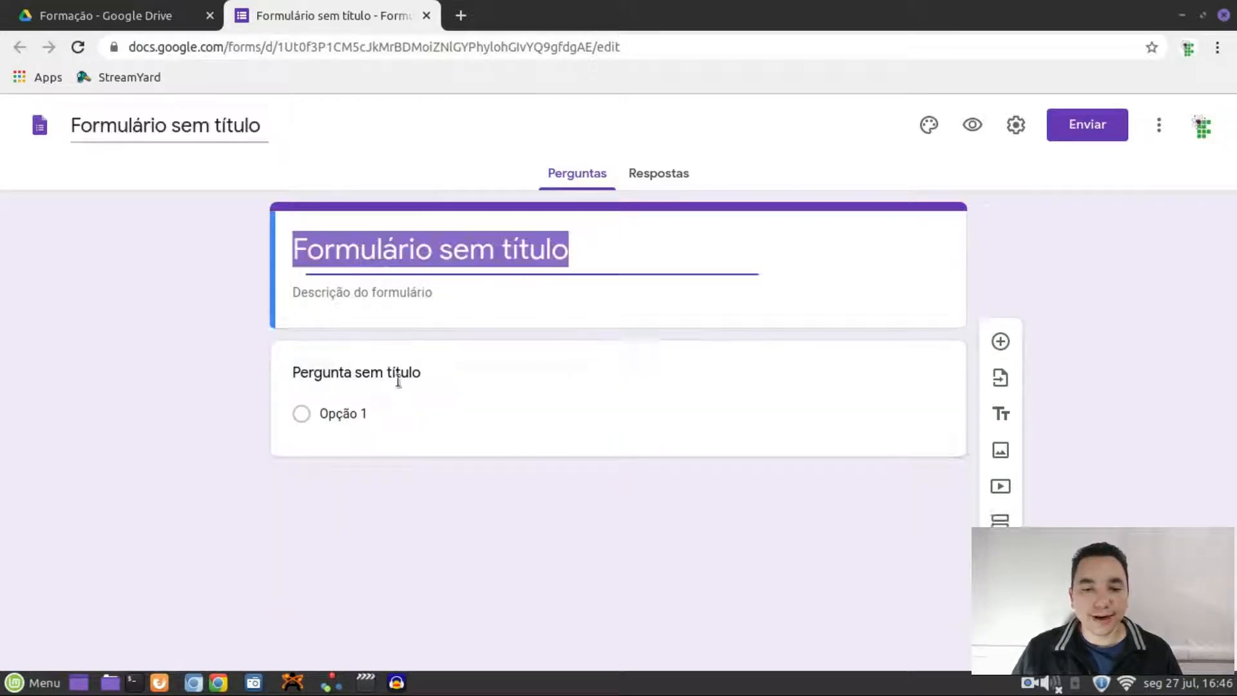
click(382, 379)
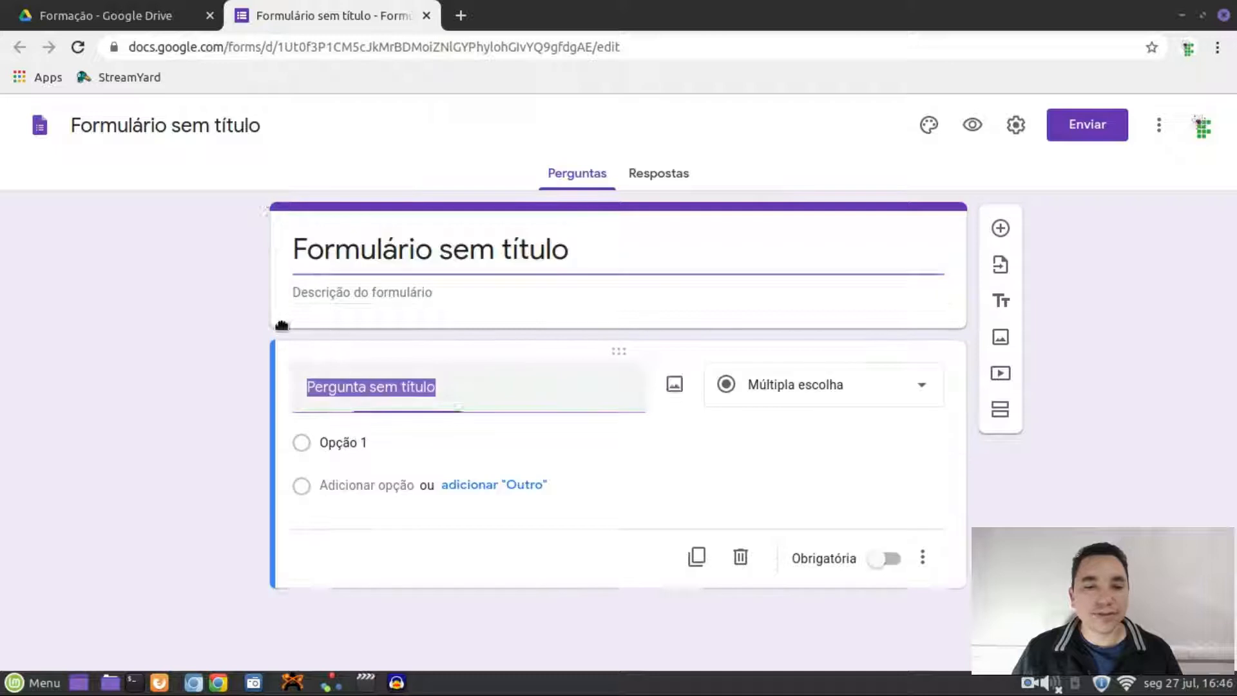
click(196, 125)
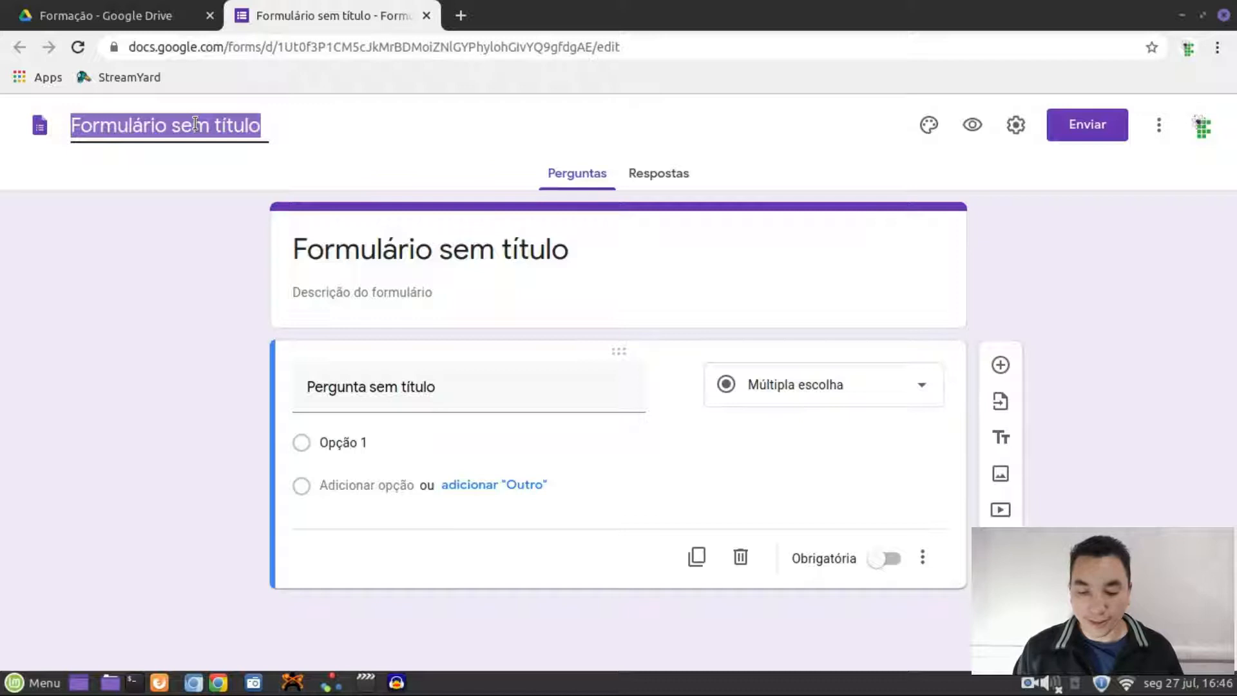
text(Lista )
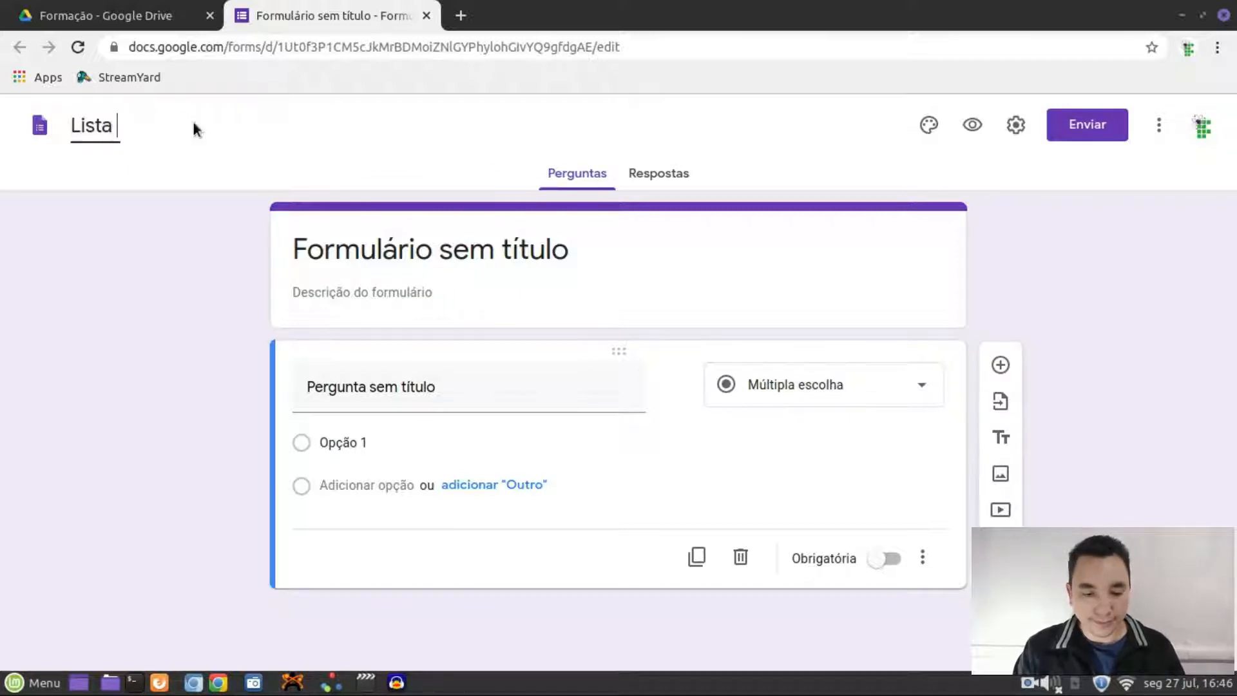
text(de exercícios)
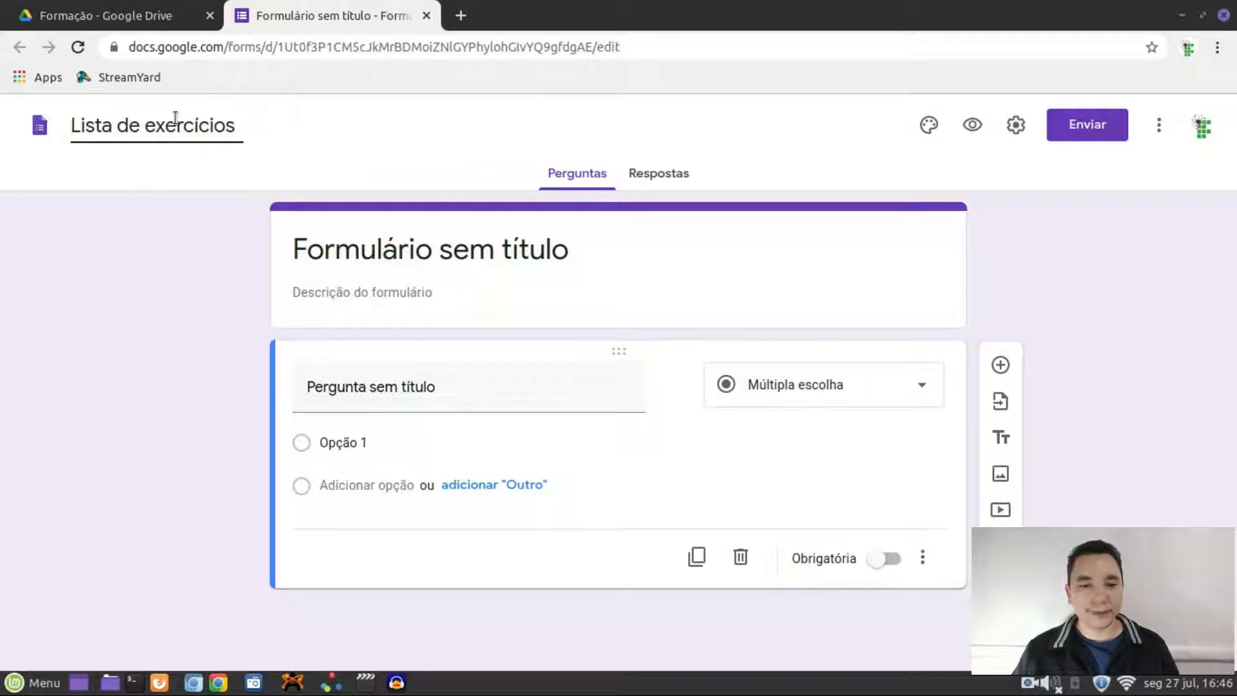
click(142, 323)
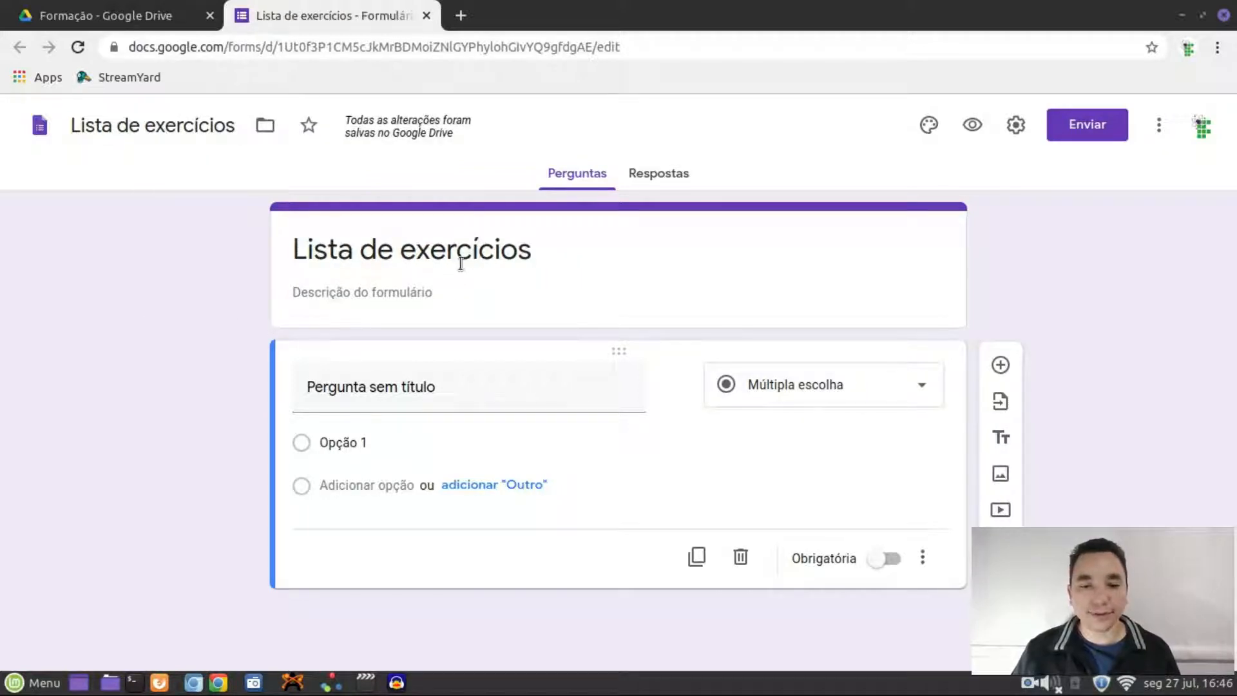
click(399, 296)
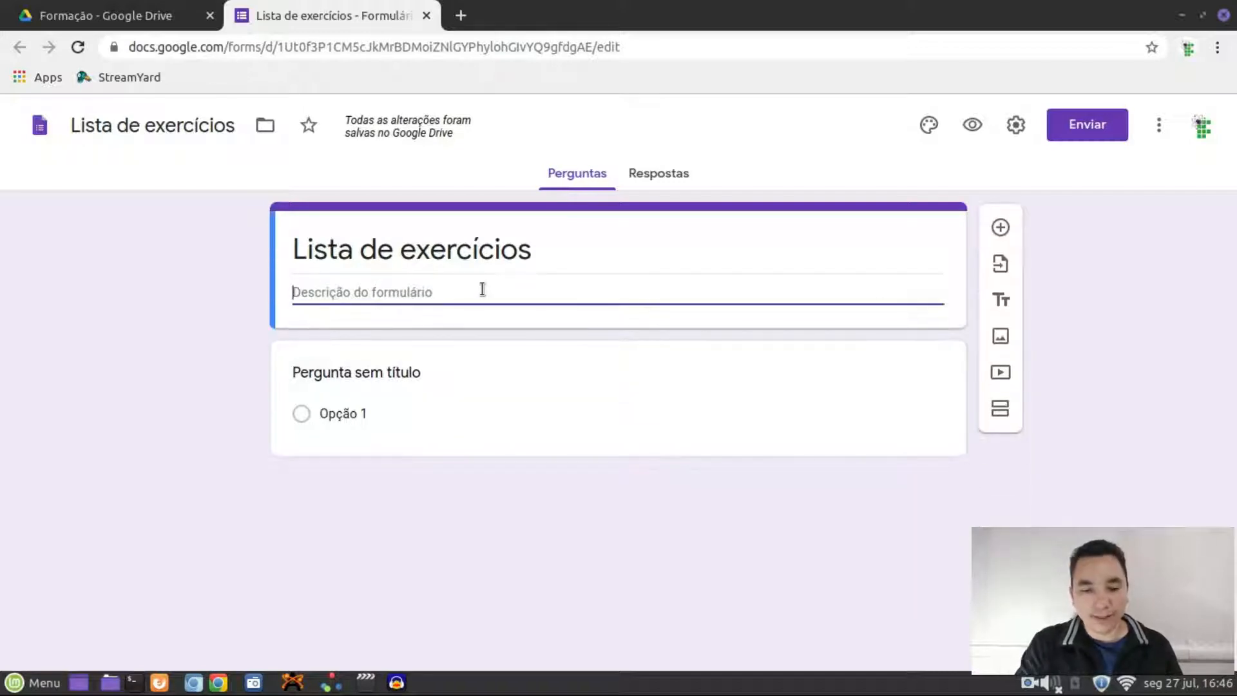
Enter 'Química Orgânica' as the form description under the title
text(Qu)
text(i)
text(mica Or)
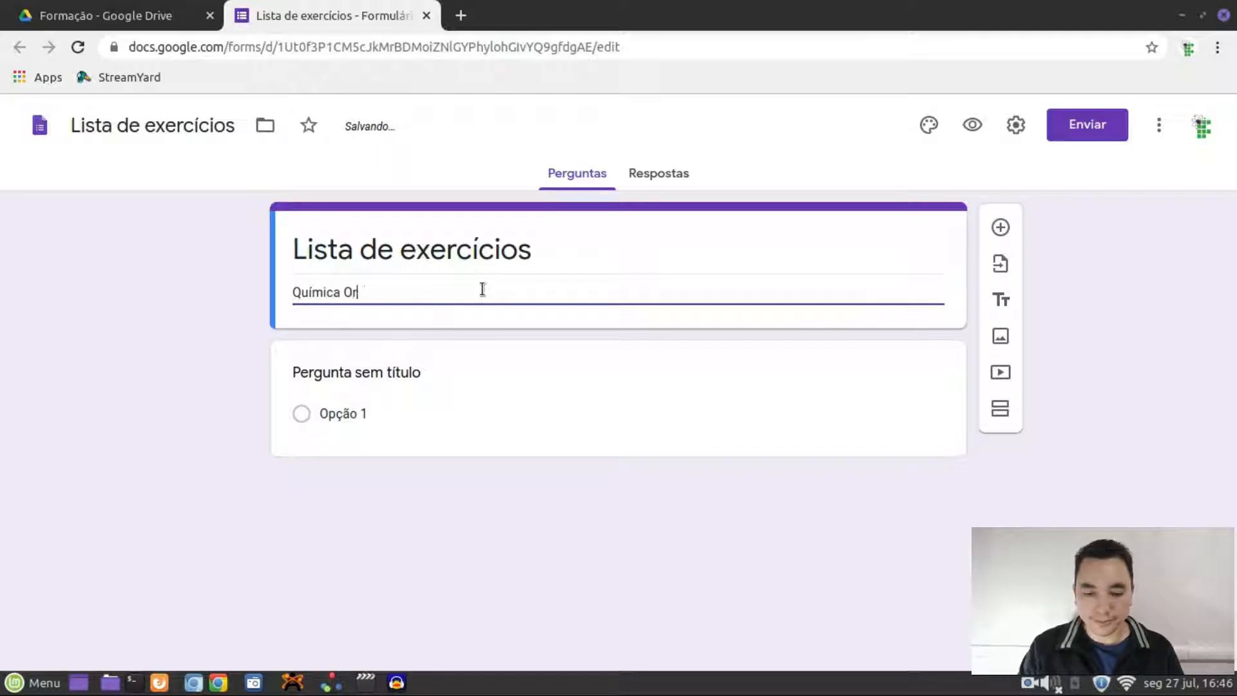
text(gânica)
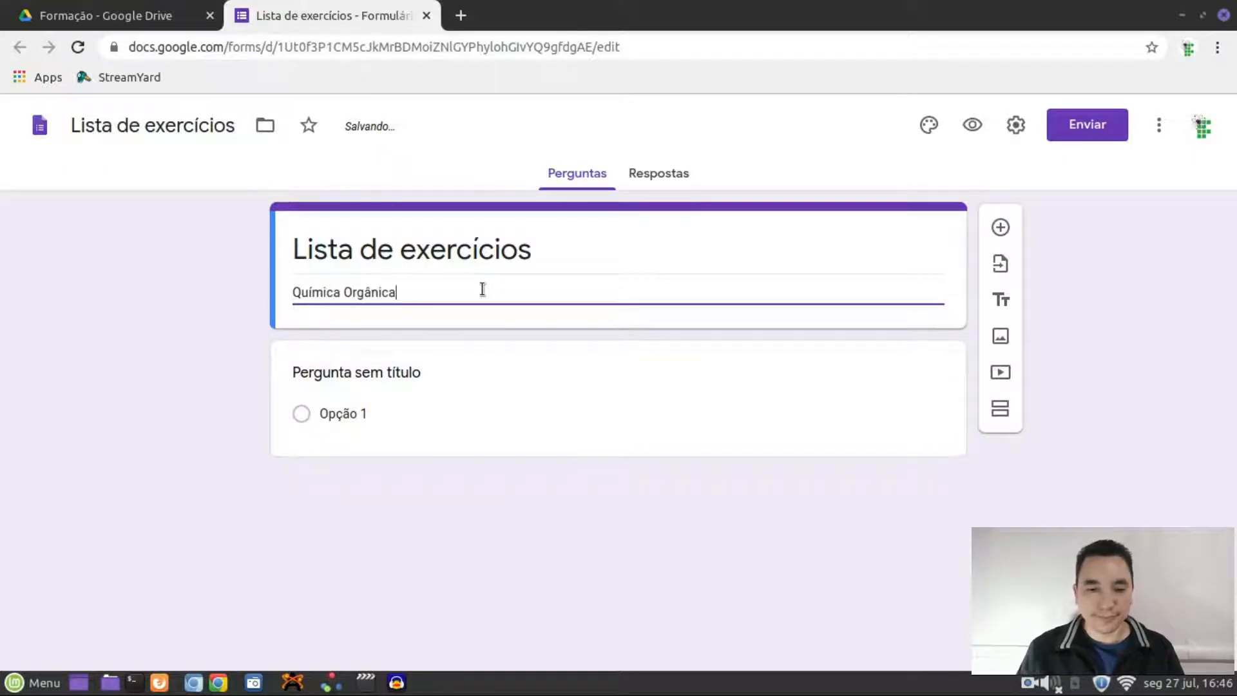
click(233, 339)
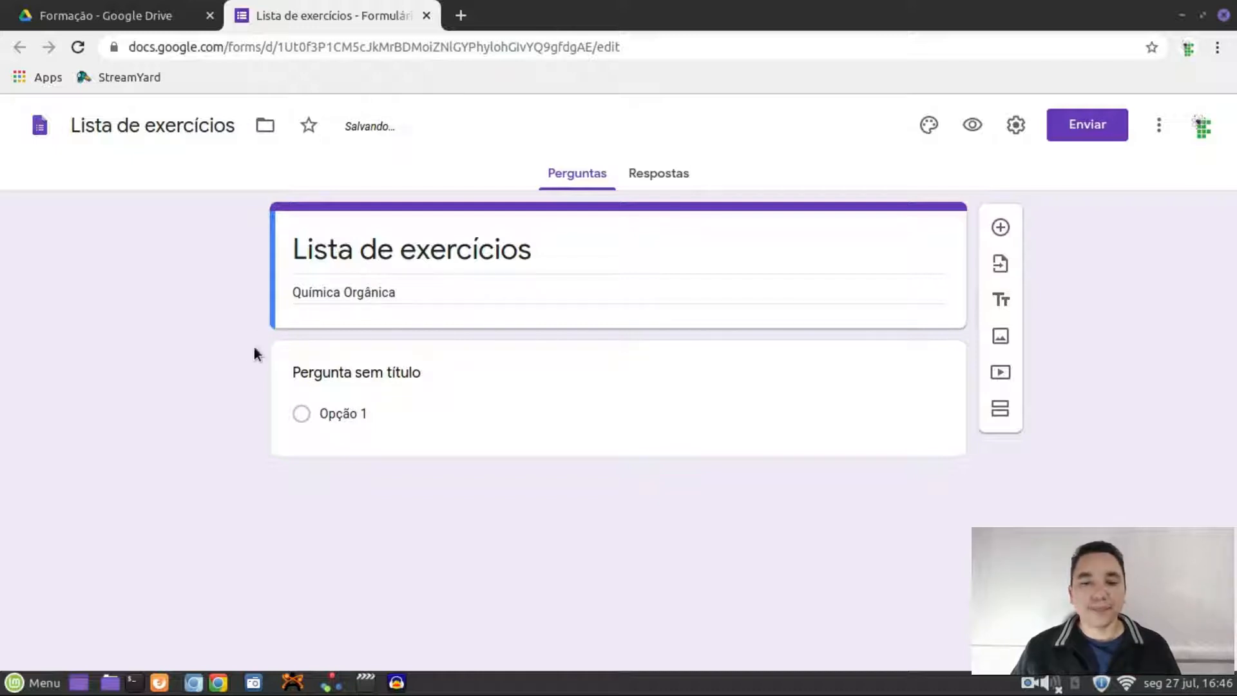
click(619, 407)
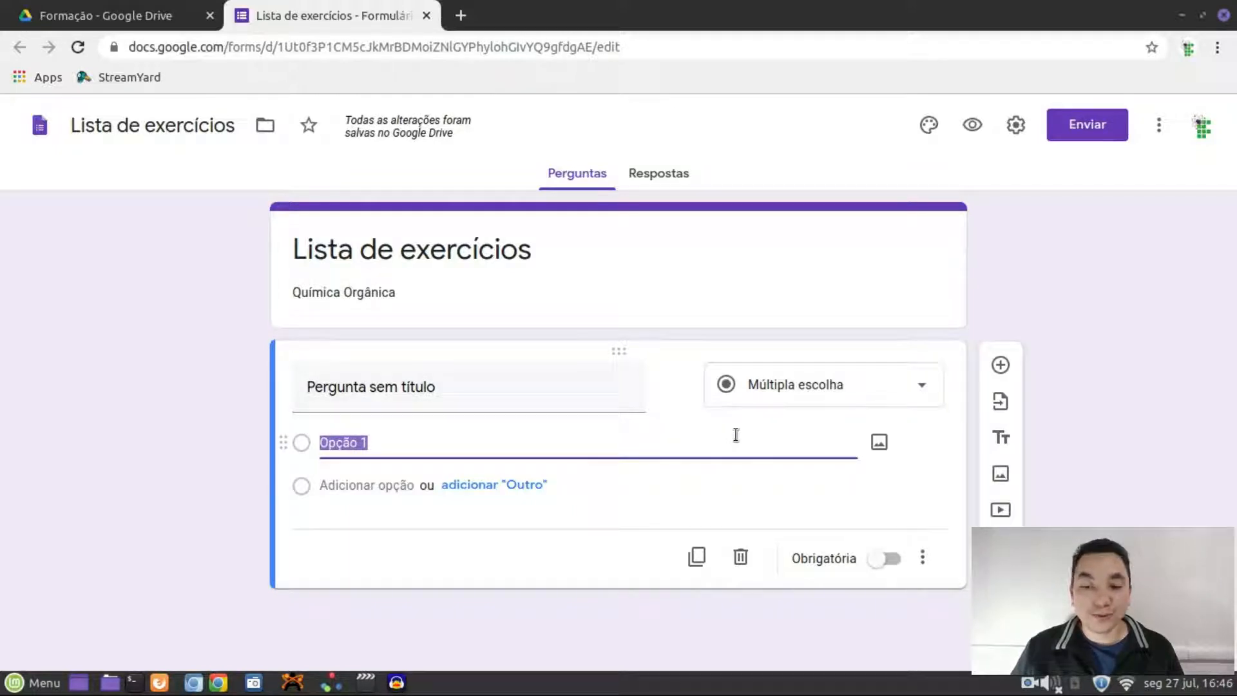
Word the first question 'Quantas ligações faz o carbono?' and set it to multiple choice
click(486, 394)
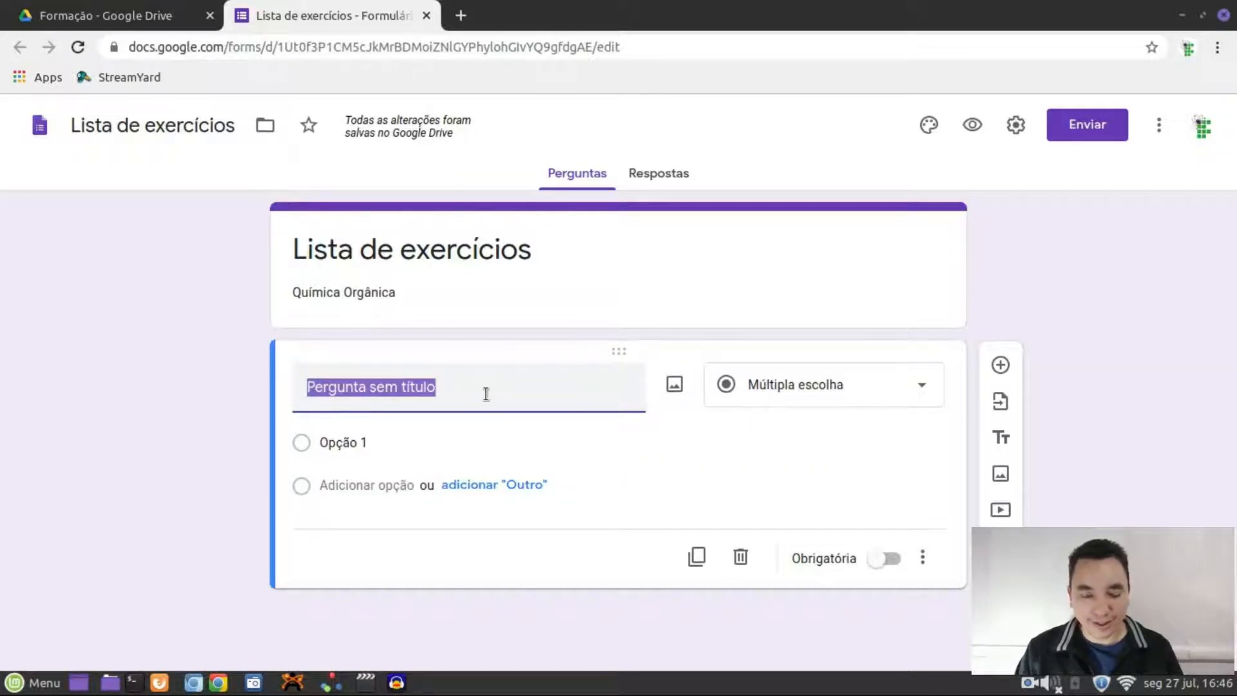
text(Q)
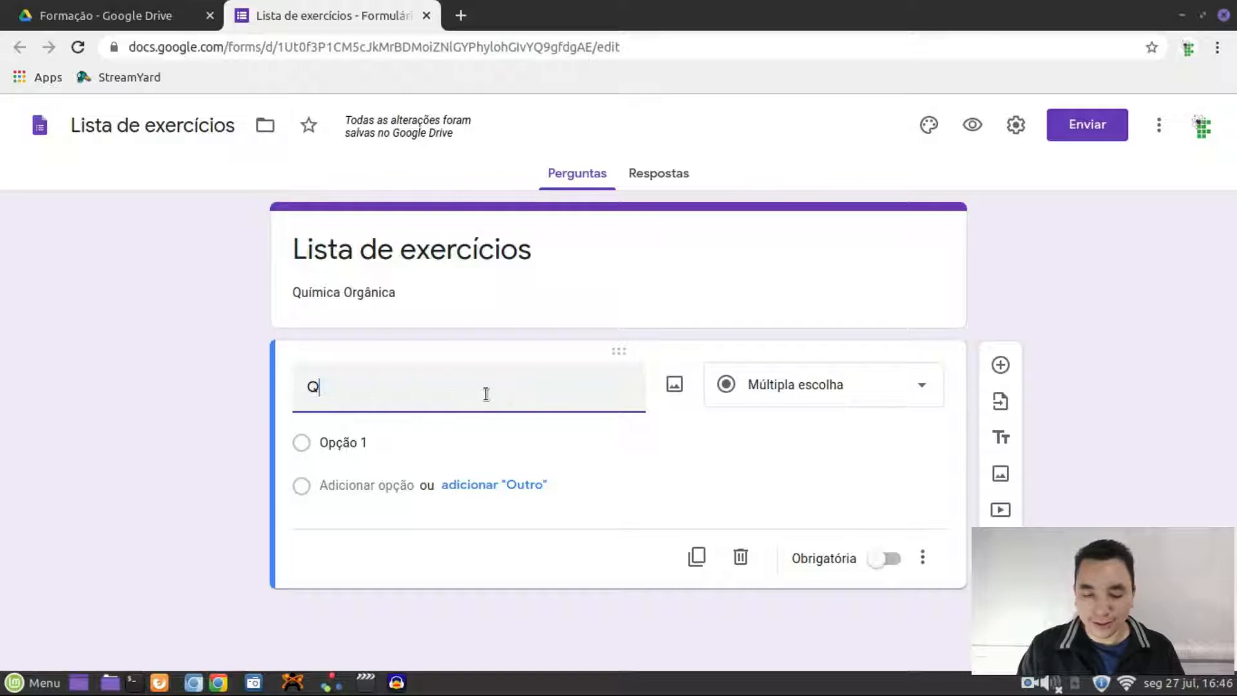
text(uantas lig)
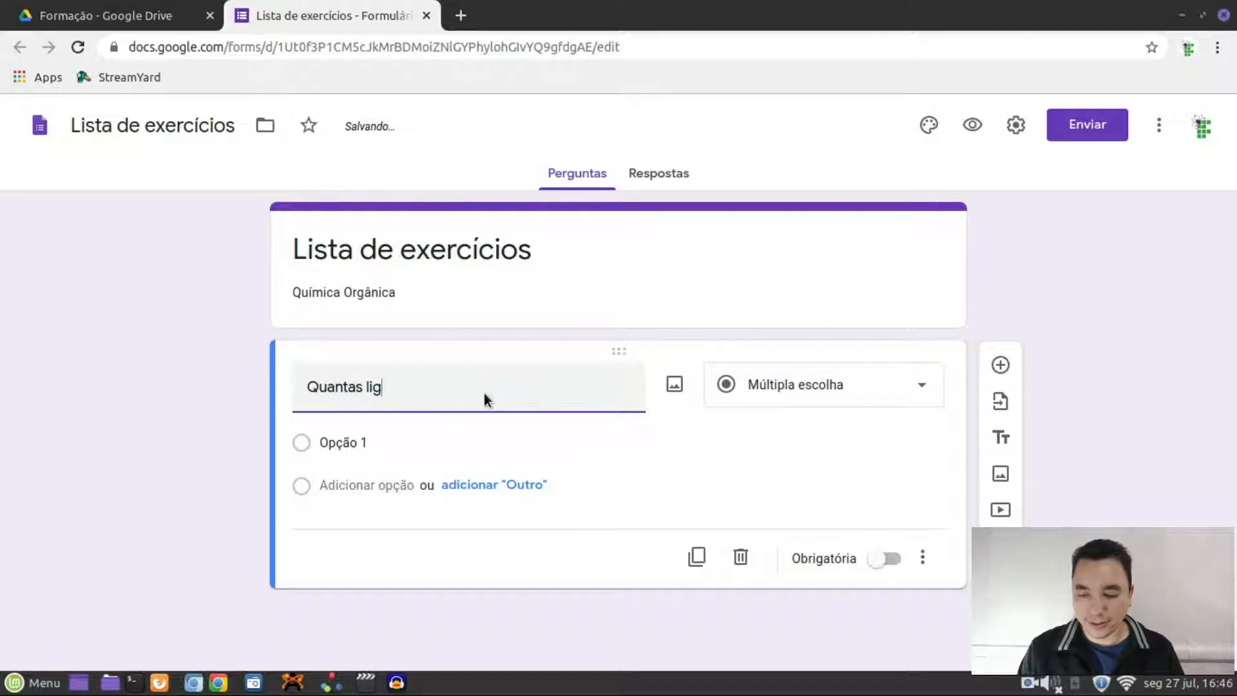
text(ações faz )
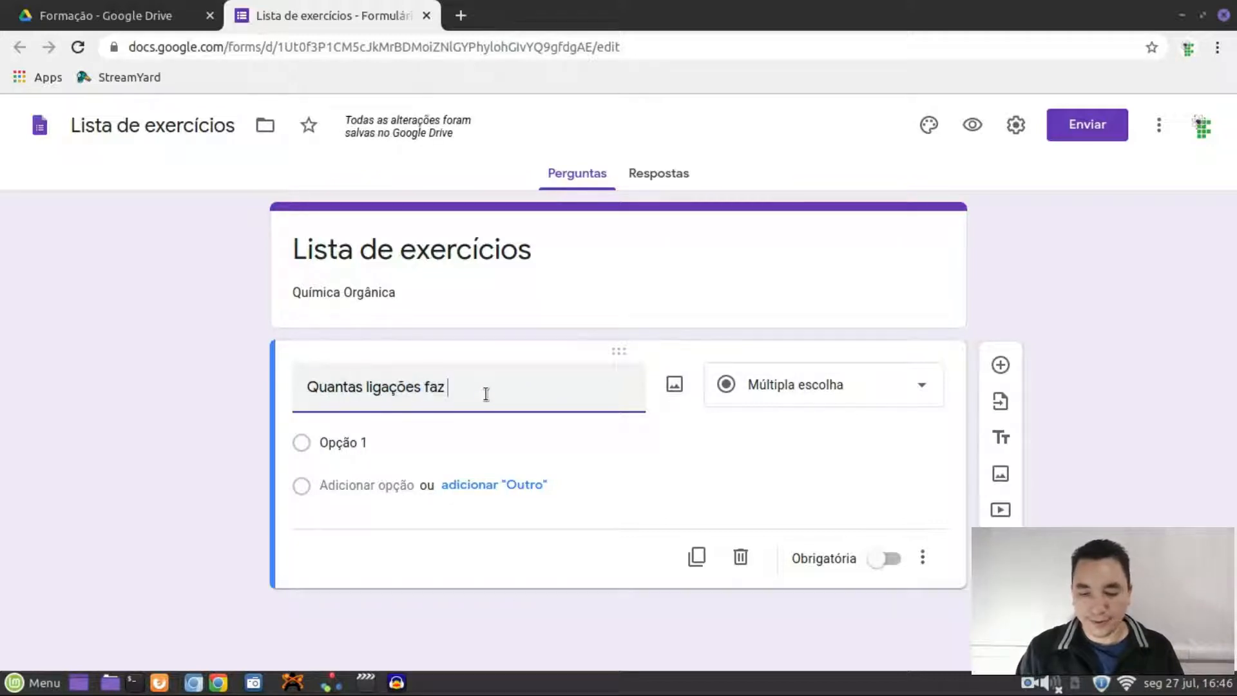
text(o cra)
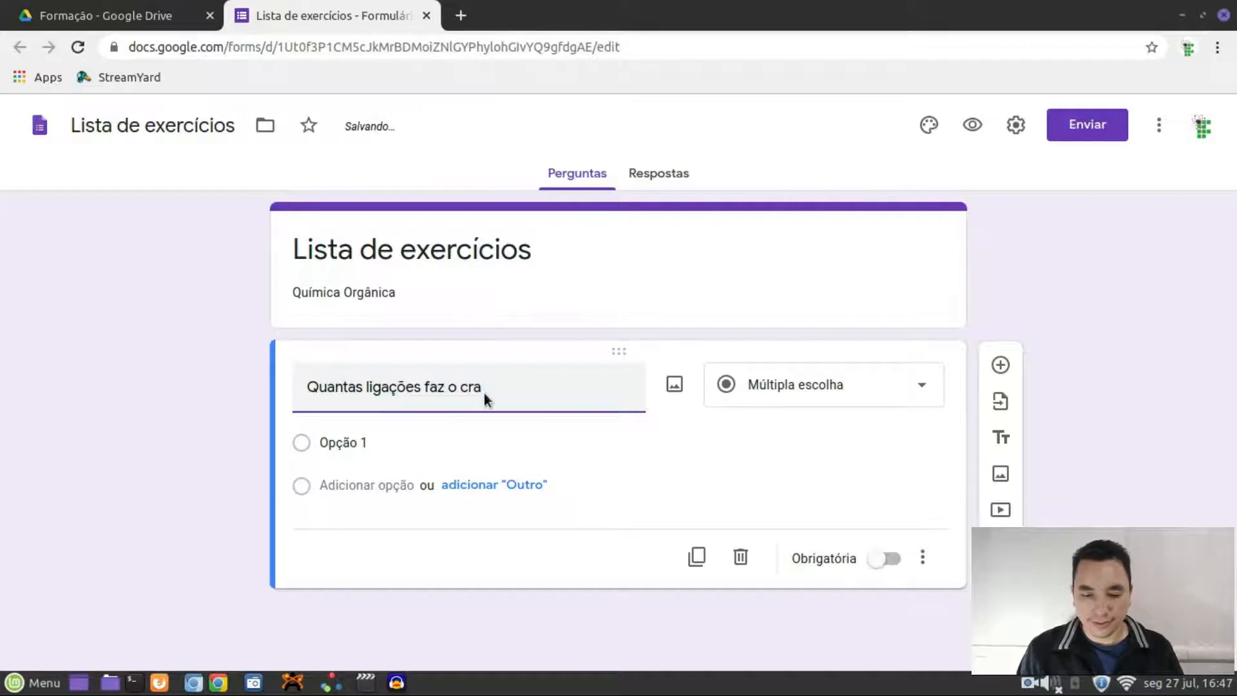
key(BackSpace)
key(BackSpace)
text(arbono?)
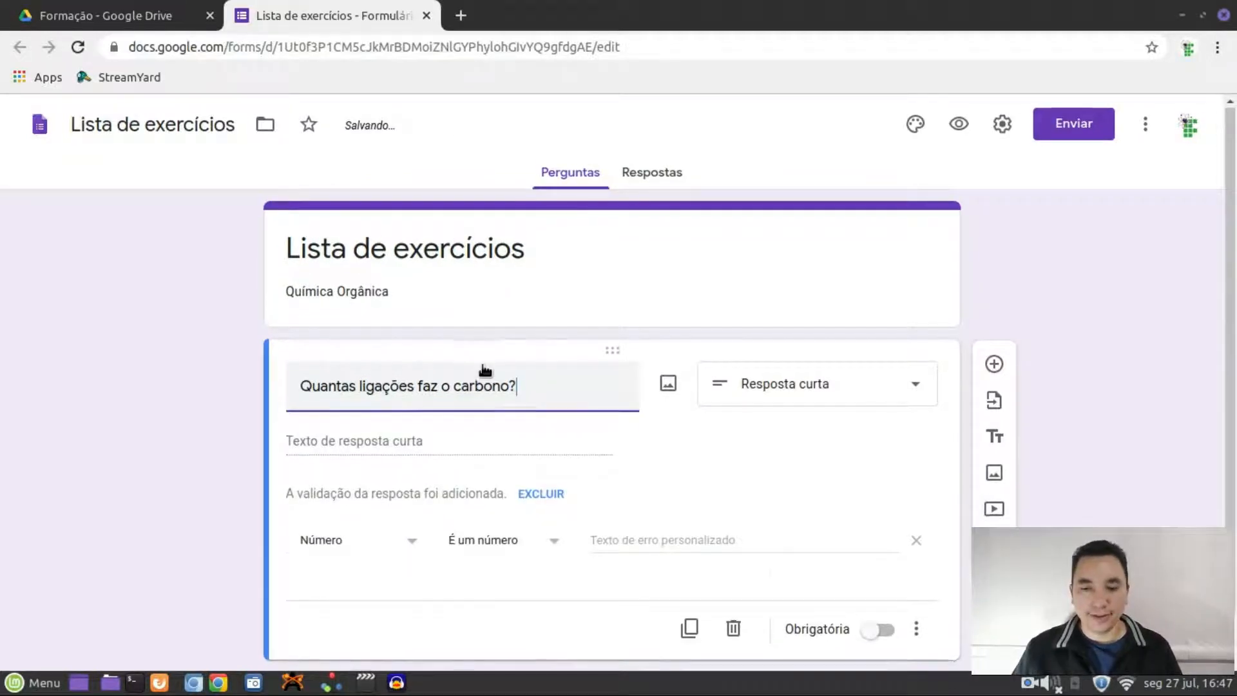
scroll(483, 368, down, 1)
click(899, 340)
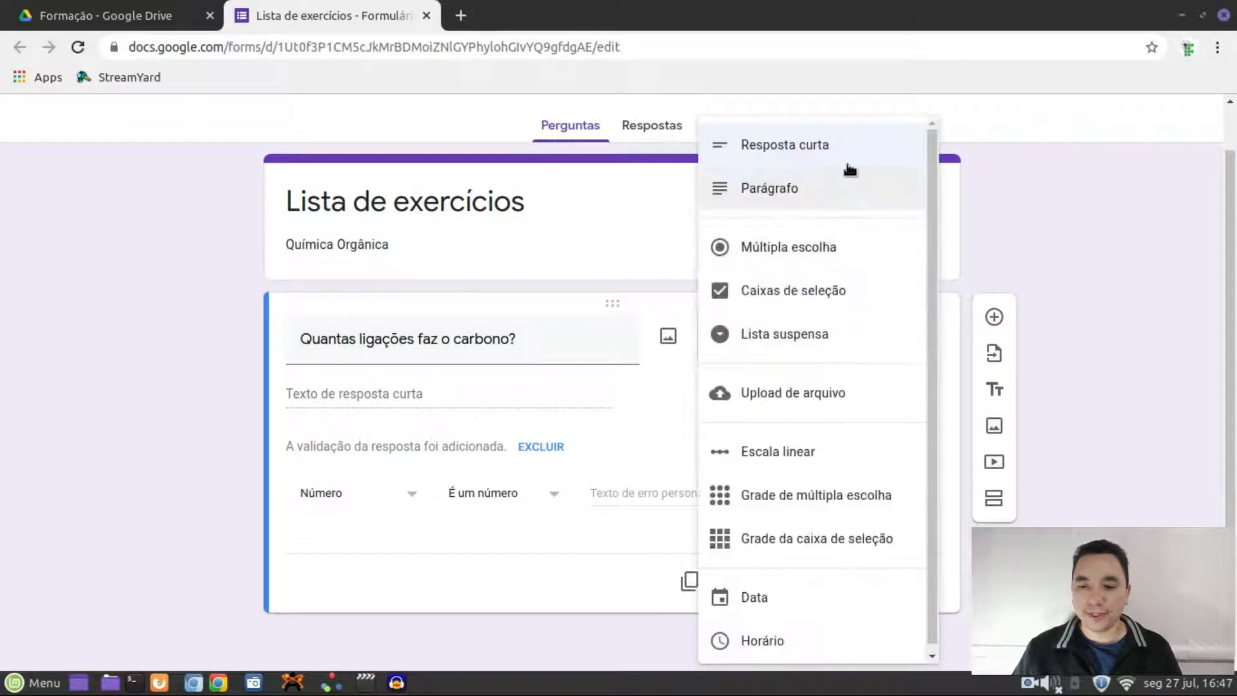
click(816, 248)
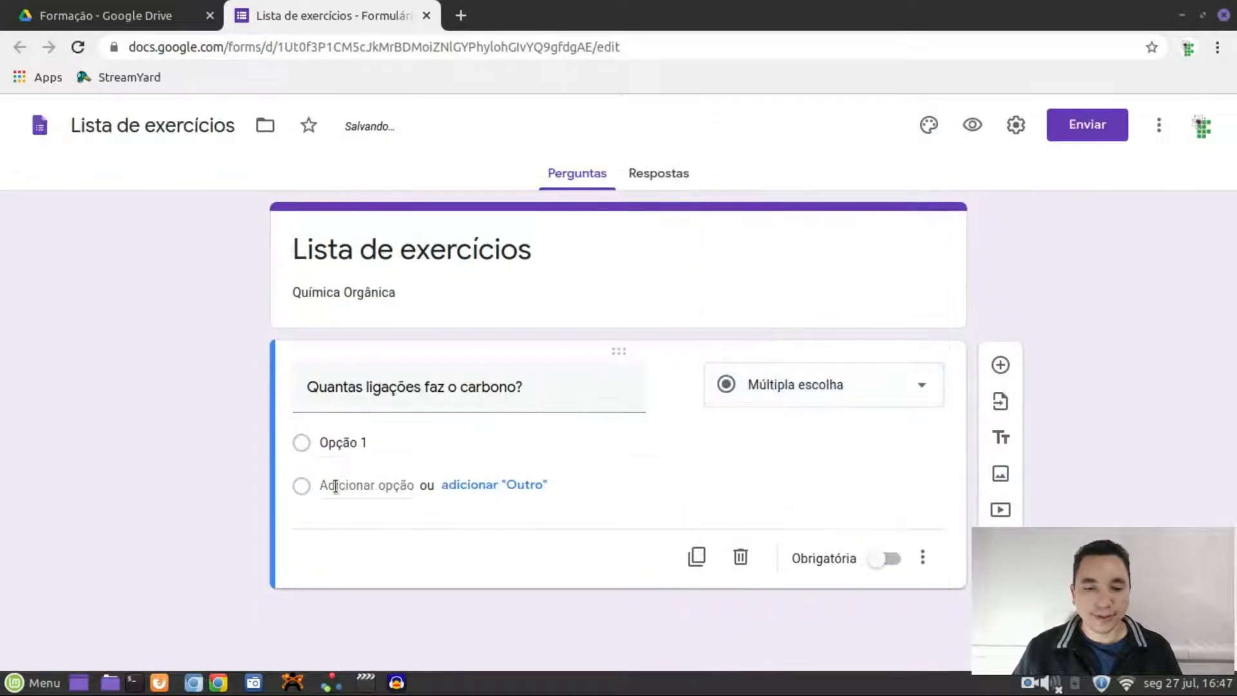
Enter the answer options 1, 2, 3, 4 and 5
click(359, 442)
text(1)
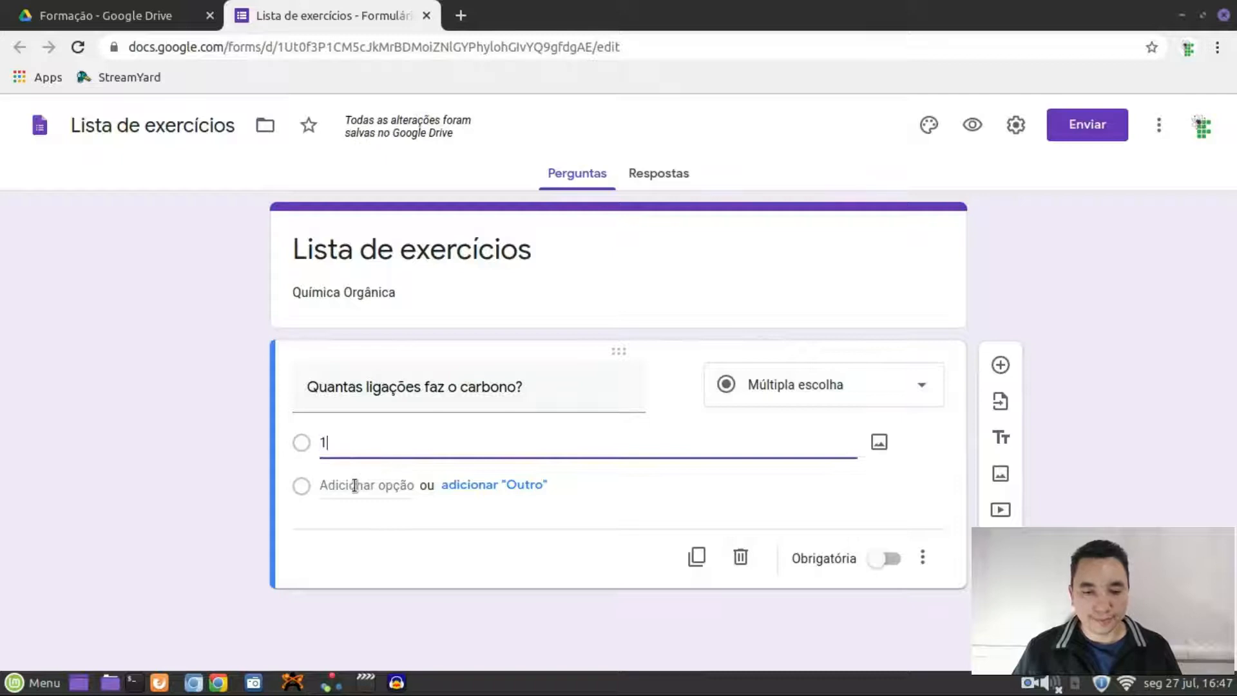
click(354, 485)
text(2)
click(342, 528)
text(3)
click(329, 572)
text(4)
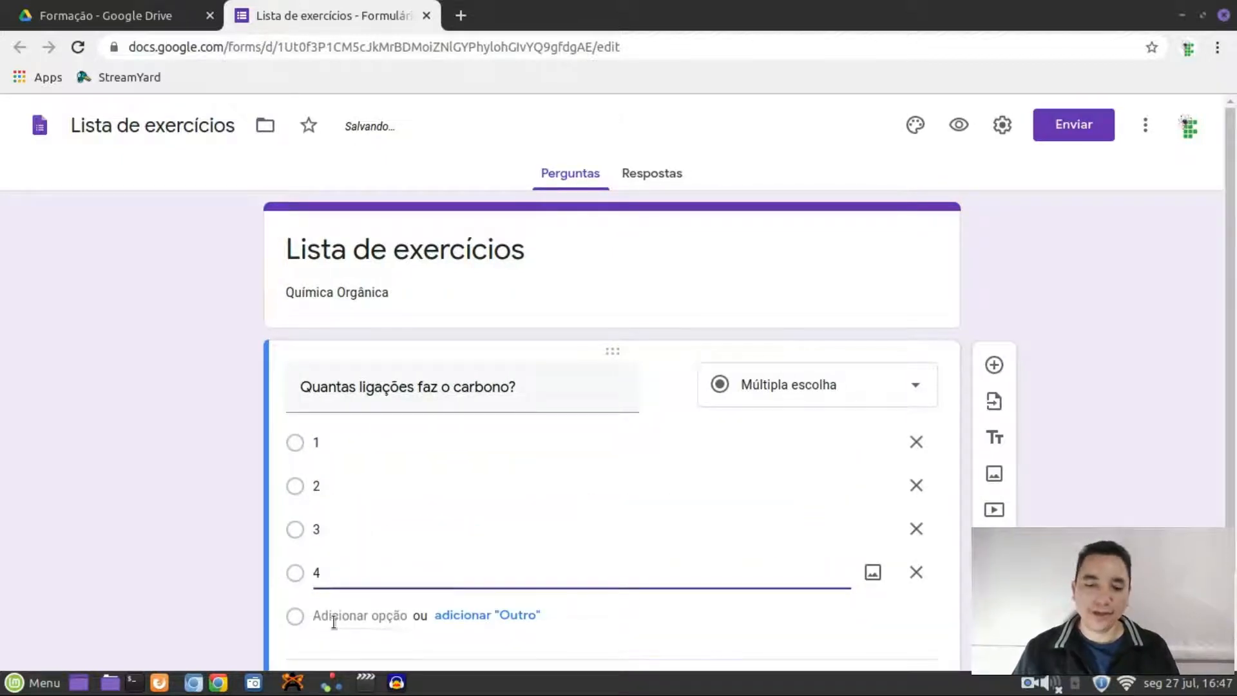
click(334, 615)
text(5)
scroll(426, 504, down, 2)
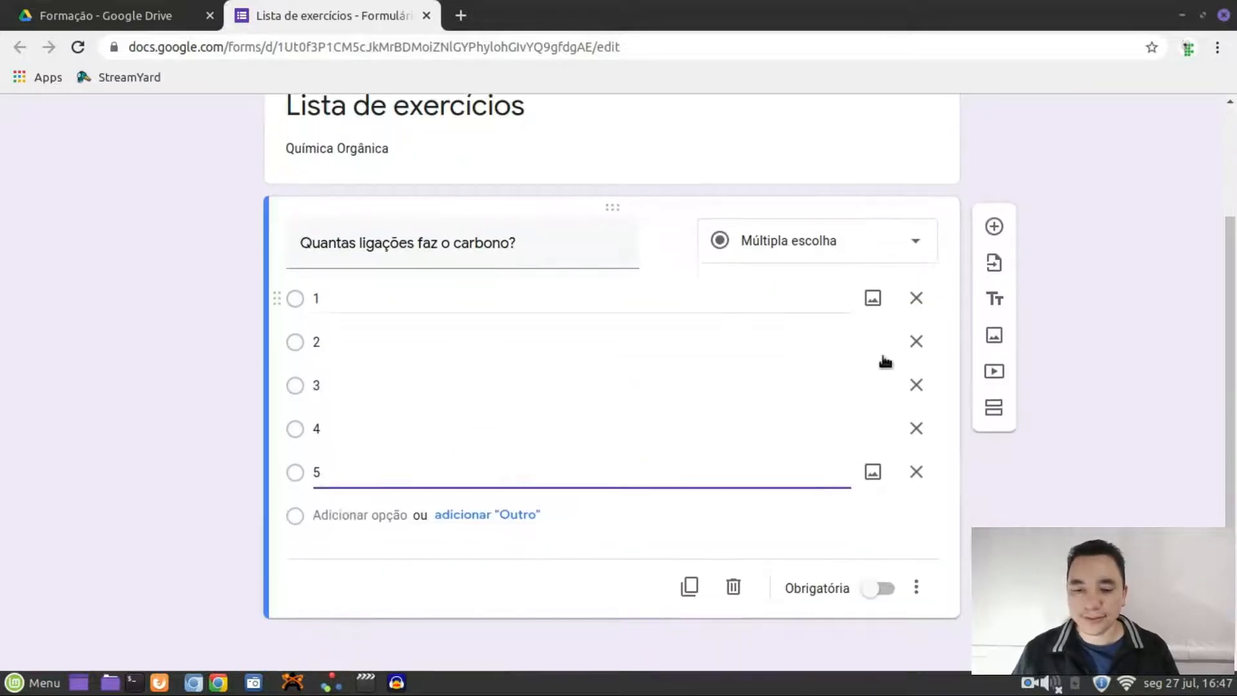
scroll(984, 191, up, 2)
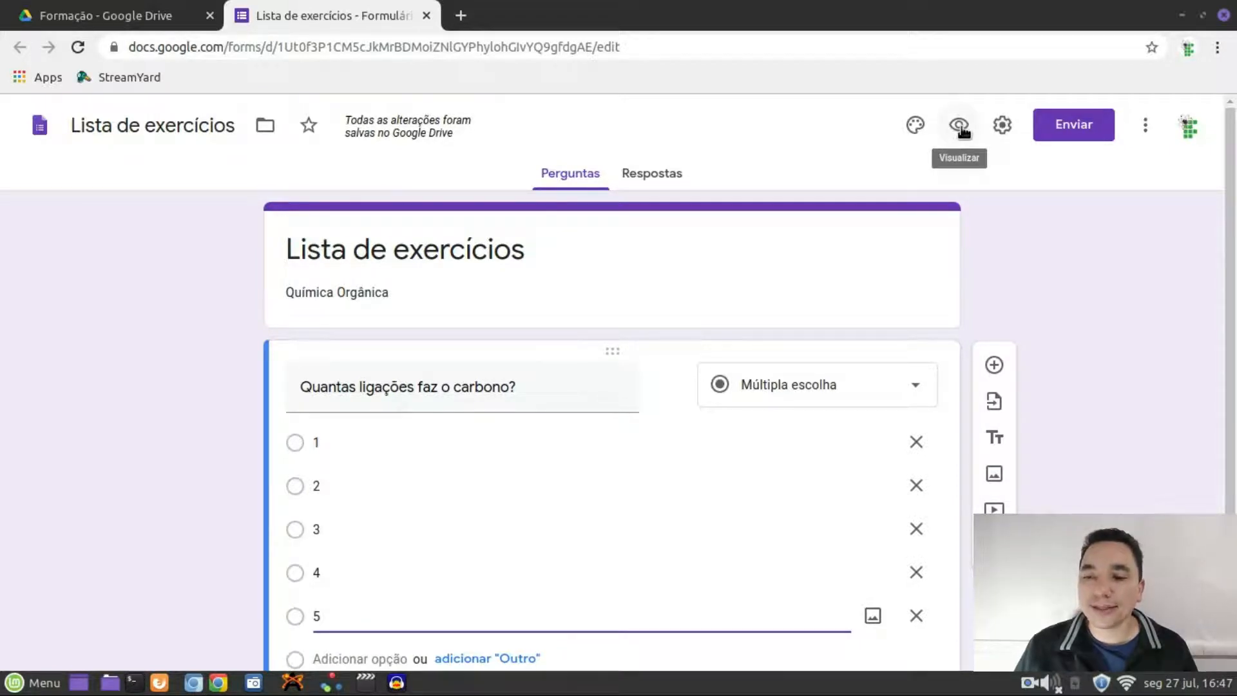
click(961, 126)
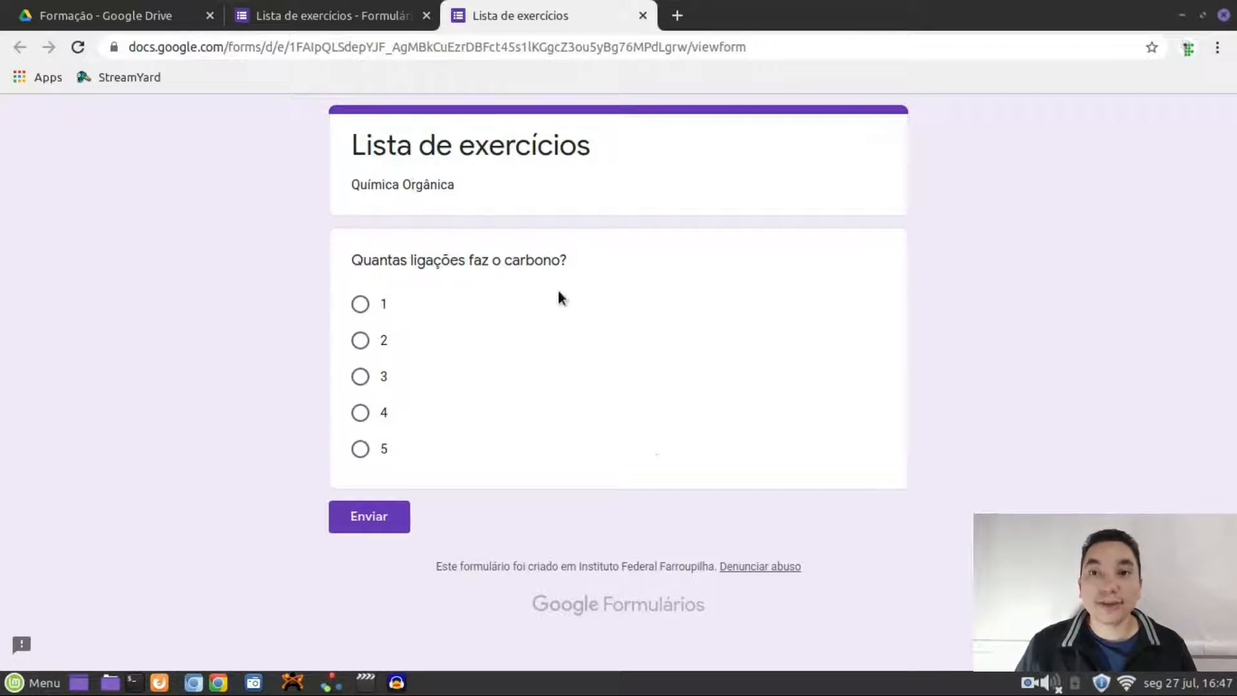
click(353, 319)
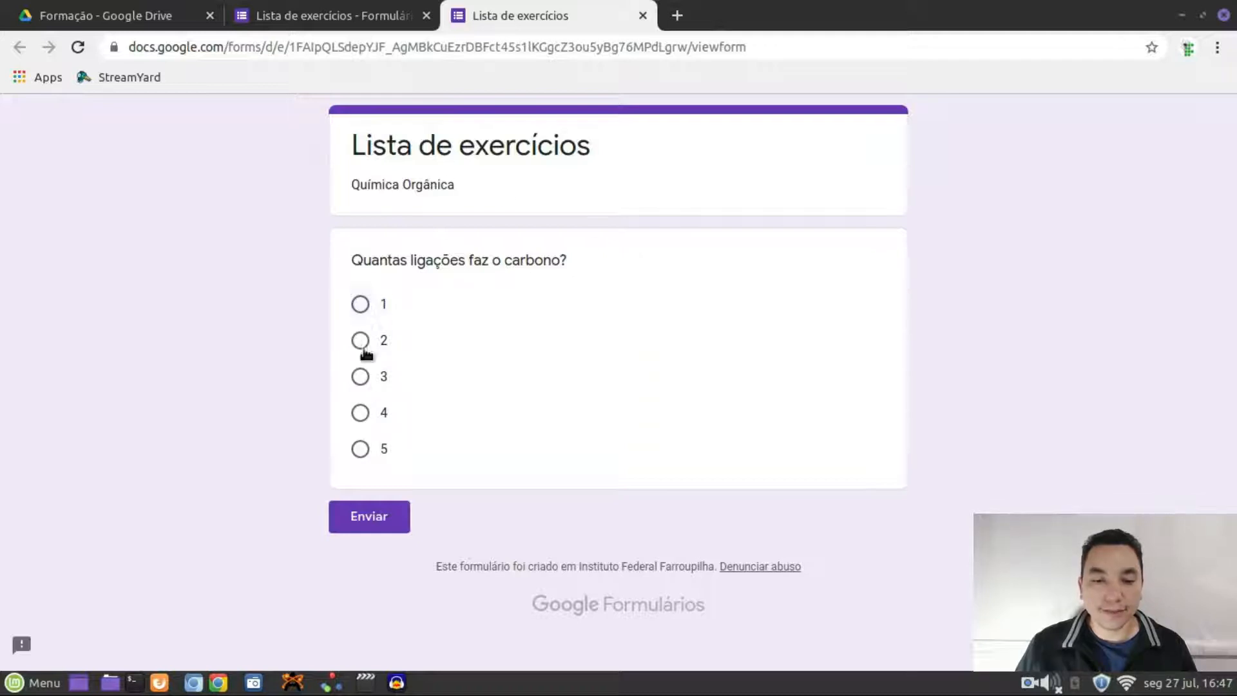
click(356, 347)
click(356, 377)
click(356, 413)
click(355, 448)
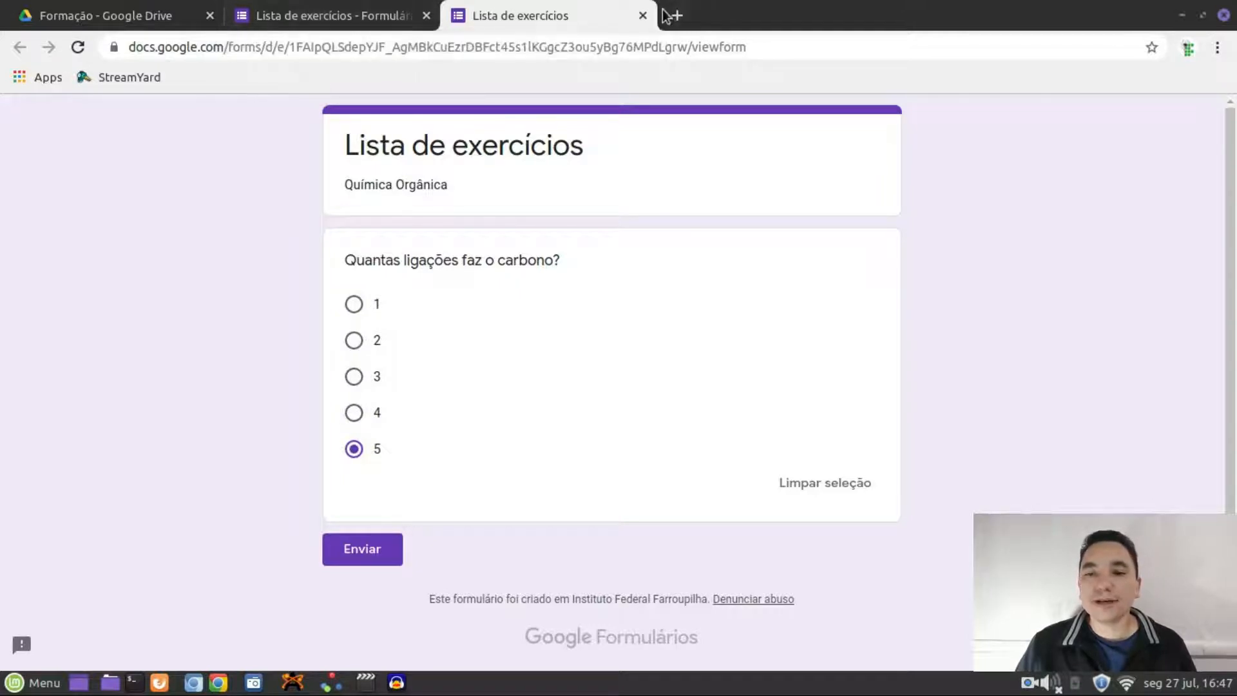
click(643, 16)
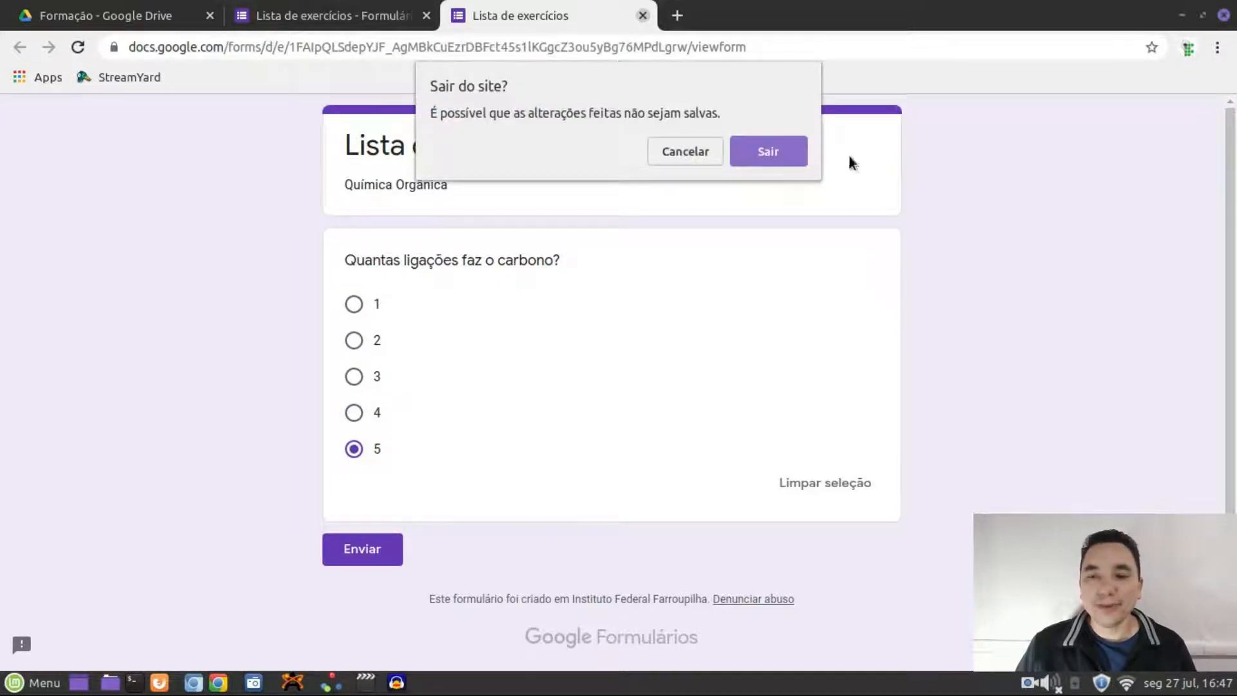
click(775, 152)
scroll(756, 340, down, 2)
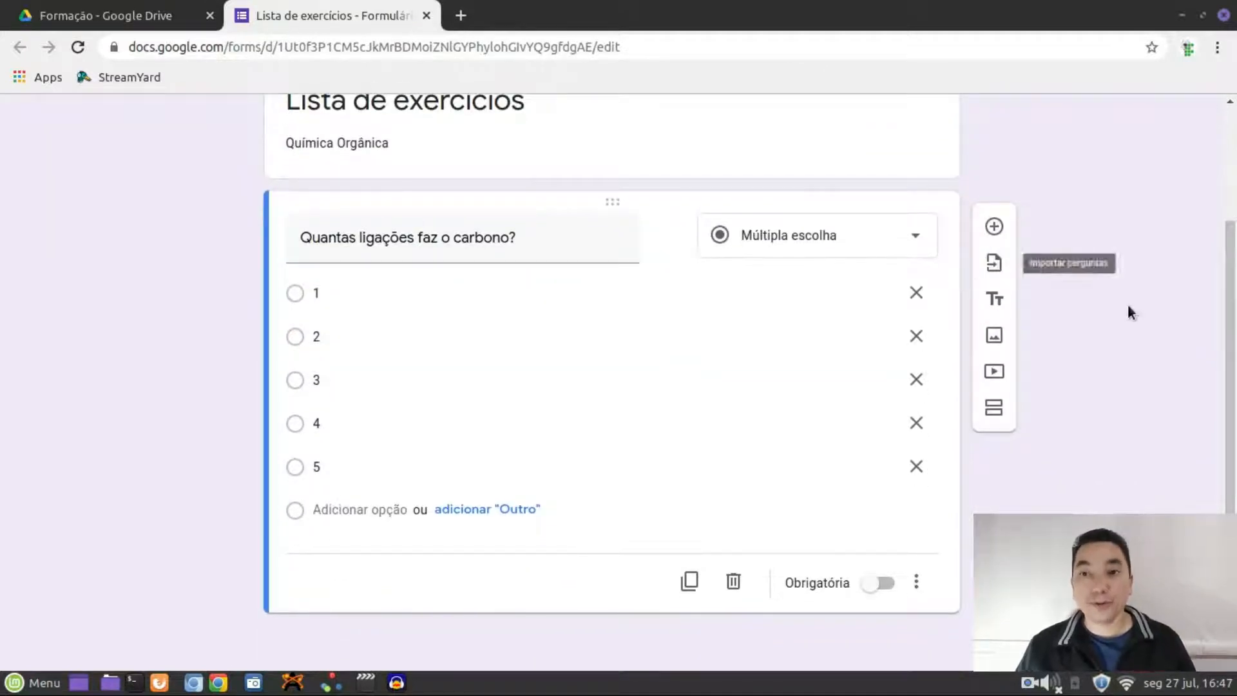
Add a second section after the carbon question and clear its default title
click(994, 226)
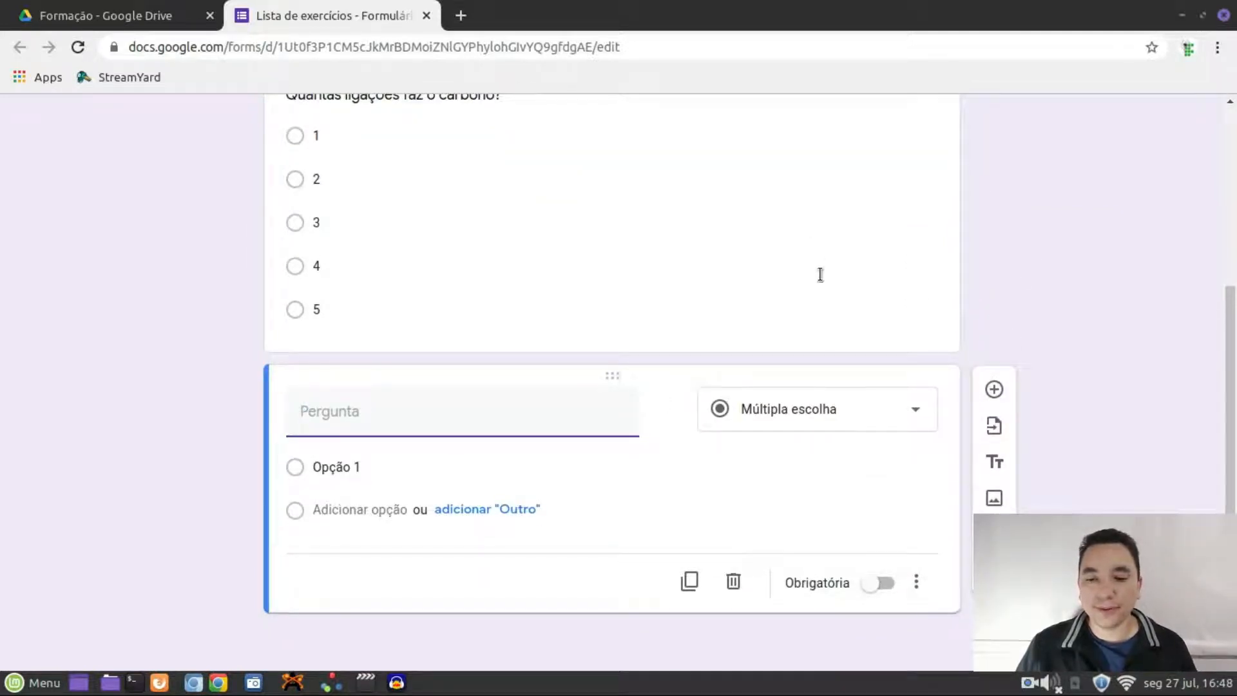
scroll(817, 276, up, 1)
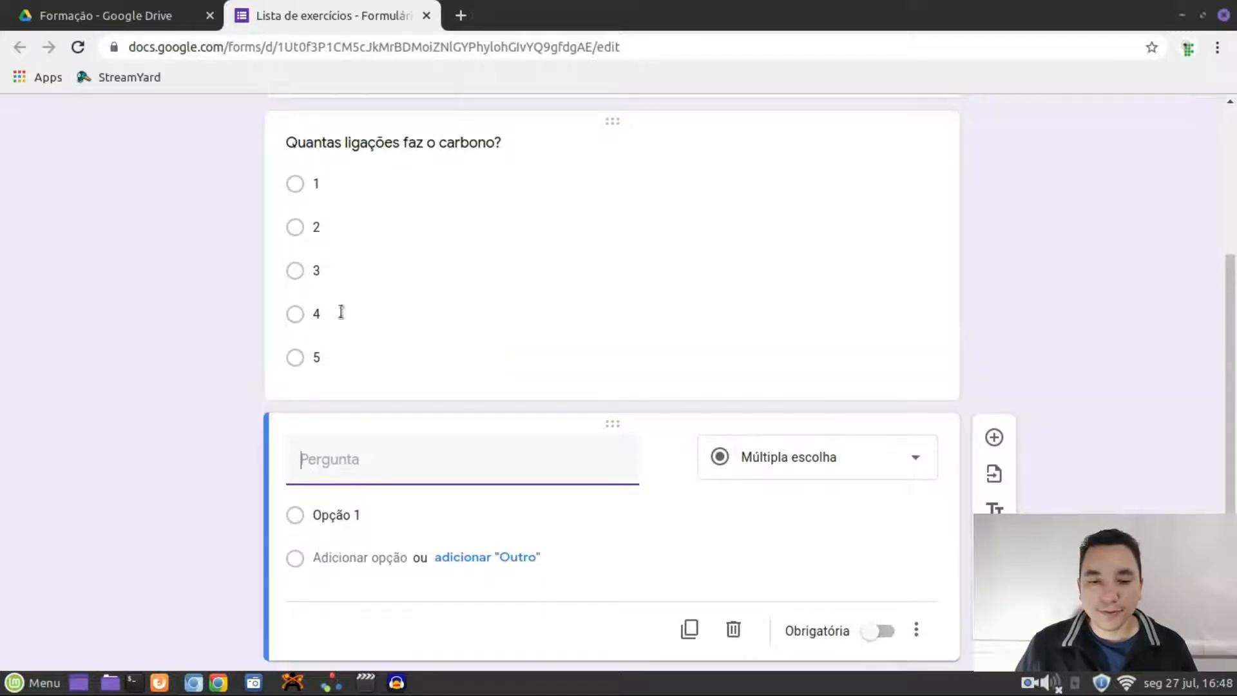
click(268, 299)
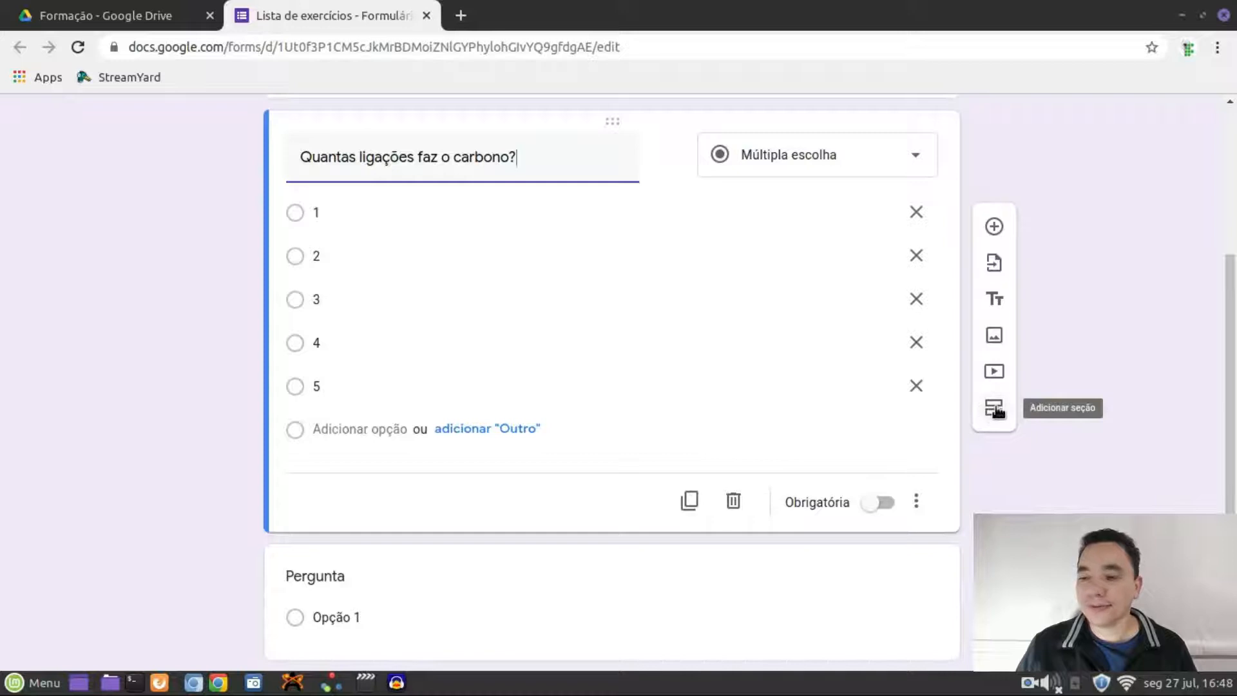
click(995, 407)
scroll(961, 451, down, 3)
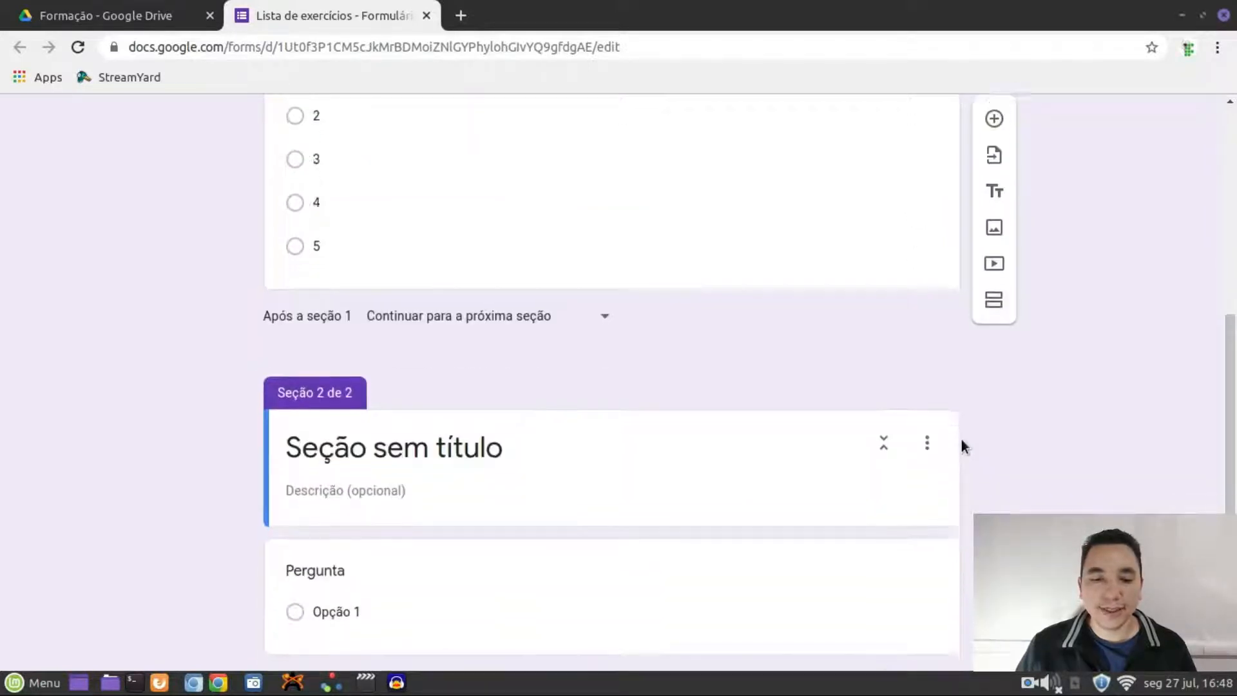
click(528, 416)
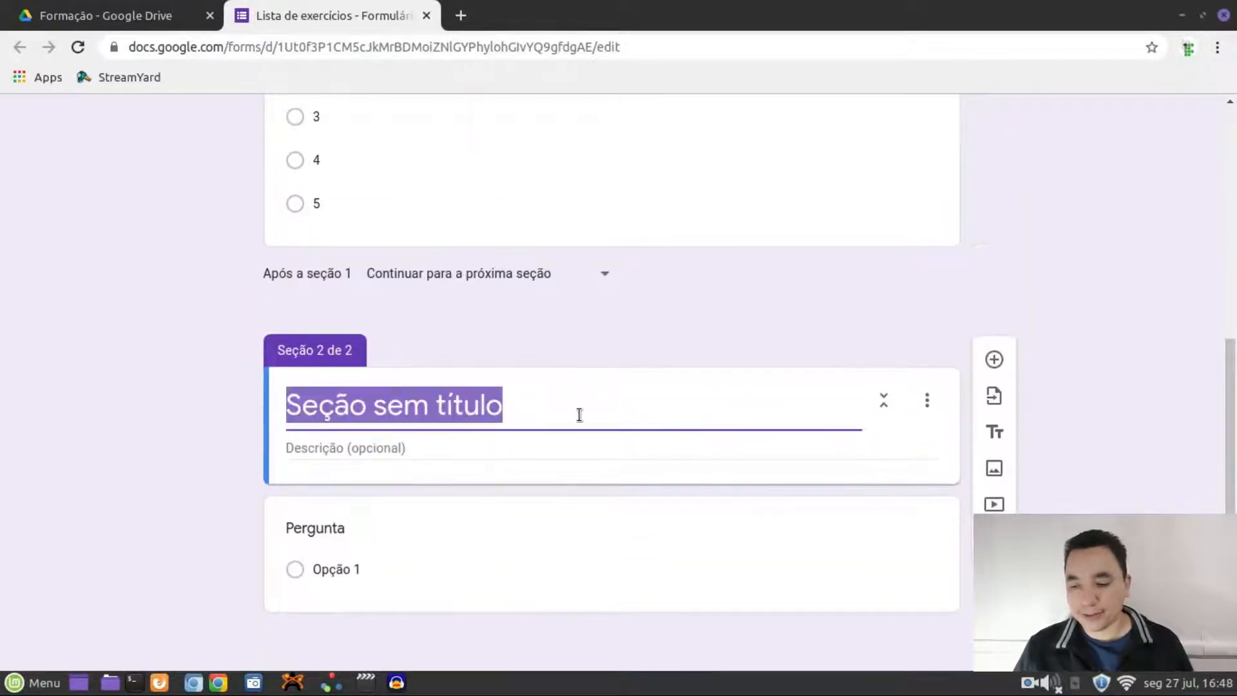
key(BackSpace)
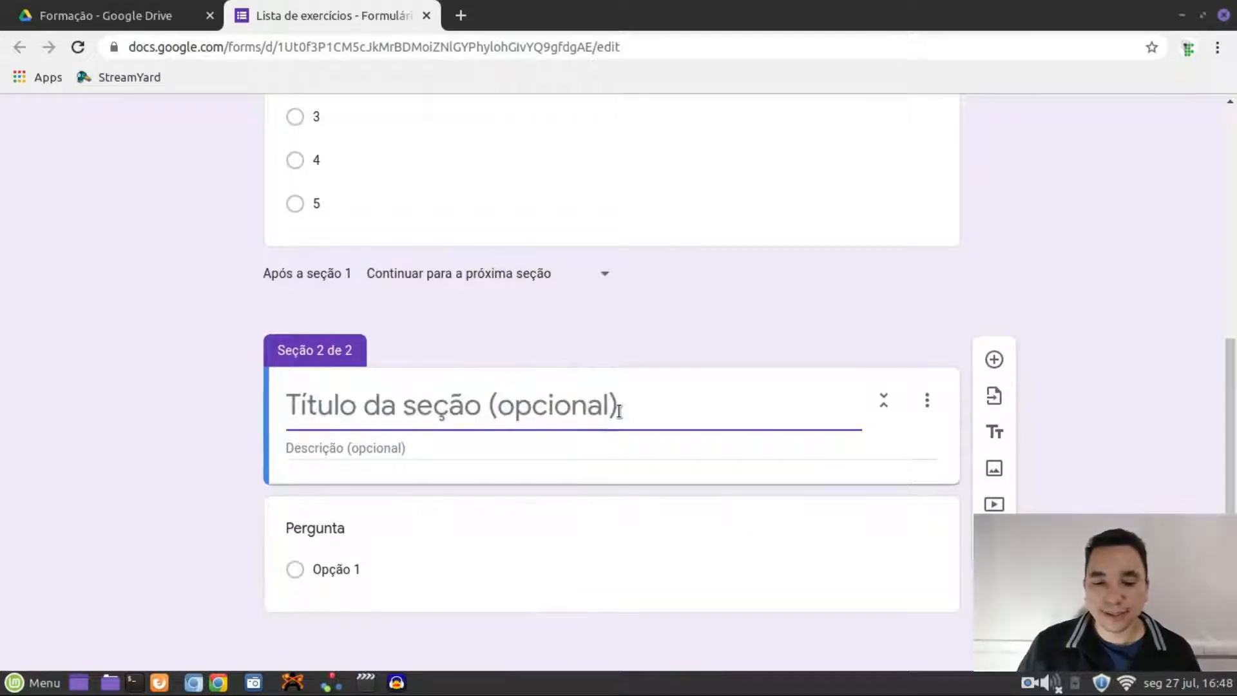
Delete the new section using its Excluir seção option
scroll(644, 401, up, 3)
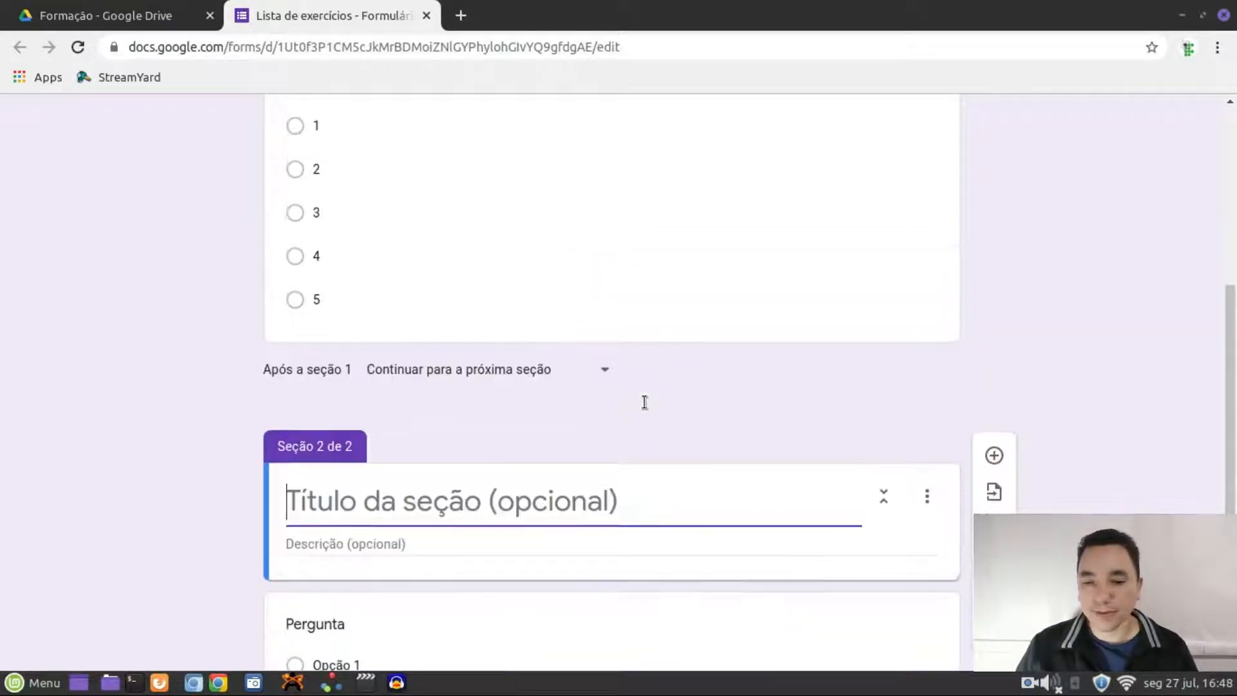
scroll(645, 401, down, 3)
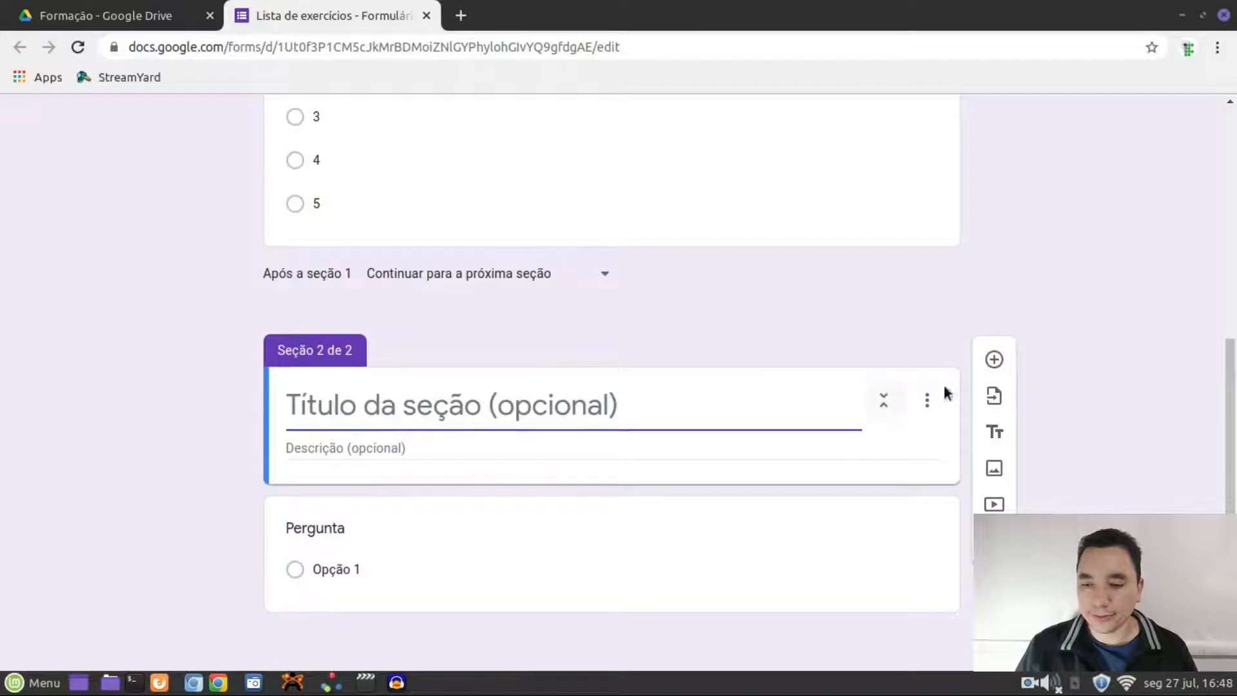
click(927, 401)
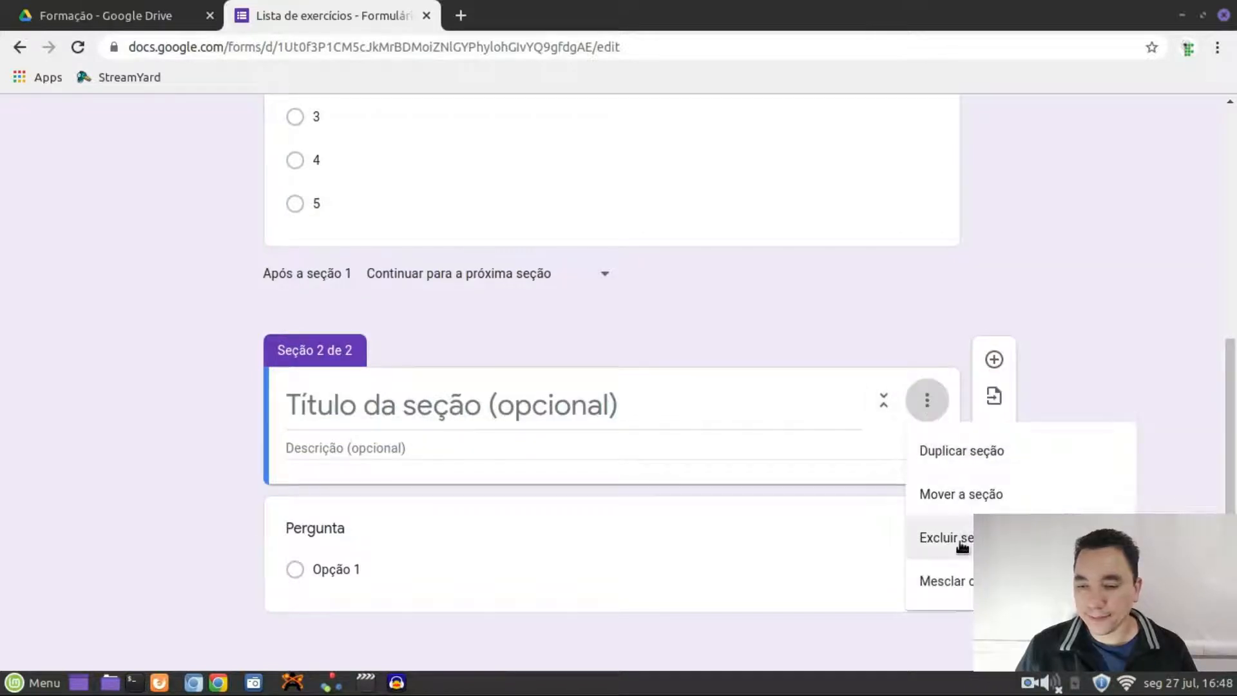
click(945, 539)
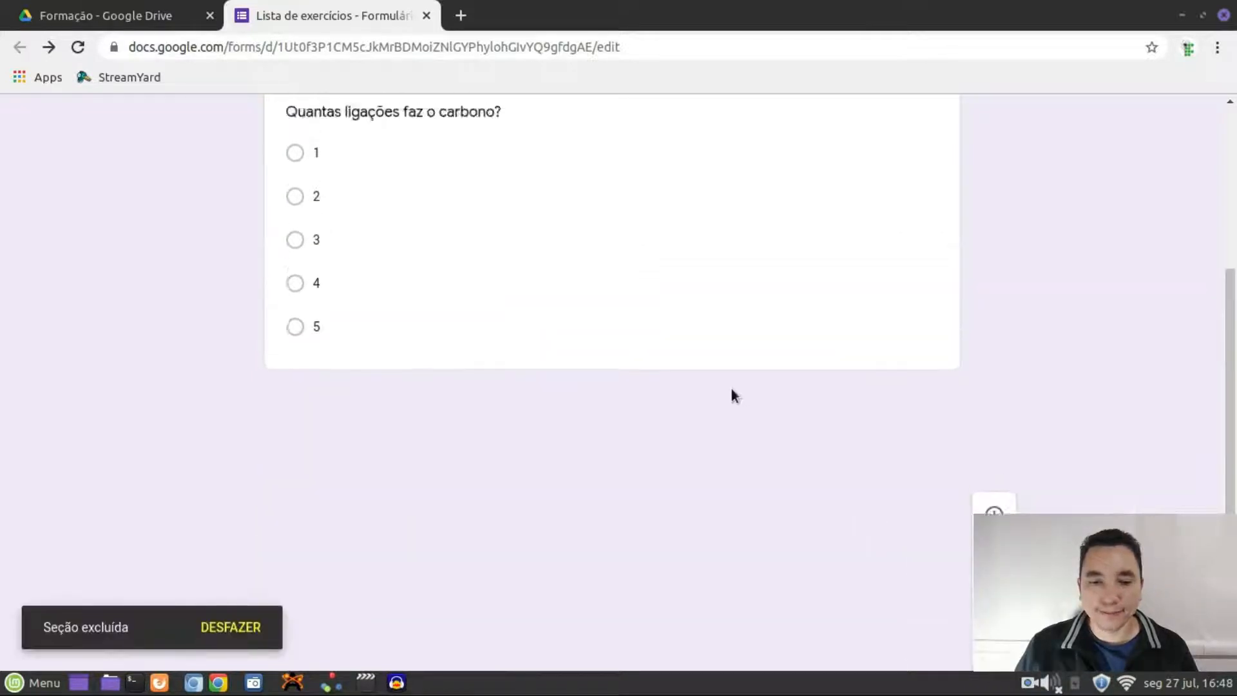
Add a blank question and reword the carbon question to 'Quantas ligações faz o nitrogênio?'
click(994, 466)
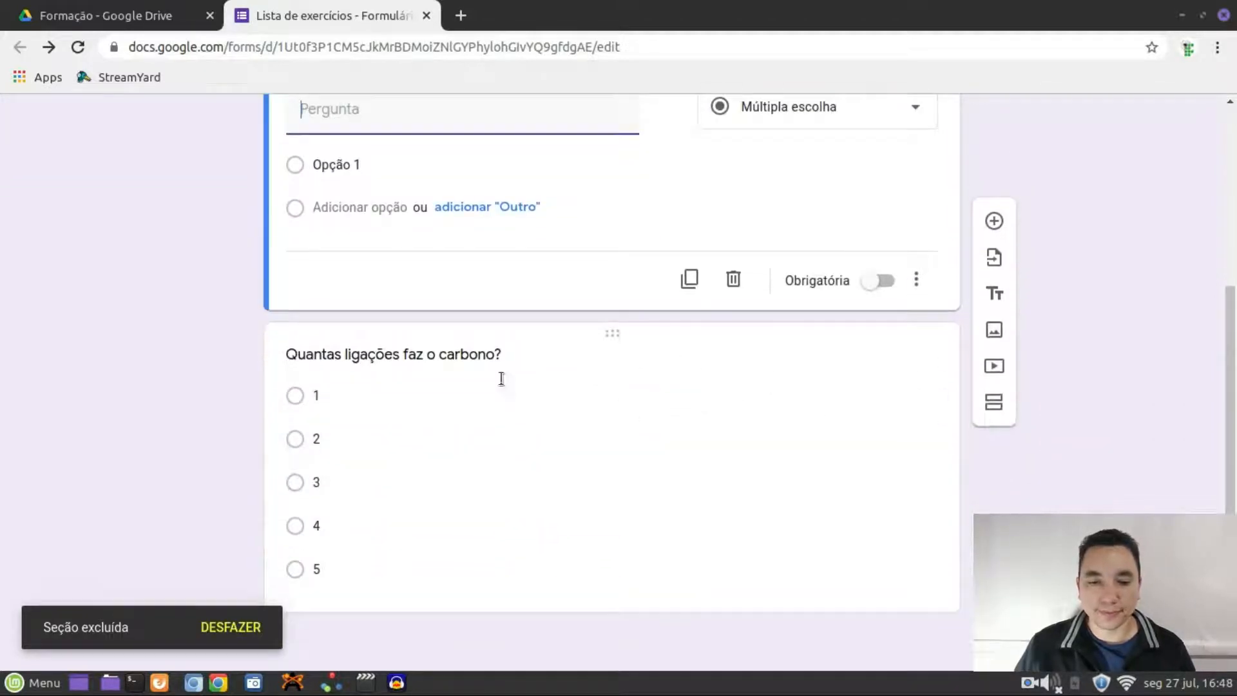
click(458, 361)
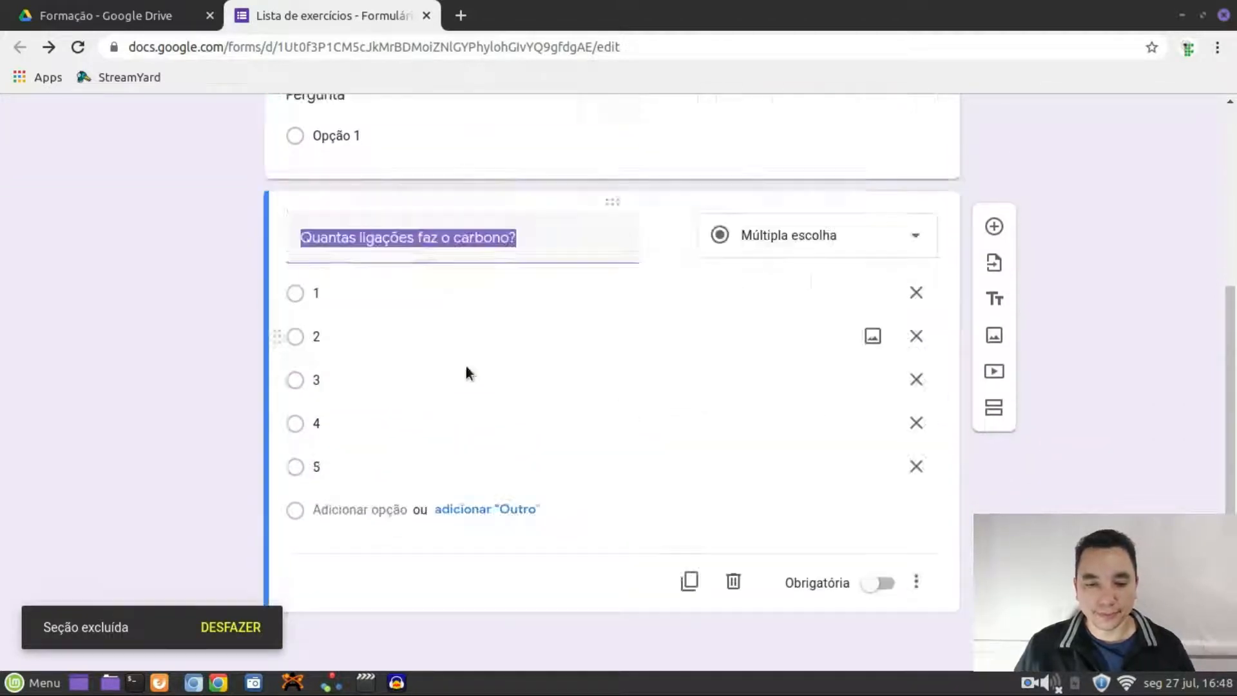
click(512, 251)
key(BackSpace)
key(BackSpace)
key(BackSpace)
key(BackSpace)
key(BackSpace)
key(BackSpace)
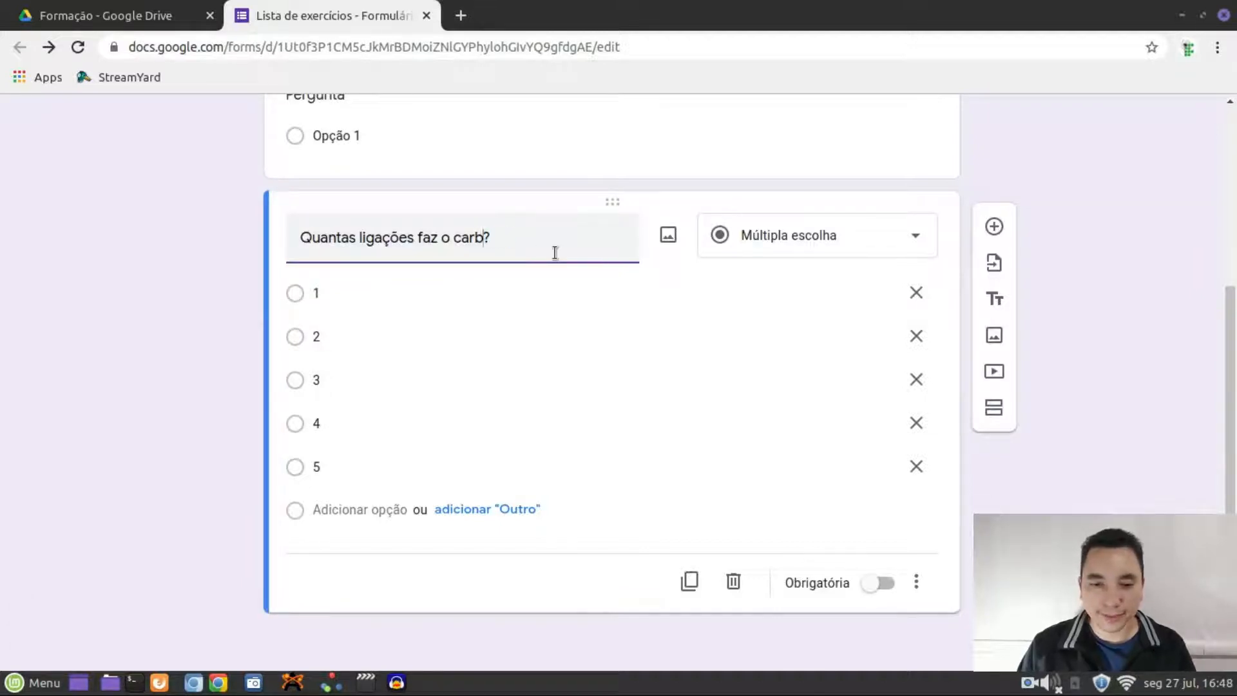
text(nitrog)
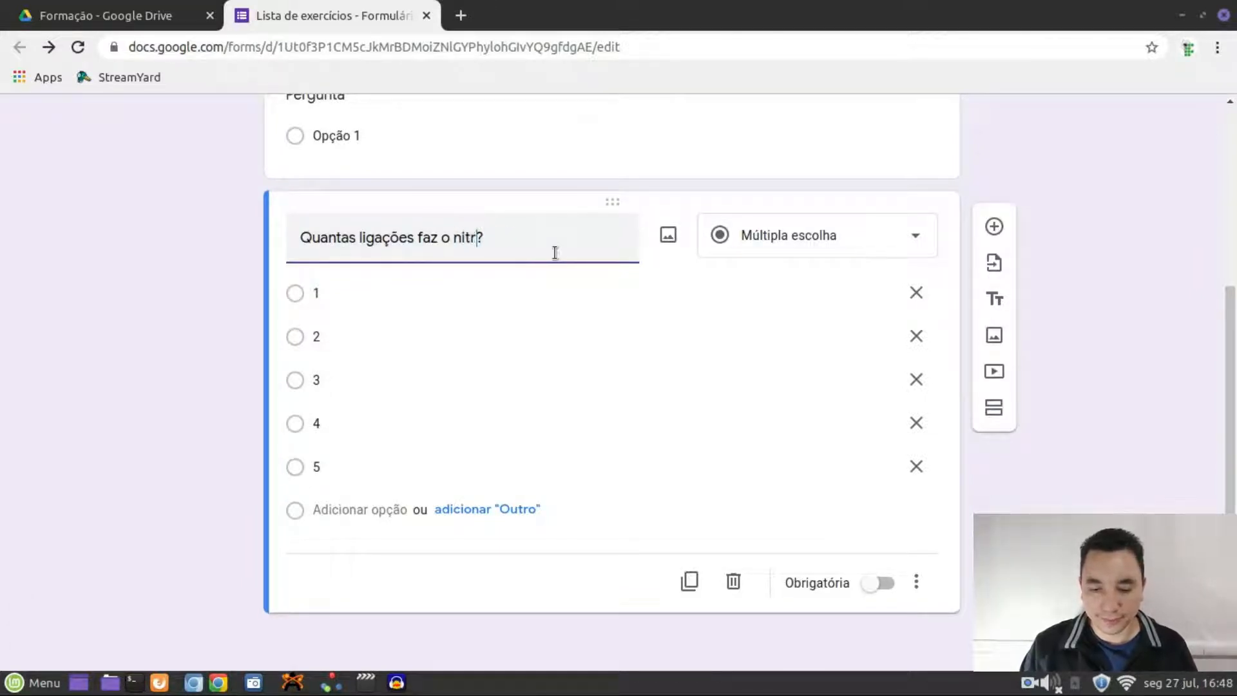
text(ênio)
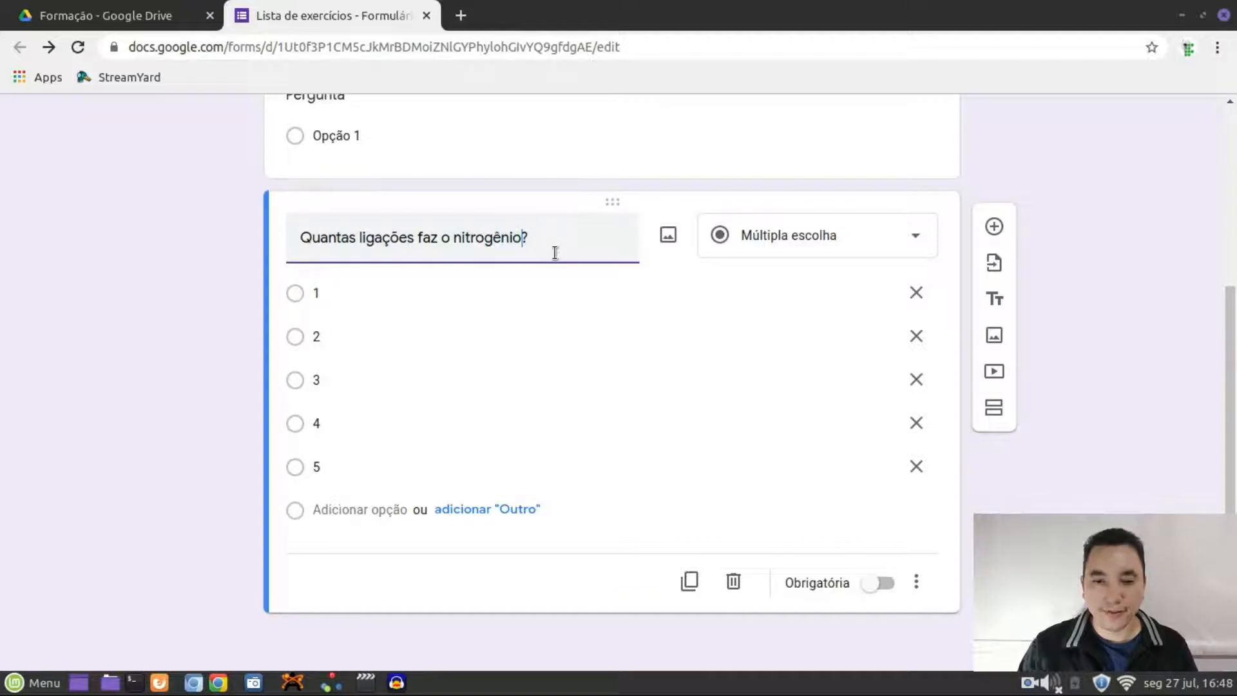
click(110, 303)
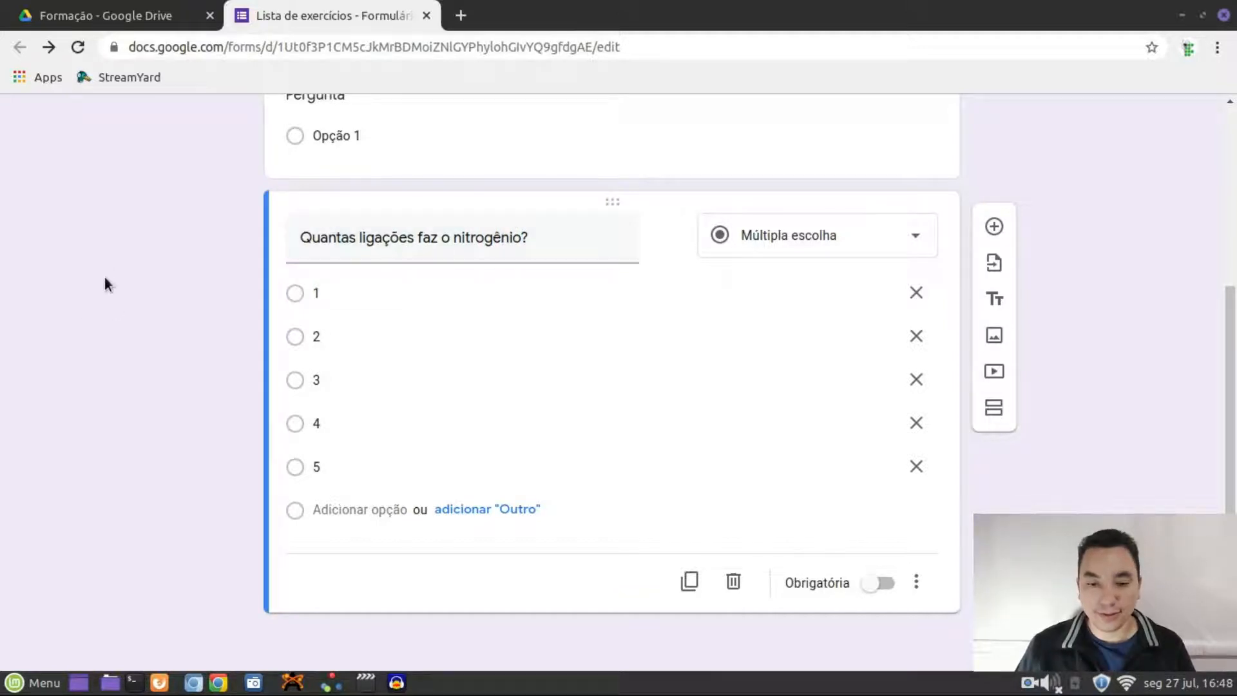
Copy the nitrogen question wording into the new question's title
scroll(472, 317, up, 4)
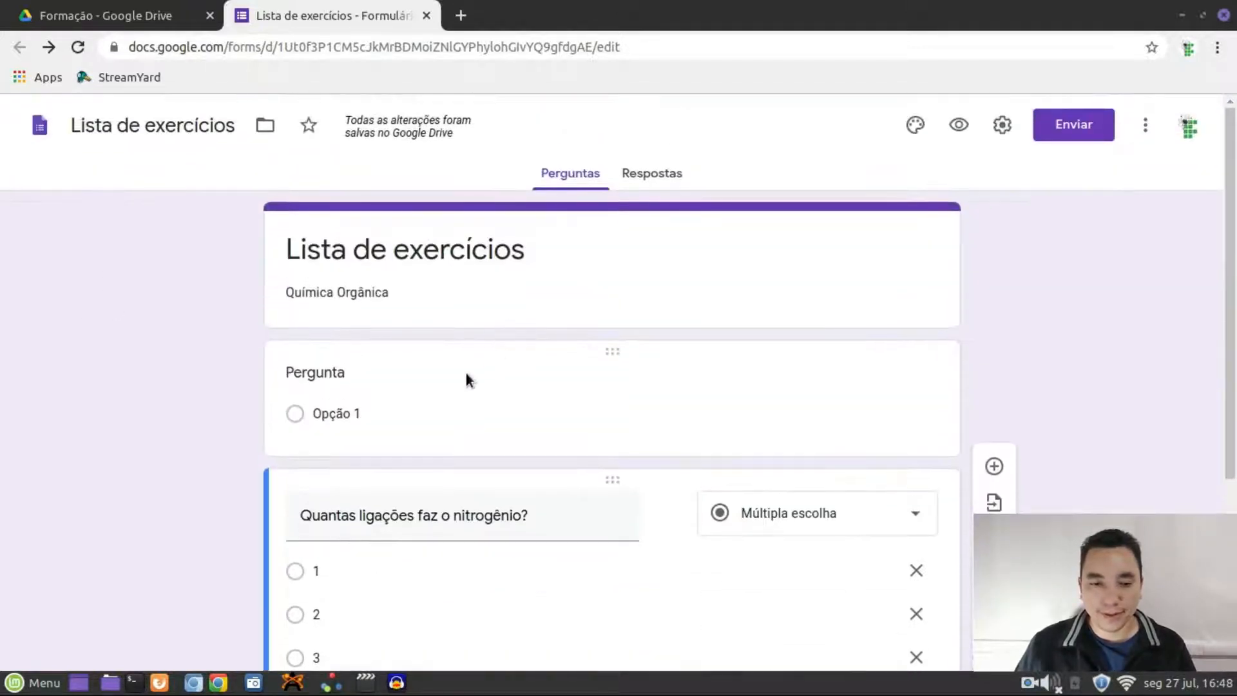
scroll(467, 377, down, 2)
scroll(474, 356, down, 3)
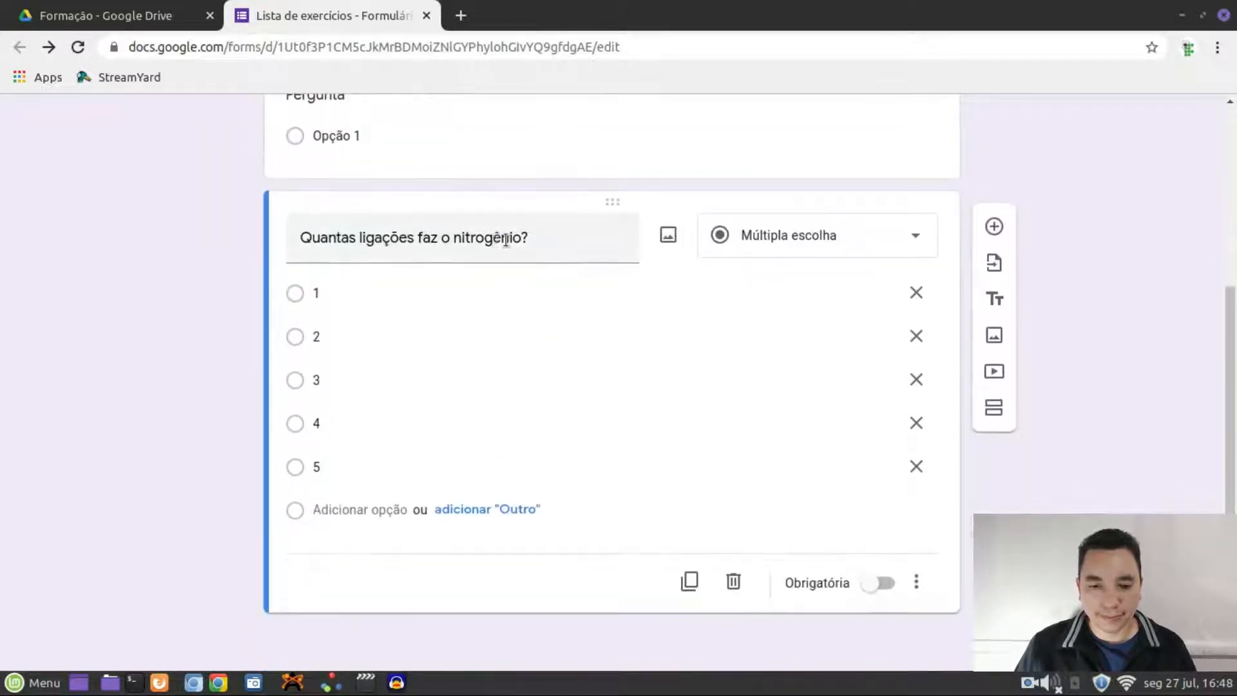
triple_click(506, 239)
key(ctrl+c)
scroll(470, 206, up, 4)
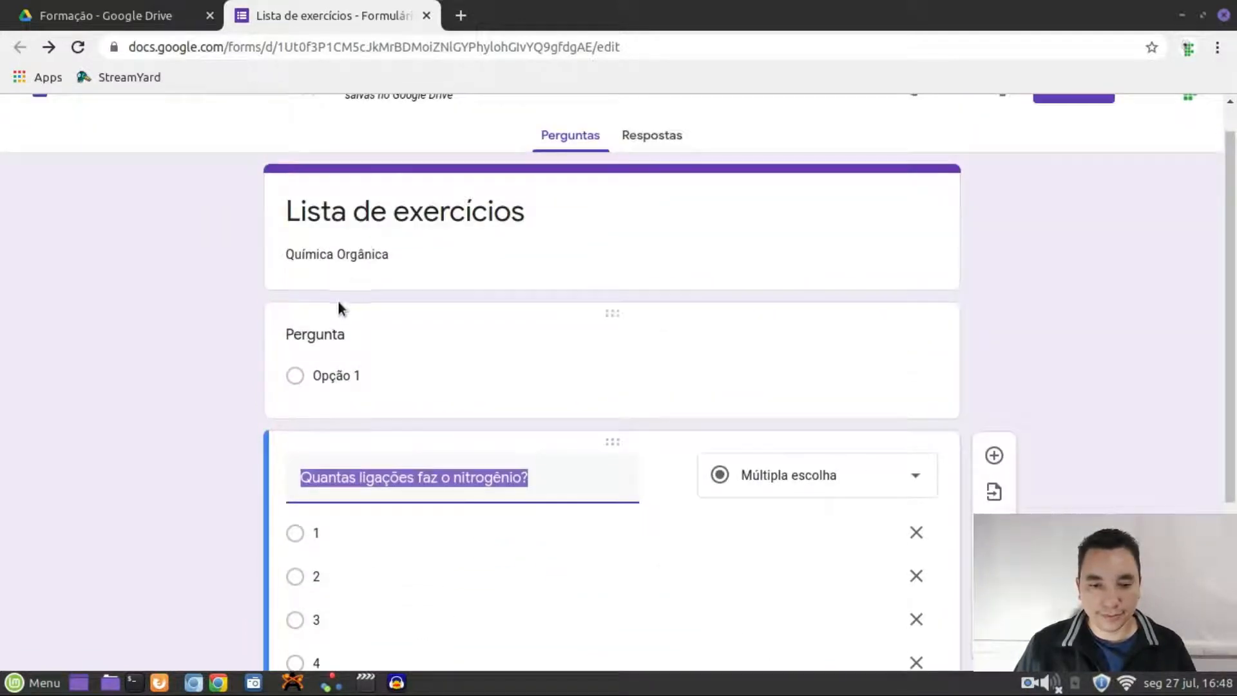
click(346, 343)
key(ctrl+v)
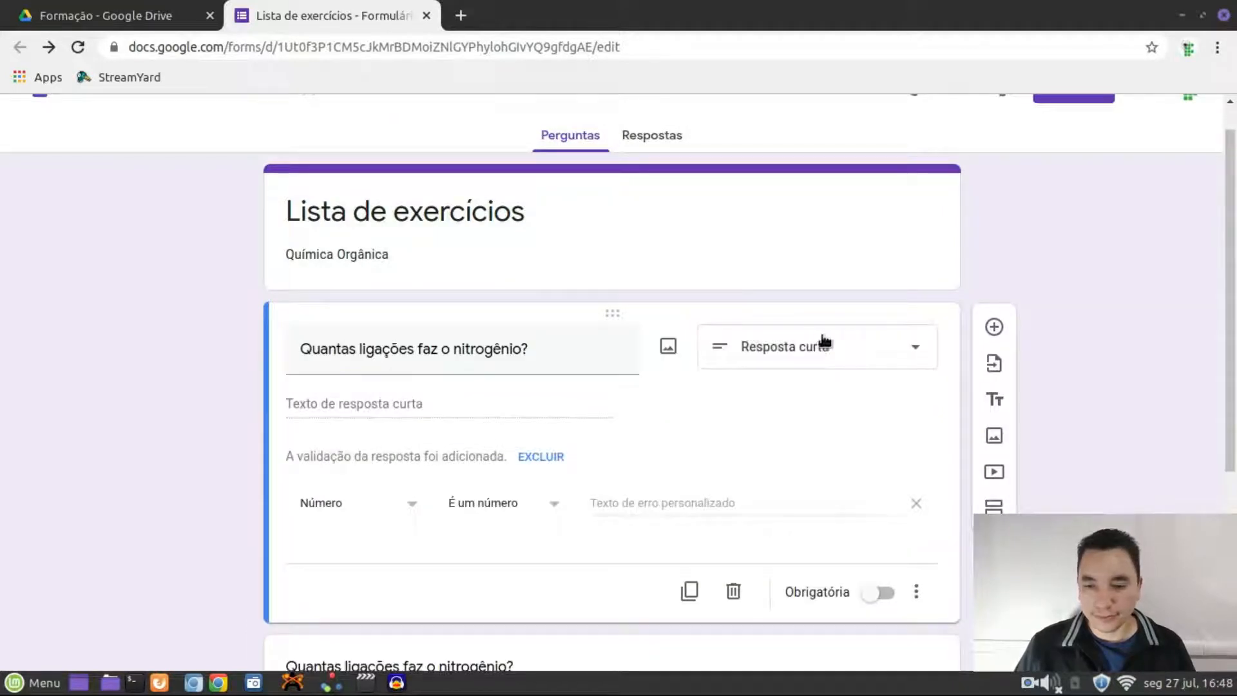
click(881, 360)
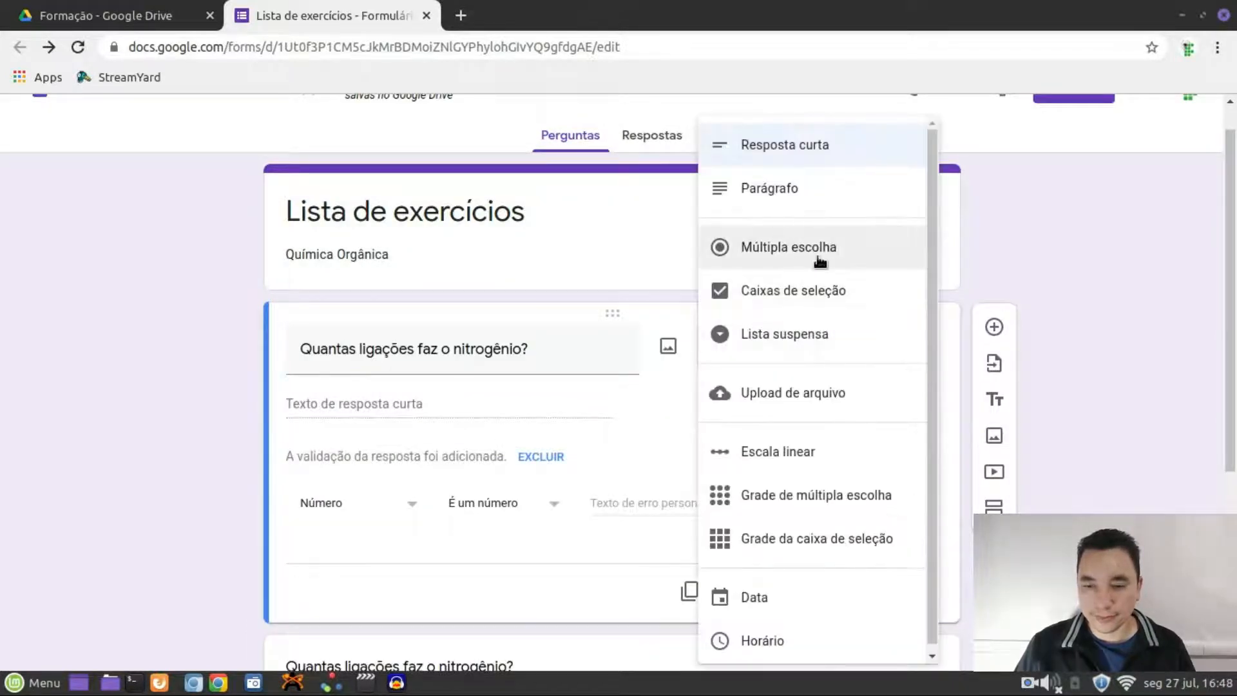
Switch the new question to Múltipla escolha and add five answer options
click(808, 270)
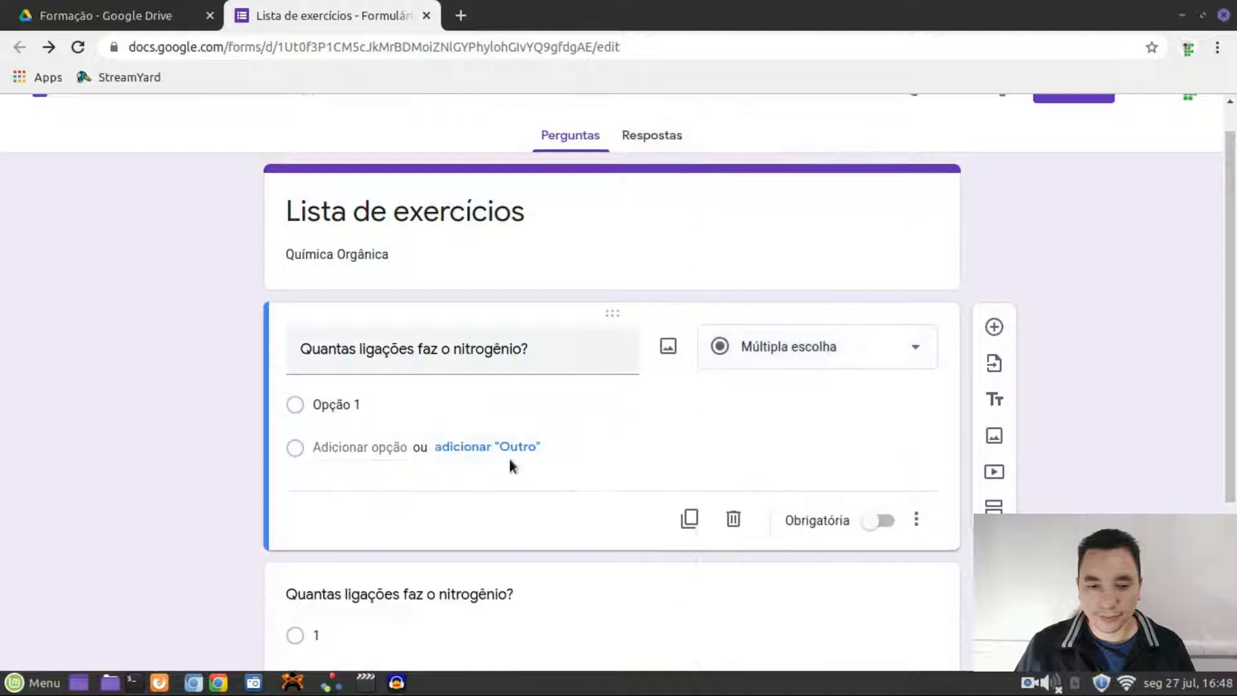
click(361, 445)
click(335, 493)
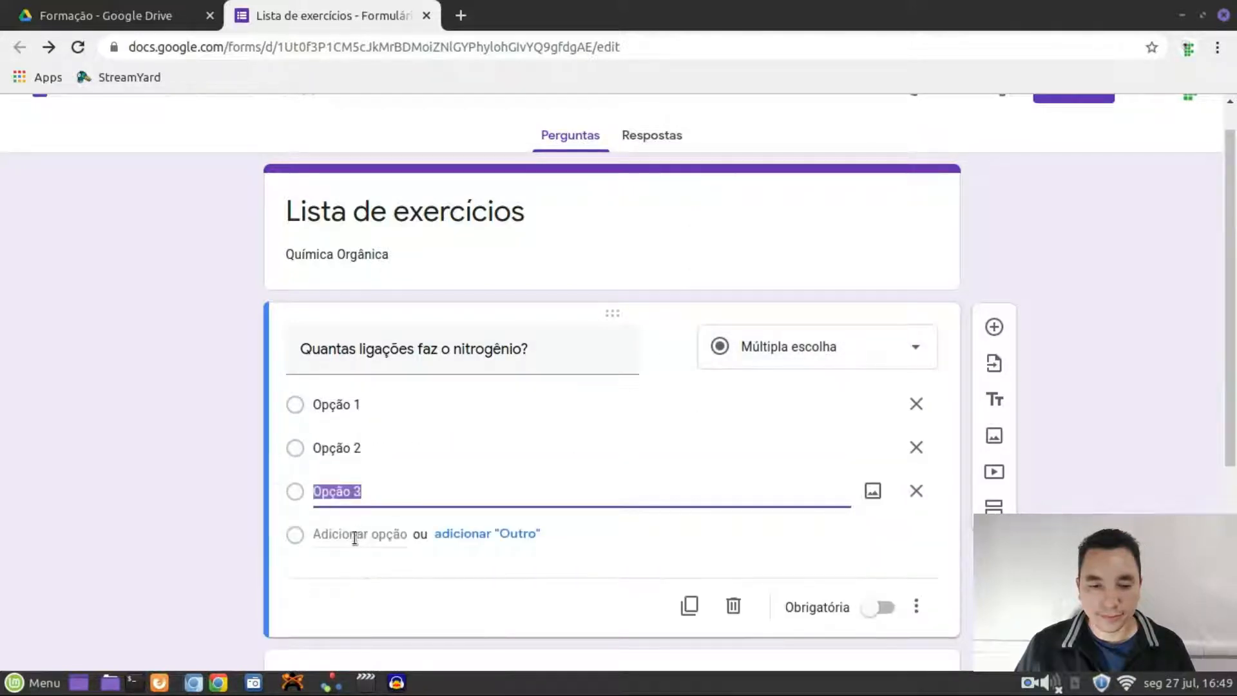
click(356, 538)
click(349, 577)
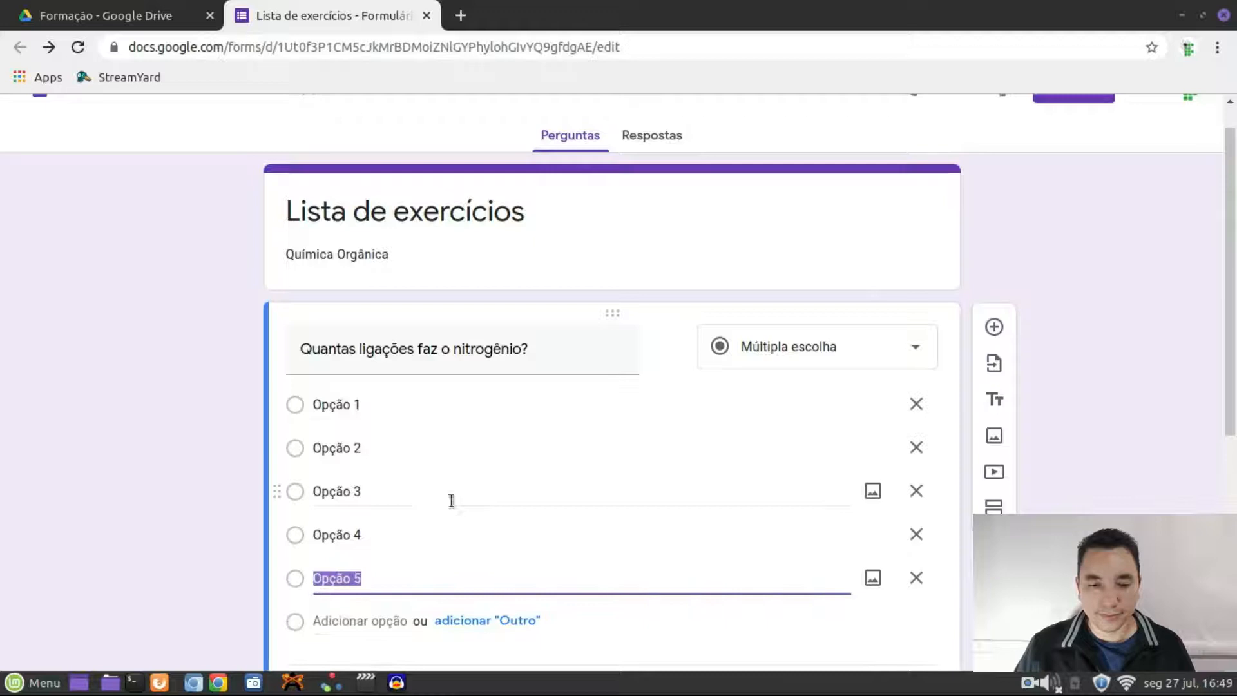
Label the five answer options 1, 2, 3, 4 and 5
click(363, 412)
text(1)
click(359, 451)
text(2)
click(363, 491)
text(3)
click(366, 536)
text(4)
click(333, 579)
text(5)
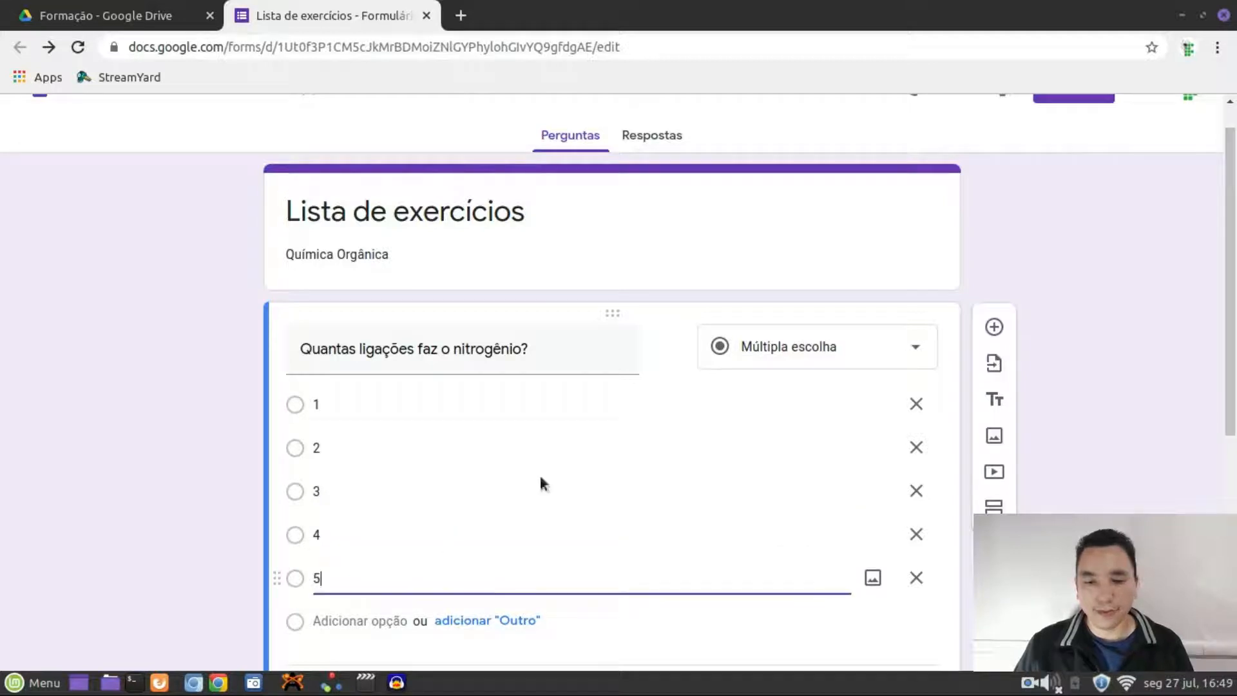
scroll(827, 380, down, 1)
click(1093, 335)
scroll(1088, 335, down, 4)
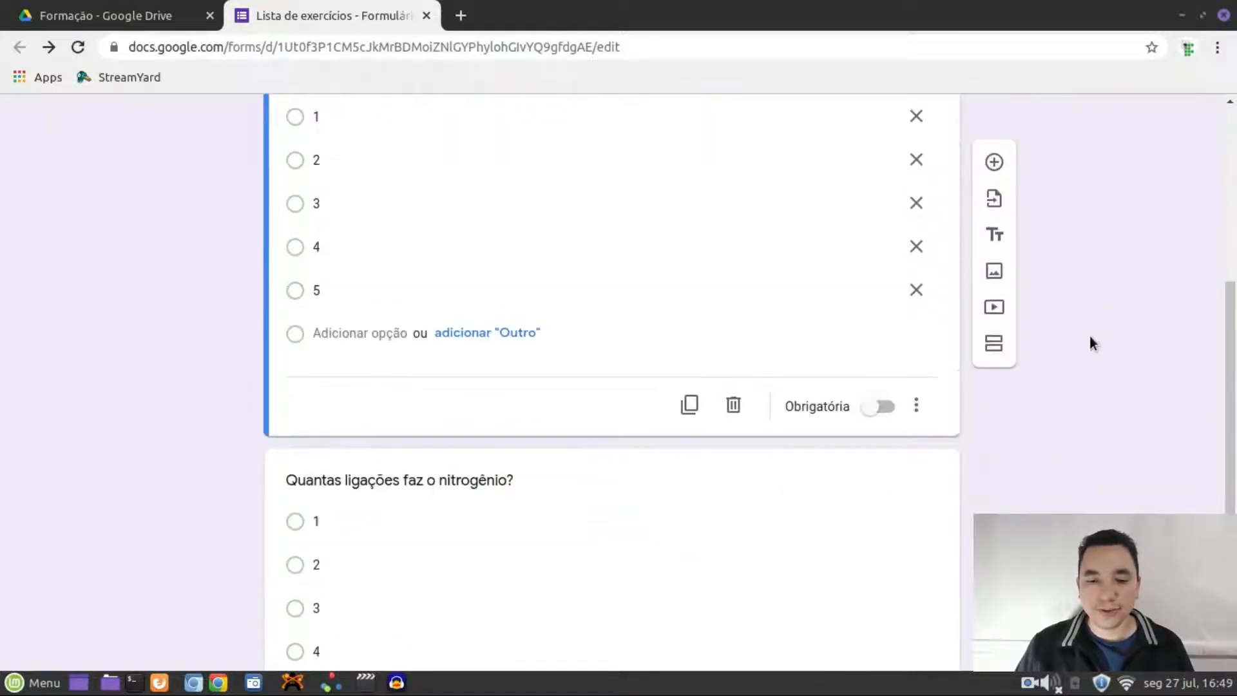
scroll(1079, 316, up, 5)
Preview the form in a new tab, then go back to the editor
click(960, 132)
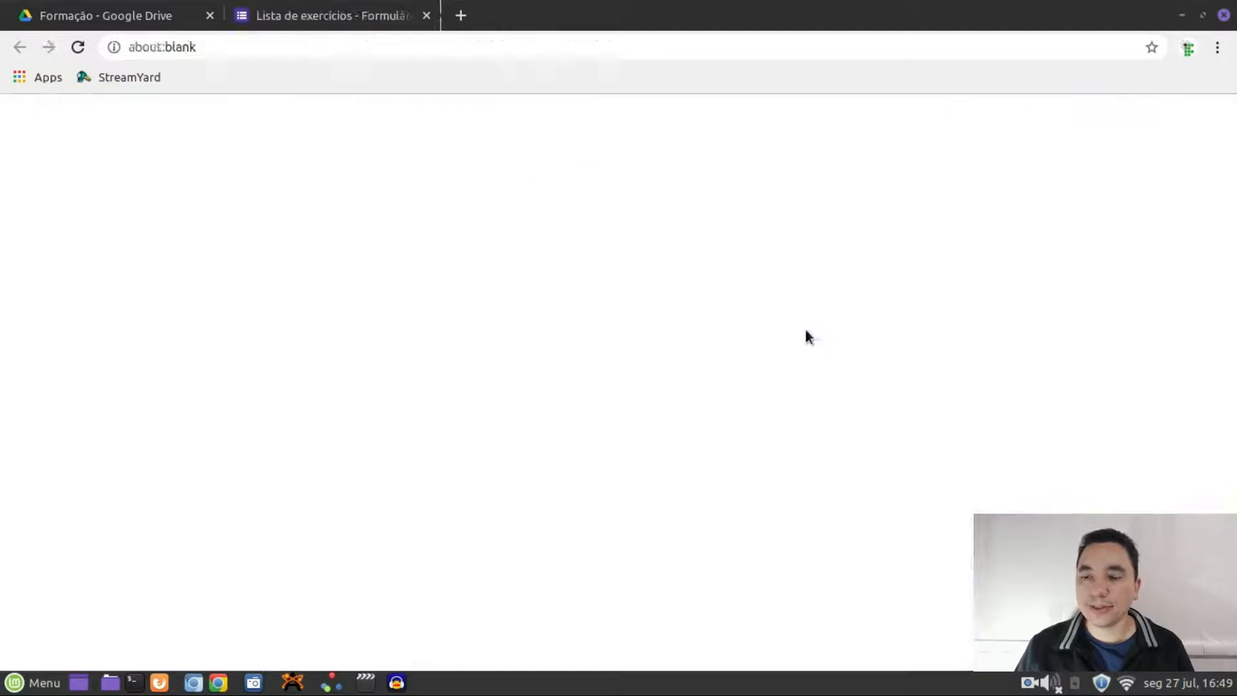
scroll(534, 351, down, 5)
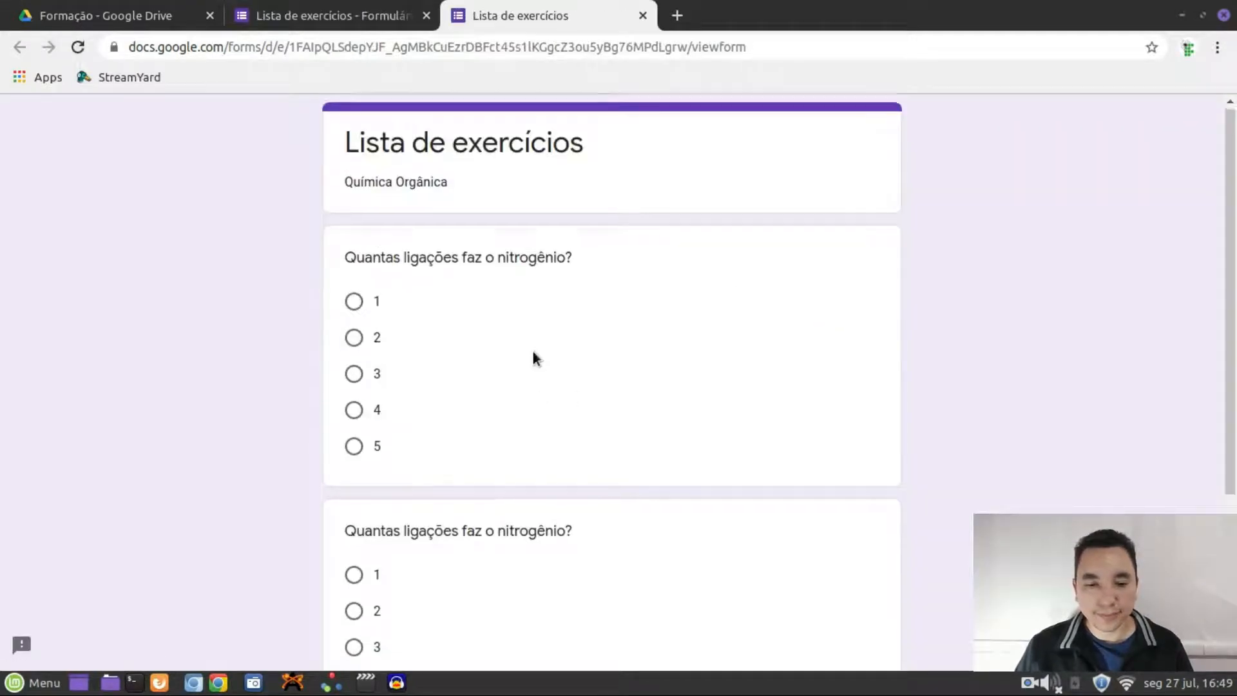
scroll(547, 351, up, 5)
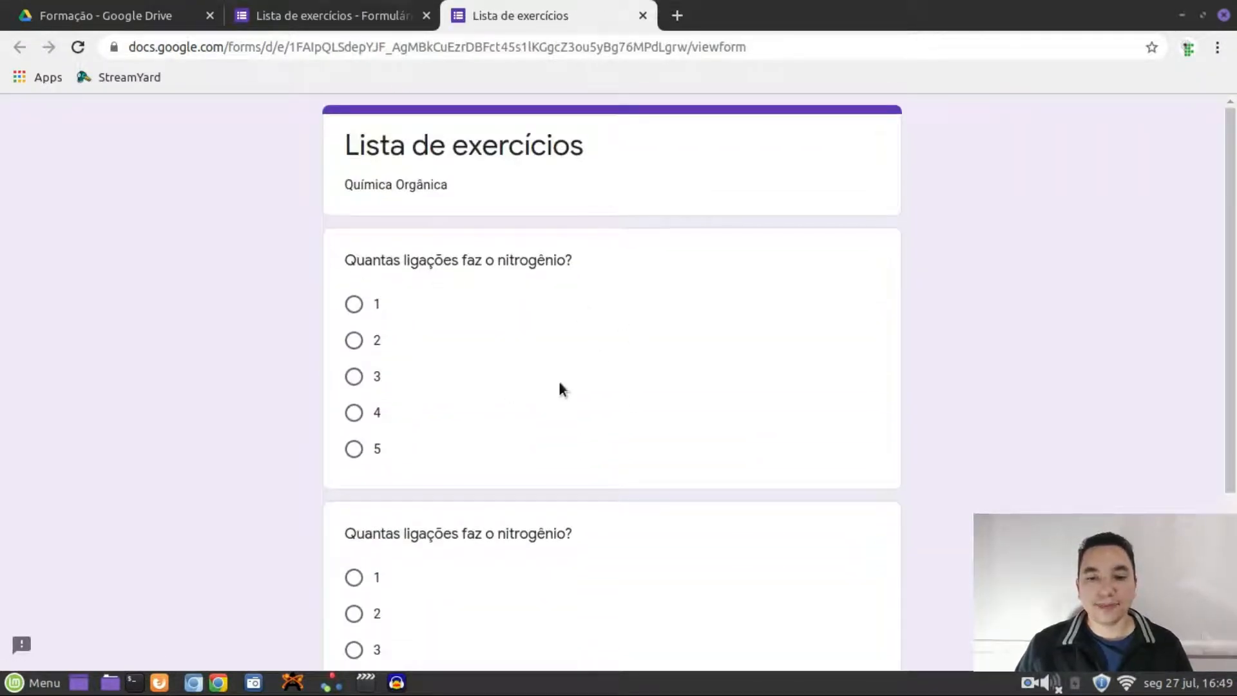
click(257, 16)
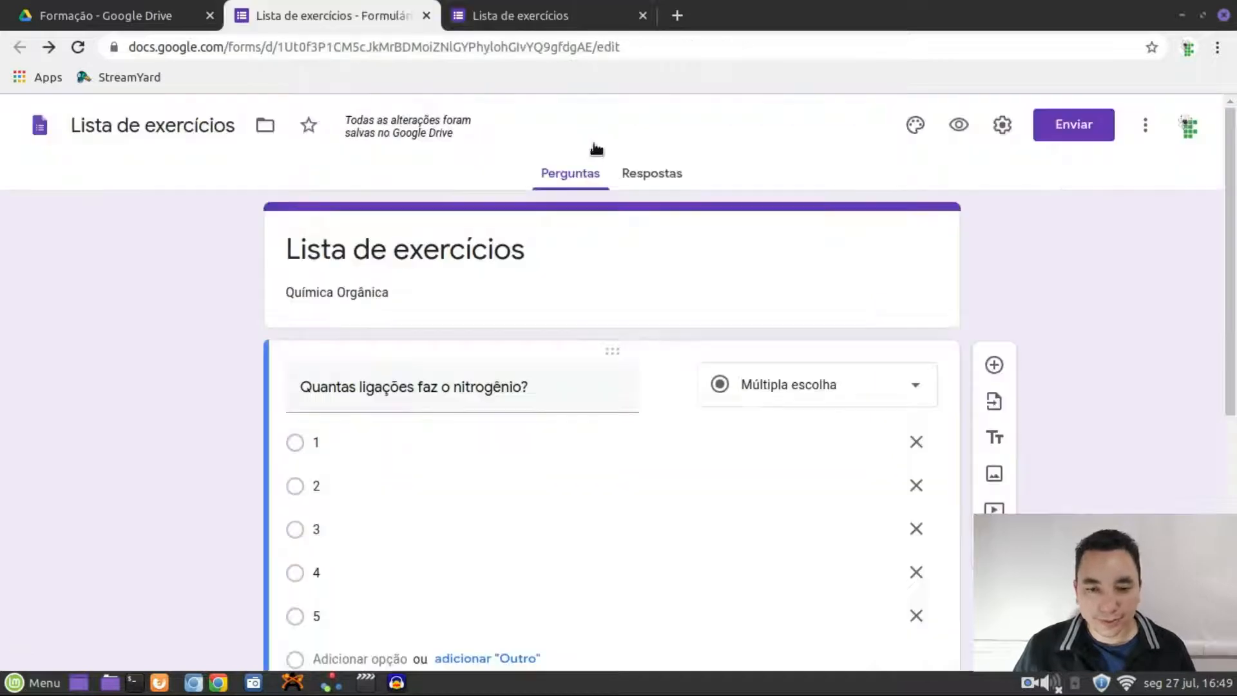
scroll(664, 351, down, 4)
Add a section after the first question and delete its 'Seção sem título' title
scroll(760, 364, down, 1)
click(989, 416)
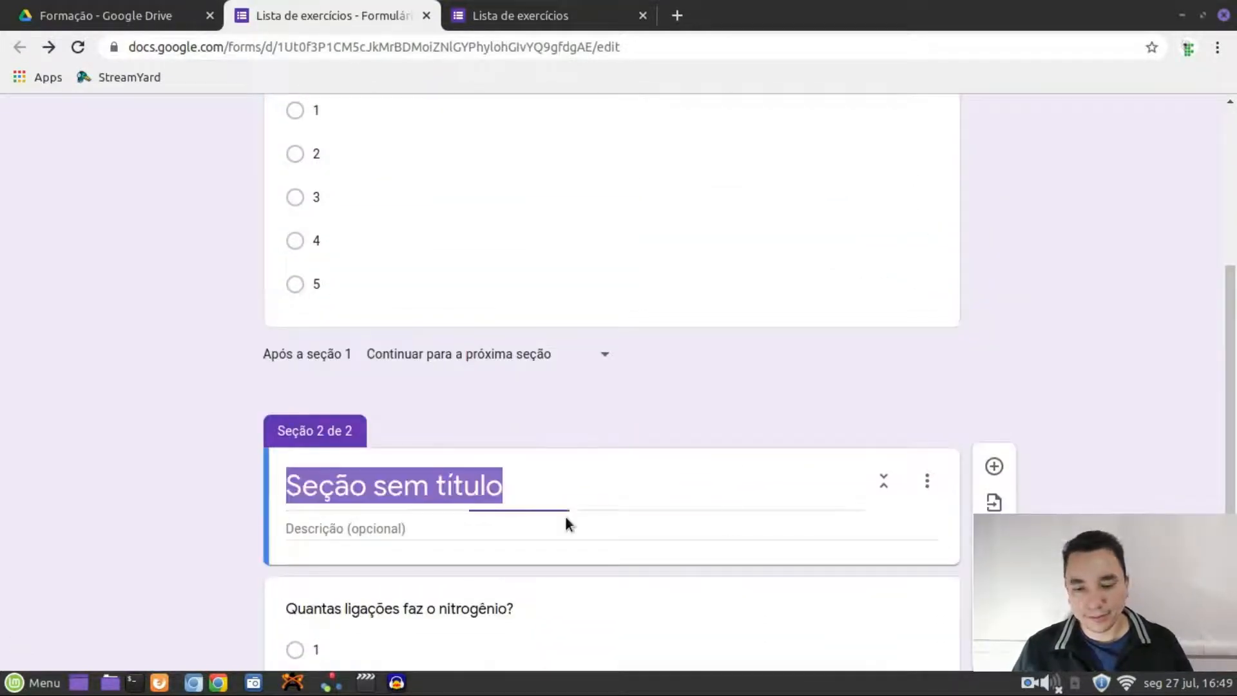
key(BackSpace)
scroll(645, 444, up, 3)
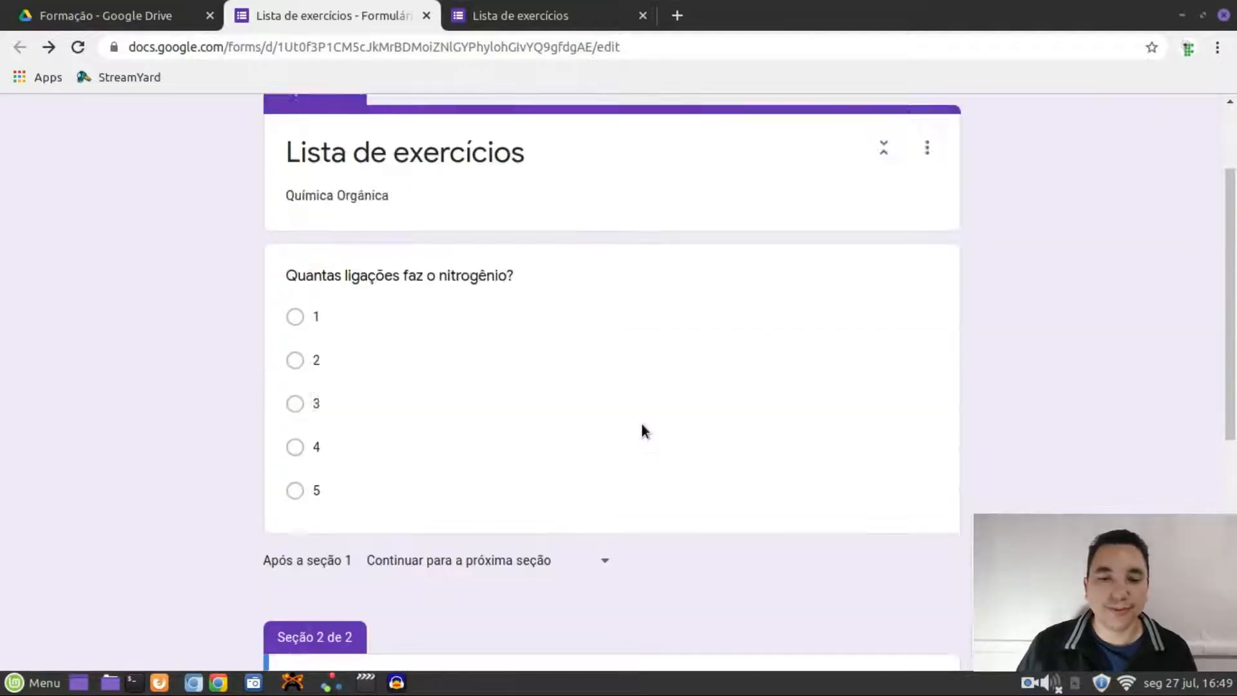
scroll(641, 426, up, 2)
scroll(470, 455, down, 8)
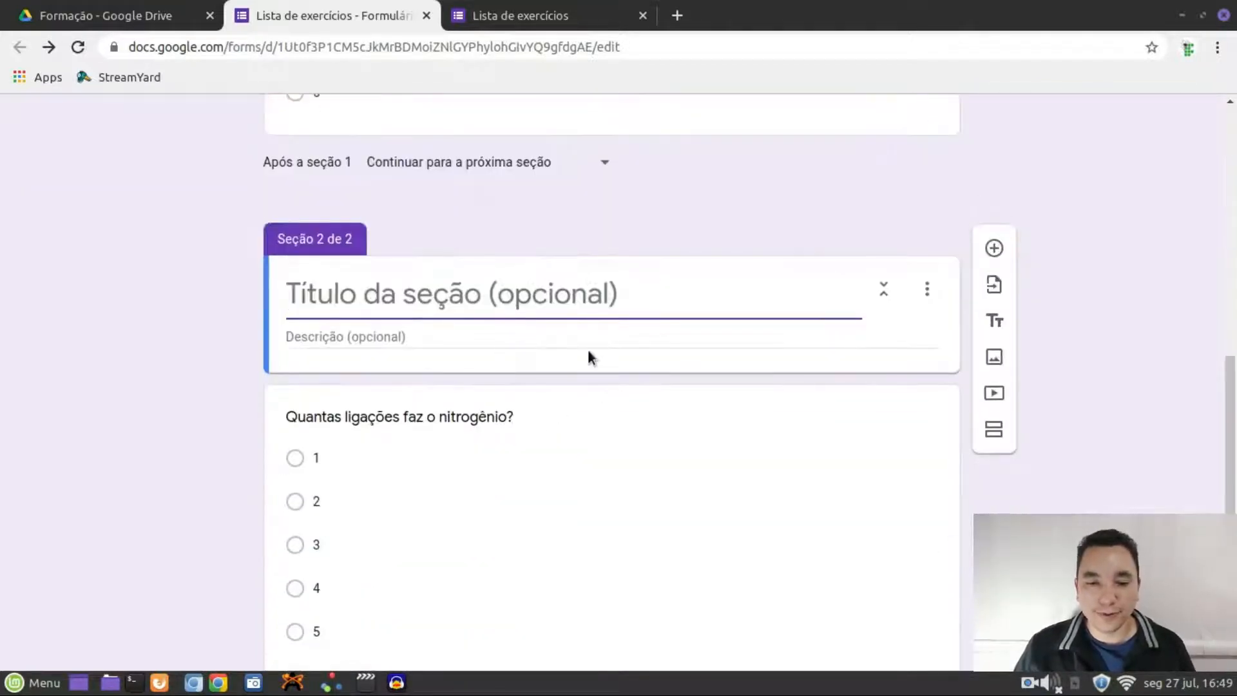
scroll(789, 283, up, 10)
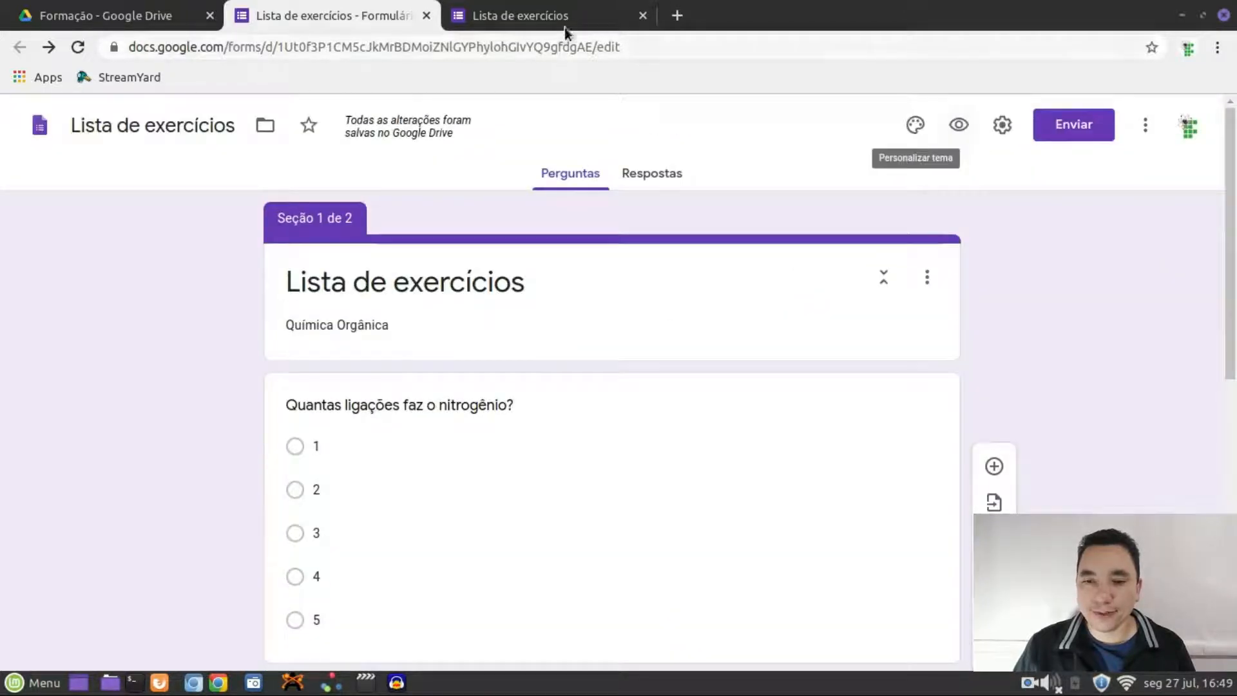
click(642, 15)
Preview the form, advance to section 2 with Próxima, and close the preview
click(958, 125)
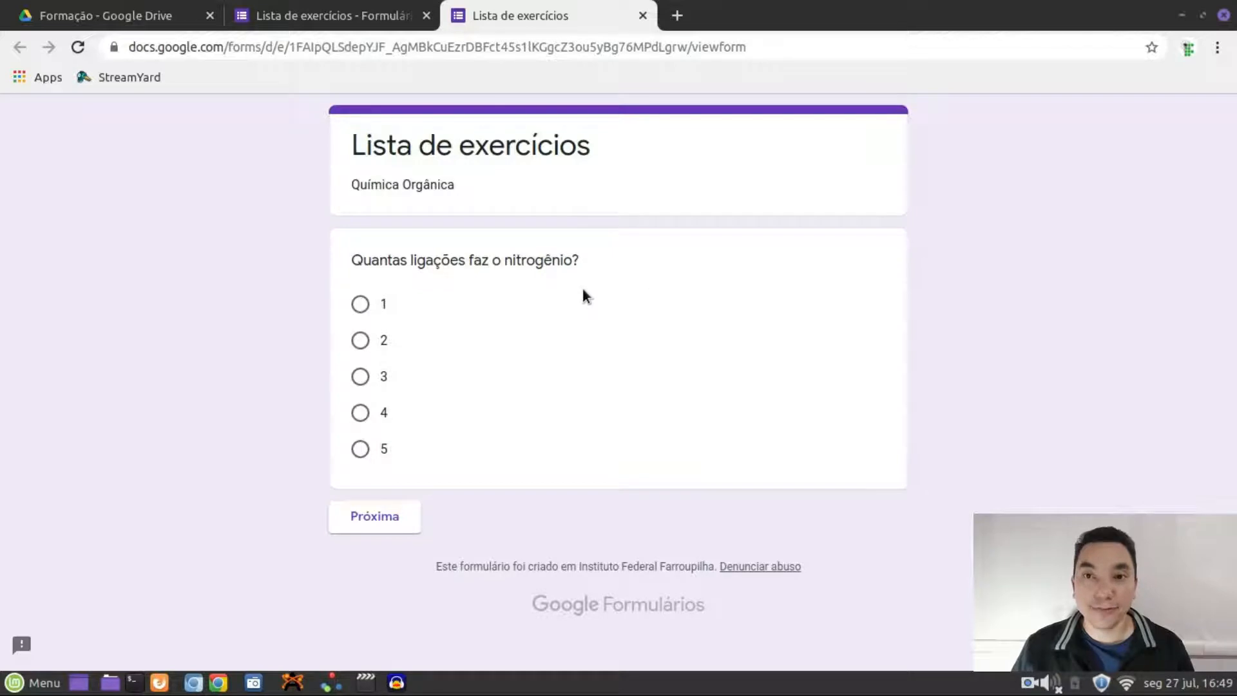
click(392, 513)
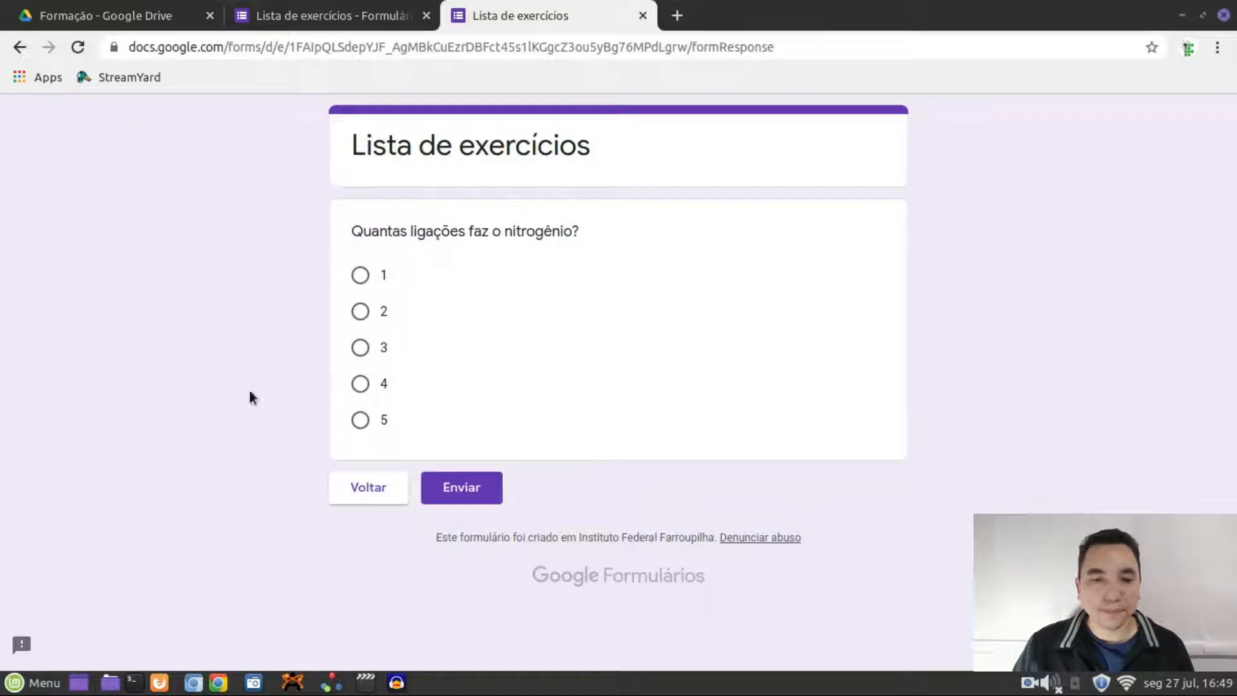
click(642, 16)
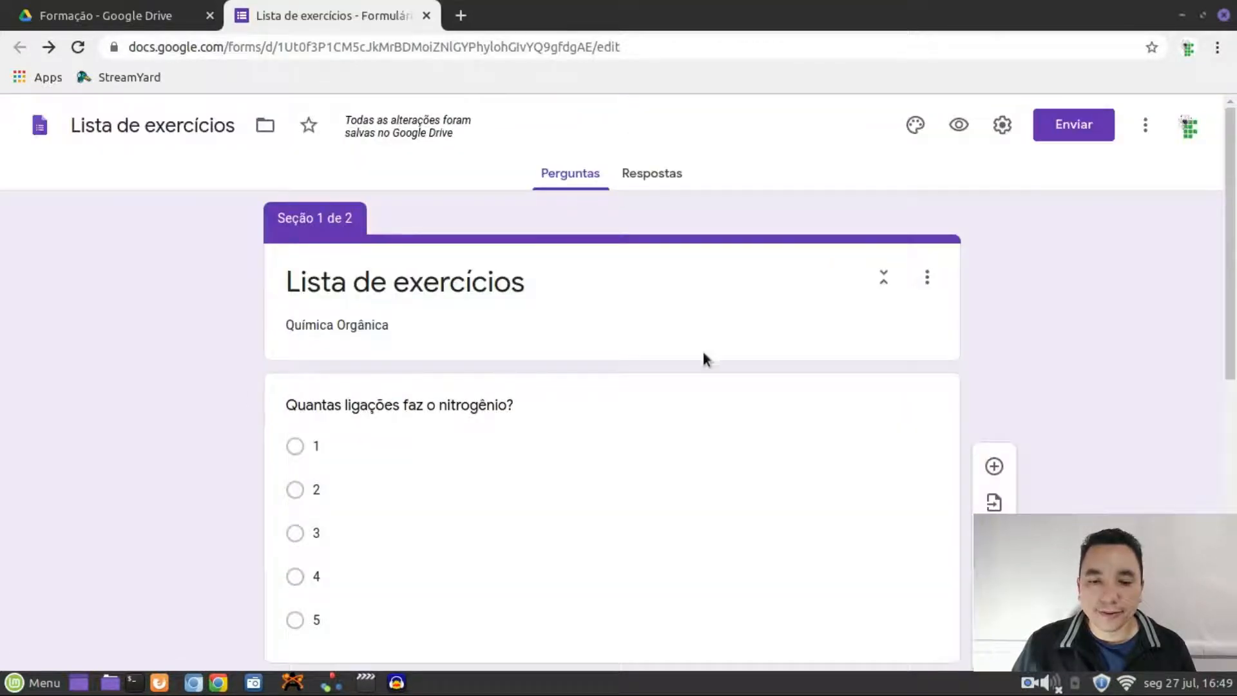
Change the section 2 nitrogen question's type to Resposta curta
scroll(663, 309, down, 10)
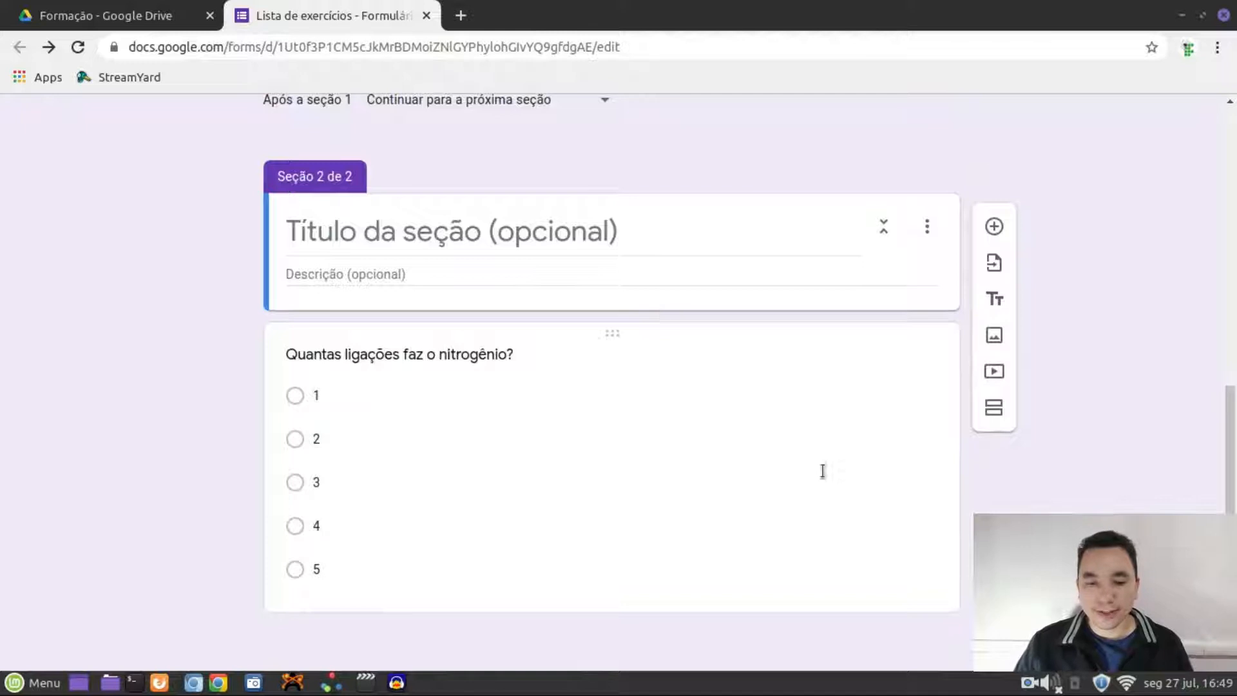
click(303, 557)
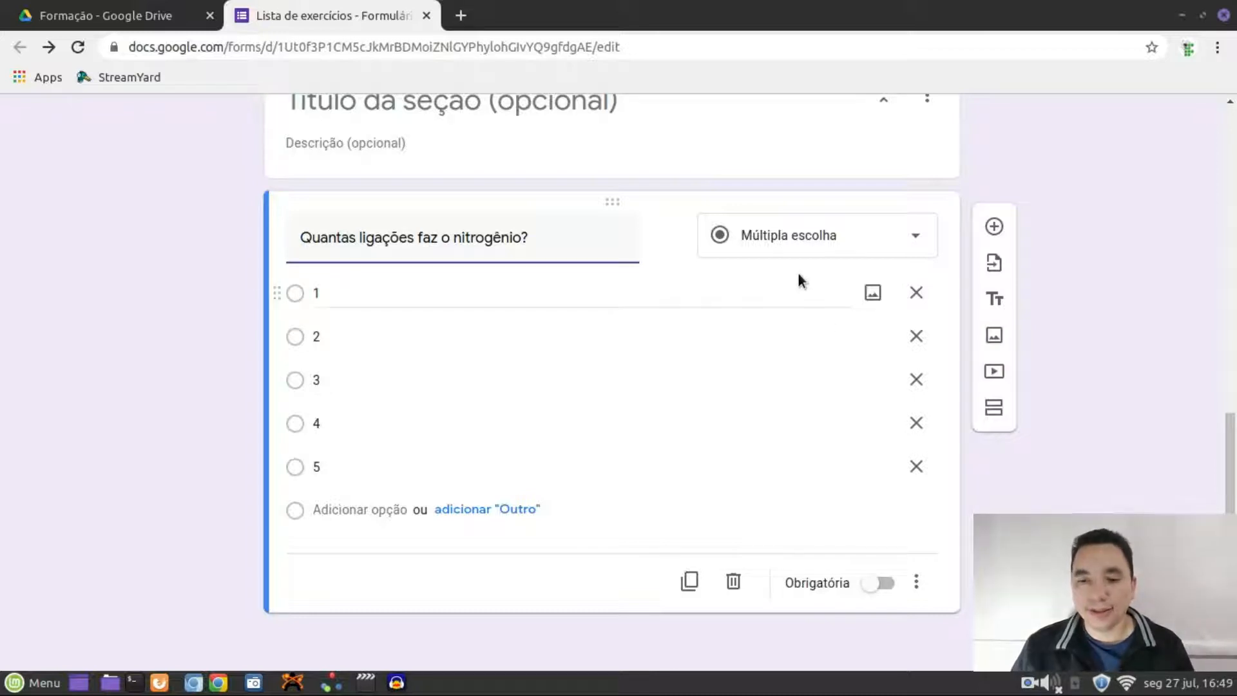
click(912, 237)
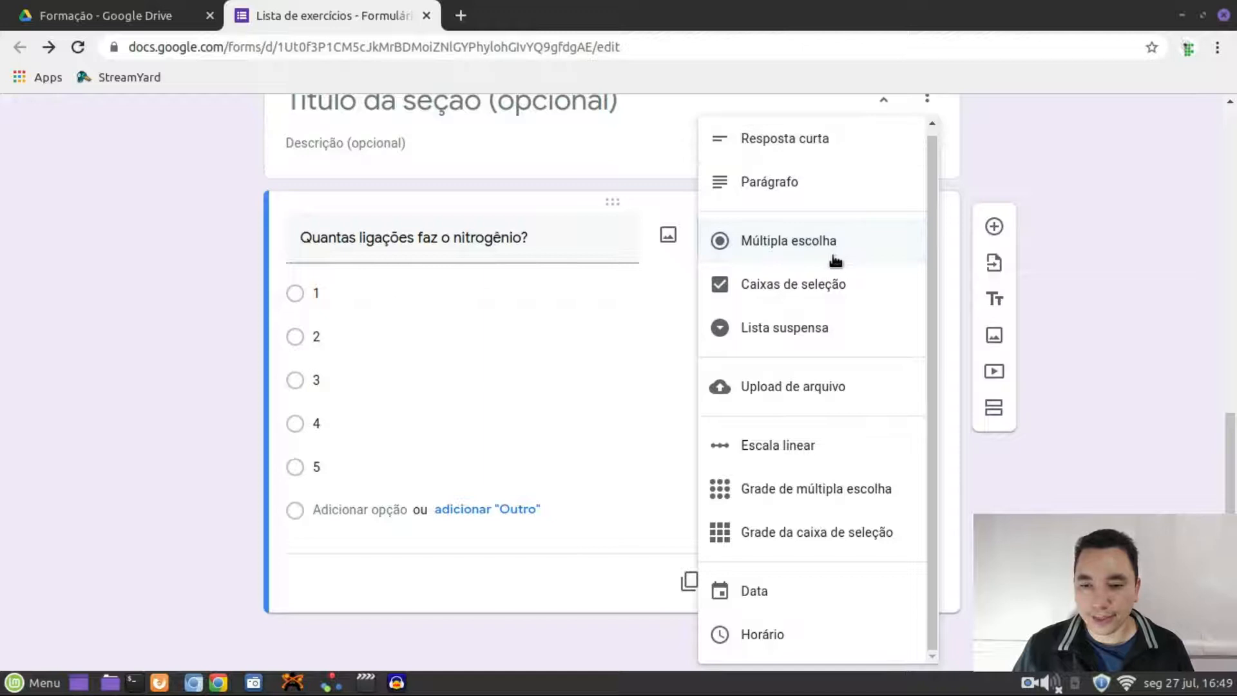
click(833, 141)
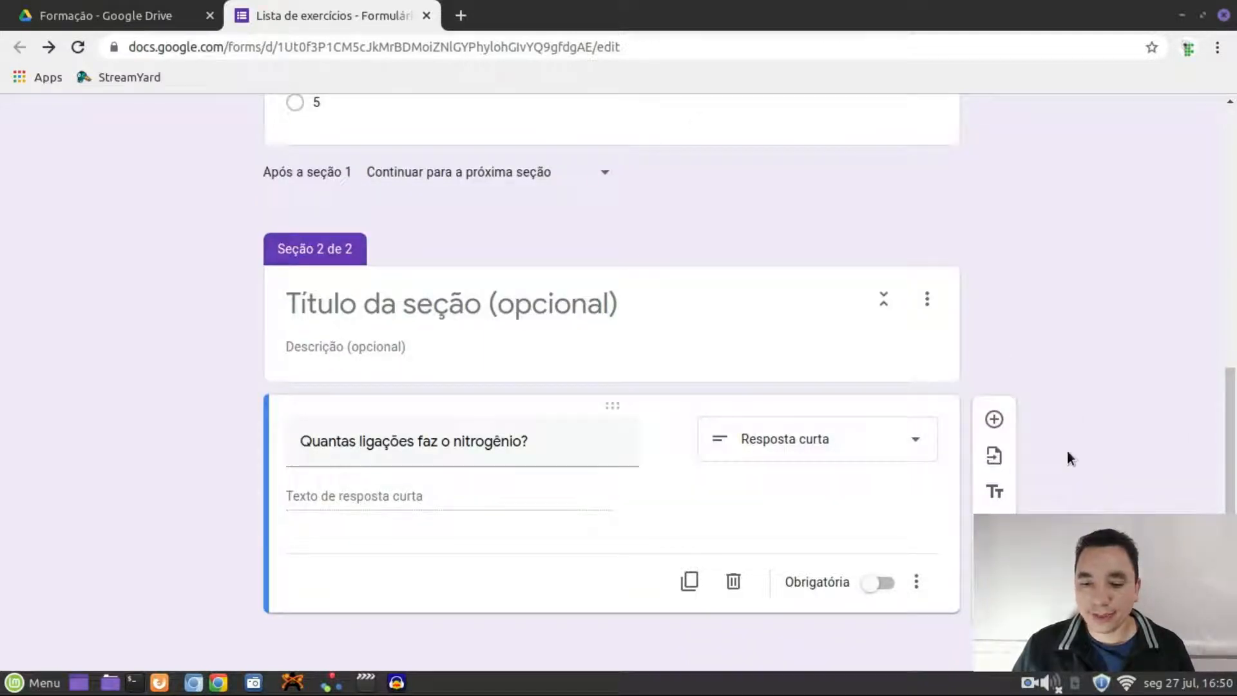
scroll(1069, 444, up, 10)
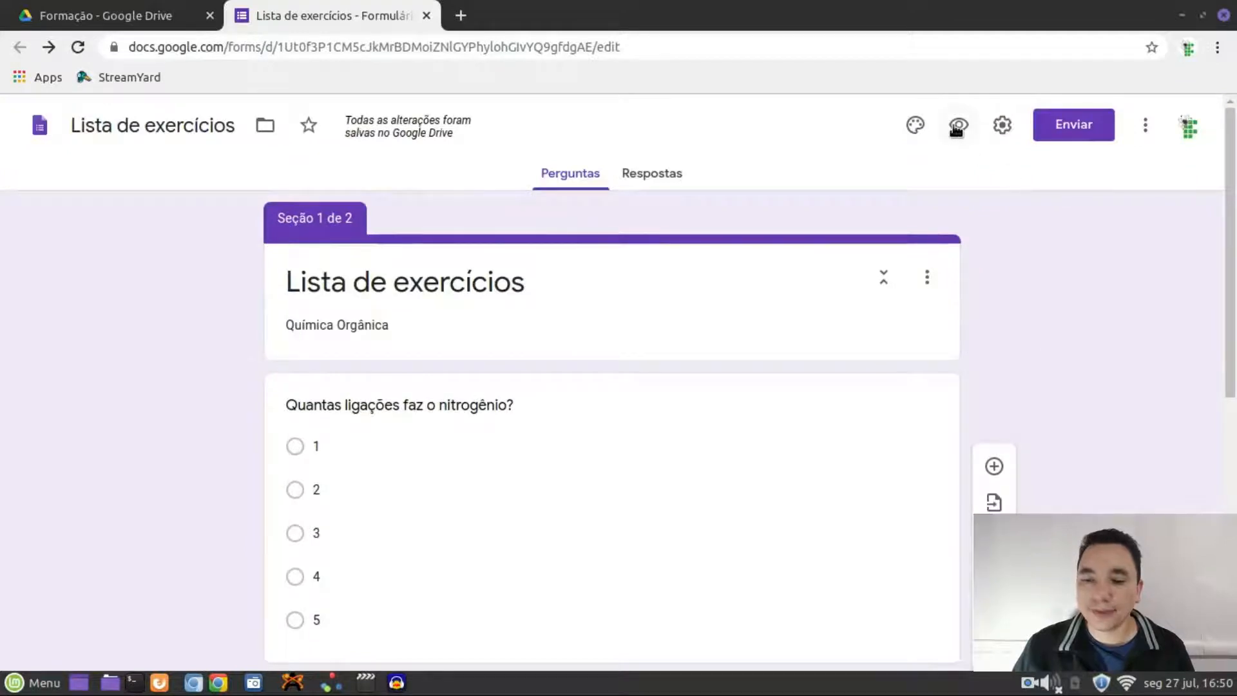
scroll(997, 398, down, 8)
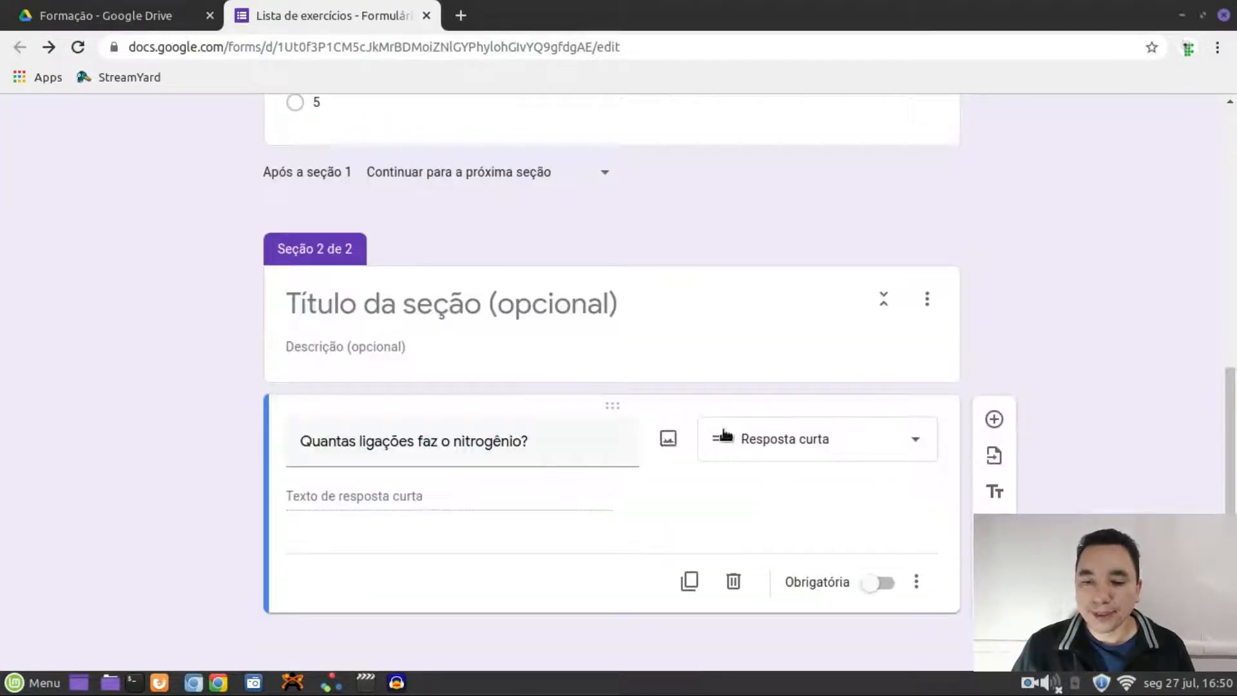
scroll(917, 312, up, 10)
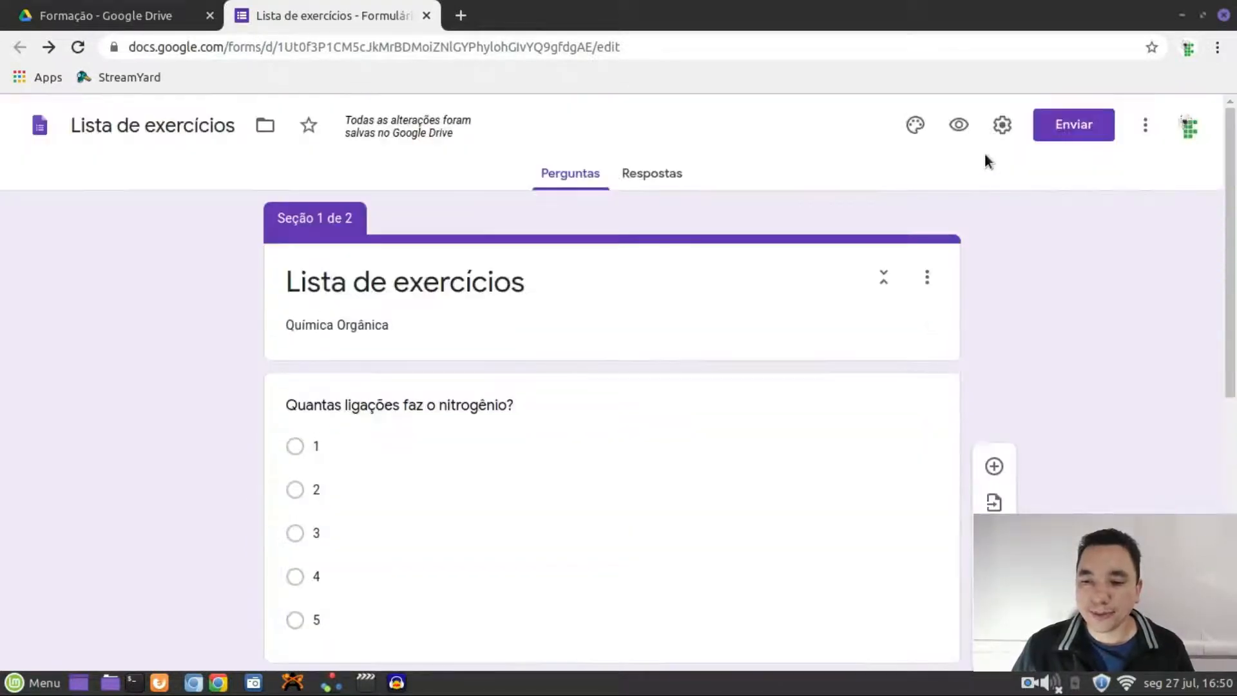
click(958, 125)
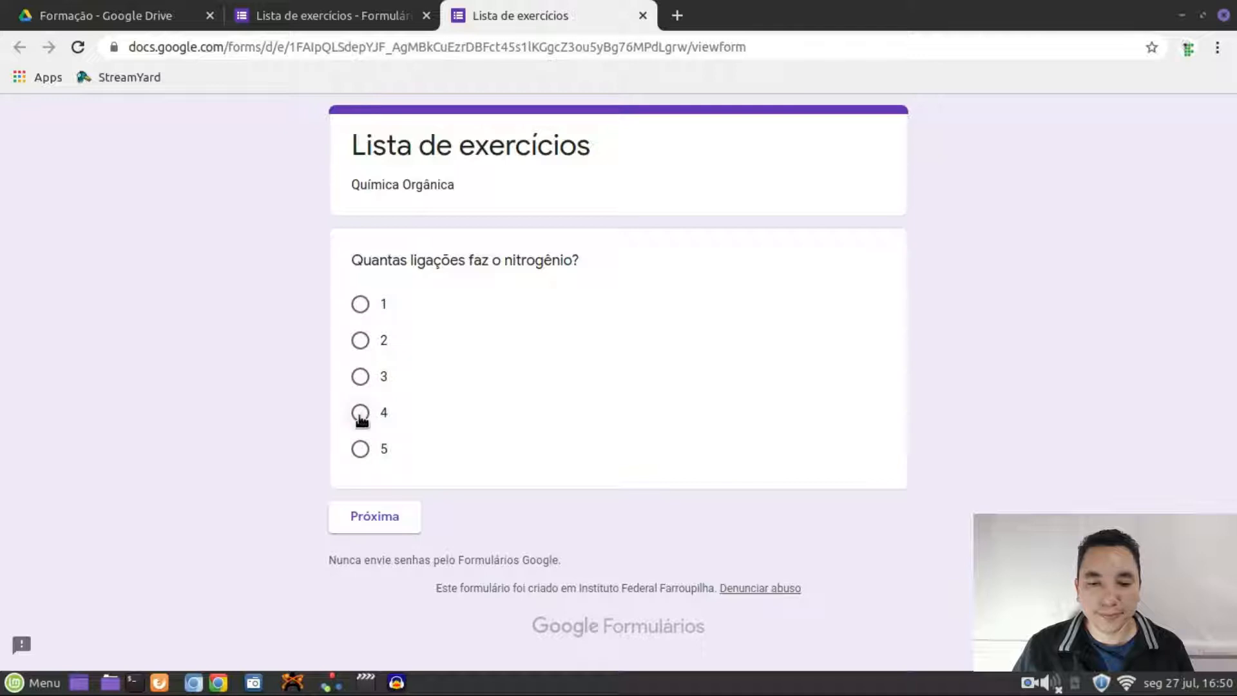
In the preview, move to section 2, try the Sua resposta field, then return to the editor
click(372, 518)
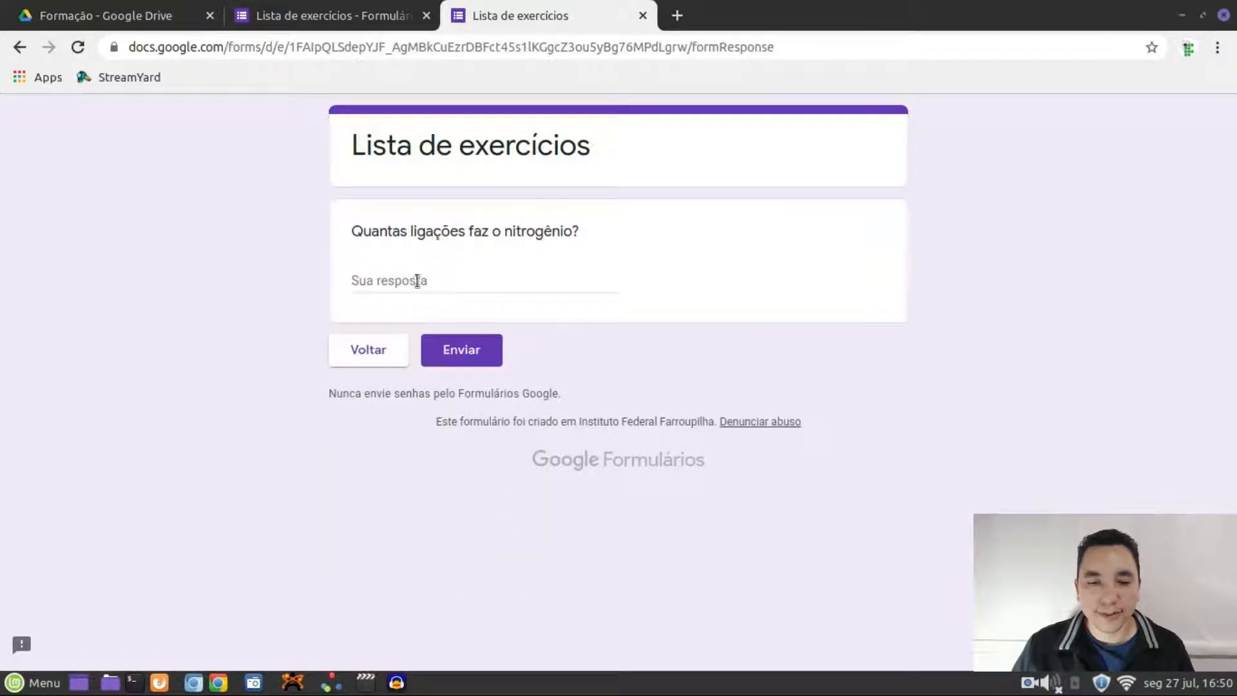
click(416, 281)
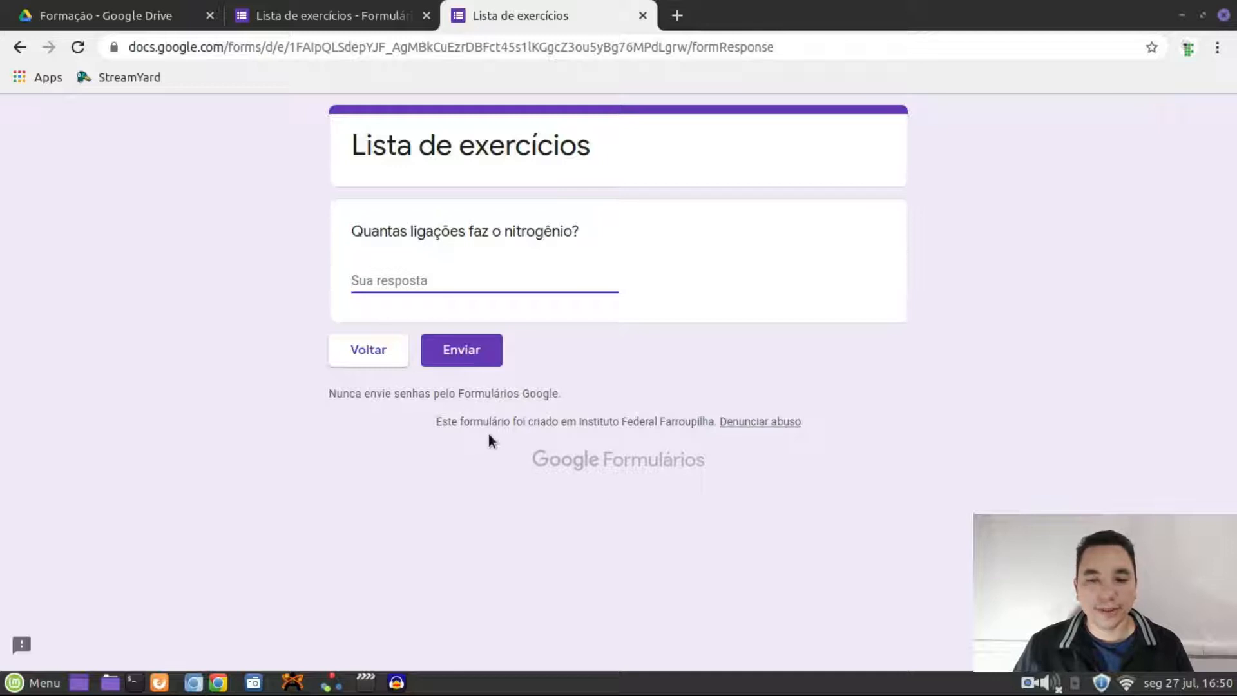
click(337, 17)
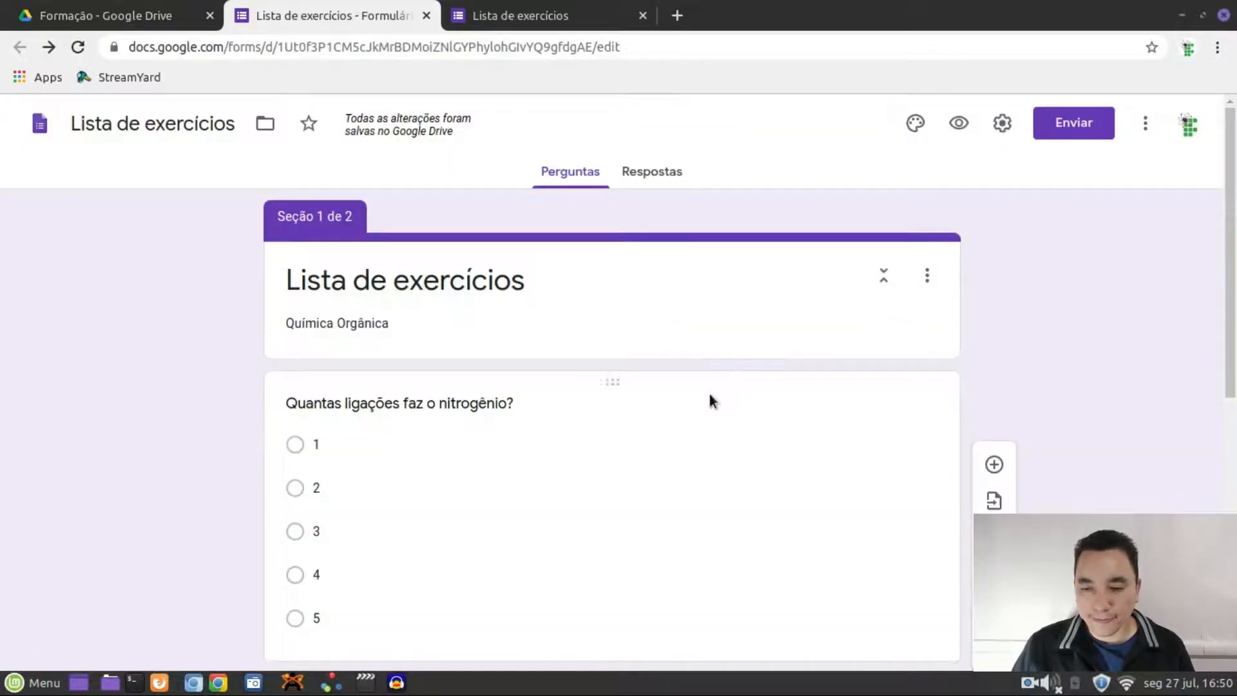
Add a third section with its 'Seção sem título' title cleared, containing a new blank question
scroll(709, 391, down, 8)
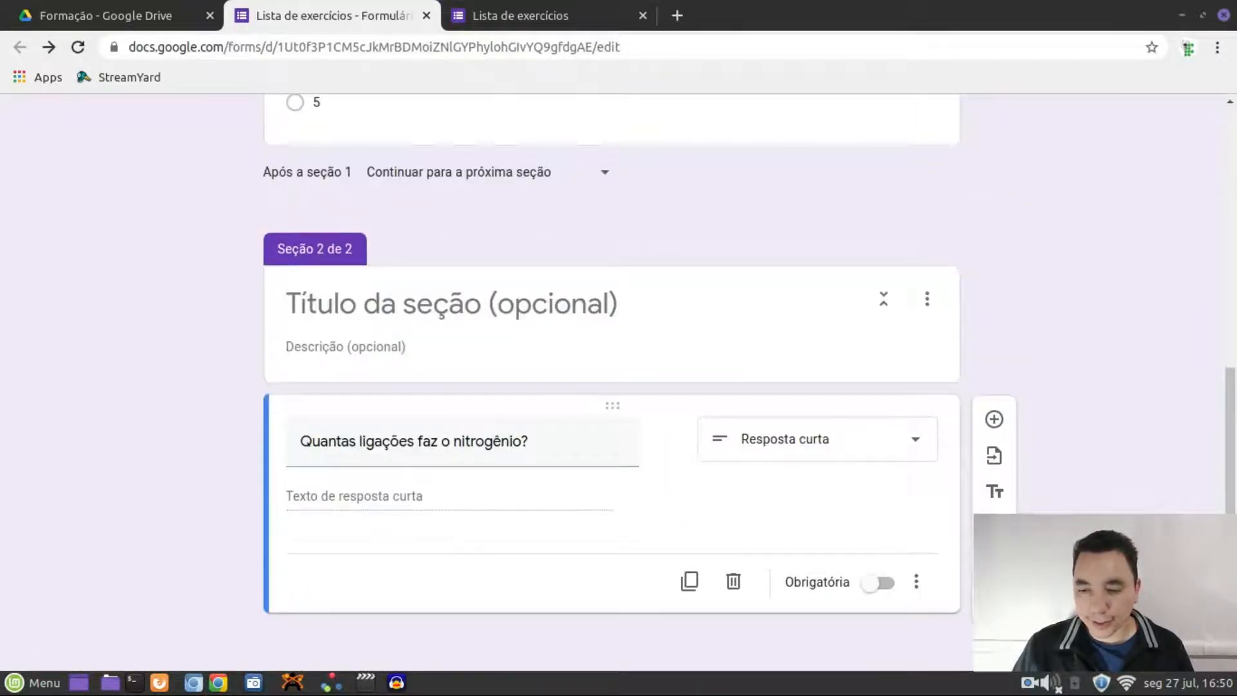
click(994, 599)
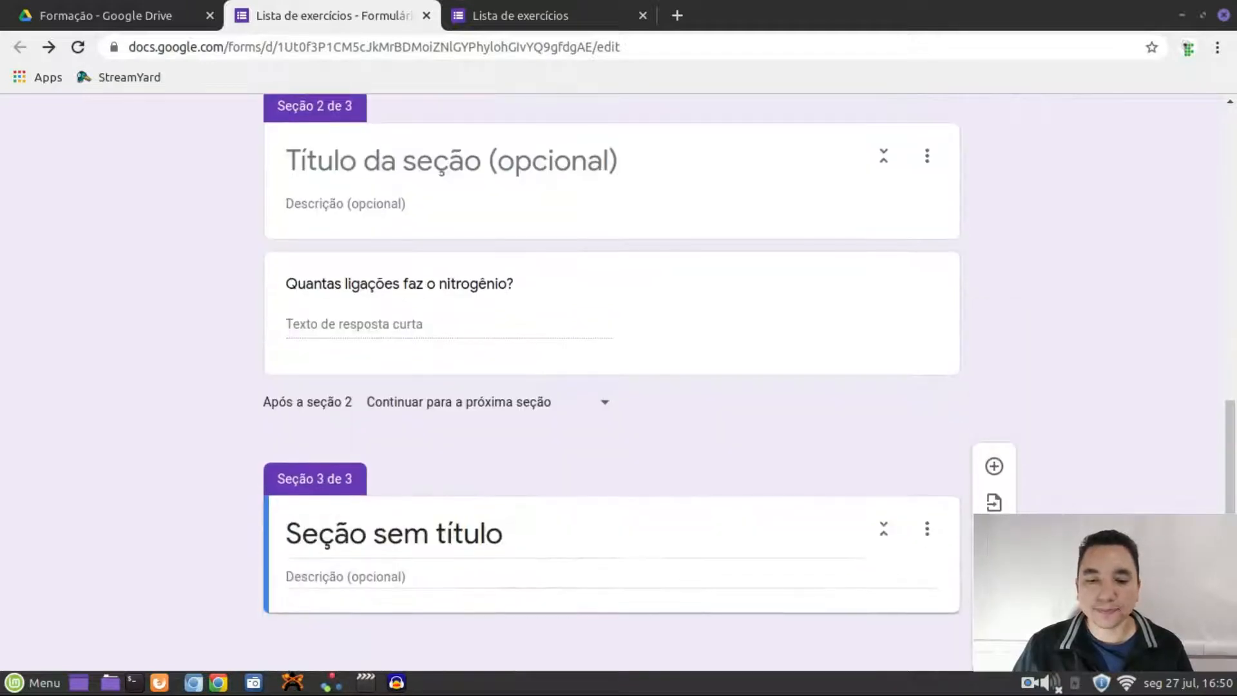
click(527, 523)
key(BackSpace)
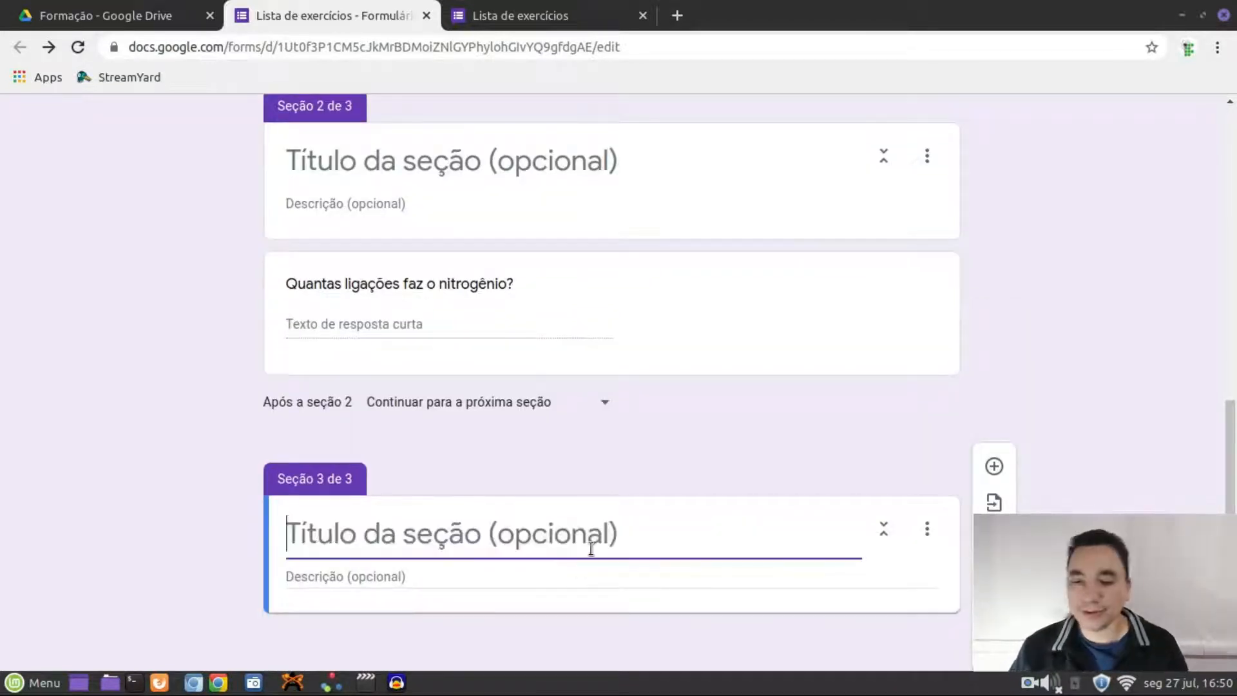
click(995, 469)
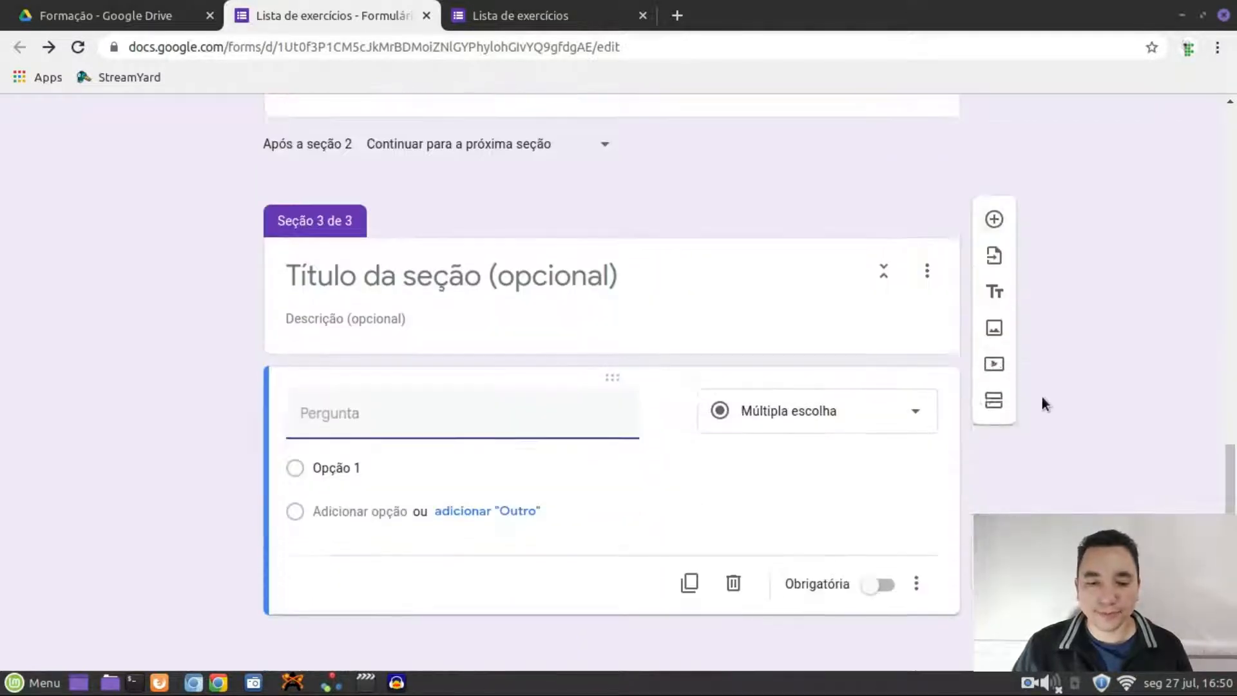
Make the question a Caixas de seleção checkbox question with five answer options
click(849, 414)
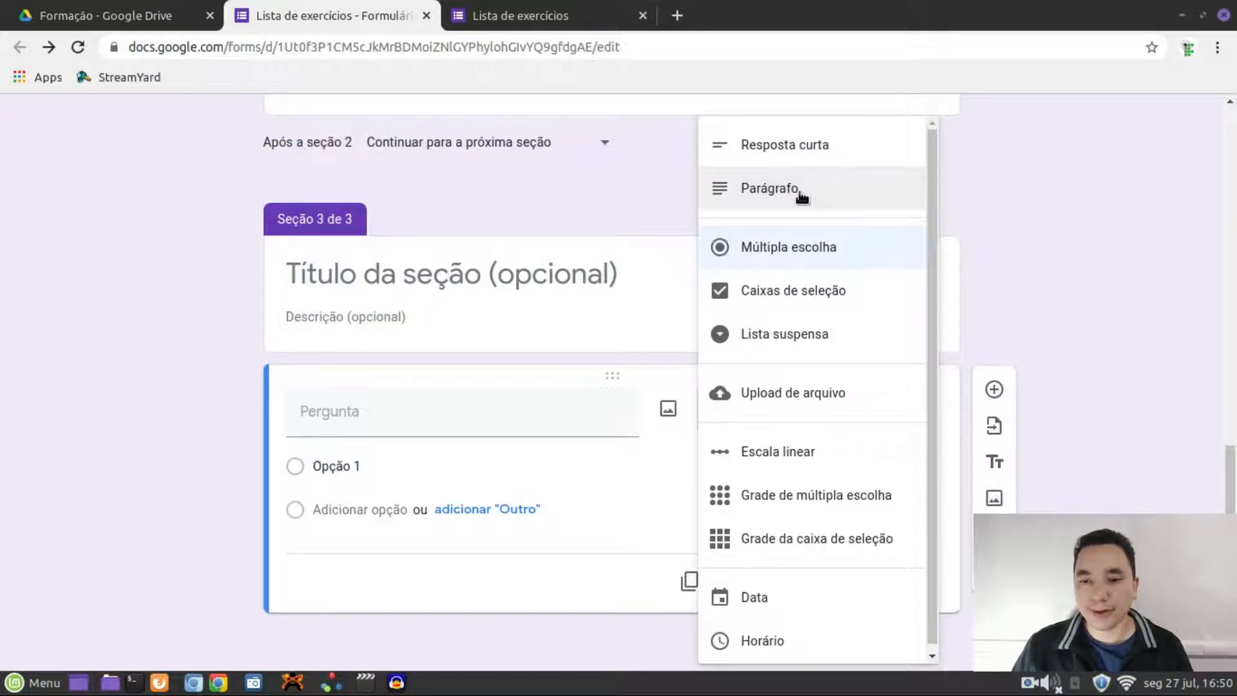
scroll(844, 261, down, 1)
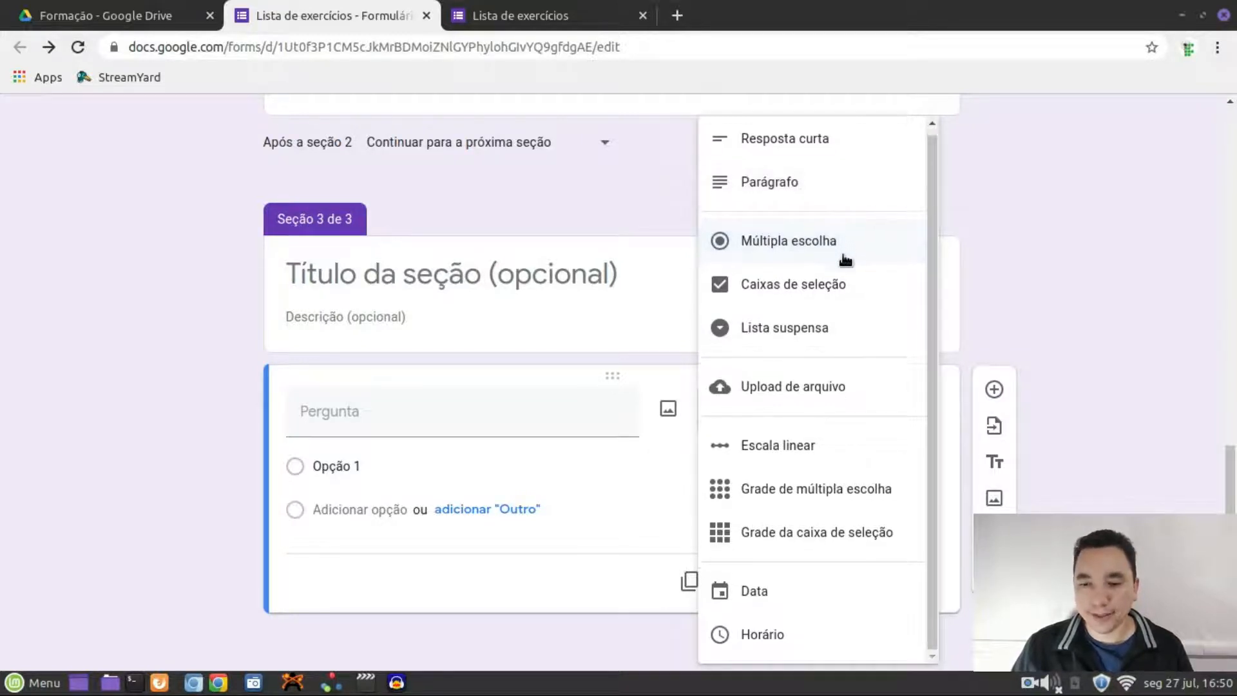
click(828, 289)
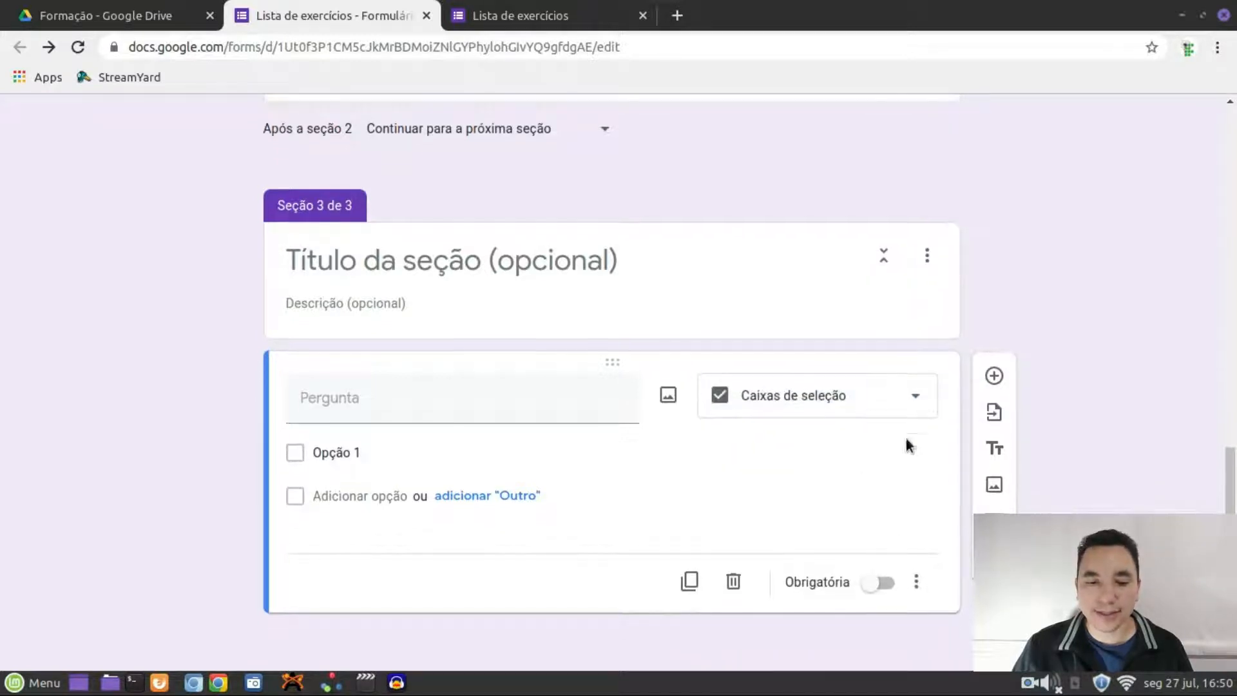
click(346, 494)
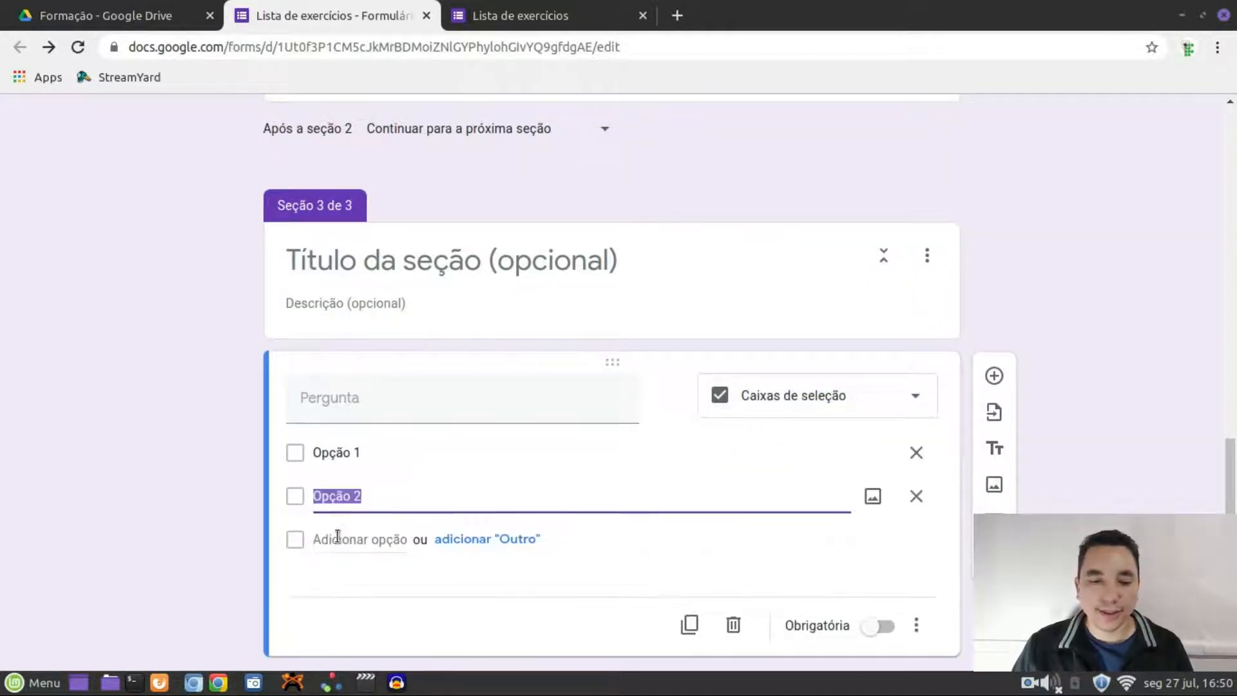
click(337, 538)
click(331, 582)
click(328, 623)
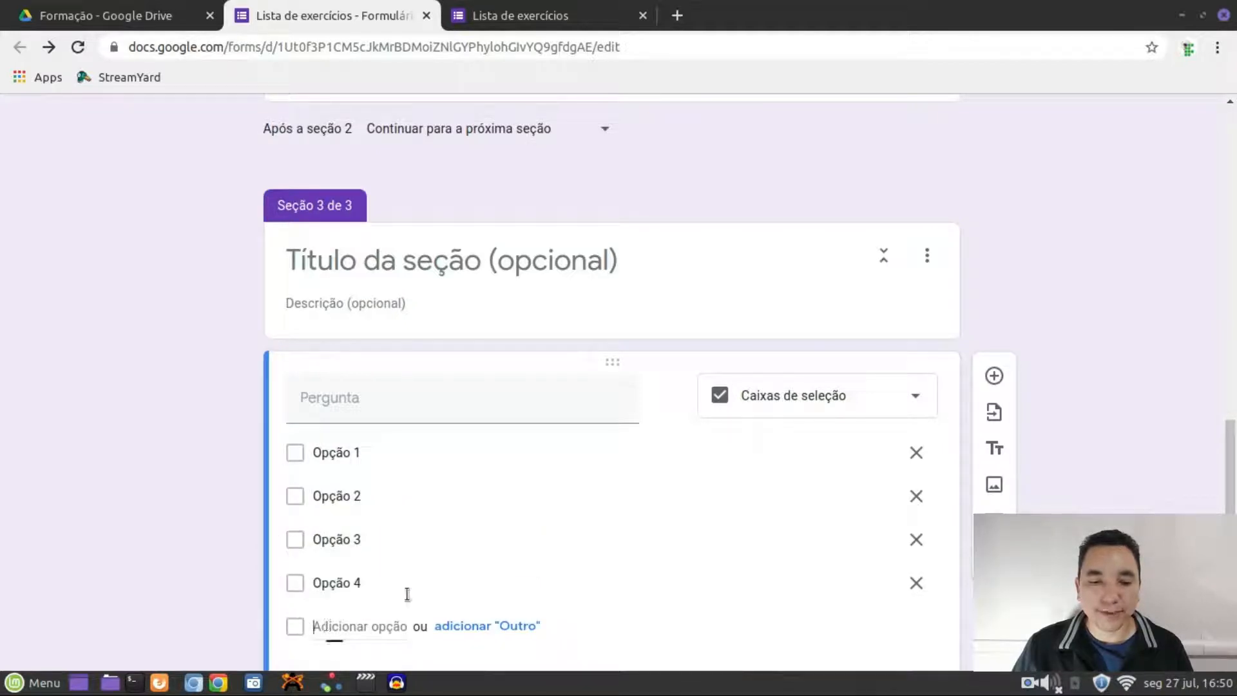
Paste the question text and change nitrogênio to oxigênio, reading 'Quantas ligações faz o oxigênio?'
click(361, 406)
text(Quantas ligações faz o nitrogênio?)
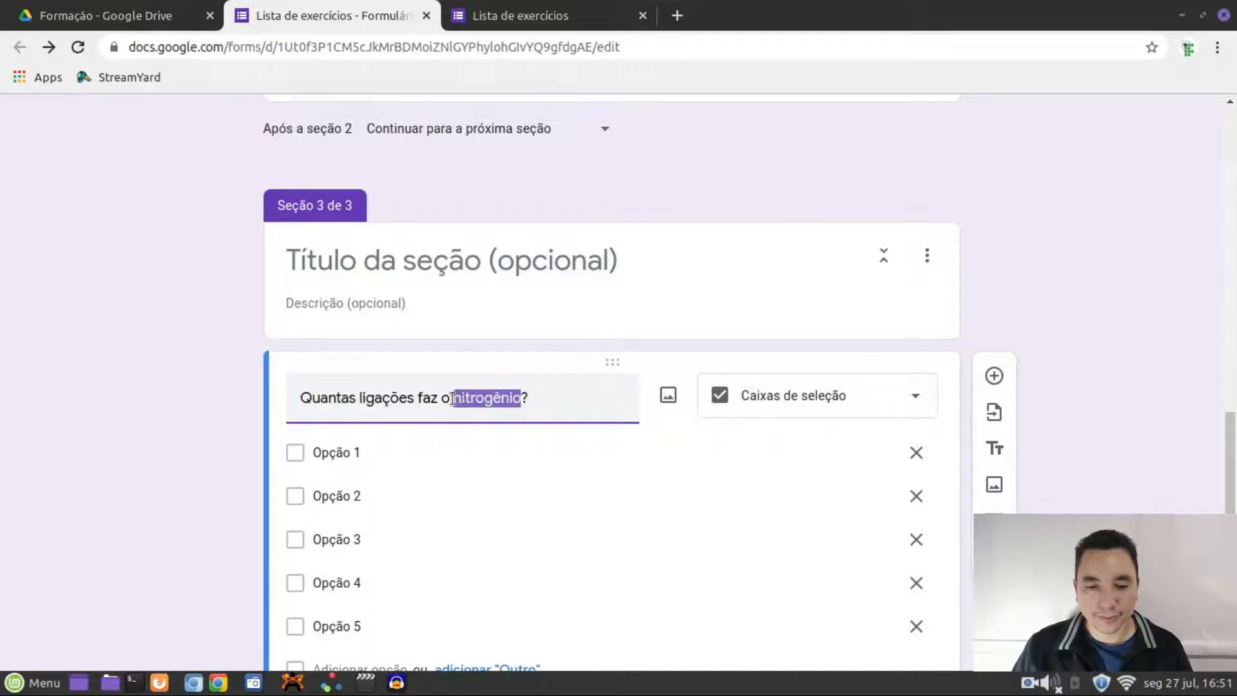
click(460, 399)
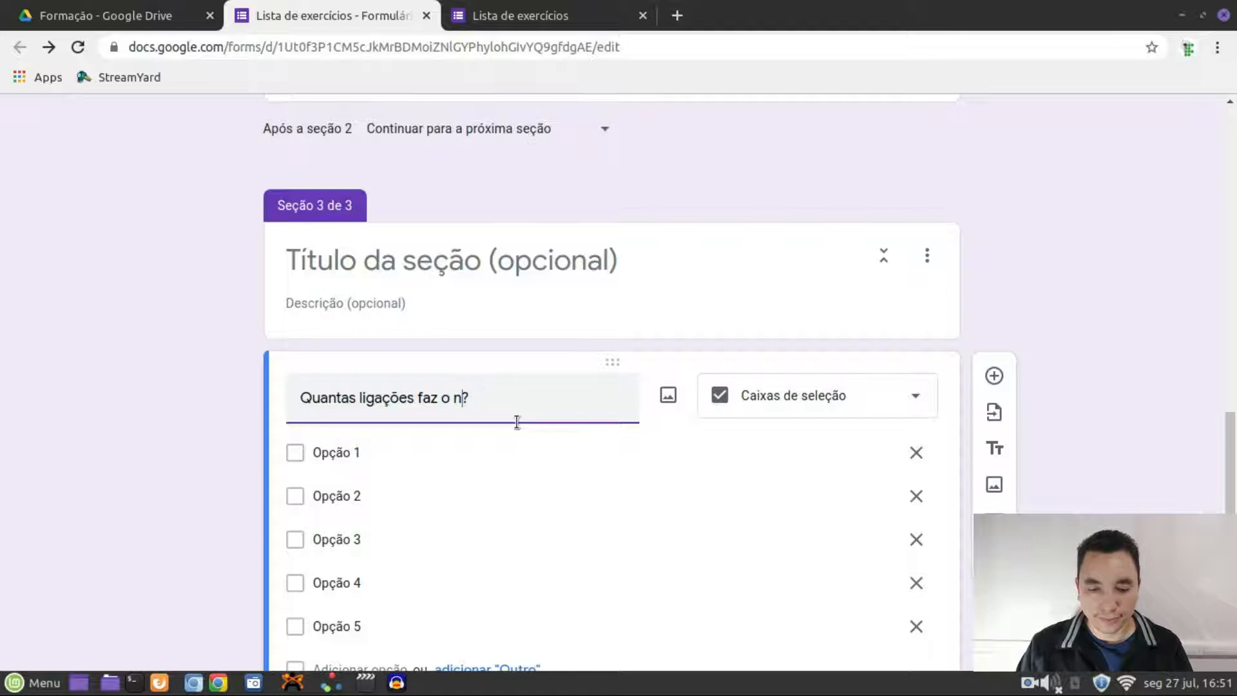
text(oxigênio)
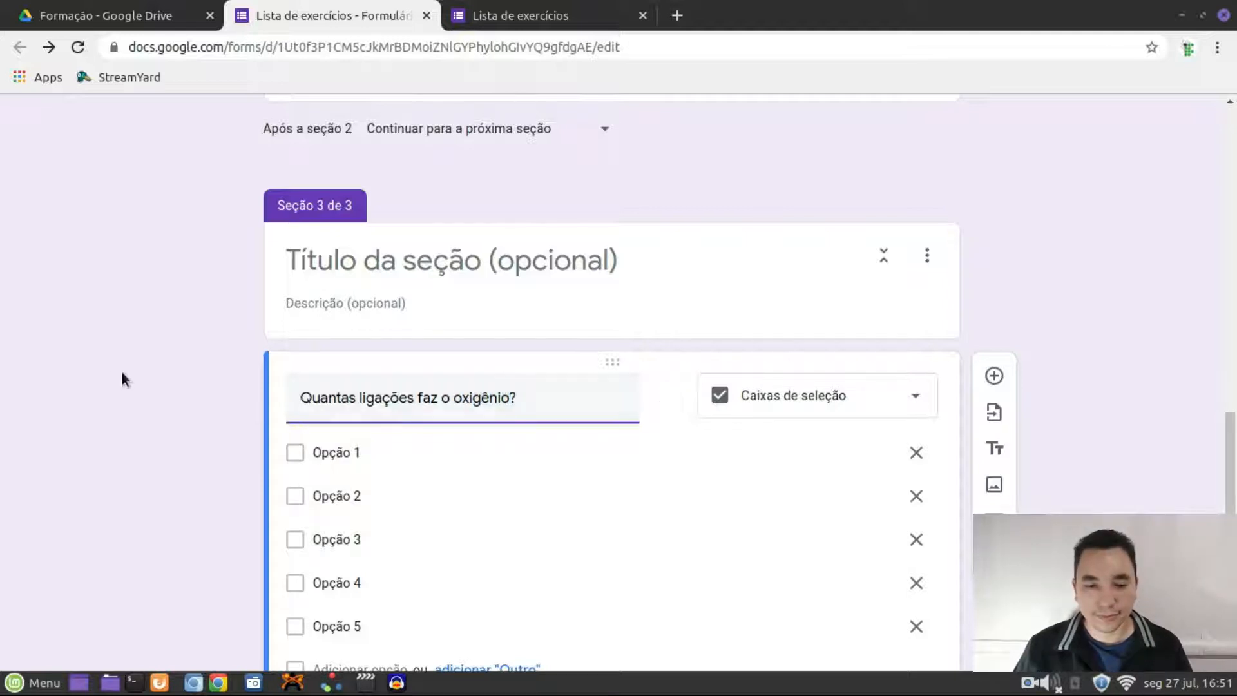
click(236, 598)
scroll(970, 335, down, 2)
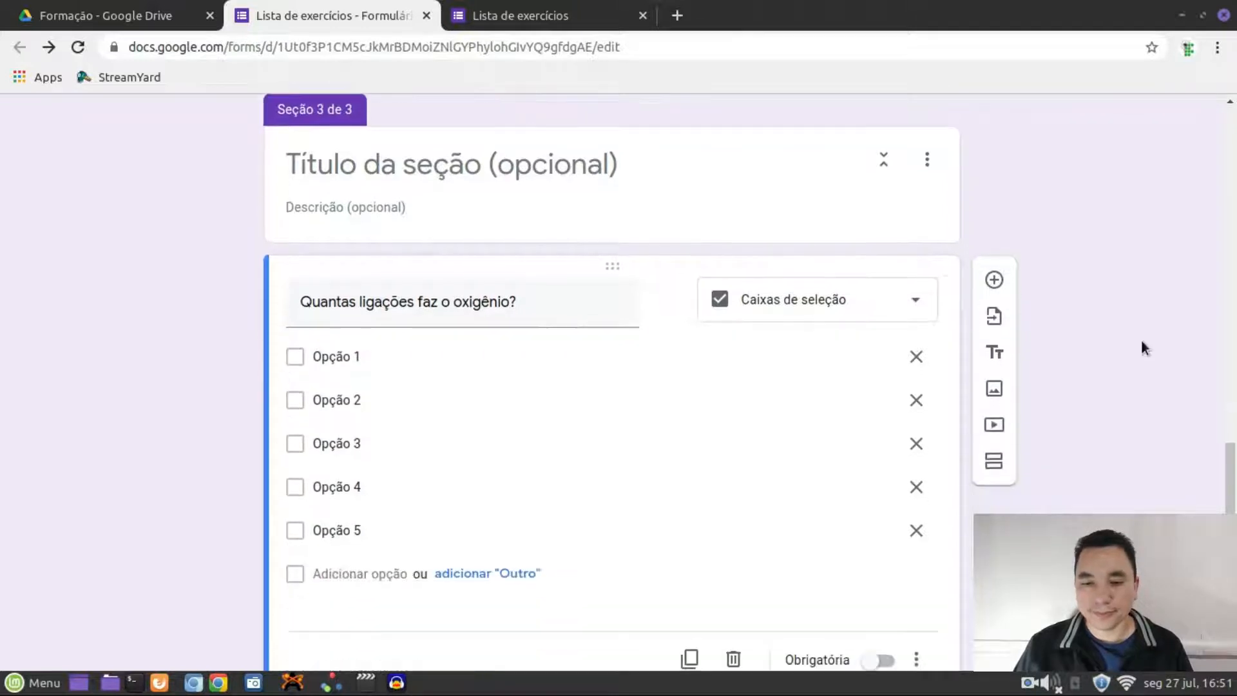
scroll(1060, 326, down, 1)
scroll(1067, 319, up, 15)
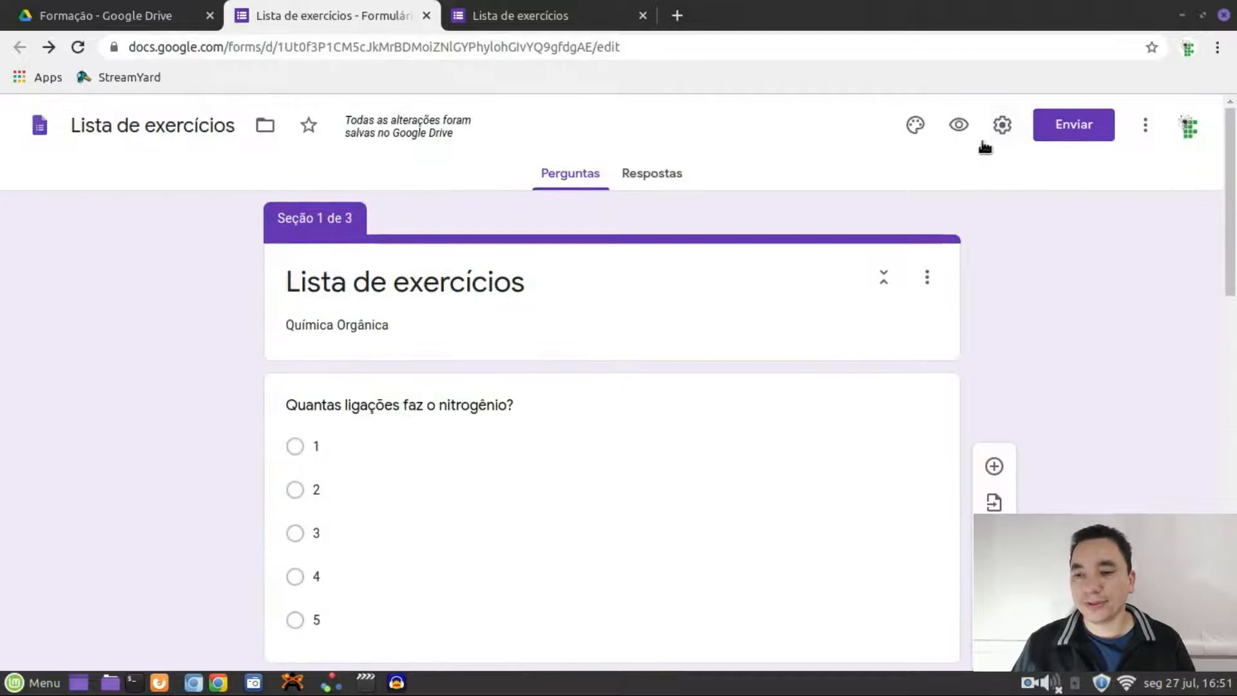
click(957, 126)
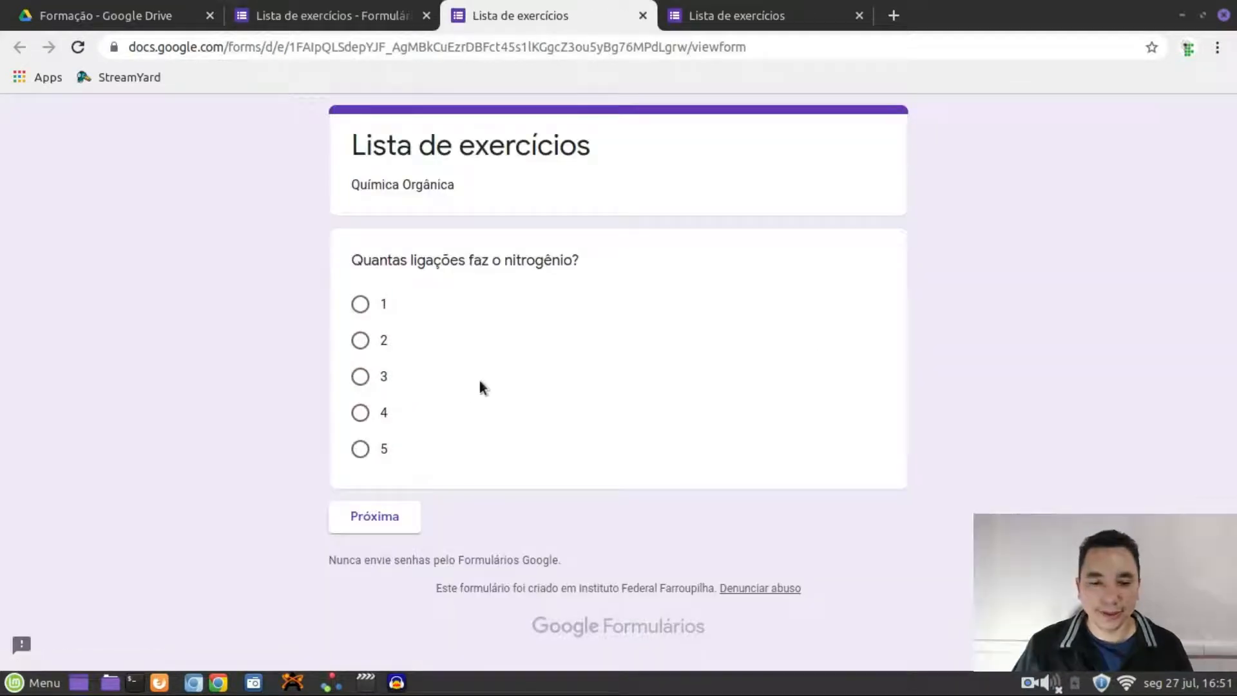
click(353, 517)
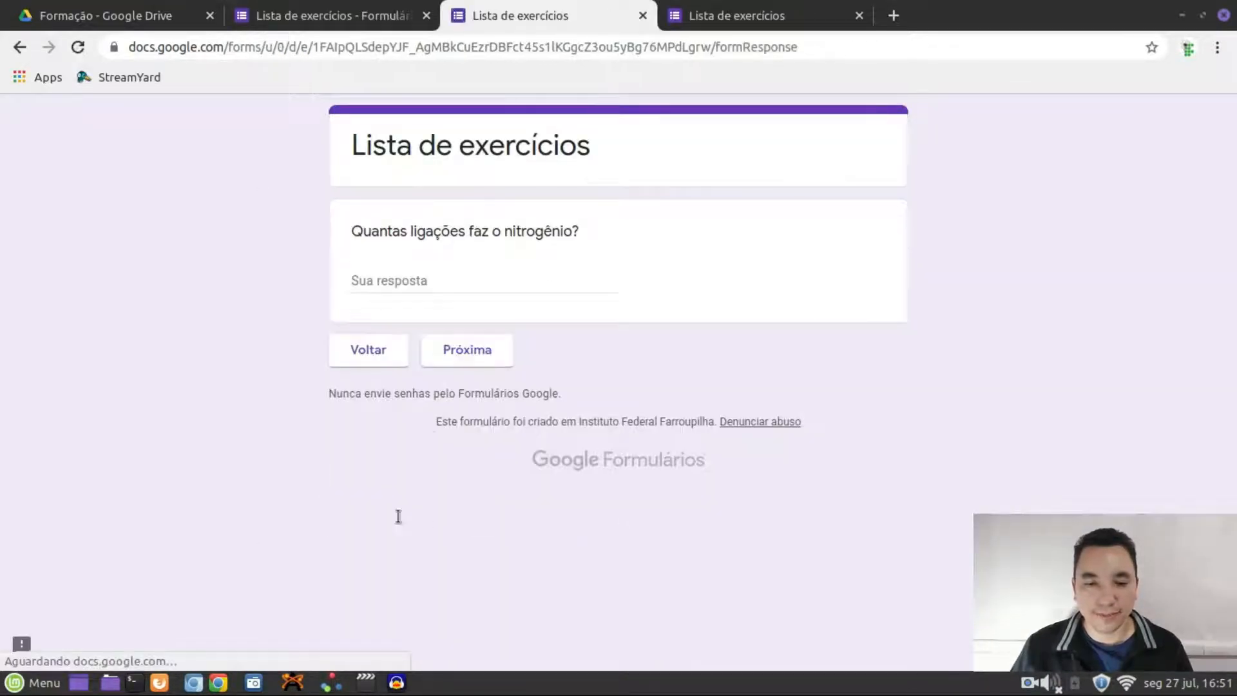
click(480, 361)
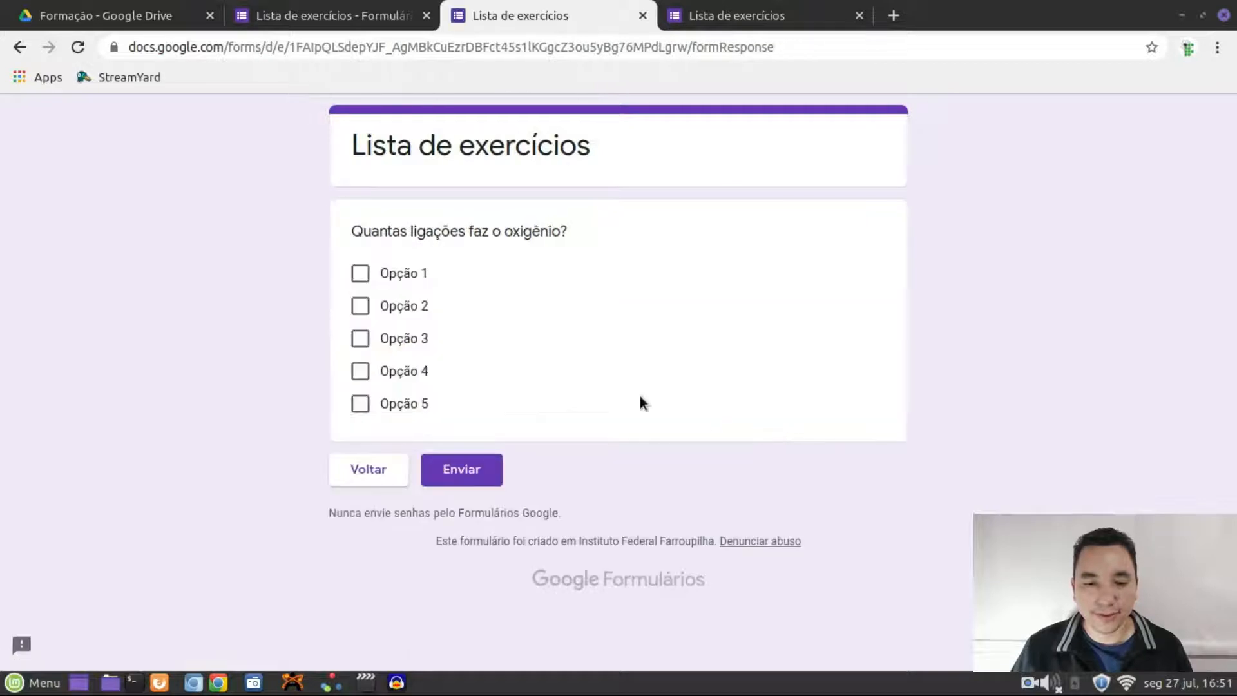
click(361, 276)
click(361, 307)
click(361, 339)
click(360, 371)
click(361, 403)
click(361, 371)
click(360, 339)
click(360, 306)
click(360, 275)
click(361, 306)
click(361, 403)
click(361, 306)
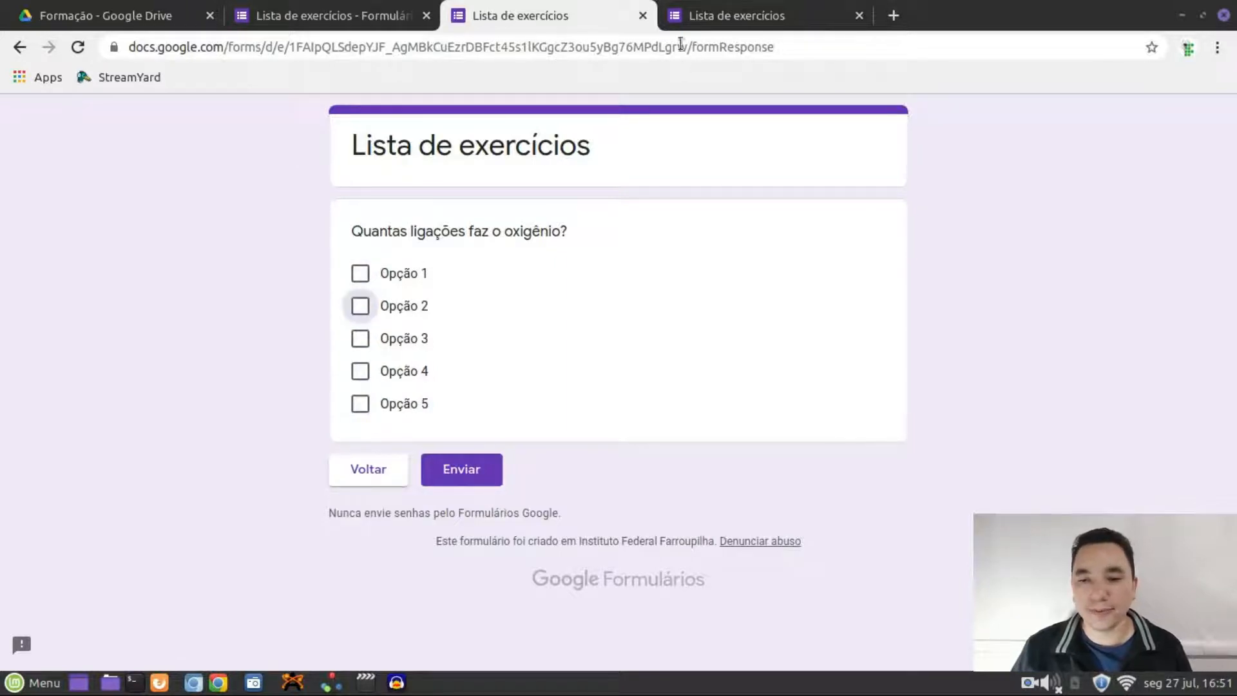
click(643, 15)
click(760, 152)
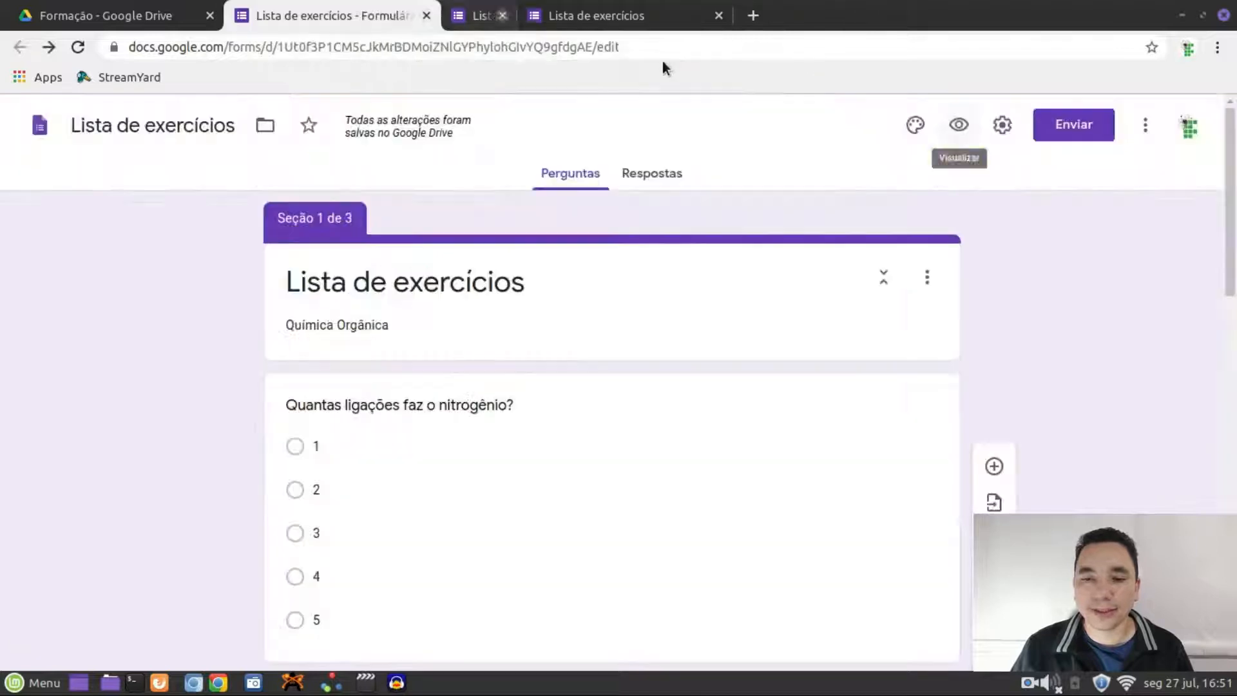
Close the remaining preview tab and return to the form editor
click(642, 15)
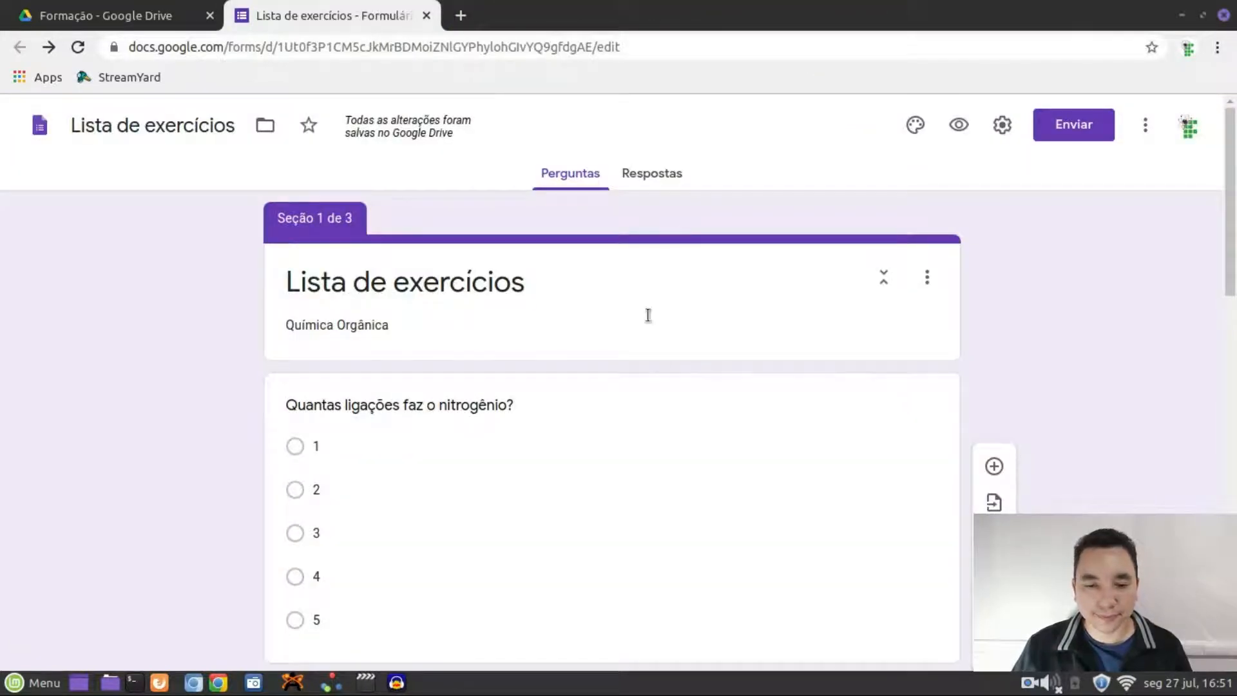
scroll(675, 430, down, 9)
scroll(677, 402, down, 9)
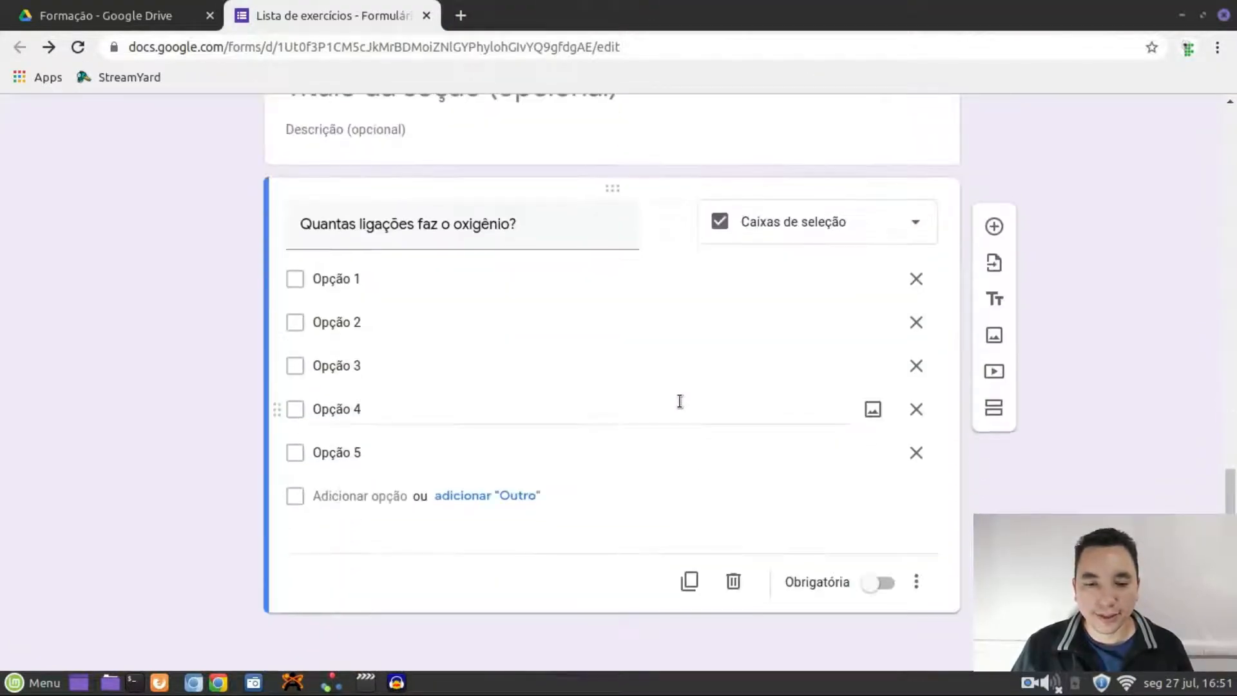
scroll(678, 400, up, 10)
scroll(676, 396, up, 7)
scroll(677, 397, down, 9)
scroll(701, 372, down, 6)
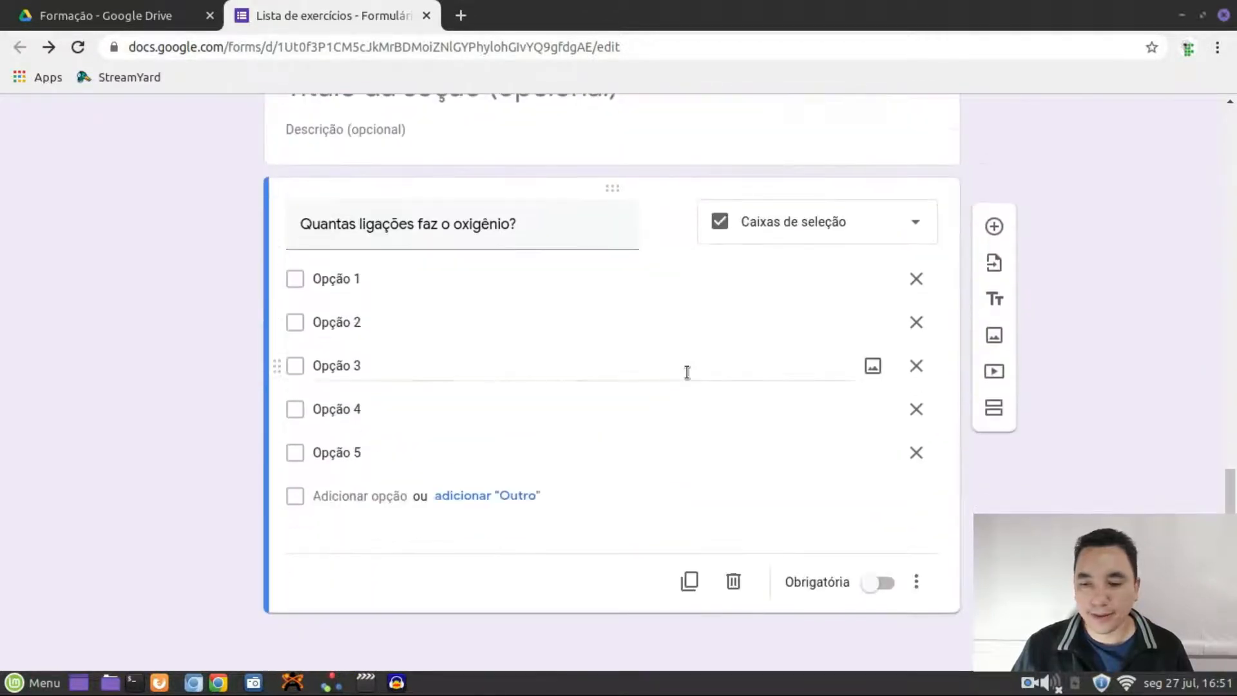
Add an untitled fourth section with a new question set to Upload de arquivo
click(982, 416)
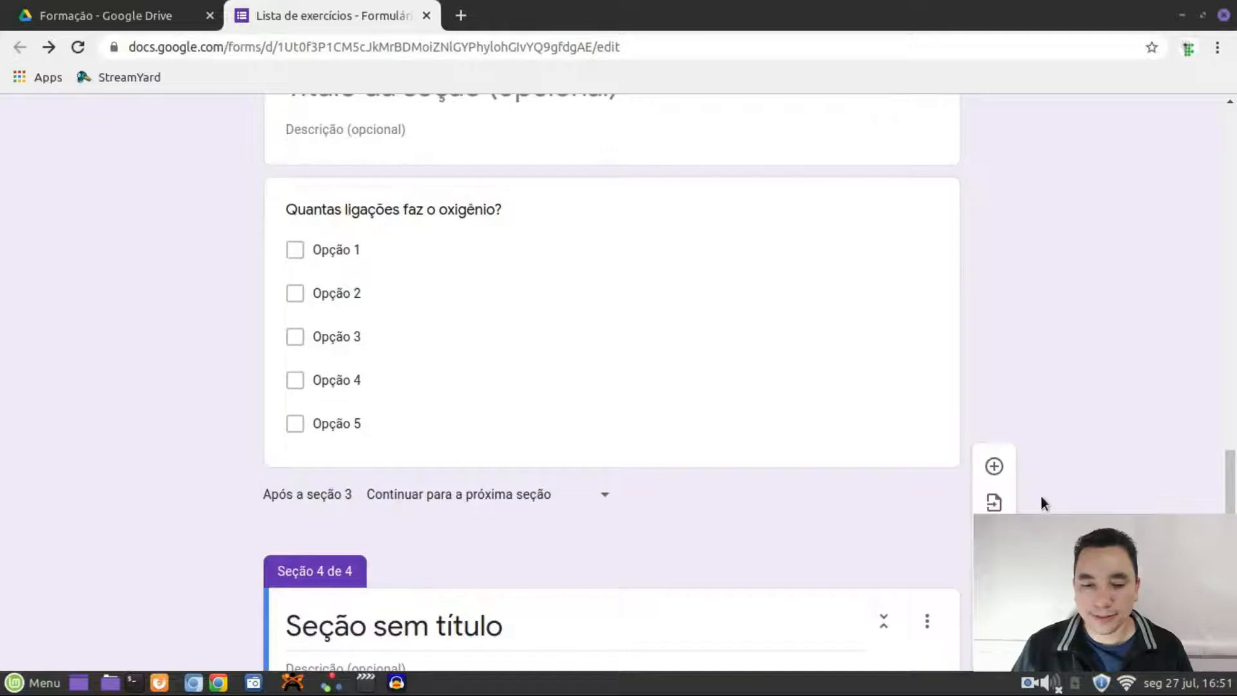
click(570, 523)
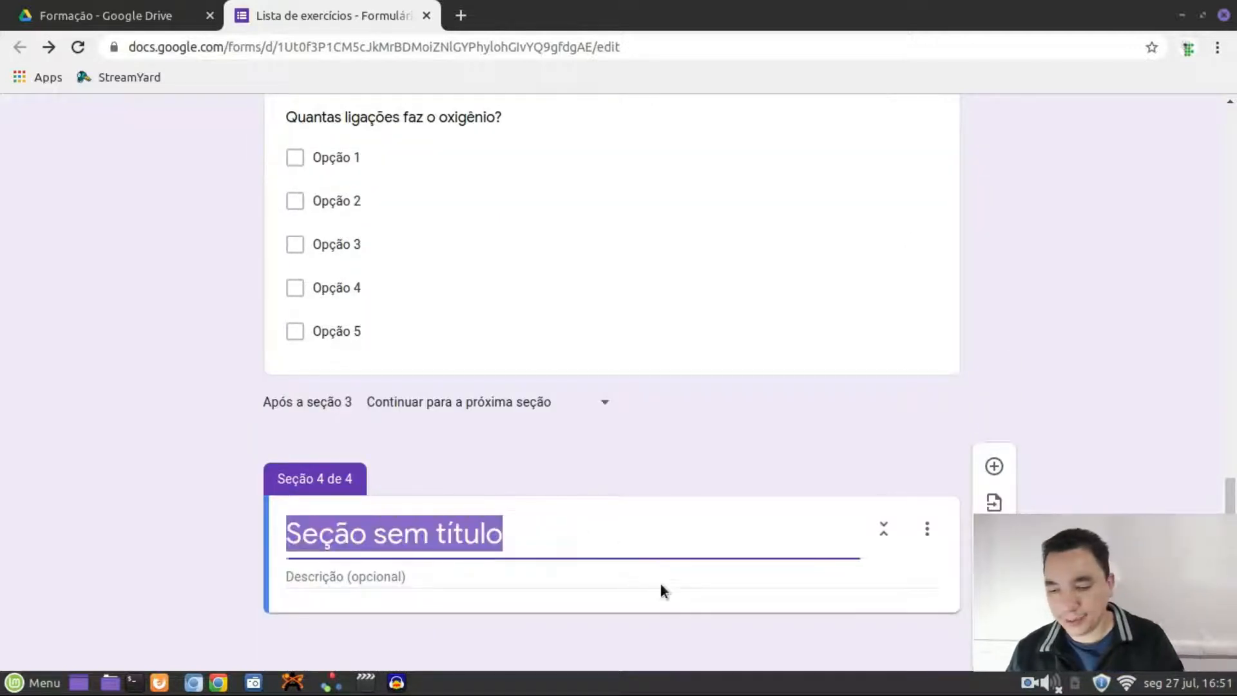
key(BackSpace)
click(996, 469)
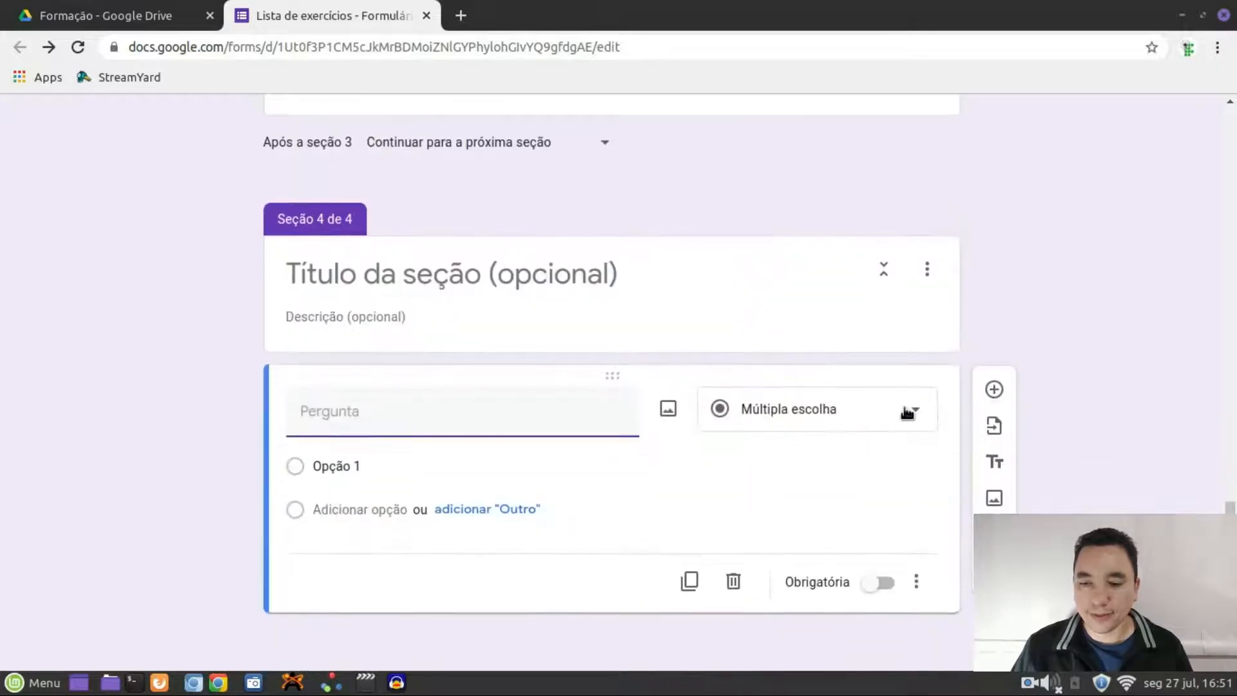
click(908, 412)
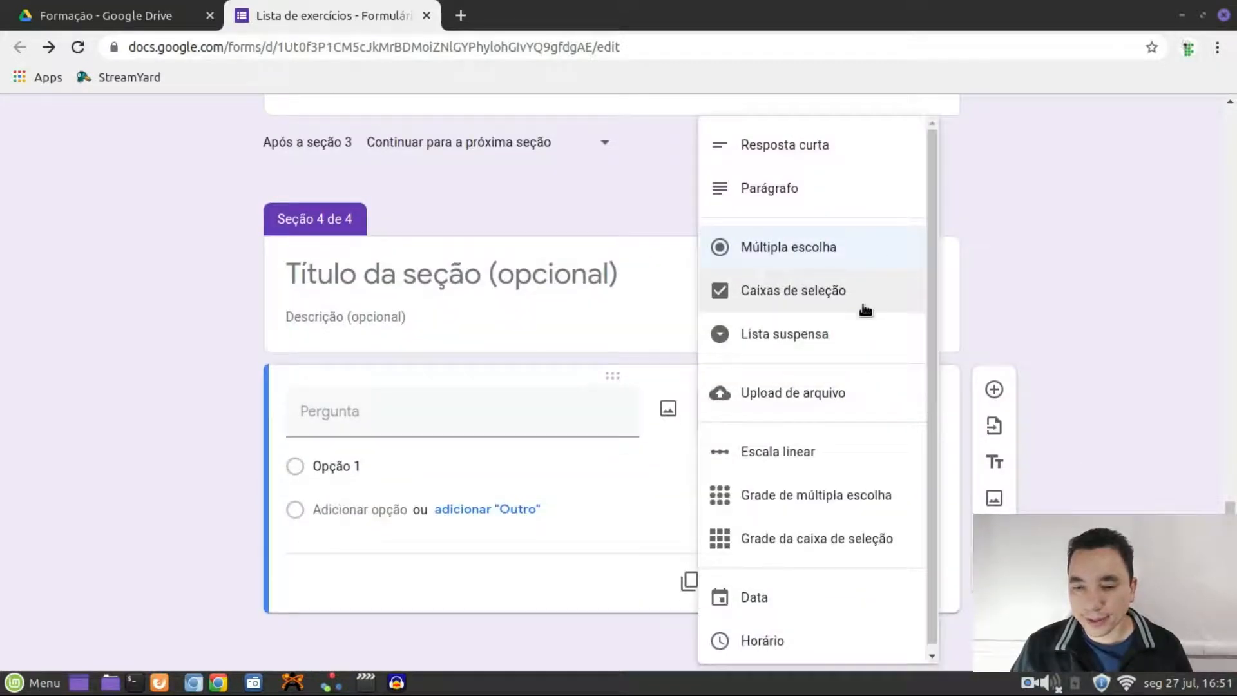
scroll(877, 364, down, 1)
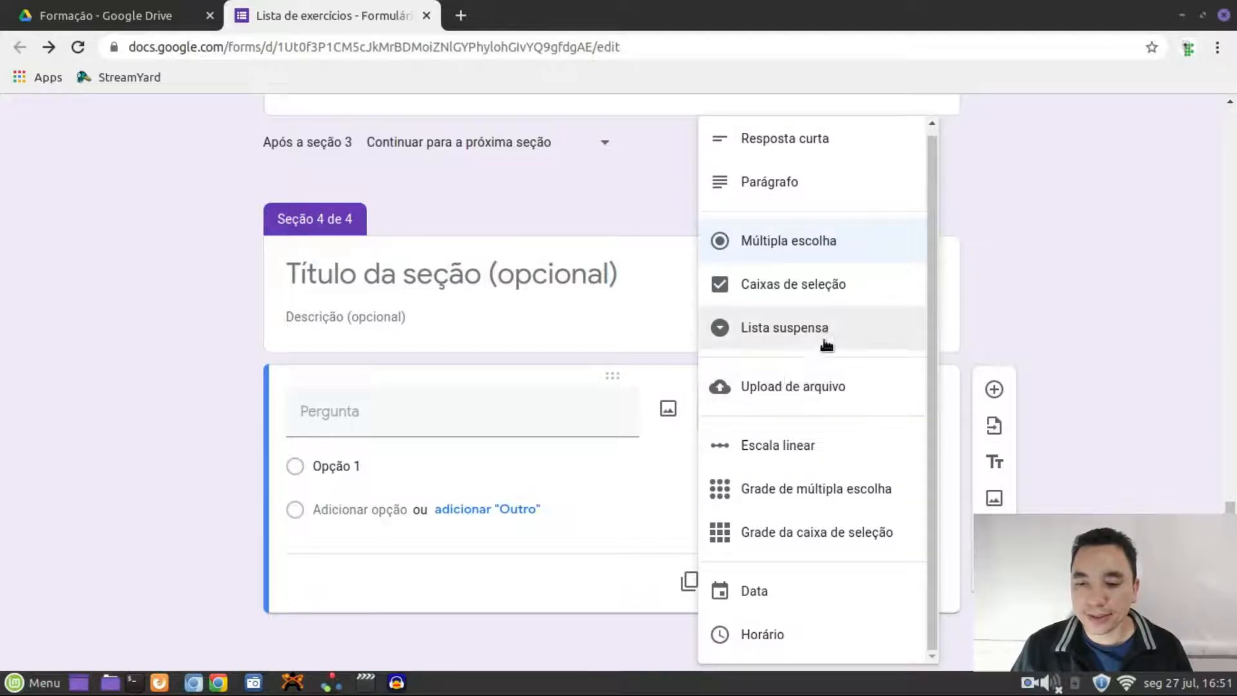
click(791, 387)
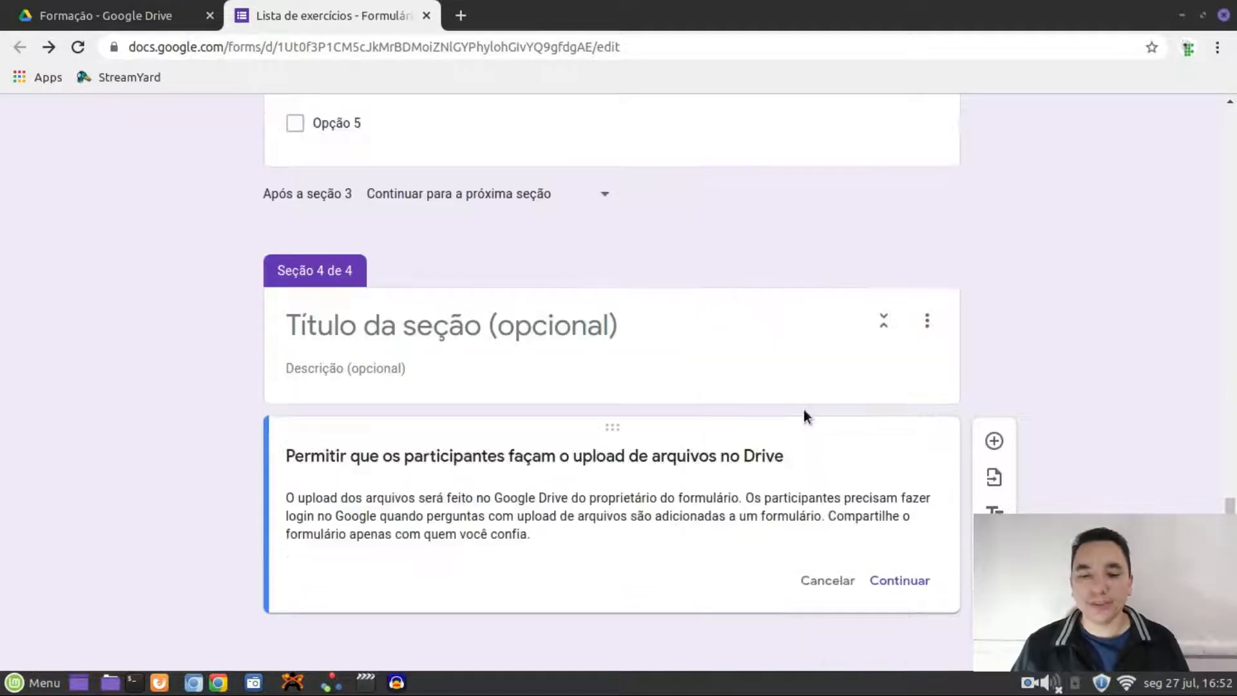
Allow Drive uploads and title the question 'Quantas ligações faz o nitrogênio?desenhe uma molécula com esse elemento.'
click(897, 580)
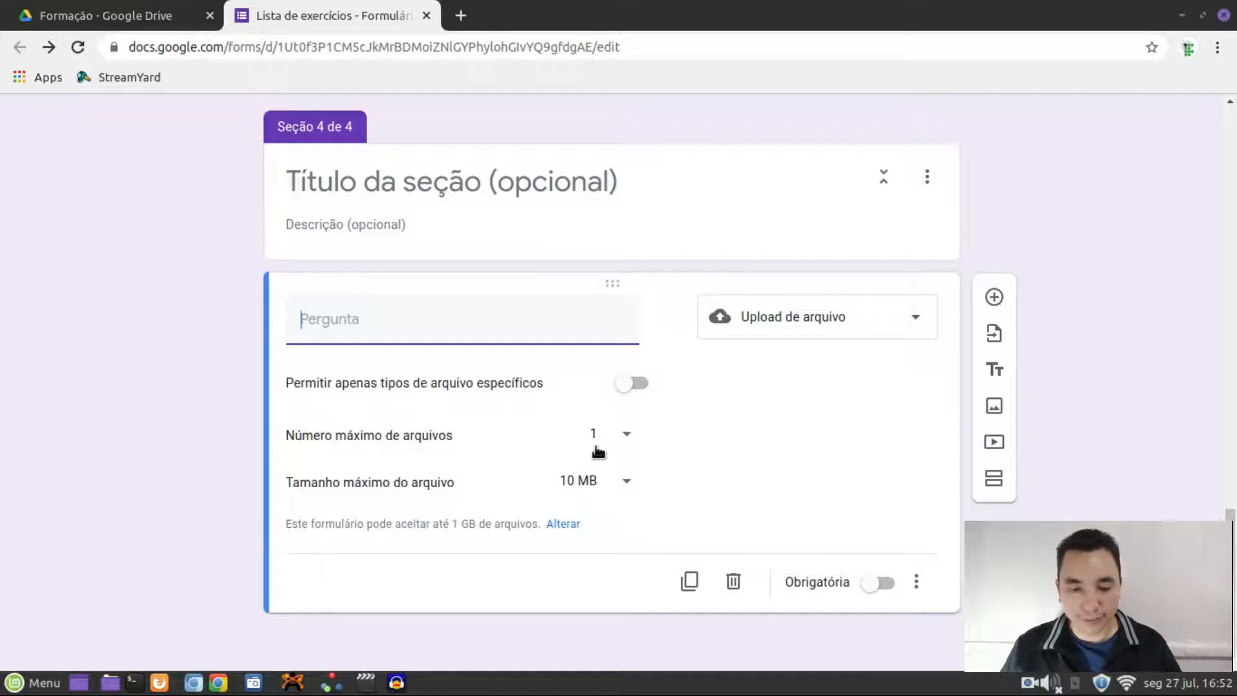
text(Quantas ligações faz o nitrogênio?)
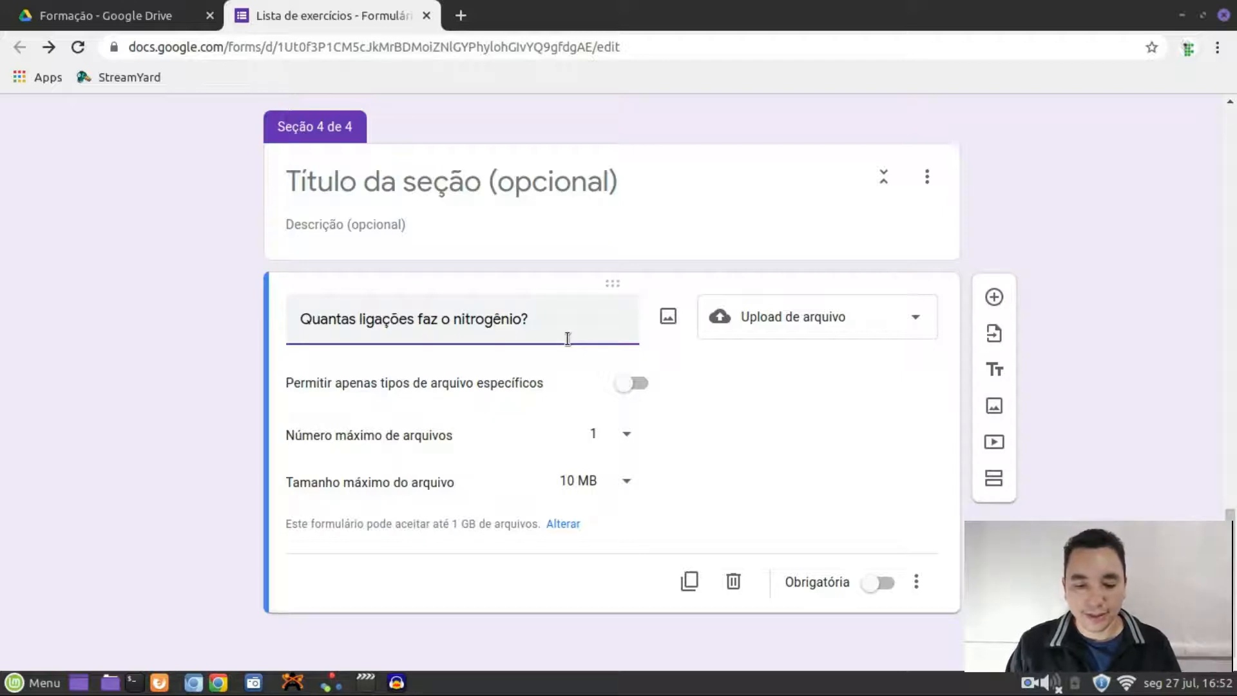
text(desenhe uma molécu)
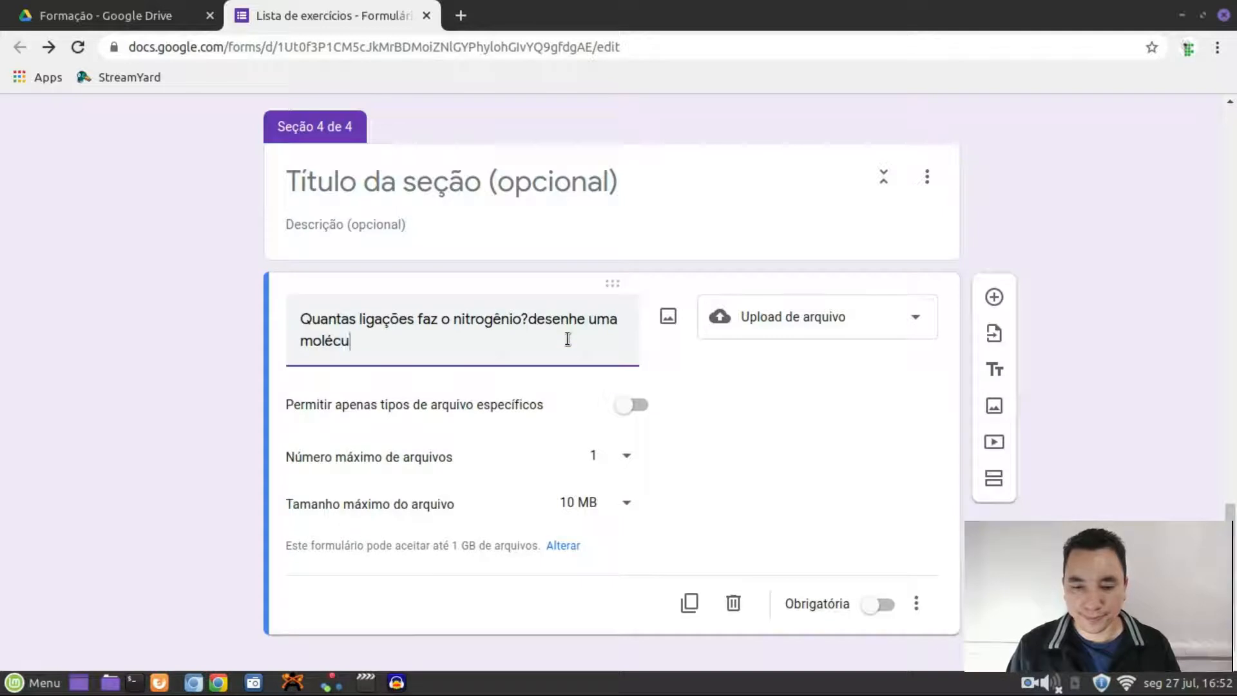
text(la com esse elemento.)
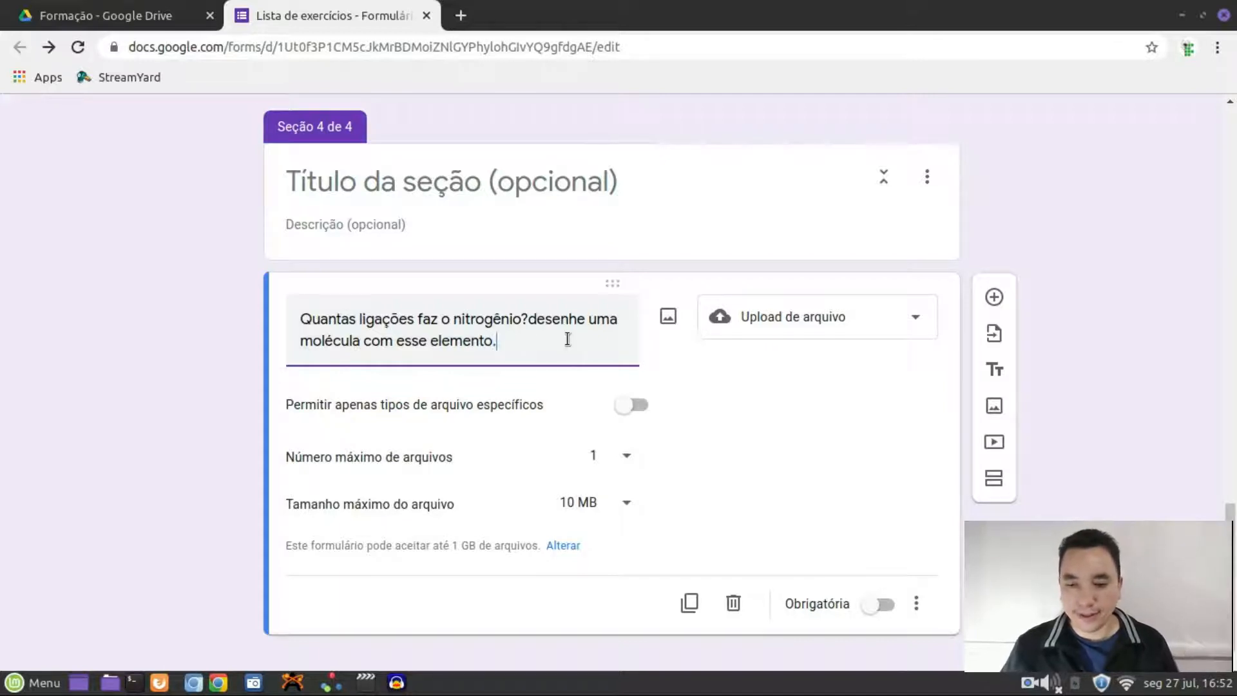
scroll(1030, 328, up, 10)
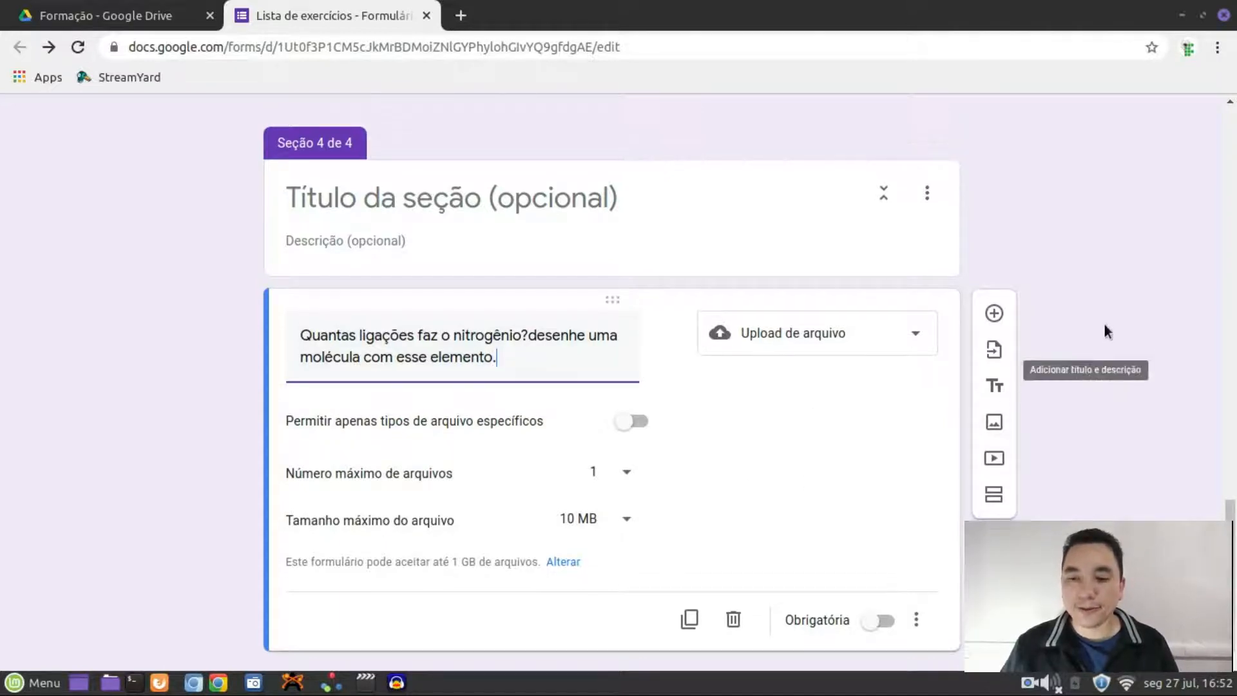
scroll(1002, 264, up, 5)
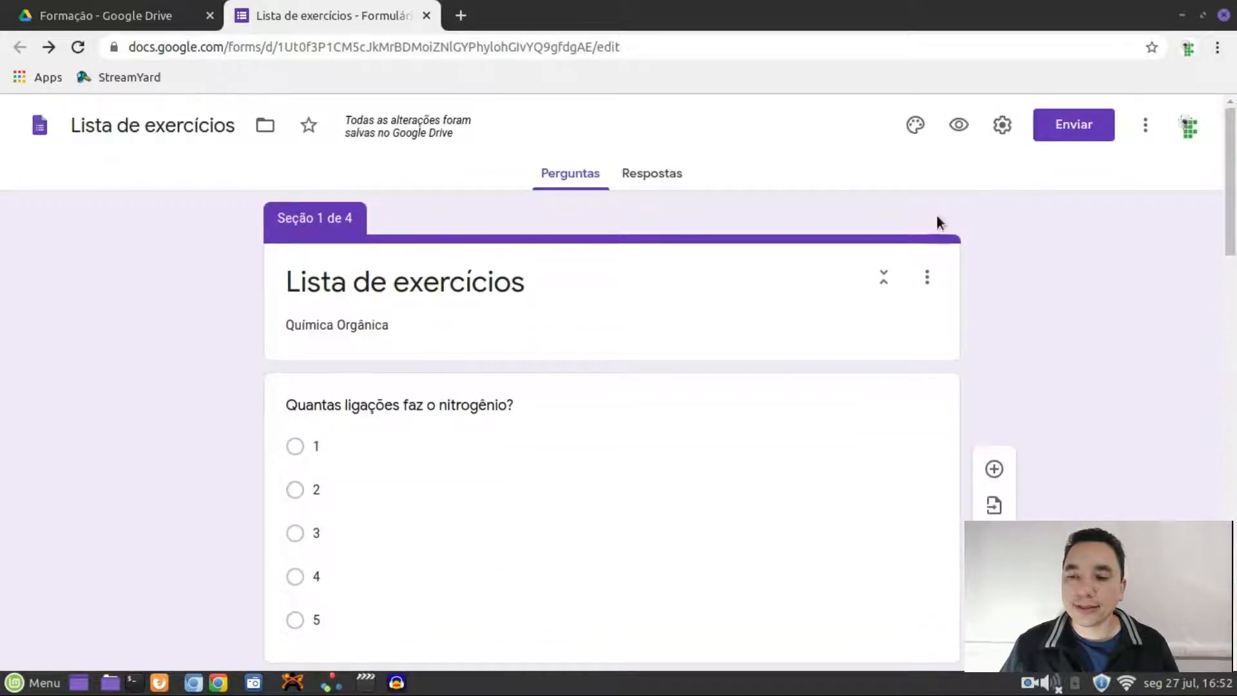
Preview the form through all four sections to the file-upload question, then return to the editor
click(958, 125)
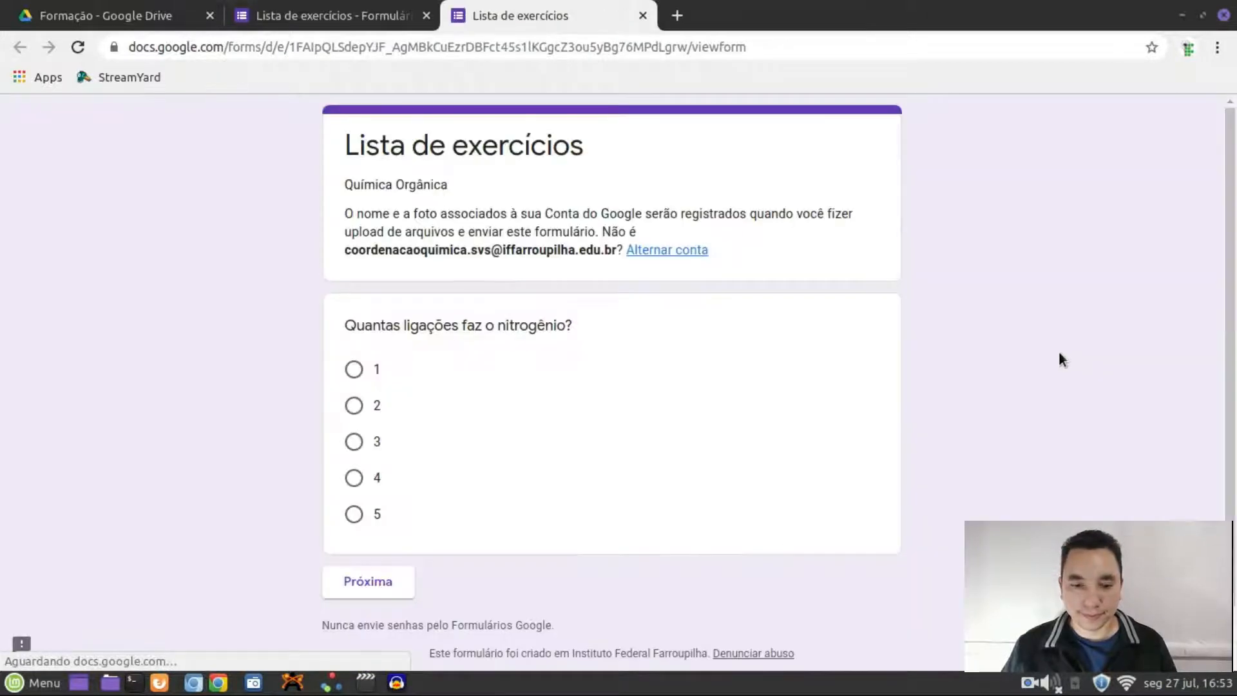
click(383, 580)
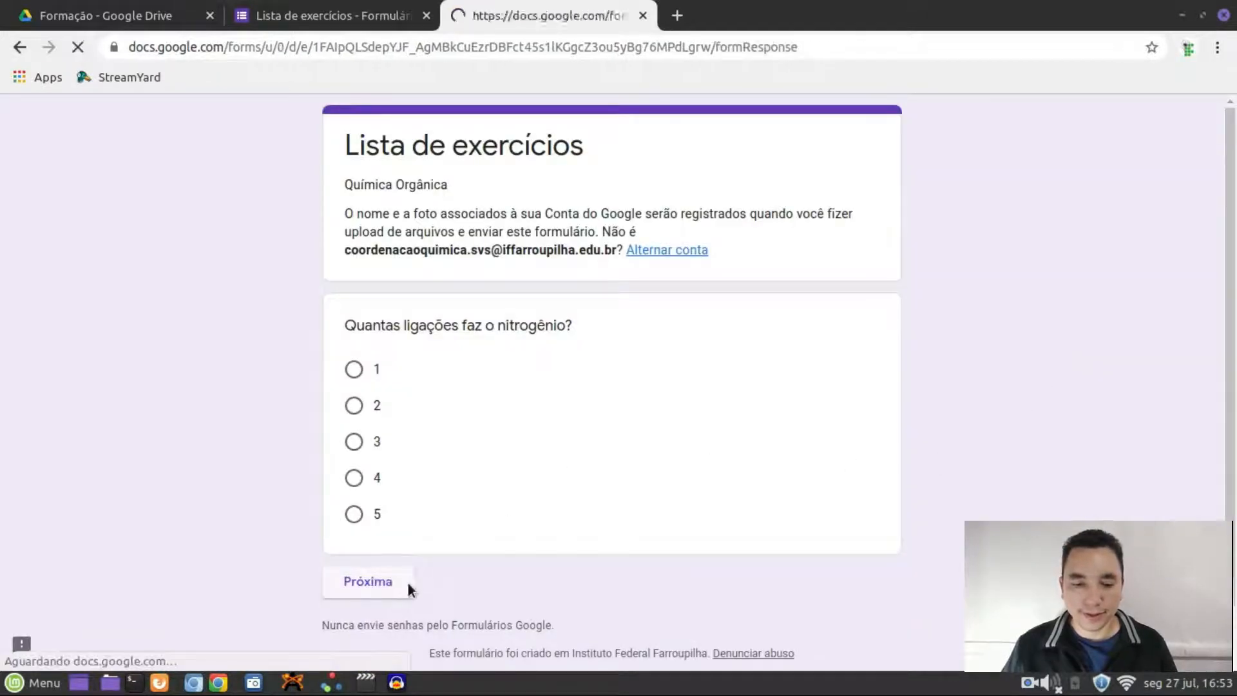
click(473, 425)
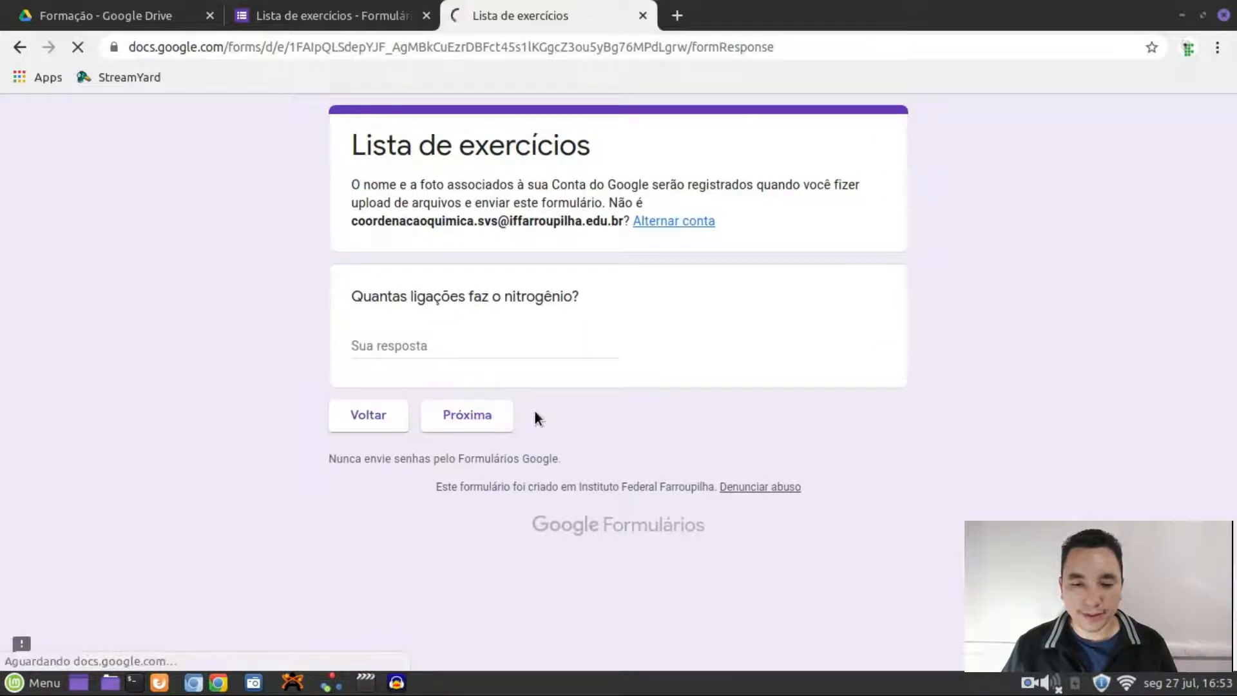
click(502, 537)
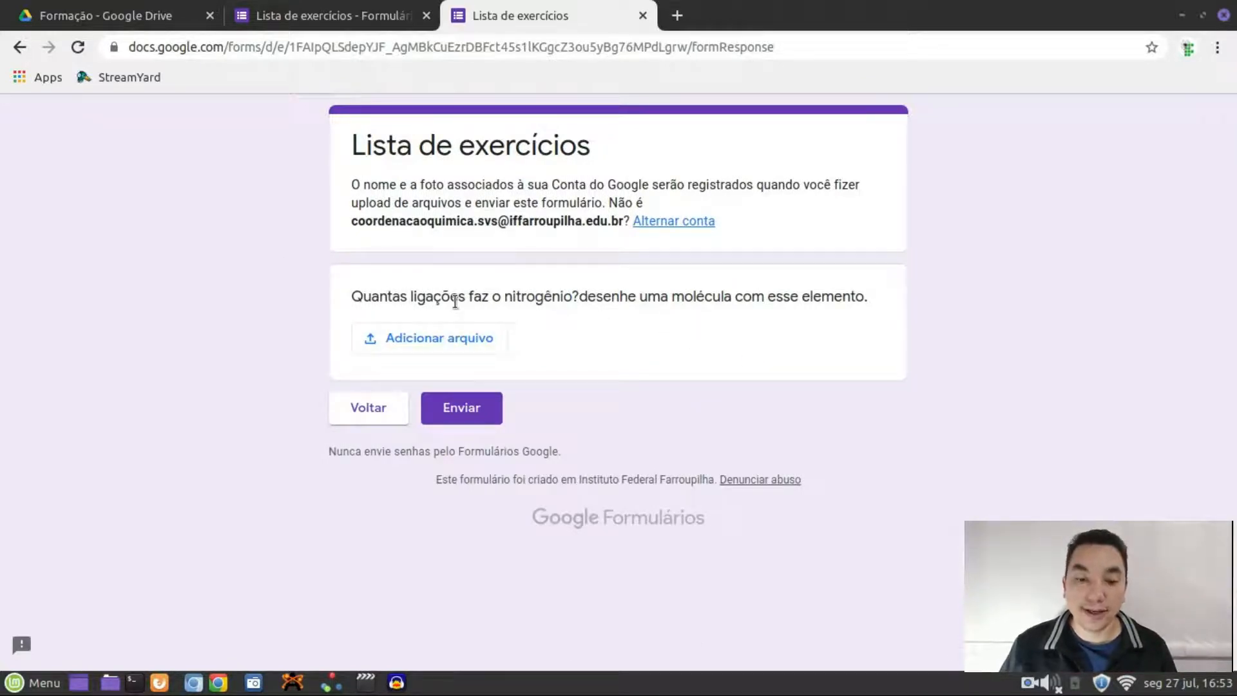
click(311, 20)
scroll(690, 395, down, 10)
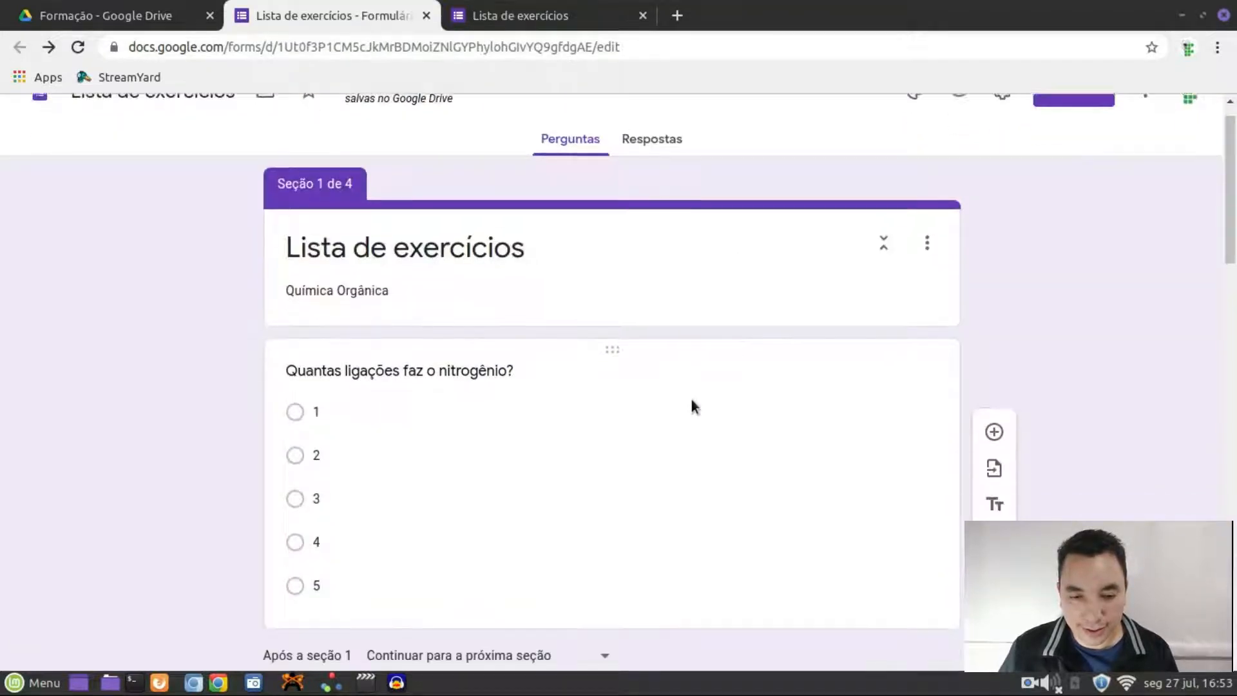
Add a question below the upload question and cut the nitrogen wording from the upload question's title
scroll(748, 361, down, 5)
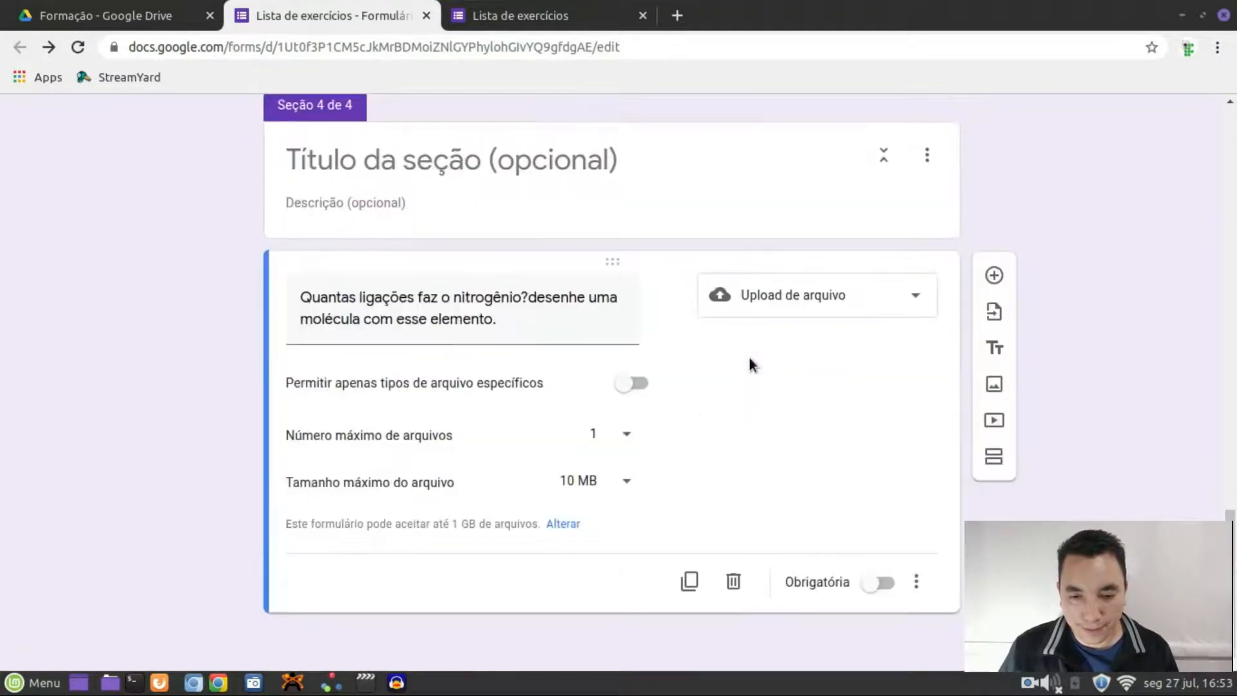
click(995, 276)
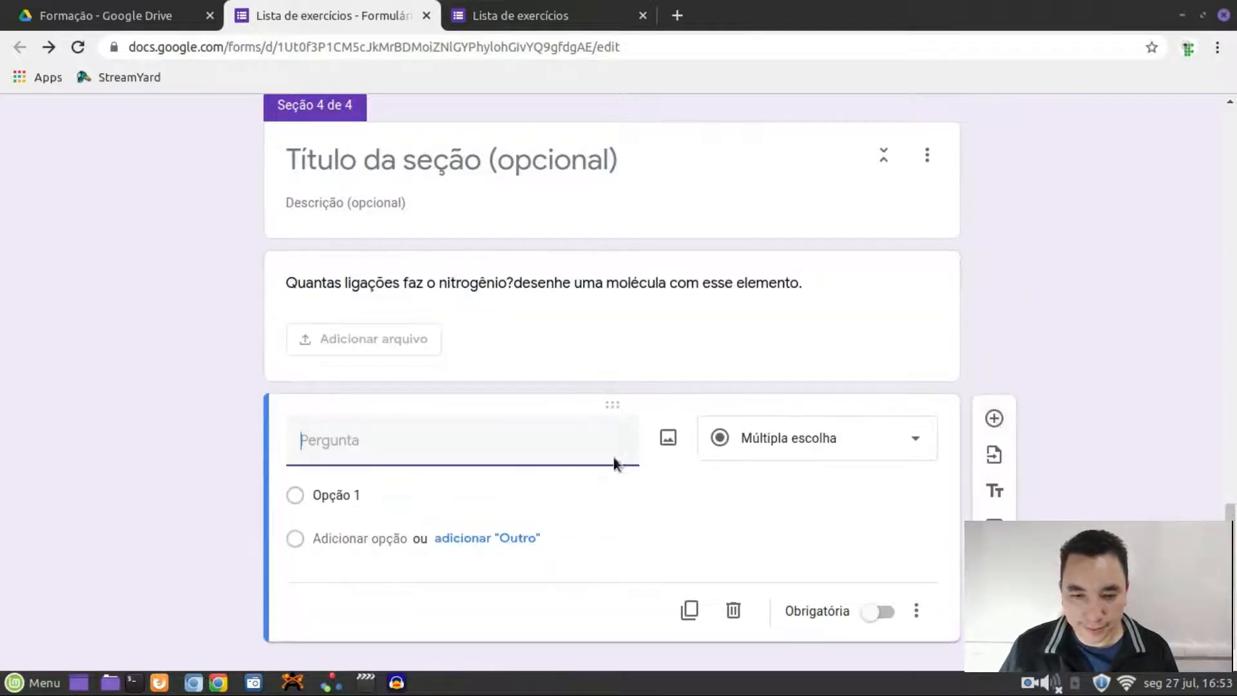
click(480, 290)
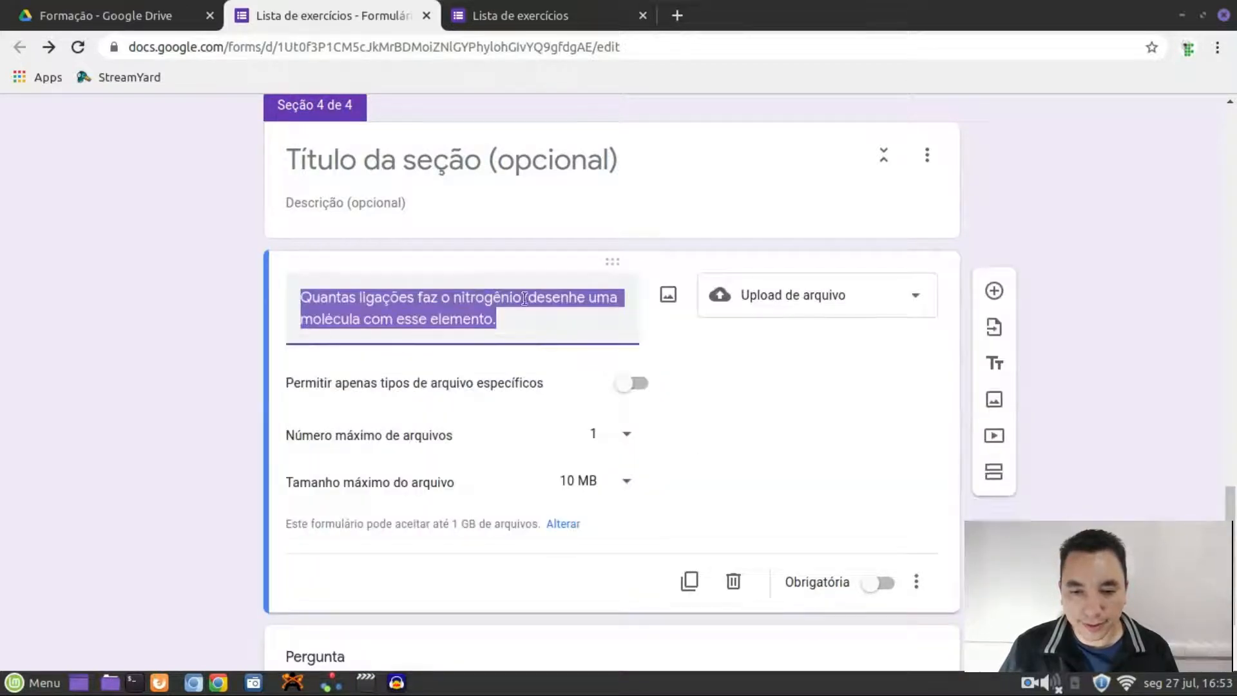
click(531, 298)
drag(531, 298, 301, 302)
key(BackSpace)
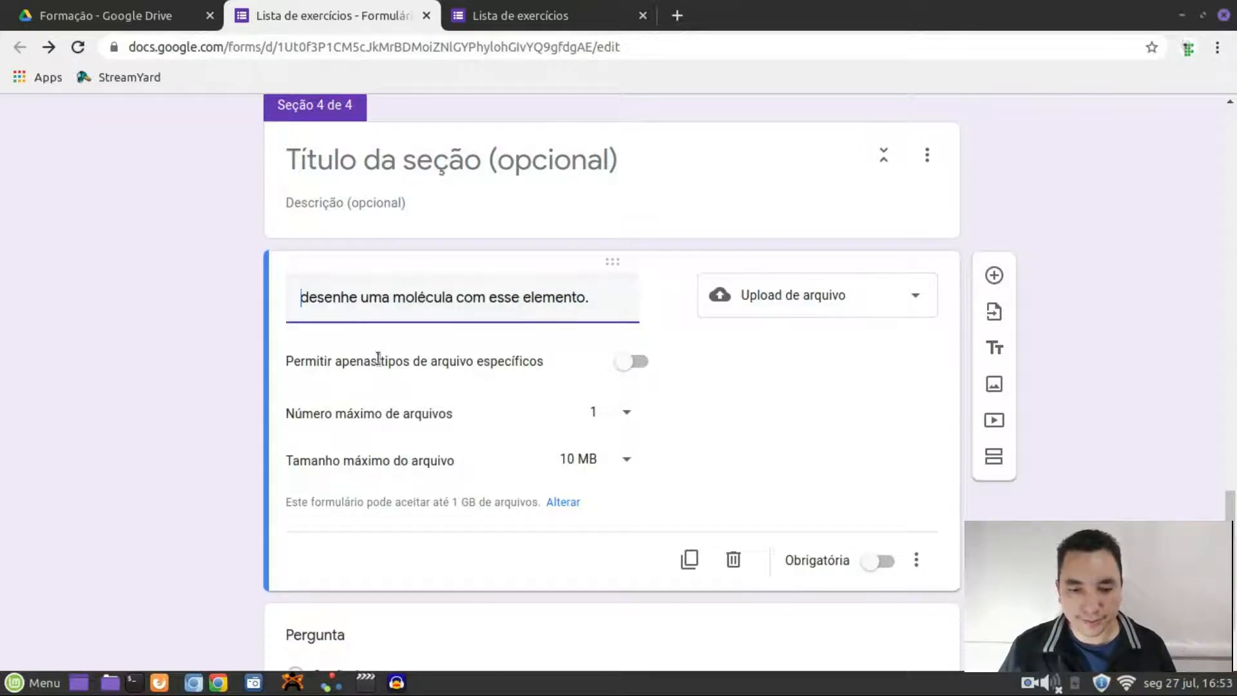
scroll(348, 528, down, 2)
Make the new question 'Quantas ligações faz o nitrogênio?' a Múltipla escolha question with five options
click(348, 528)
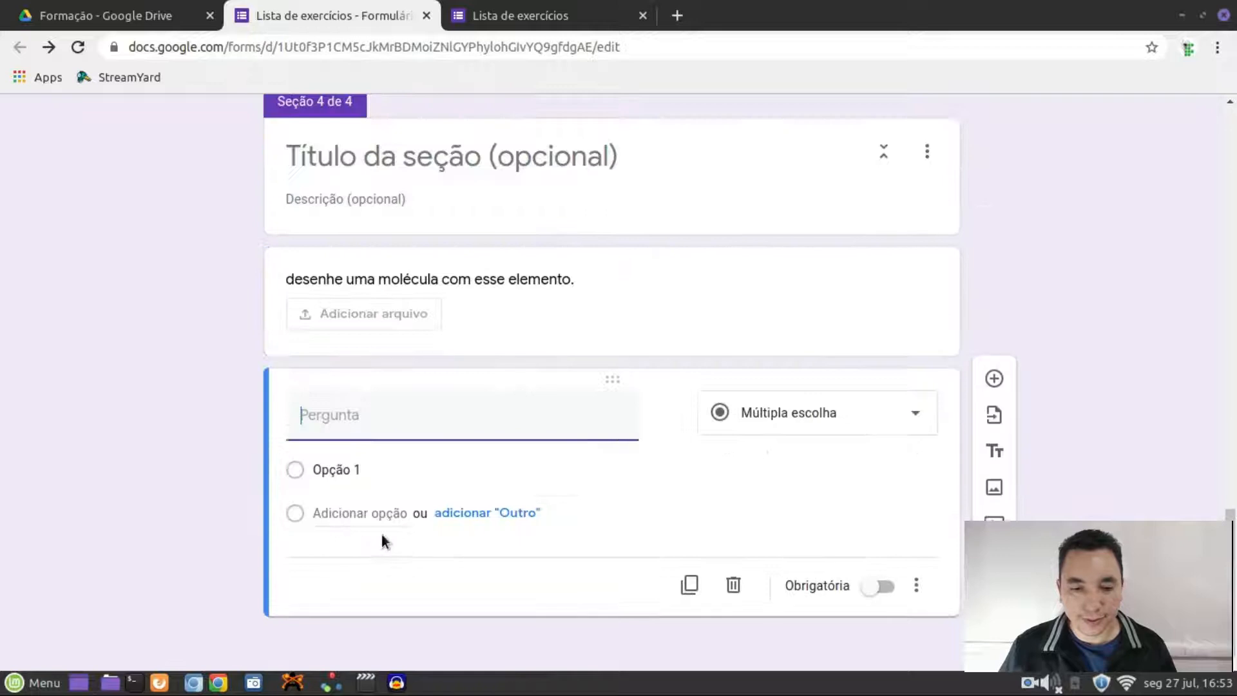
text(Quantas ligações faz o nitrogênio?)
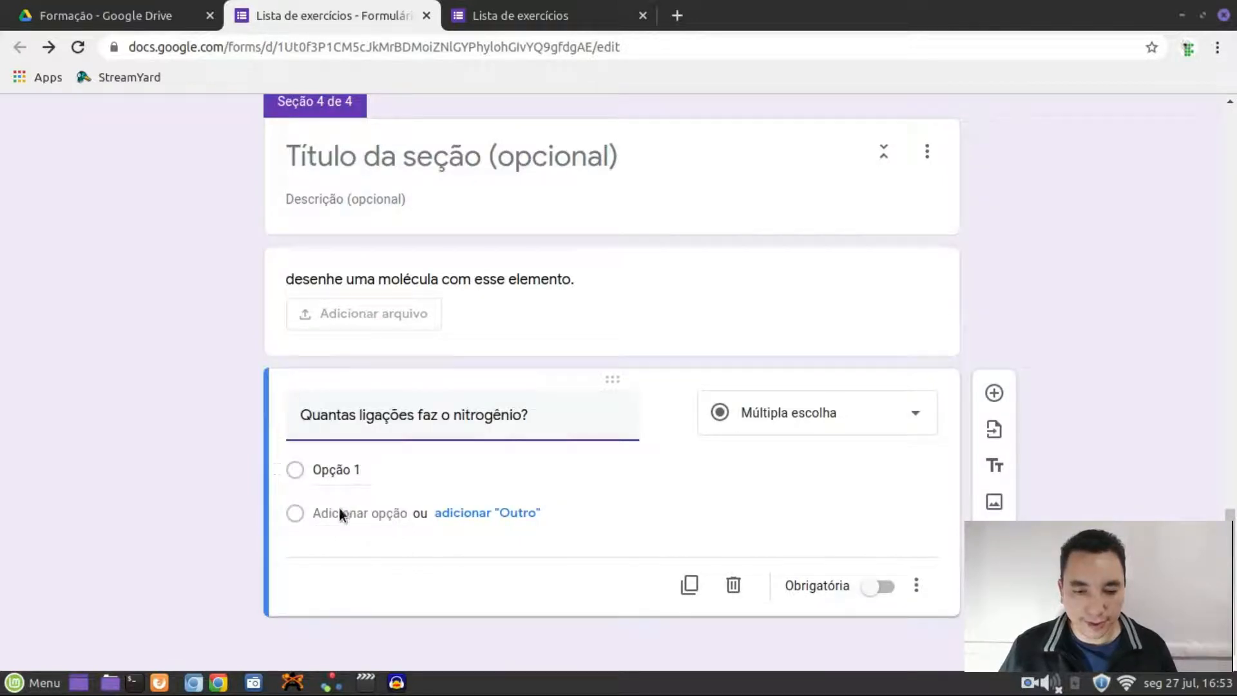
click(882, 420)
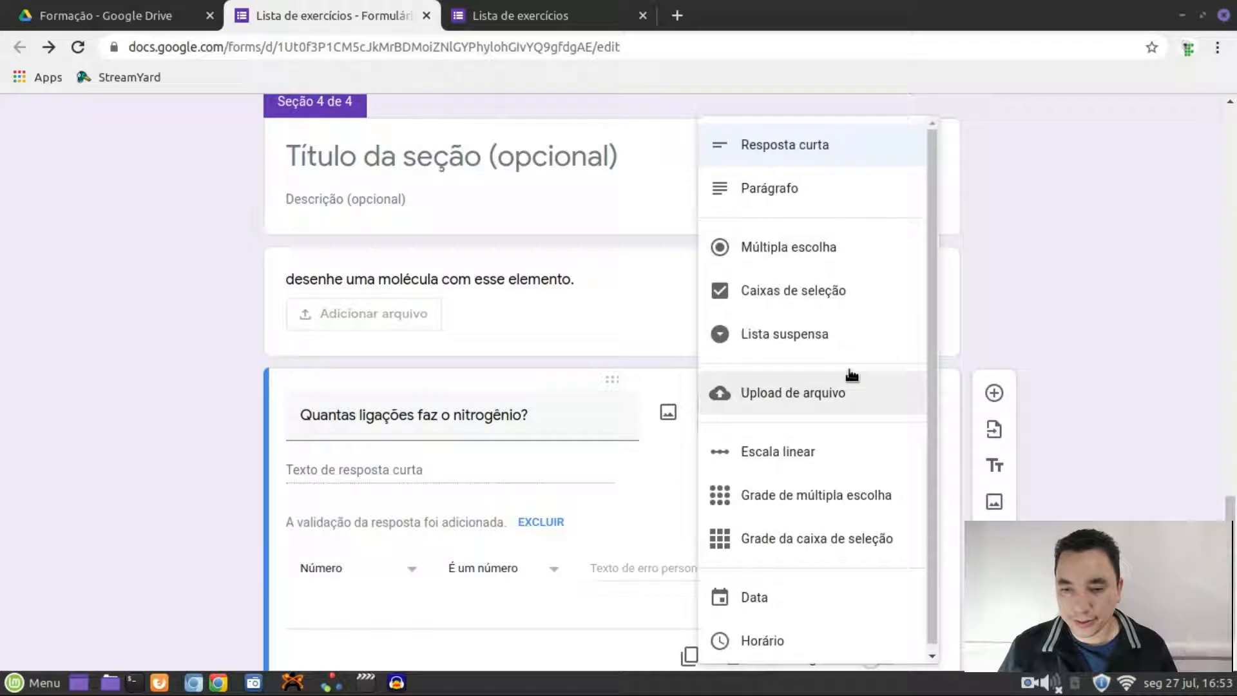
click(785, 263)
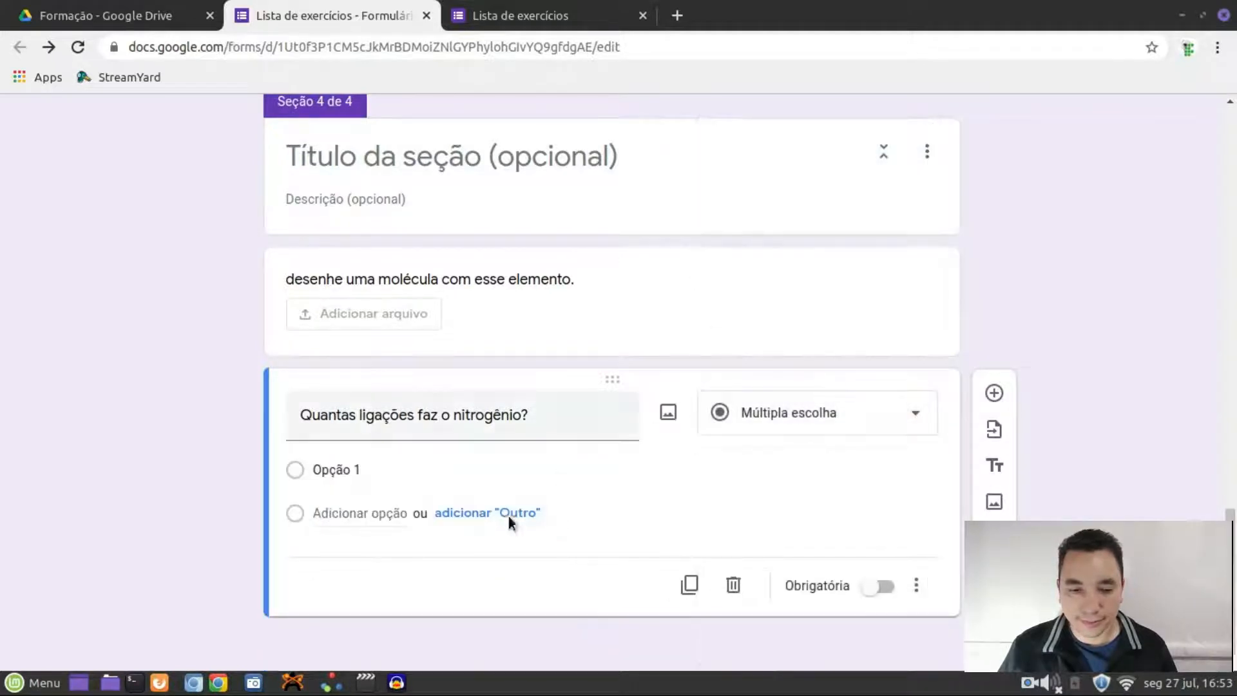
click(356, 513)
click(348, 560)
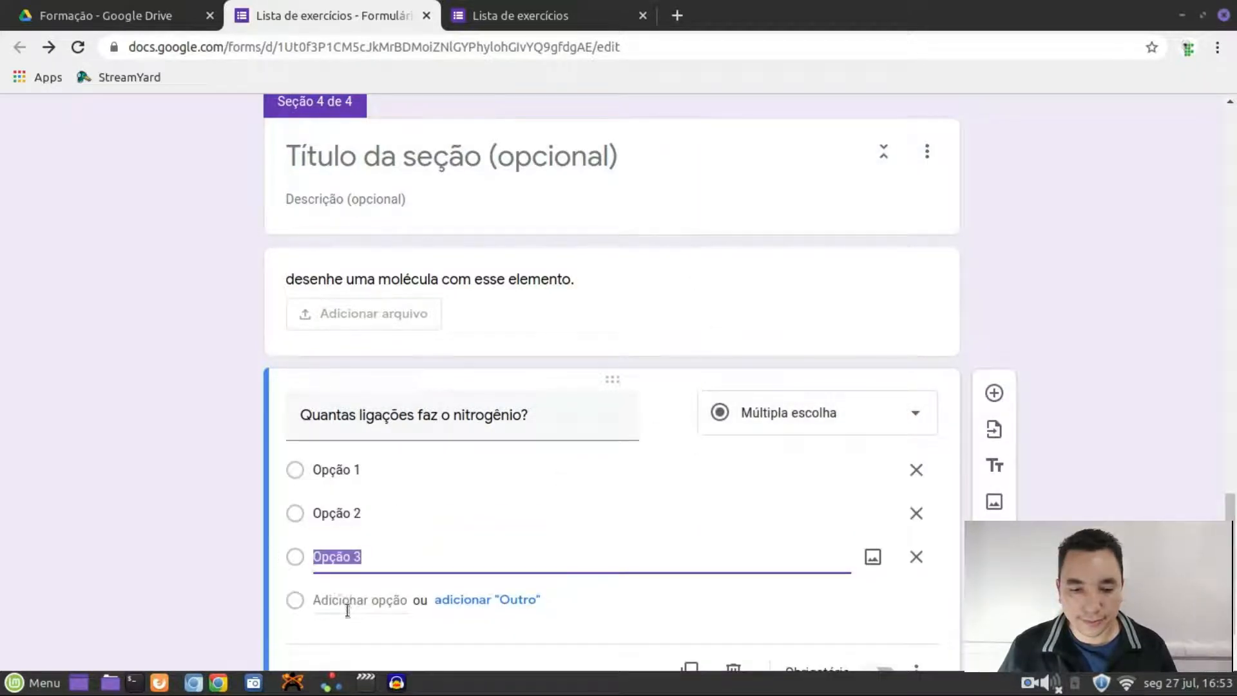
click(347, 605)
click(348, 642)
Label the five answer options 1, 2, 3, 4 and 5
click(359, 470)
text(1)
click(359, 513)
text(2)
click(353, 558)
text(3)
click(336, 601)
text(4)
click(341, 642)
text(5)
click(1073, 479)
scroll(1073, 496, down, 3)
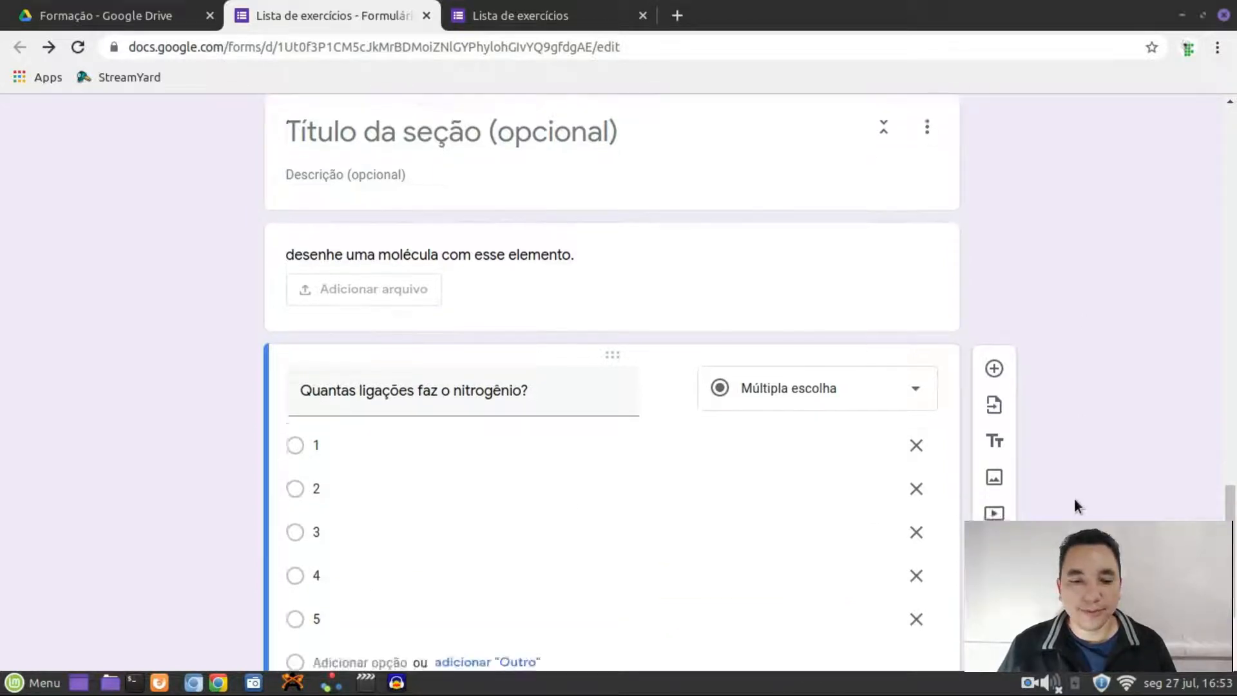
Drag answer 4 above answer 3 in the nitrogen question
scroll(247, 428, up, 2)
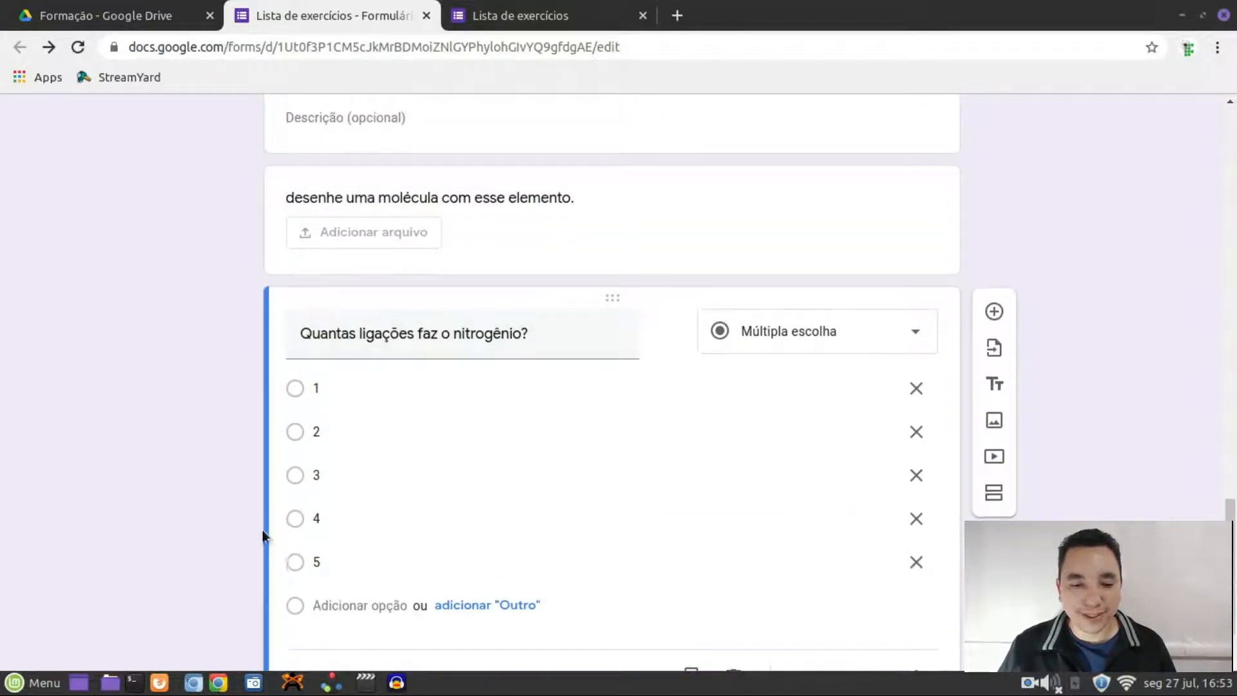
drag(276, 518, 303, 500)
scroll(427, 527, down, 1)
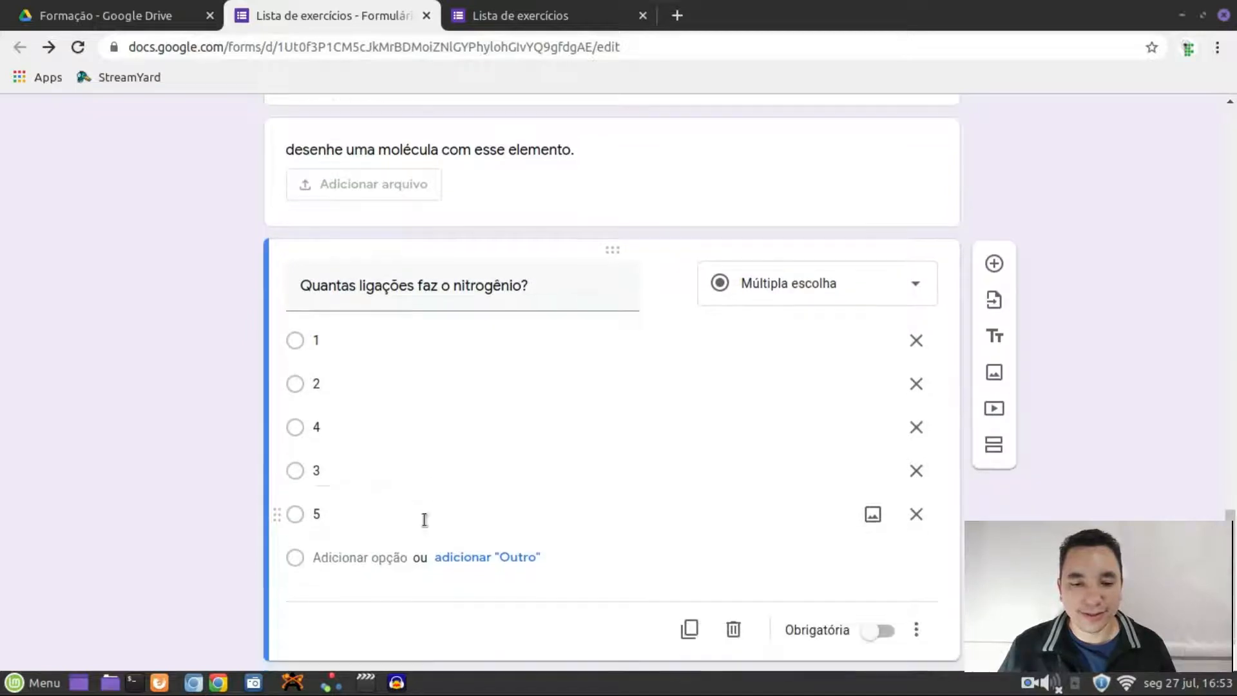
scroll(380, 555, down, 1)
scroll(362, 395, up, 3)
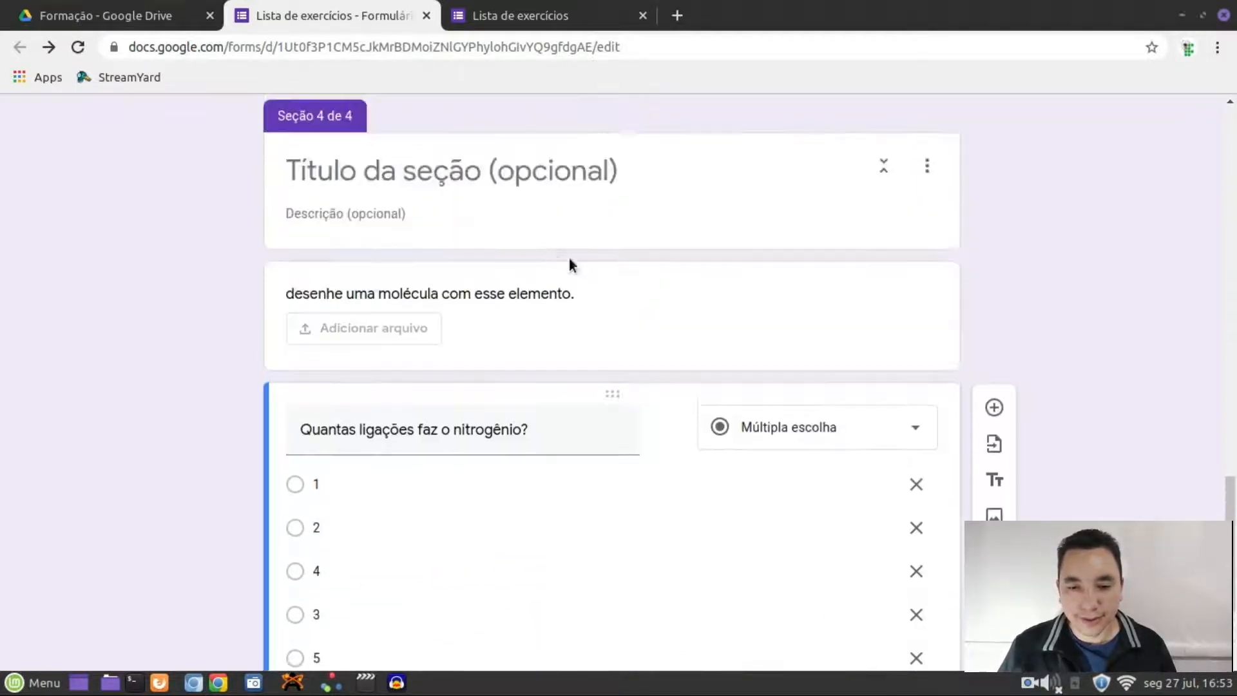
Move the 'desenhe uma molécula' upload question below the nitrogen multiple-choice question
drag(607, 277, 635, 531)
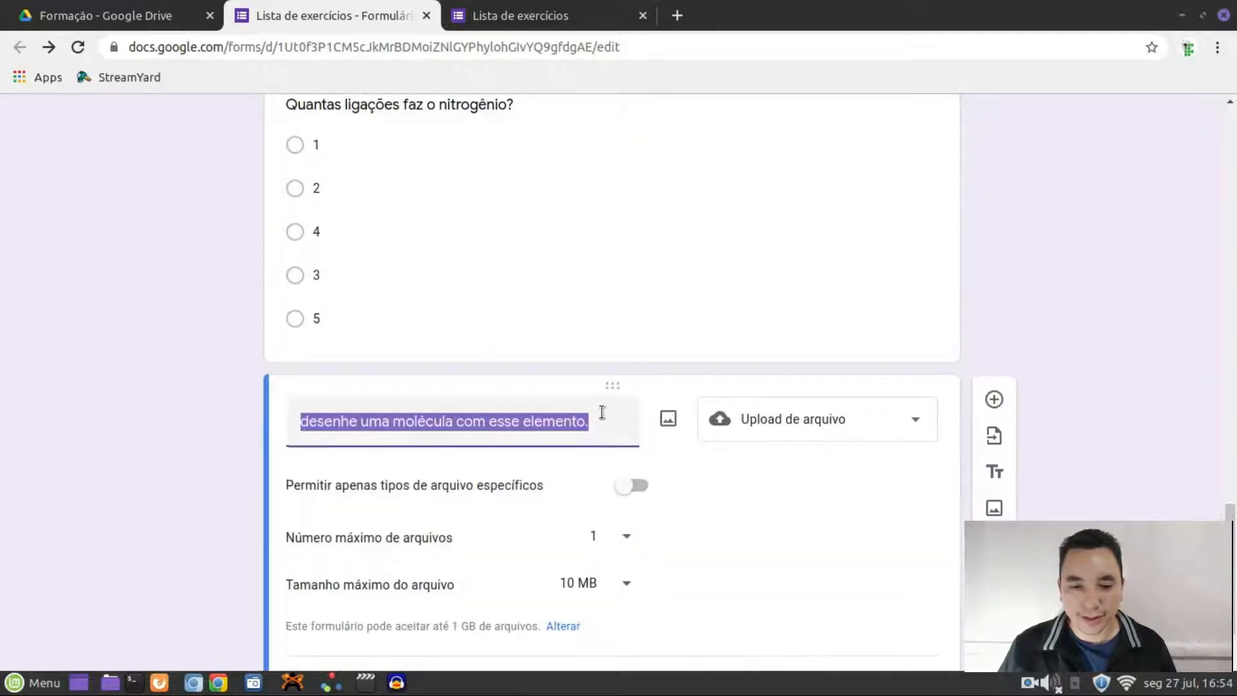
scroll(1006, 381, up, 2)
scroll(830, 339, up, 3)
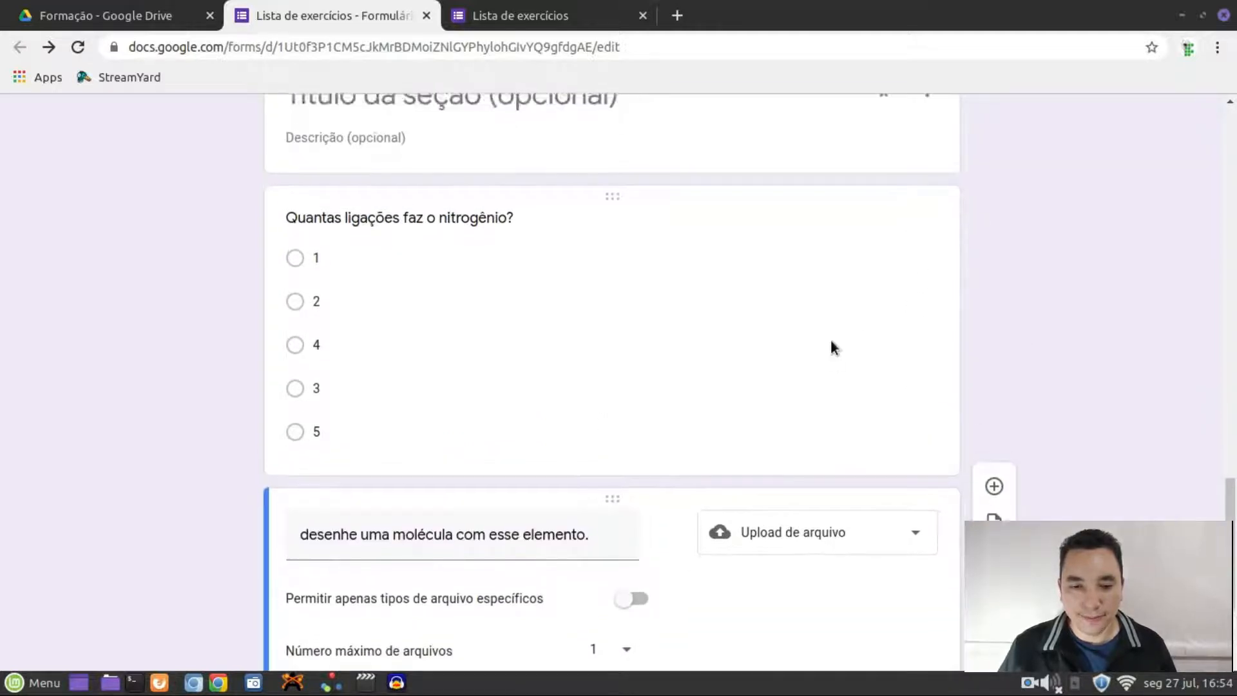
scroll(541, 335, down, 2)
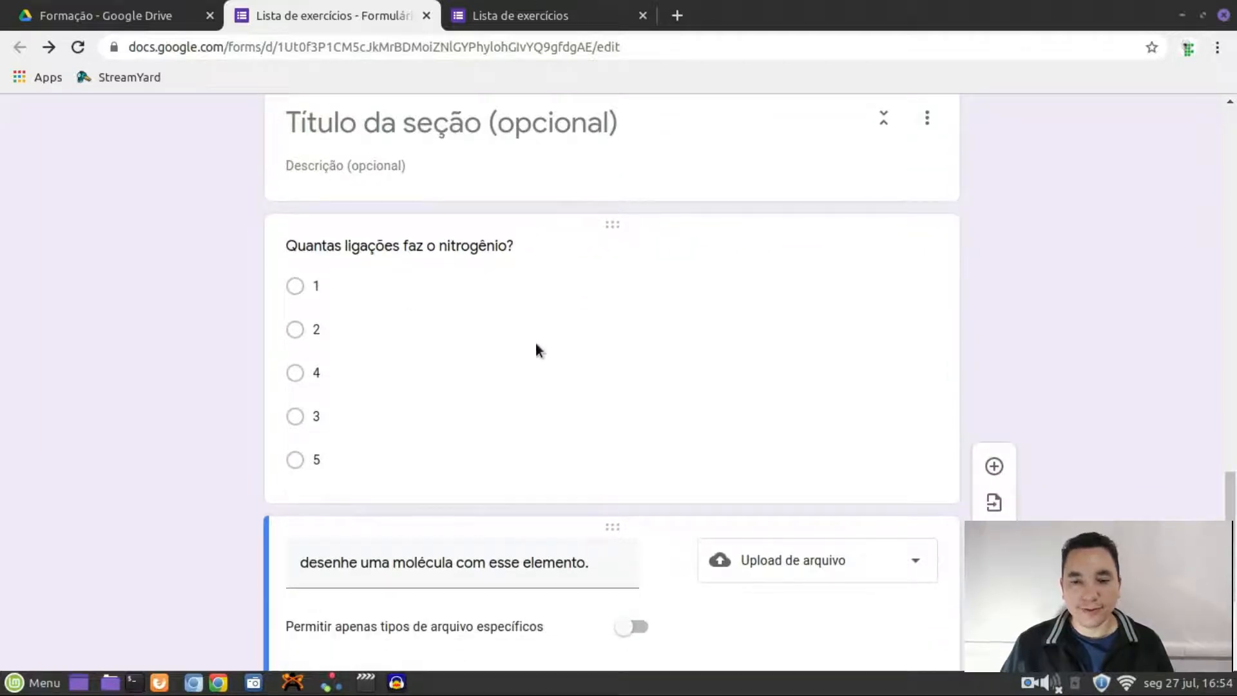
scroll(580, 352, up, 1)
scroll(622, 348, down, 6)
scroll(664, 287, up, 10)
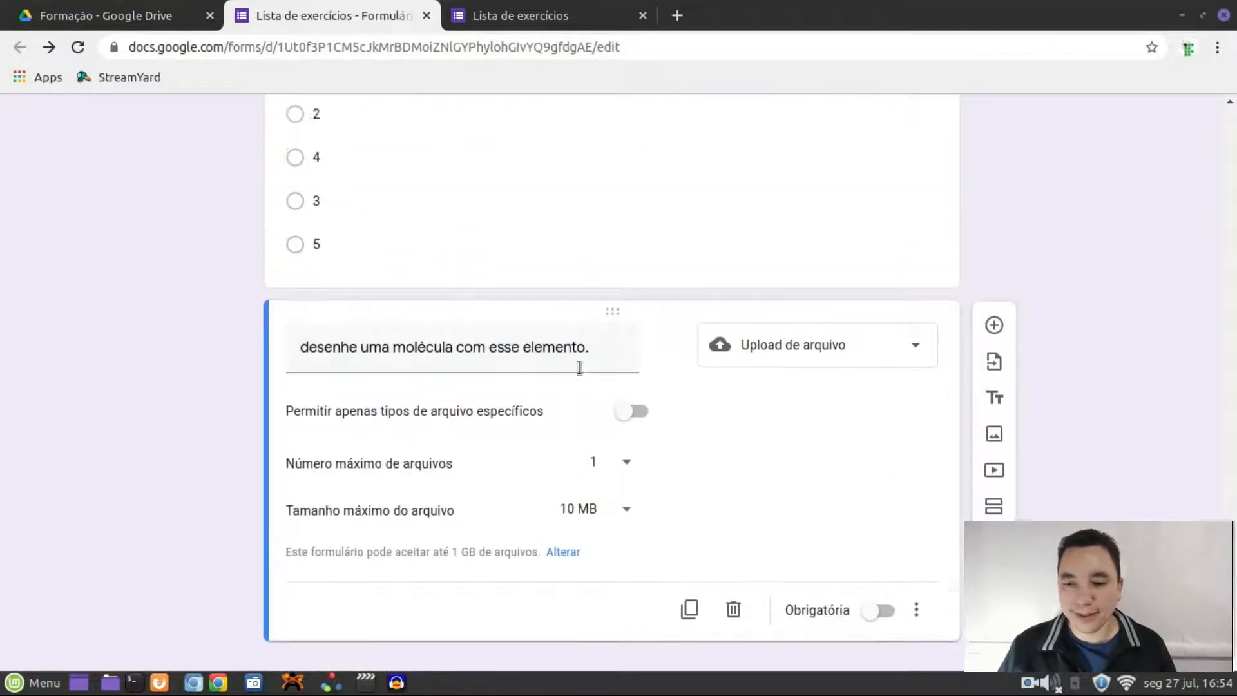
scroll(734, 283, up, 15)
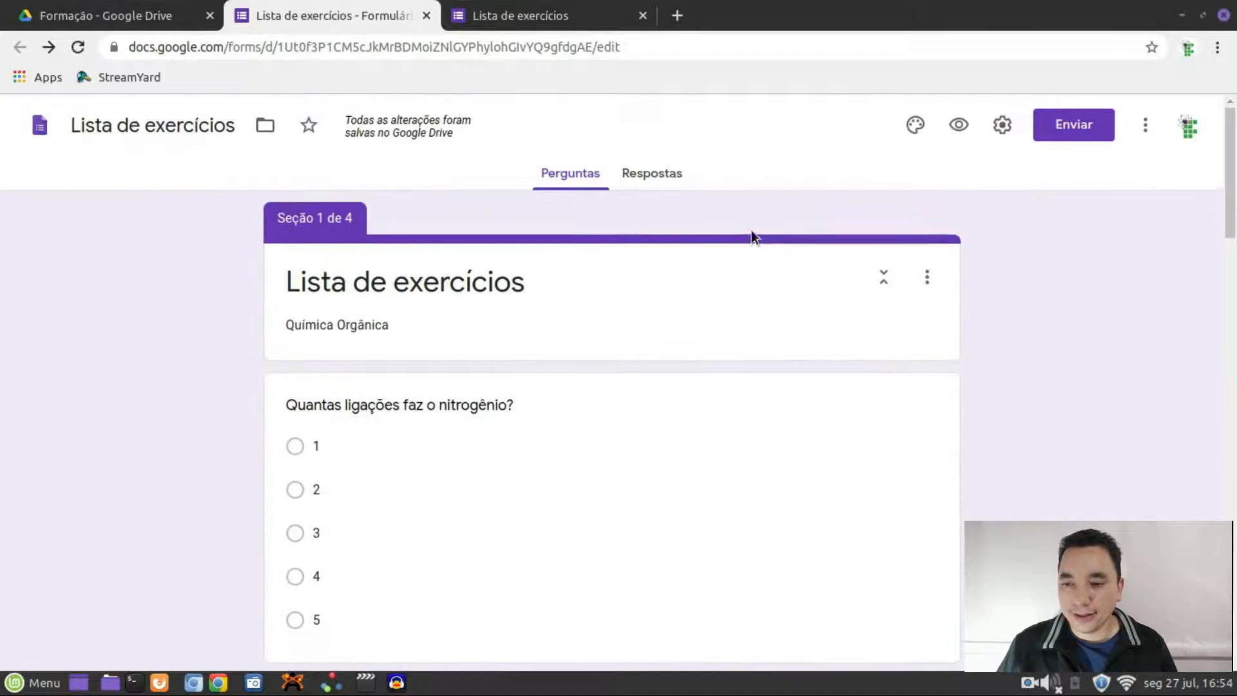
click(959, 124)
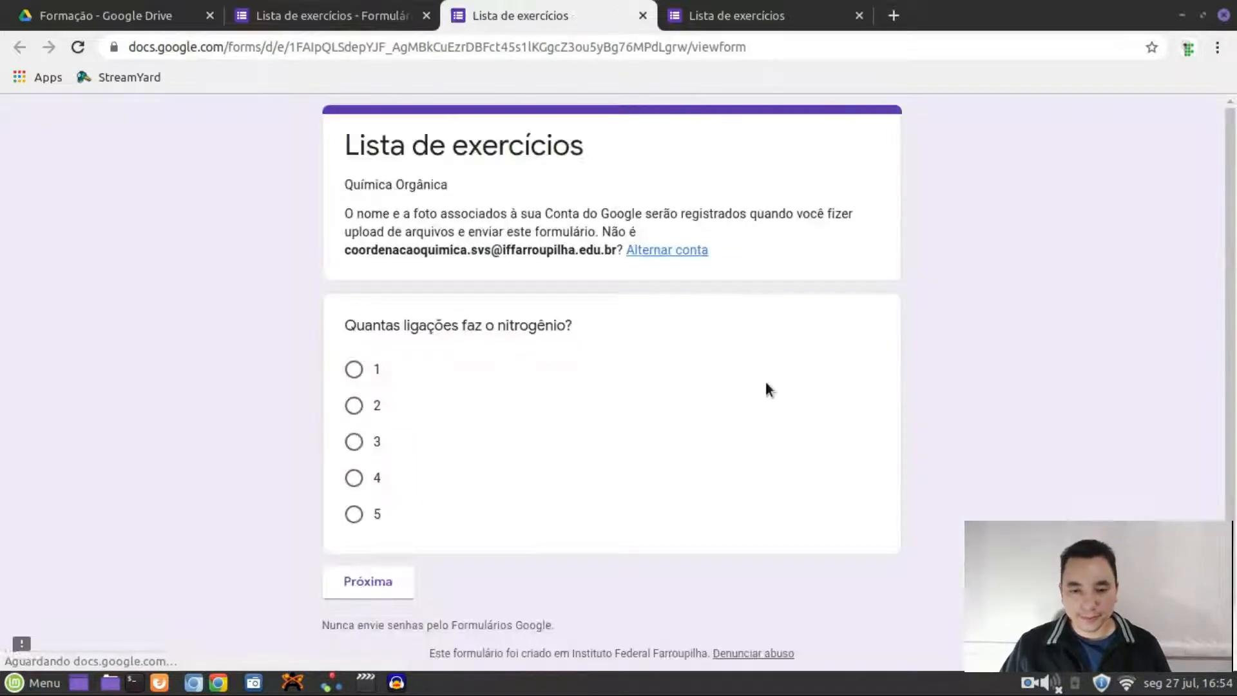
click(378, 579)
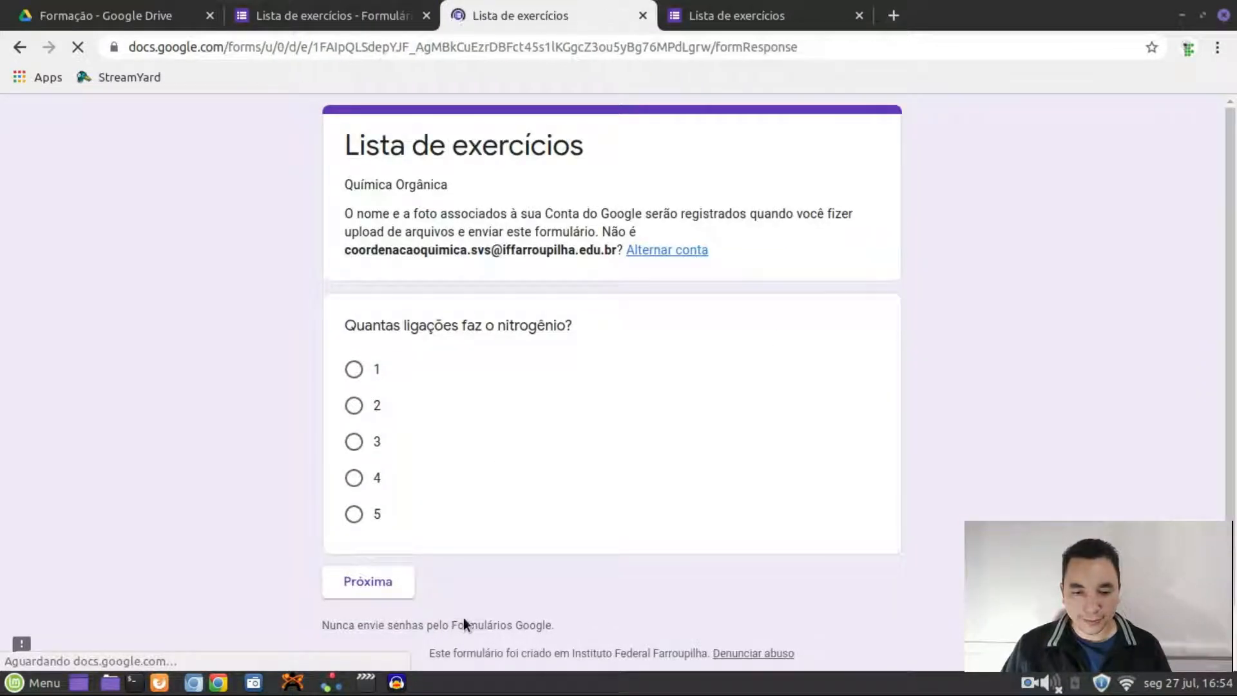
click(473, 430)
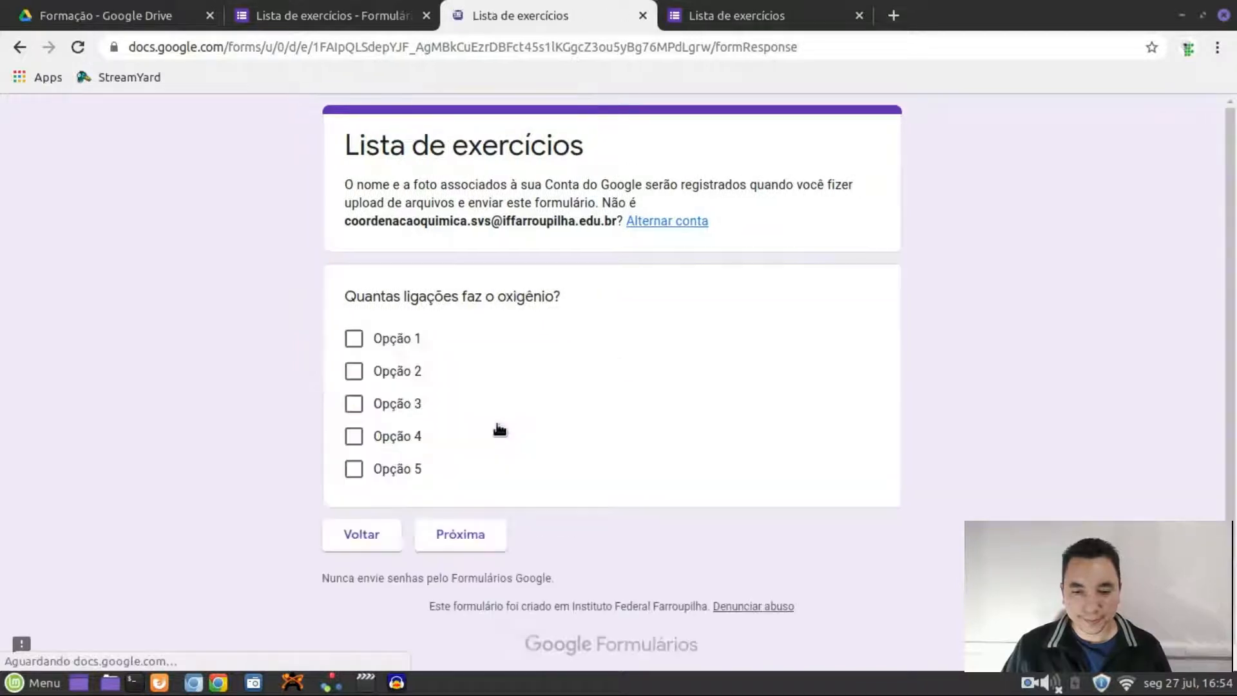
click(489, 546)
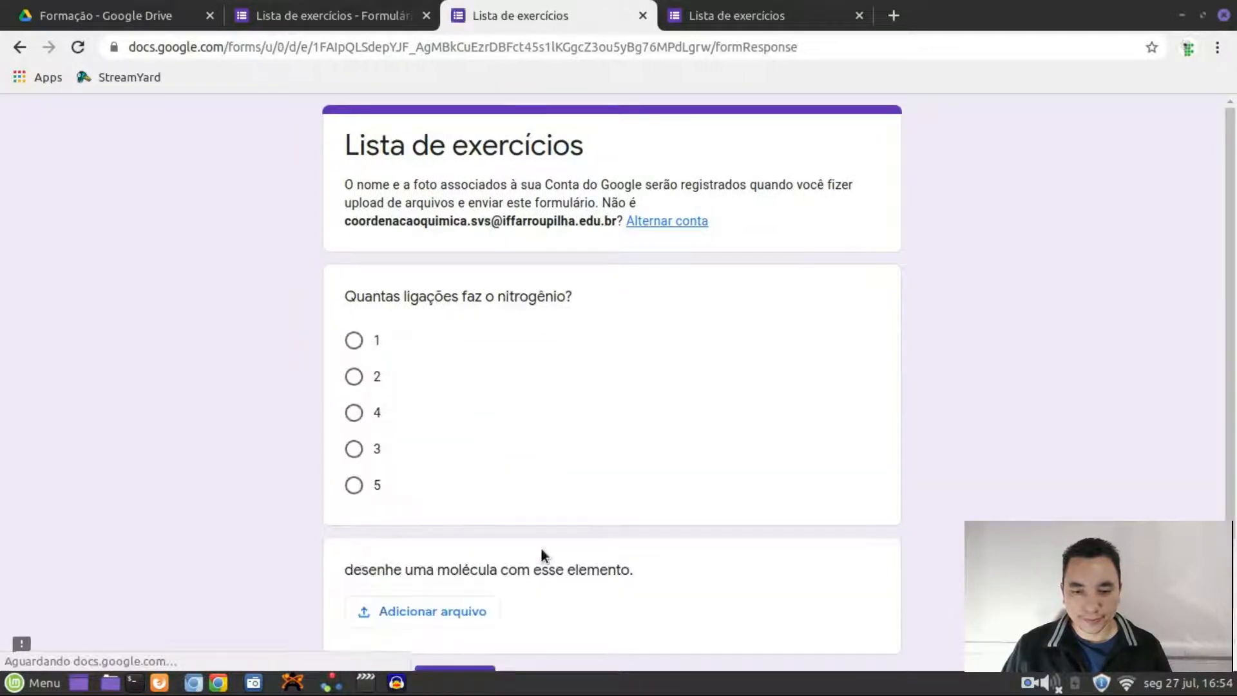
scroll(513, 548, down, 2)
scroll(585, 491, up, 2)
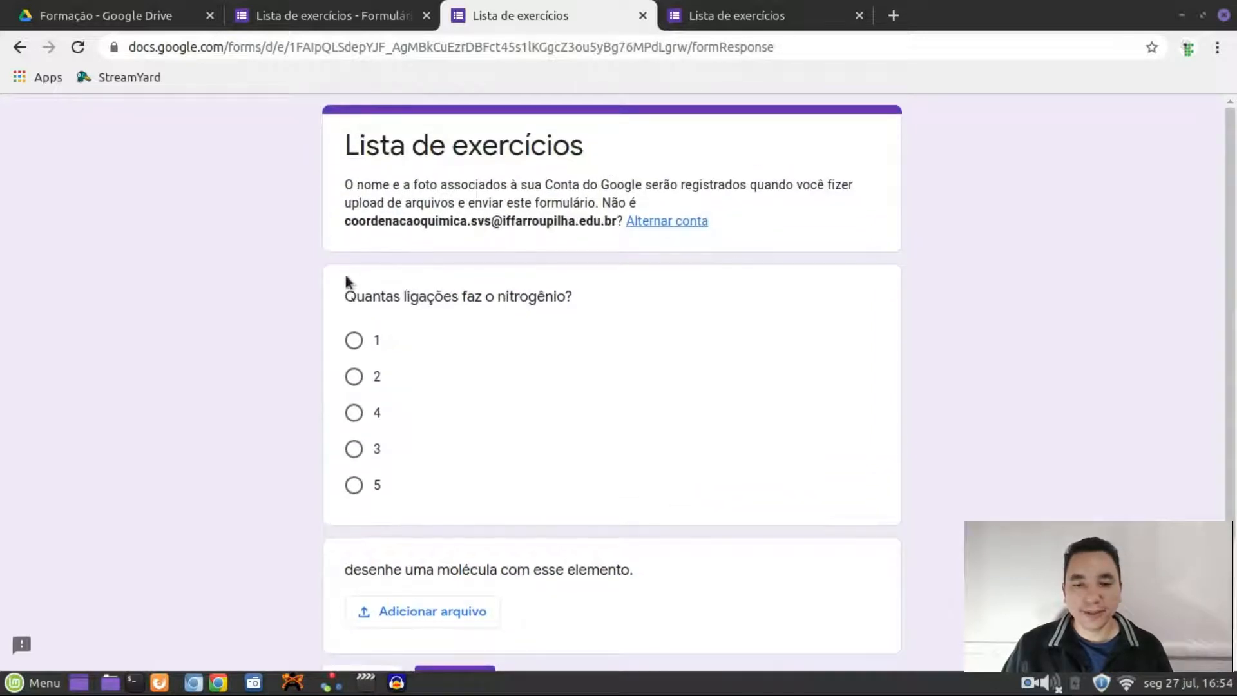
scroll(528, 402, down, 2)
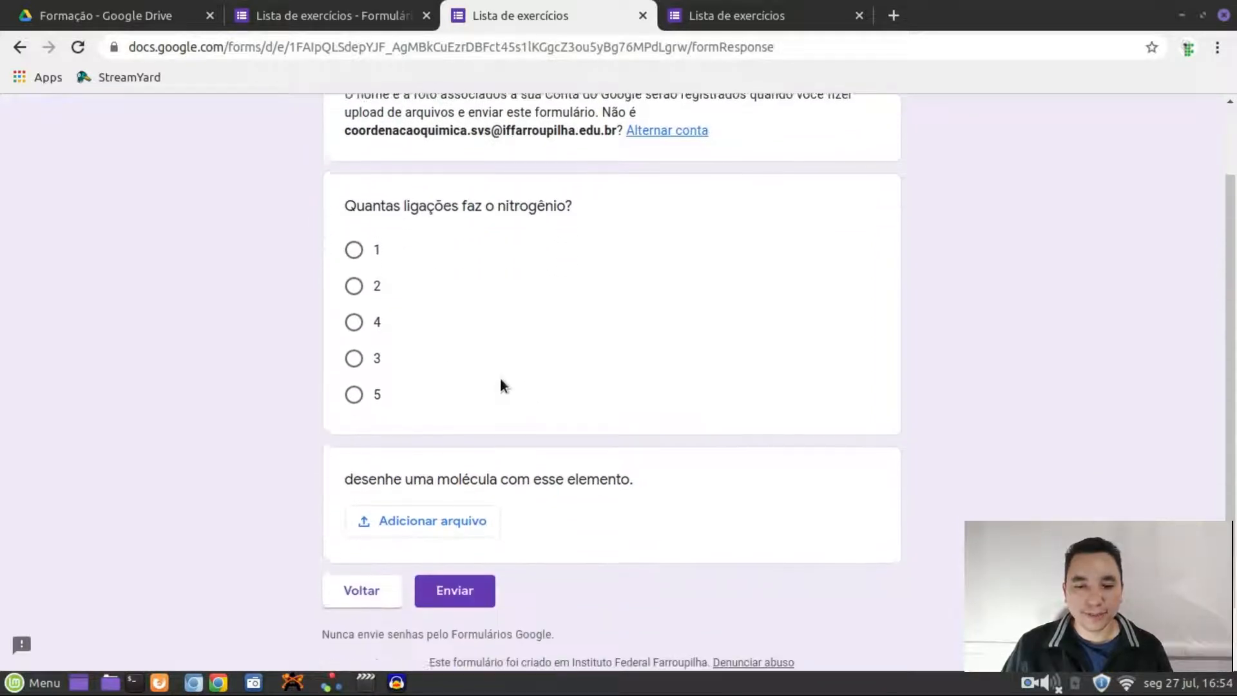
scroll(484, 399, down, 2)
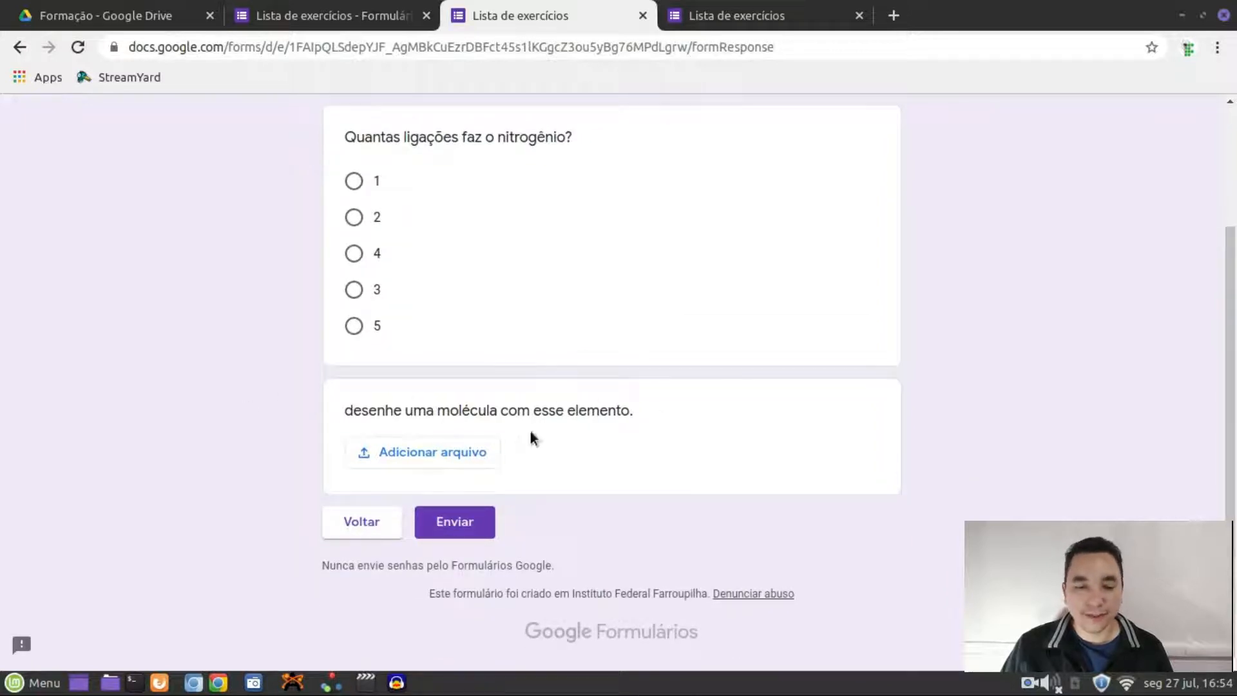
click(447, 453)
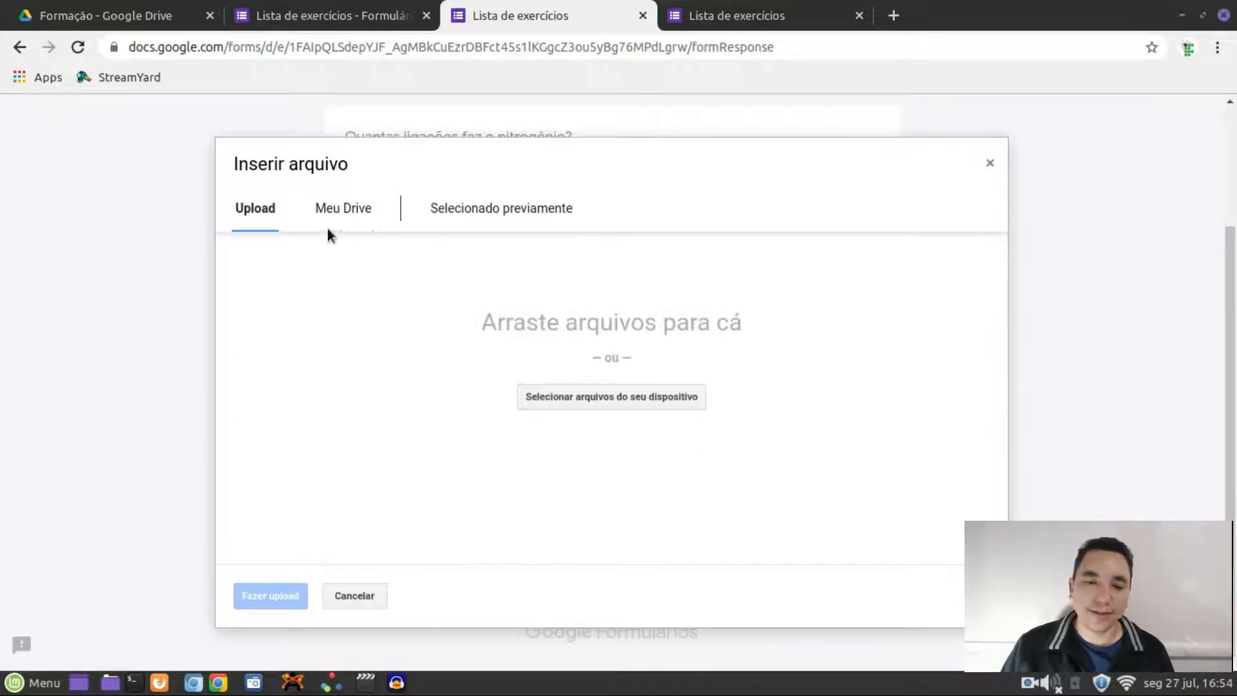
click(342, 218)
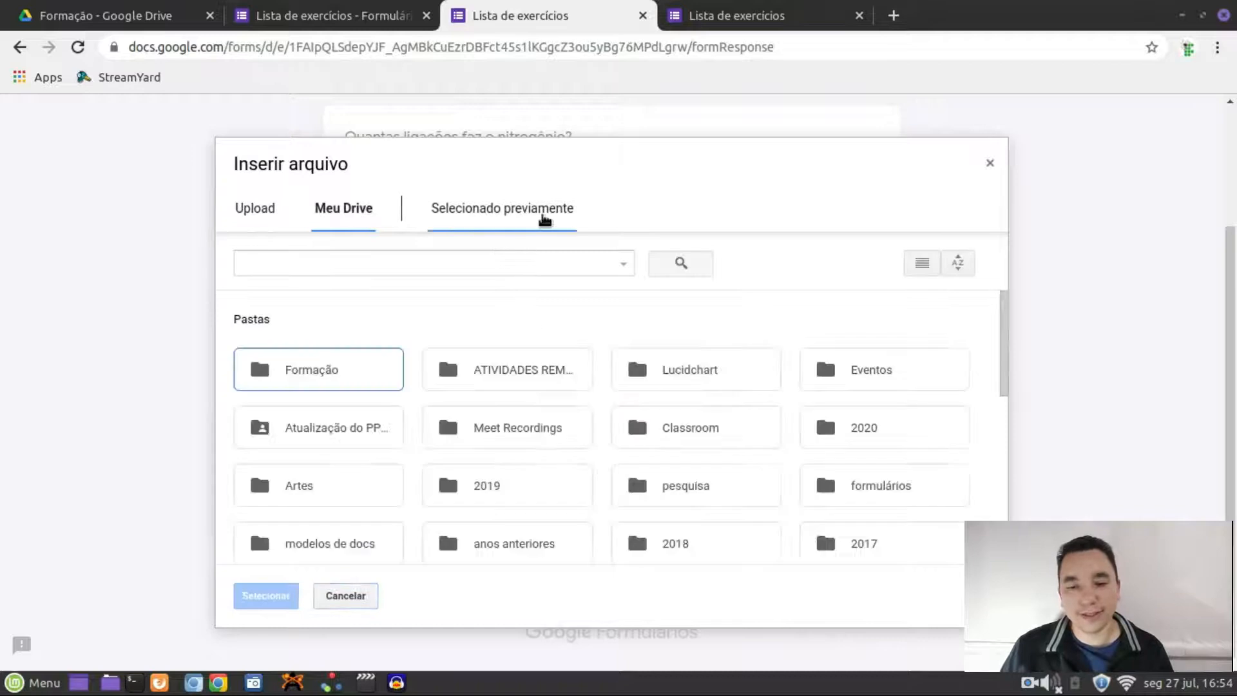
click(990, 165)
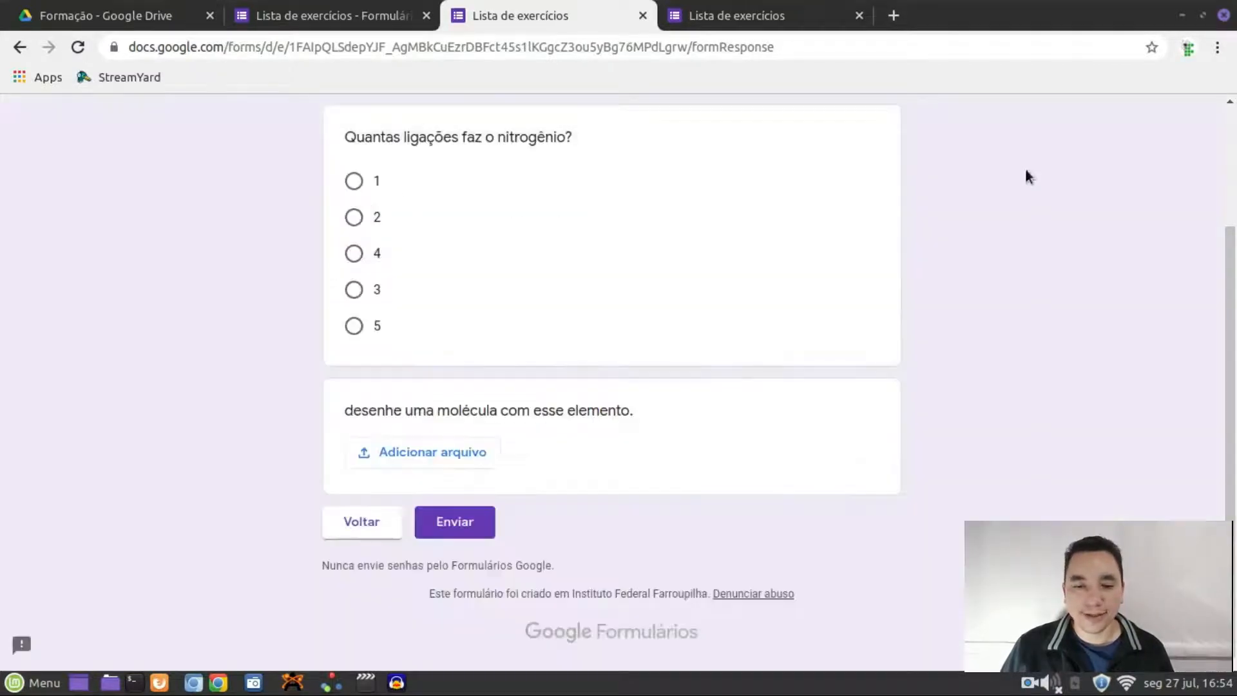
scroll(564, 477, up, 3)
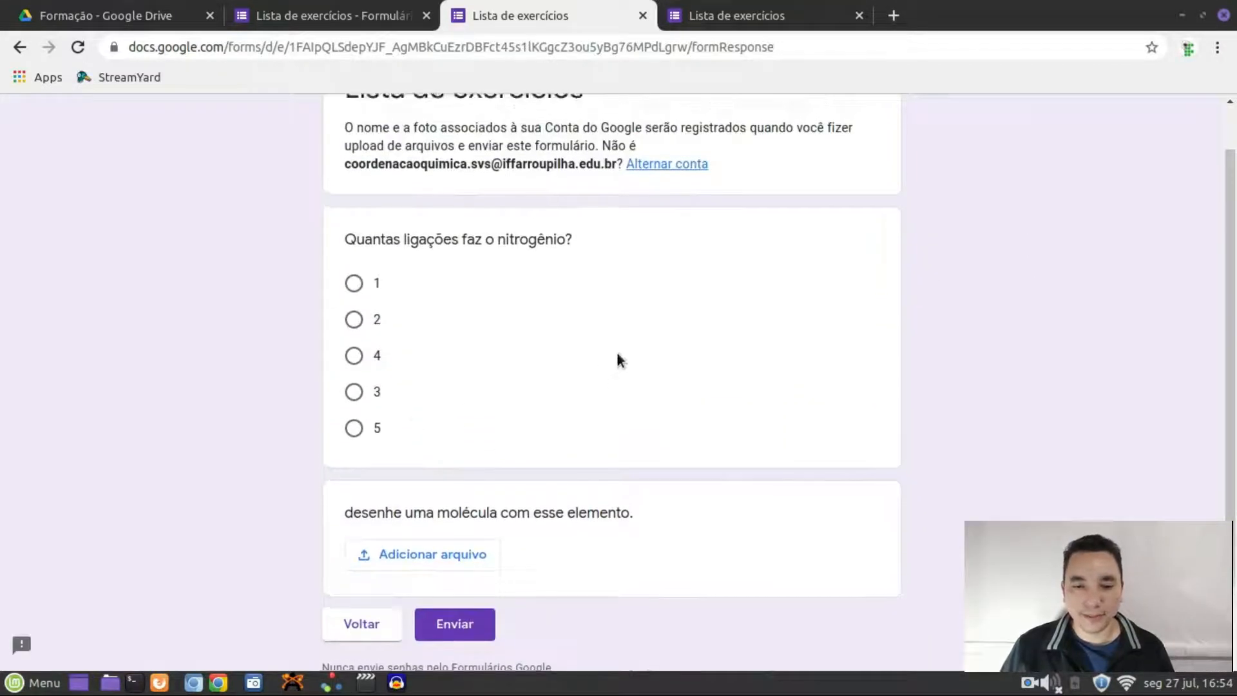
click(337, 5)
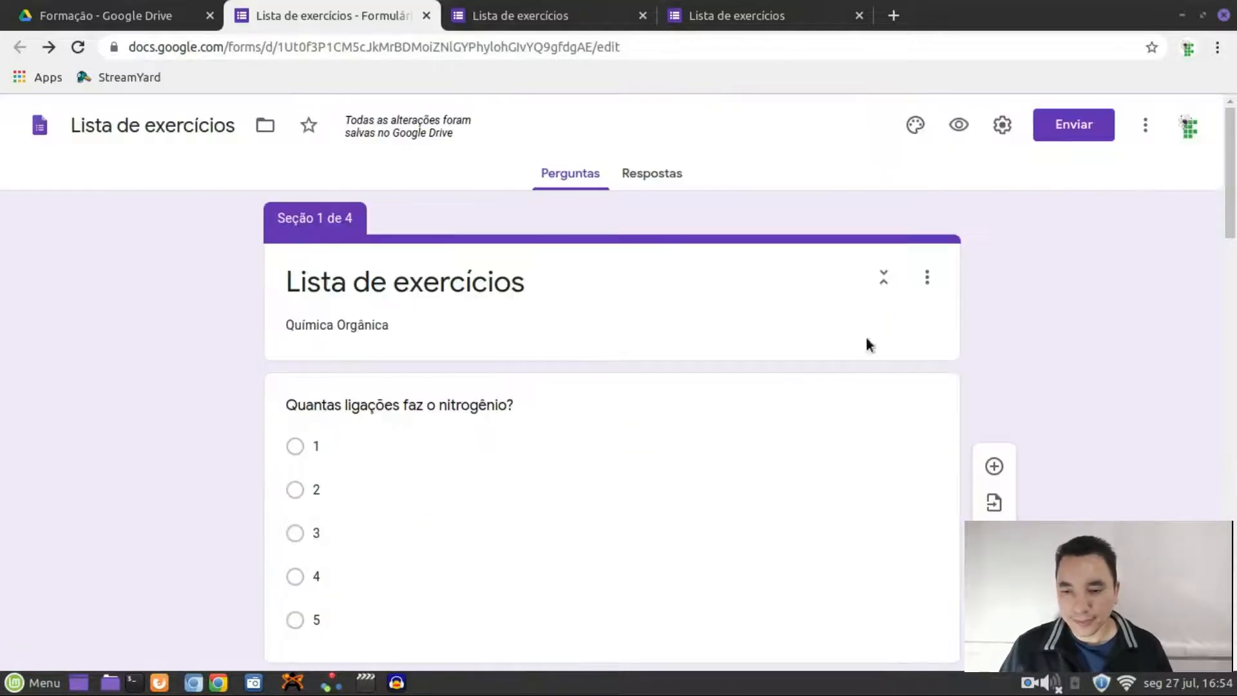
Add a fifth section with its default title cleared and a new question
scroll(1093, 387, down, 20)
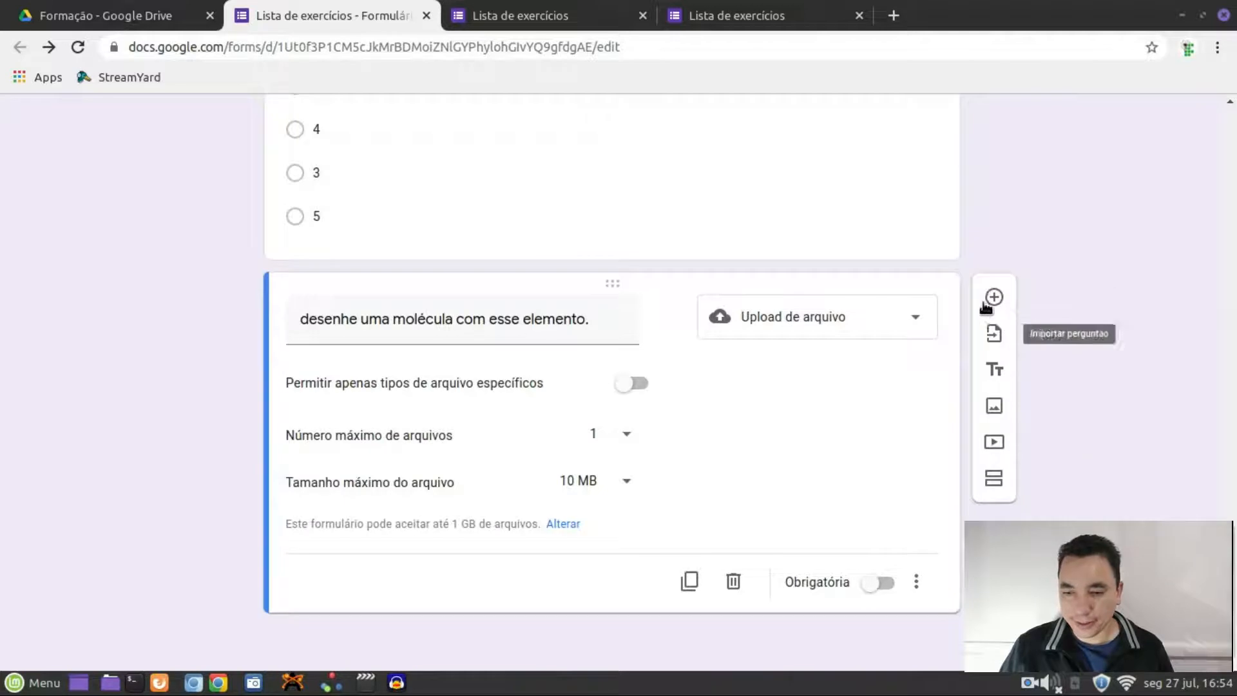
click(1004, 482)
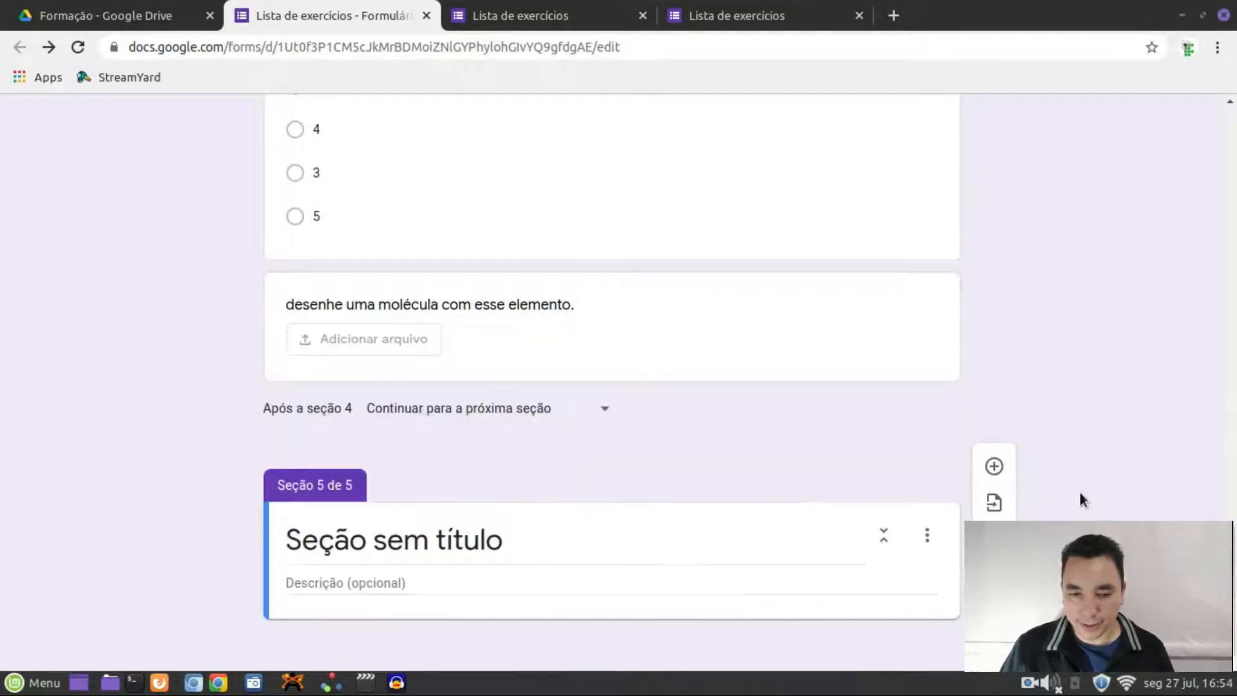
click(532, 555)
key(BackSpace)
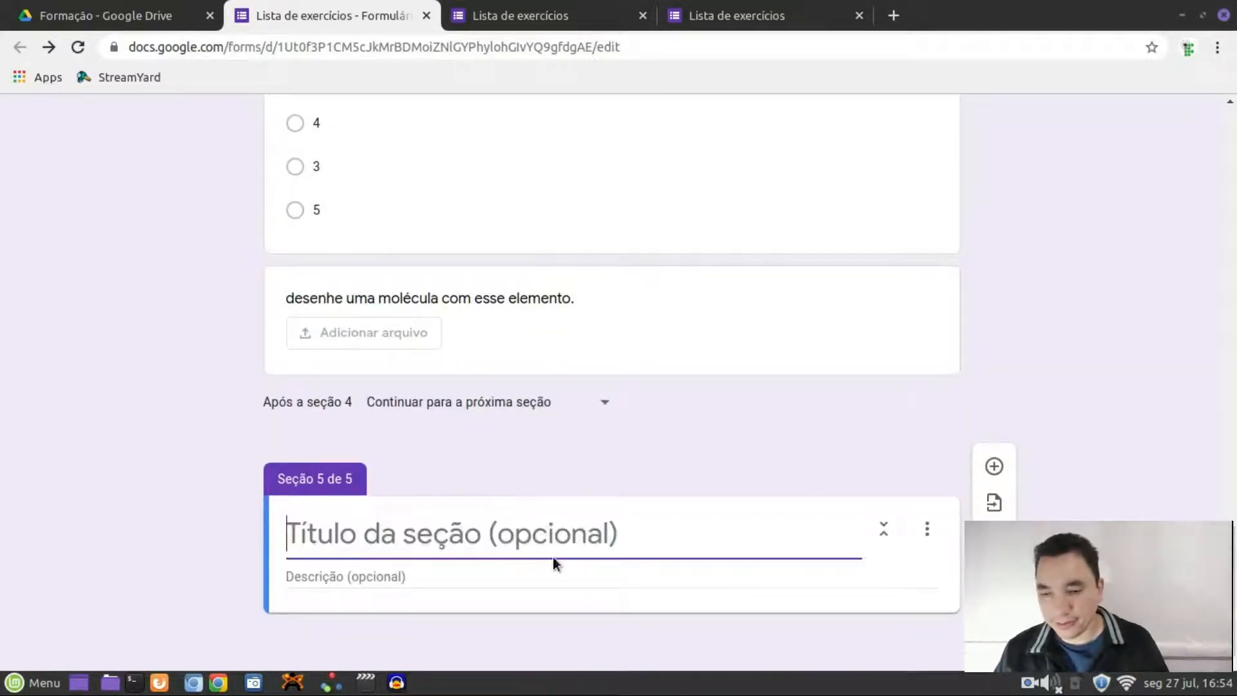
click(1000, 484)
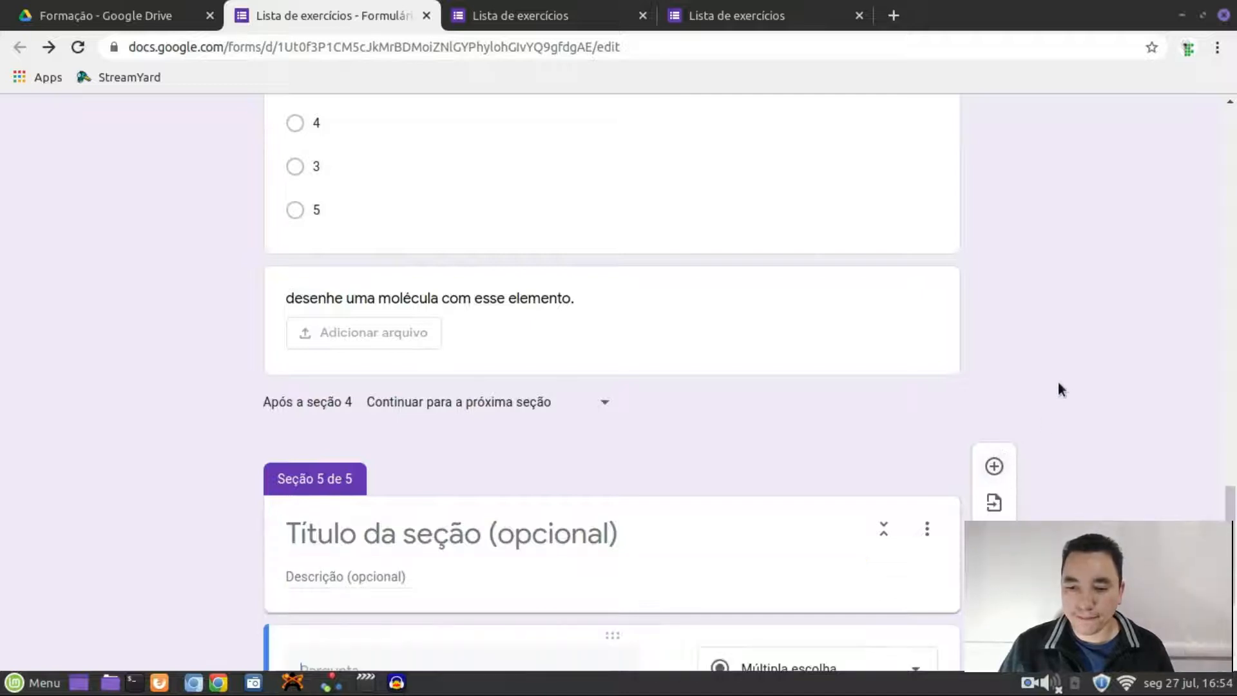
Make the question a Grade de múltipla escolha with five rows and five columns
click(913, 414)
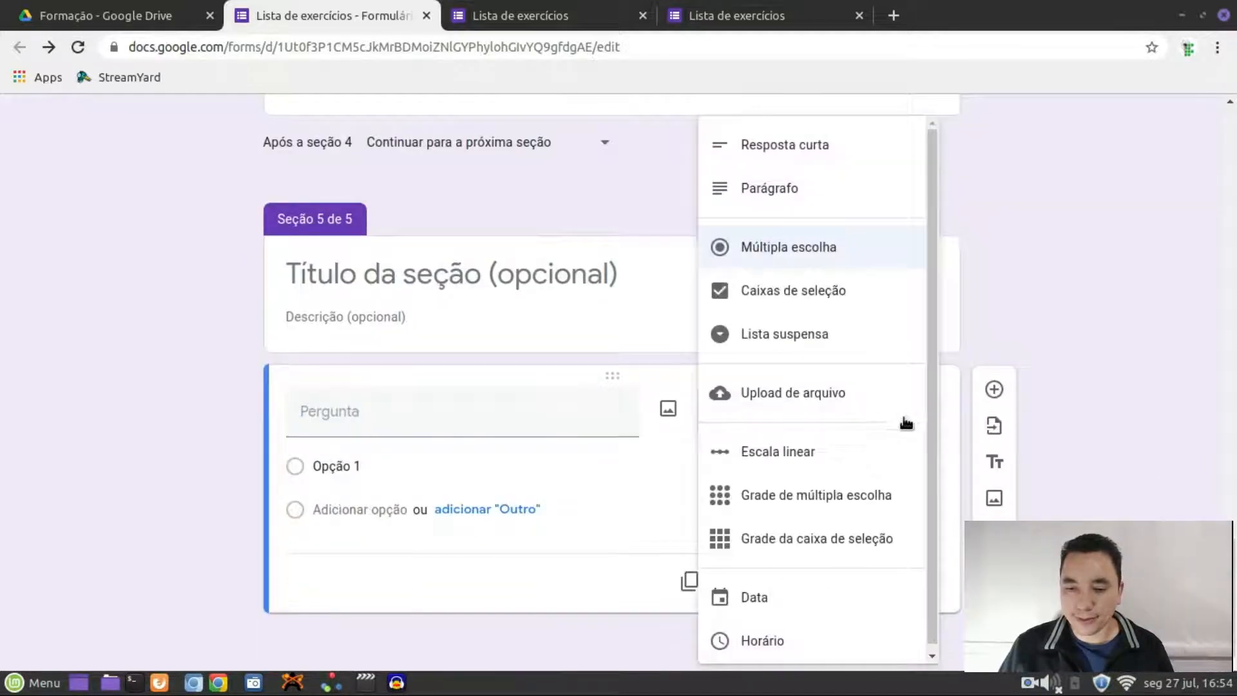
click(835, 495)
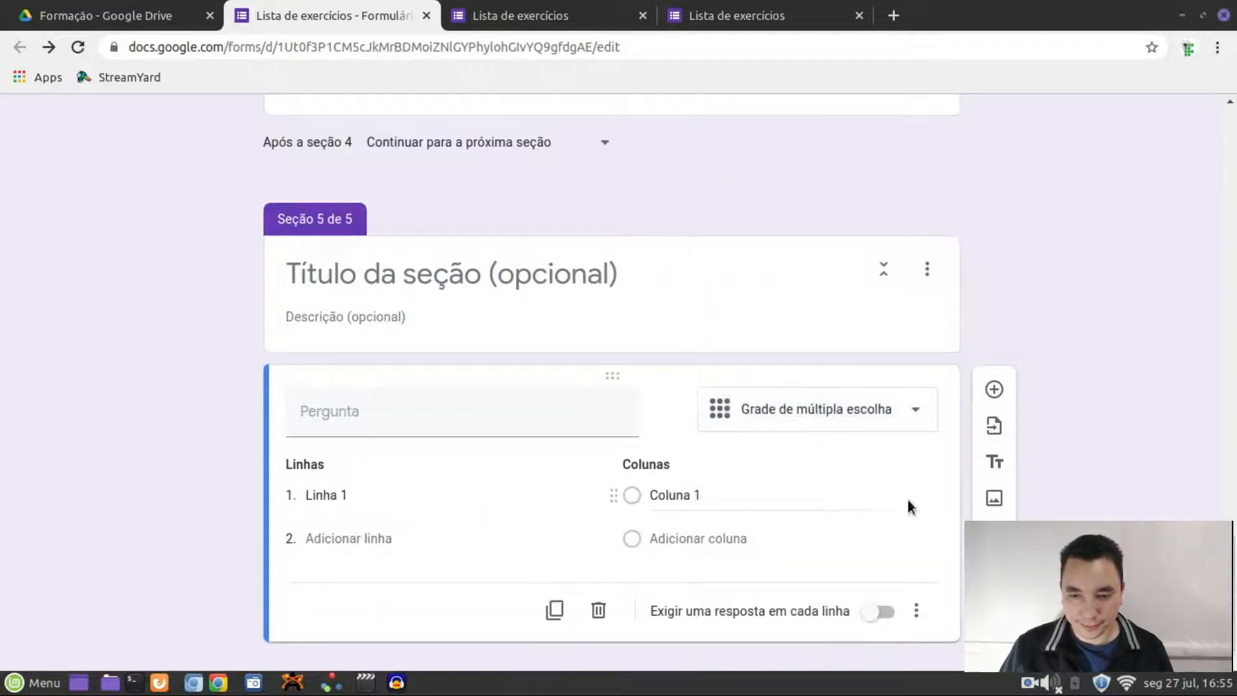
scroll(540, 467, down, 1)
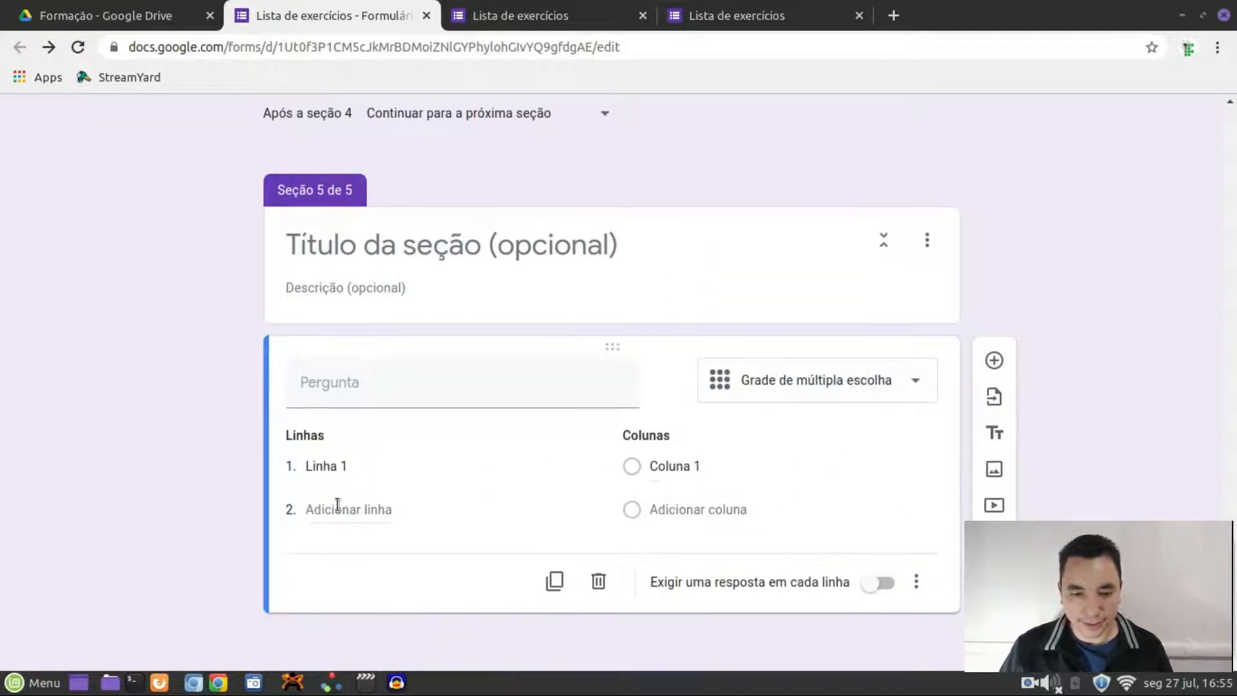
click(340, 552)
click(340, 596)
click(339, 638)
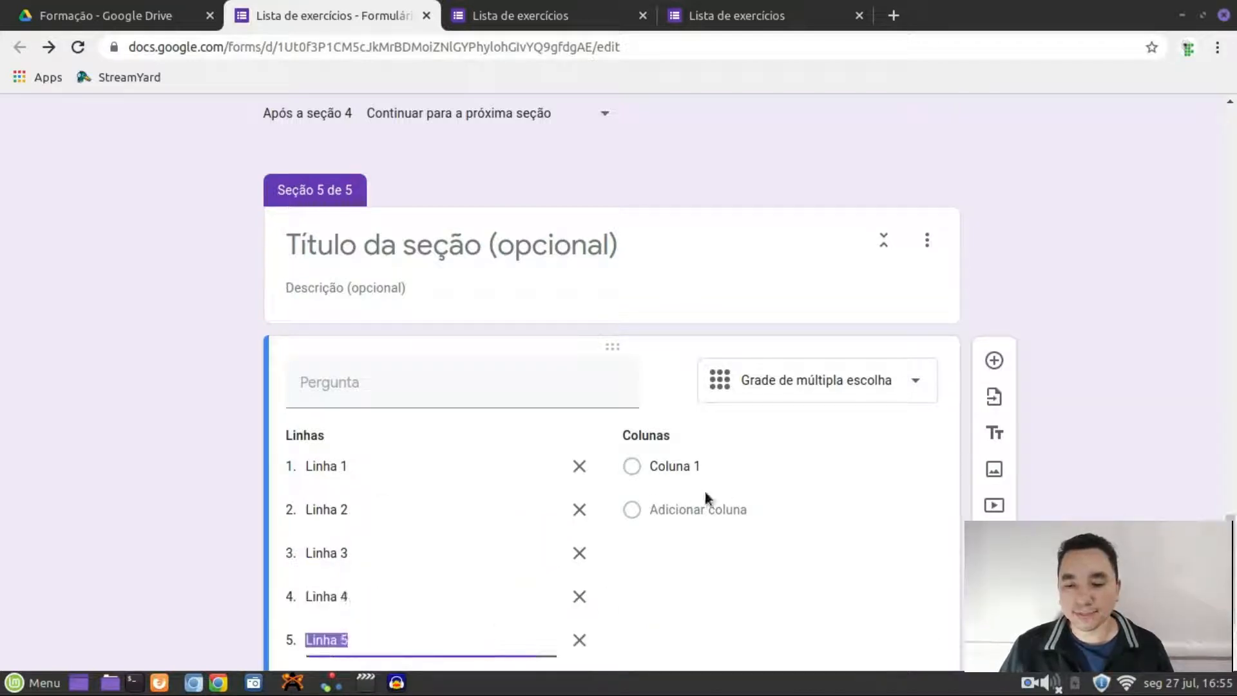
click(704, 511)
scroll(716, 536, down, 5)
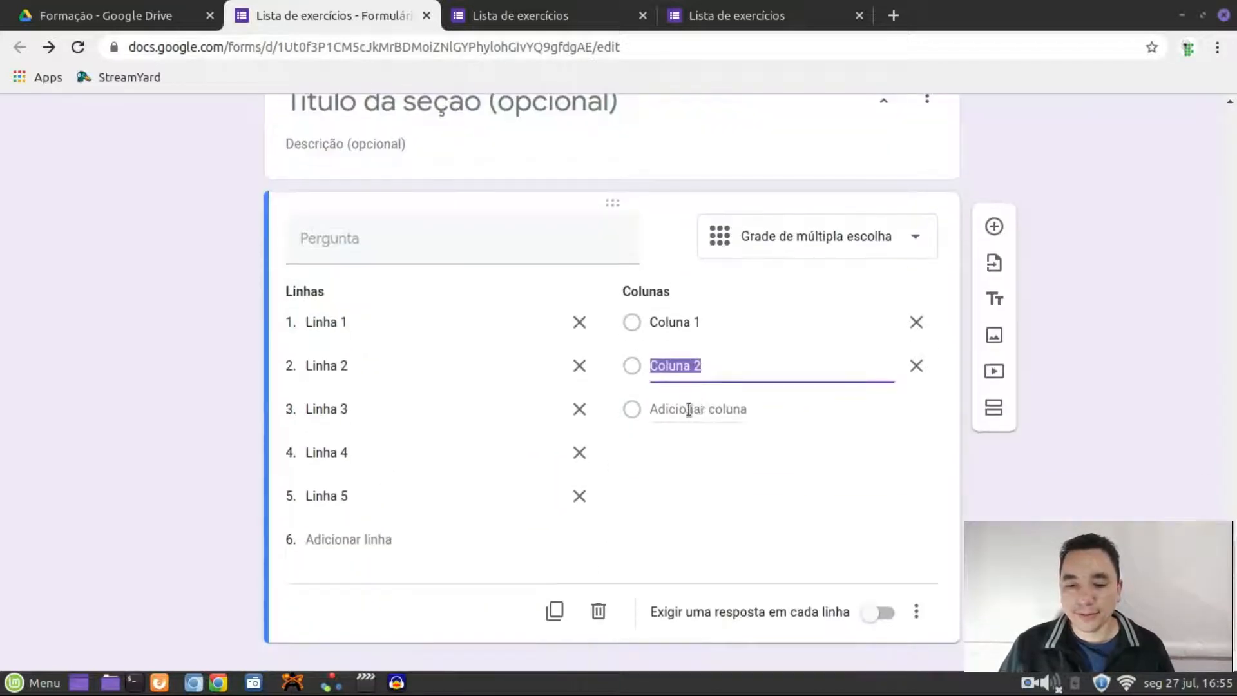
click(698, 409)
click(679, 451)
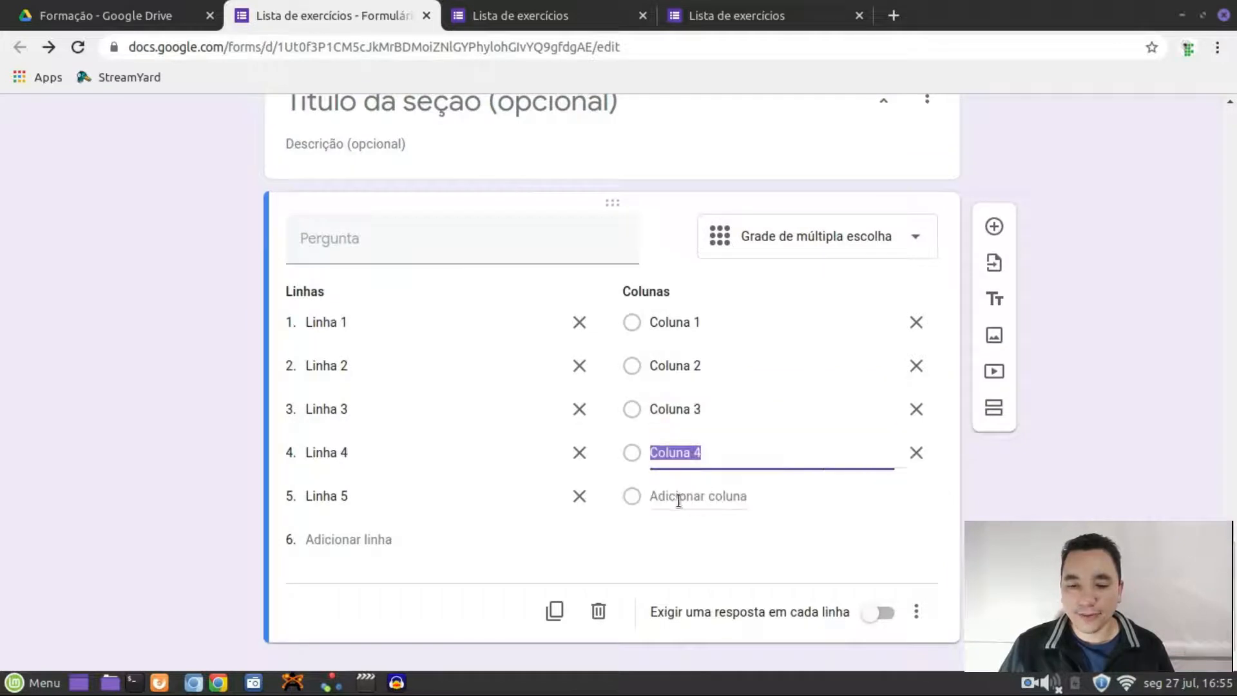
click(679, 496)
click(376, 251)
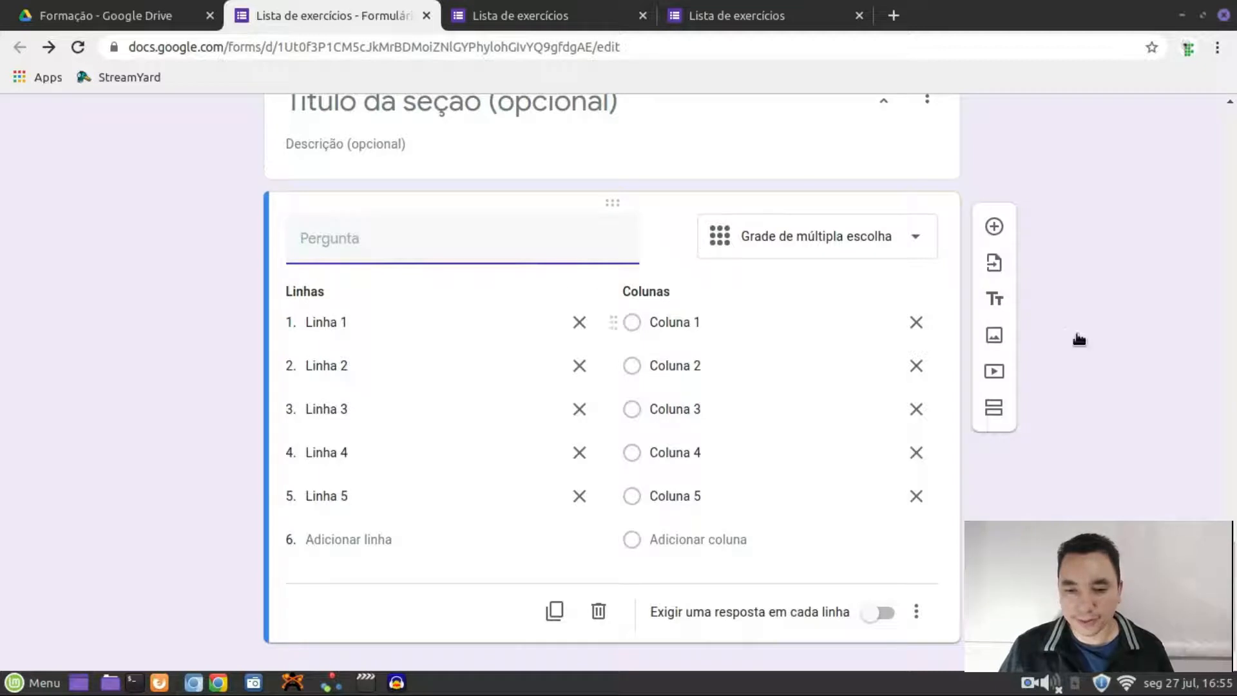
scroll(1088, 339, up, 5)
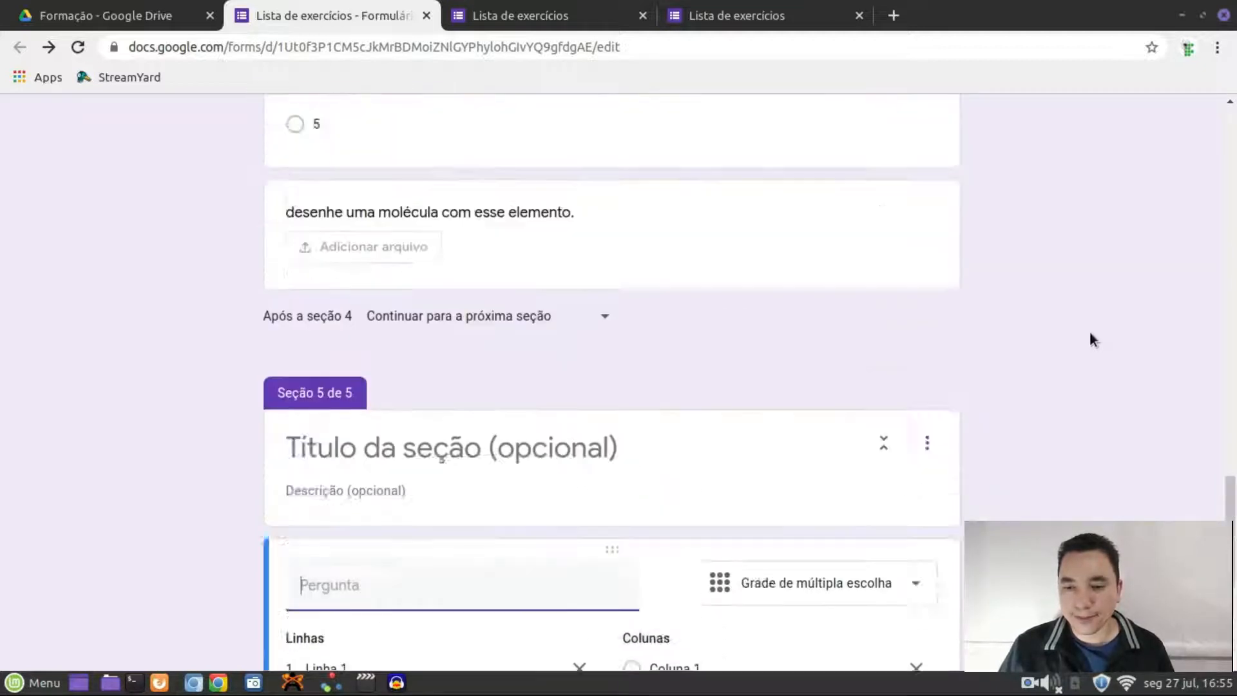
Preview the form and advance through the sections to the grid question
scroll(1090, 339, up, 20)
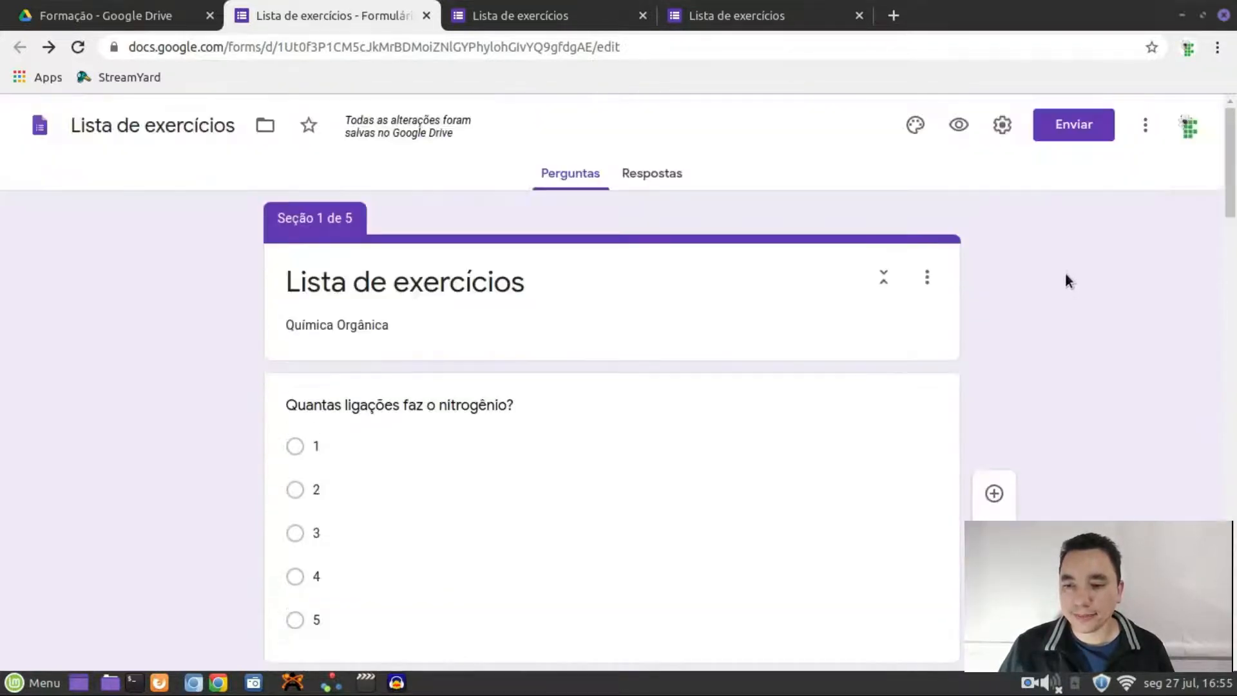
click(959, 126)
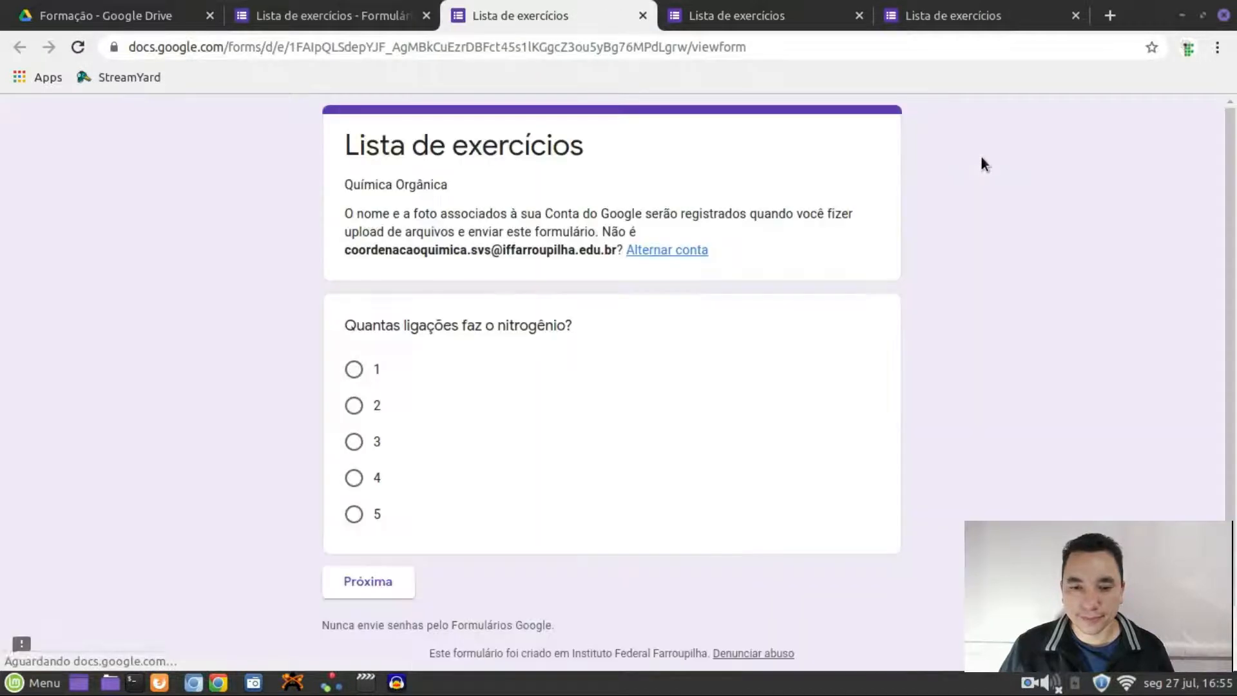
click(391, 576)
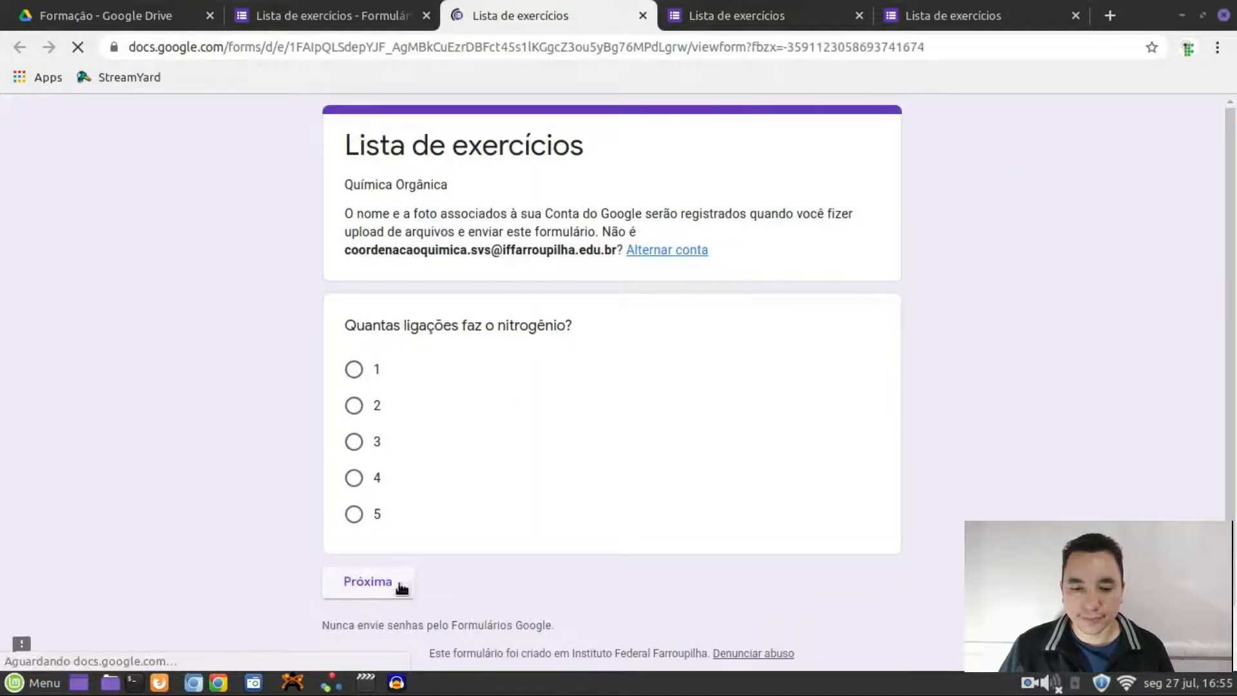
click(462, 427)
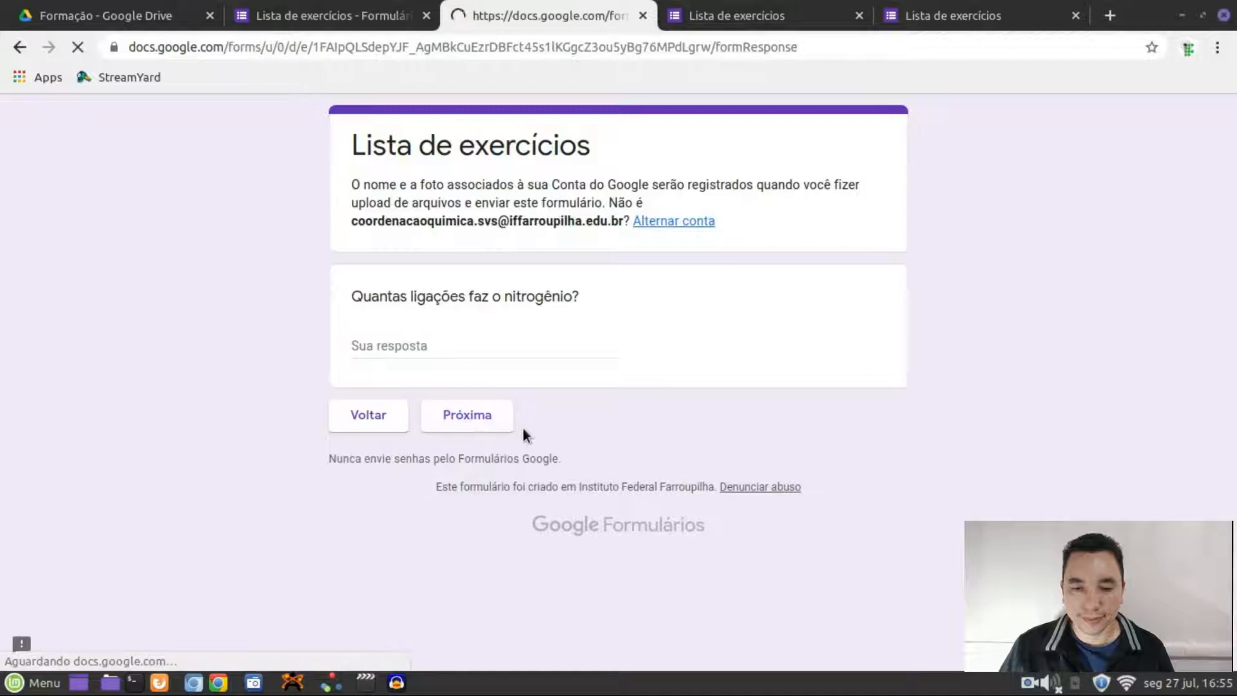
click(455, 545)
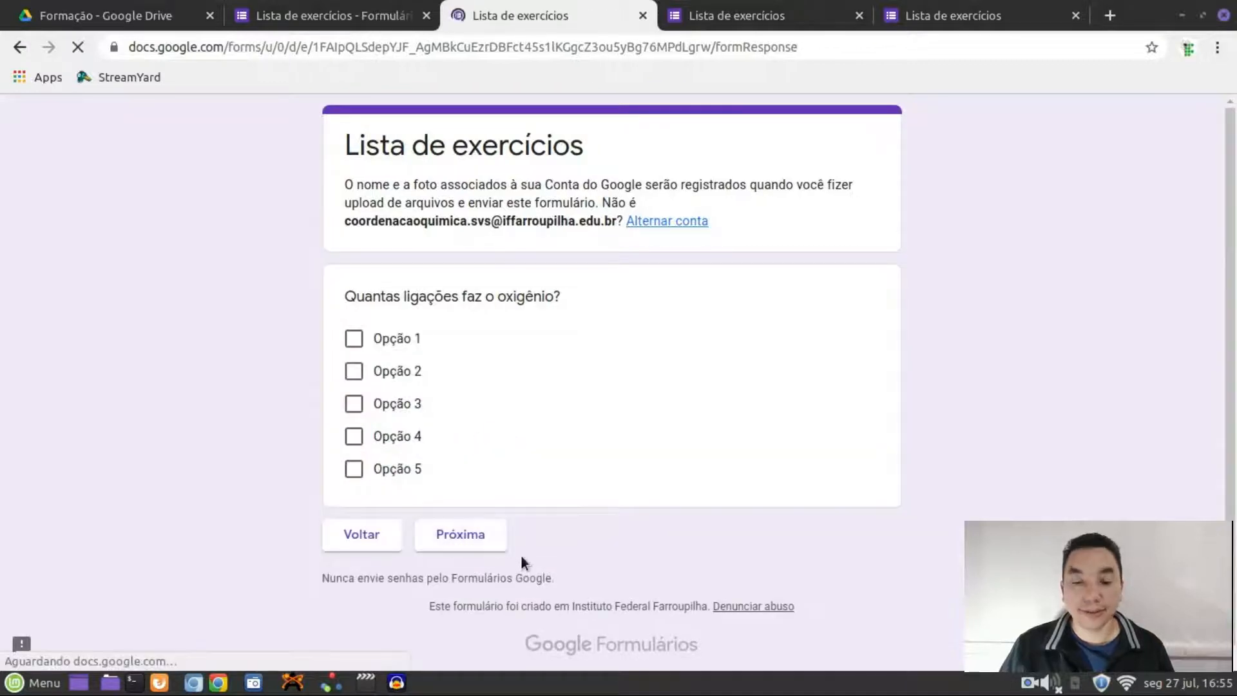
scroll(496, 565, down, 3)
click(477, 538)
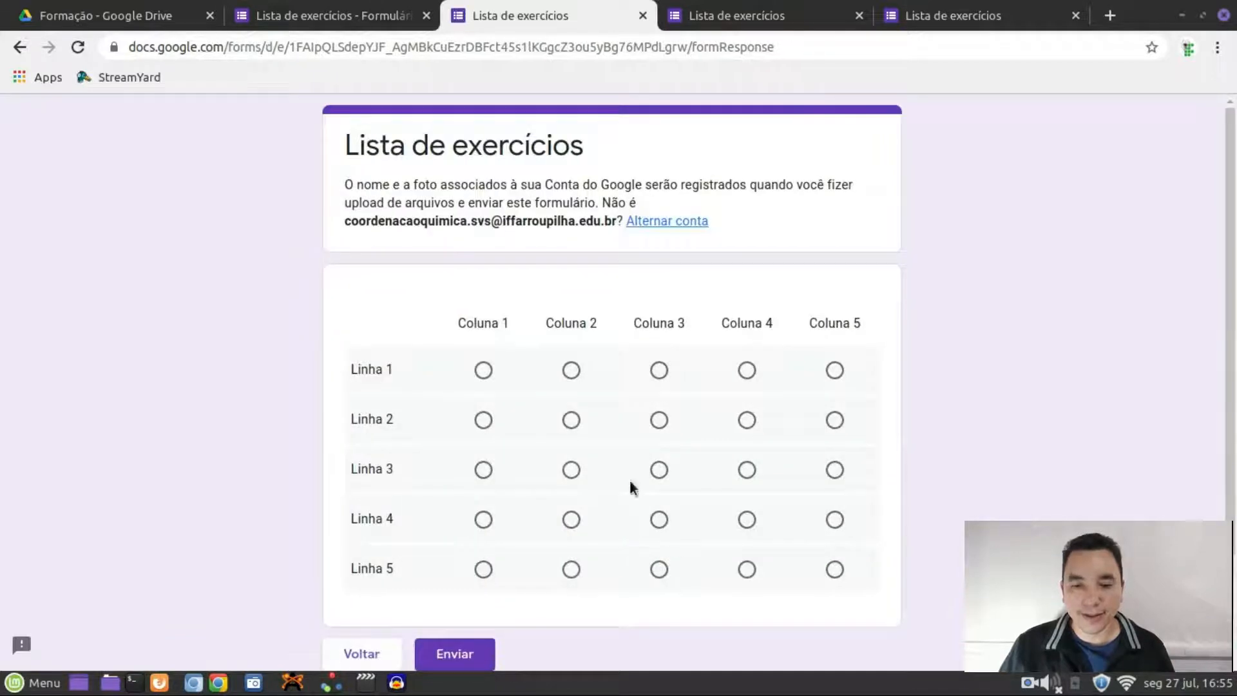
scroll(597, 219, down, 3)
scroll(605, 307, up, 2)
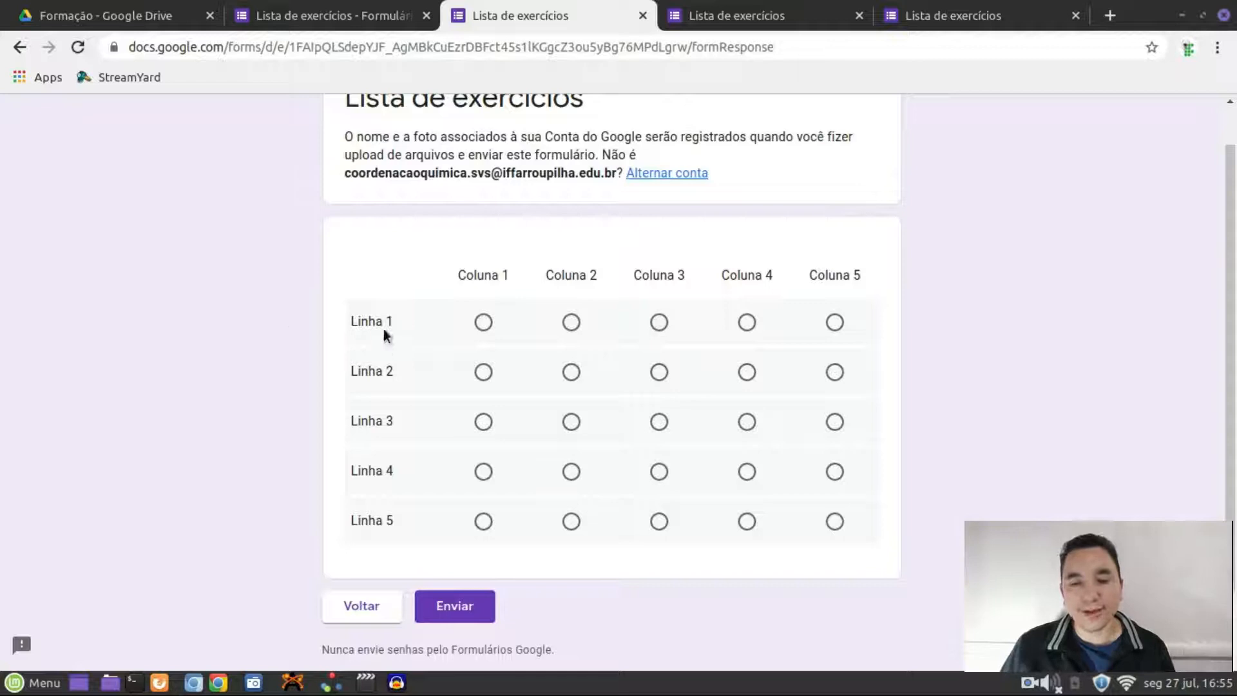
Answer the grid with Coluna 4 for Linha 1 and Coluna 3 for Linhas 2–5
click(484, 323)
click(572, 323)
click(660, 324)
click(742, 324)
click(658, 373)
click(658, 422)
click(658, 472)
click(659, 522)
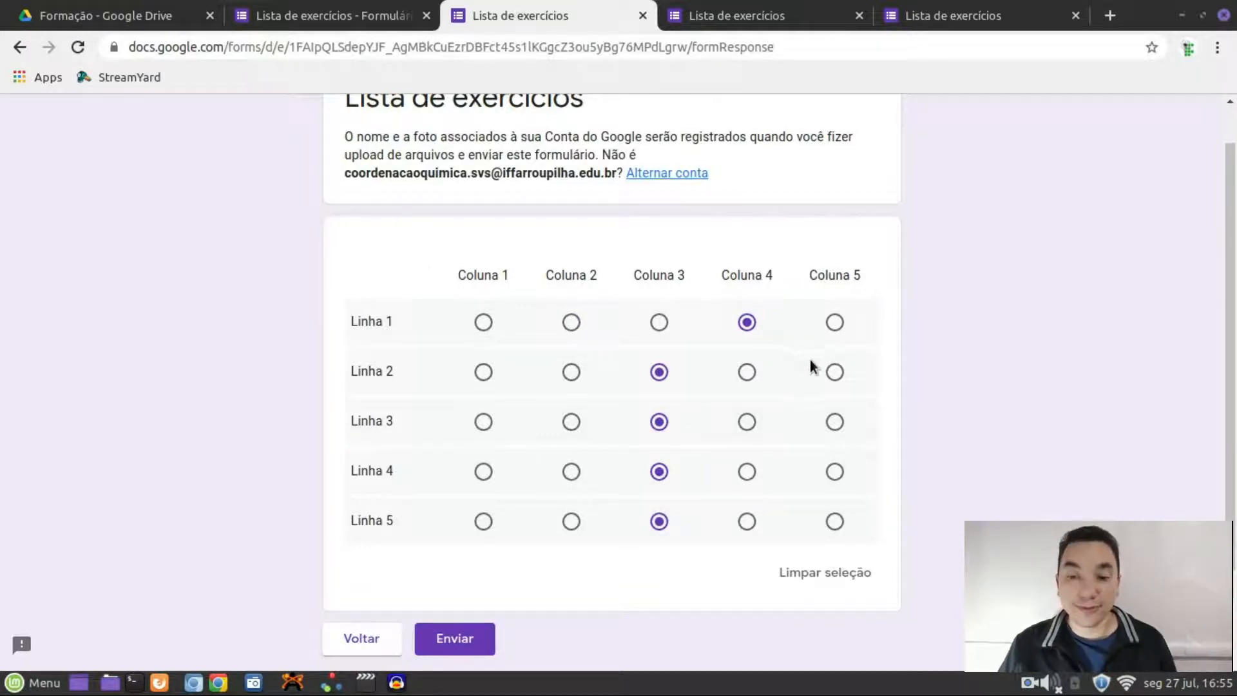
scroll(747, 396, down, 2)
scroll(747, 395, up, 3)
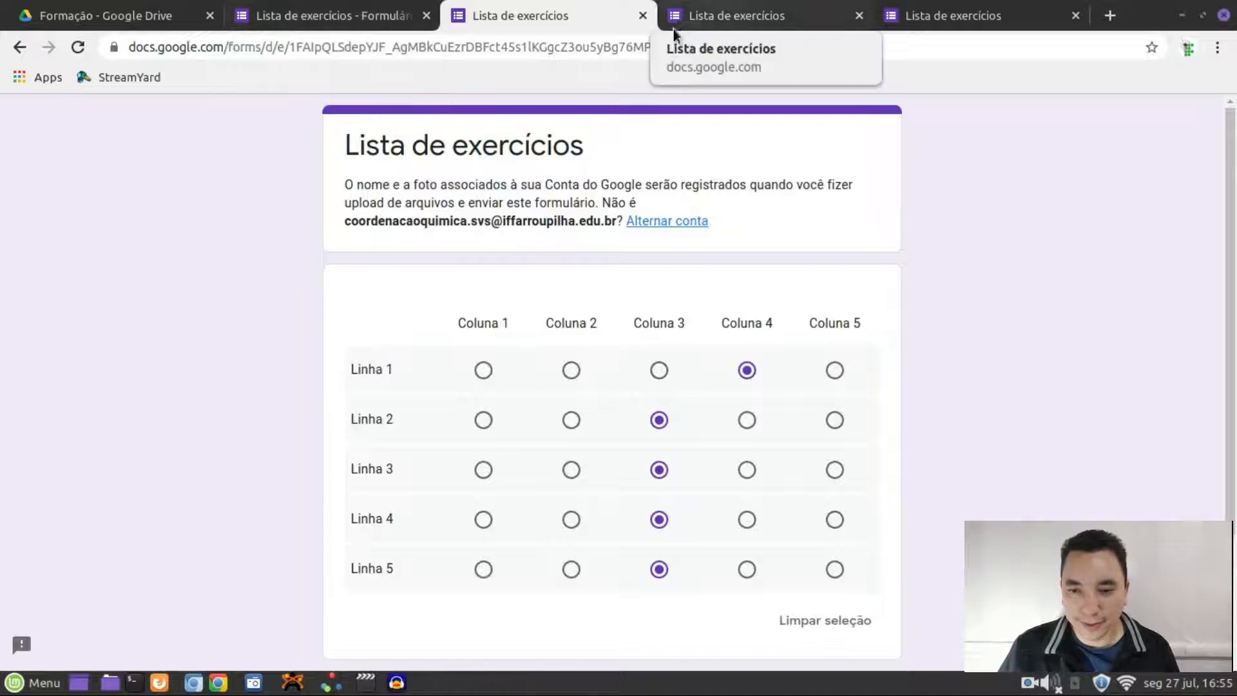
Close all three preview tabs, confirming Sair, and return to the editor
click(641, 16)
click(738, 160)
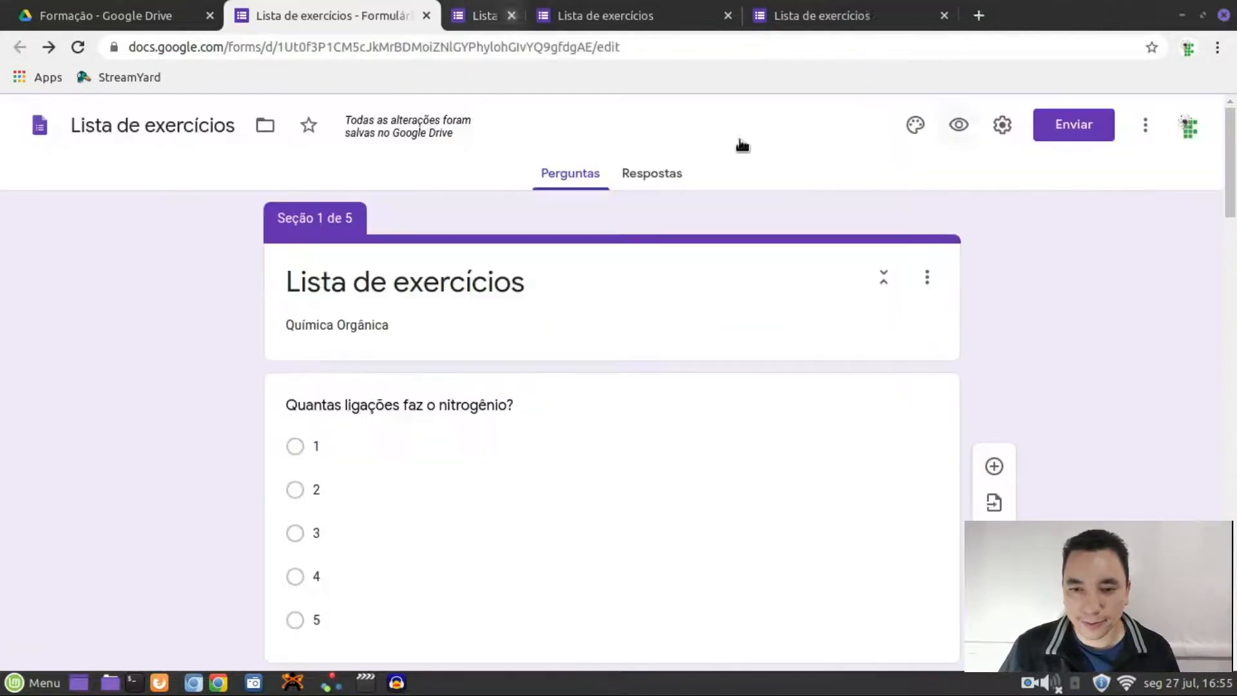
click(642, 15)
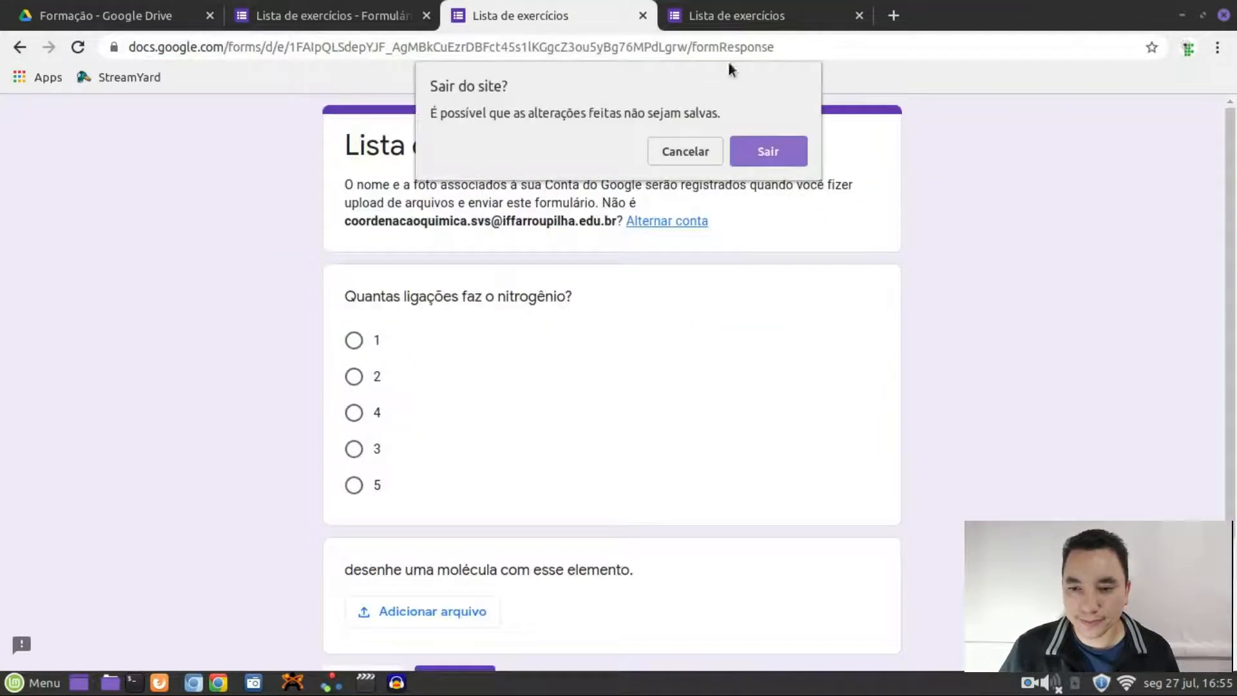
click(756, 155)
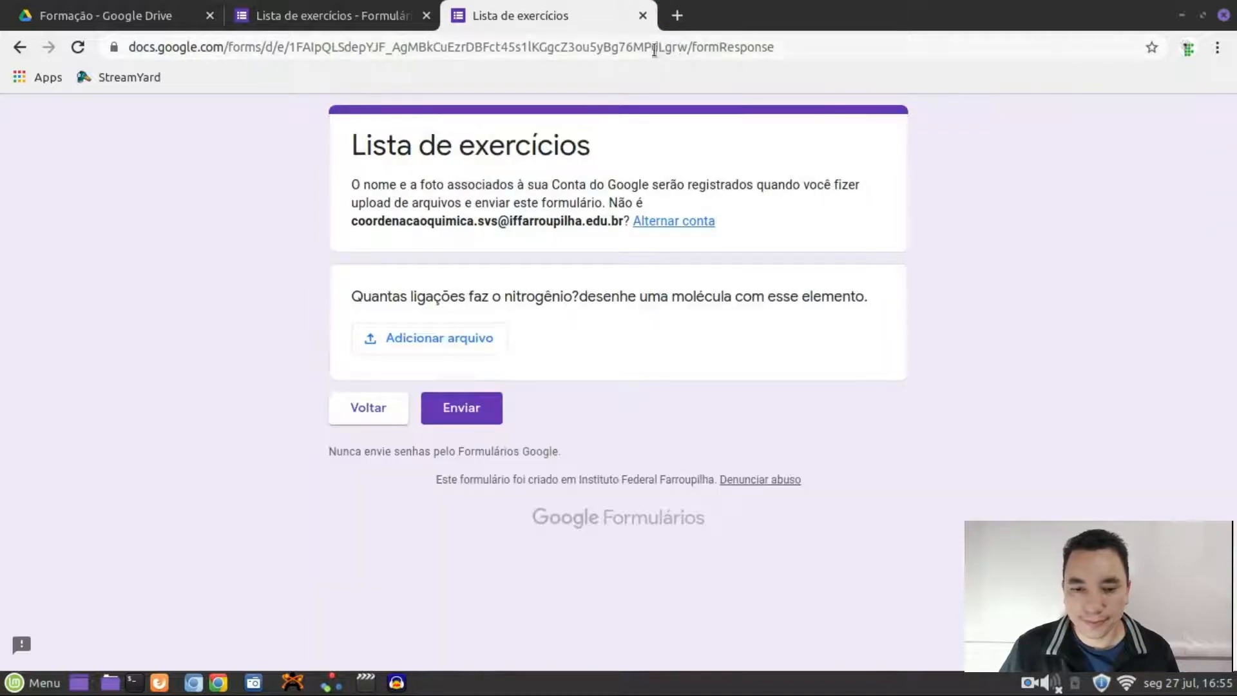
click(643, 15)
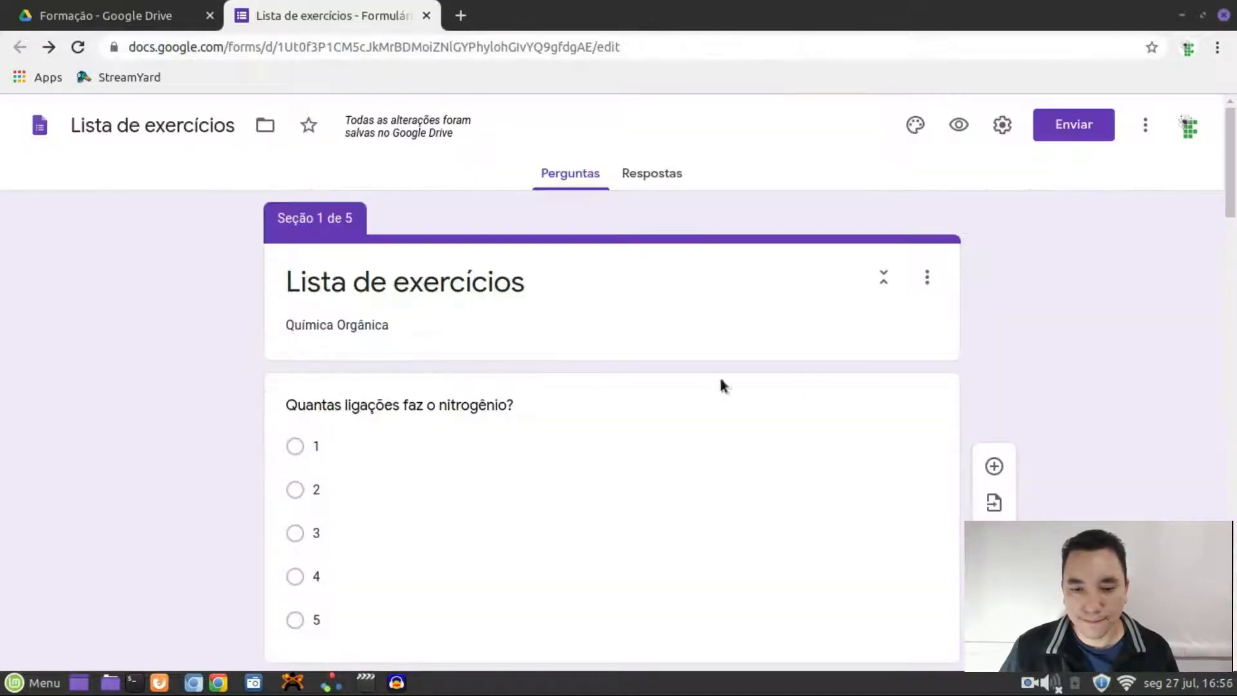
scroll(1073, 373, down, 10)
Add a sixth section with a new question and clear the default section title
scroll(1073, 375, down, 15)
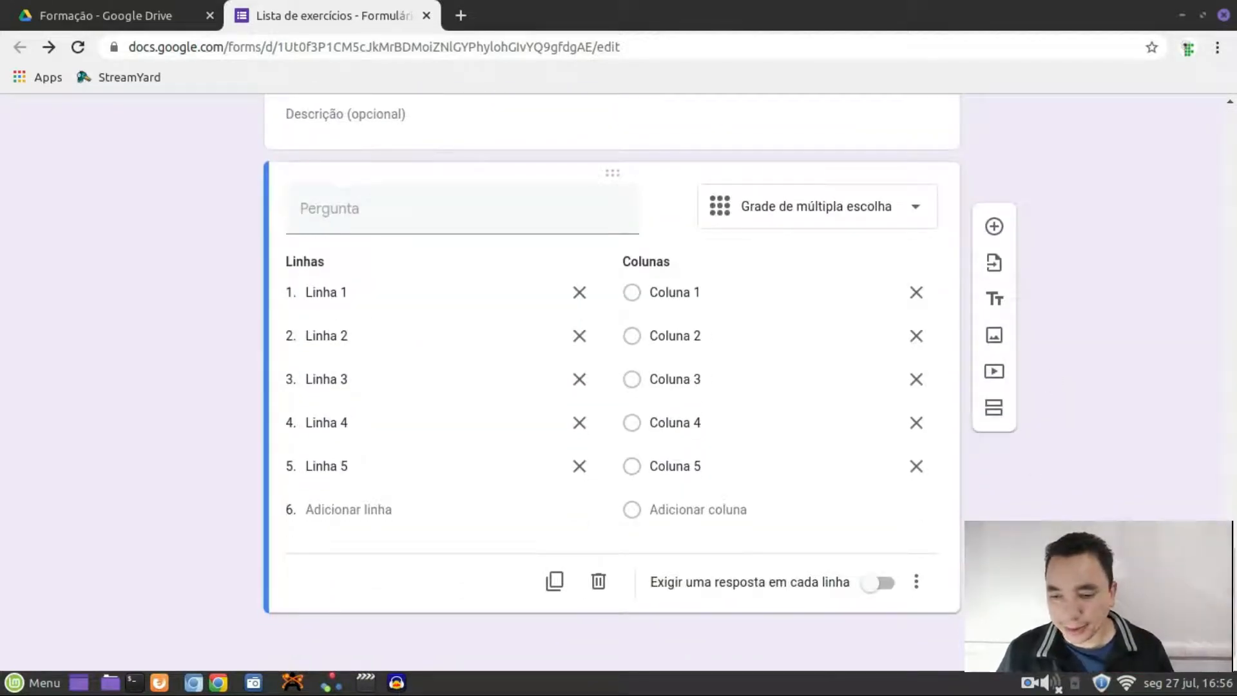
click(994, 416)
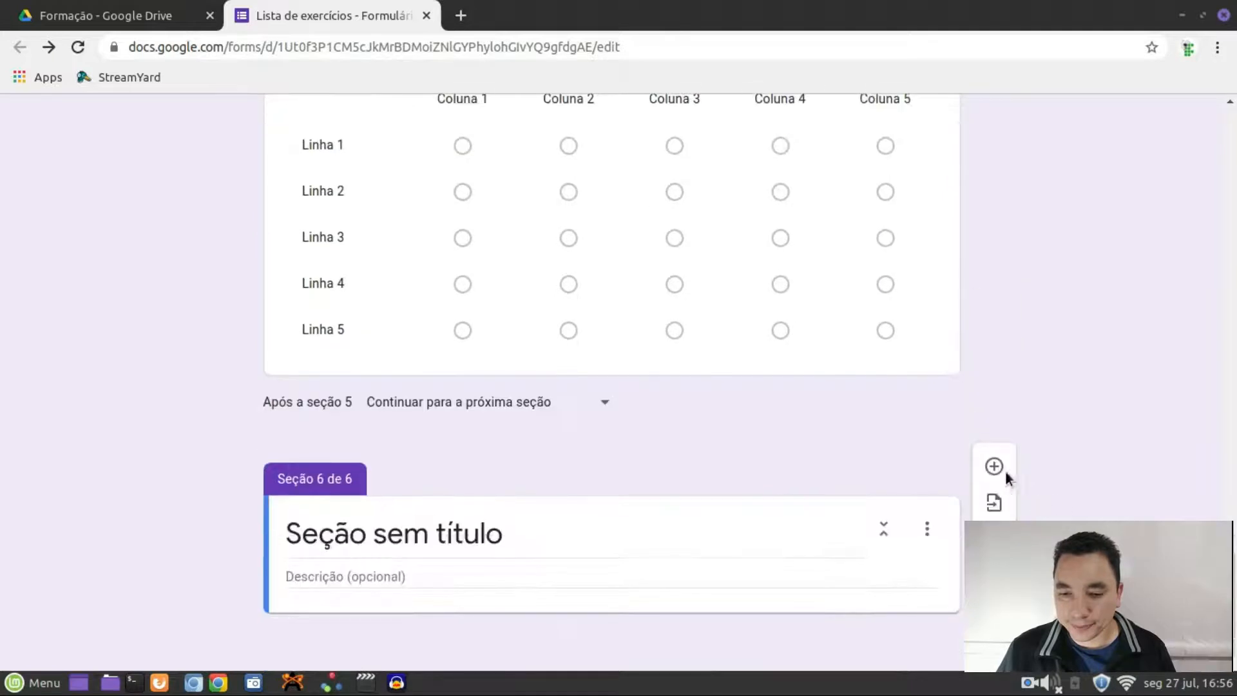
click(994, 466)
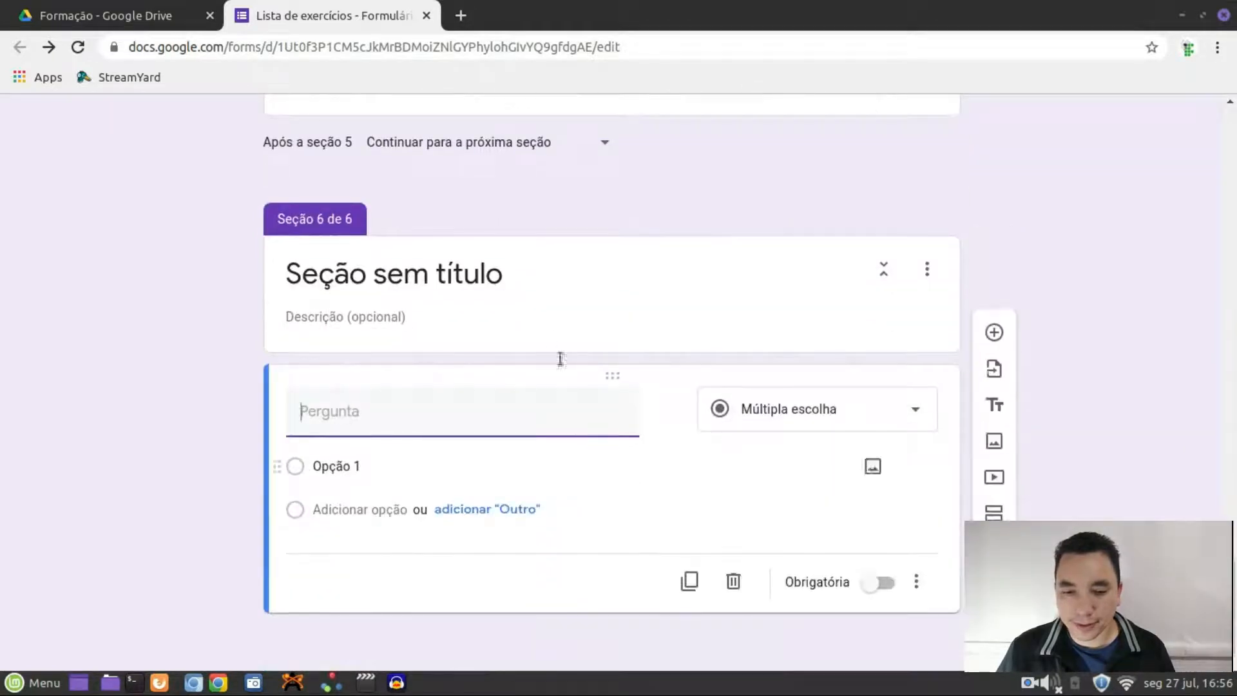
click(523, 280)
key(BackSpace)
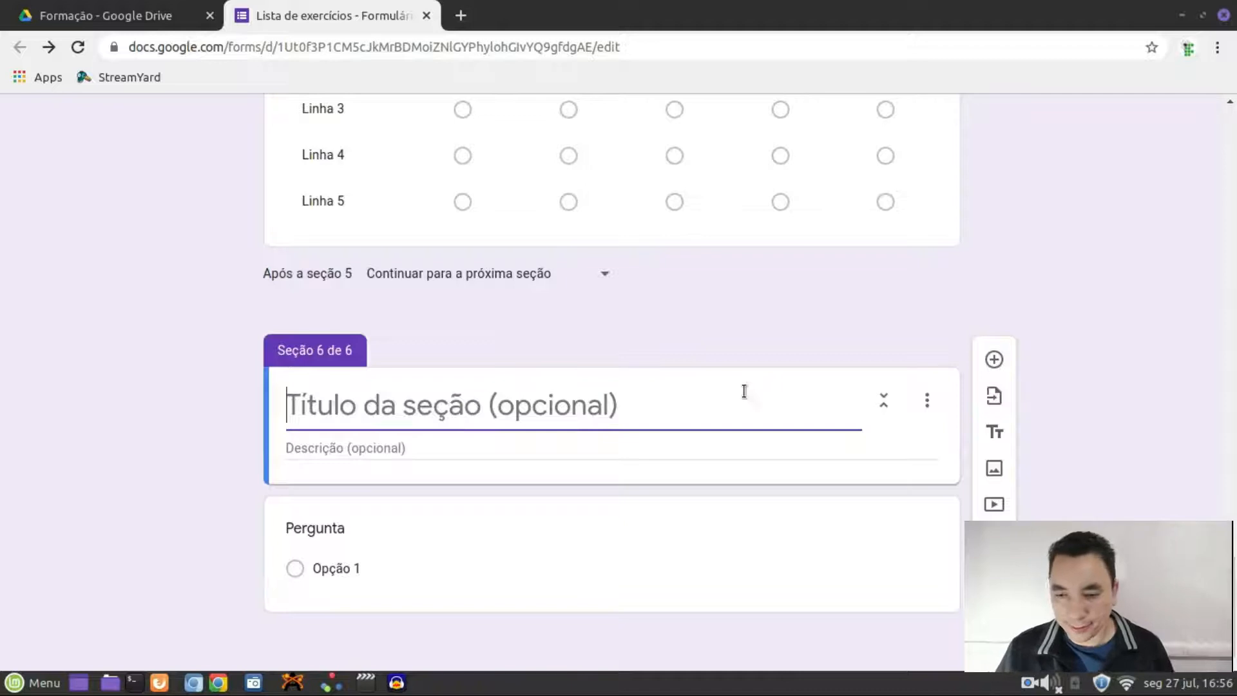
click(616, 546)
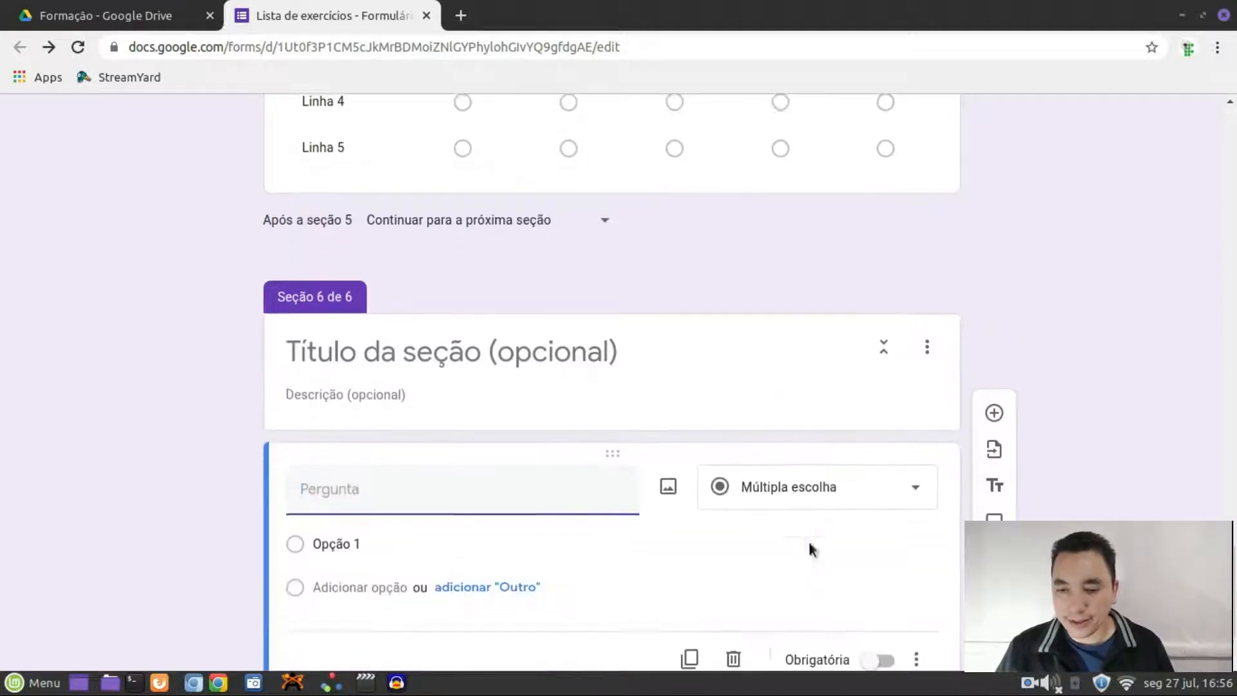
Make the new question a checkbox grid with rows Linha 1 through Linha 4
click(911, 407)
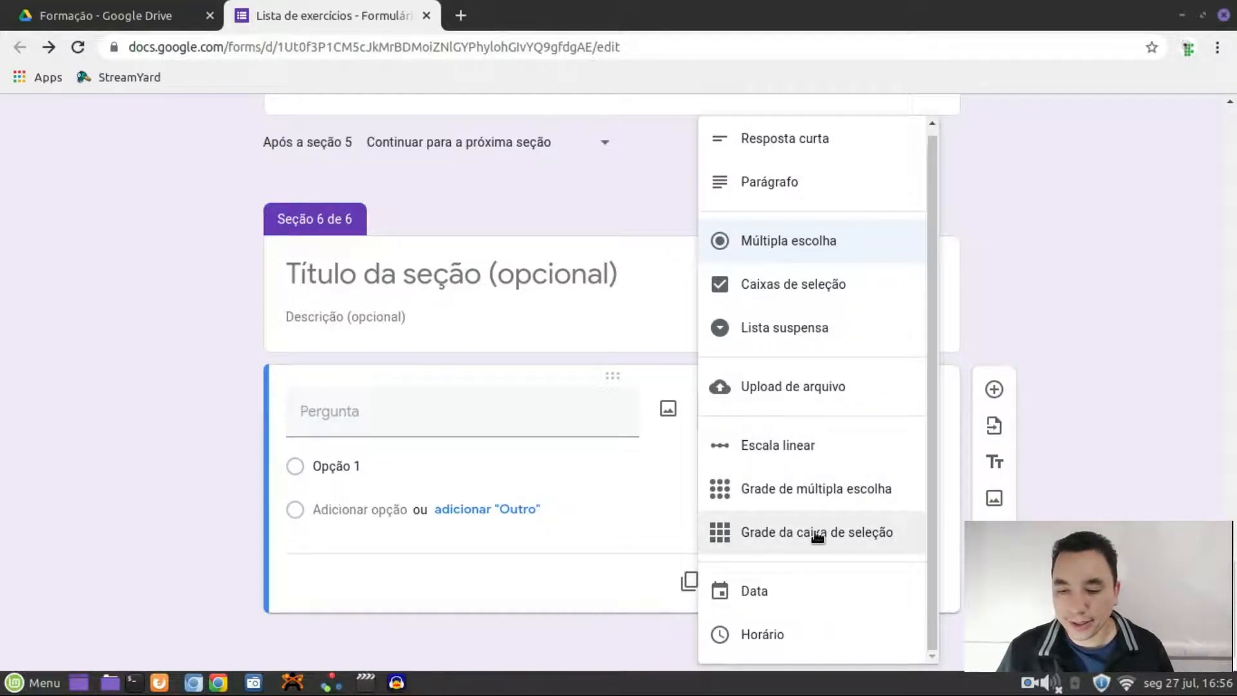
click(868, 535)
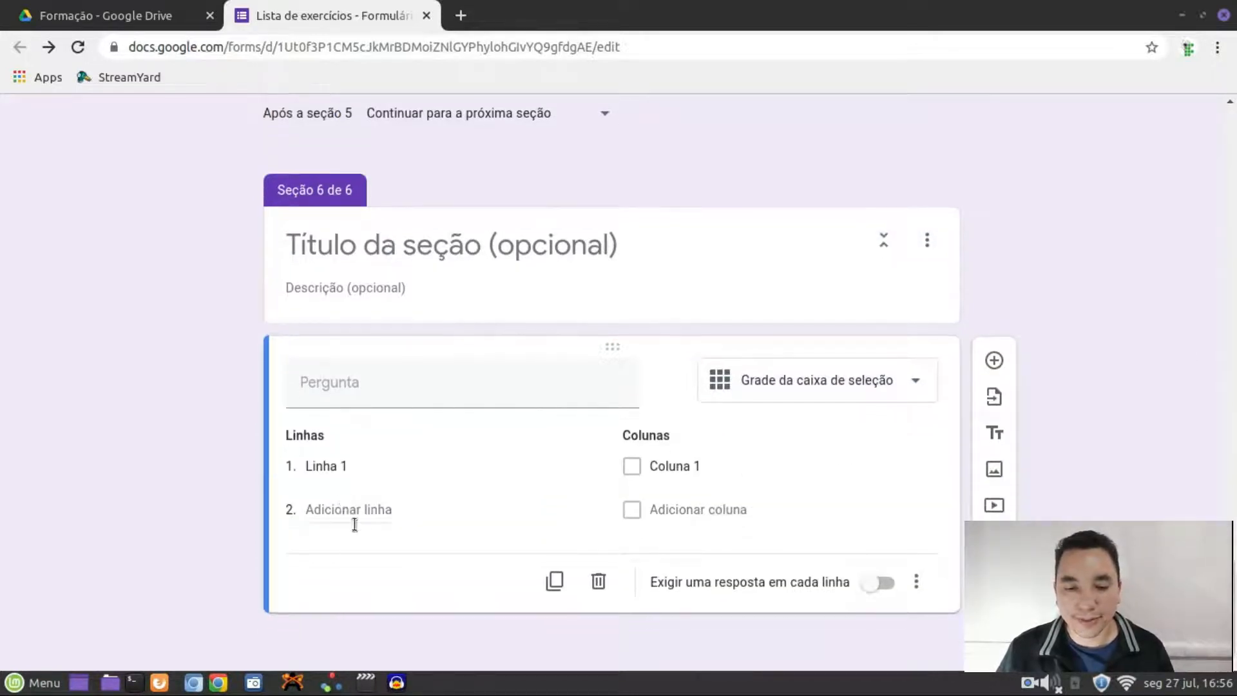
click(355, 524)
click(348, 565)
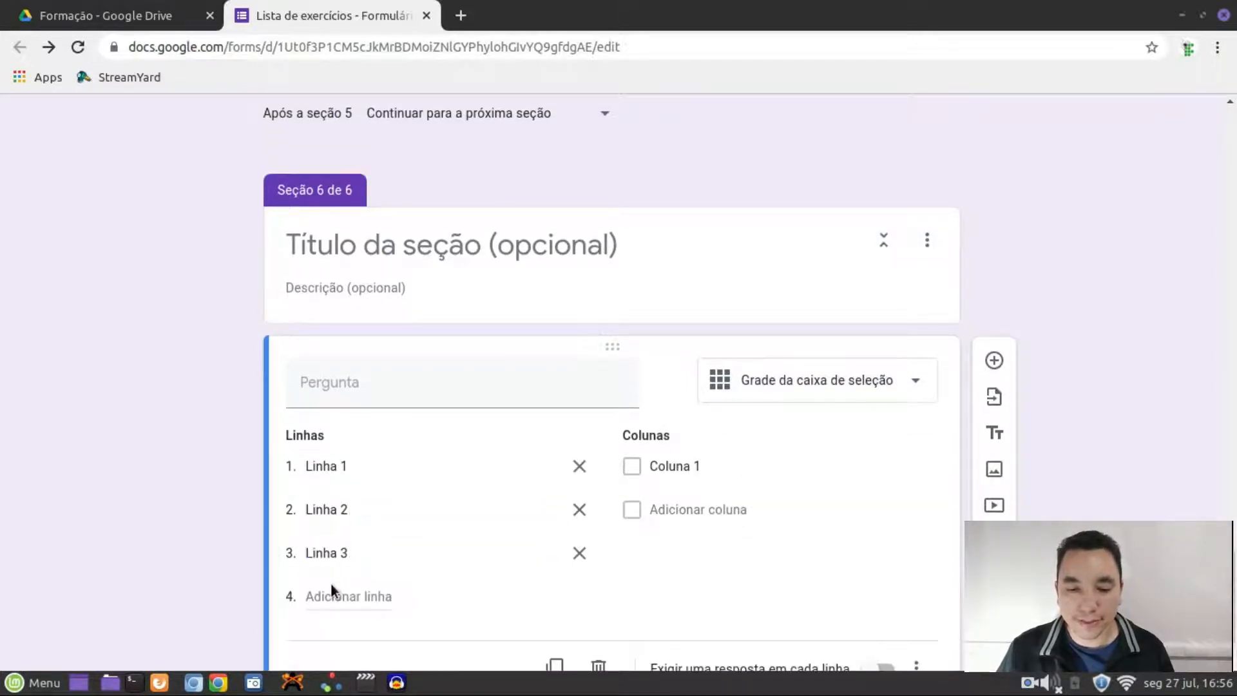
click(342, 598)
Add grid columns Coluna 2, Coluna 3 and Coluna 4
click(722, 515)
scroll(709, 515, down, 2)
key(Return)
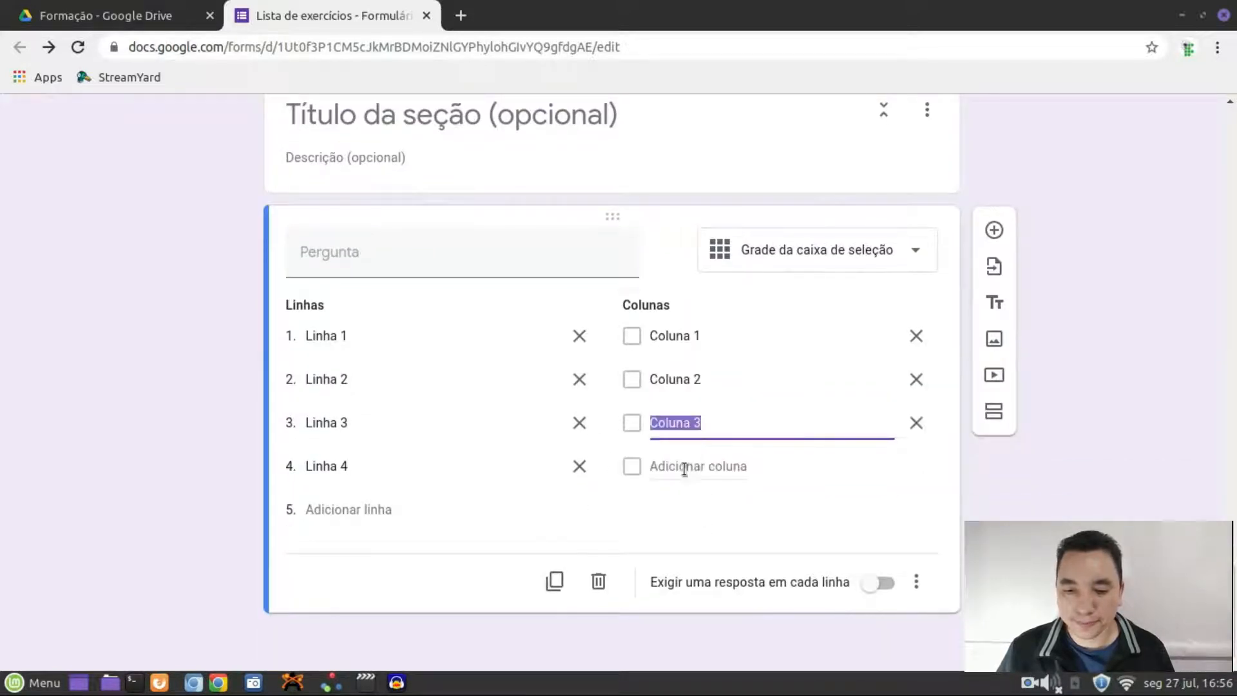
key(Return)
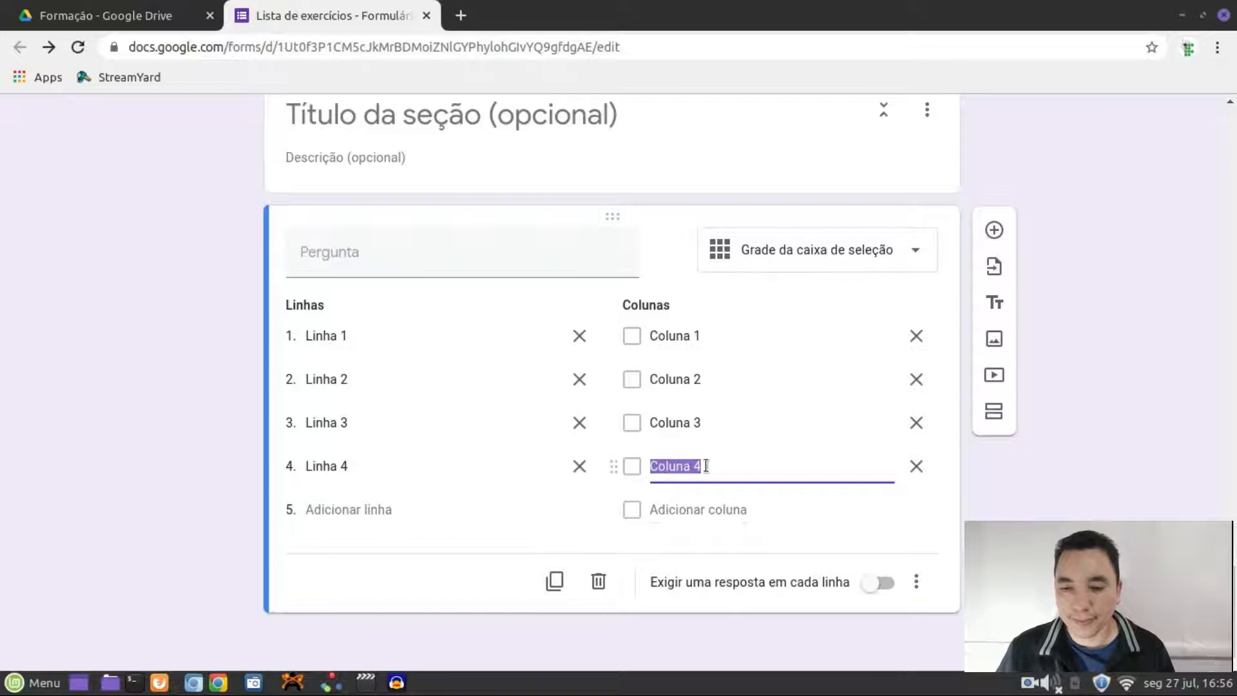
scroll(1111, 397, up, 15)
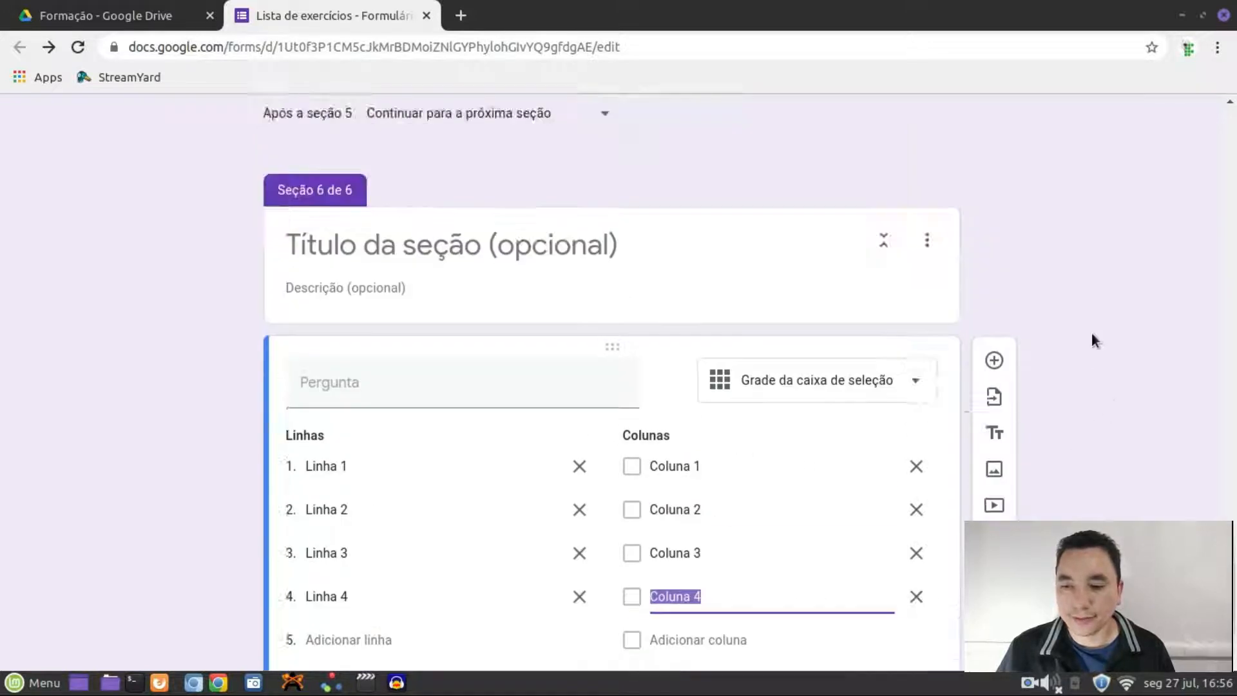
scroll(1060, 325, up, 10)
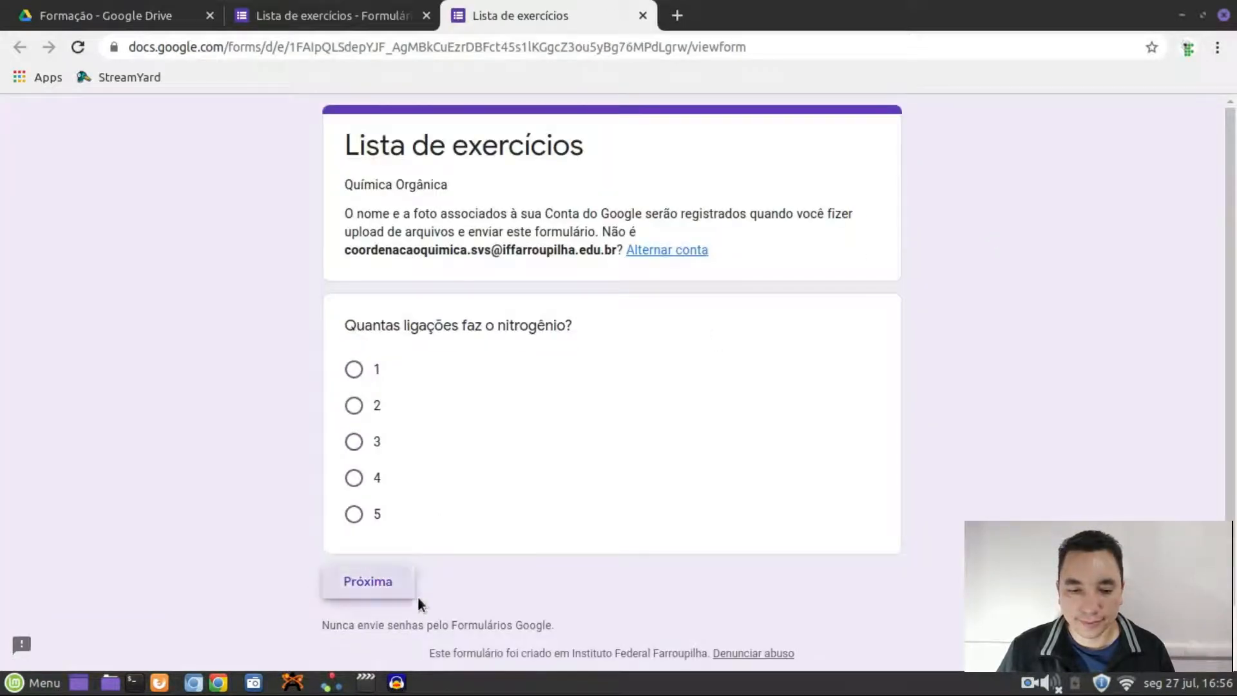
Advance through the preview sections with Próxima until reaching the checkbox grid
click(405, 589)
click(456, 430)
click(467, 538)
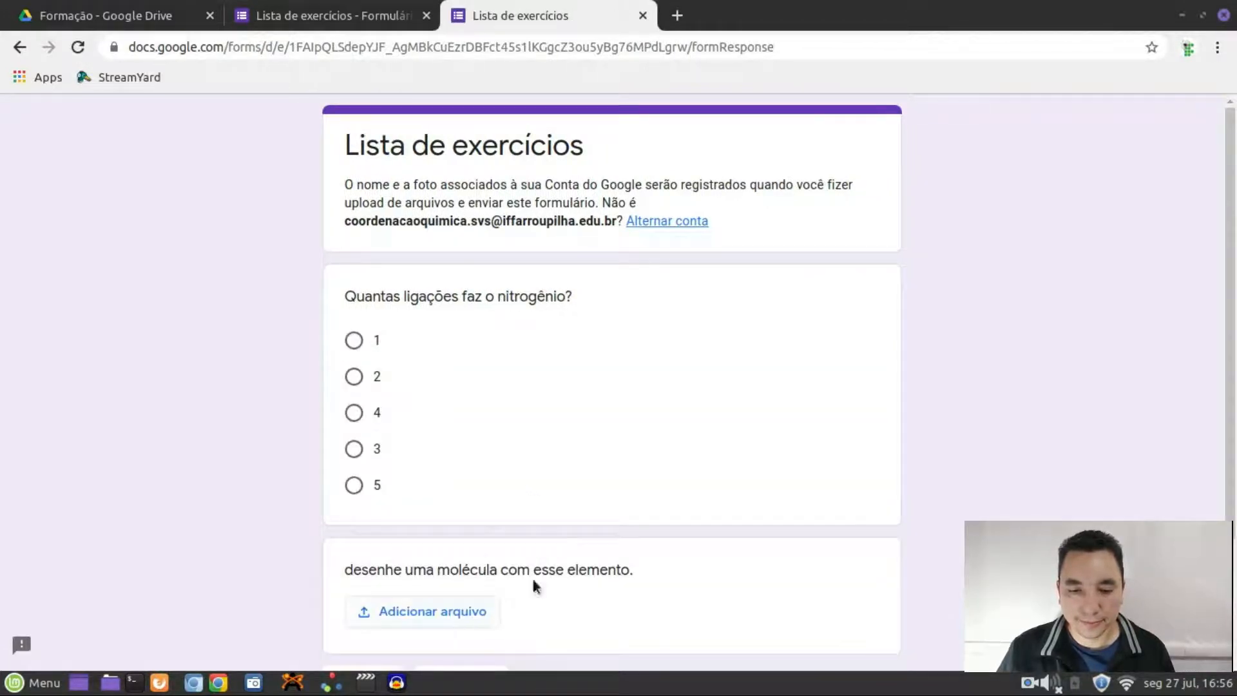
scroll(532, 578, down, 3)
click(461, 522)
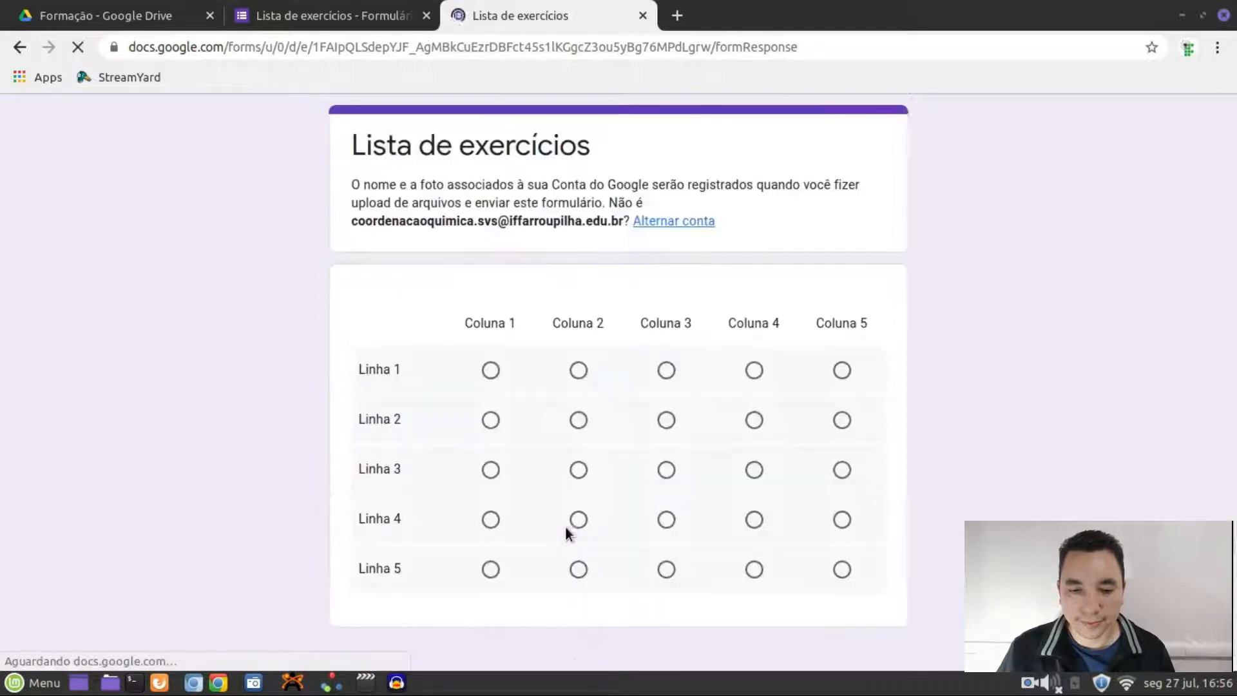
scroll(559, 526, down, 2)
click(447, 525)
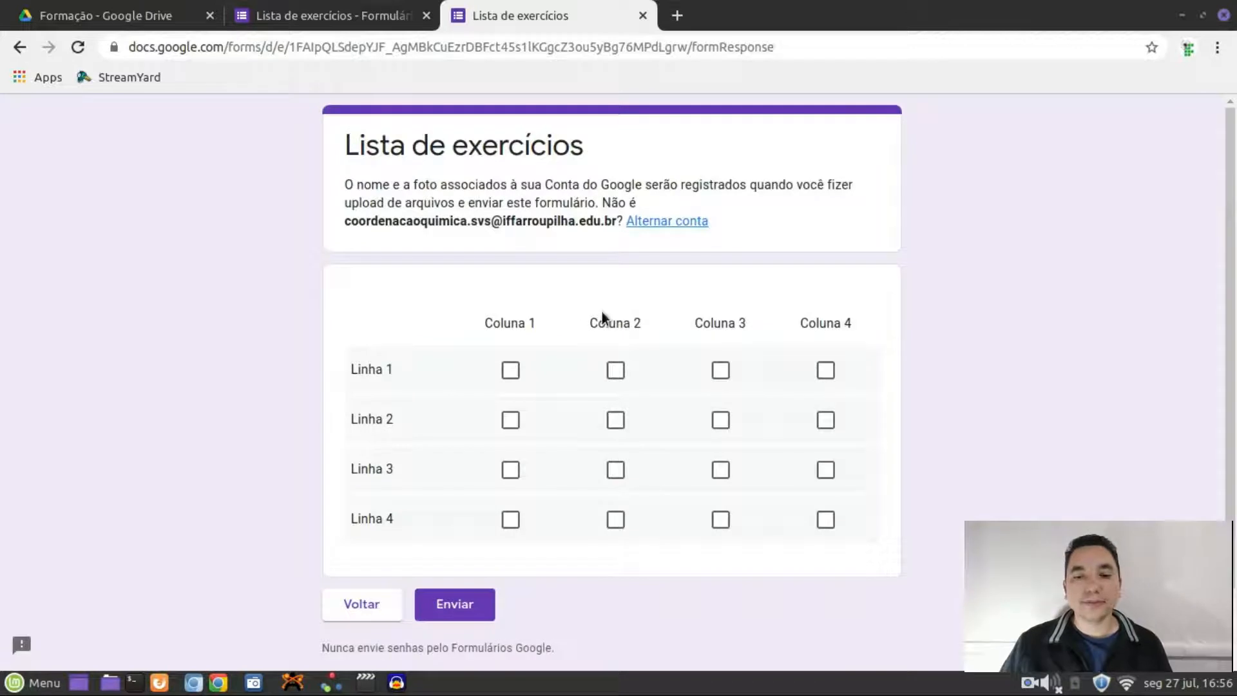
Tick all four columns for Linha 1 and Linha 2 in the checkbox grid
click(506, 376)
click(615, 374)
click(720, 373)
click(824, 370)
click(826, 422)
click(718, 423)
click(613, 424)
click(510, 424)
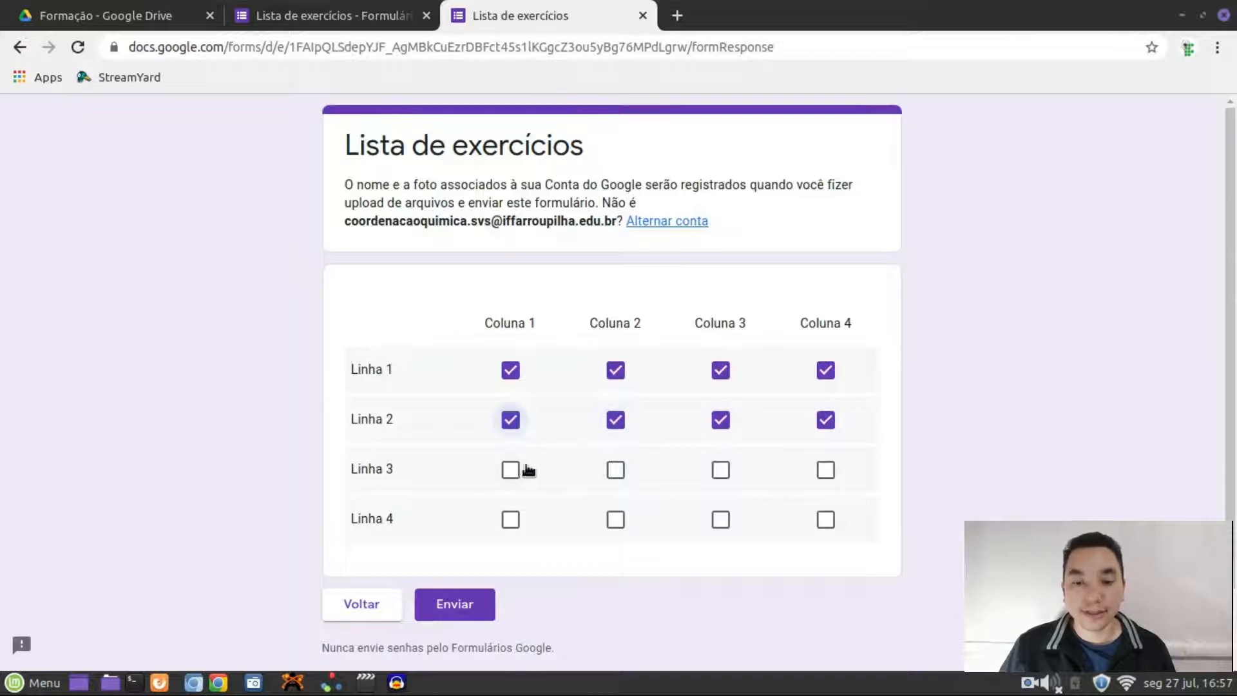
Go back to the radio grid, answer Coluna 2 for both rows, then leave the preview
click(385, 608)
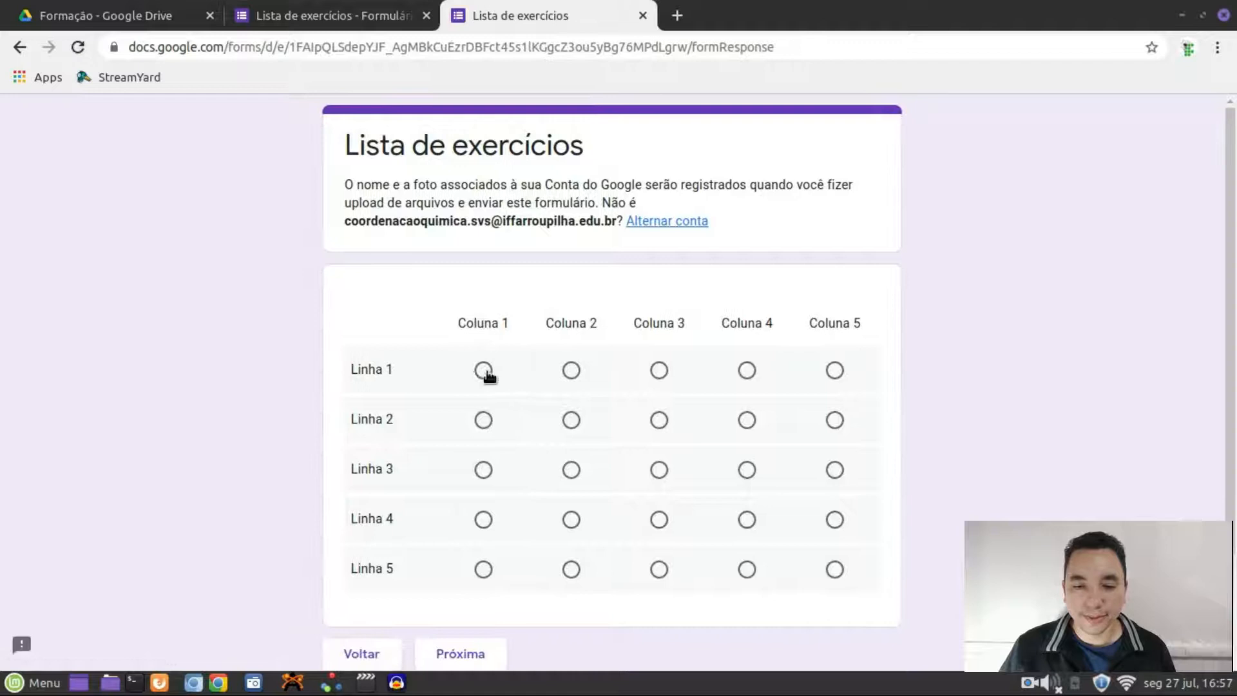
click(485, 371)
click(484, 421)
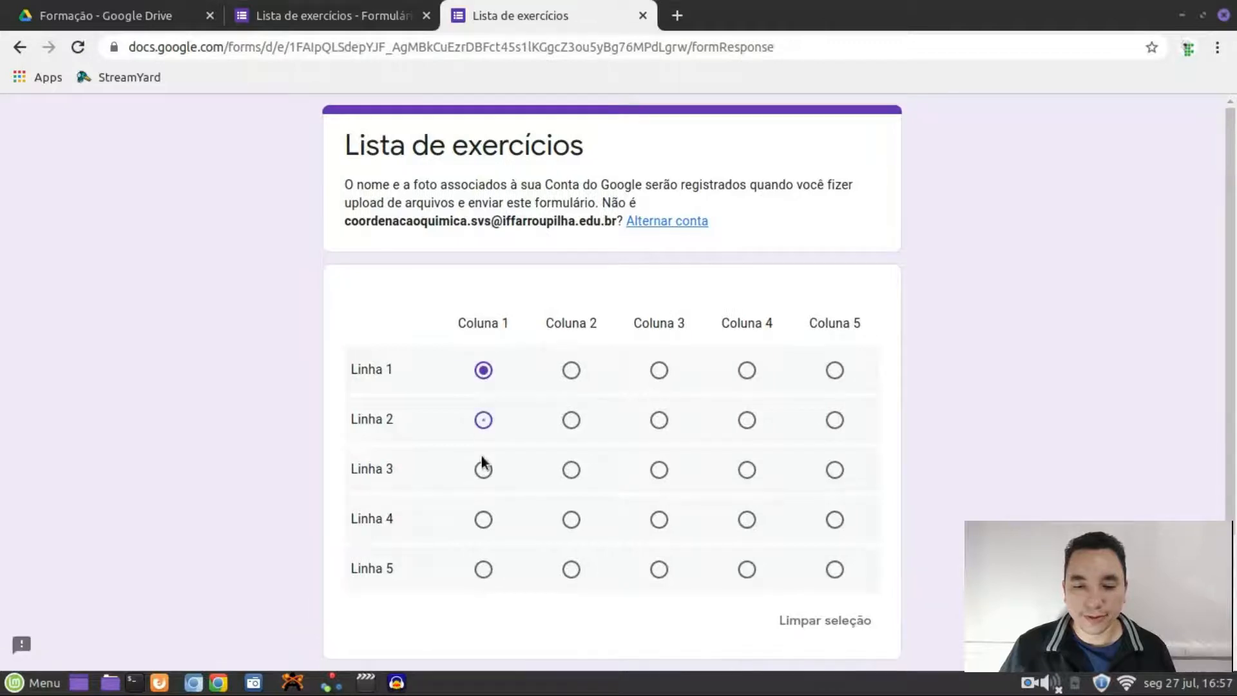
click(572, 420)
click(578, 371)
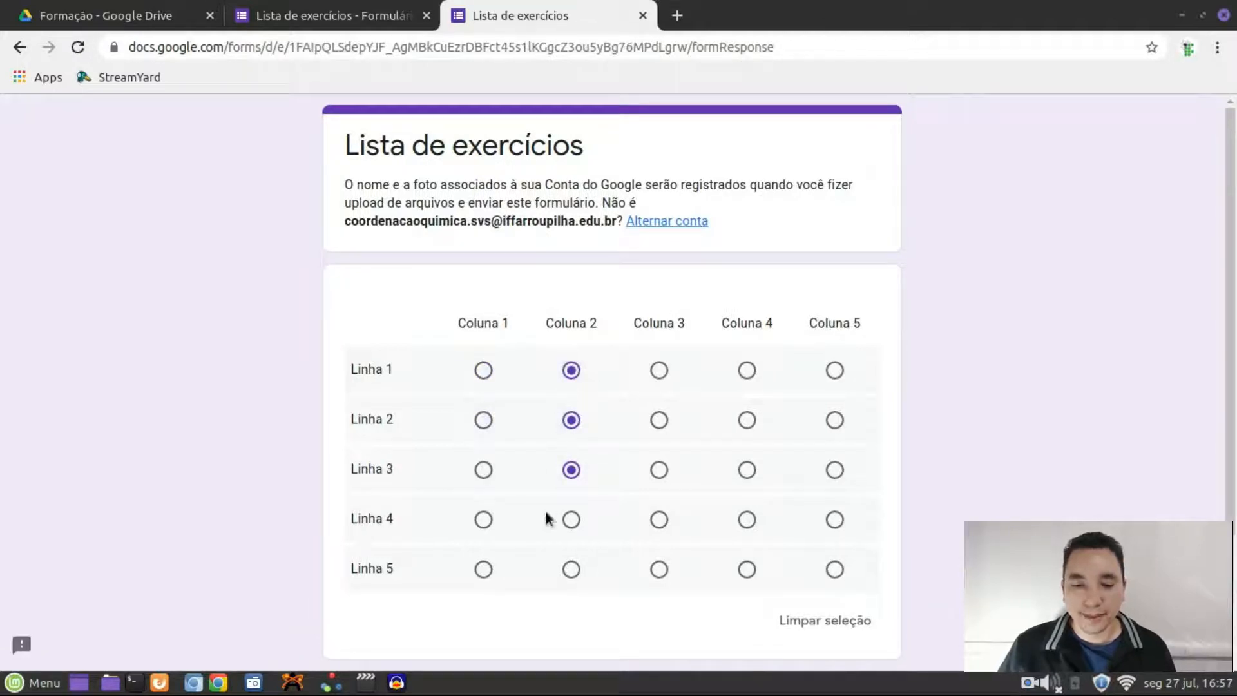
scroll(547, 512, down, 3)
scroll(515, 506, up, 3)
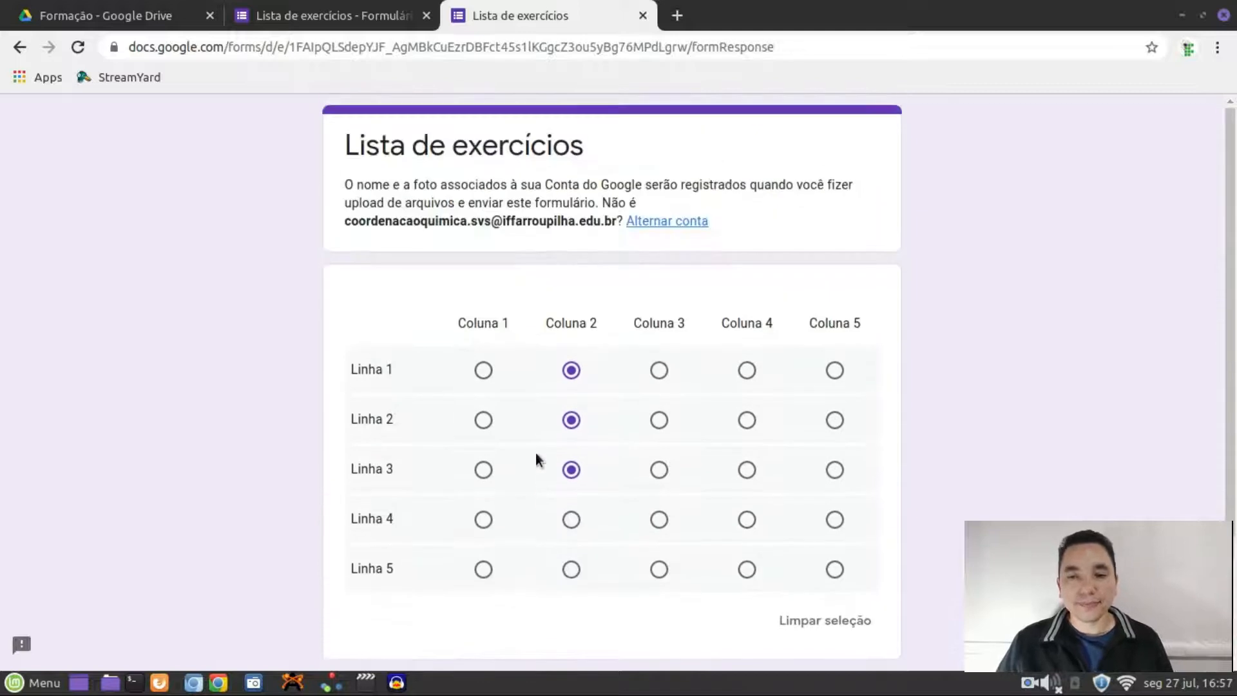
click(643, 15)
click(768, 153)
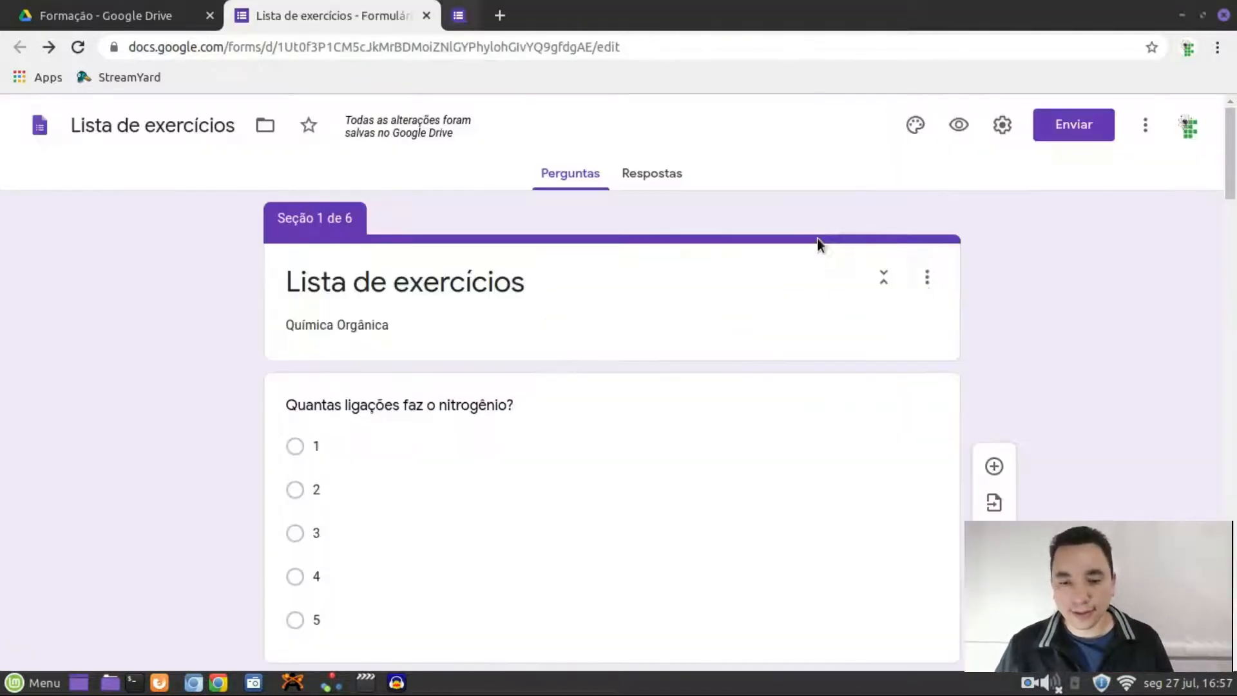
scroll(928, 356, down, 2)
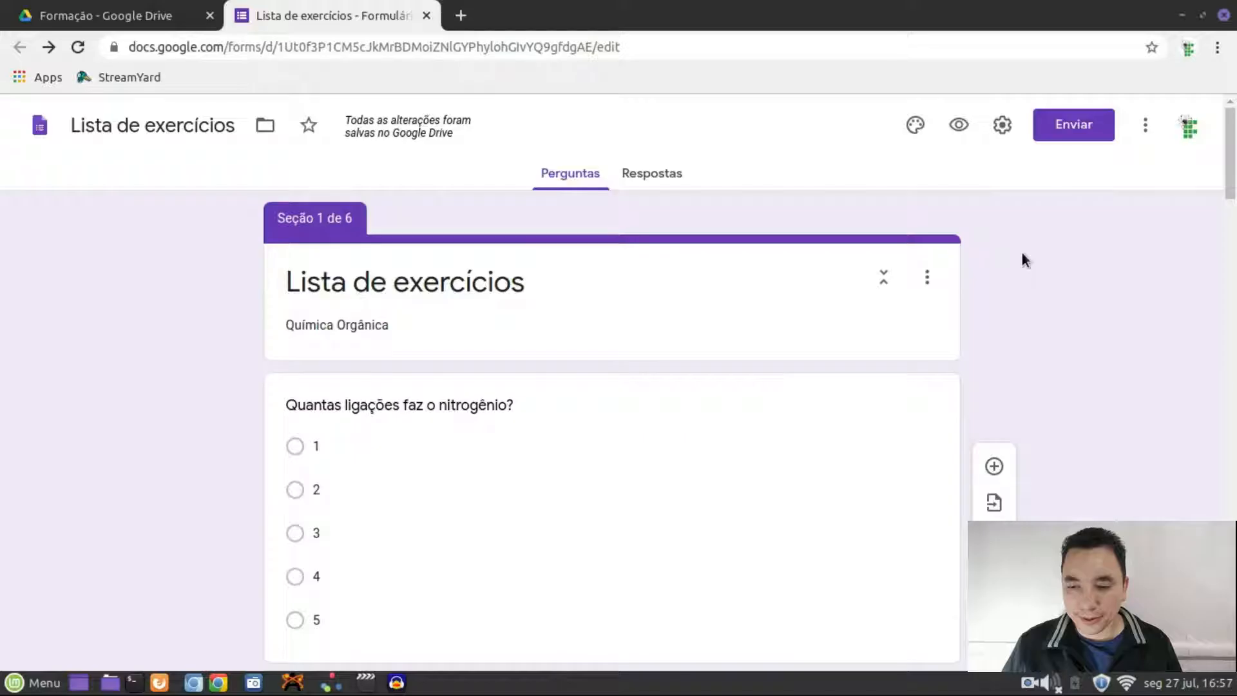
scroll(1019, 260, down, 5)
scroll(1019, 260, up, 6)
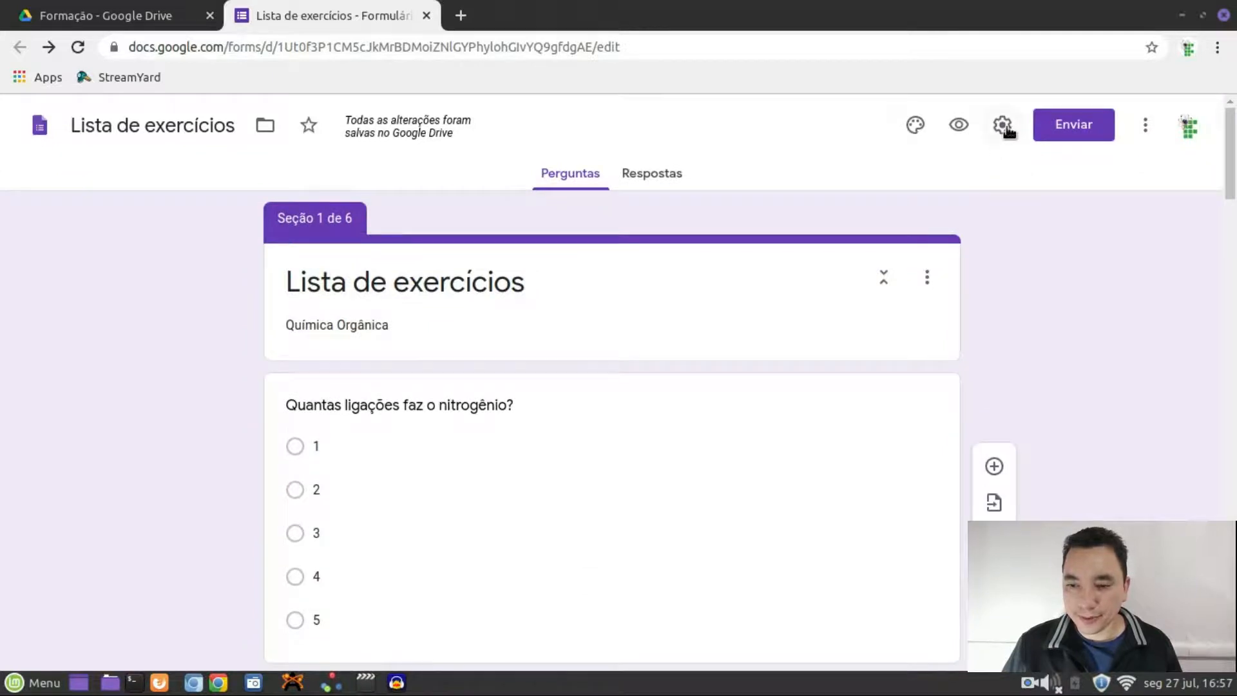
Enable Mostrar barra de progresso under Apresentação settings, save, and preview the form
click(1004, 129)
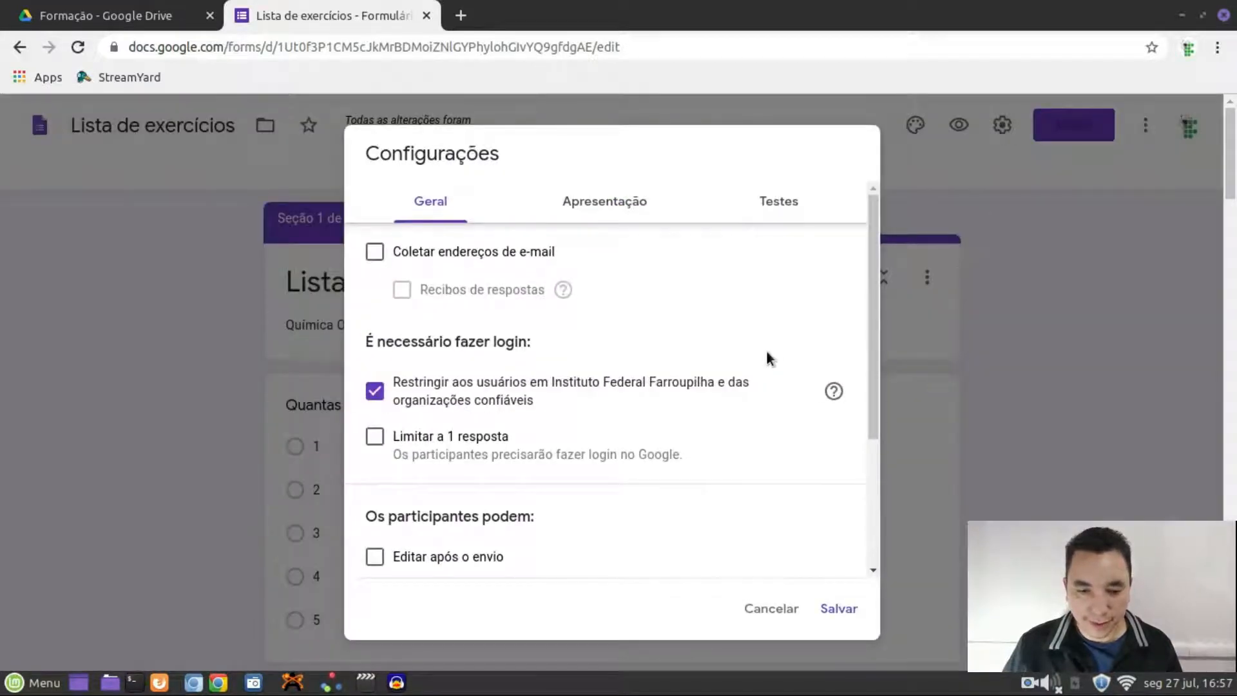
scroll(725, 344, down, 3)
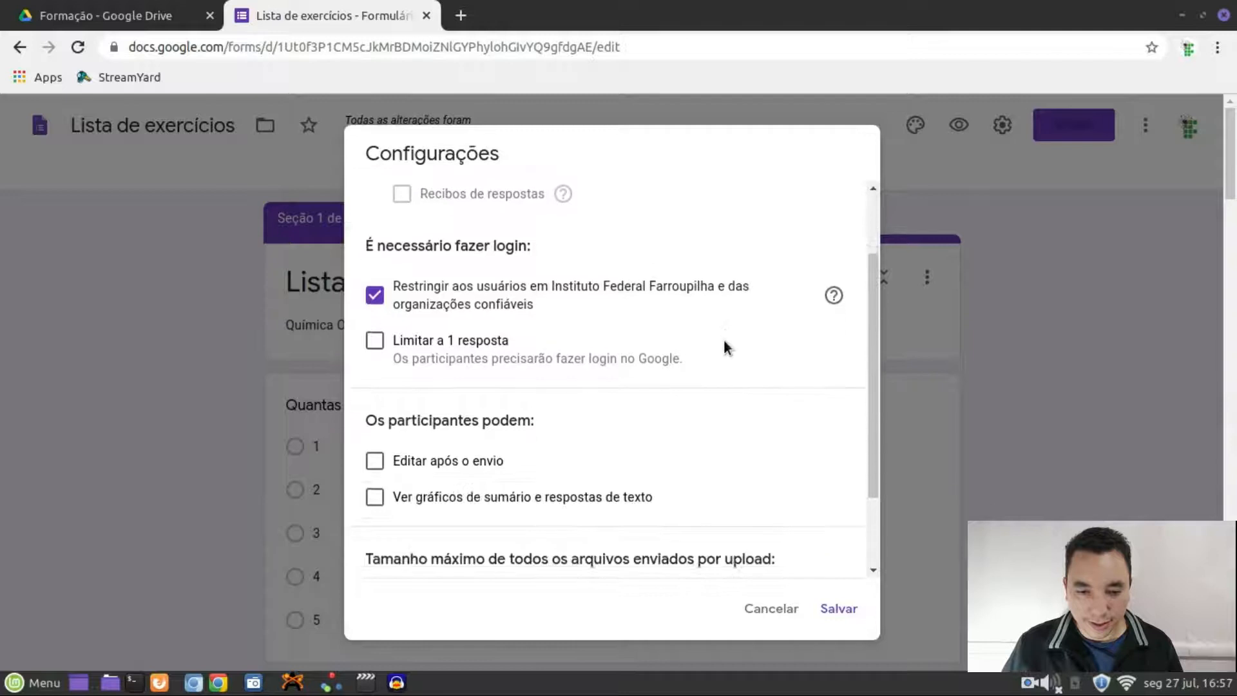
scroll(724, 342, down, 2)
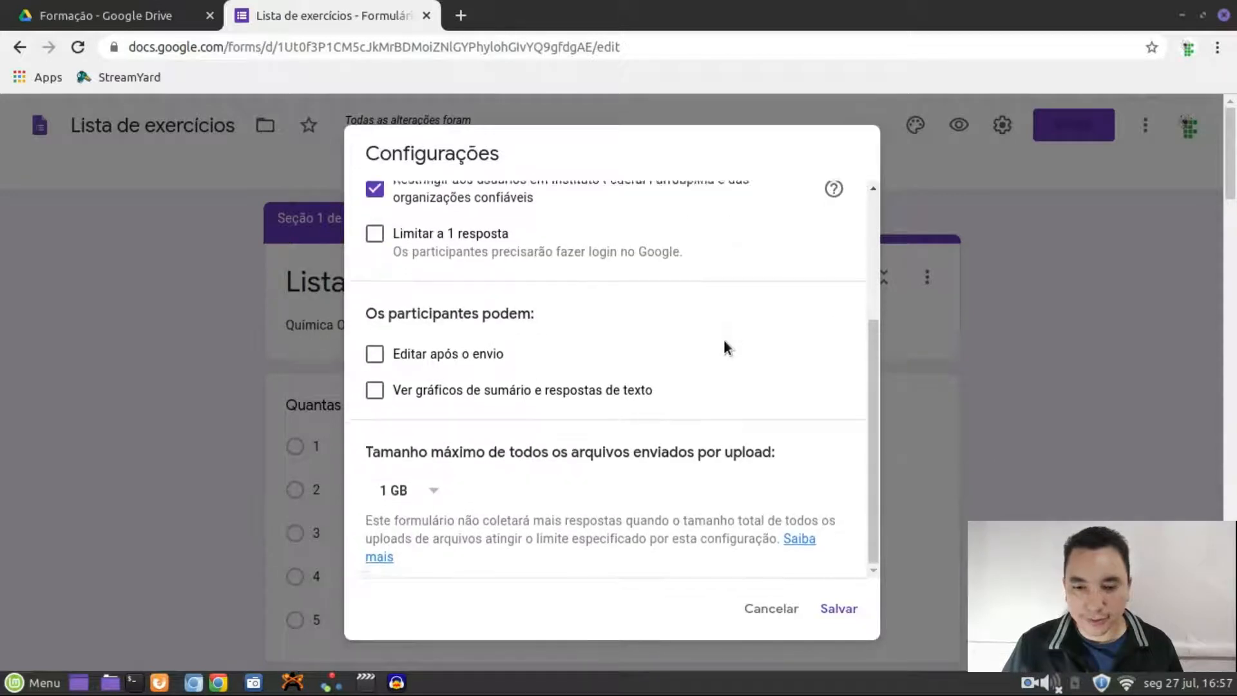
scroll(724, 348, up, 5)
click(577, 207)
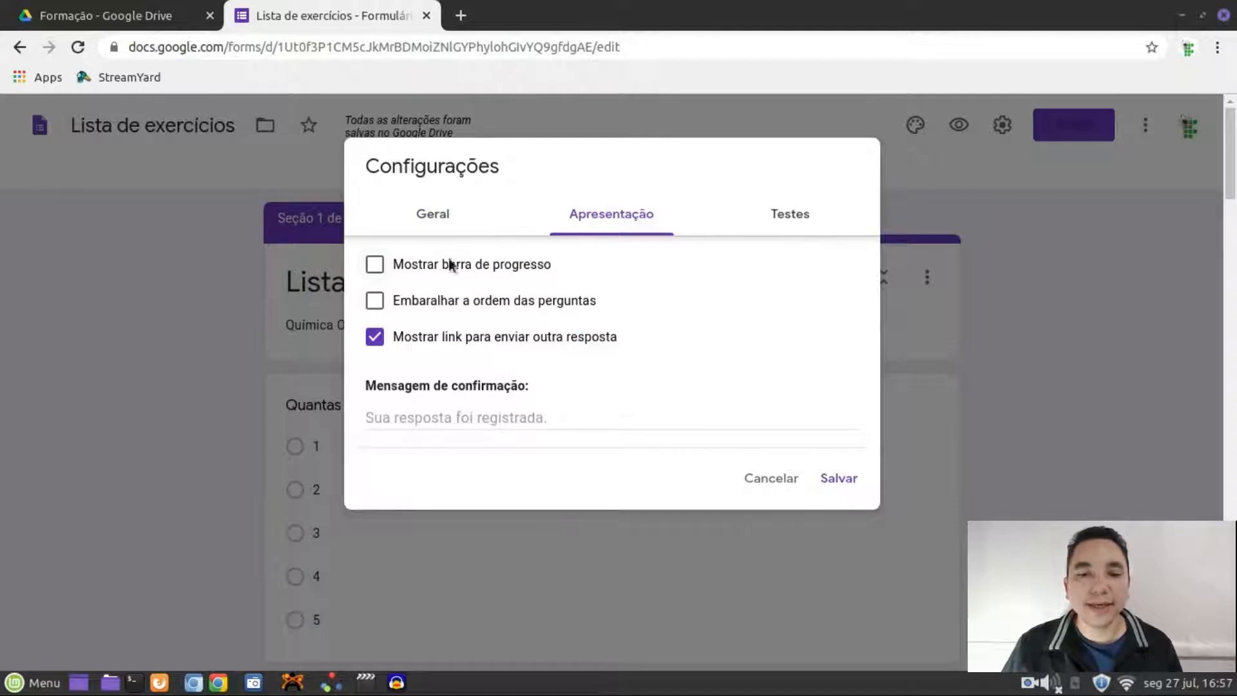
click(376, 267)
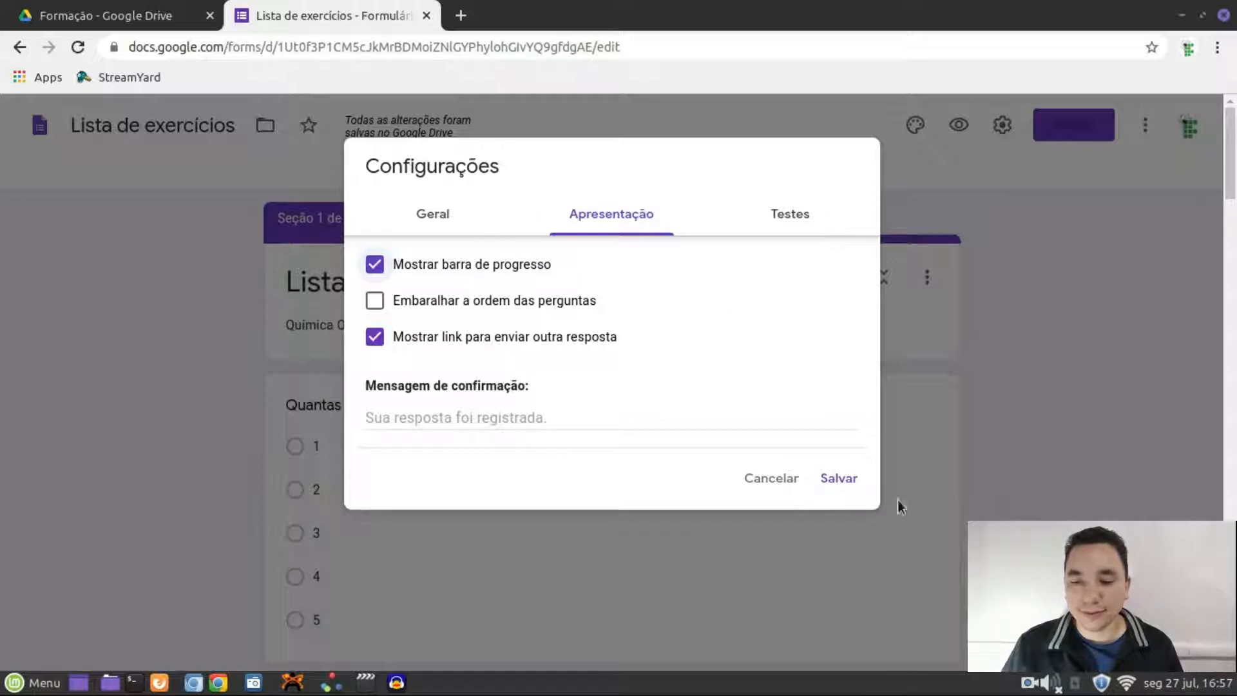
click(839, 480)
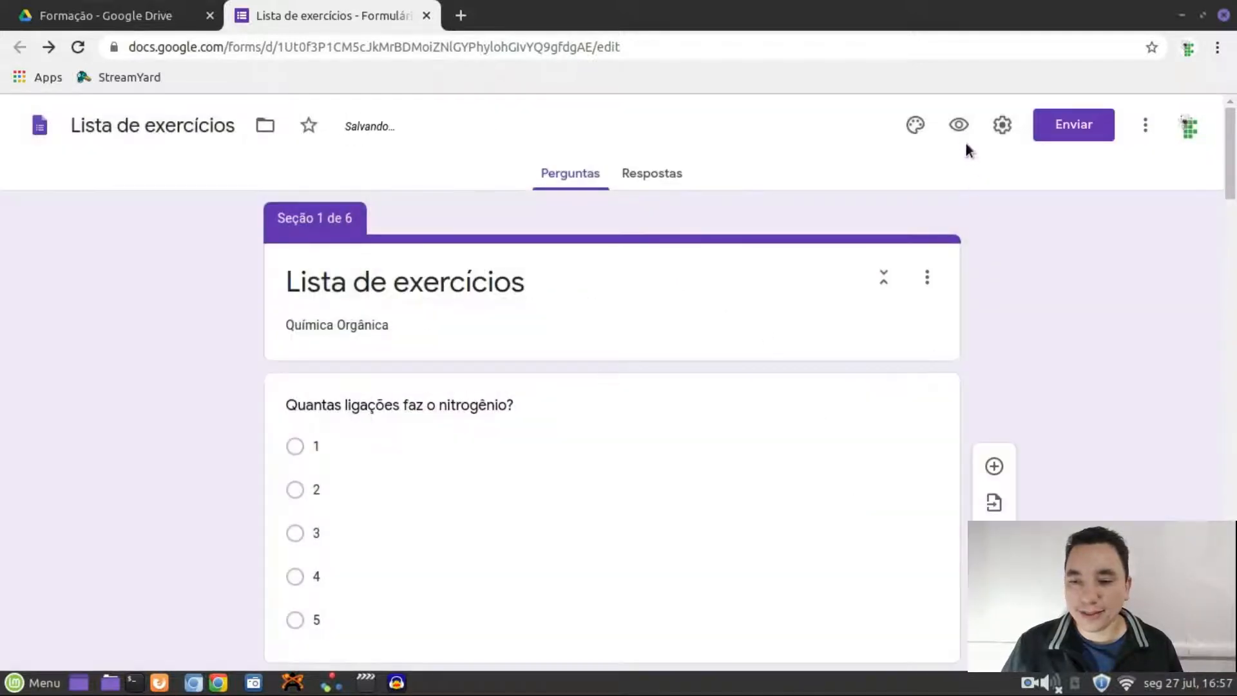
click(958, 125)
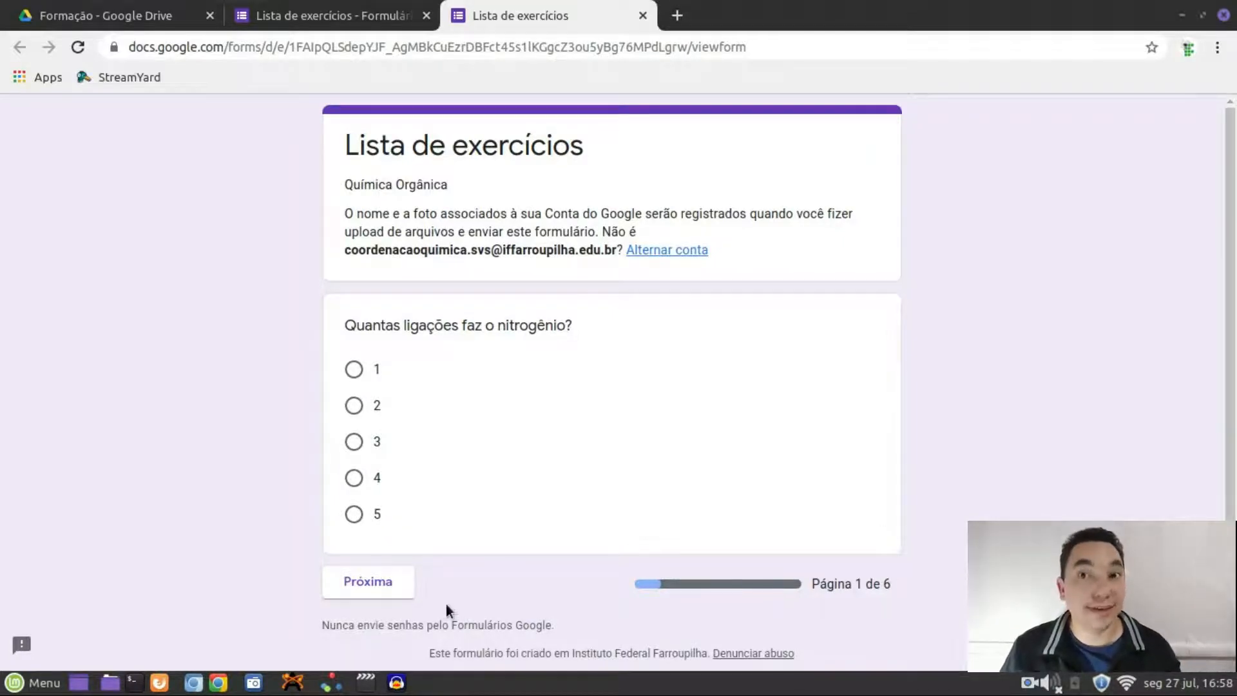
click(359, 578)
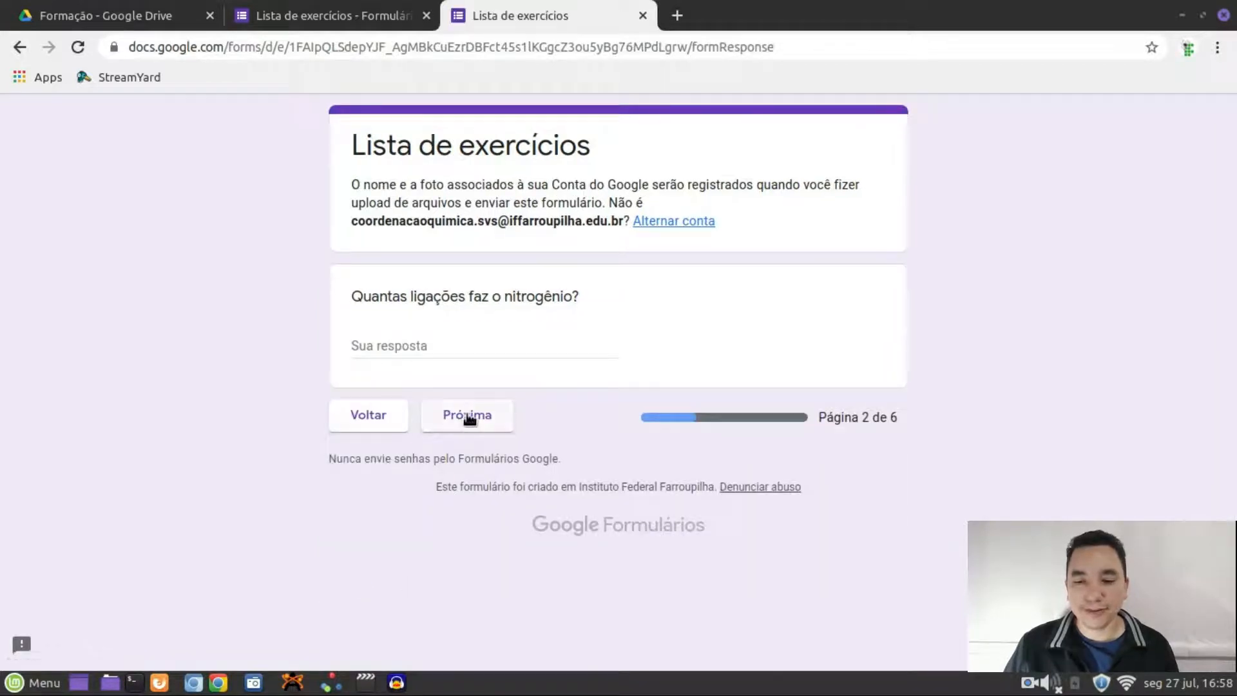
click(469, 417)
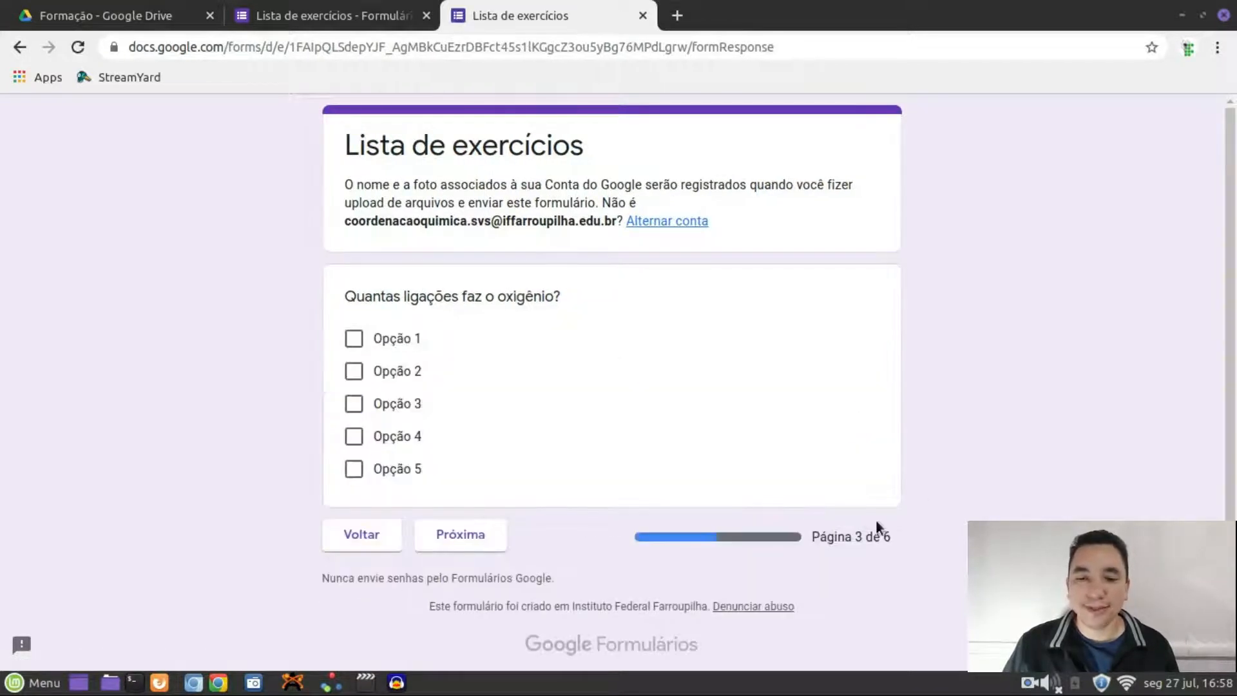
click(641, 16)
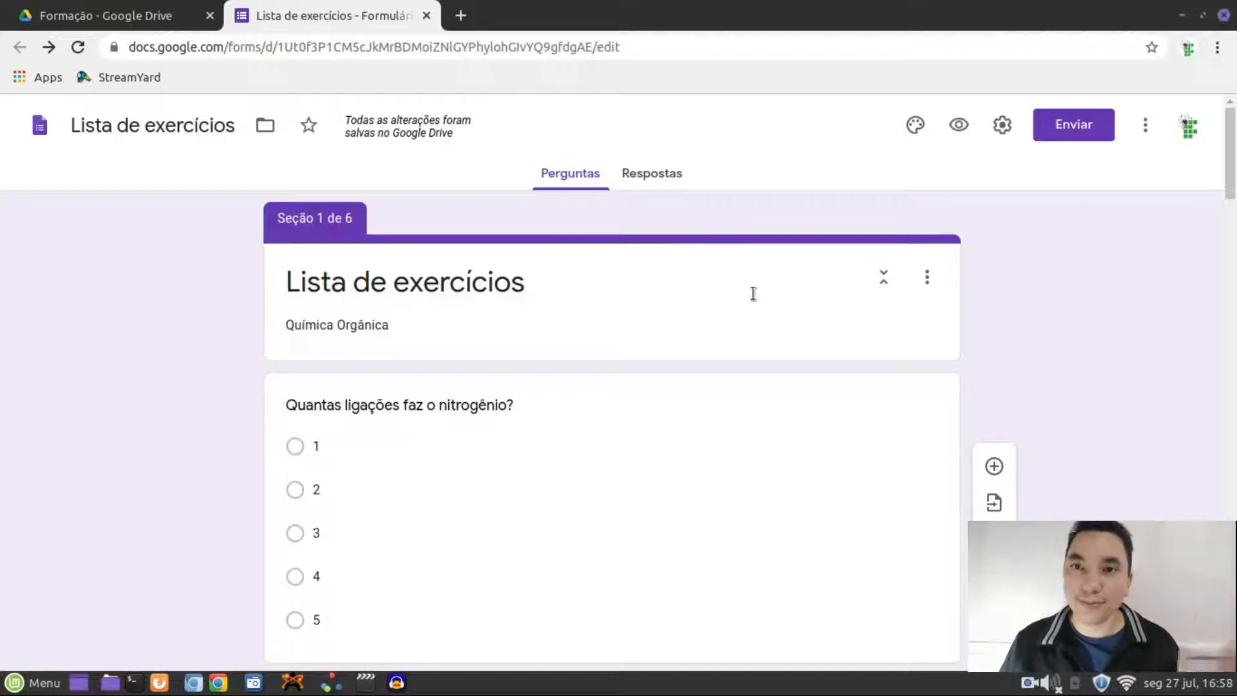
Switch on Obrigatória for the section 1 nitrogen-bonds question
scroll(674, 314, down, 6)
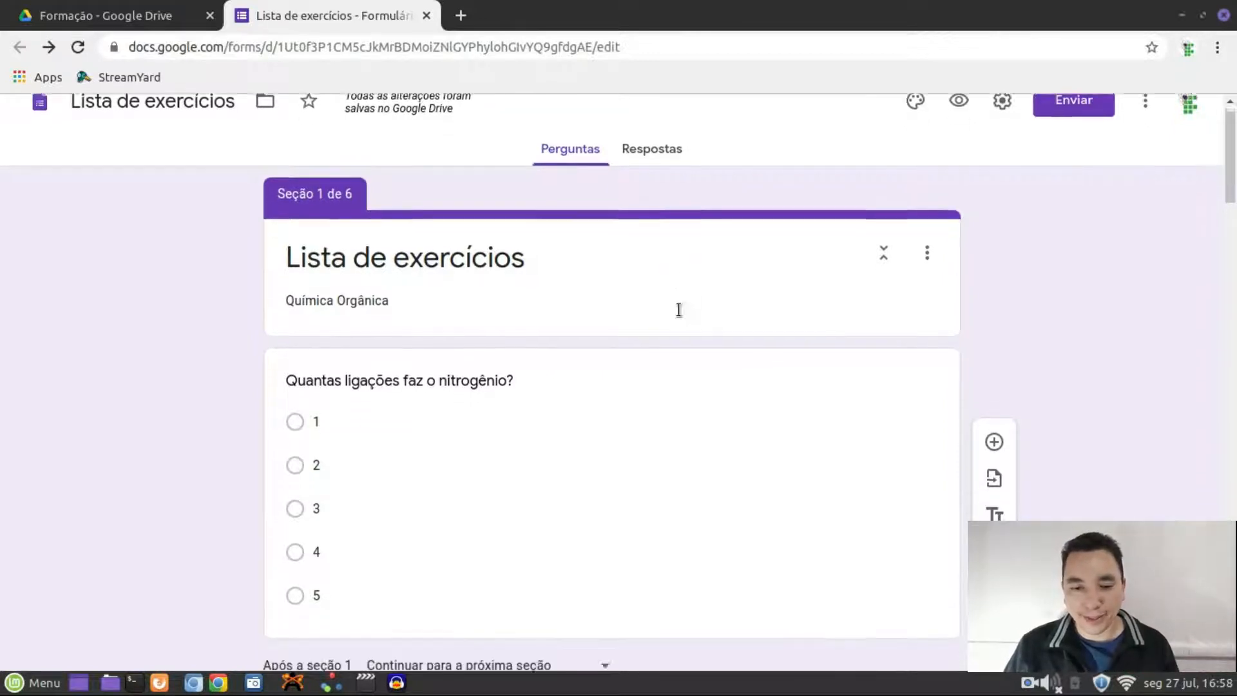
scroll(675, 316, up, 4)
scroll(675, 320, up, 2)
scroll(674, 320, down, 6)
scroll(674, 322, up, 3)
scroll(673, 322, up, 3)
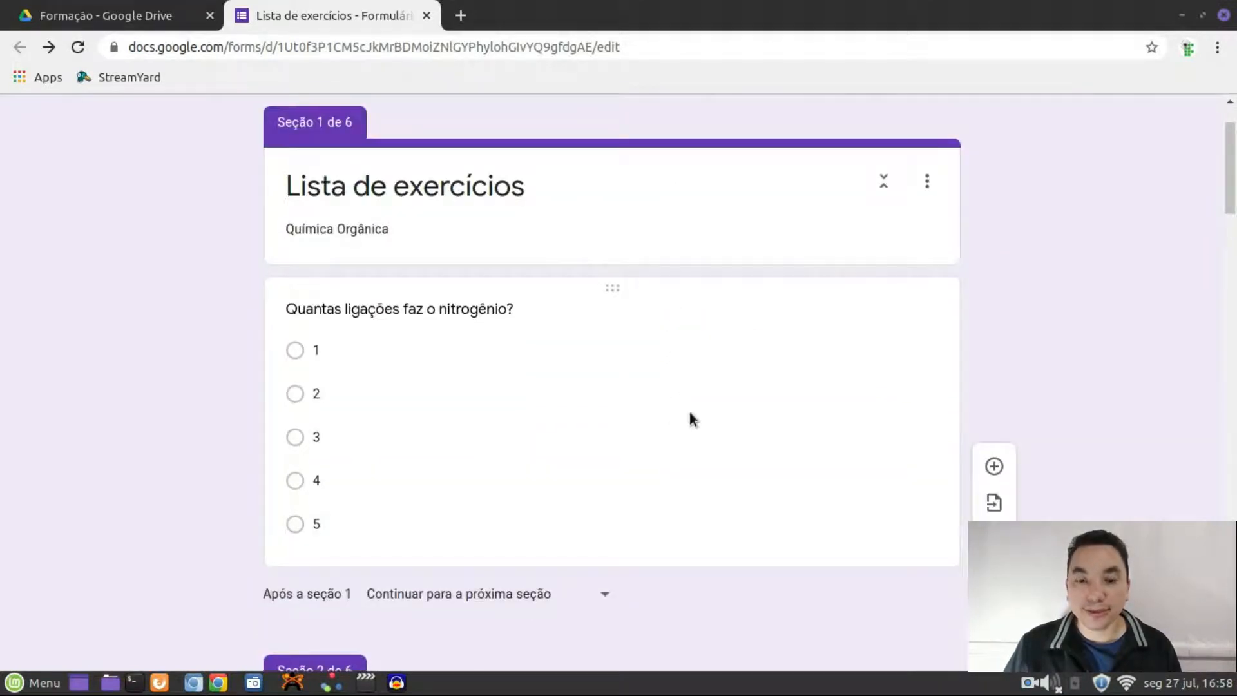
click(670, 419)
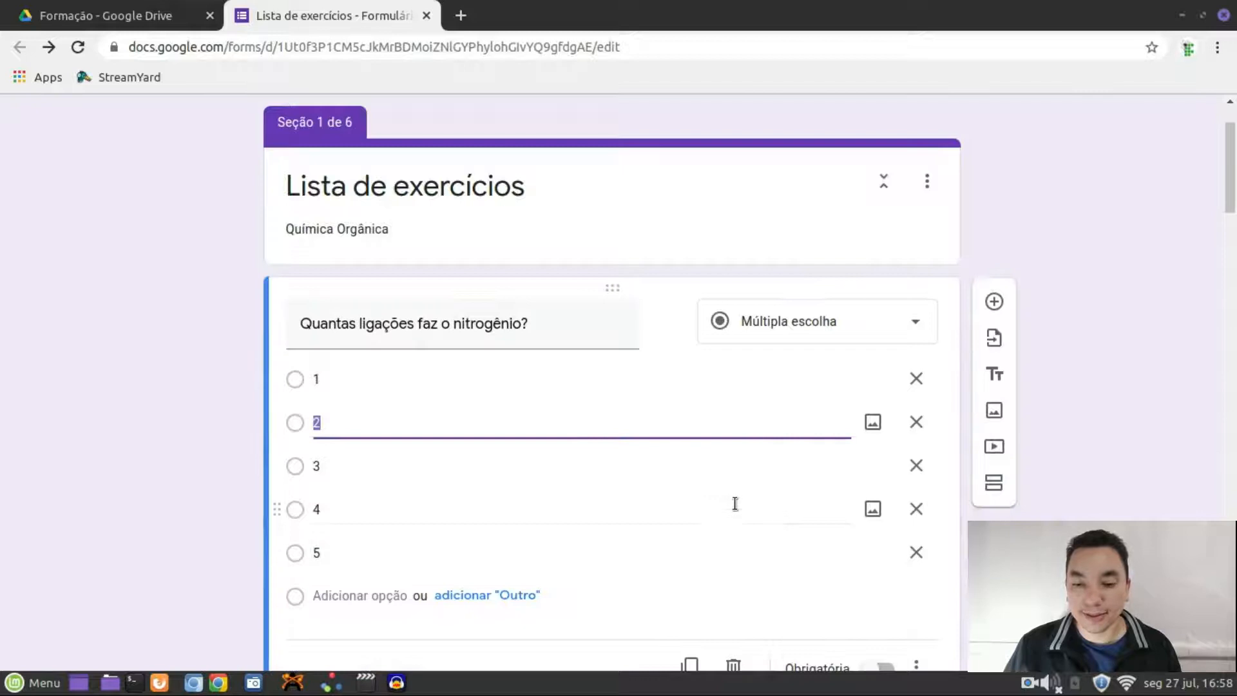
scroll(740, 493, down, 2)
scroll(746, 488, down, 2)
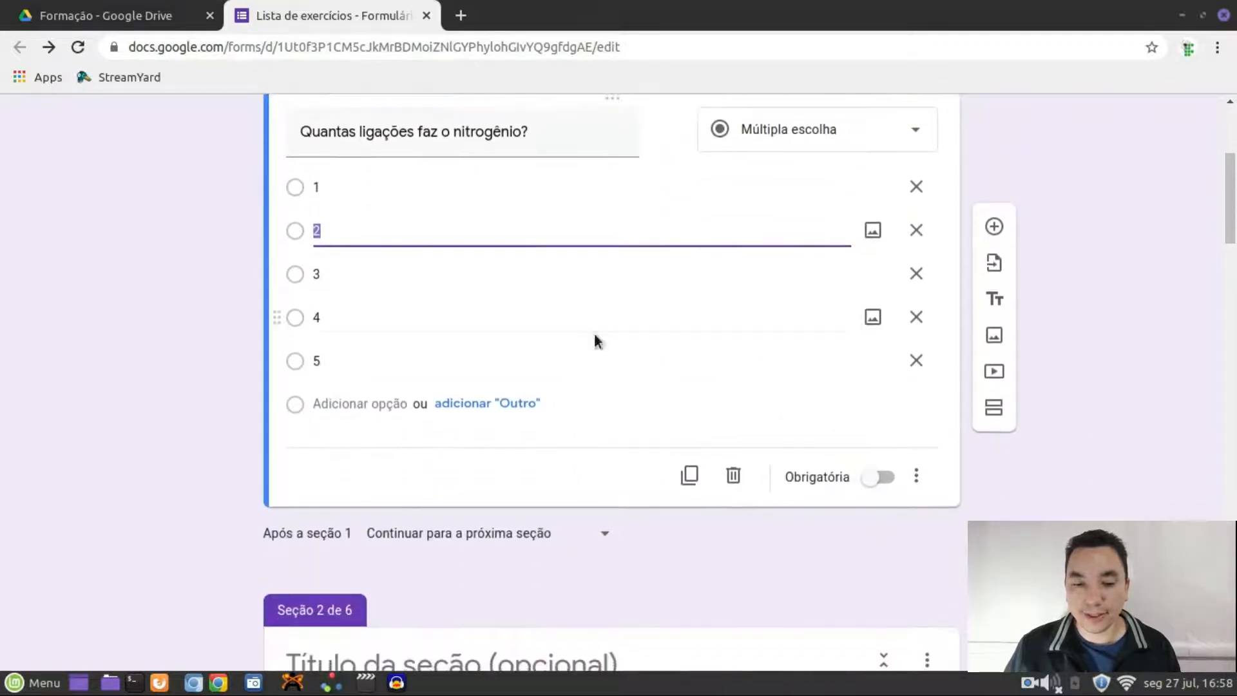
click(884, 485)
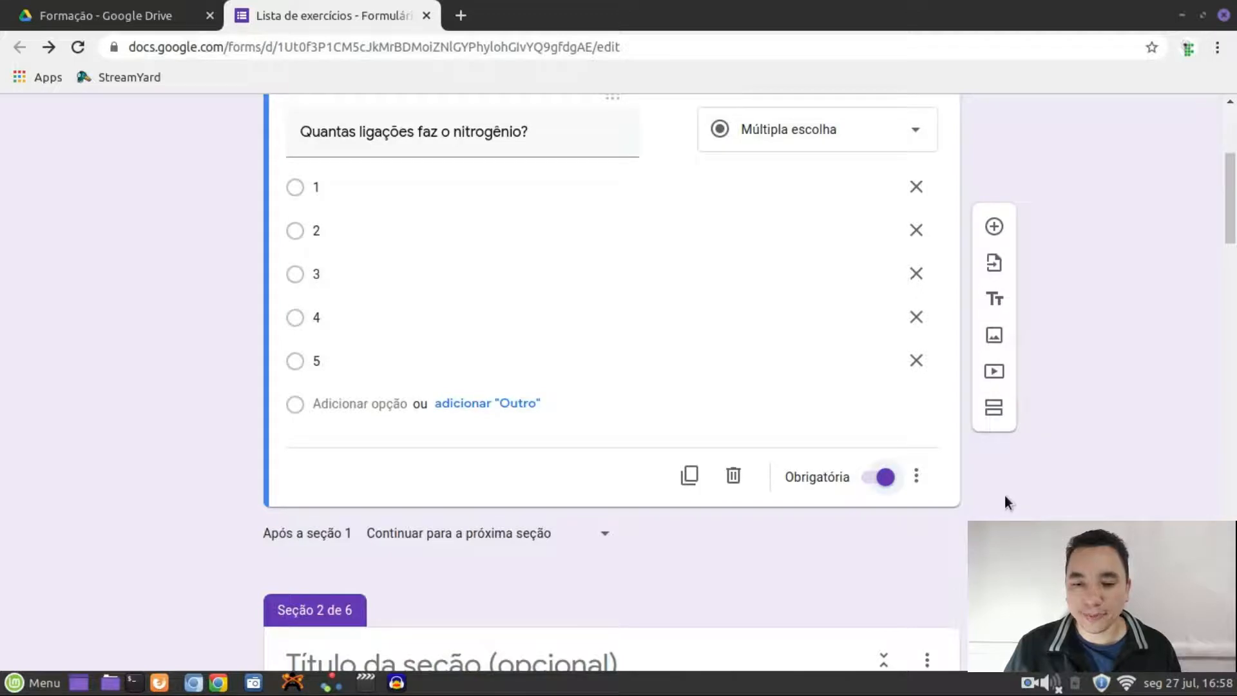
scroll(1003, 496, up, 5)
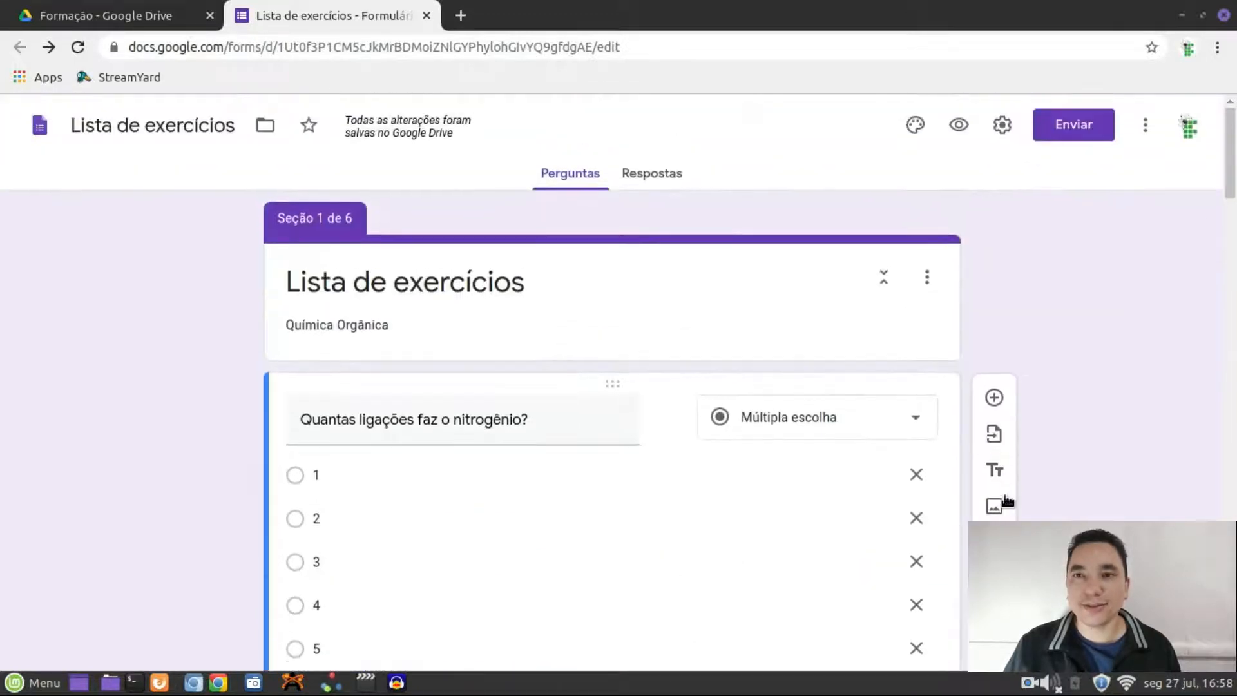
scroll(1006, 501, down, 2)
scroll(1022, 312, up, 2)
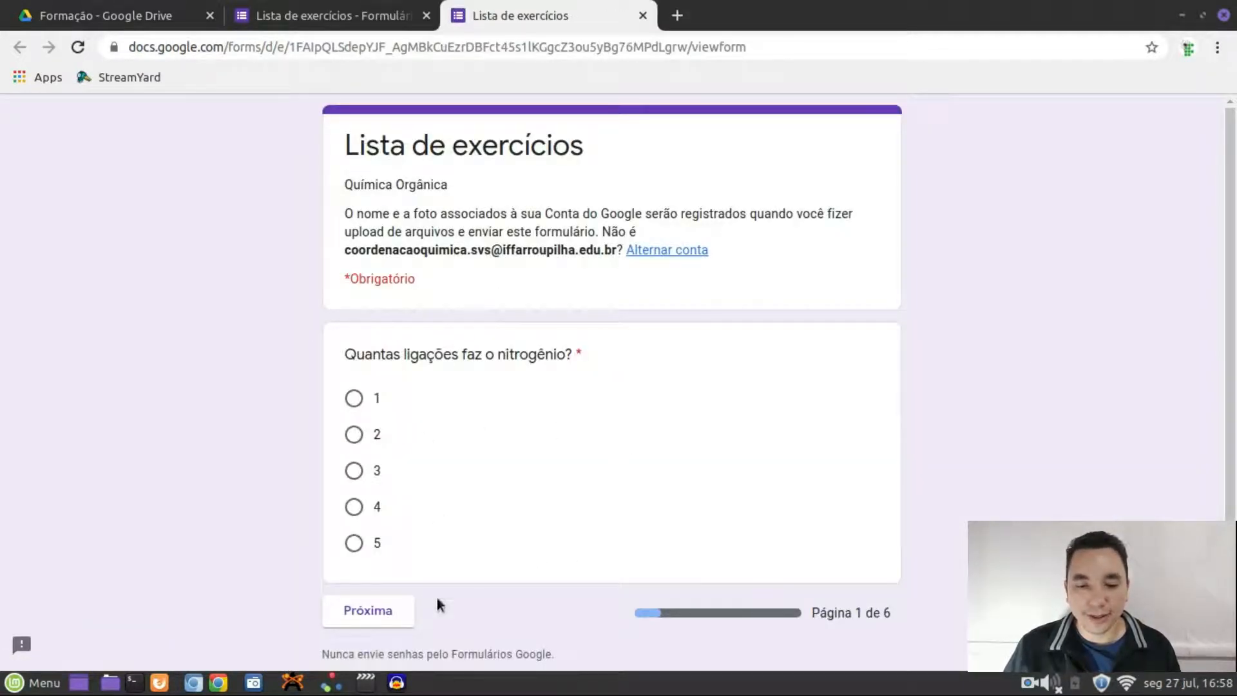
In the preview, check the required question blocks advancing, answer 1, reach page 2, then close
click(368, 612)
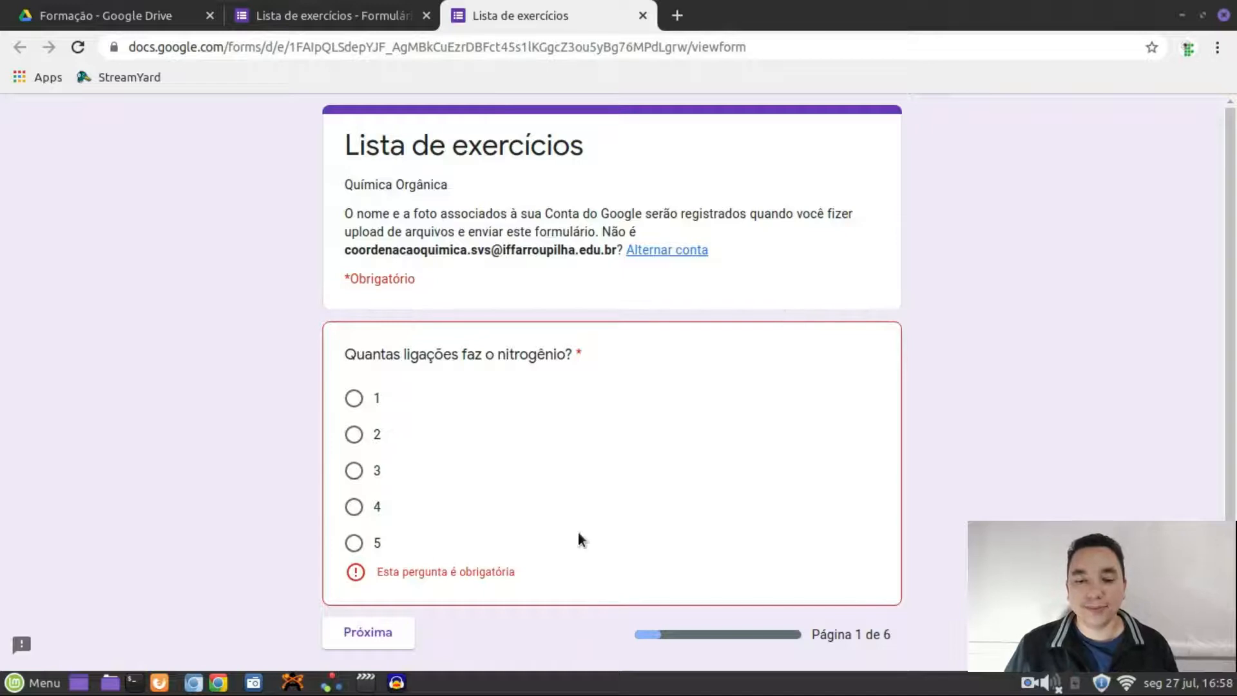
click(365, 400)
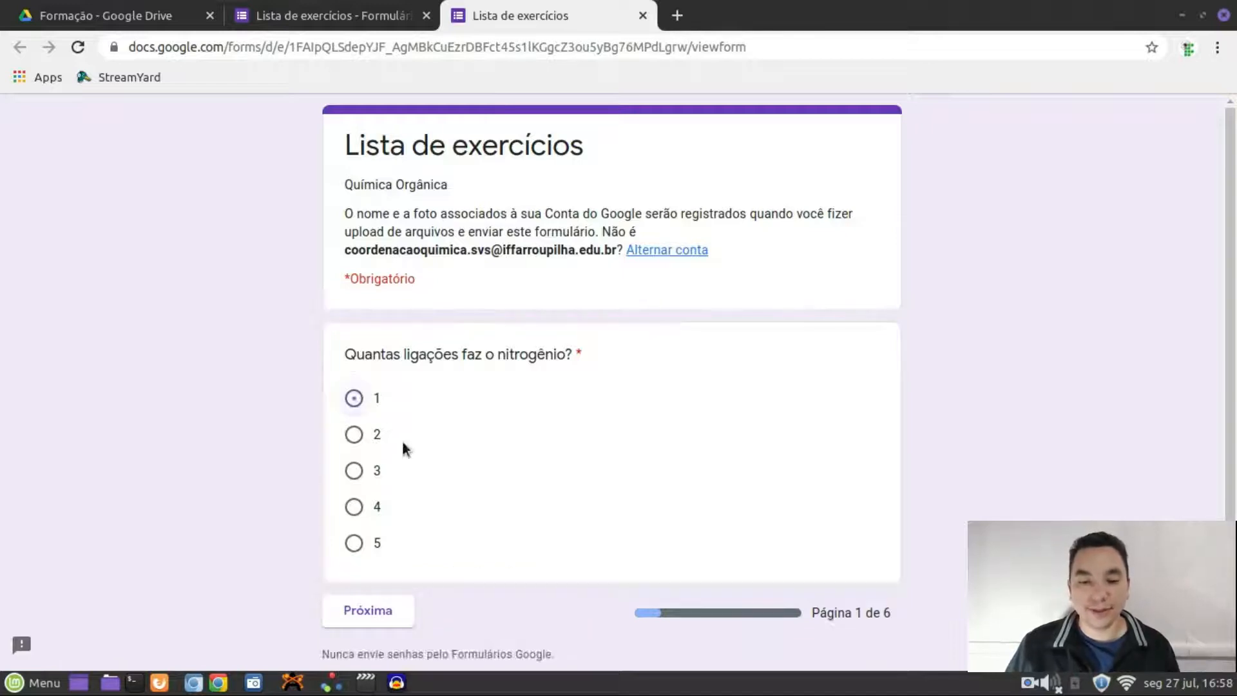
click(387, 613)
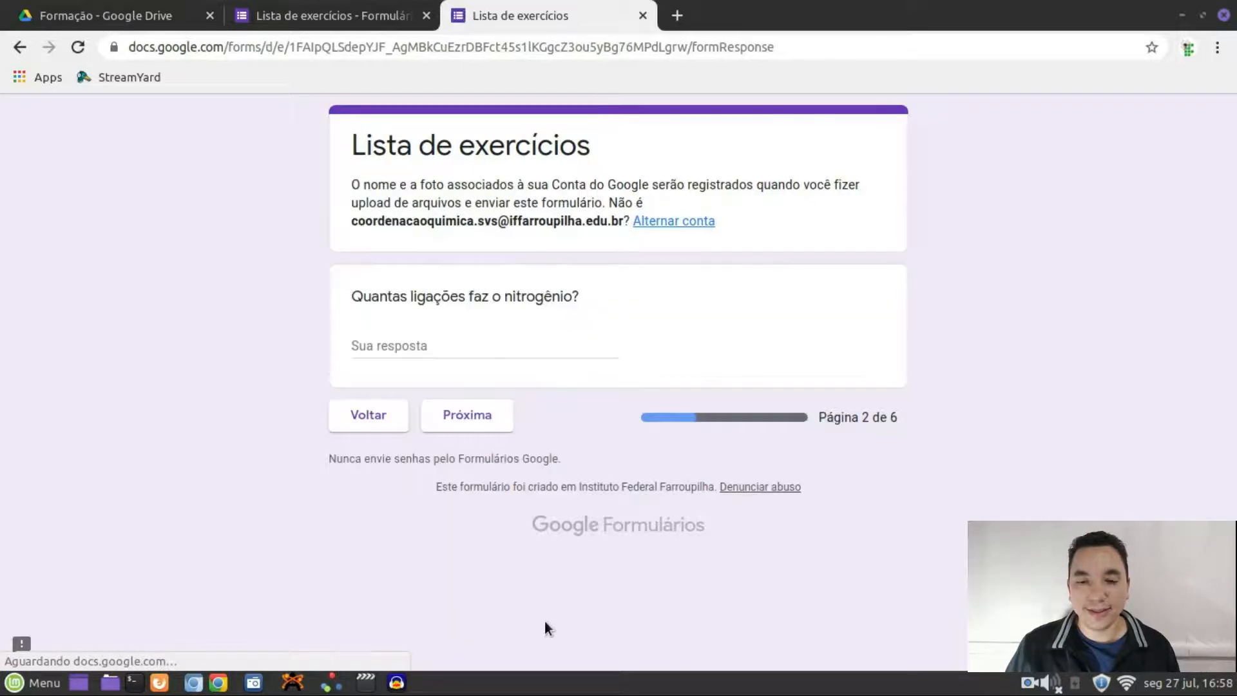
click(642, 16)
scroll(1055, 298, down, 7)
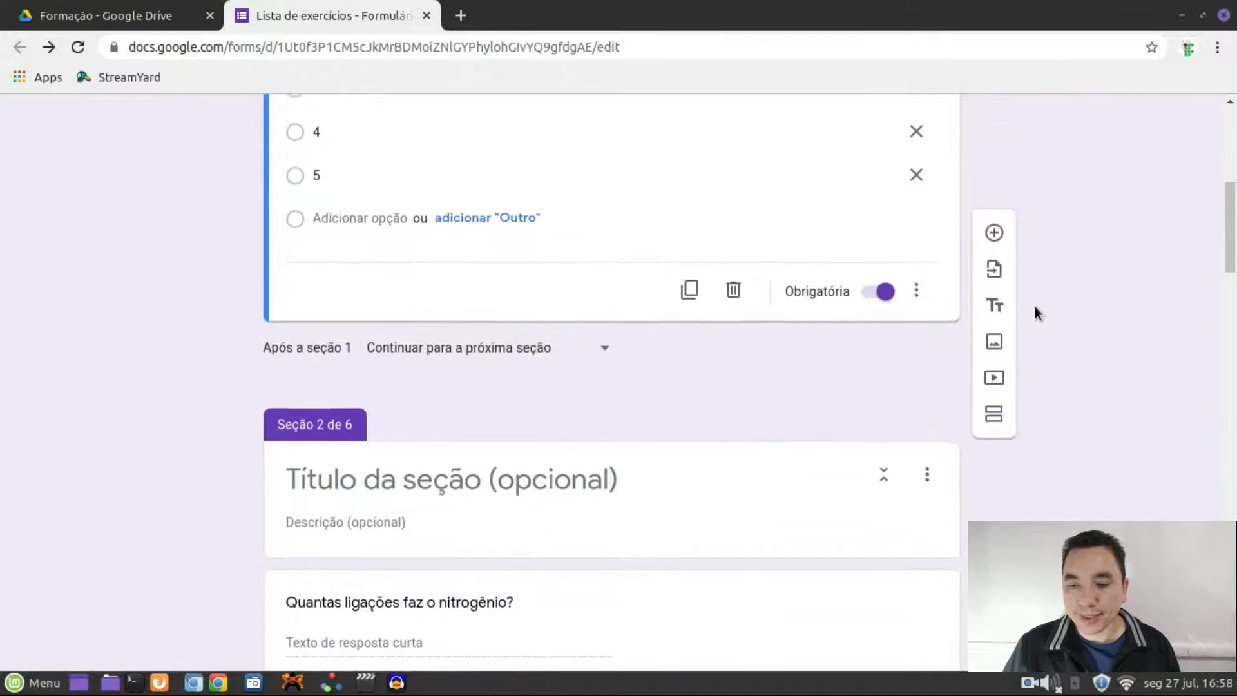
Switch off Obrigatória on the nitrogen-bonds question 1
scroll(1035, 310, up, 2)
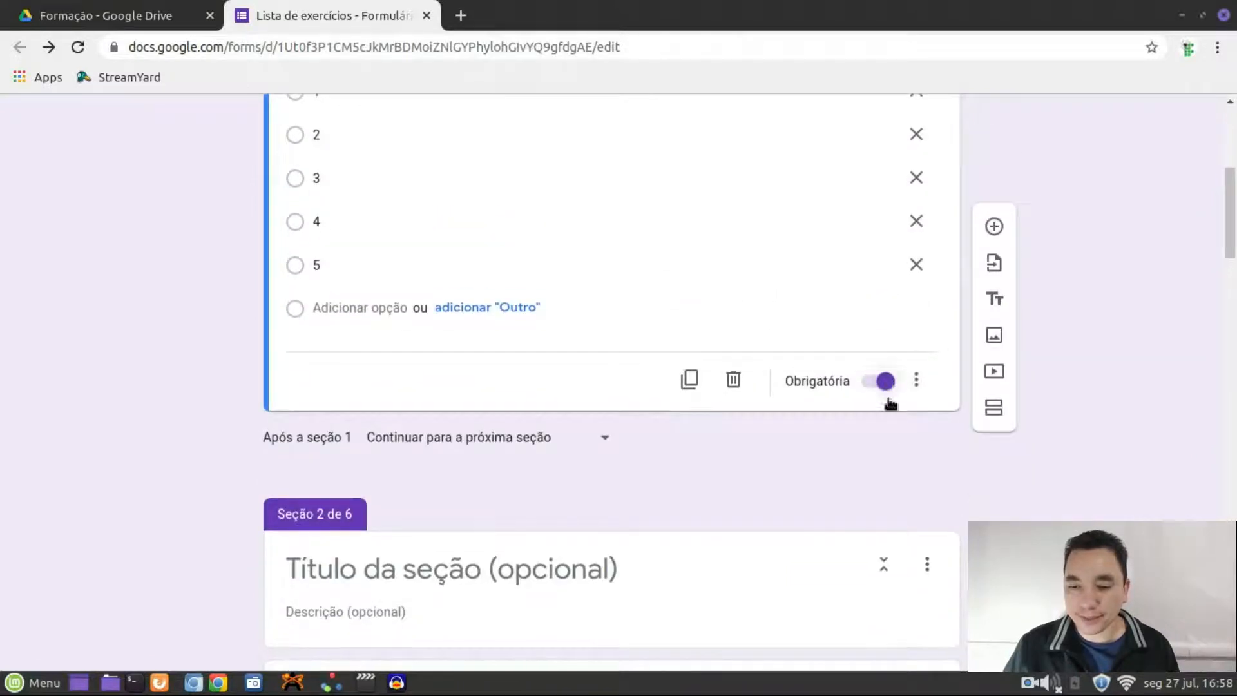
click(886, 382)
scroll(895, 427, up, 2)
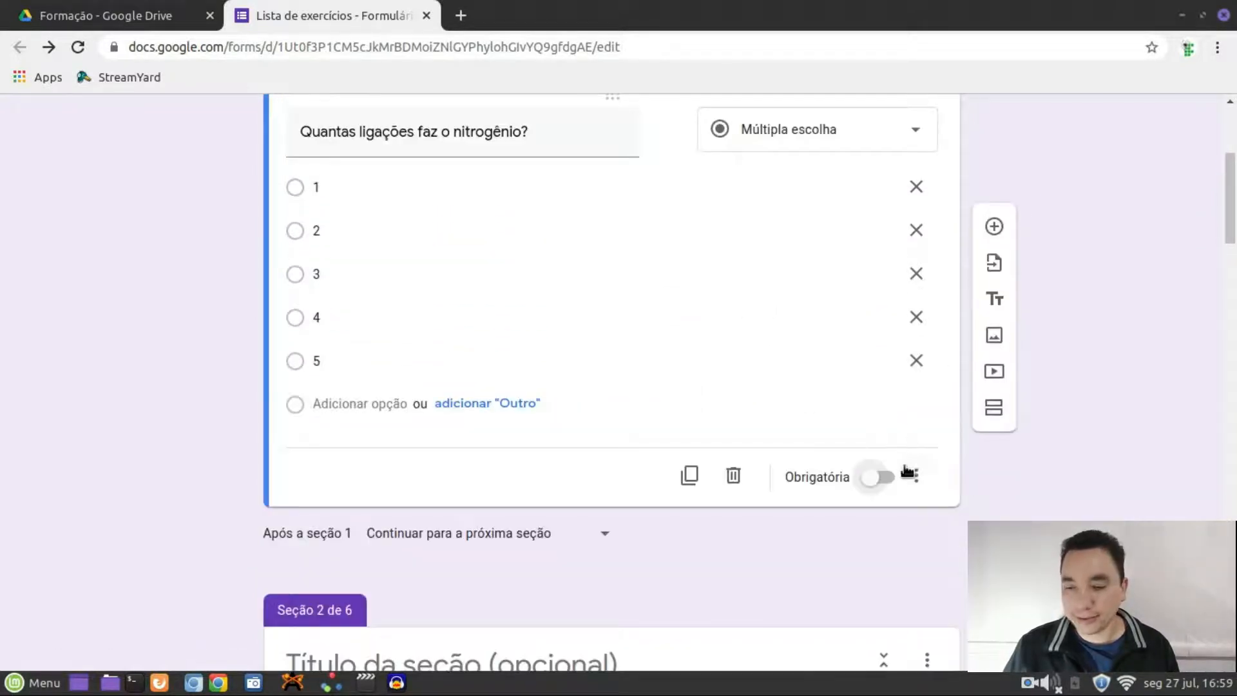
scroll(905, 478, down, 1)
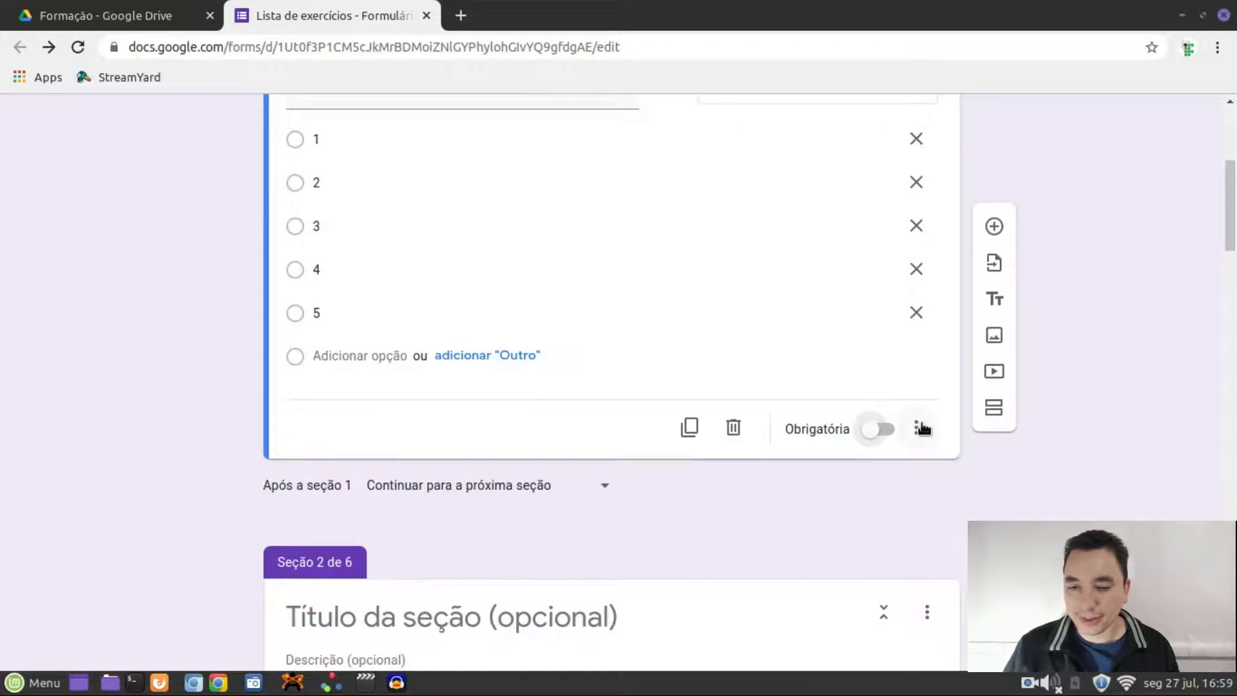
Uncheck Ordenar aleatoriamente as opções in the question's ⋮ menu
click(919, 427)
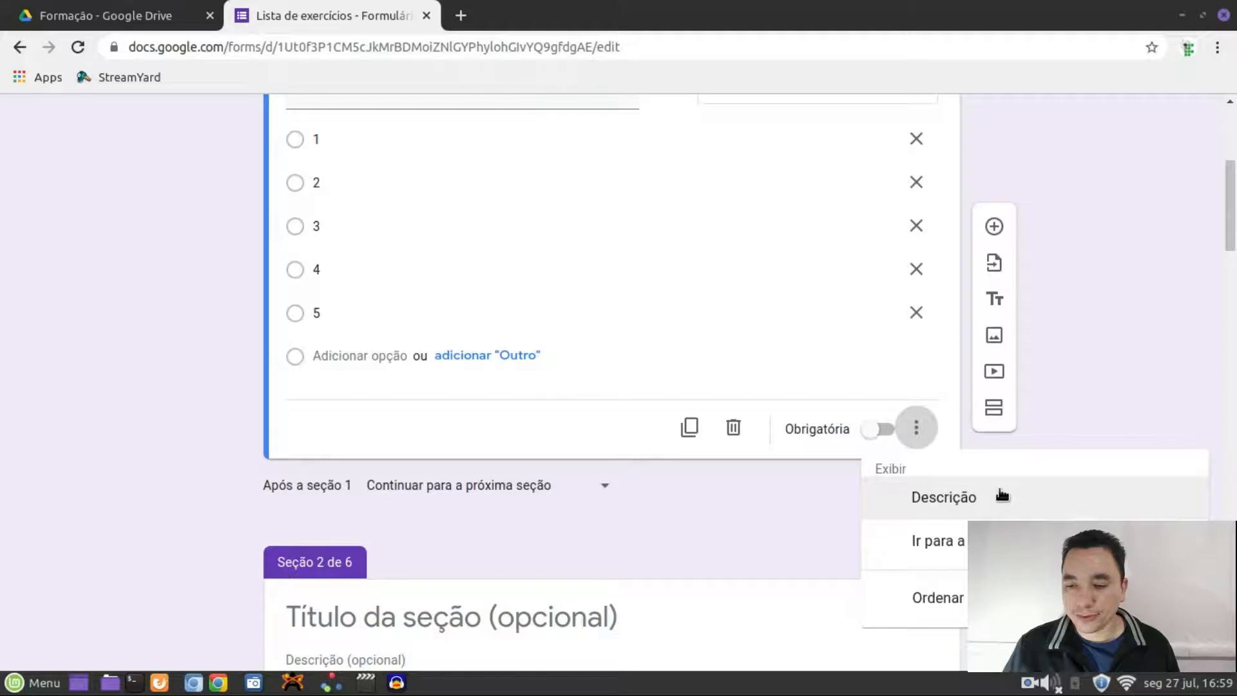
scroll(1002, 496, down, 1)
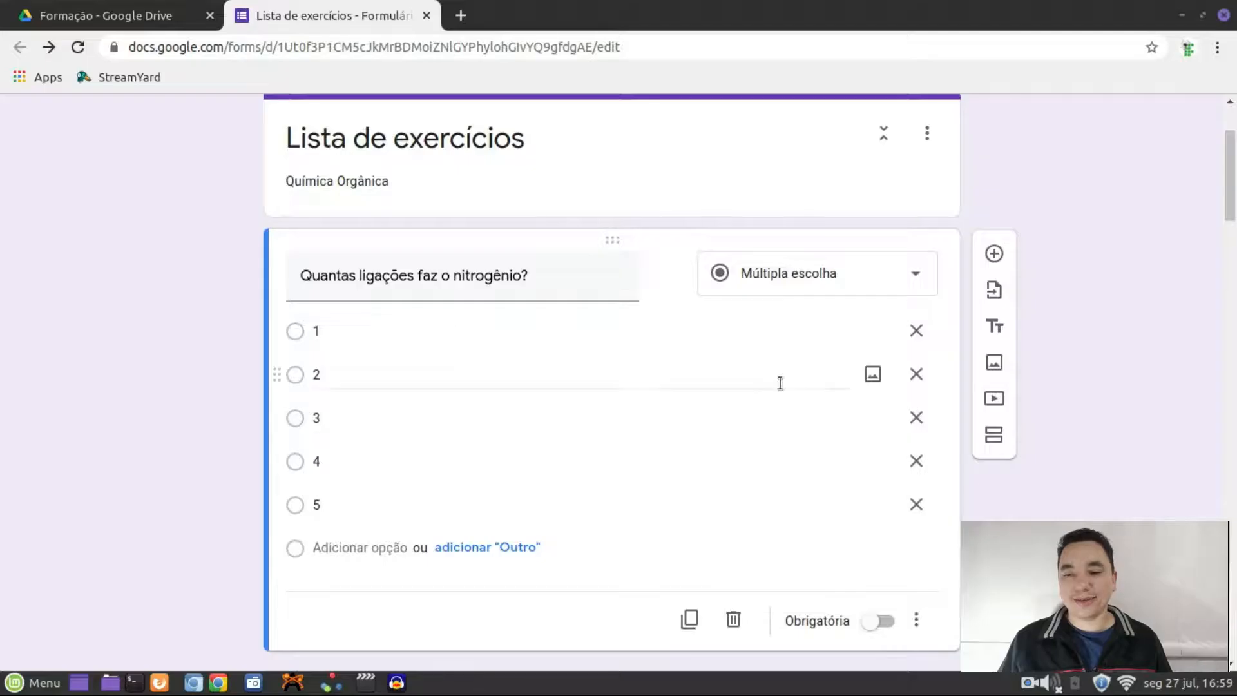
scroll(741, 391, up, 2)
scroll(740, 347, down, 2)
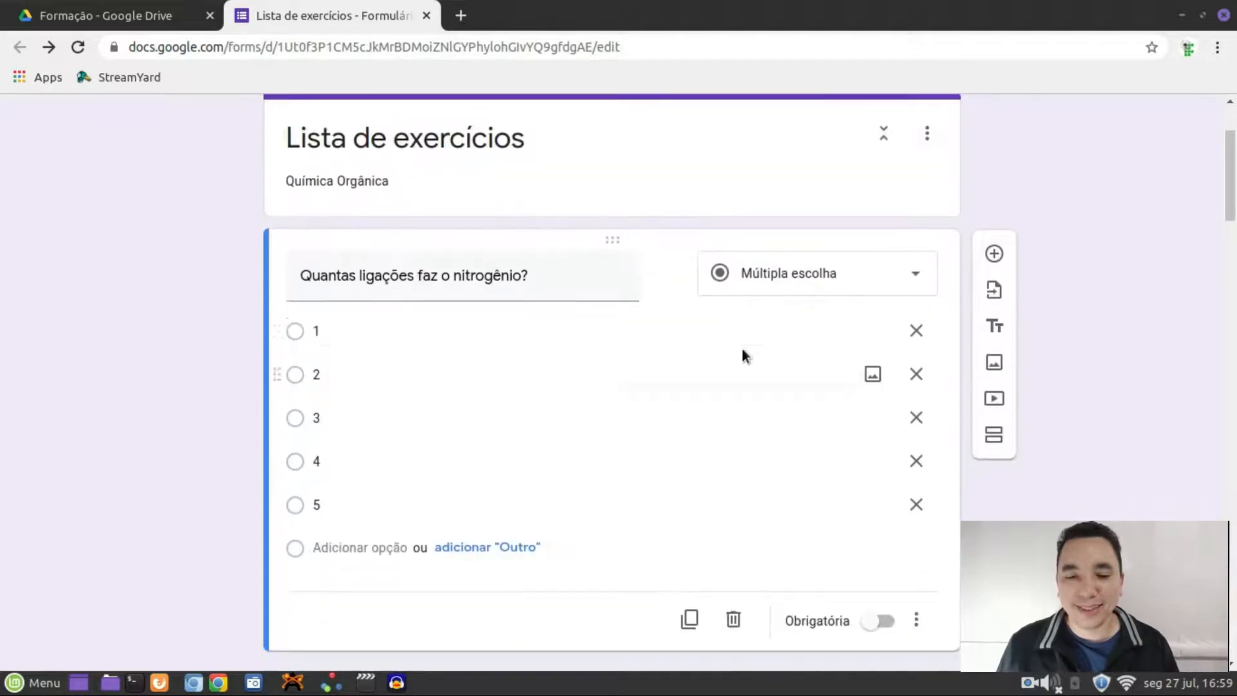
scroll(744, 347, down, 5)
scroll(743, 347, up, 7)
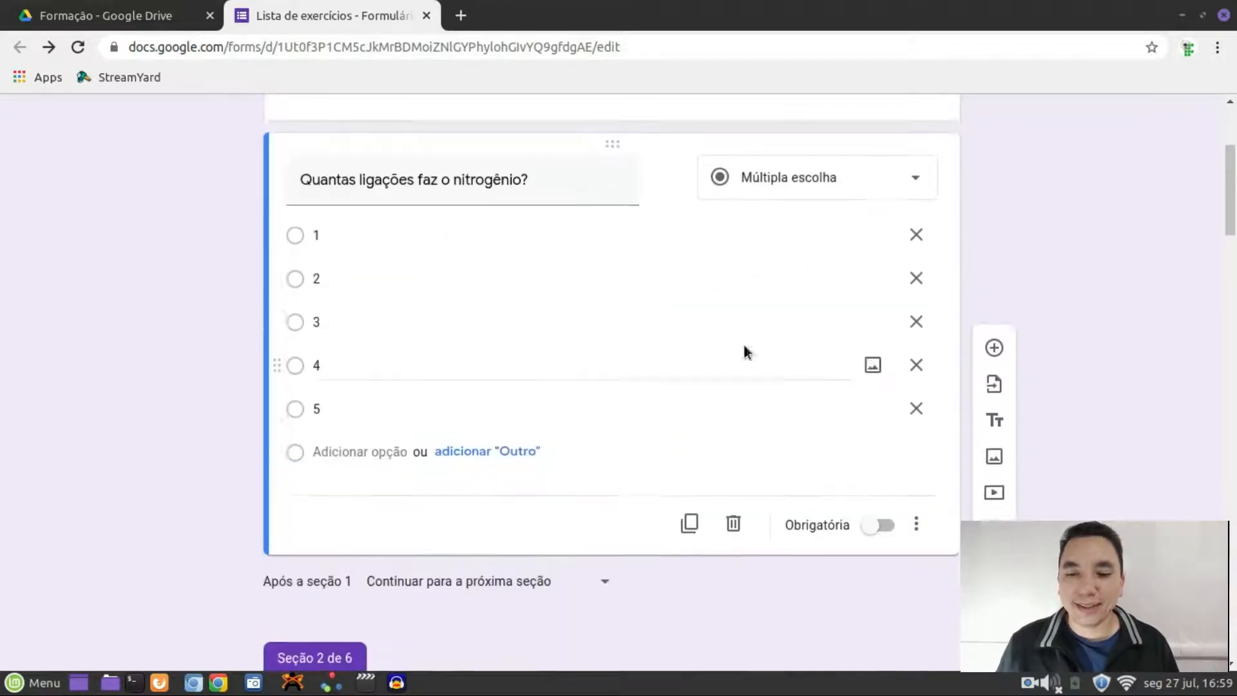
scroll(743, 346, down, 5)
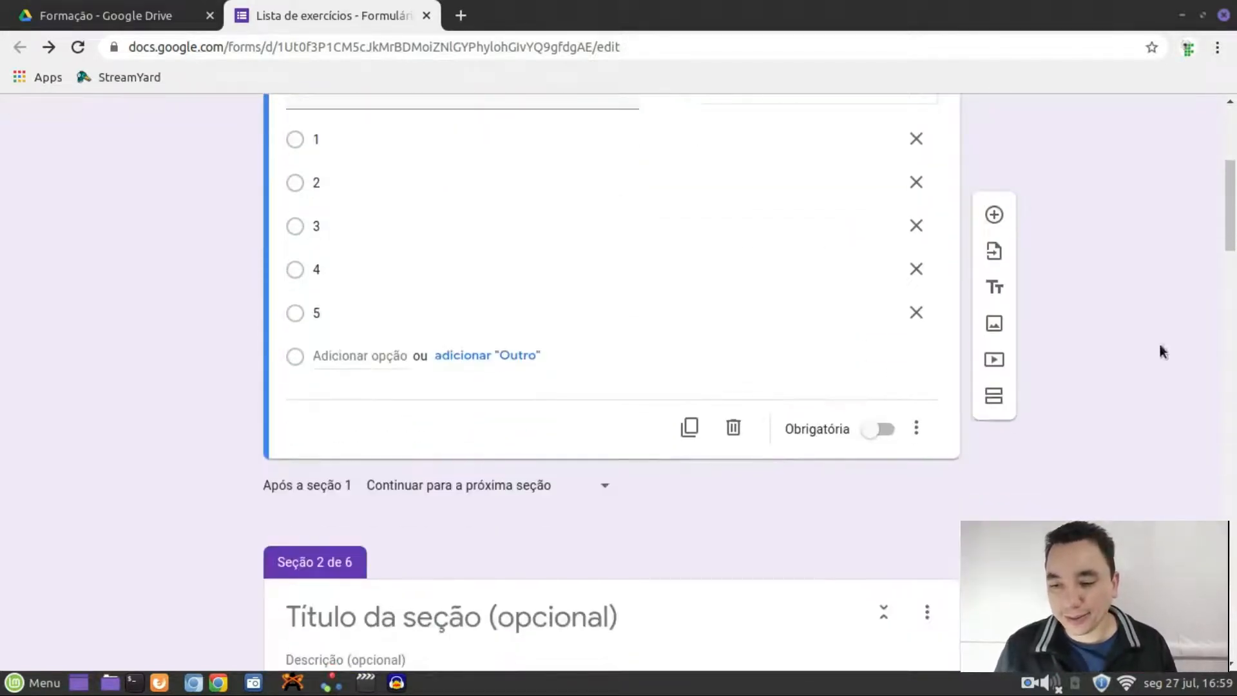
click(915, 428)
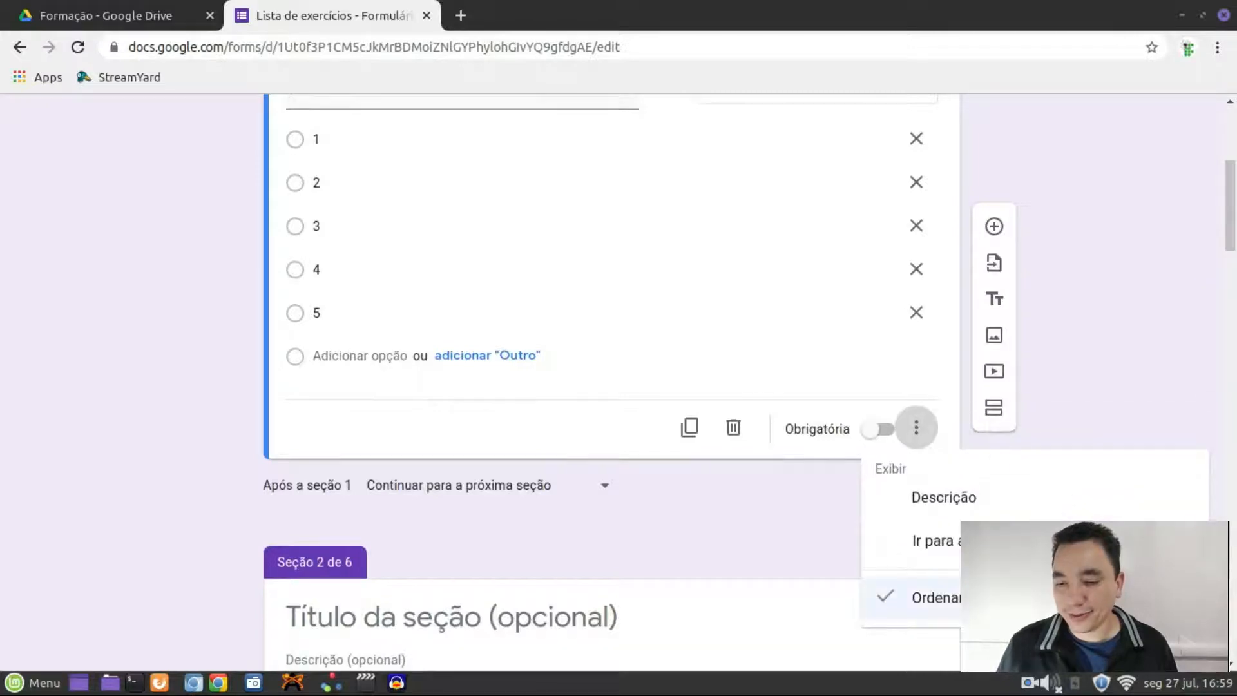
click(986, 596)
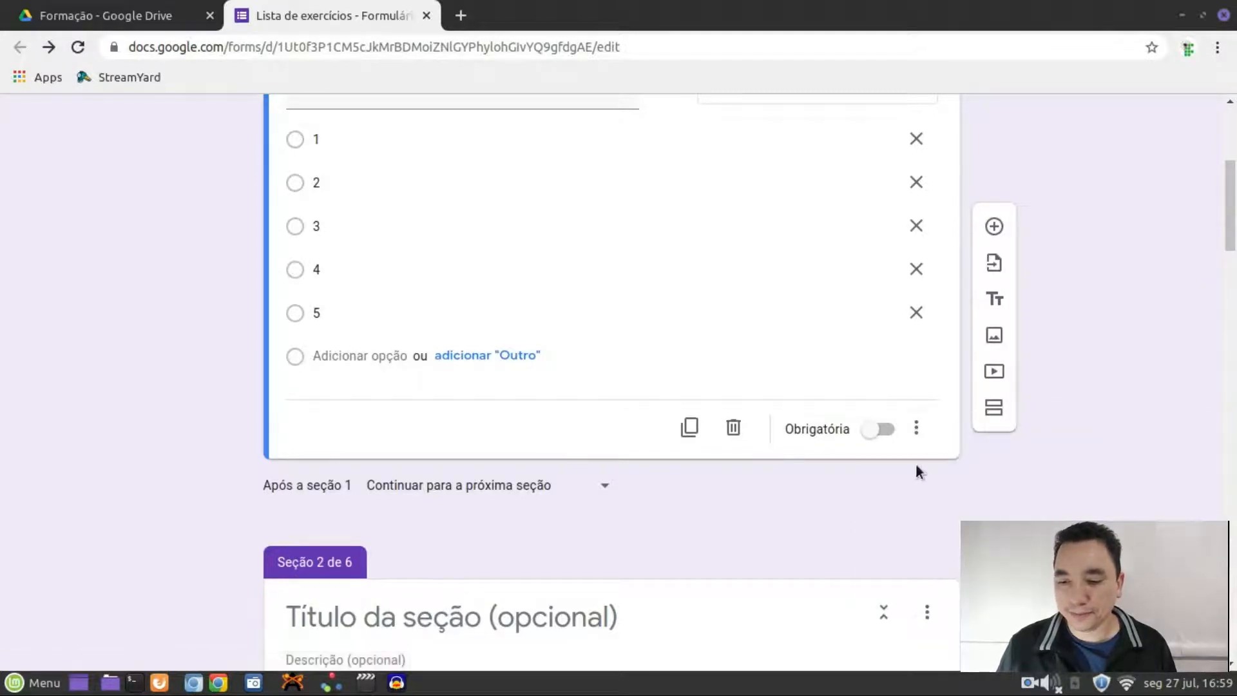
click(918, 438)
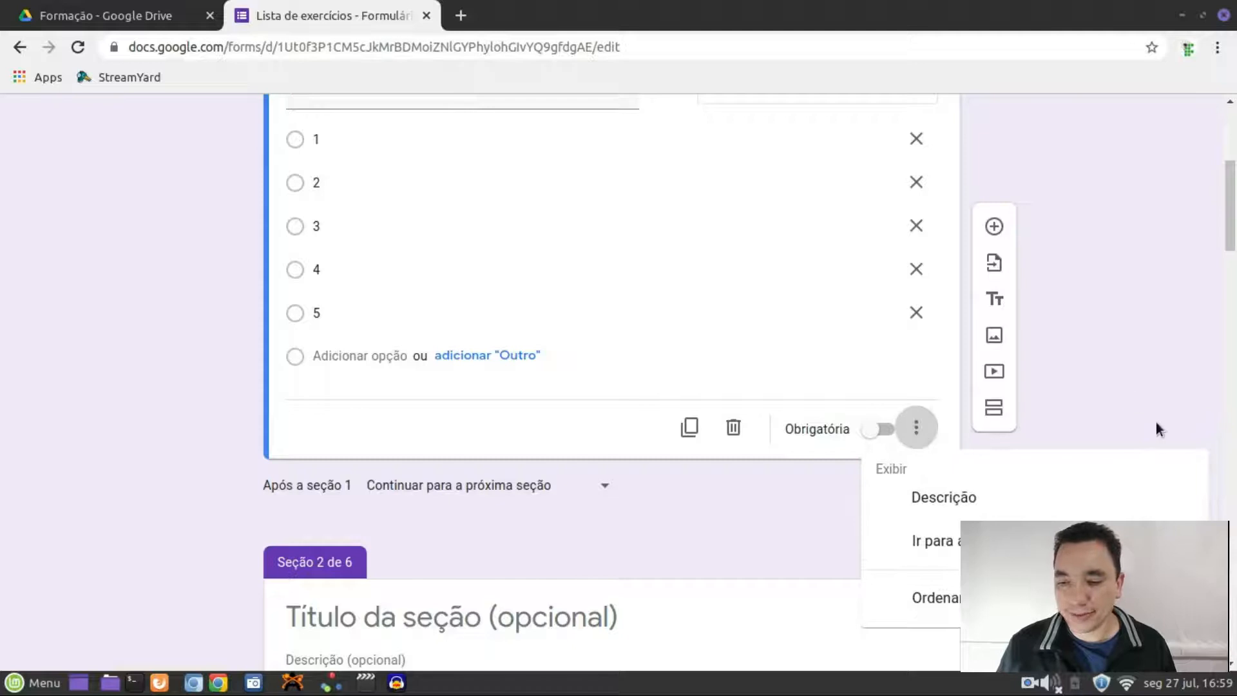
click(1119, 397)
scroll(1104, 417, up, 5)
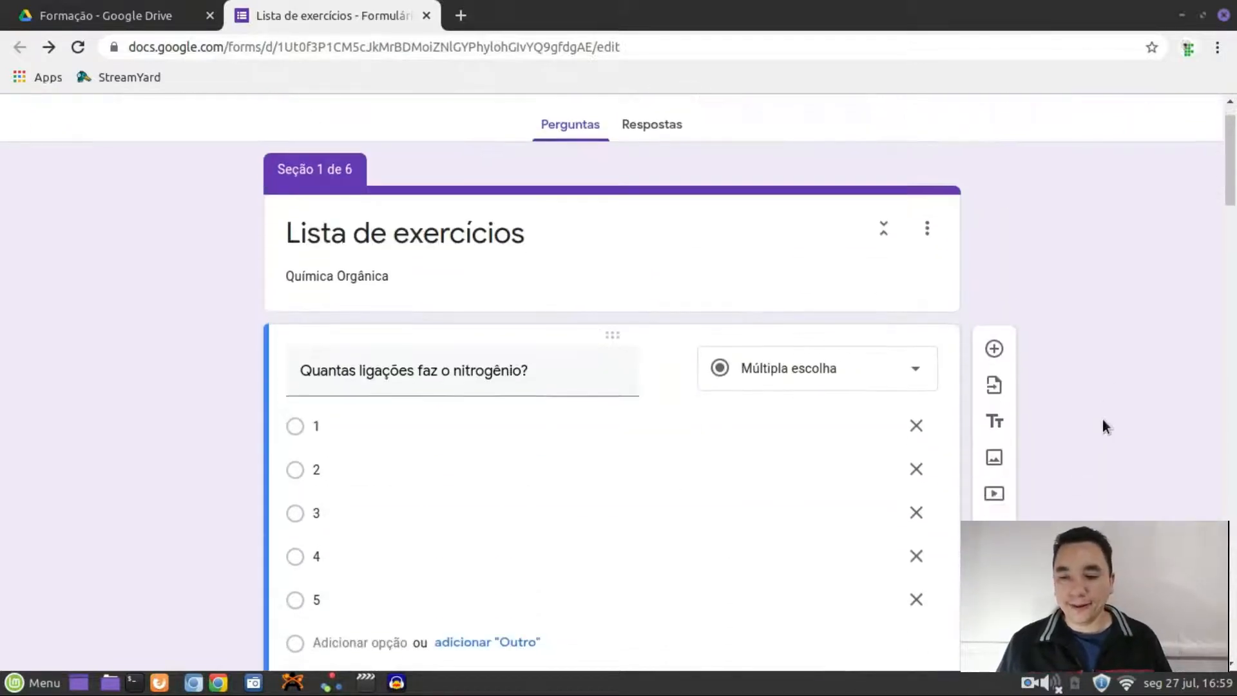
scroll(1102, 420, down, 3)
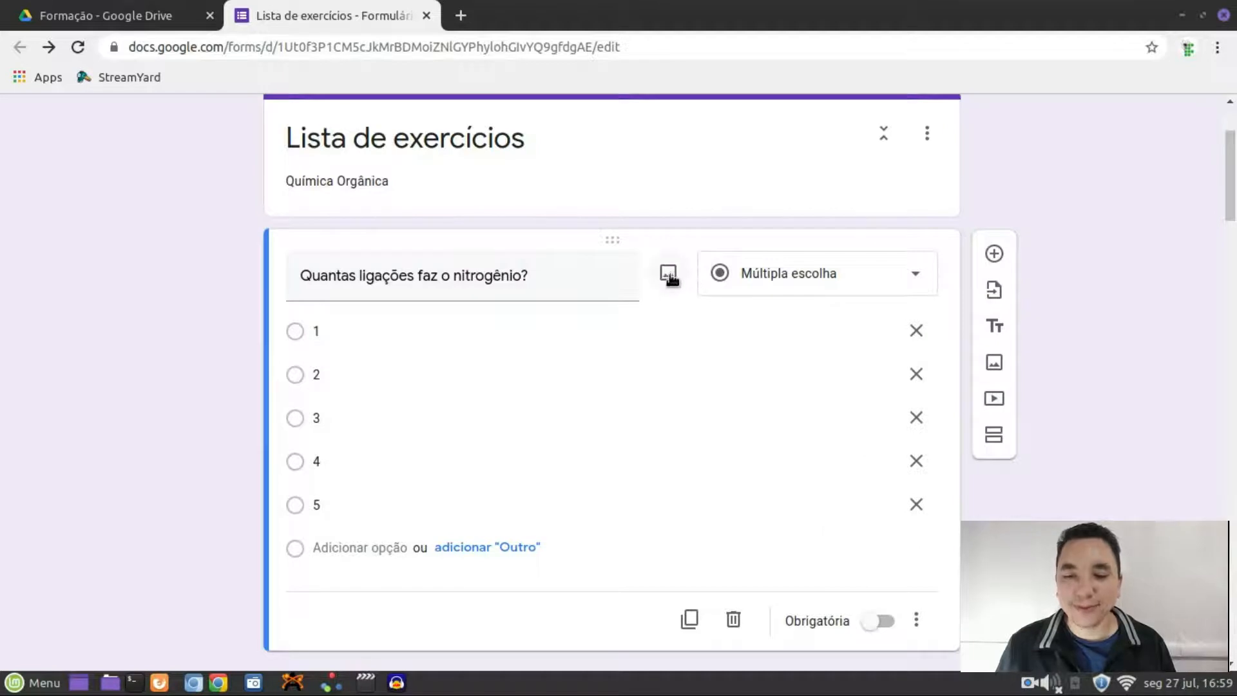
Search Google Images for 'grafico' and insert the oxygen, pH and bacteria graph into question 1
click(668, 274)
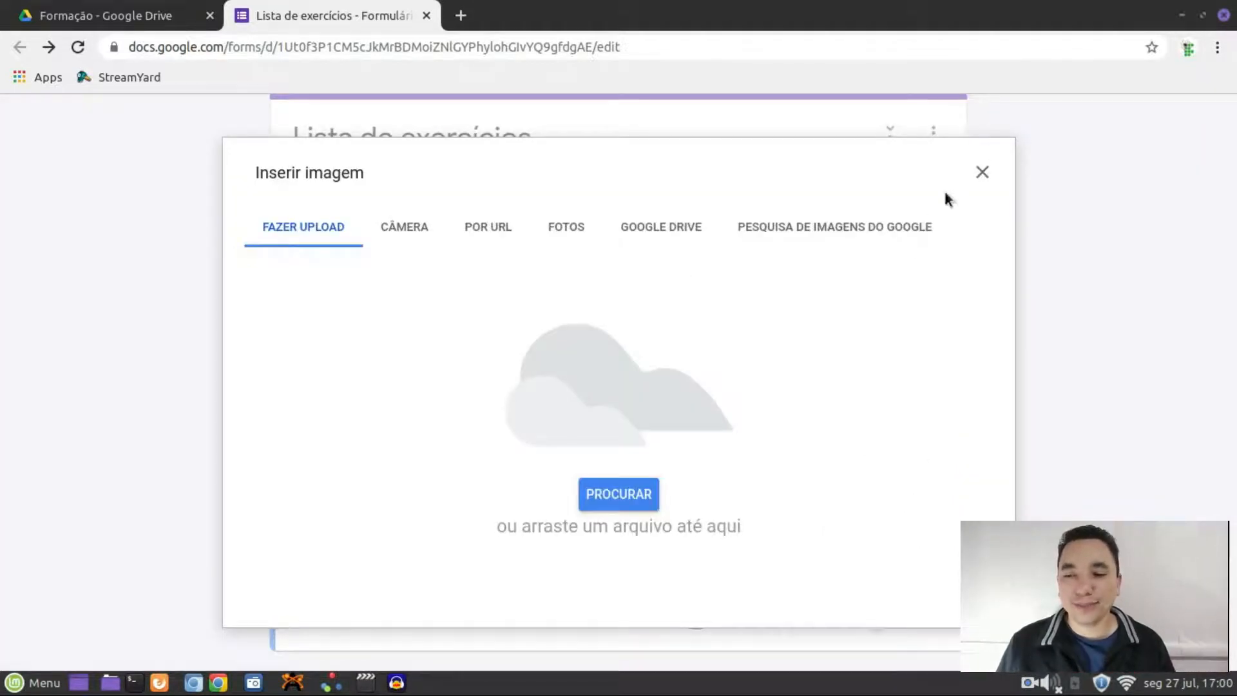
click(982, 172)
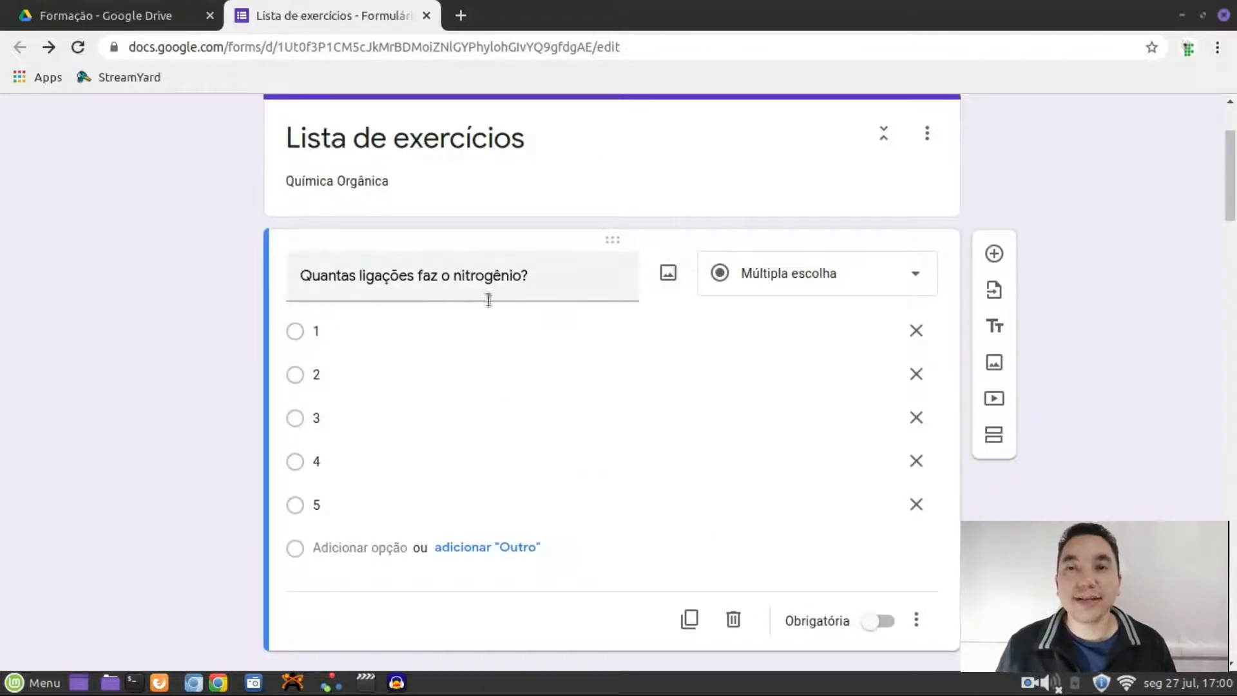
click(675, 271)
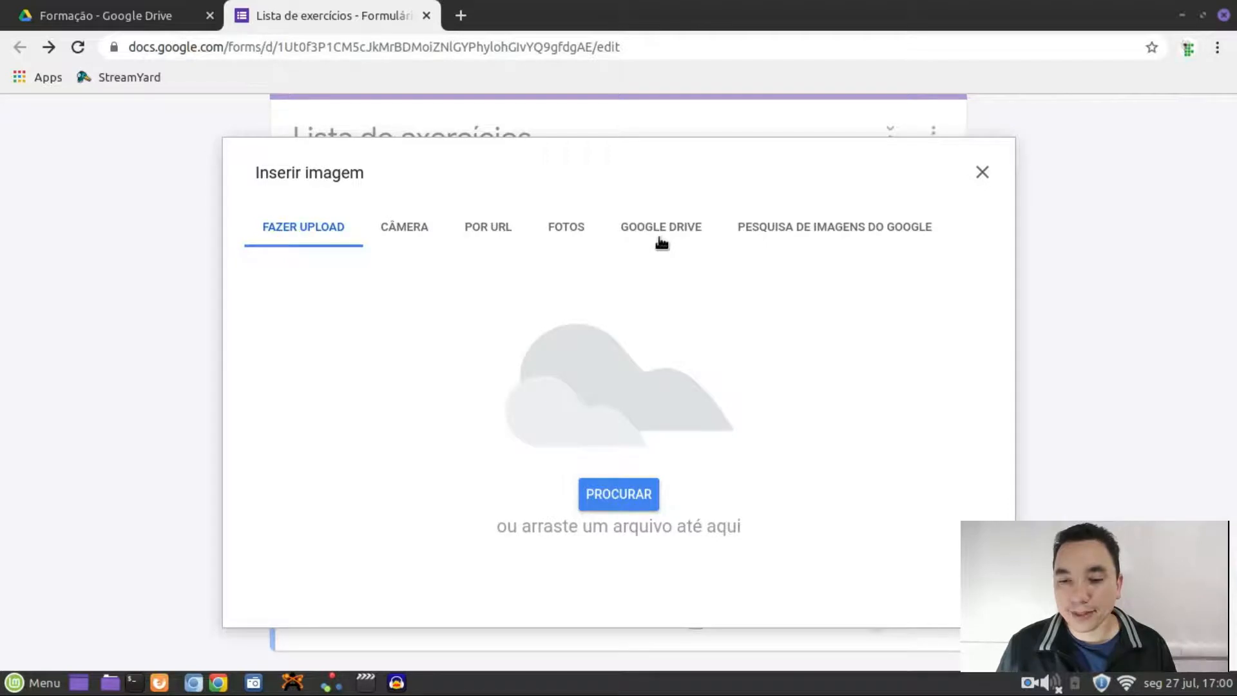
click(778, 232)
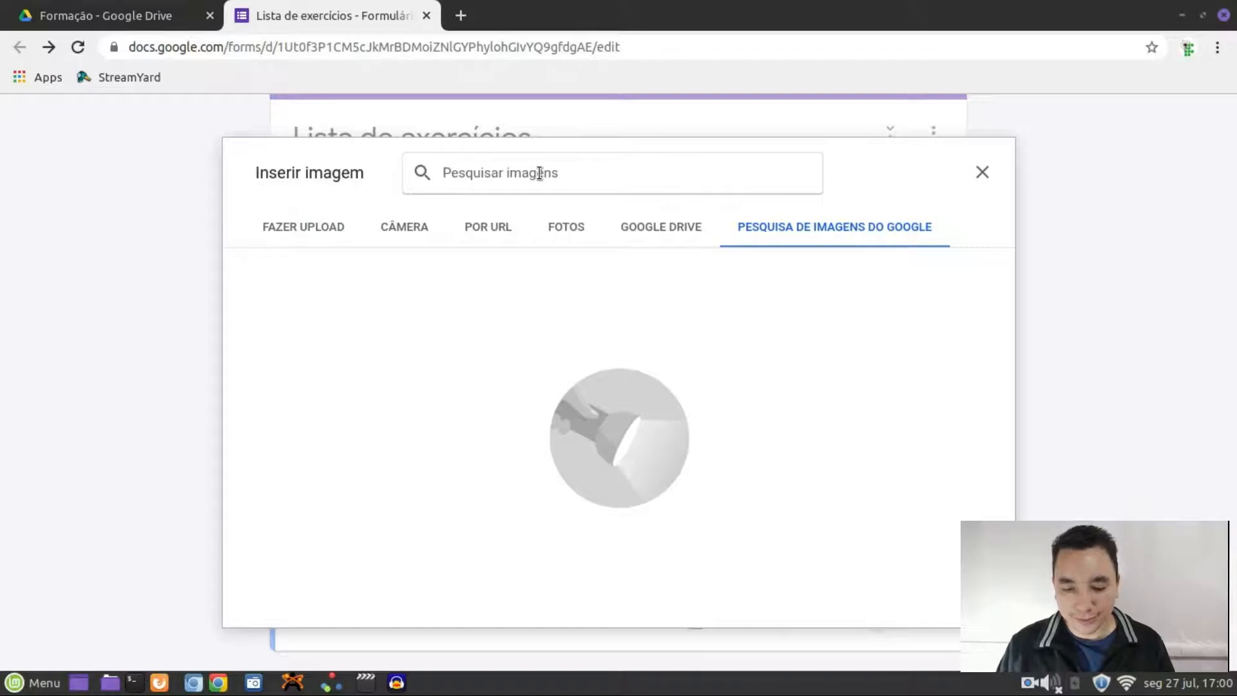
text(grafic)
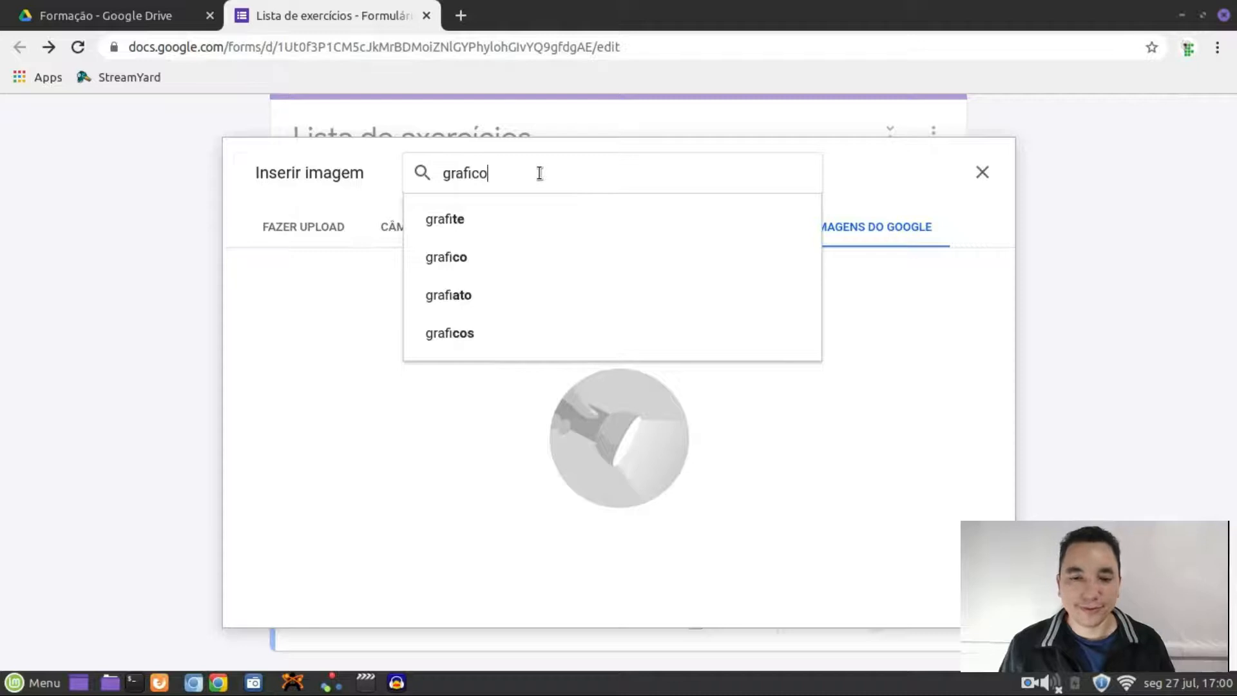
text(o)
key(Return)
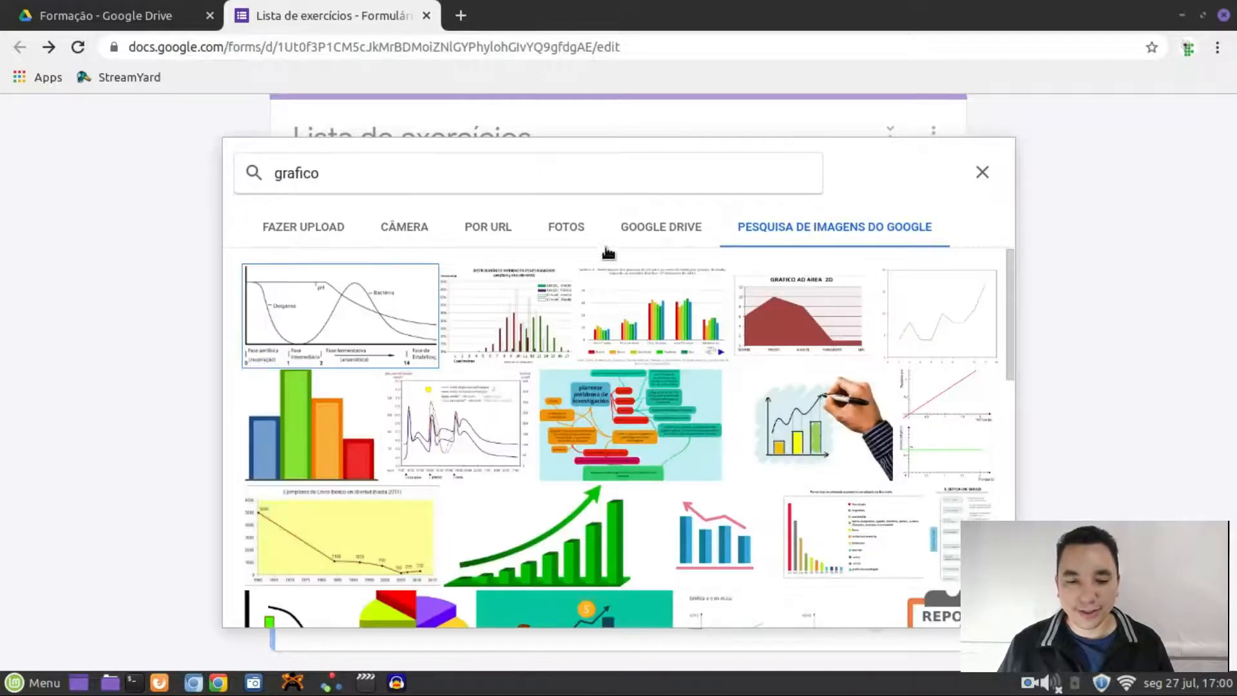
click(399, 335)
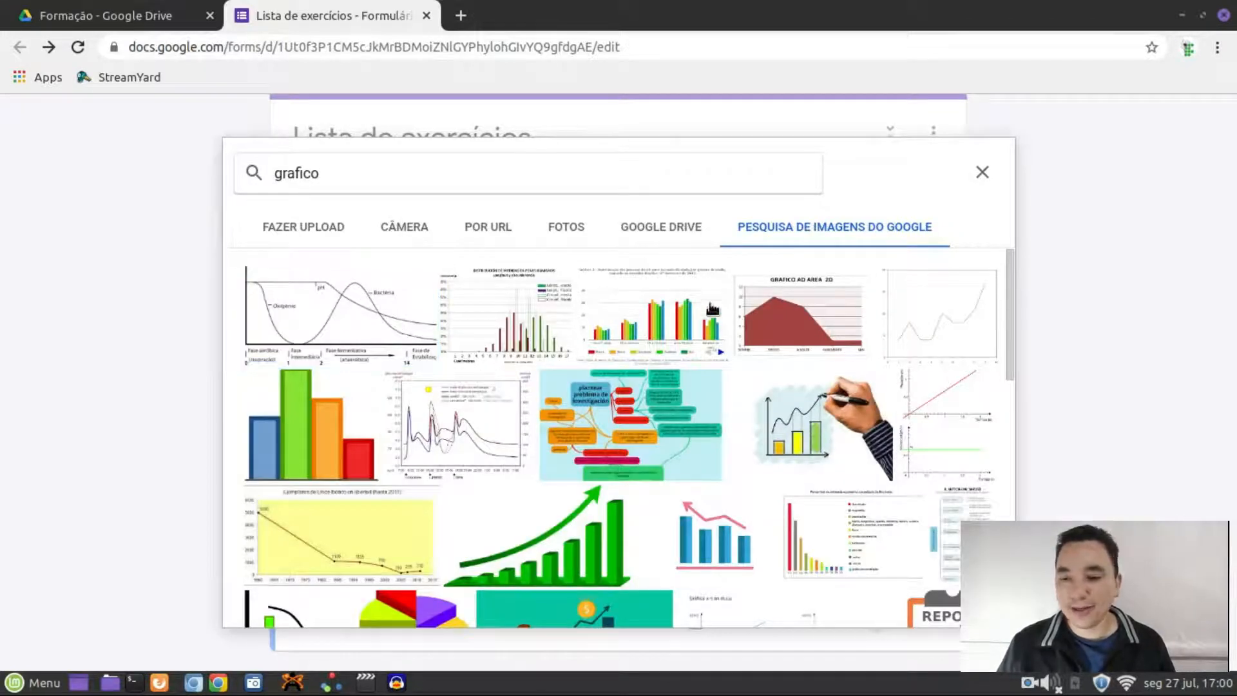
click(952, 603)
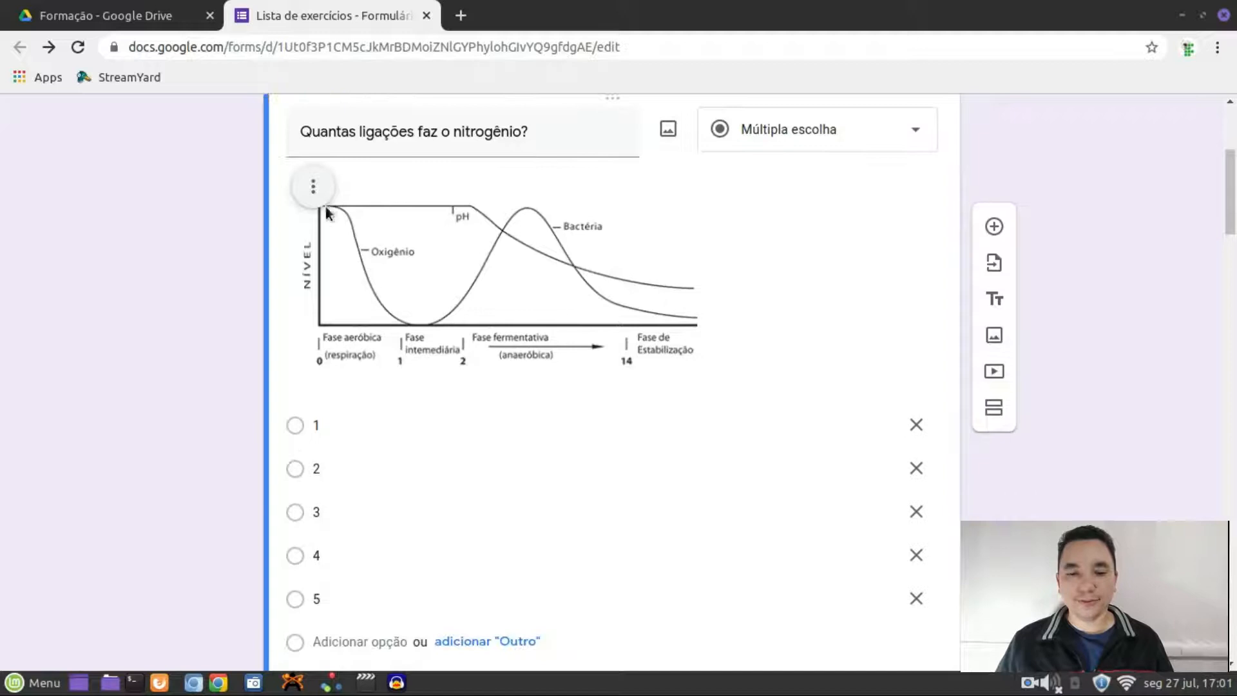
click(313, 188)
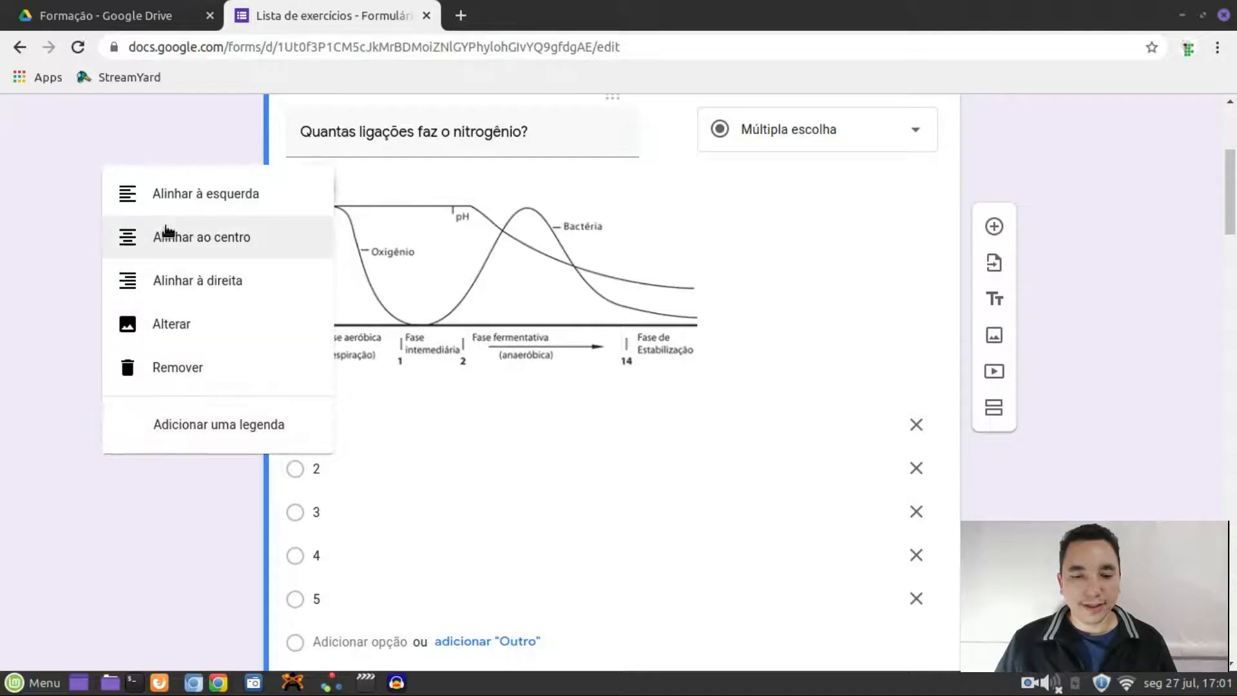
Add the caption 'Gráfico referente a questão 1' beneath the question 1 graph
click(240, 434)
text(G)
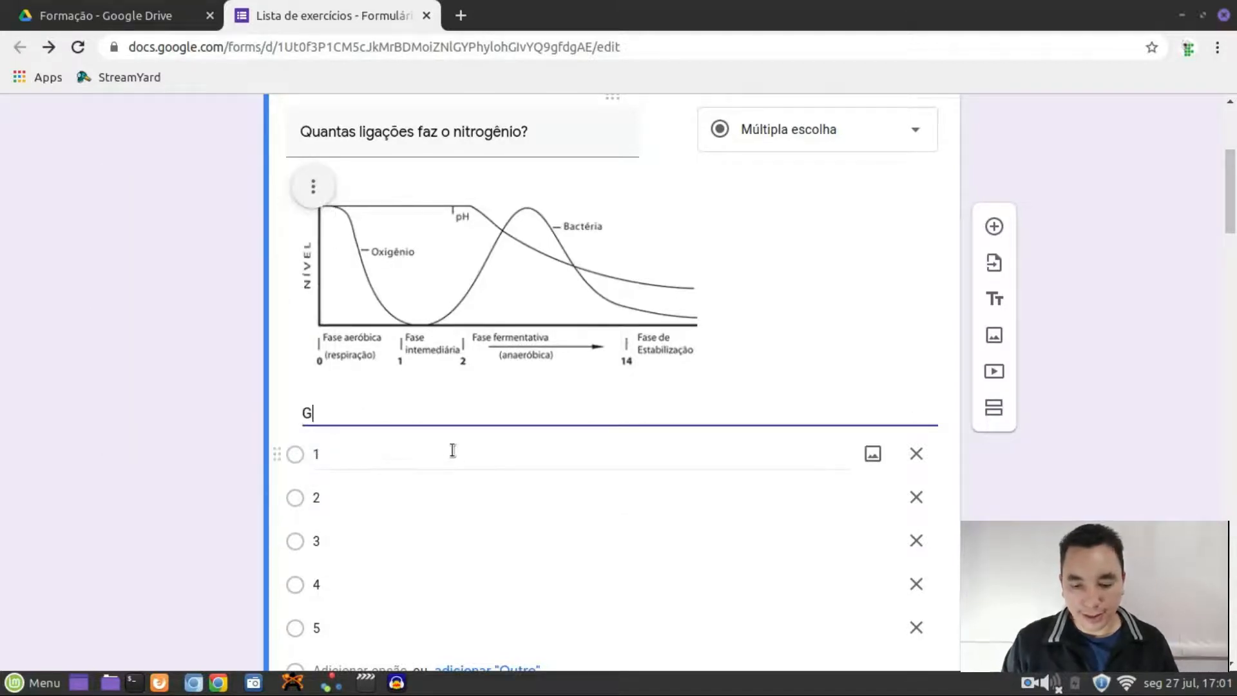
text(ráfico referente)
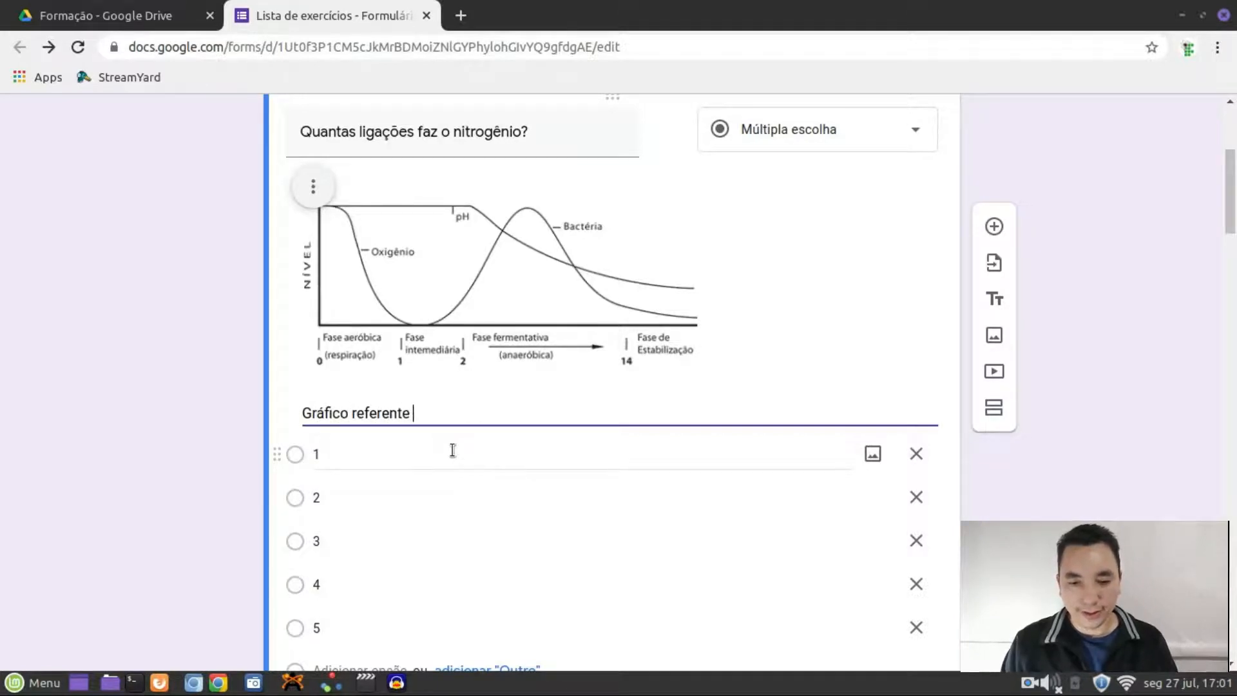
text( a quest)
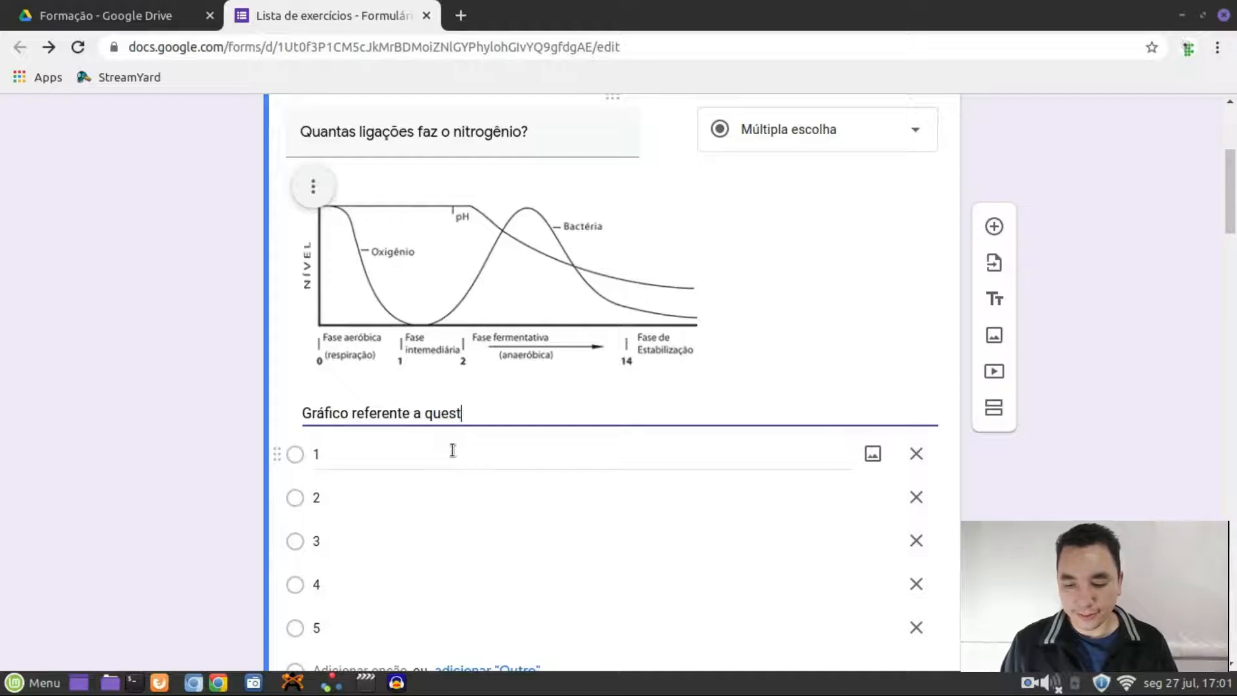
text(ão 1)
click(1161, 276)
scroll(1106, 236, up, 5)
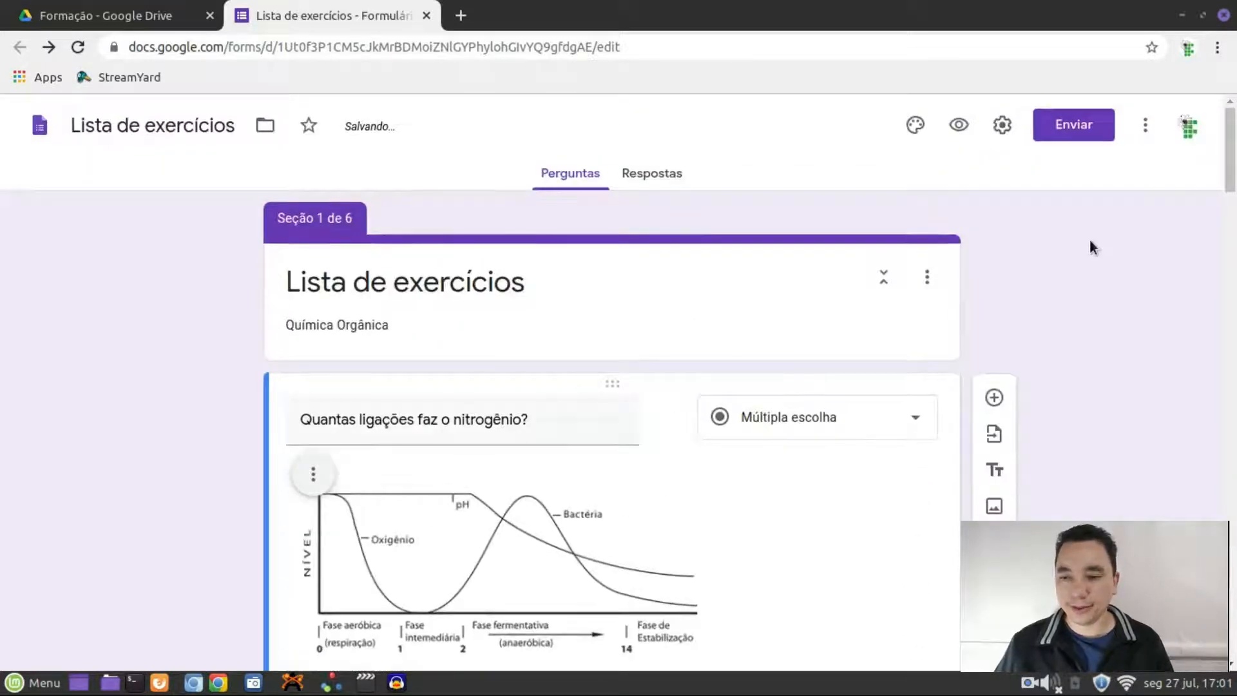
click(958, 124)
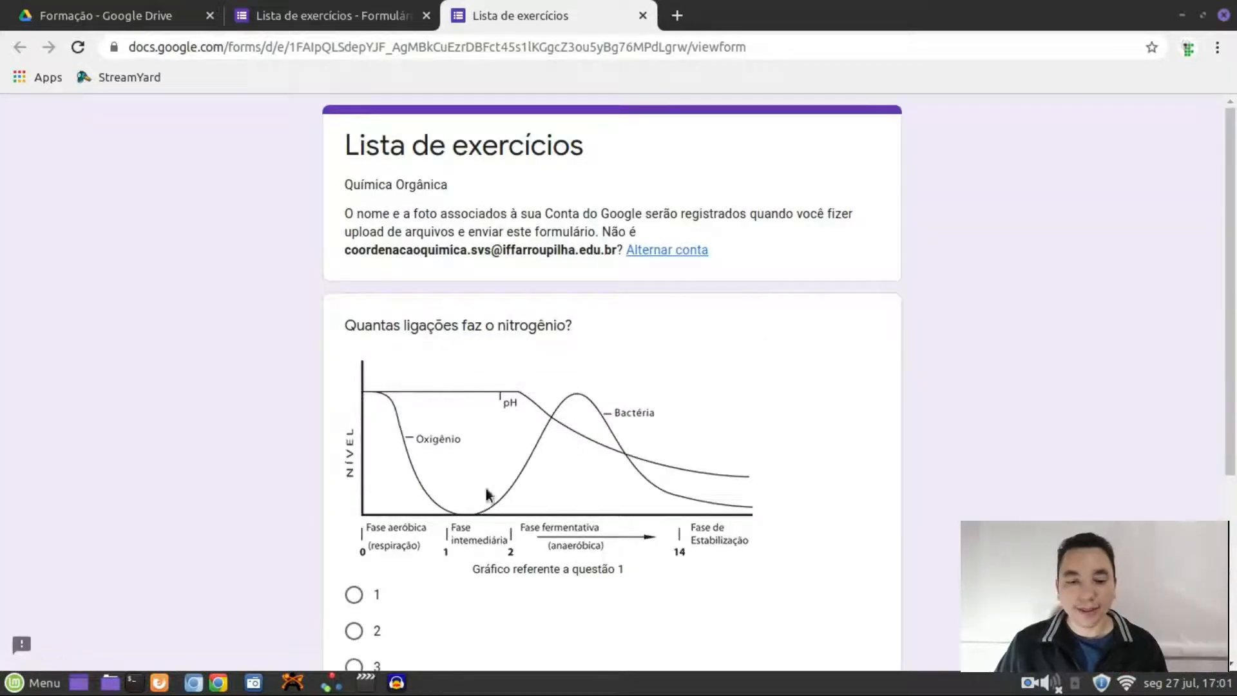
scroll(488, 495, down, 5)
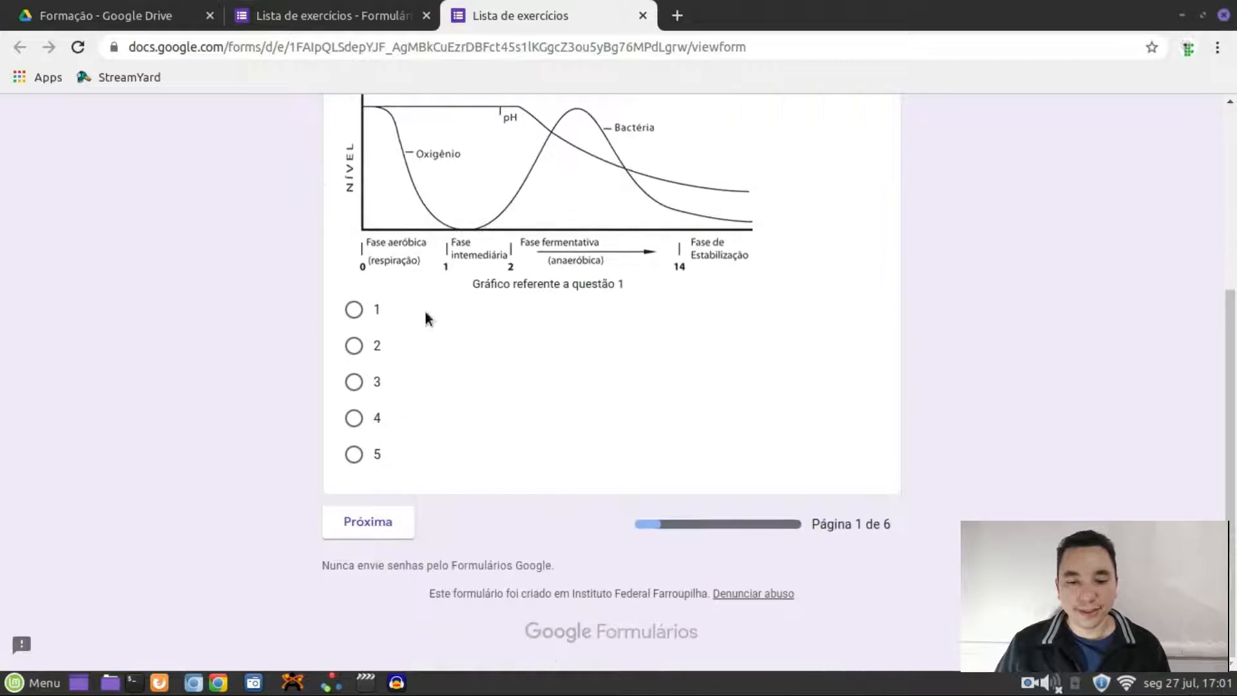
scroll(530, 296, up, 1)
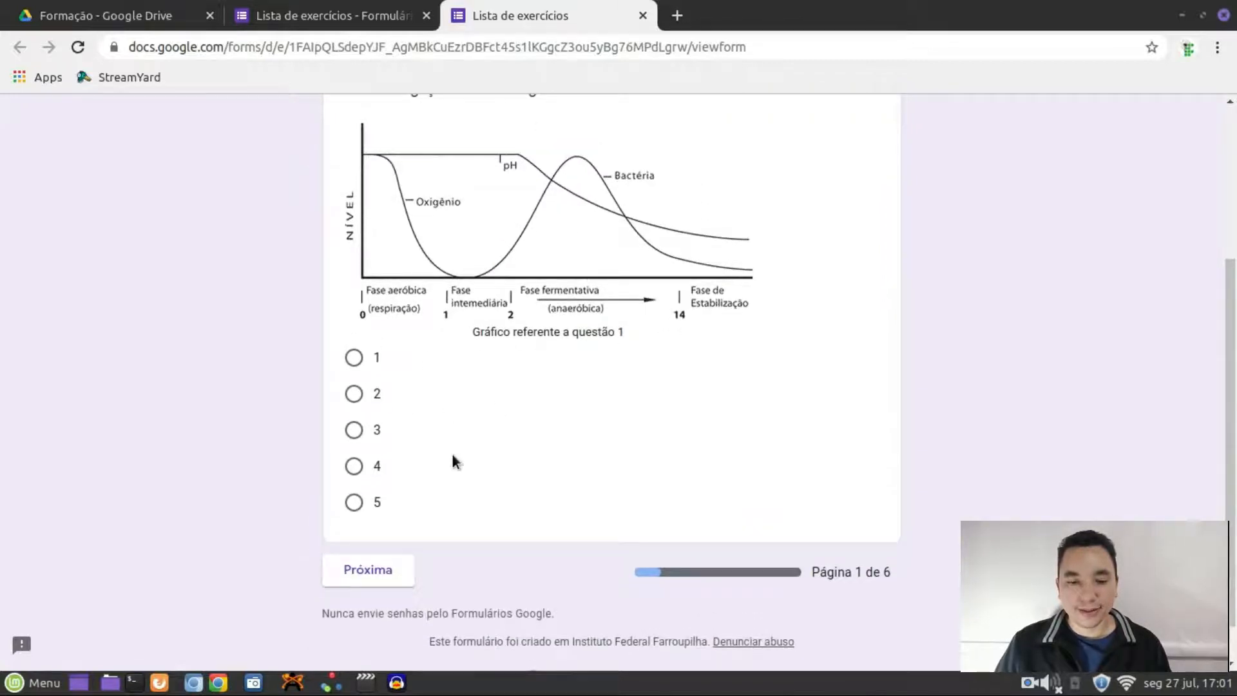
scroll(493, 458, up, 4)
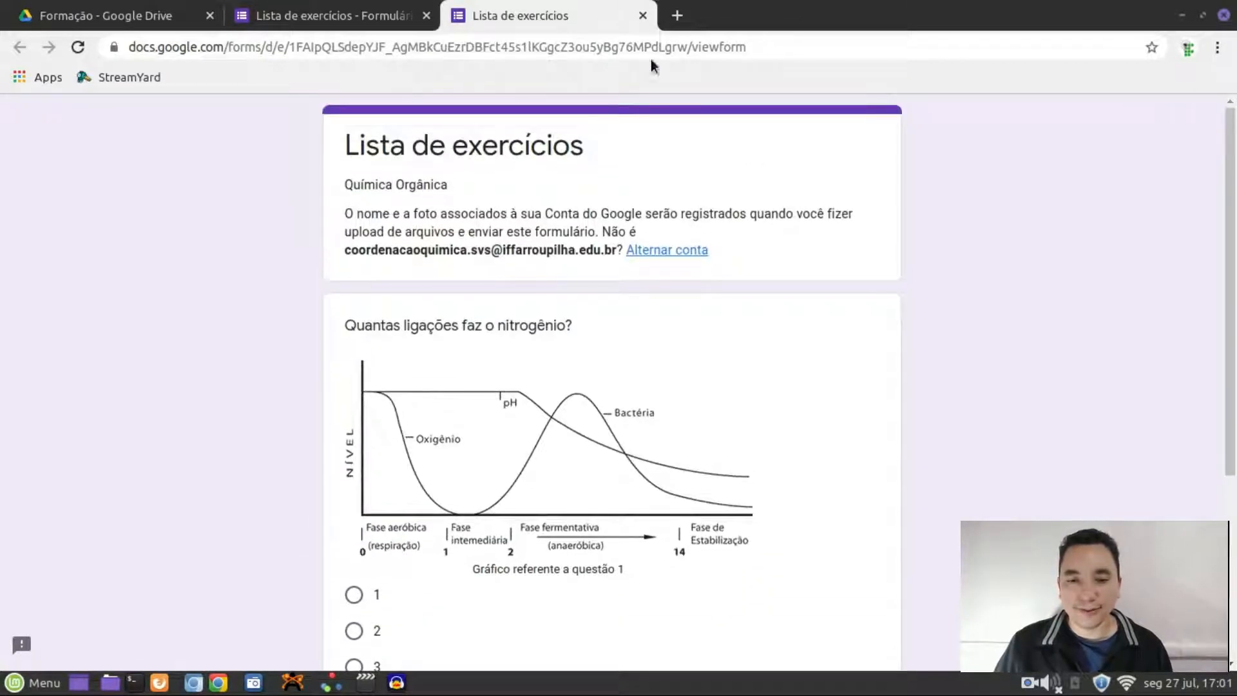
click(643, 15)
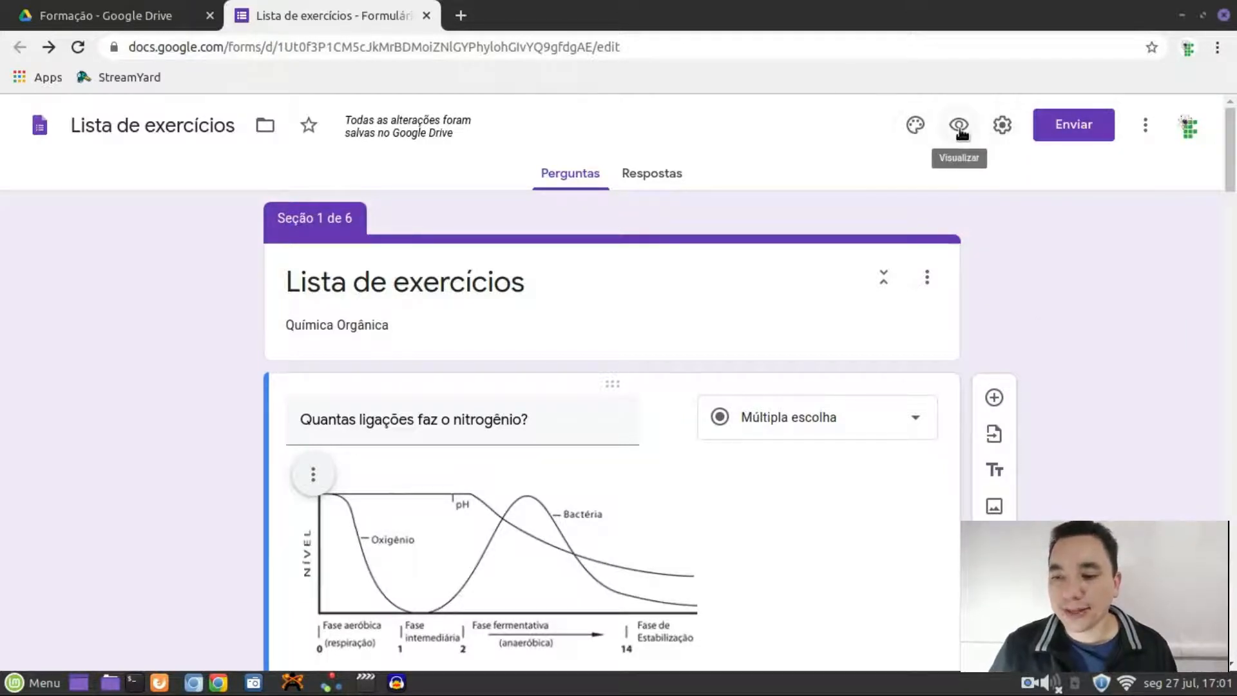
Insert the lab-flasks thumbnail from Temas as the header image, turning the theme red
click(916, 127)
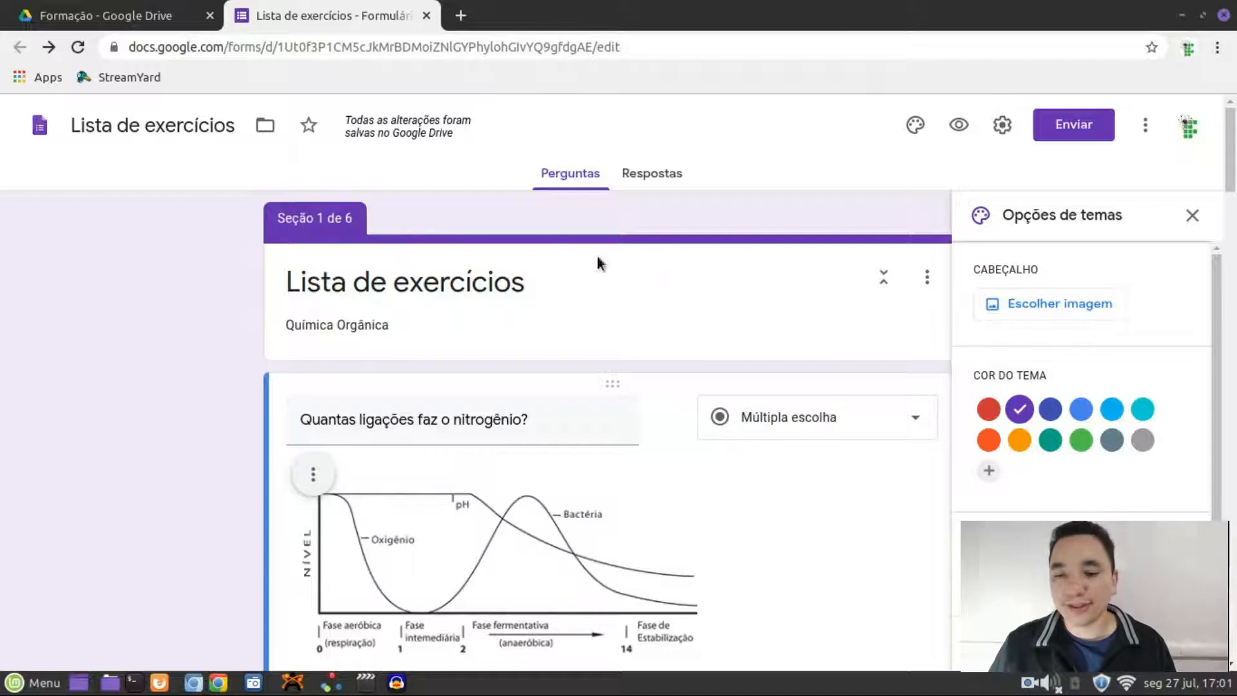
click(1058, 301)
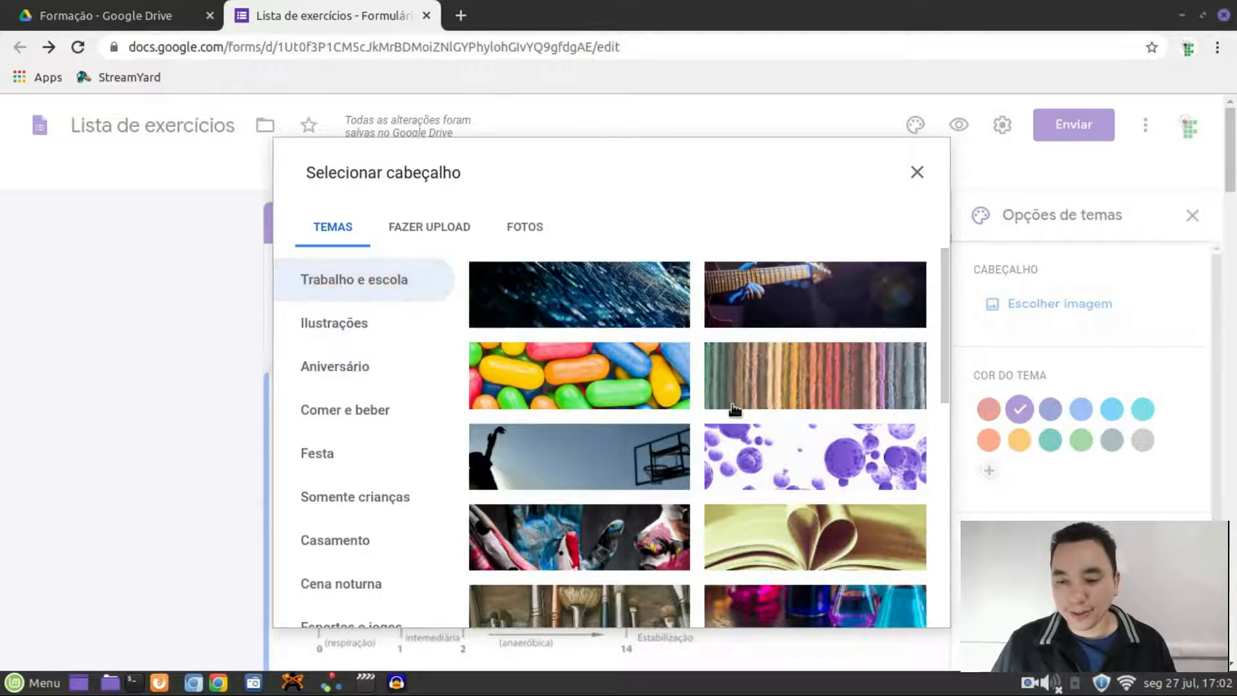
scroll(734, 409, down, 5)
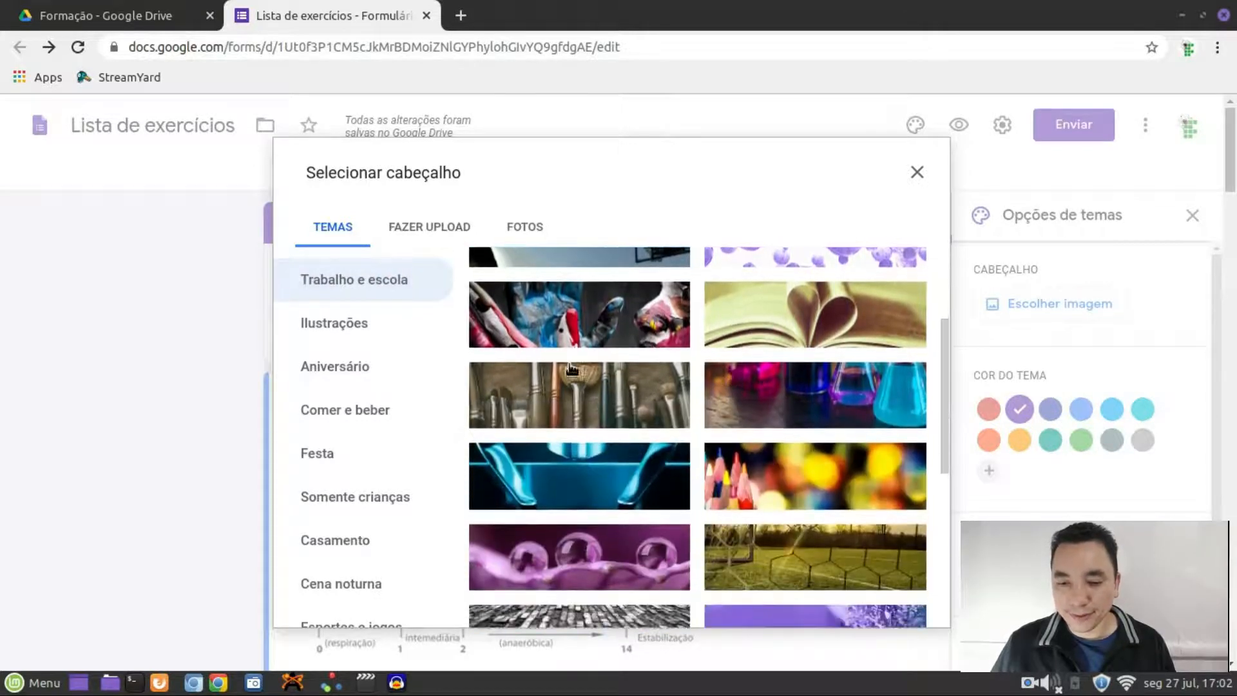
scroll(725, 399, down, 8)
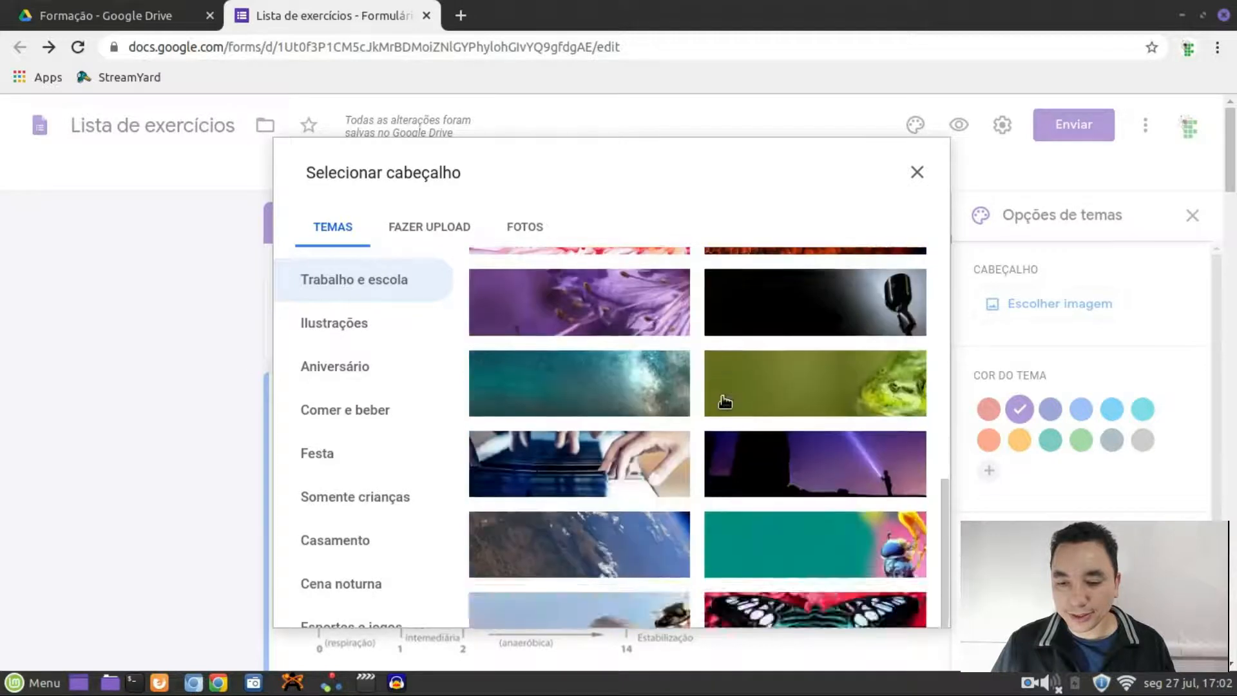
scroll(725, 399, up, 5)
scroll(724, 400, up, 4)
scroll(773, 374, down, 2)
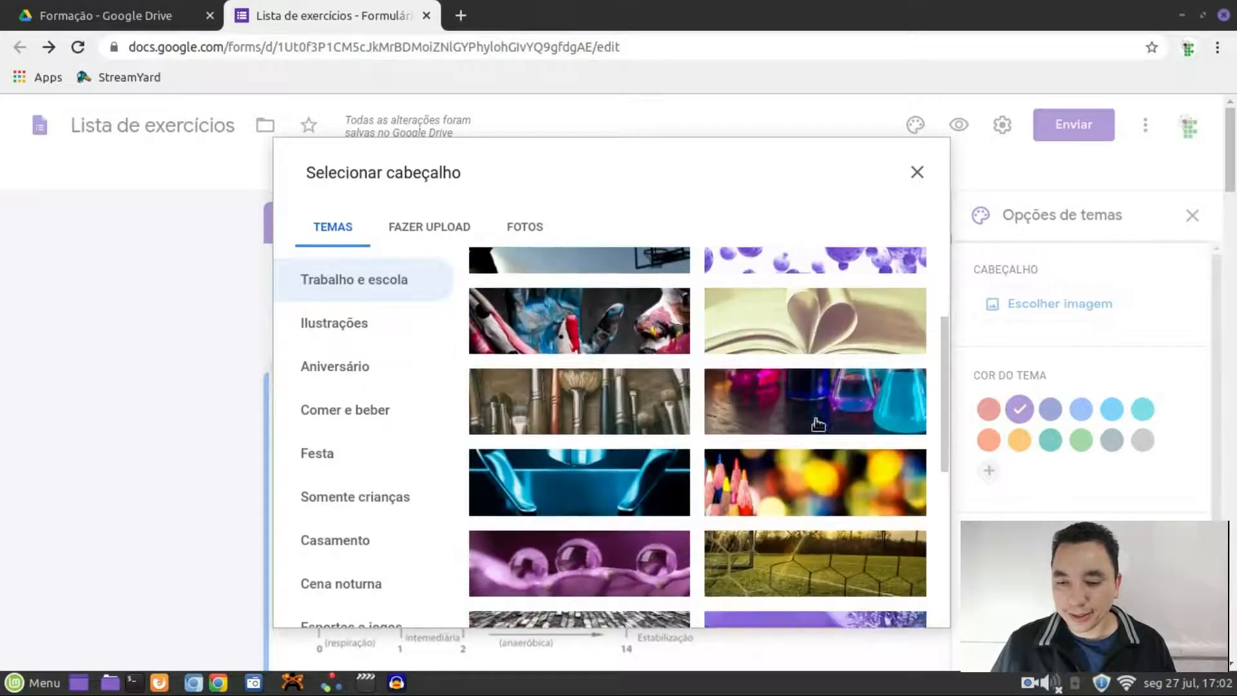
scroll(754, 476, down, 10)
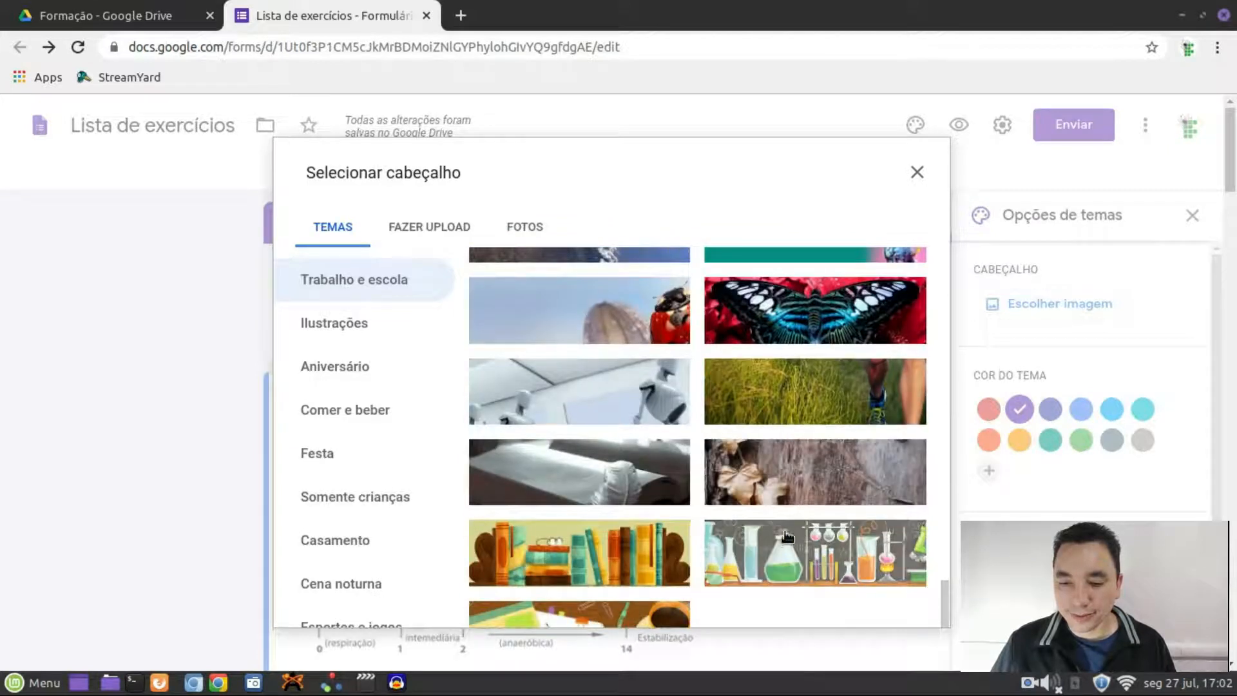
scroll(757, 459, up, 5)
scroll(757, 458, up, 5)
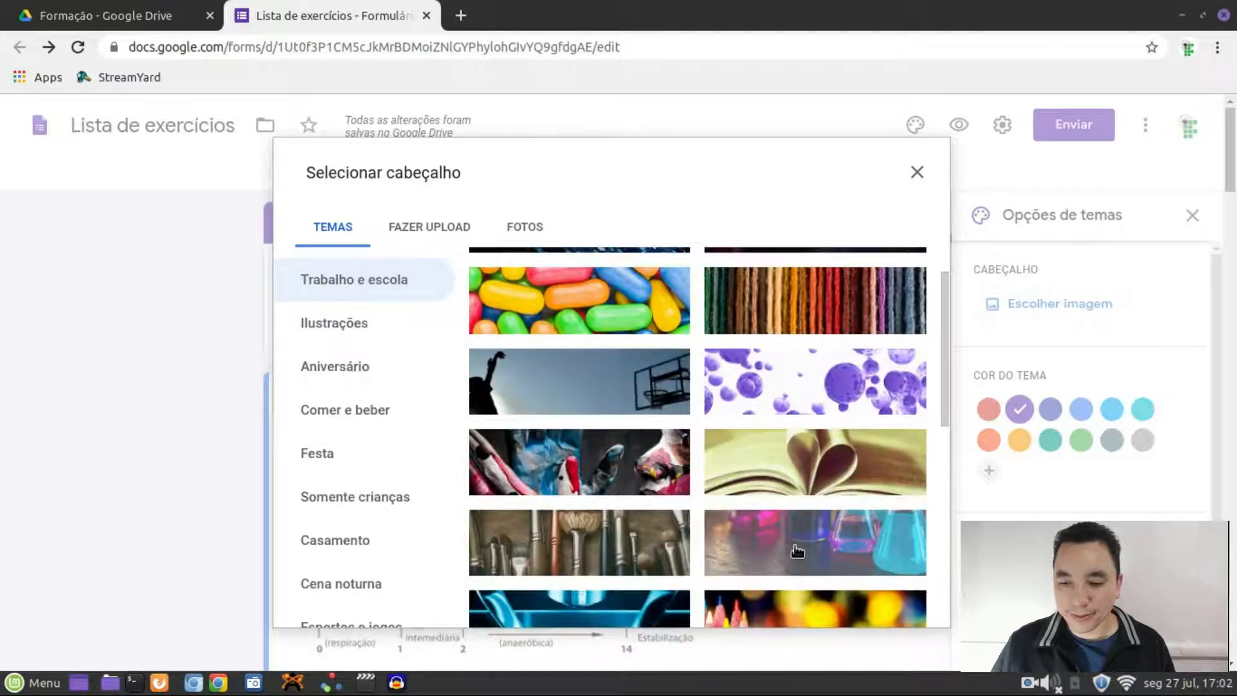
click(850, 560)
click(903, 601)
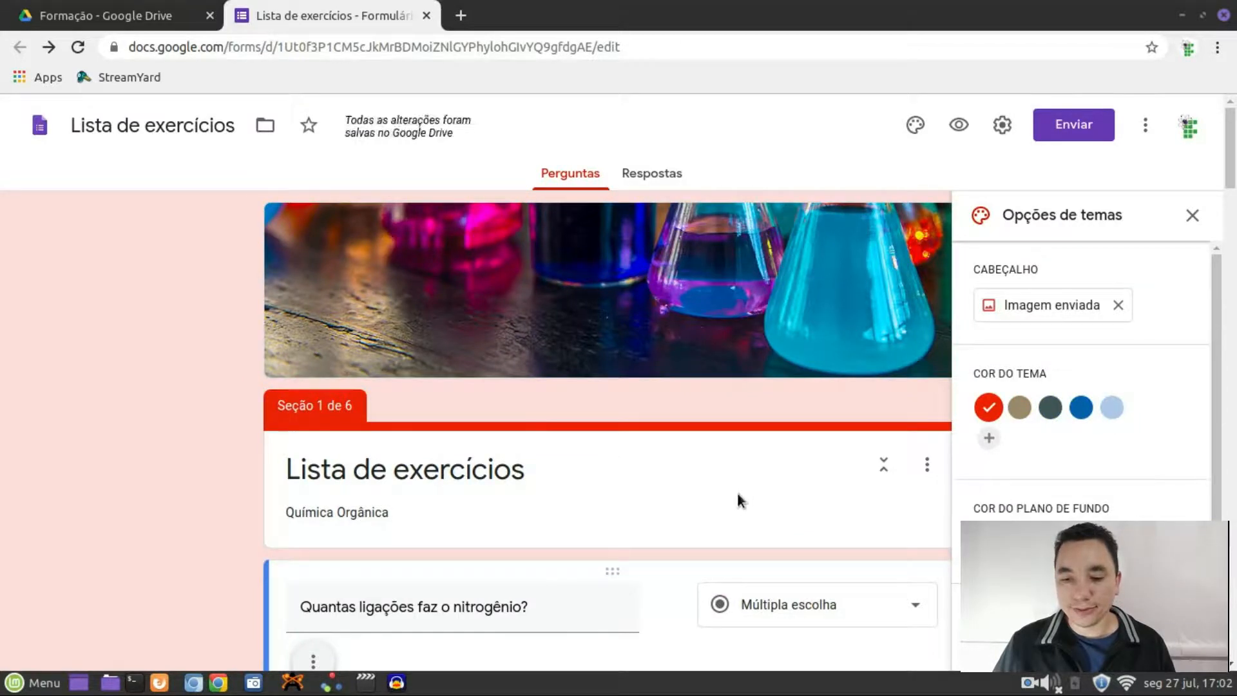
scroll(750, 489, down, 3)
scroll(781, 543, up, 3)
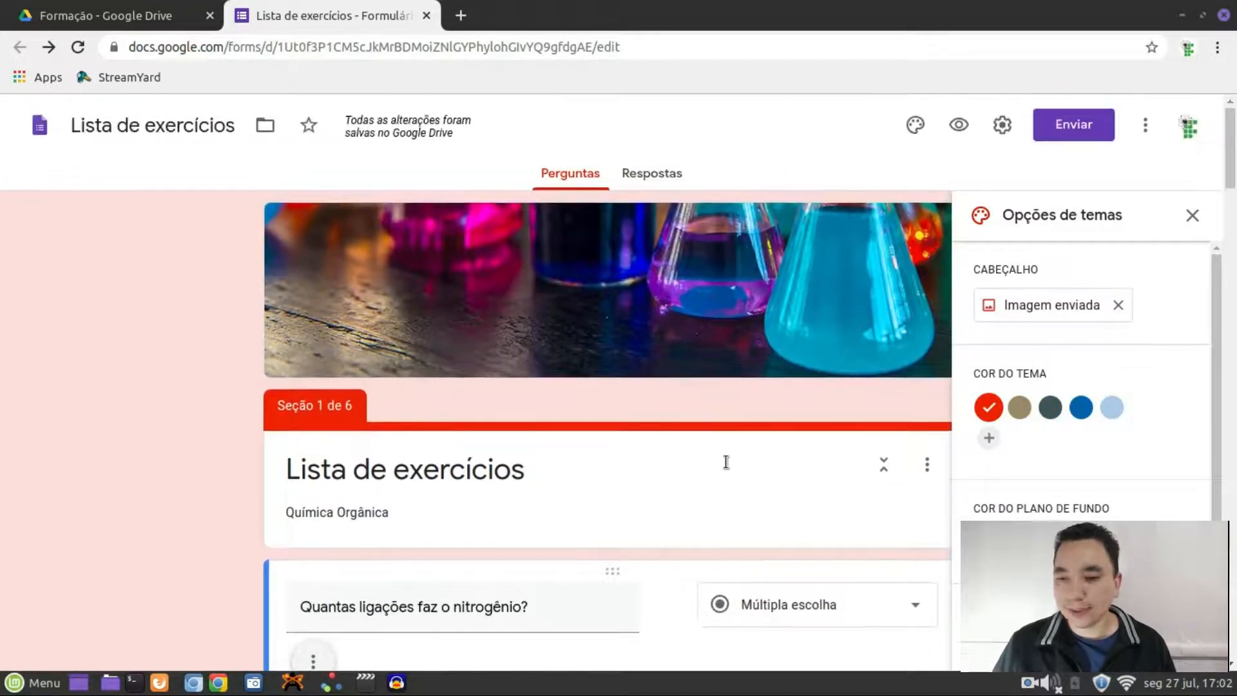
click(962, 123)
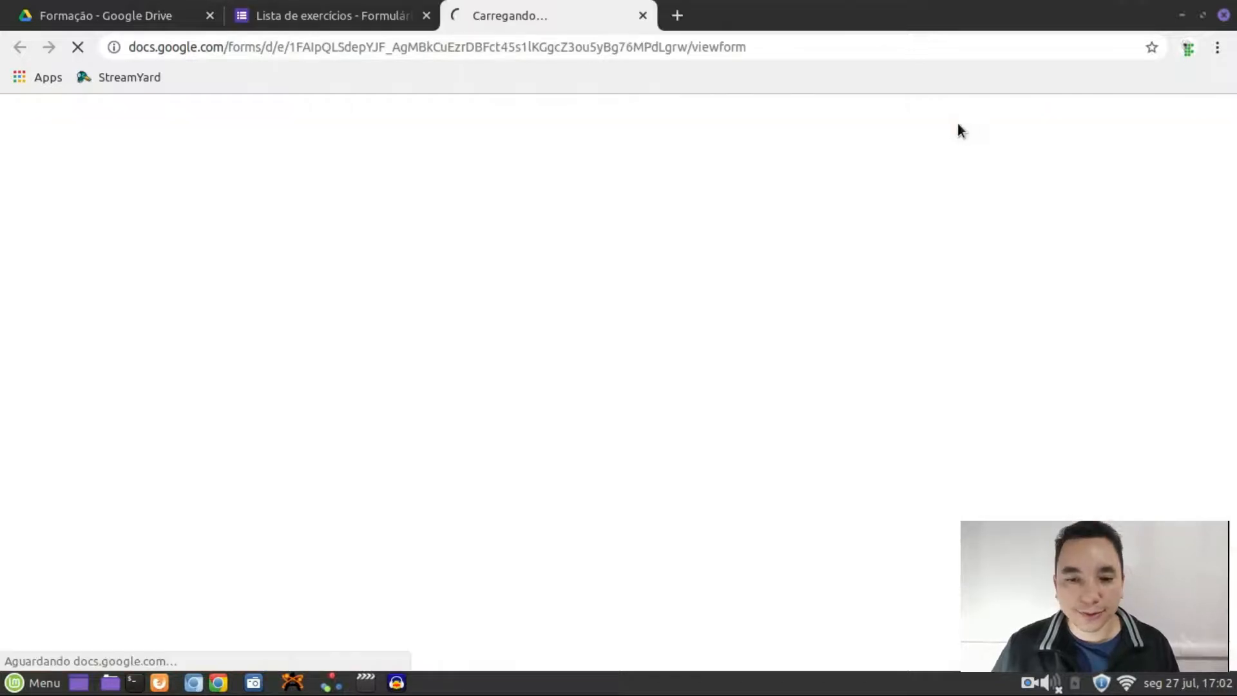
scroll(741, 303, down, 3)
scroll(809, 339, up, 3)
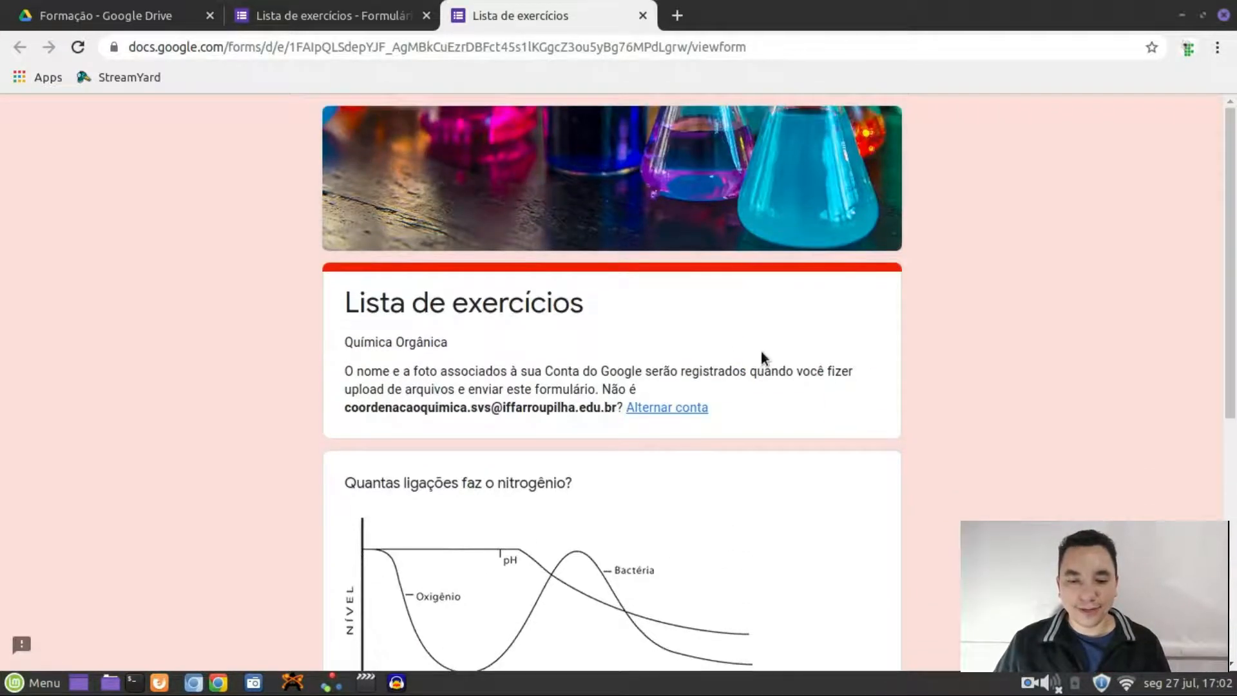
scroll(761, 358, down, 7)
scroll(629, 474, up, 7)
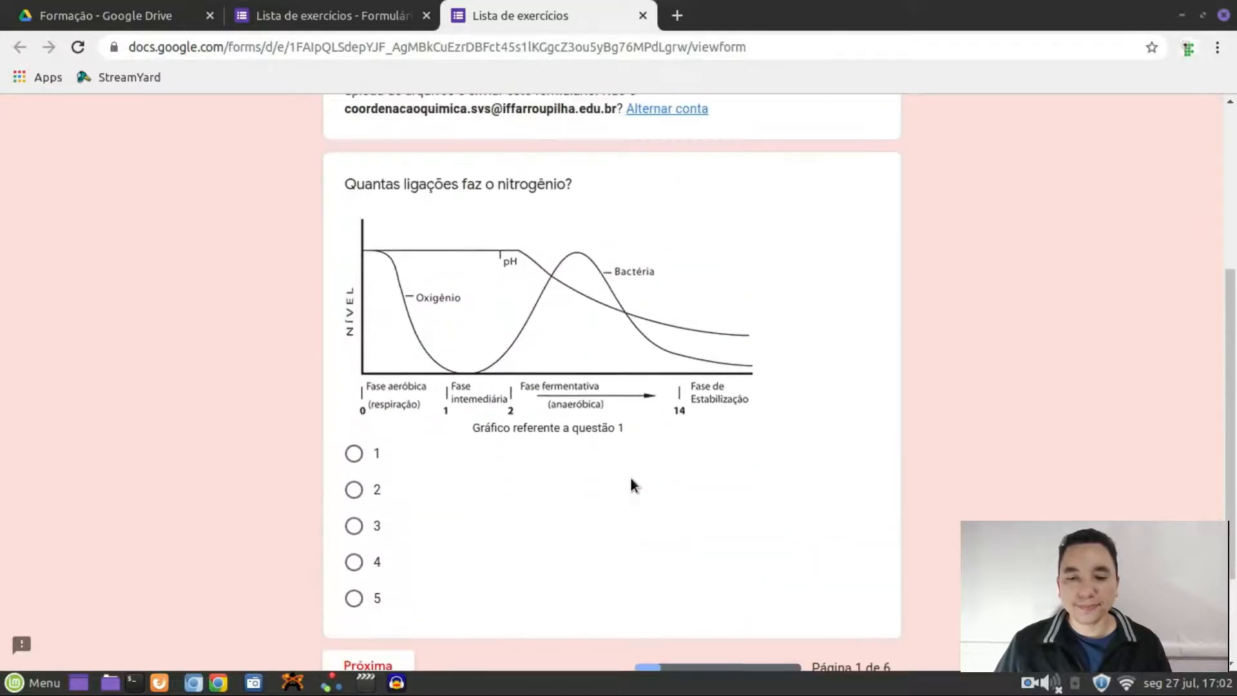
scroll(796, 449, up, 1)
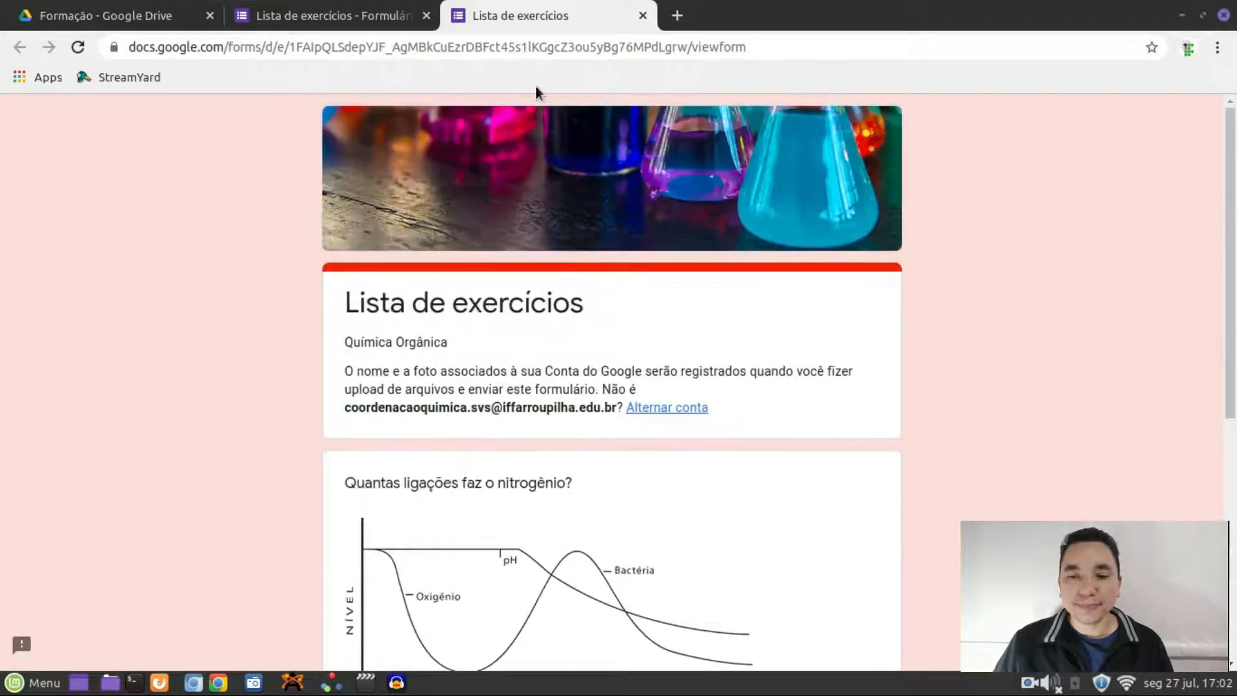
click(642, 16)
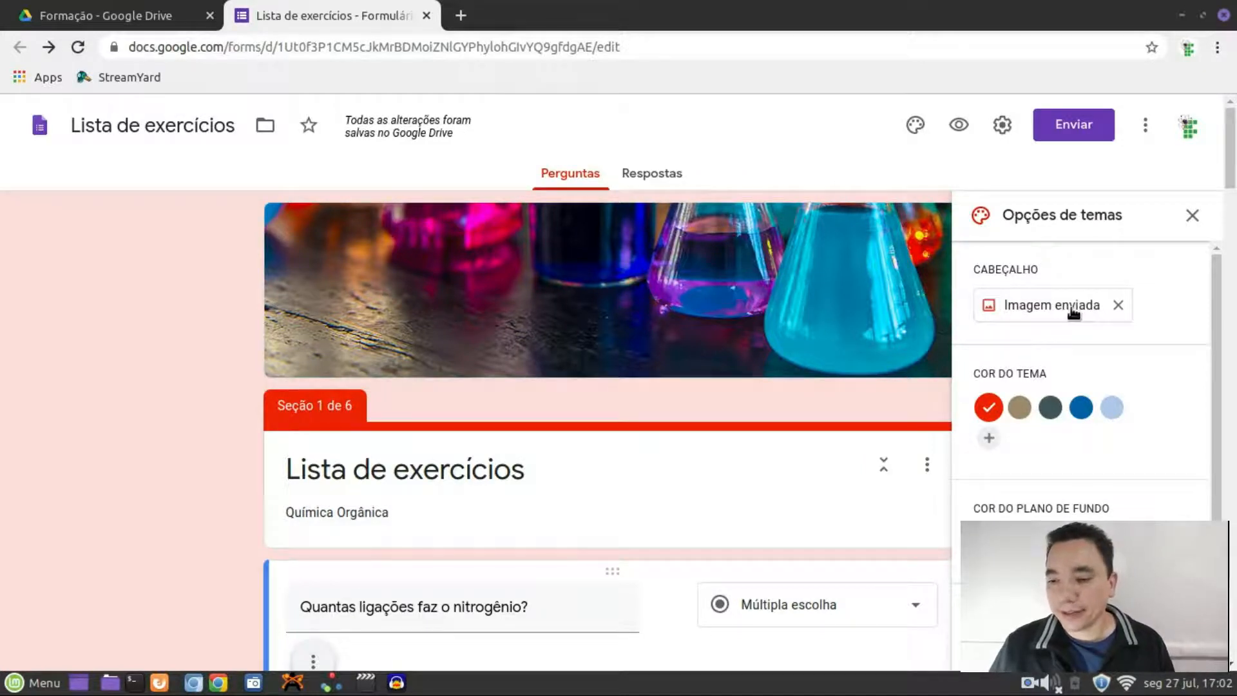
Close the Opções de temas panel and bring up the Configurações dialog
scroll(840, 325, down, 3)
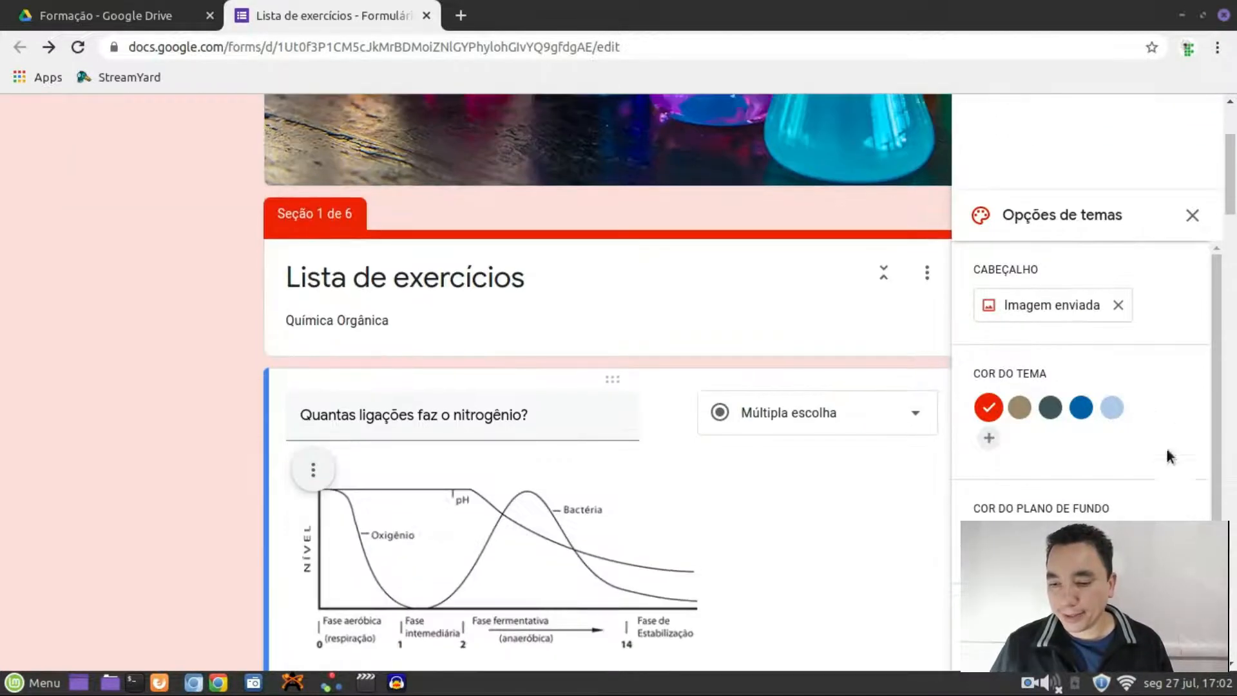
scroll(1165, 451, down, 1)
scroll(906, 404, up, 3)
scroll(1103, 301, up, 1)
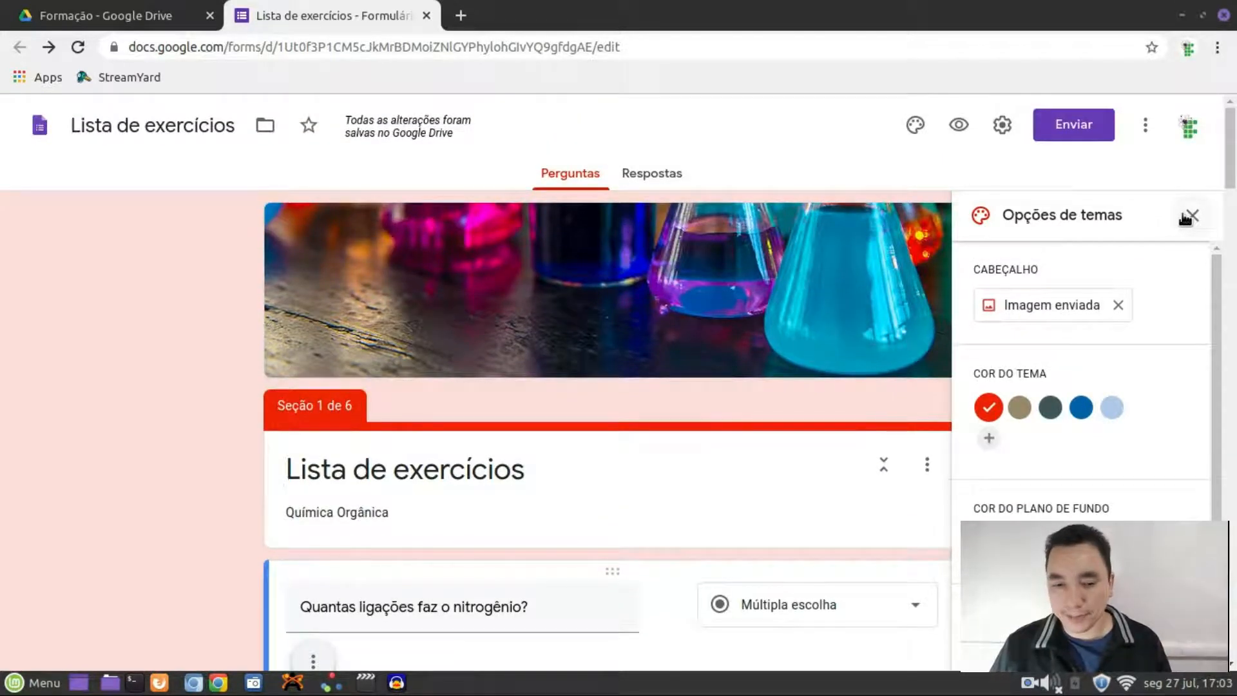
click(1189, 216)
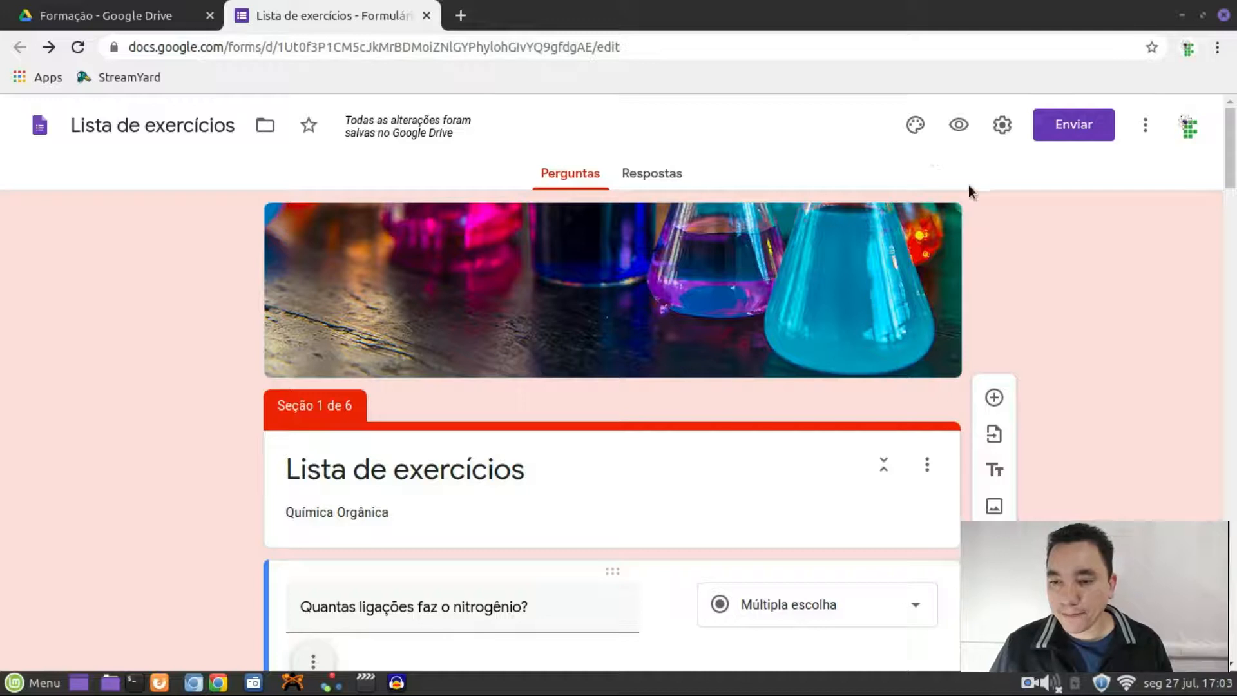
click(1002, 126)
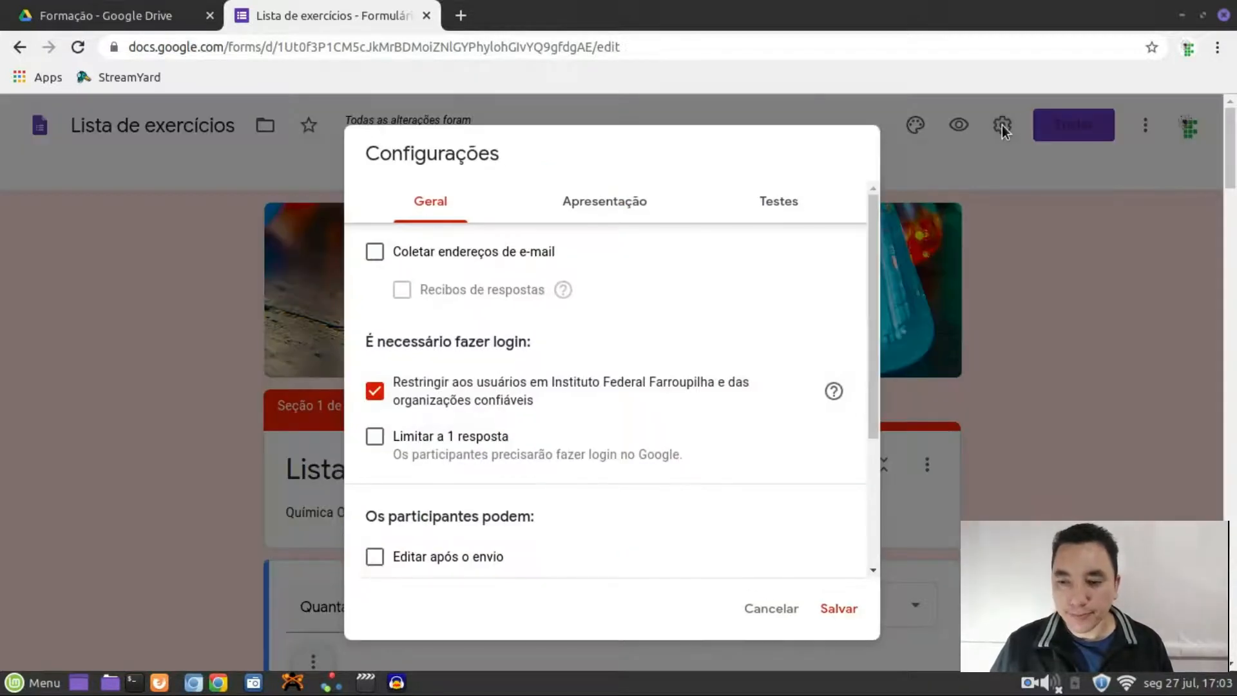
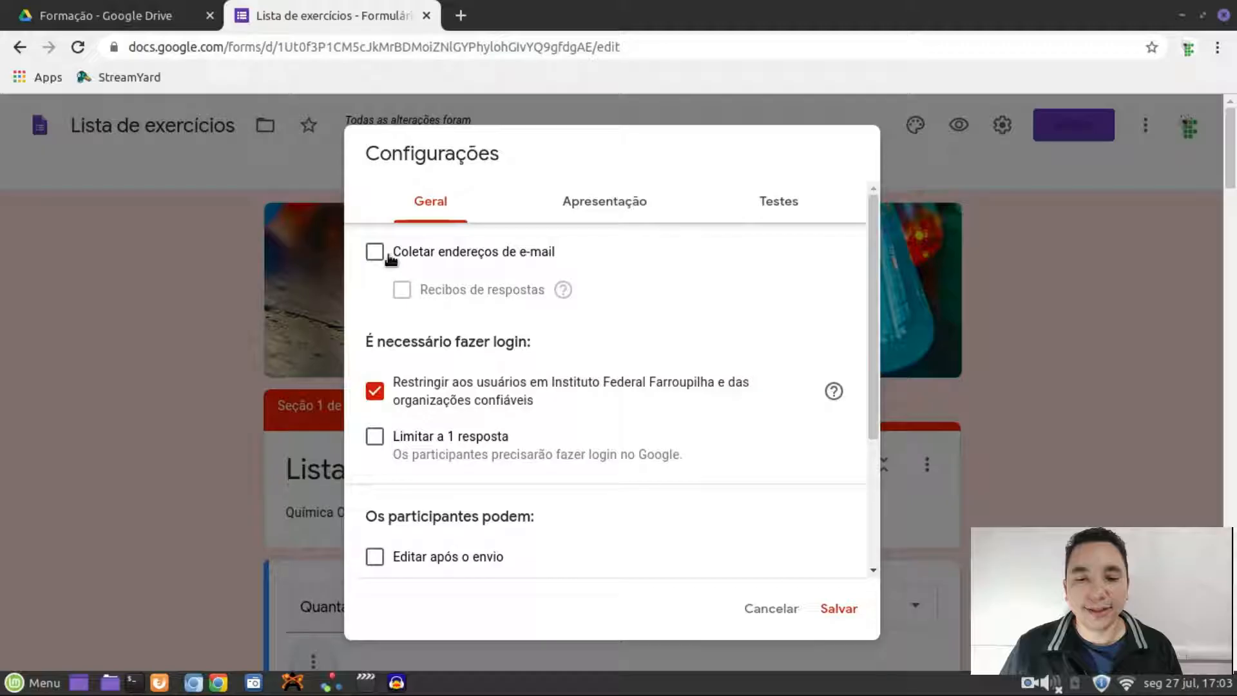
In general settings, tick 'Coletar endereços de e-mail' and 'Limitar a 1 resposta'
click(376, 252)
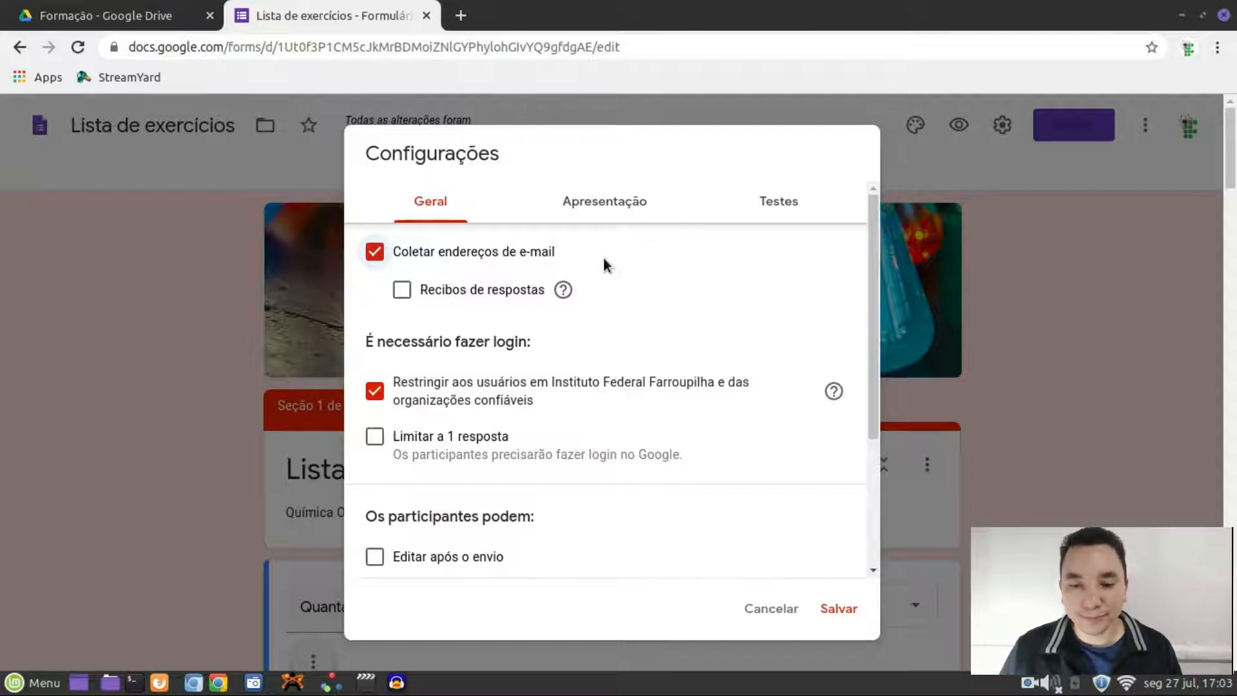
scroll(649, 277, down, 1)
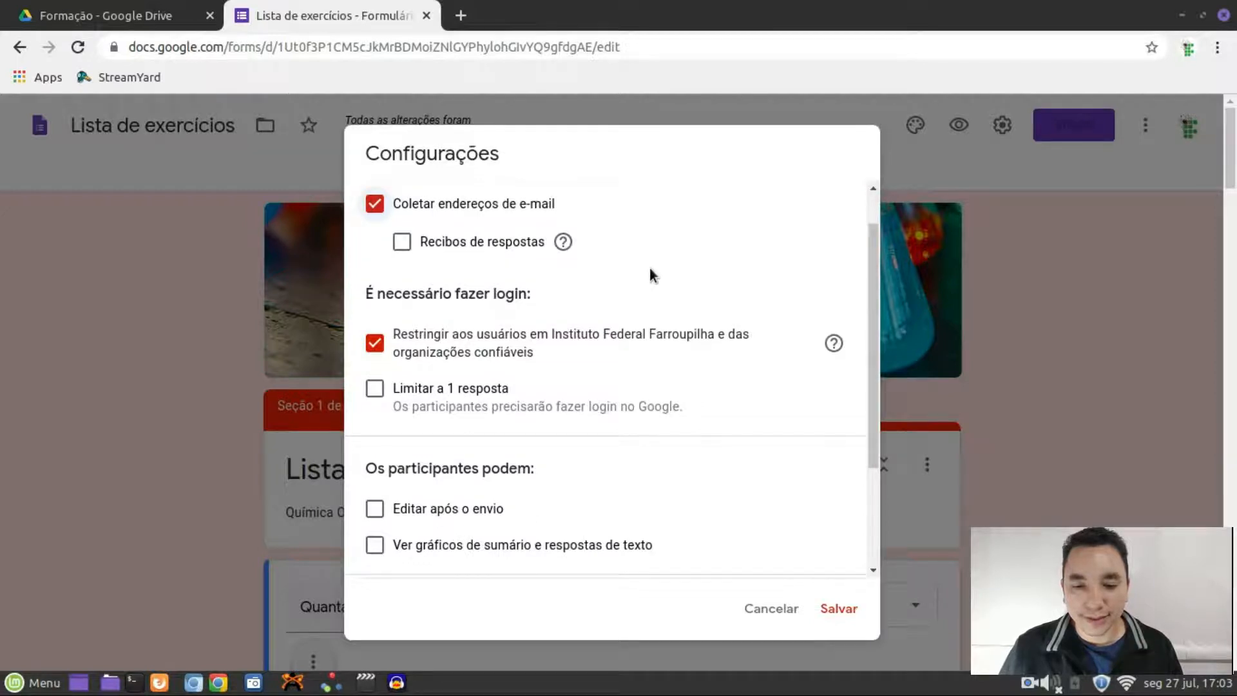
scroll(649, 268, down, 2)
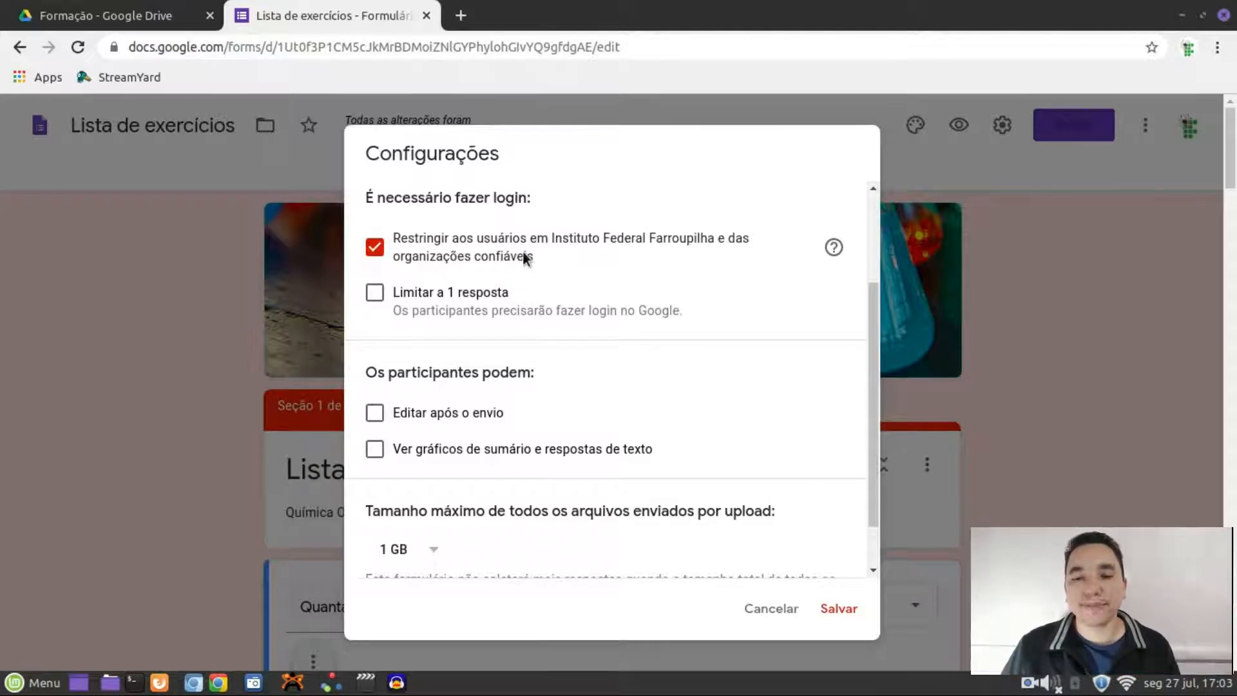
scroll(640, 261, down, 1)
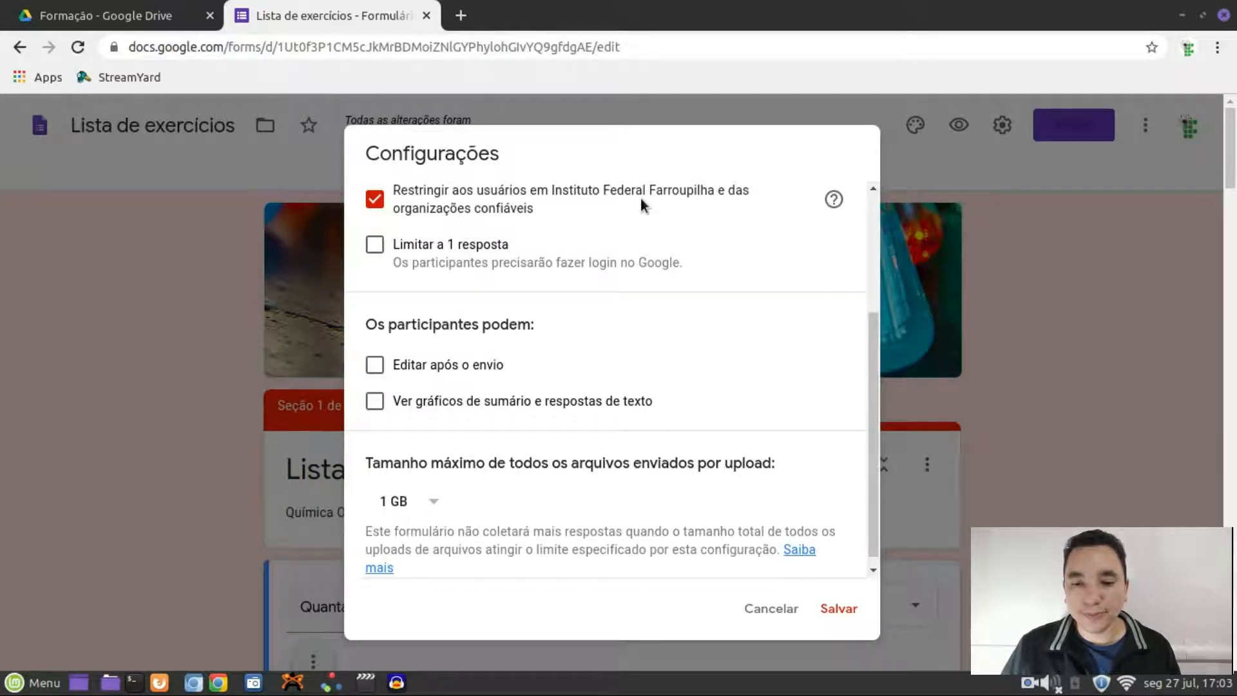
scroll(641, 205, down, 1)
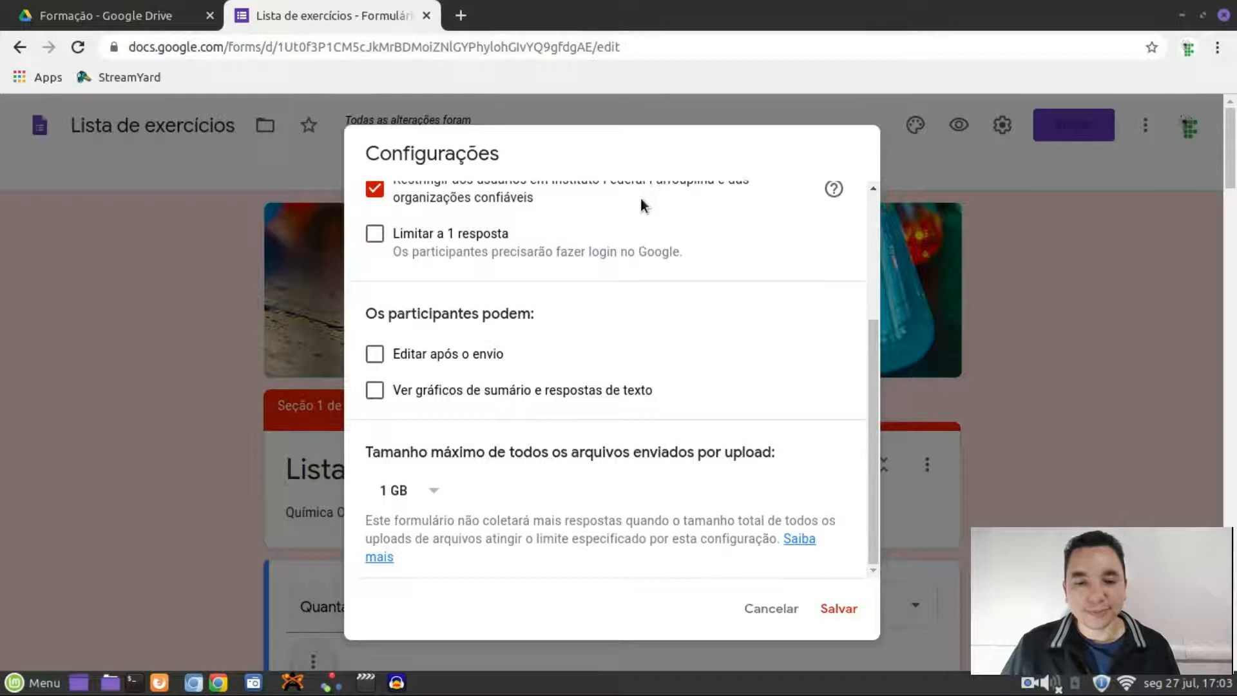
click(374, 234)
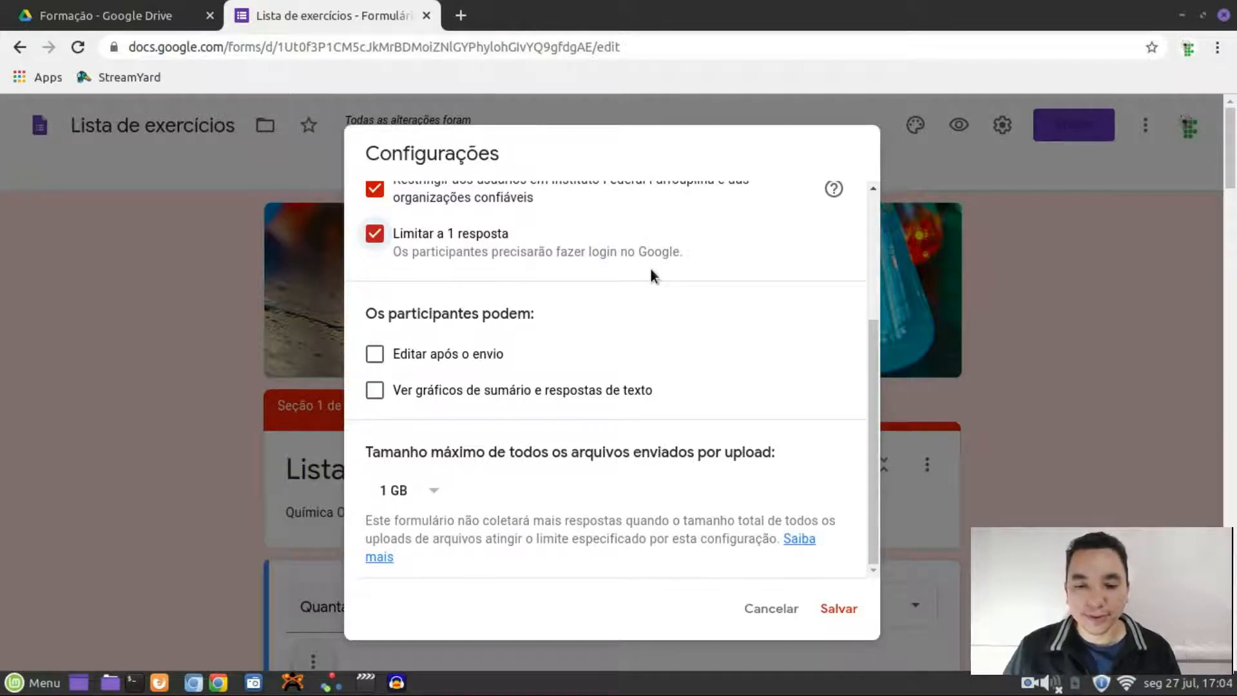
Browse the Apresentação and Testes settings tabs, then cancel without saving
scroll(640, 317, down, 2)
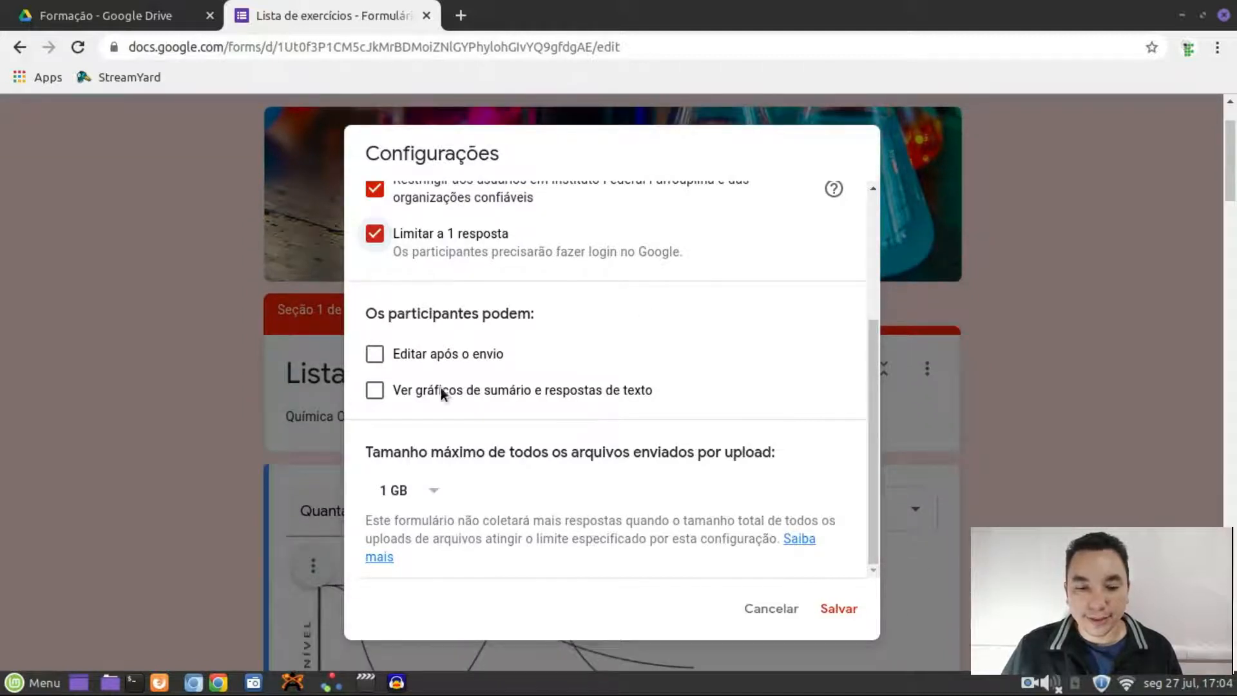
scroll(451, 361, down, 1)
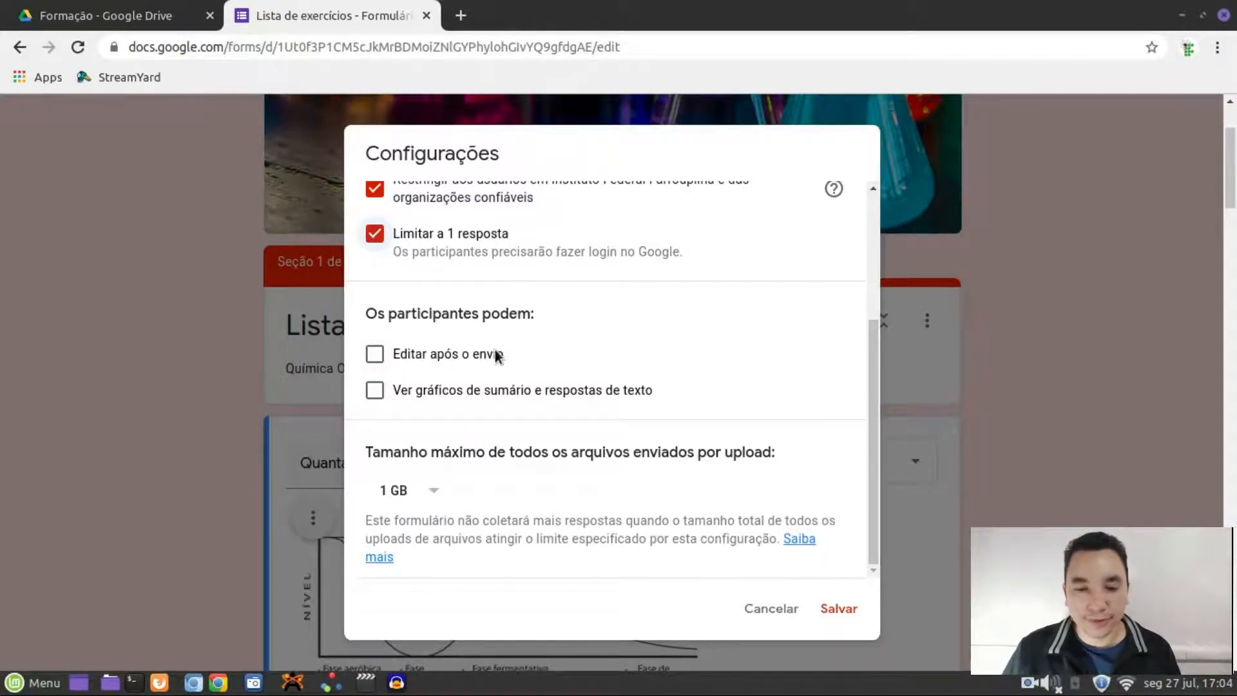
scroll(491, 416, down, 2)
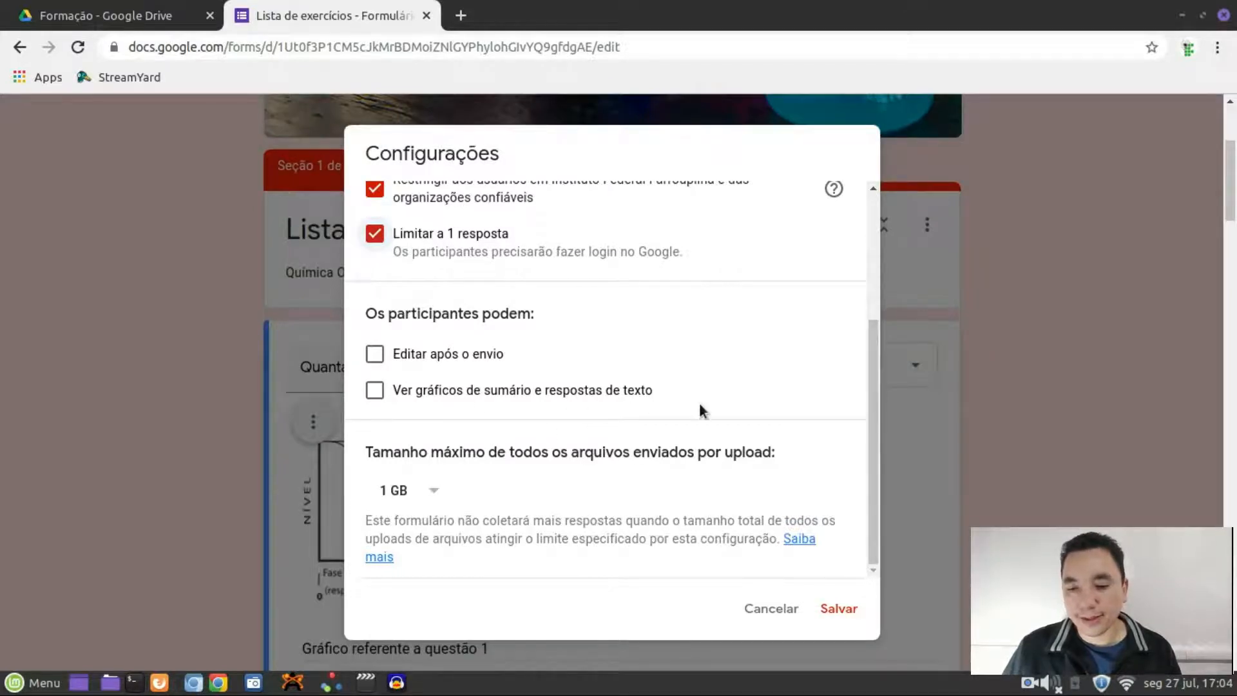
scroll(700, 408, up, 4)
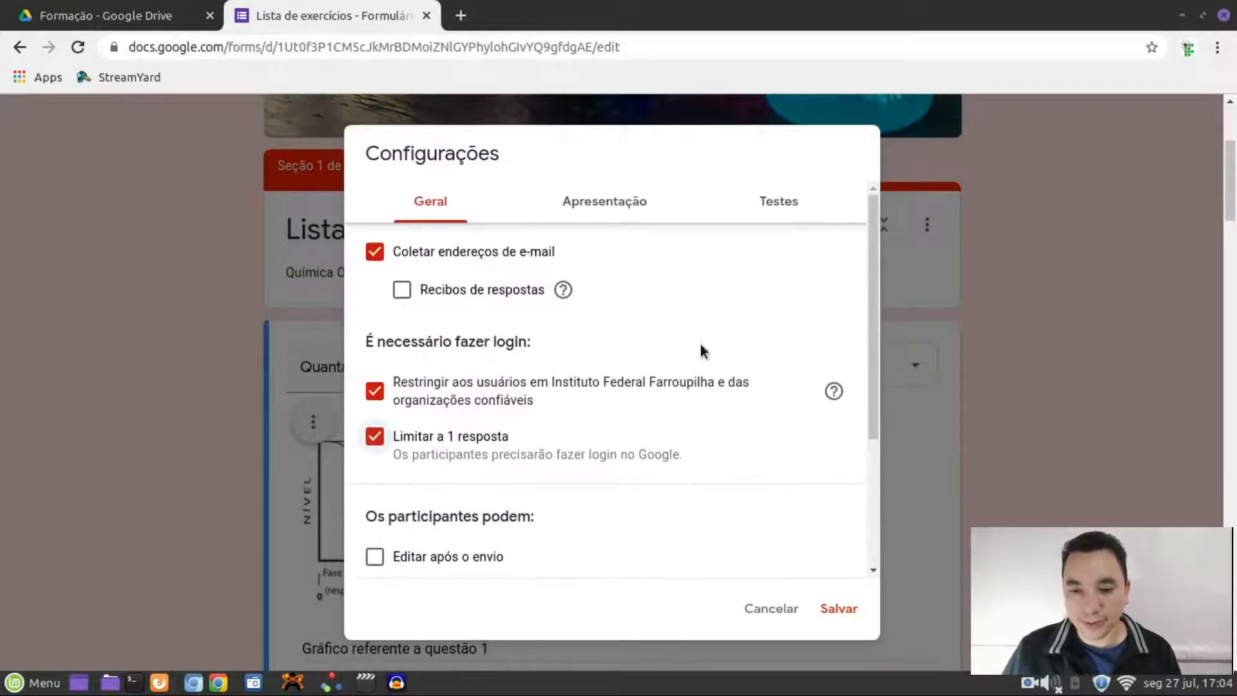
click(603, 209)
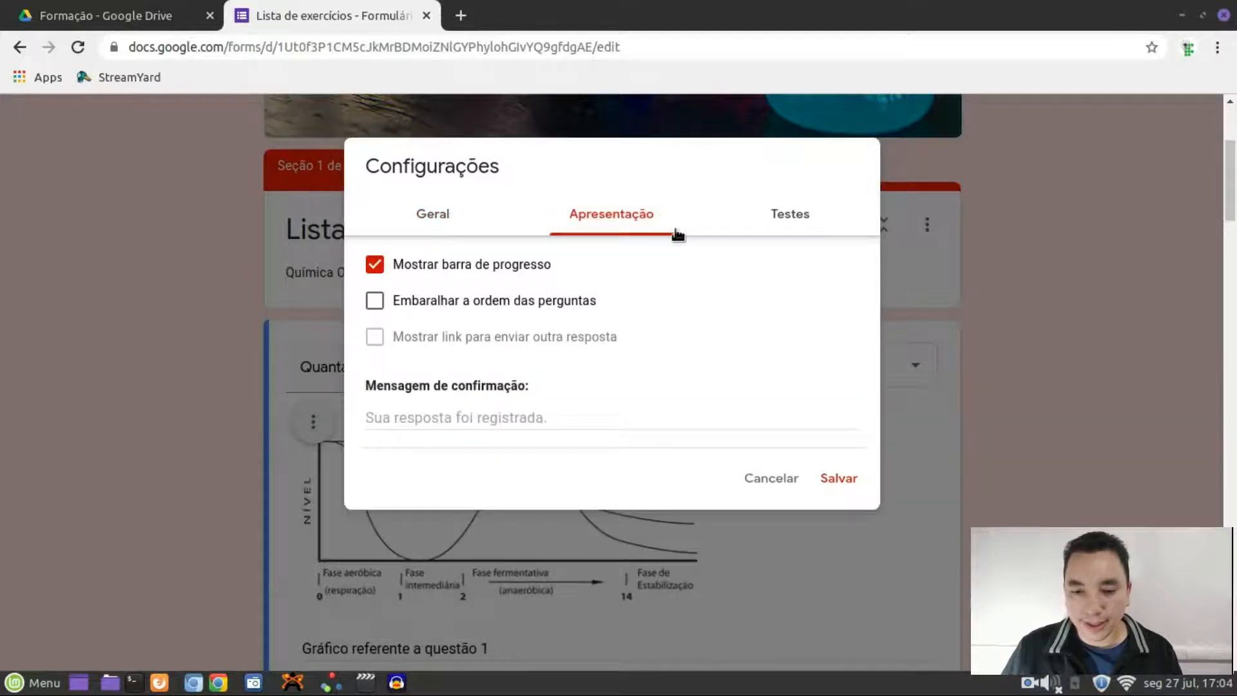
click(779, 226)
click(428, 204)
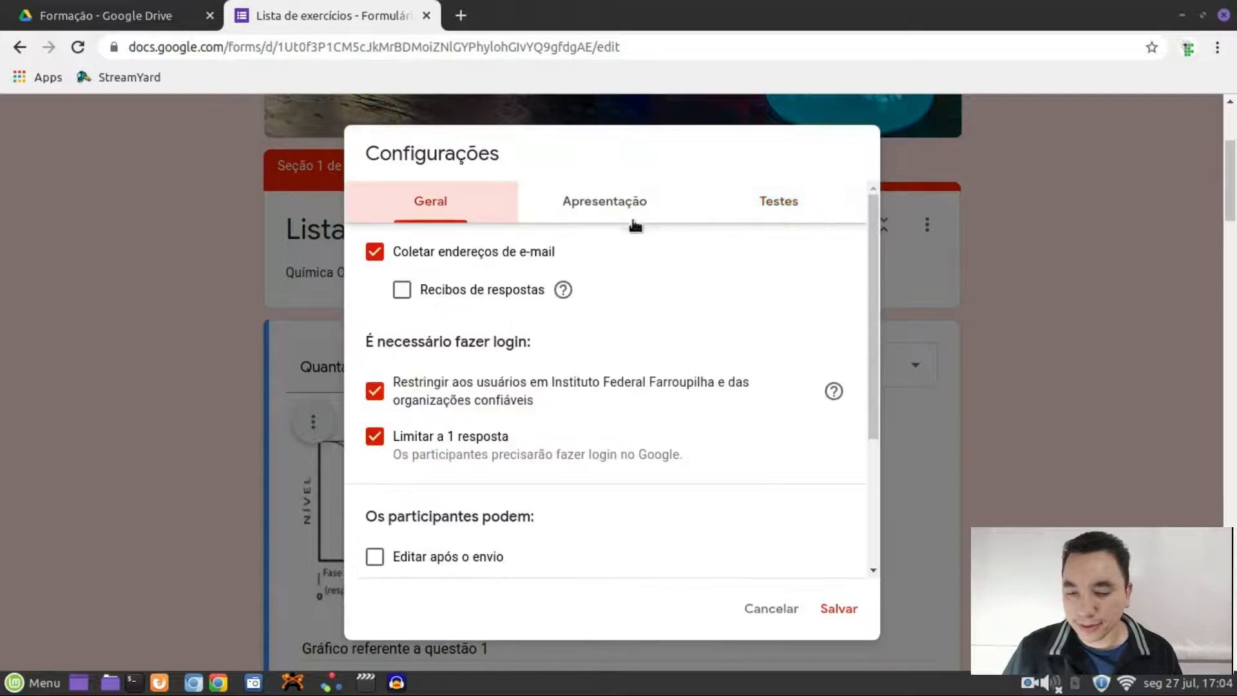
click(776, 607)
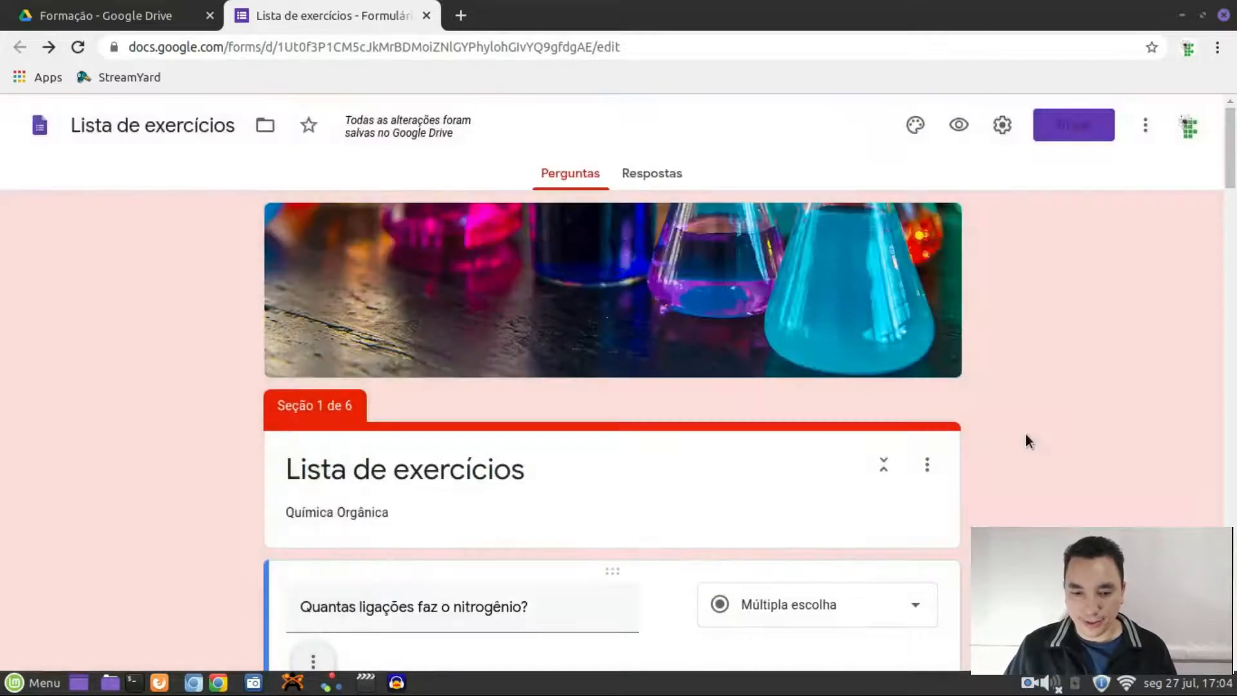
Add an optional short-answer question 'Nome:' right below the title card, then preview it
scroll(1019, 406, down, 3)
scroll(1019, 413, up, 3)
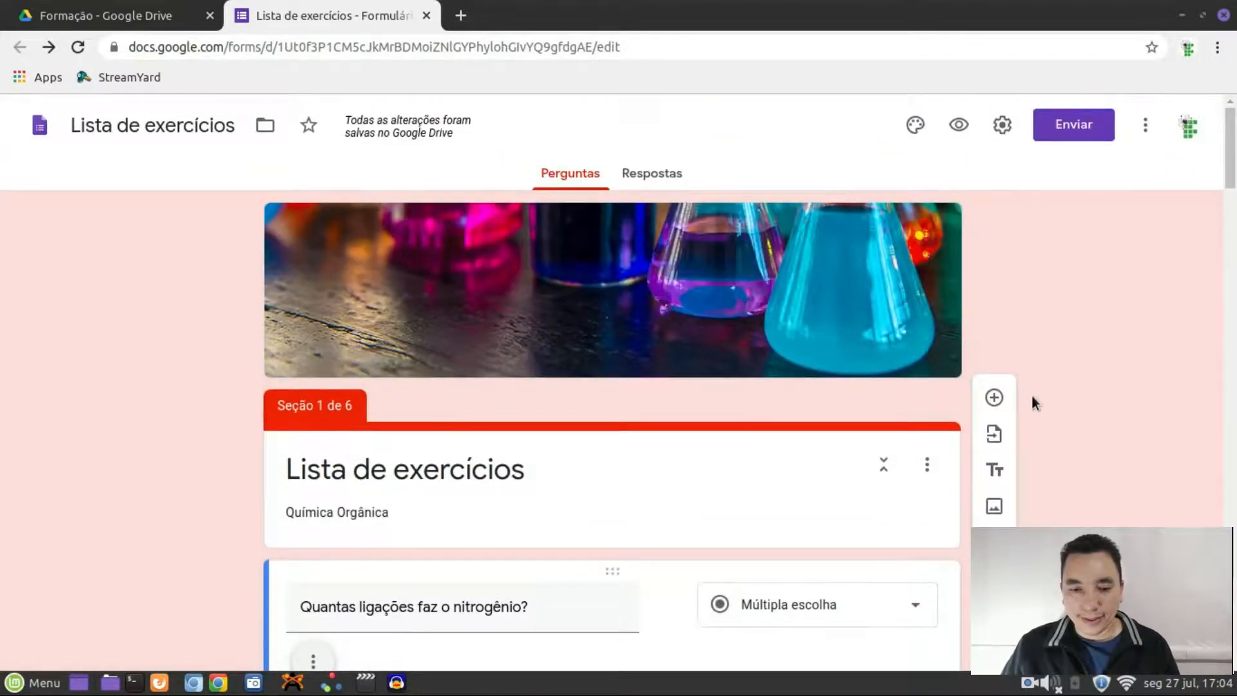
scroll(1030, 396, down, 2)
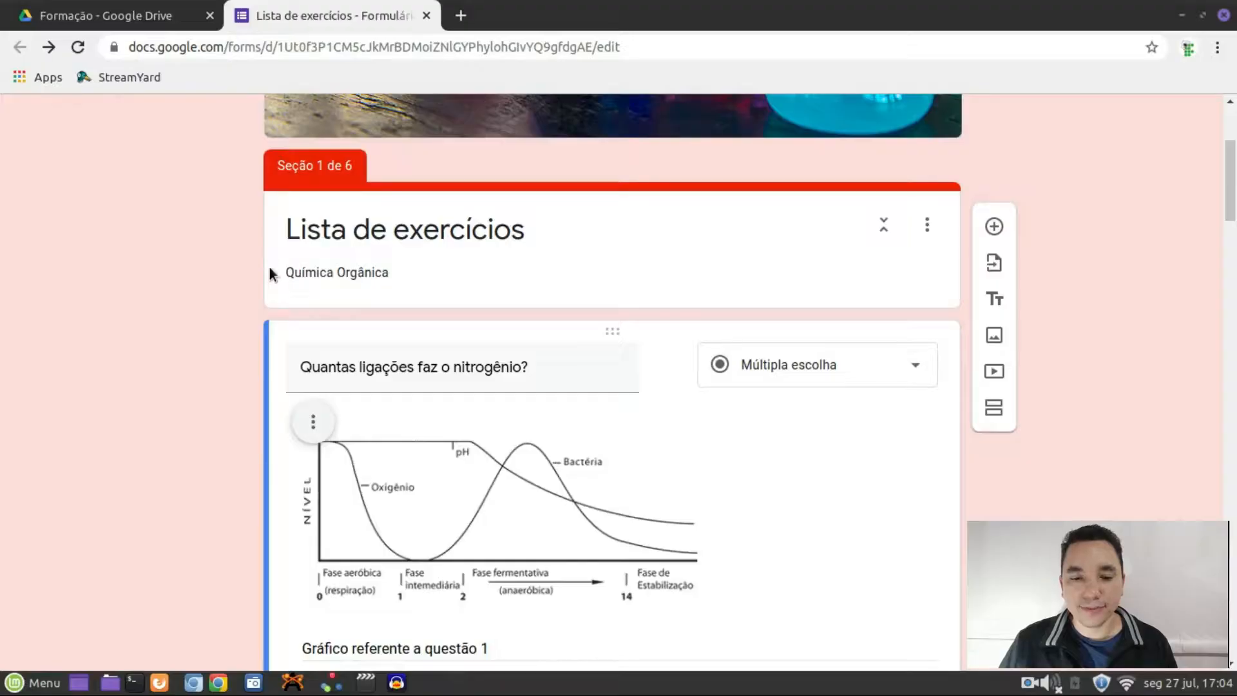
drag(287, 236, 546, 254)
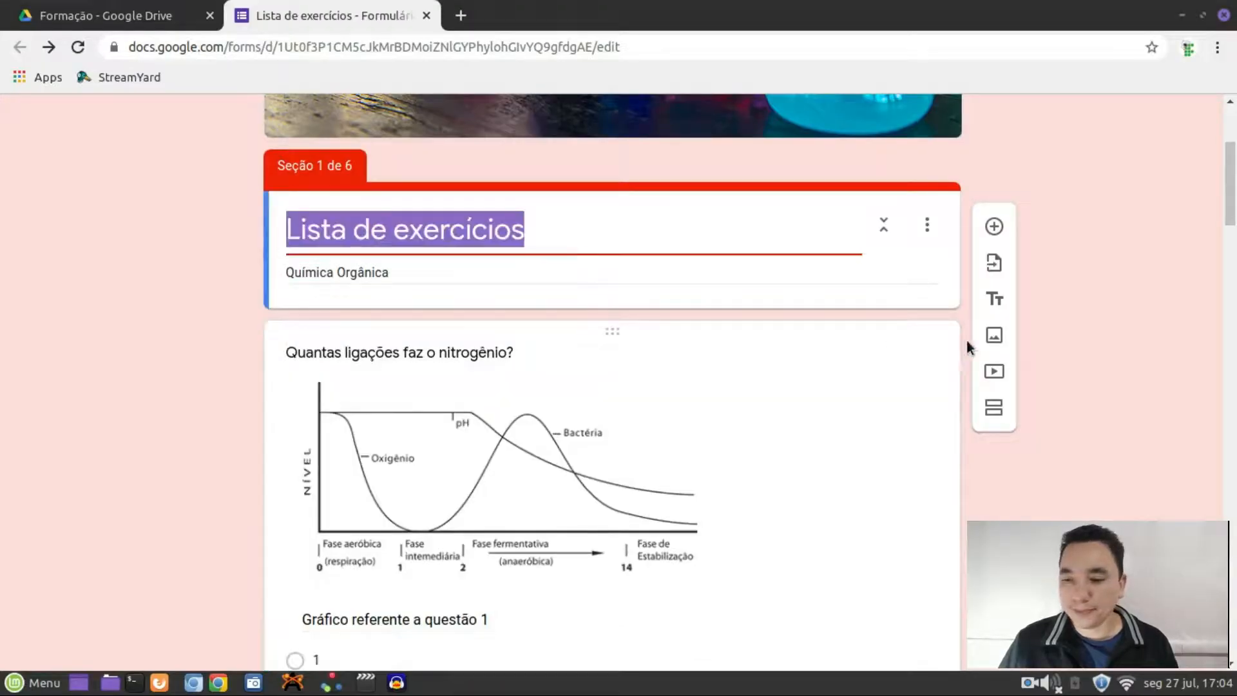
click(994, 227)
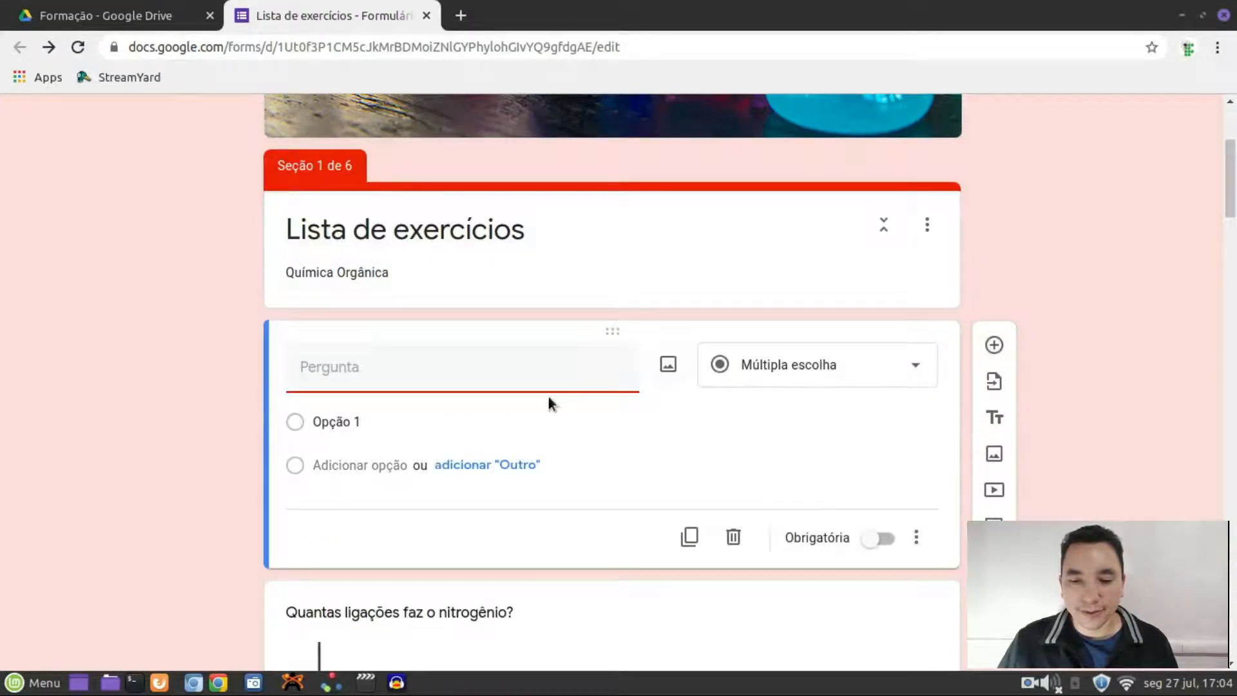
text(Nome:)
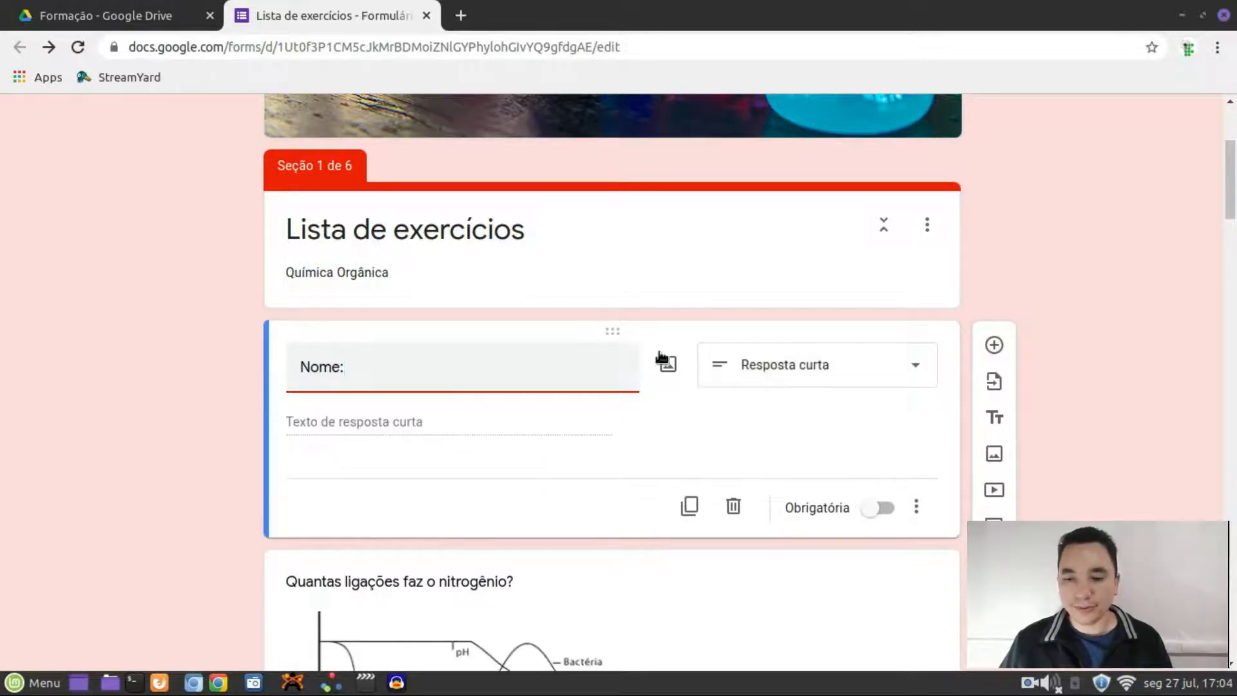
click(881, 512)
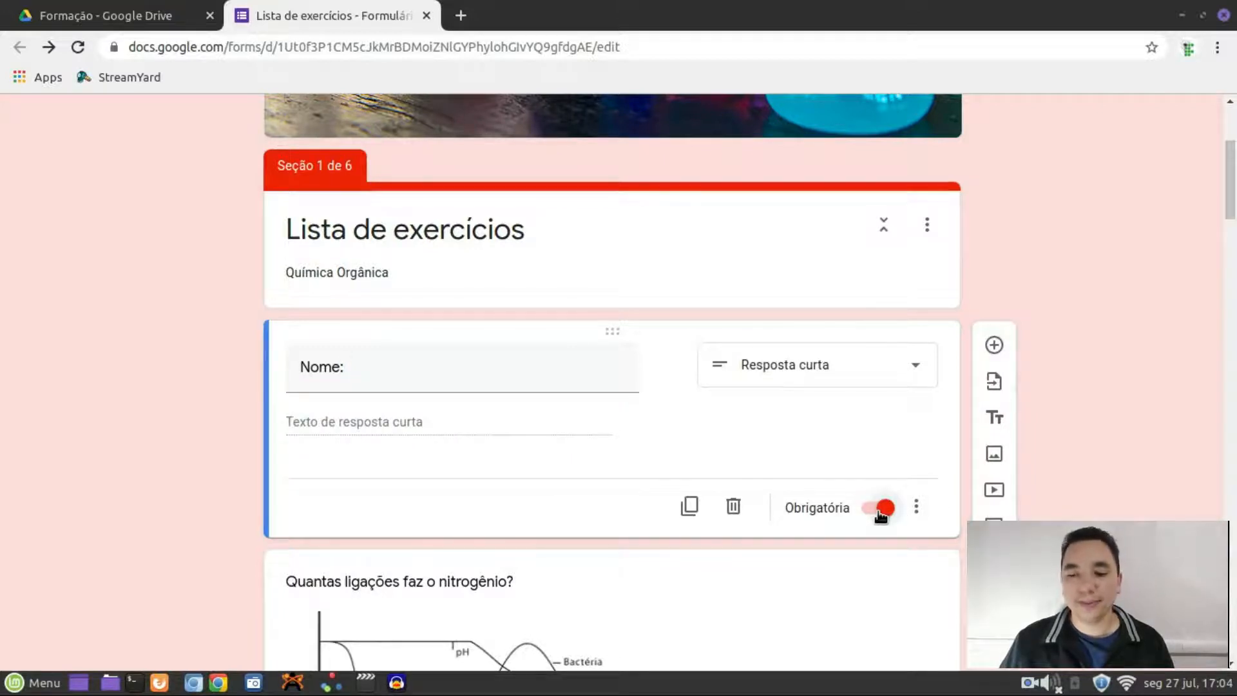
click(880, 511)
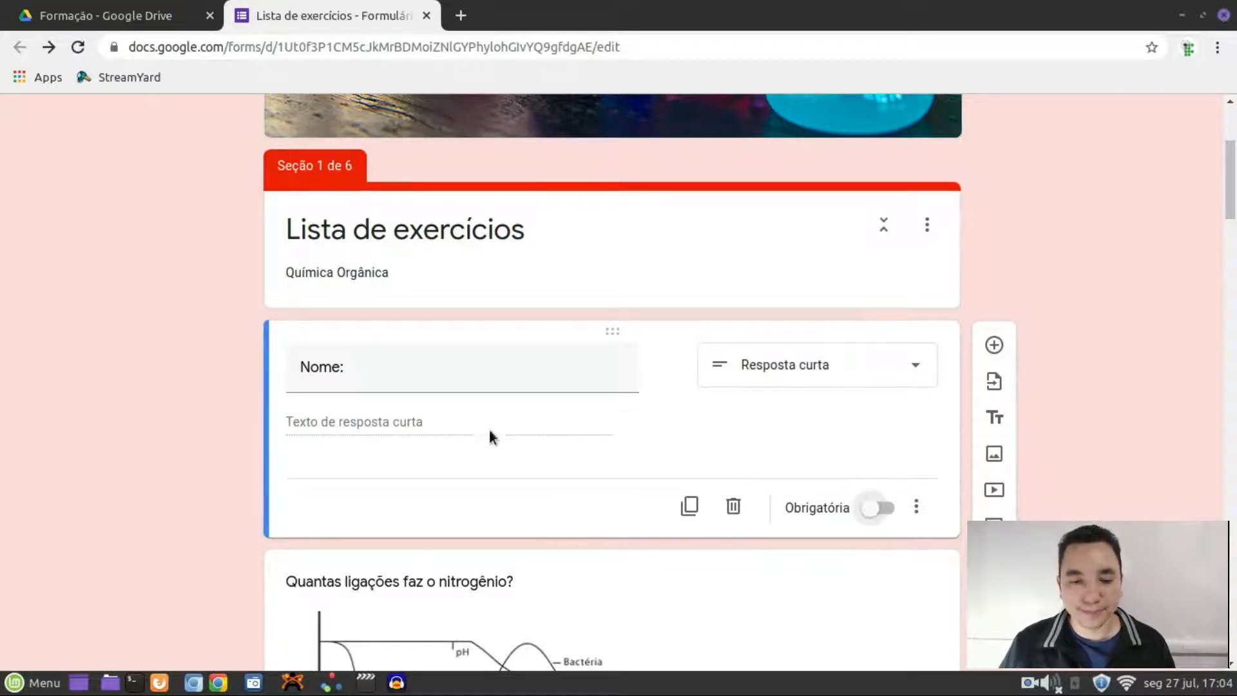
scroll(1018, 180, up, 5)
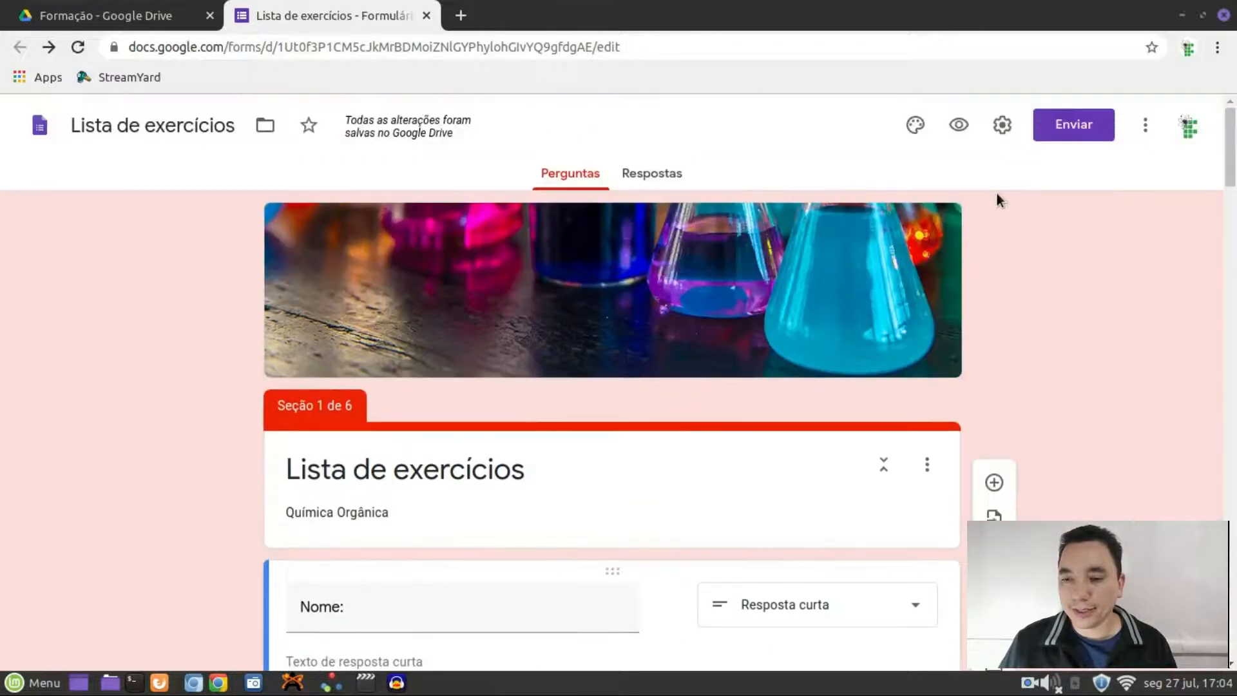
click(959, 126)
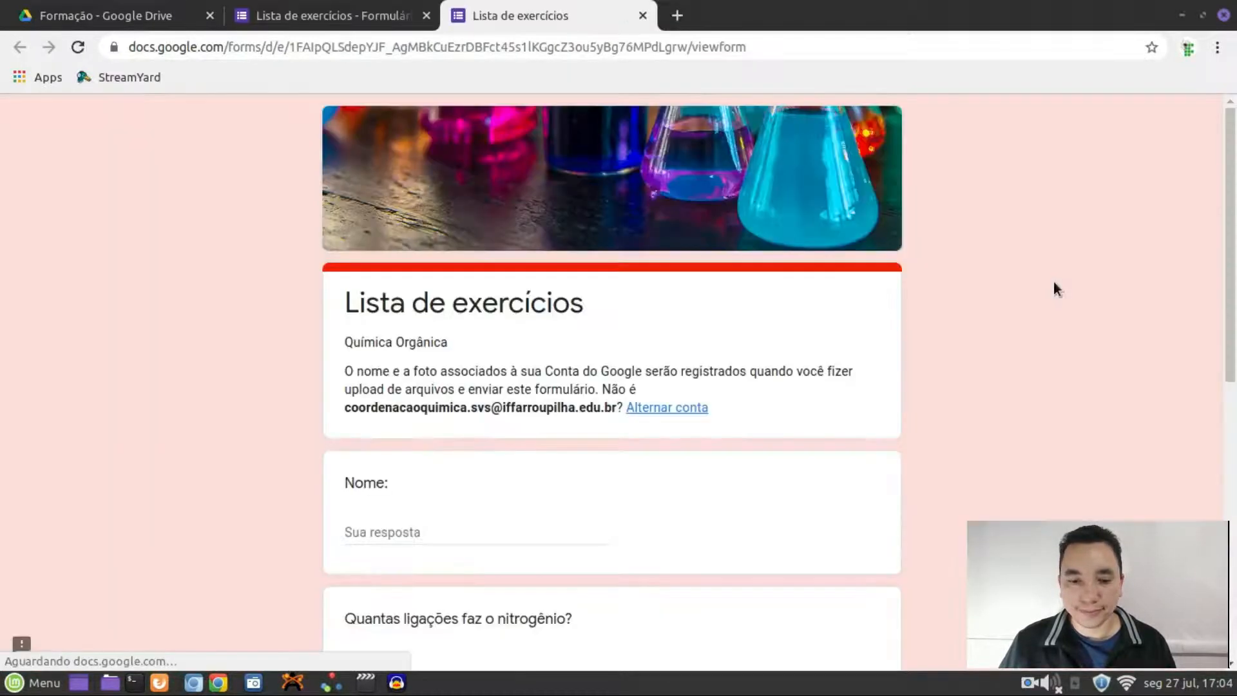
scroll(796, 400, down, 3)
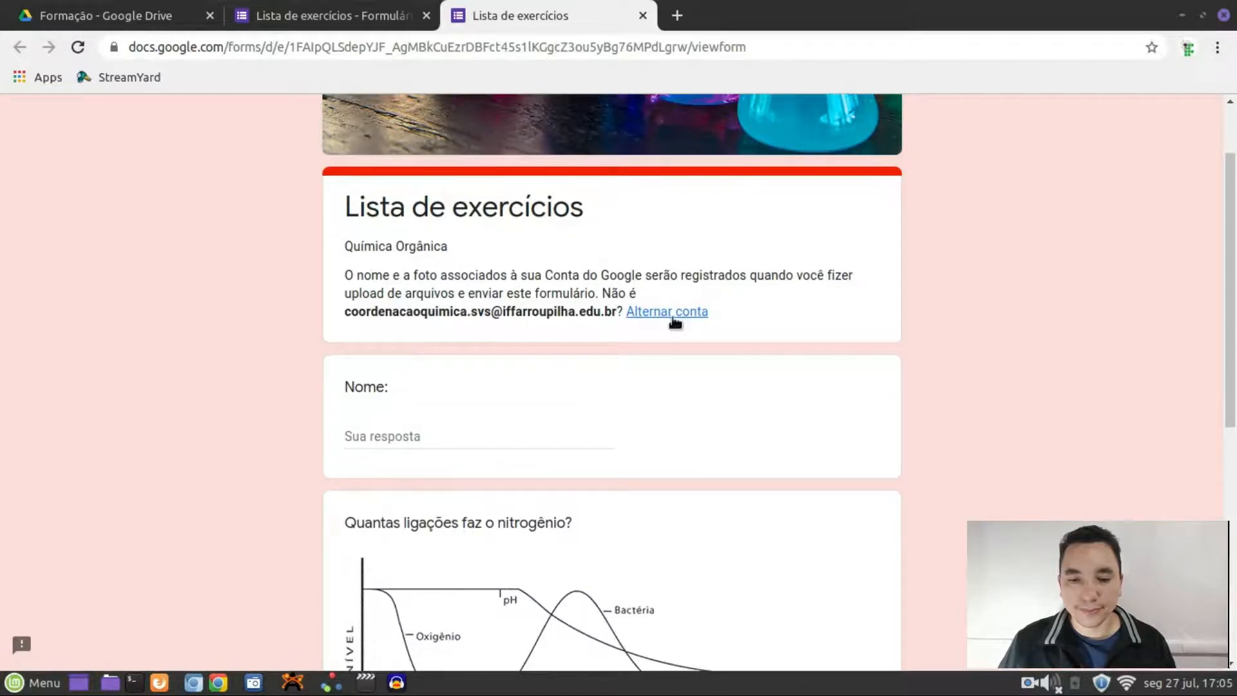
scroll(559, 319, down, 3)
click(373, 340)
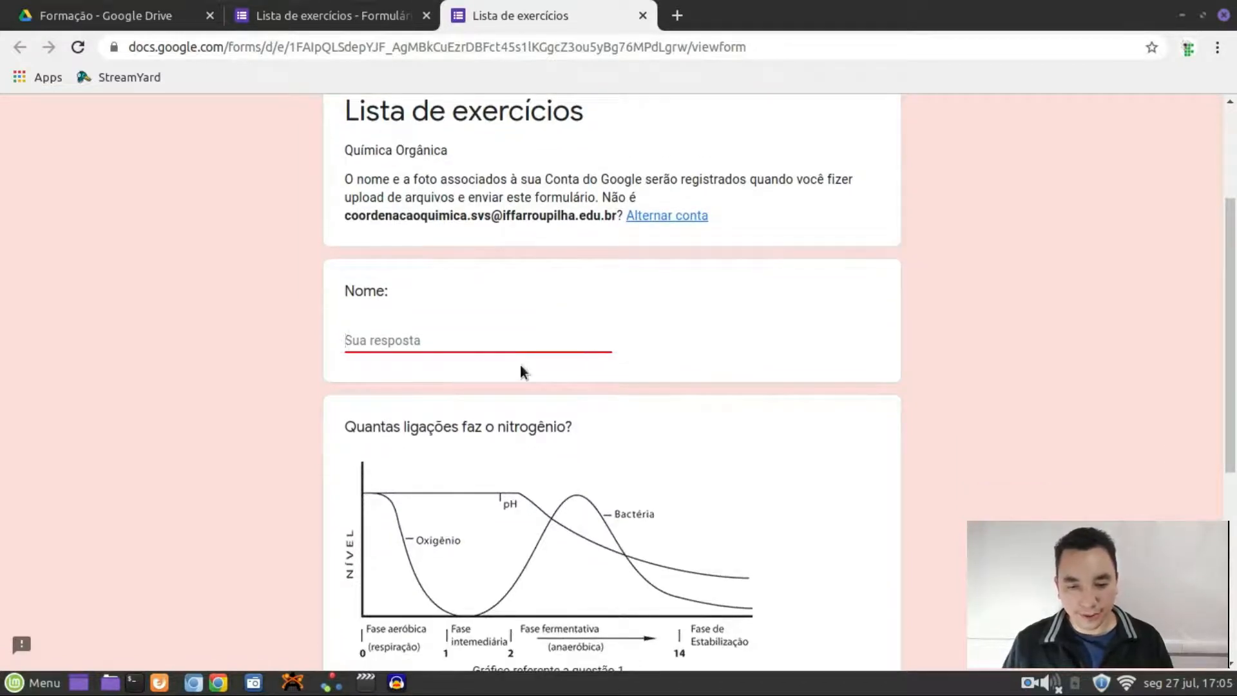
text(mauro)
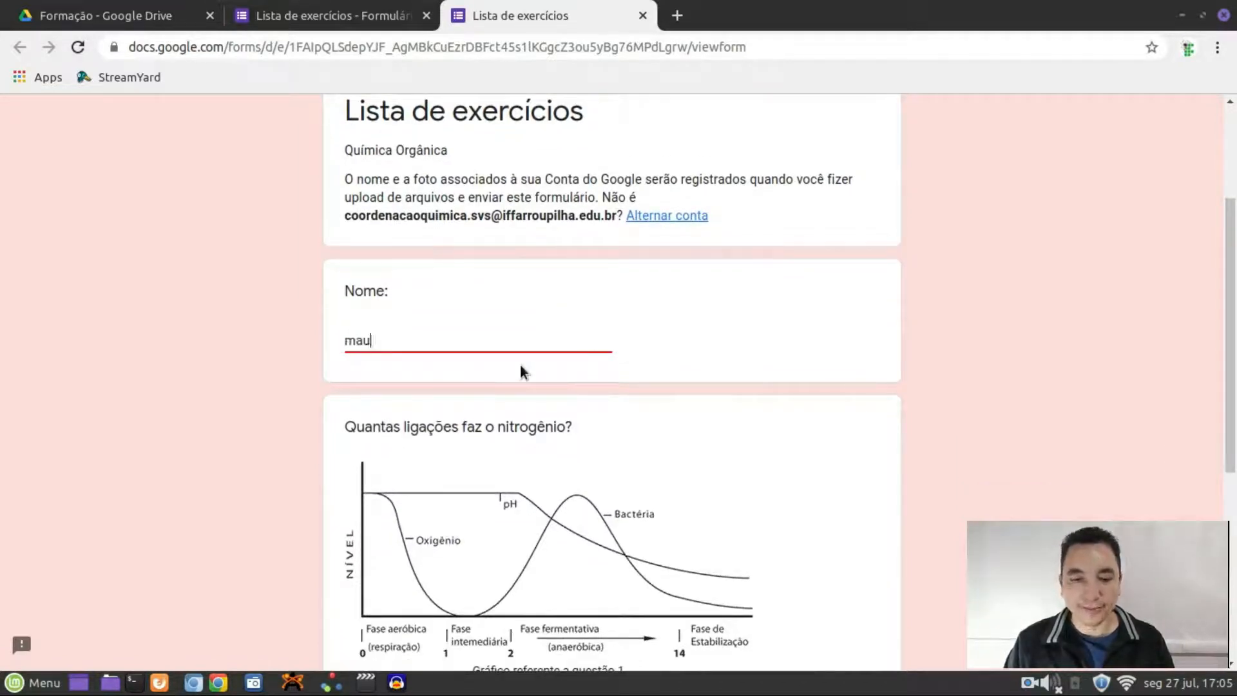
click(643, 15)
click(758, 151)
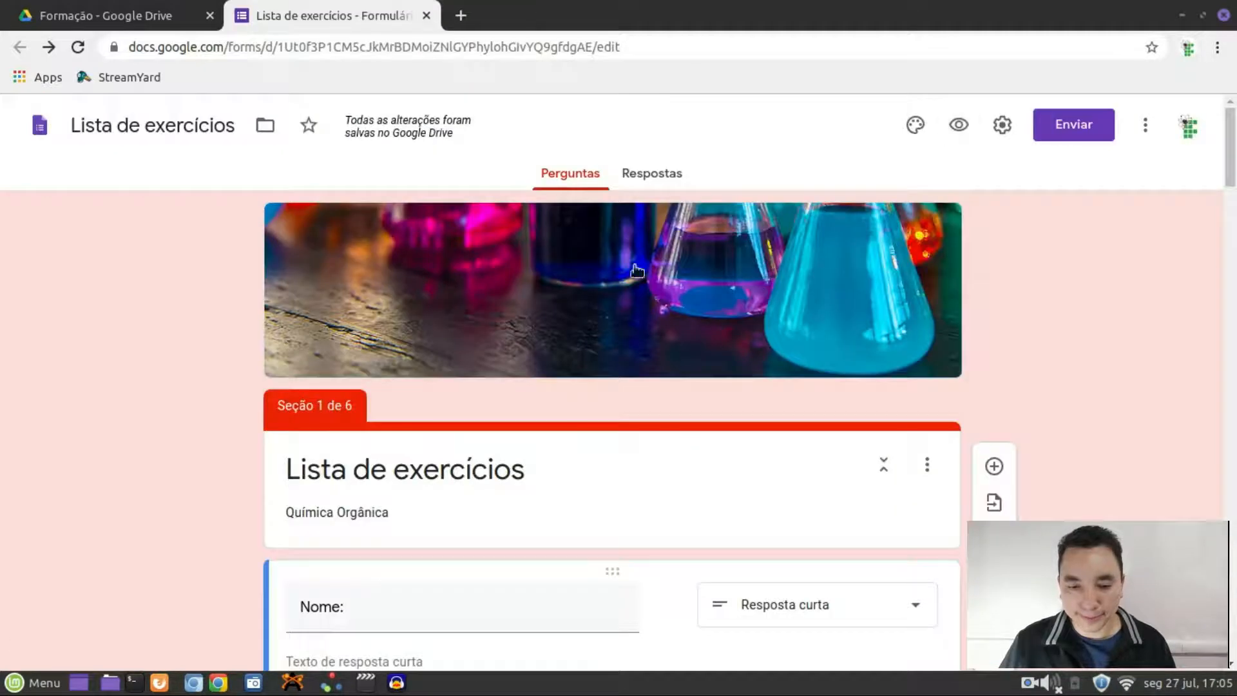
scroll(621, 361, down, 5)
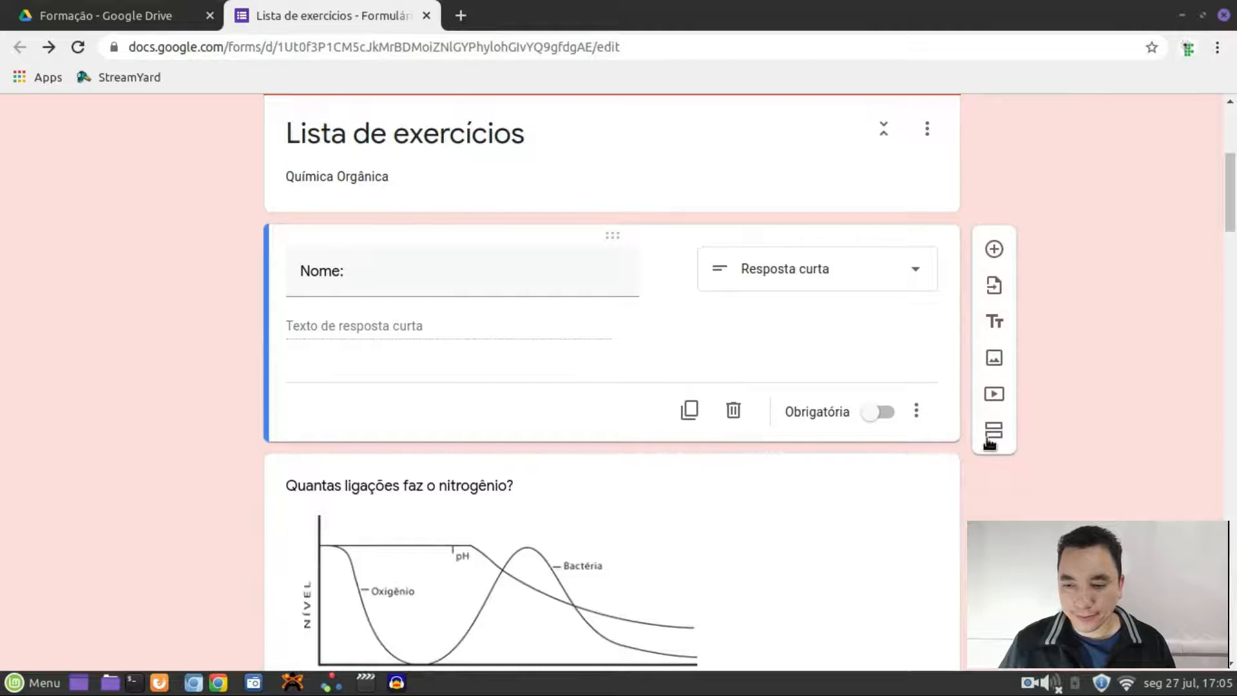
click(995, 431)
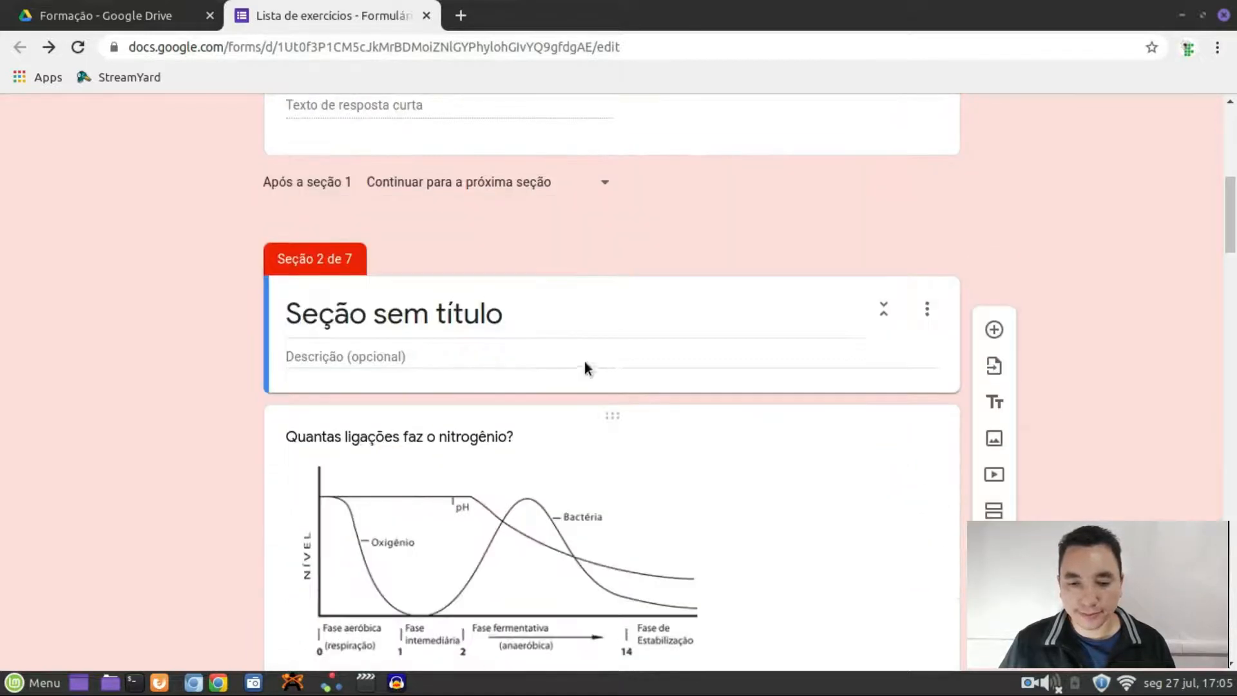
click(568, 318)
key(BackSpace)
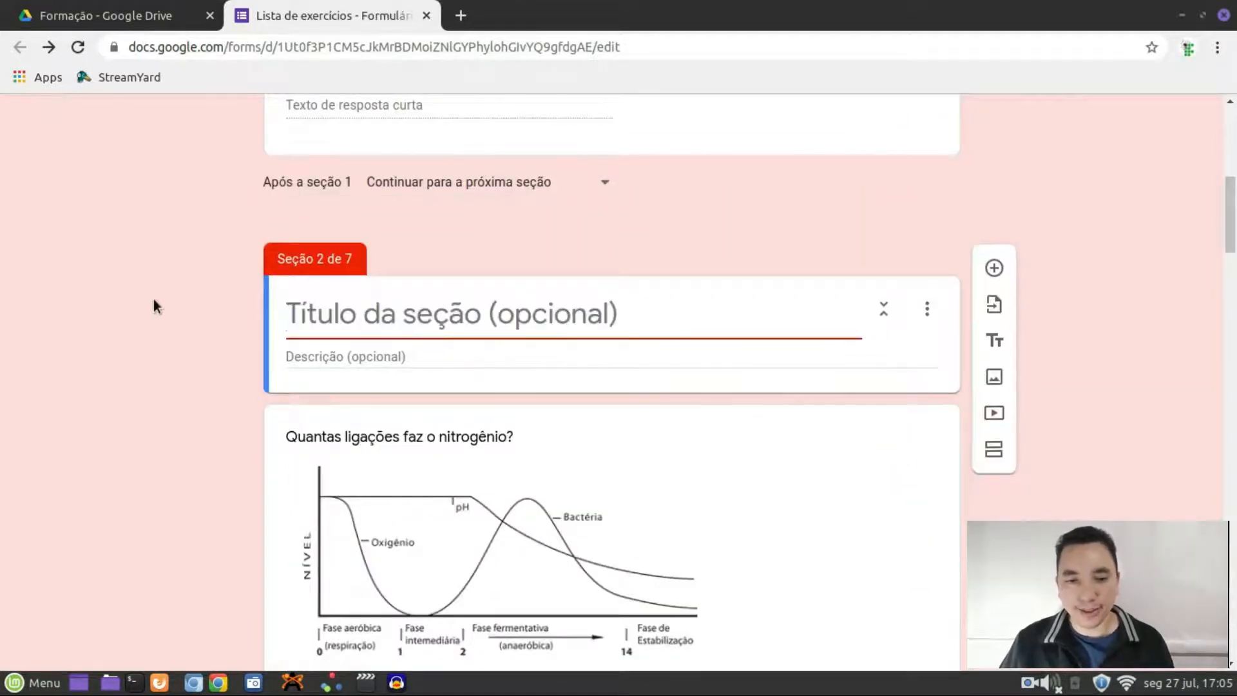
scroll(251, 268, up, 8)
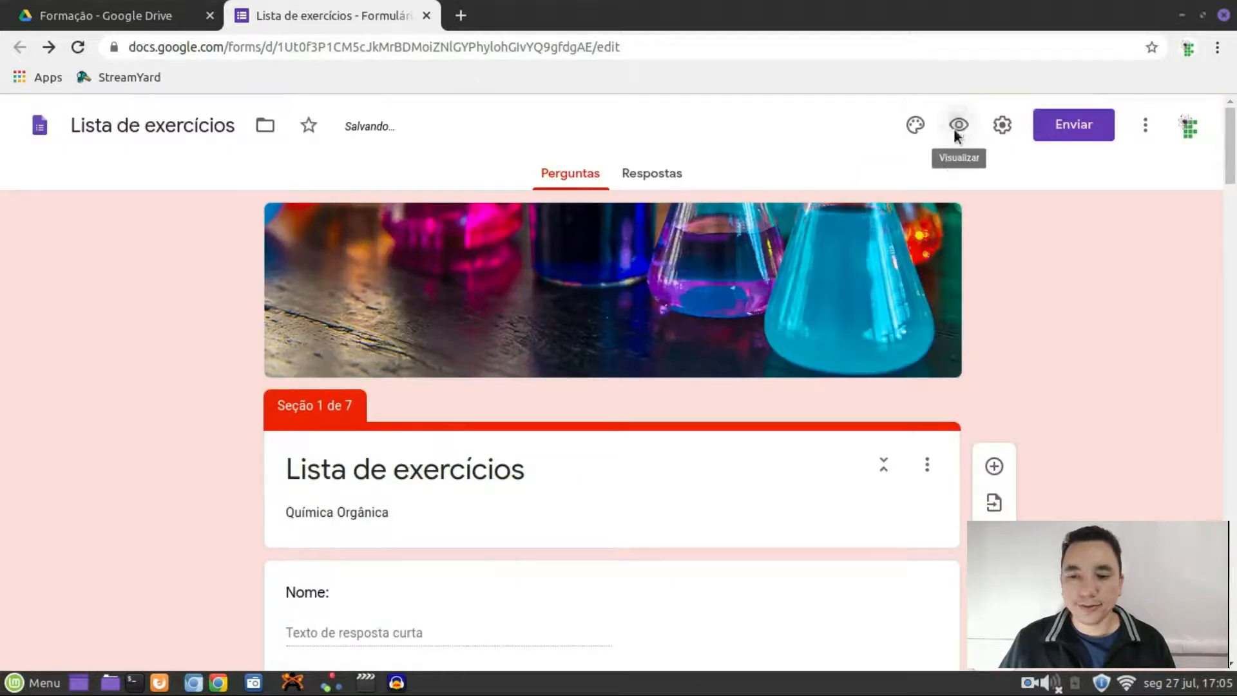
click(957, 125)
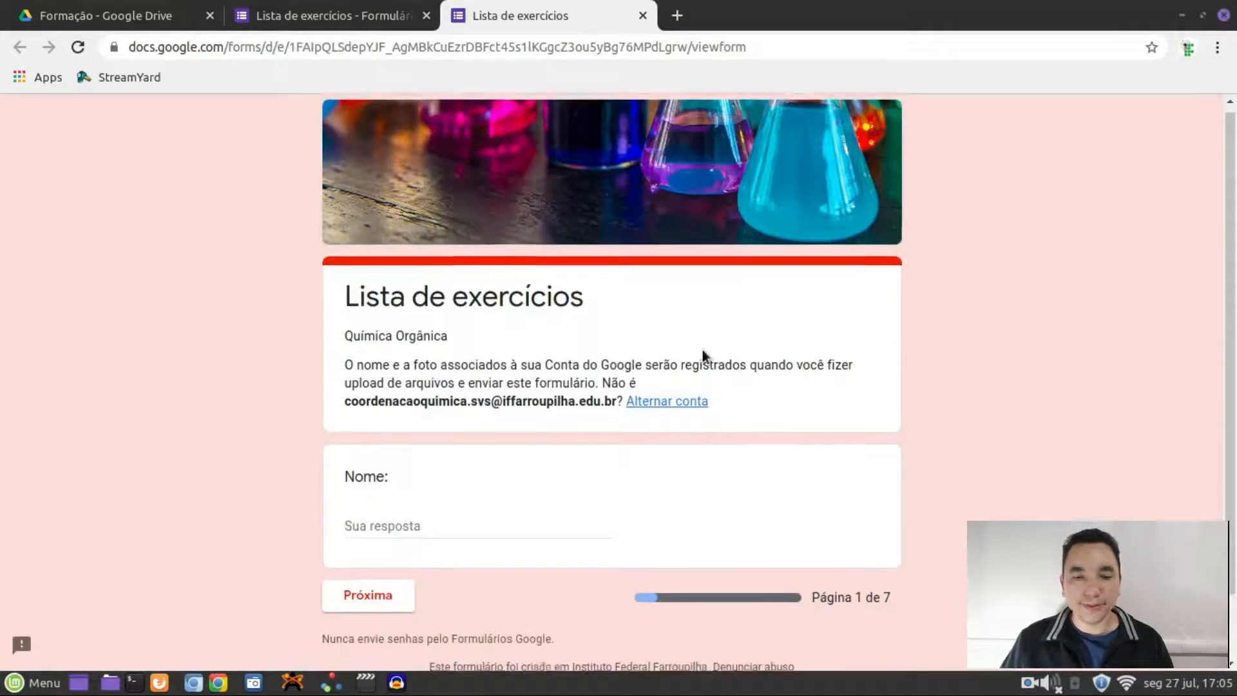
scroll(702, 349, down, 2)
click(533, 445)
text(mauro)
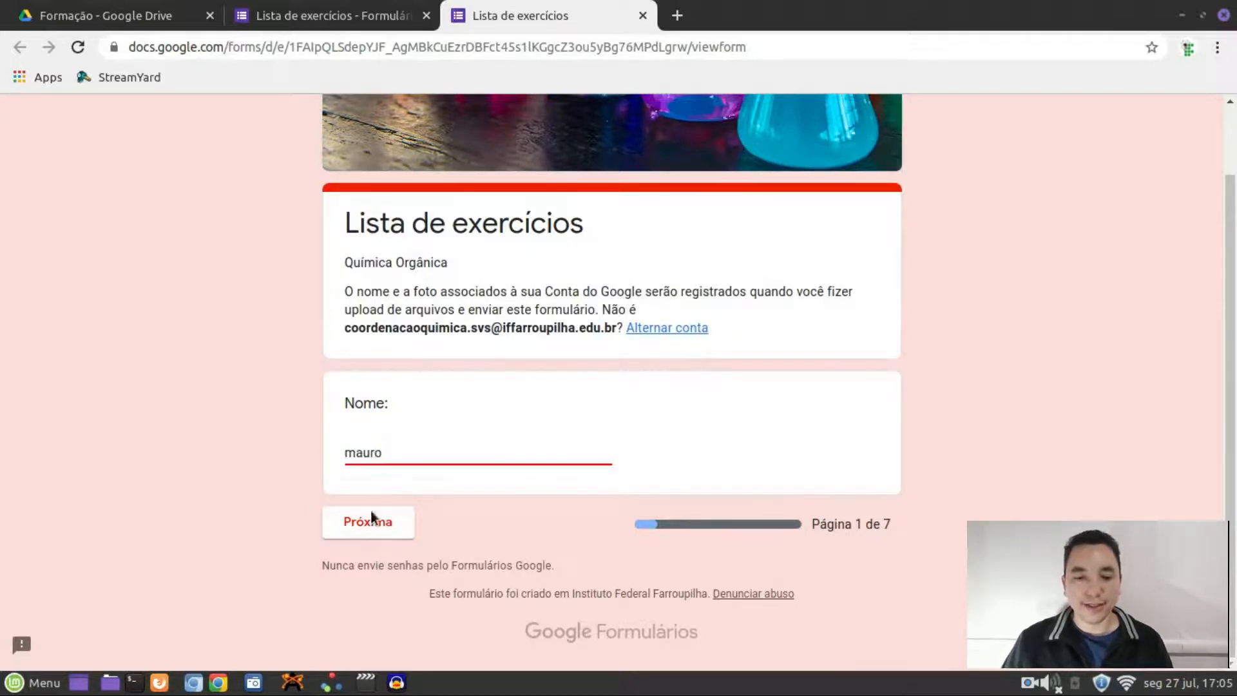
click(371, 518)
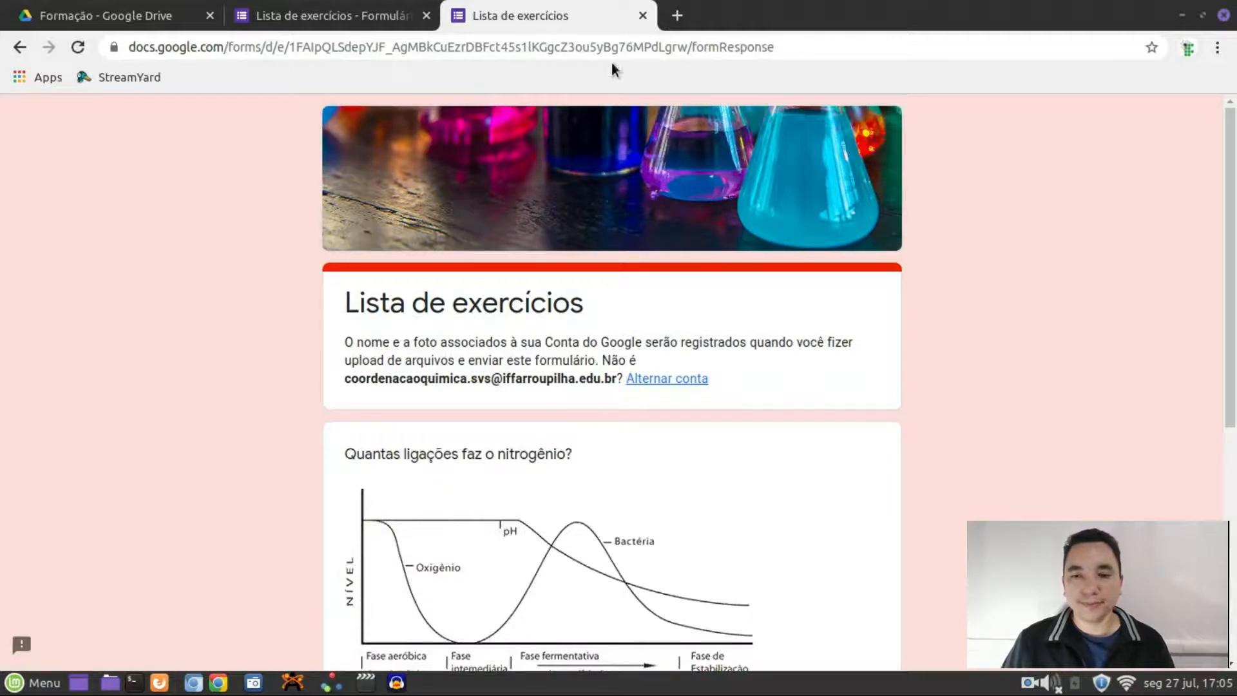
click(642, 14)
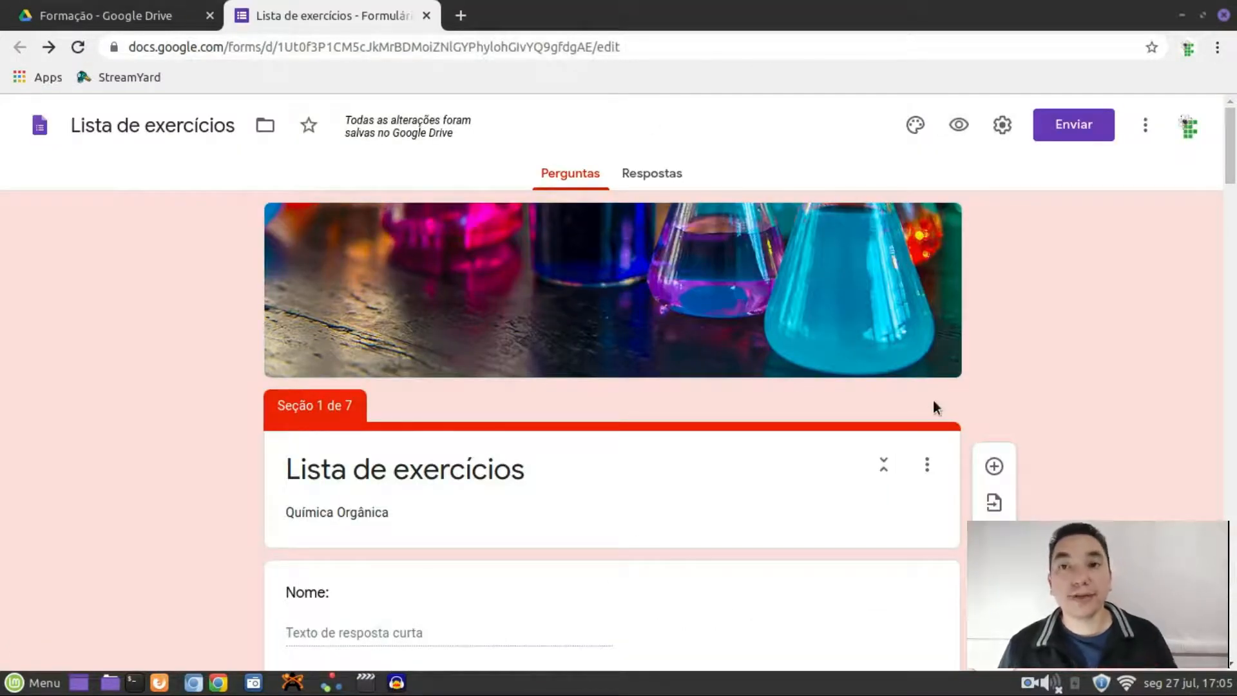
Add a short-answer question 'whatsapp:' below the Nome question
scroll(1033, 409, down, 4)
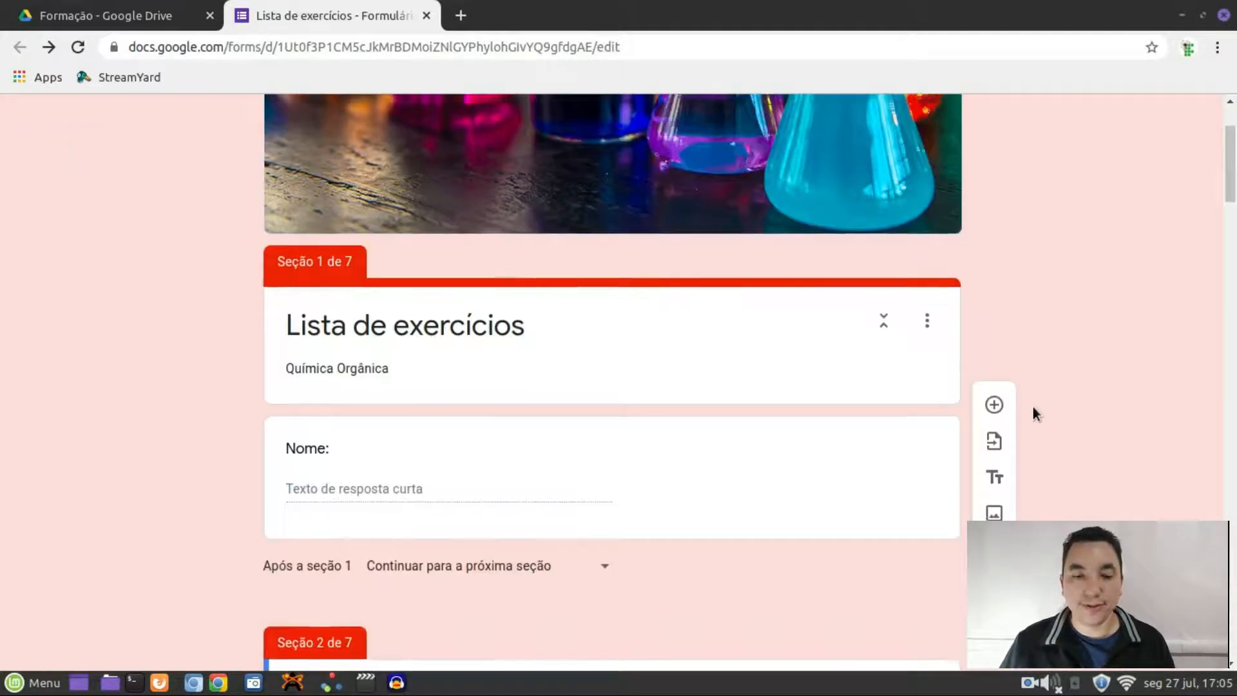
click(637, 412)
scroll(694, 424, down, 3)
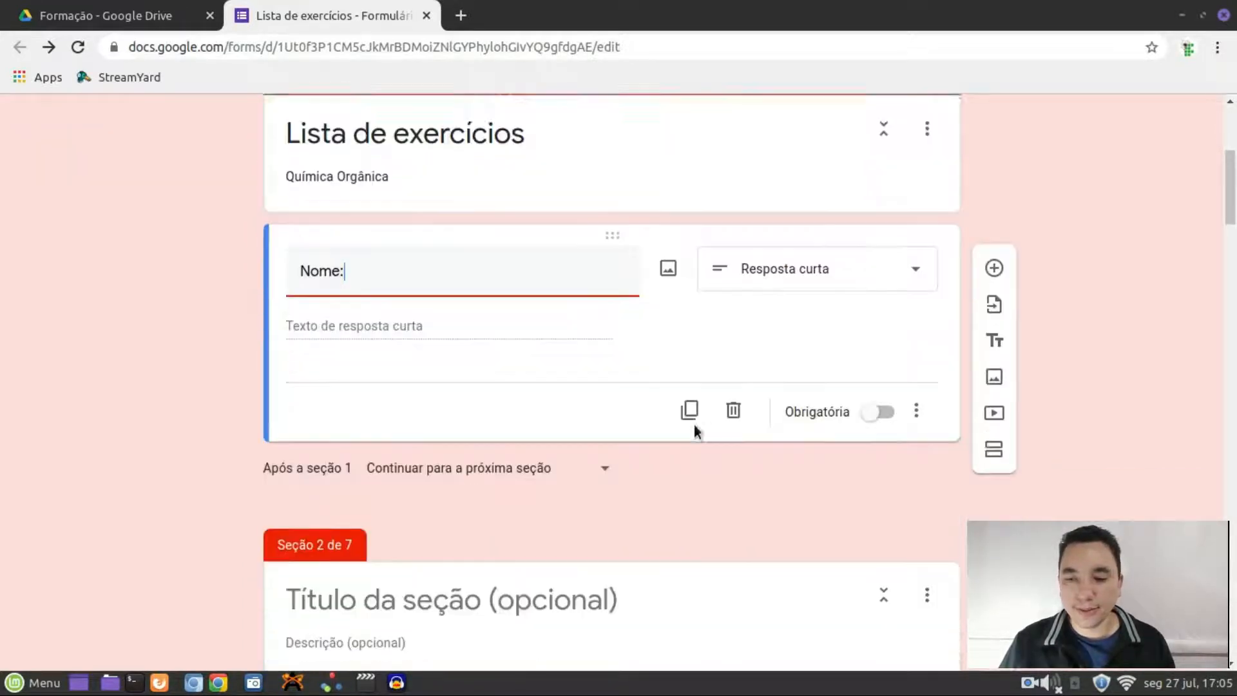
click(994, 226)
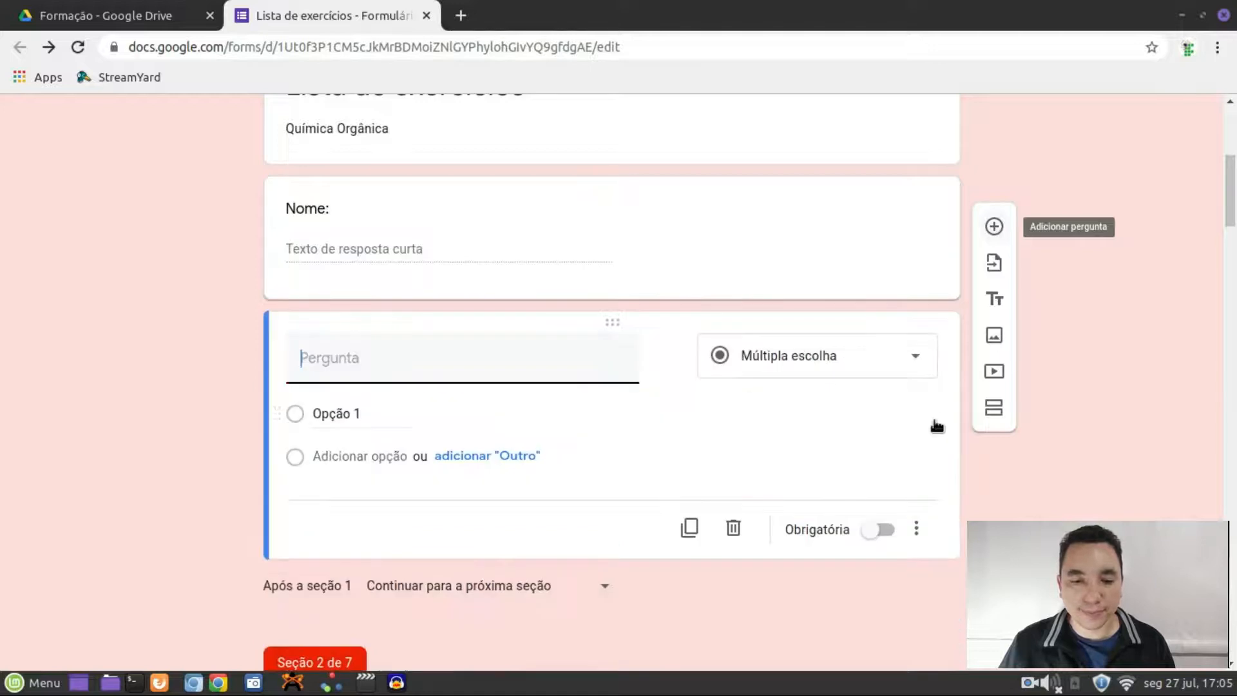
text(wh)
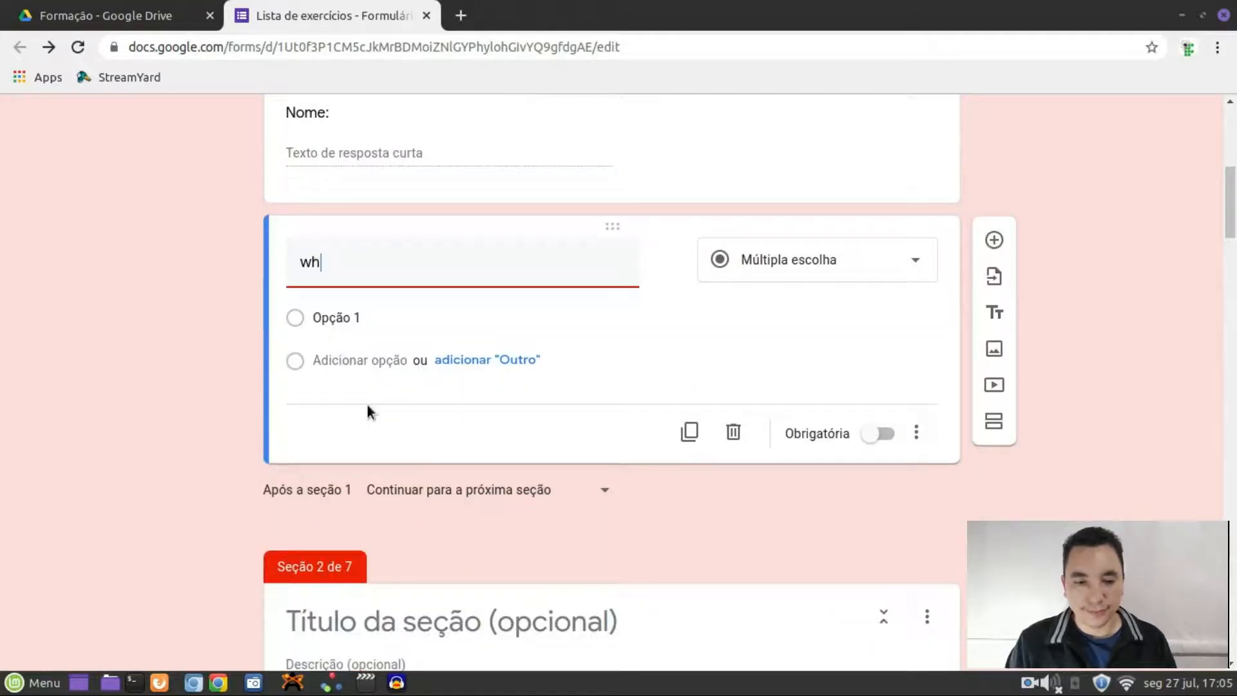
text(ats)
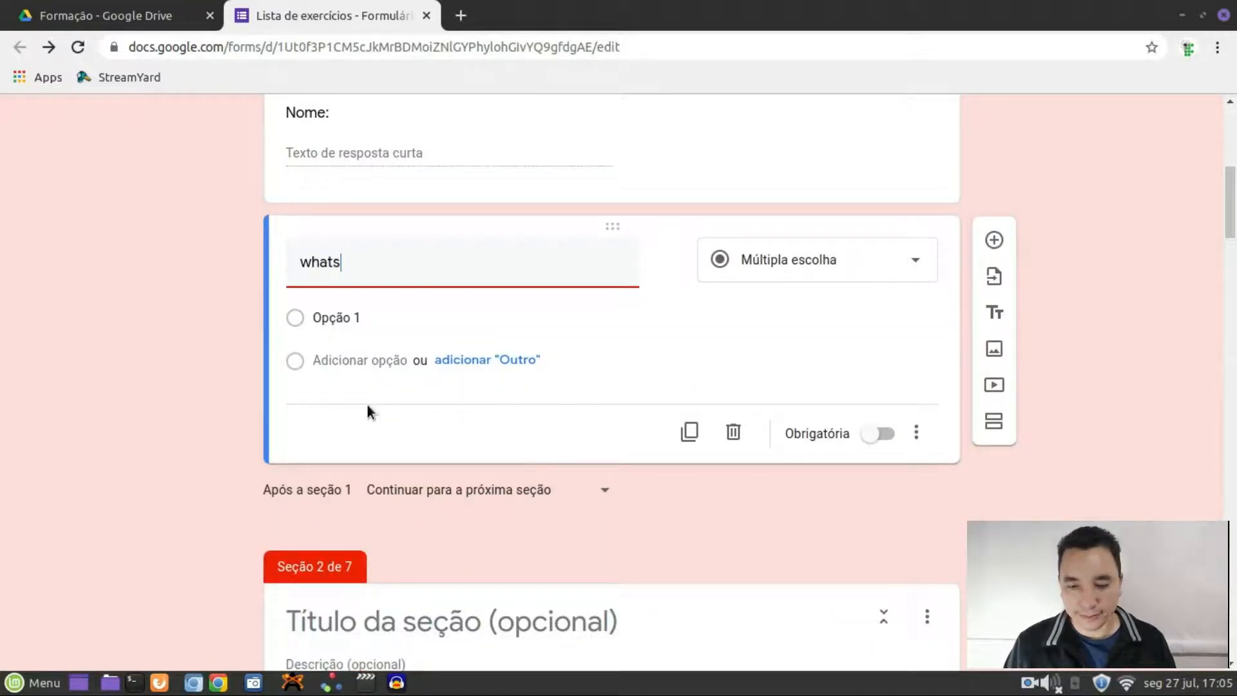
text(app:)
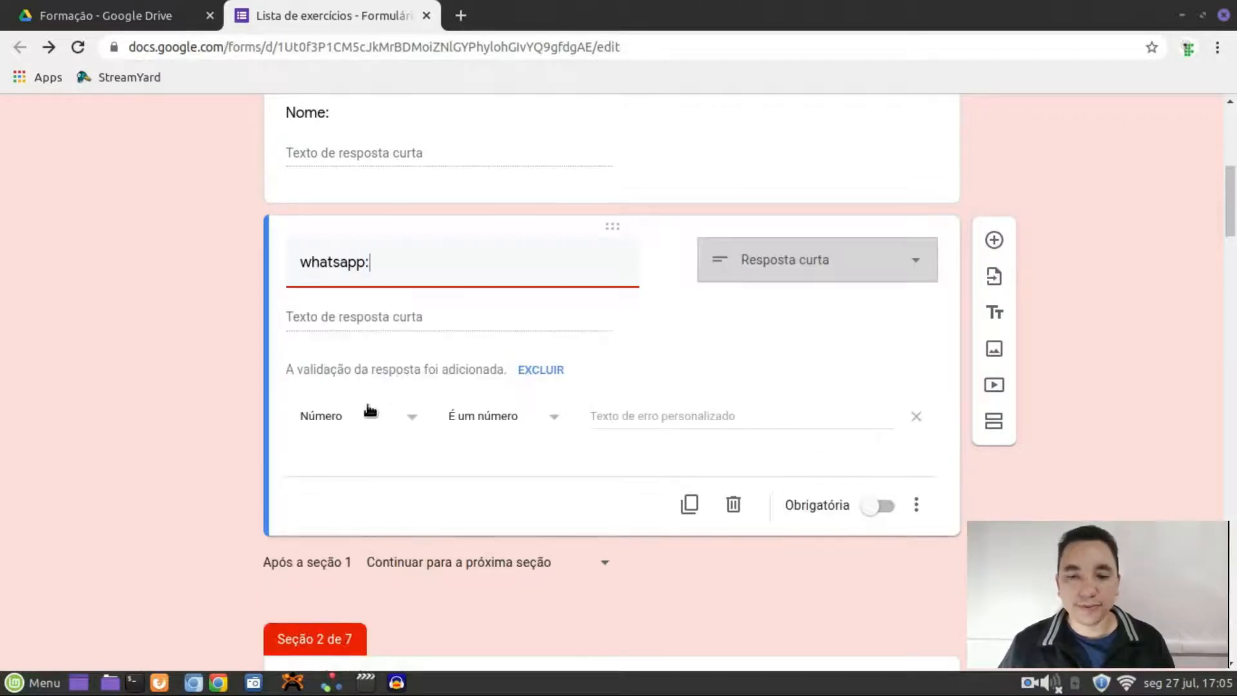
click(1138, 348)
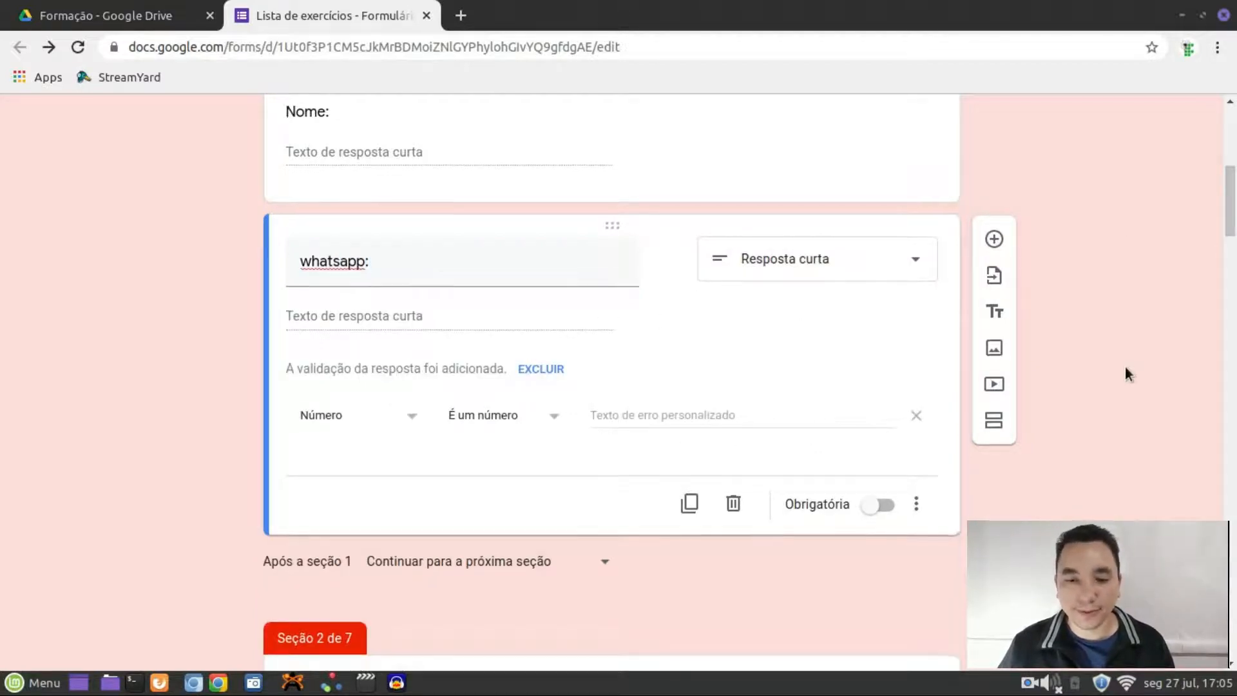
scroll(1125, 370, down, 1)
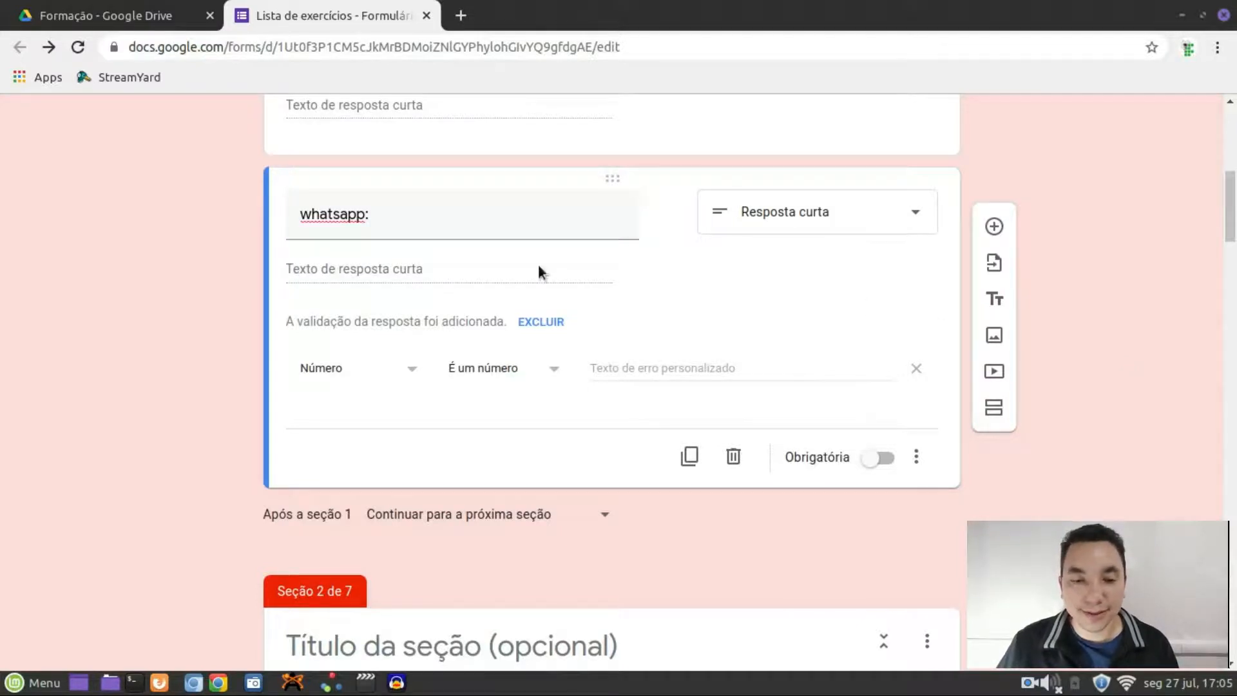
Clear spell-check suggestions, review the whatsapp question's extra options, and preview the form
right_click(336, 216)
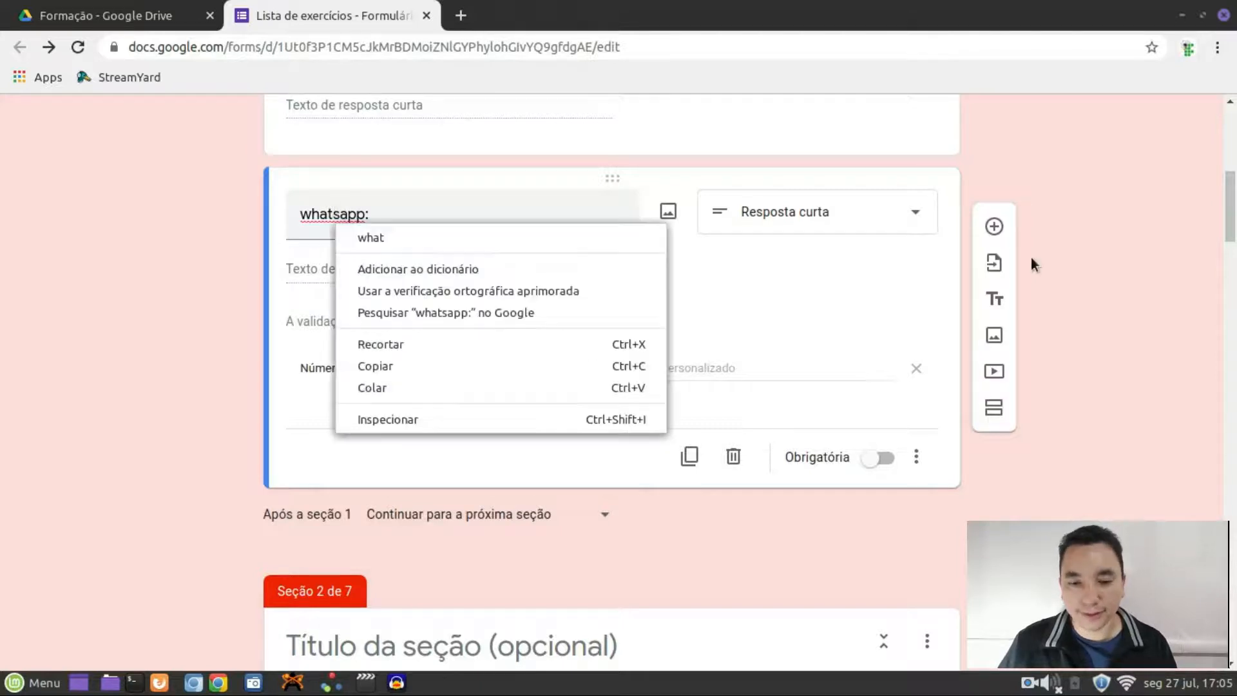
click(1086, 251)
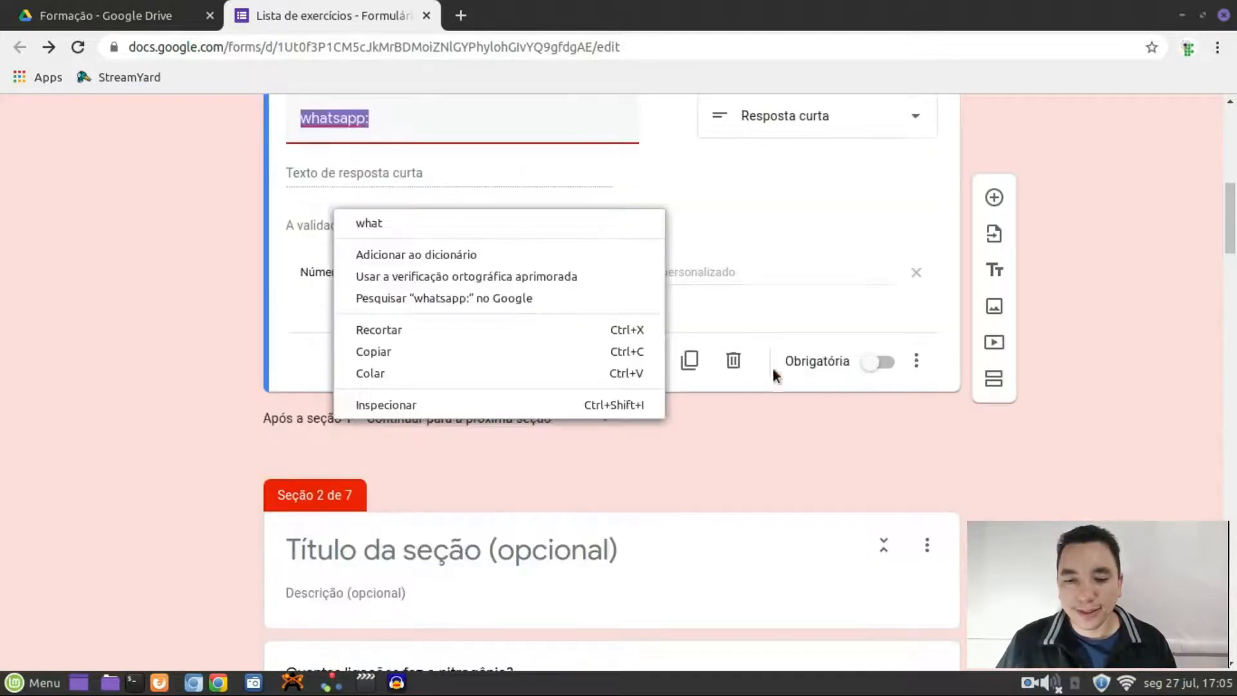
click(1088, 371)
scroll(975, 510, up, 1)
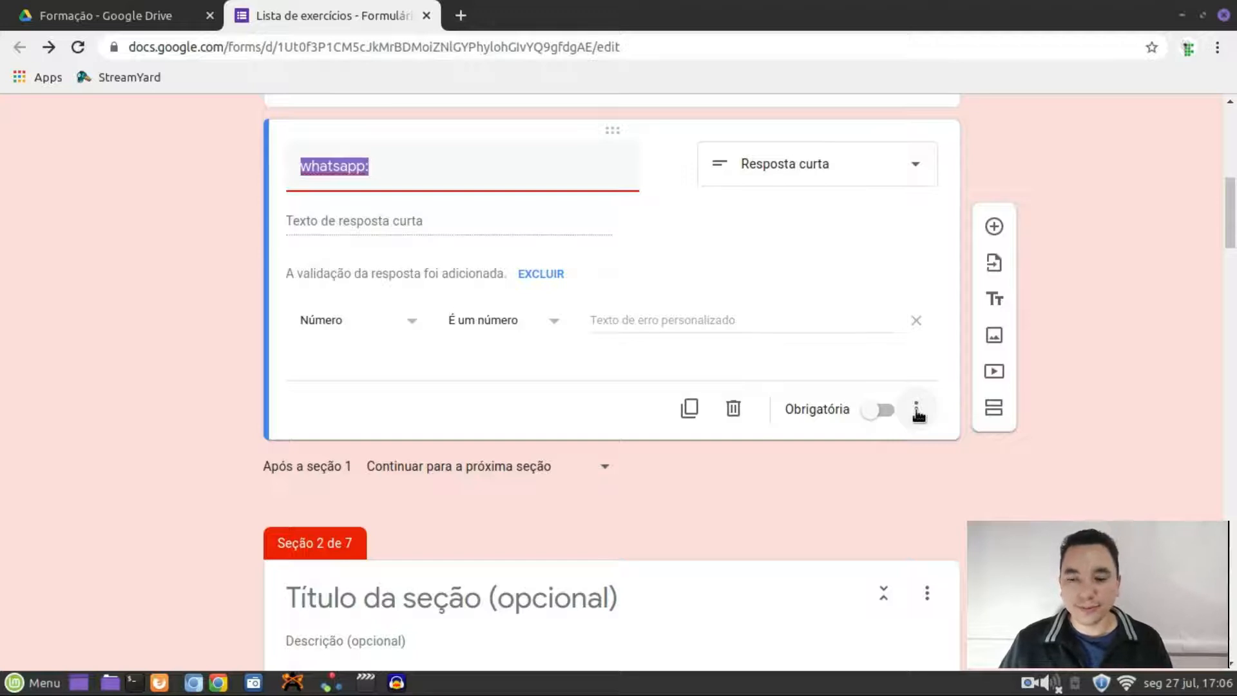
click(916, 411)
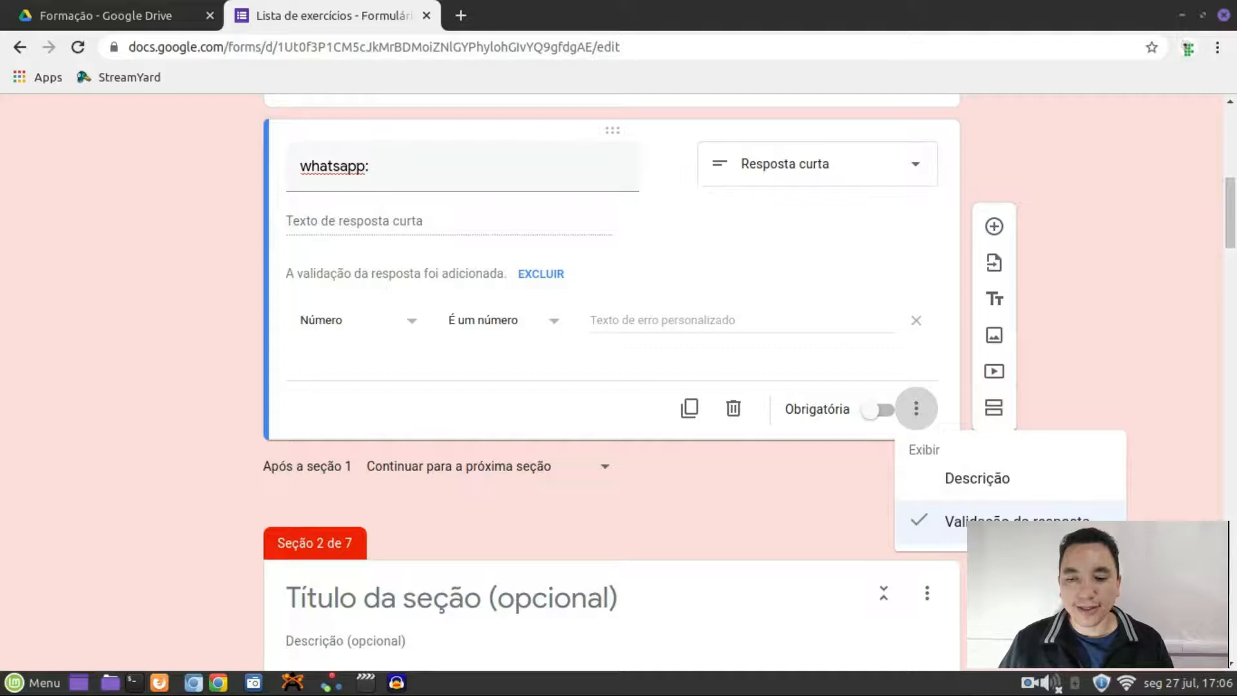
click(638, 492)
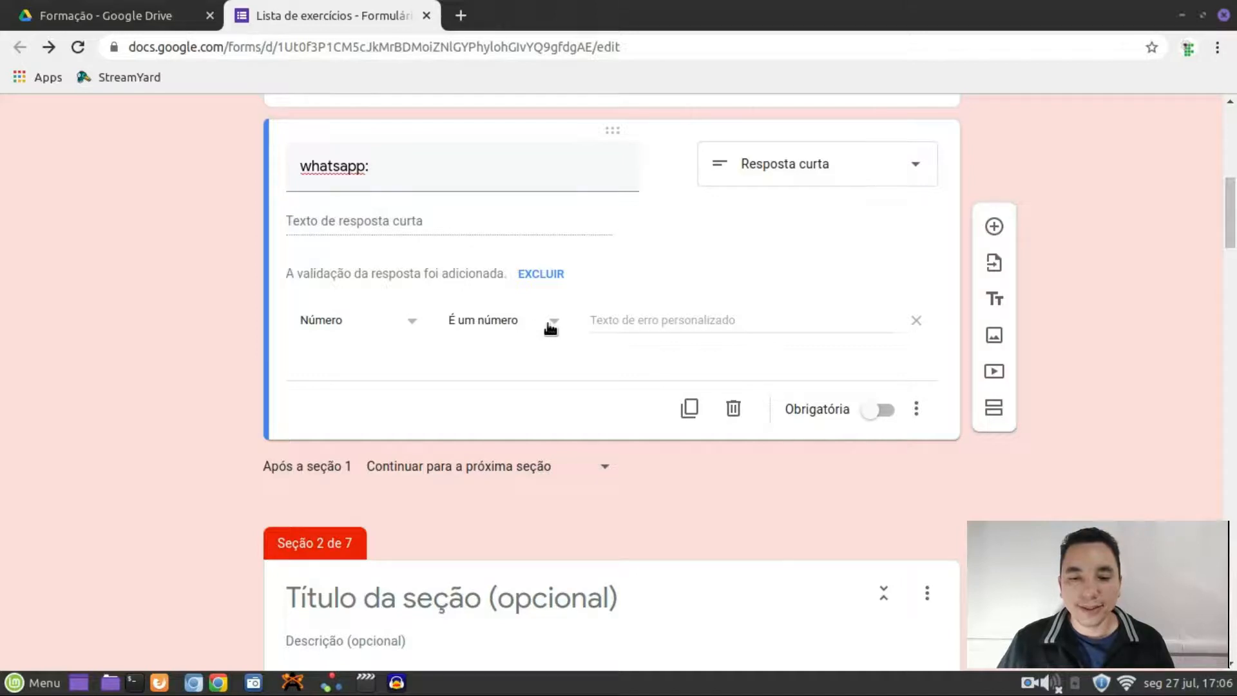
scroll(490, 354, up, 2)
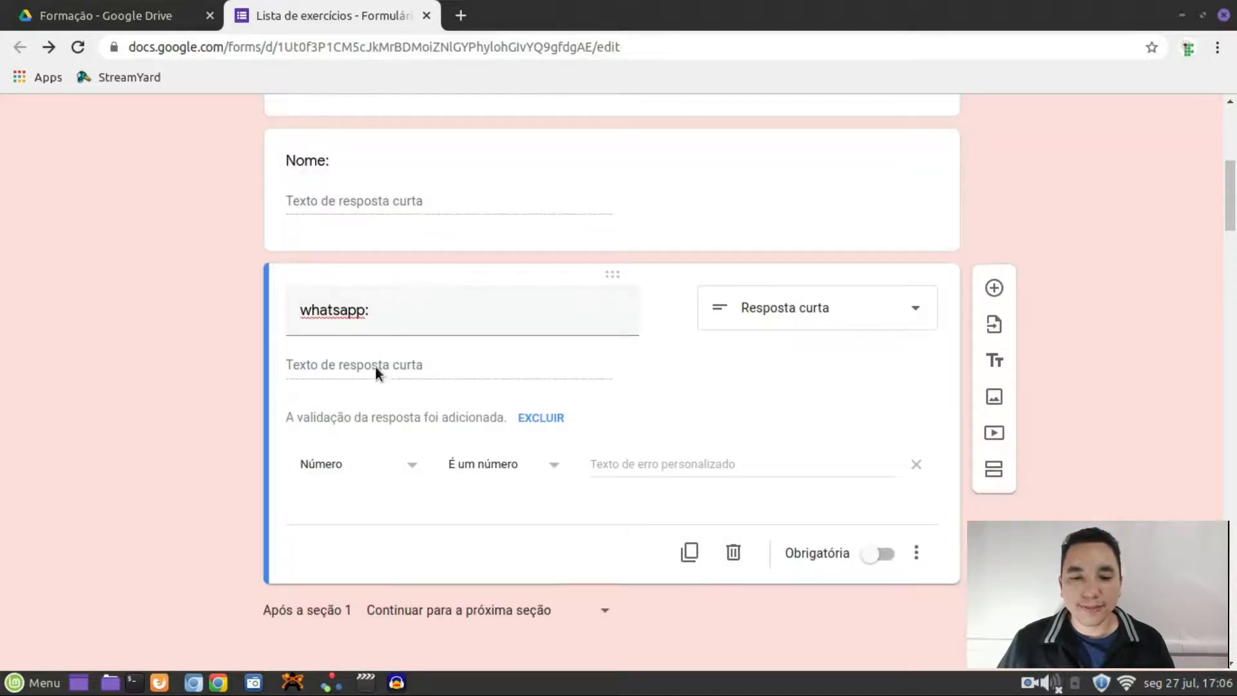
scroll(658, 250, up, 6)
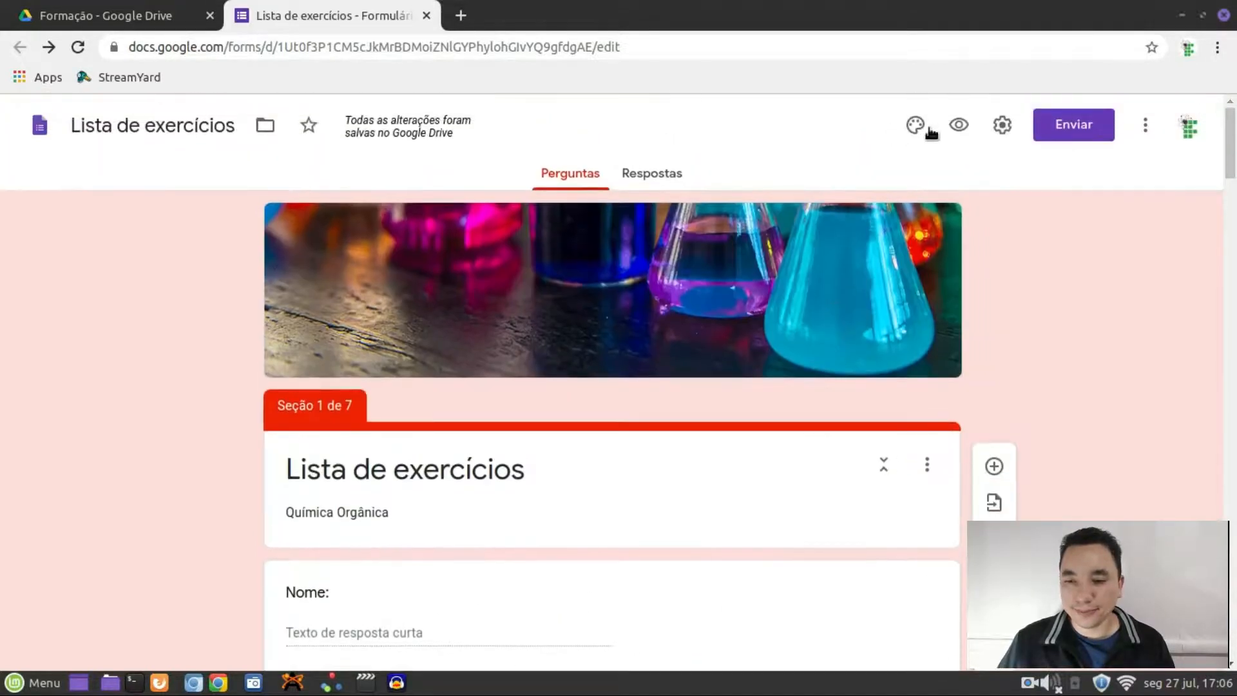
click(959, 125)
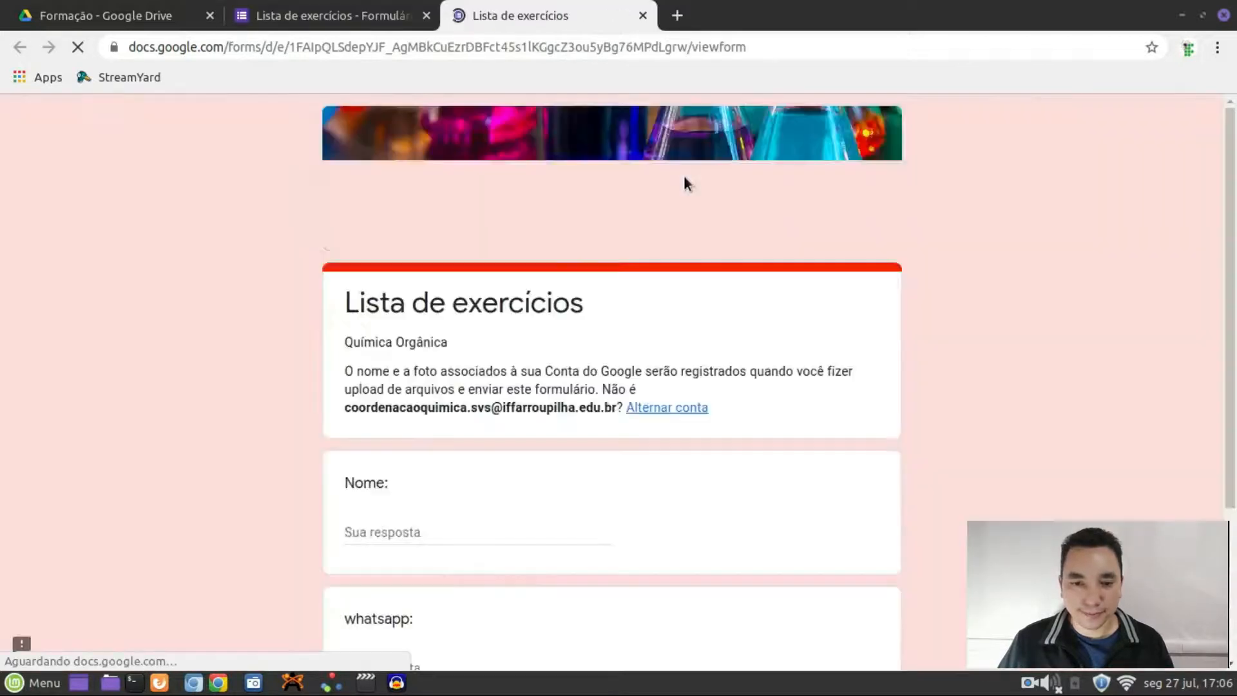
Type 'ma' into whatsapp in the preview to trigger 'Precisa ser um número', erase it, and return
scroll(450, 535, down, 3)
click(404, 529)
text(ma)
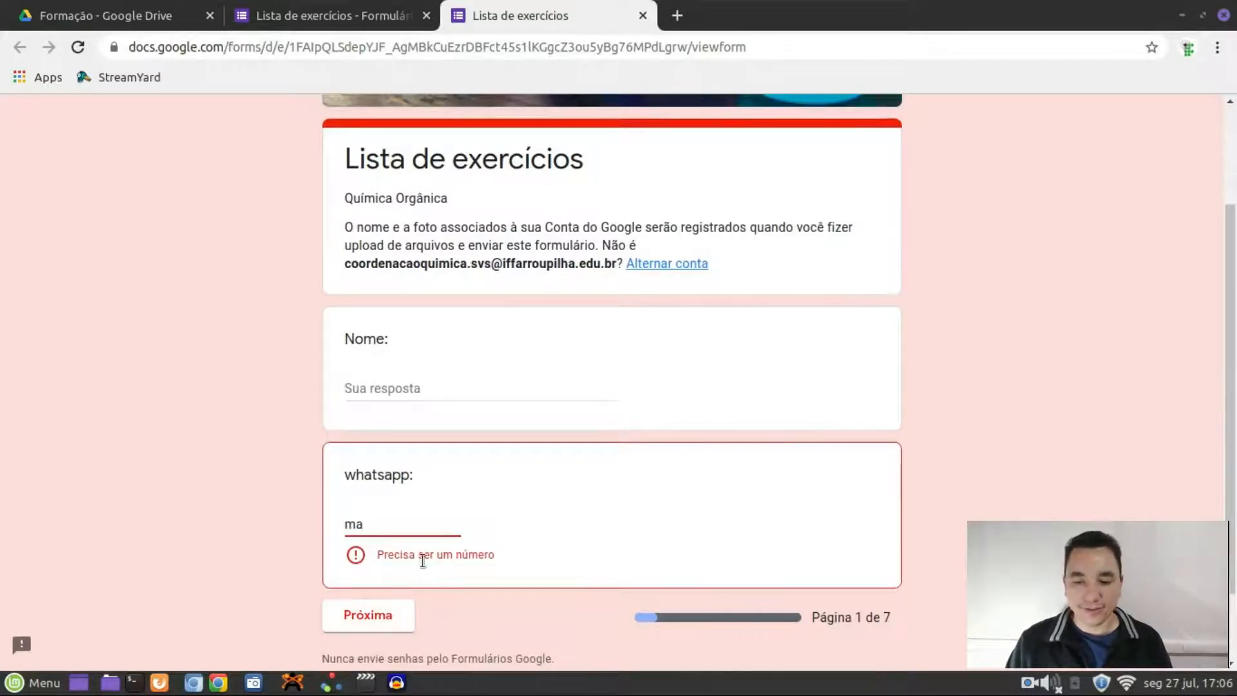
key(BackSpace)
key(BackSpace)
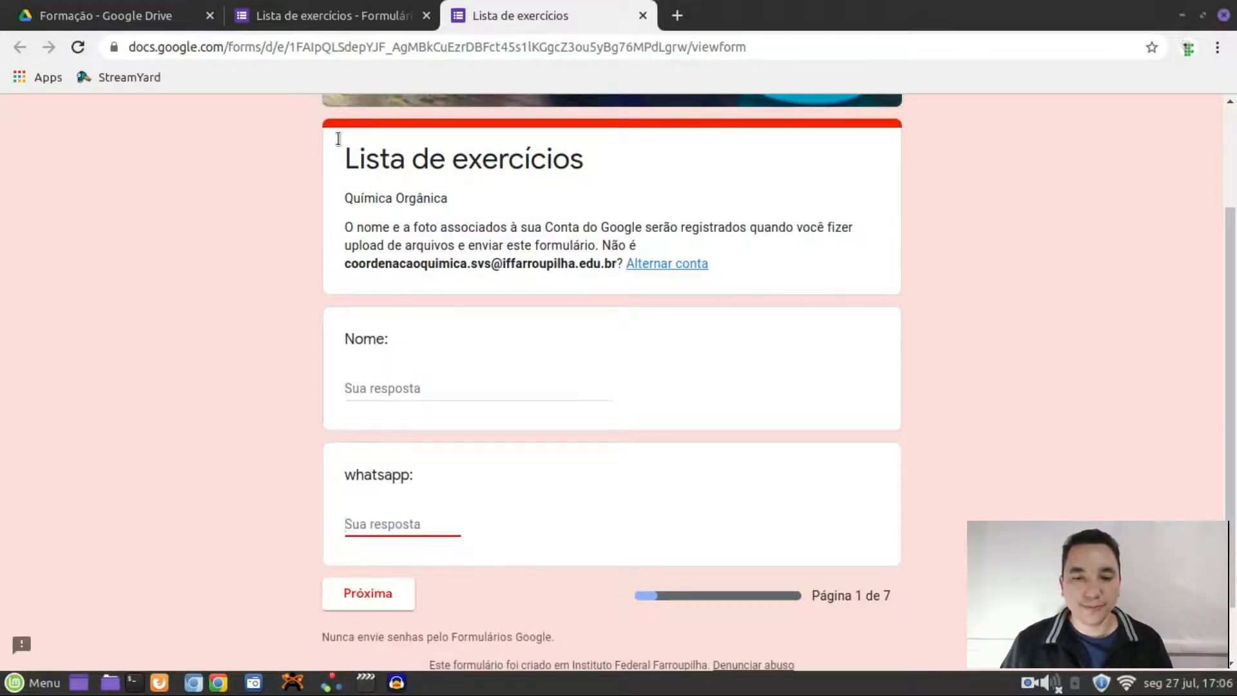
click(325, 16)
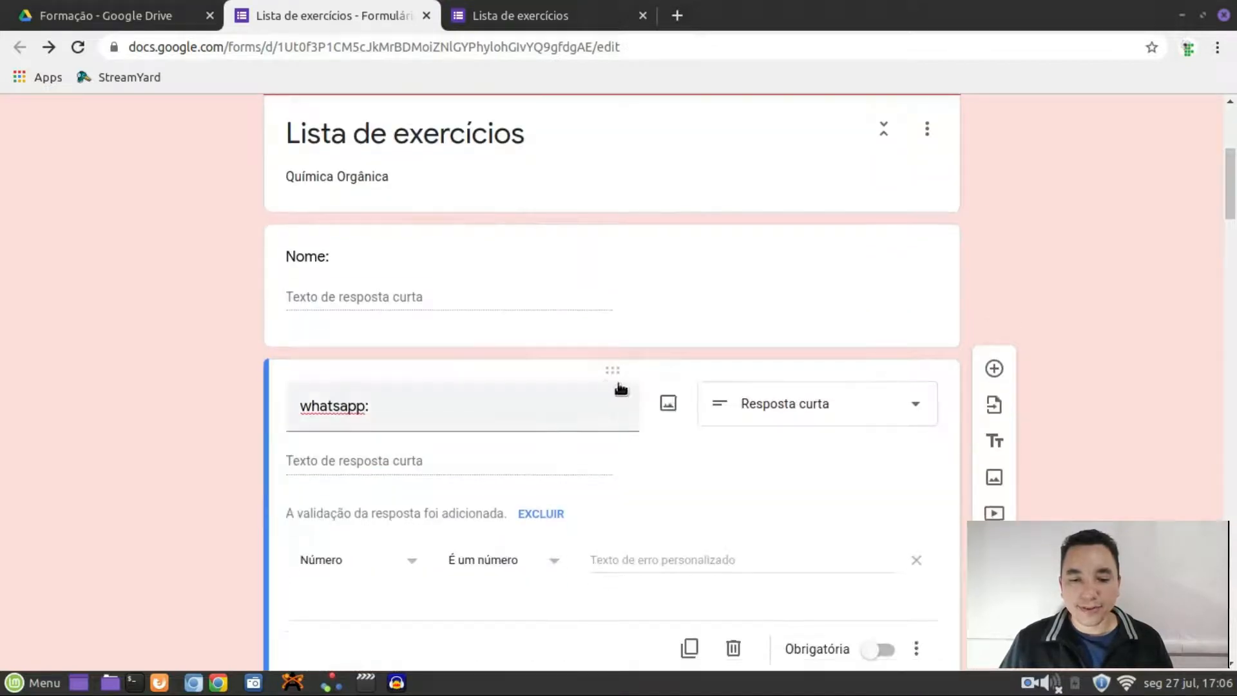
Add an 'e-mail:' question below whatsapp with response validation Texto – Endereço de e-mail
scroll(586, 425, down, 3)
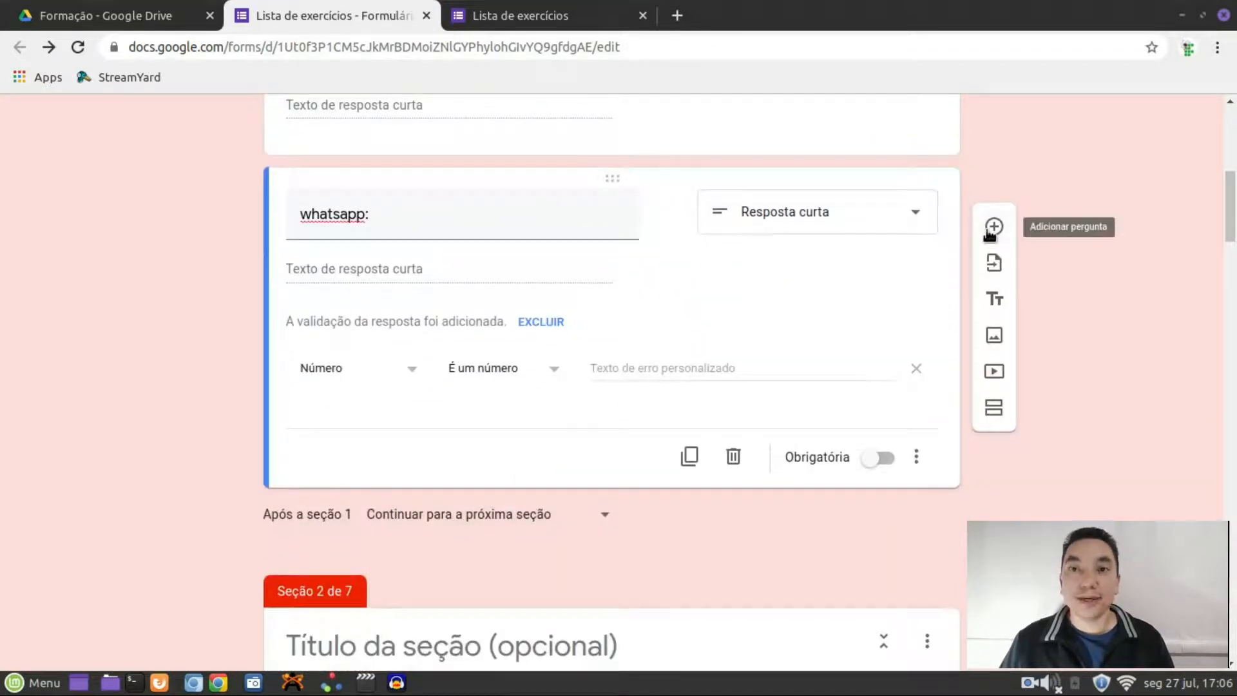
click(990, 231)
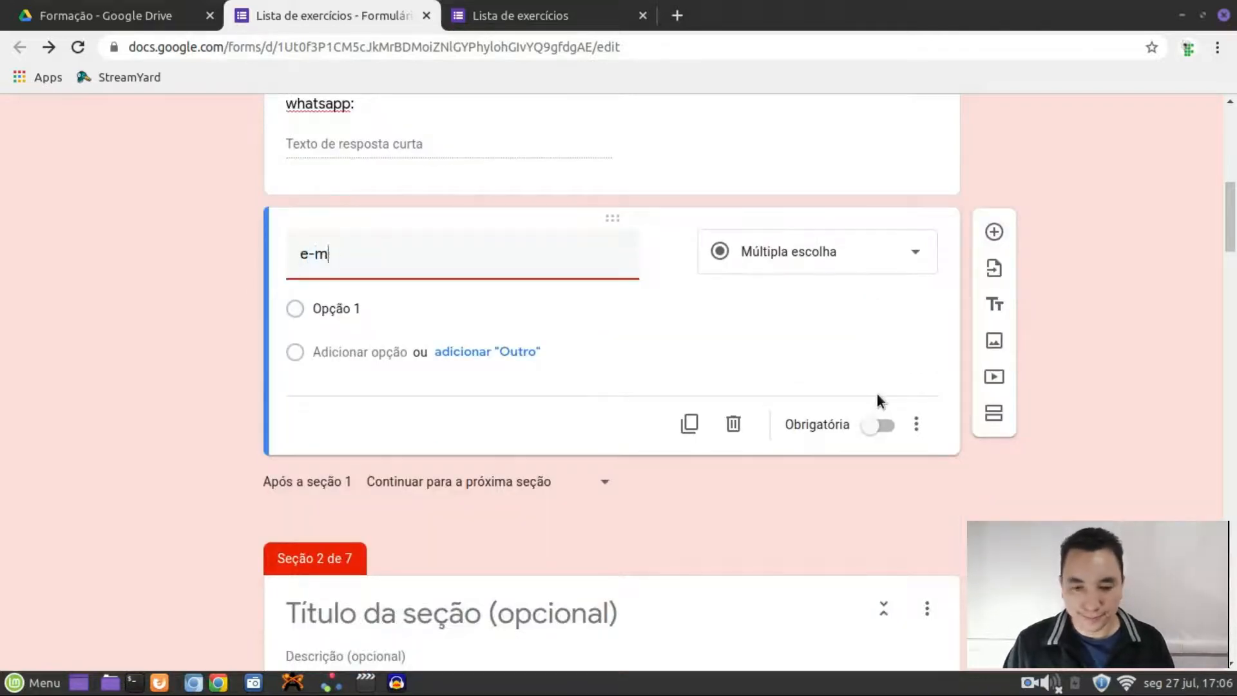
text(:)
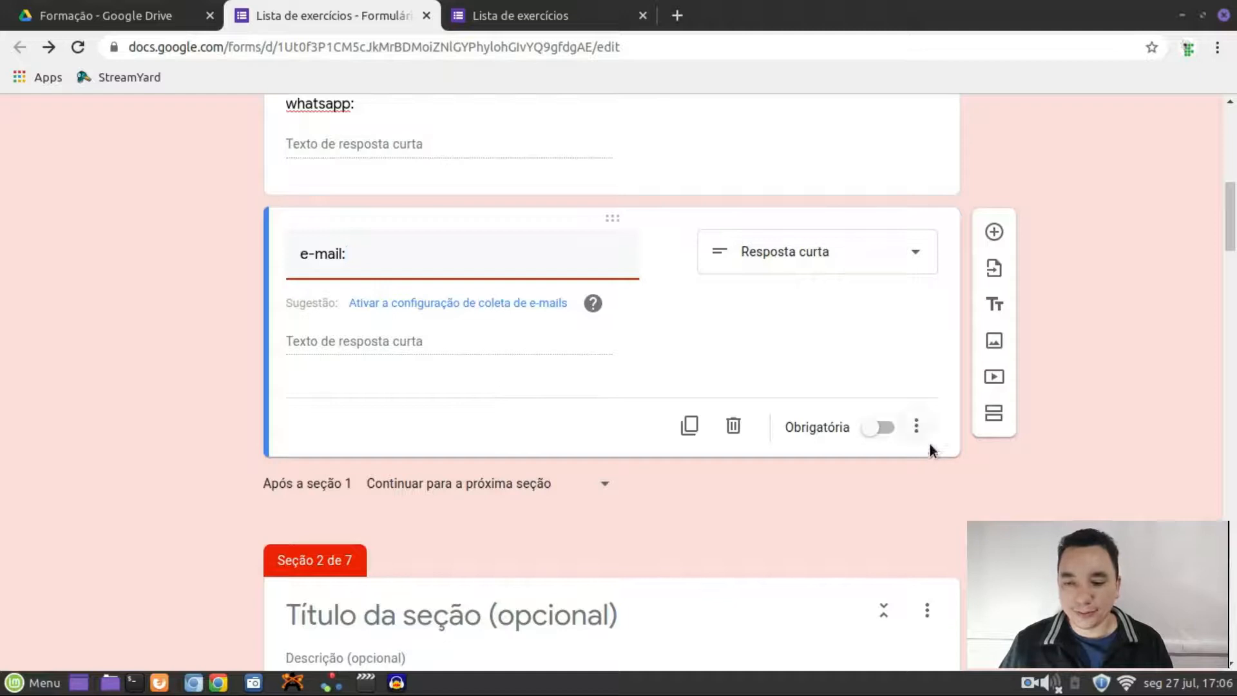
click(916, 426)
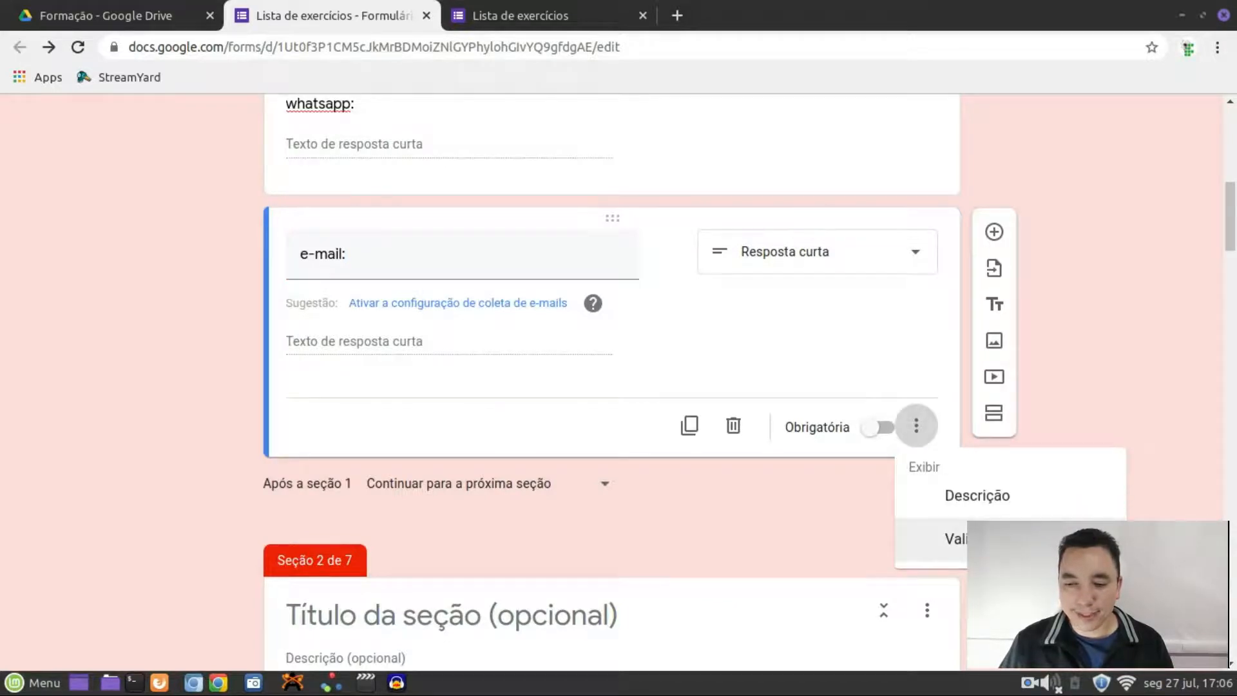
click(927, 539)
click(412, 398)
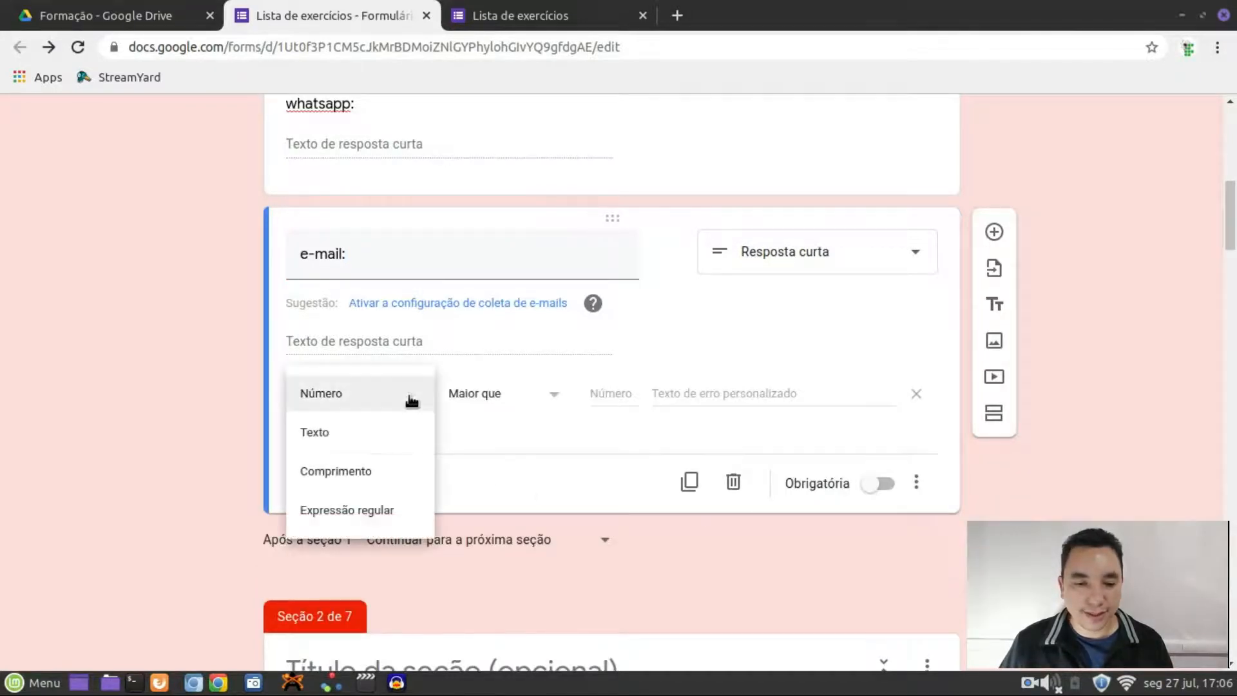
click(359, 436)
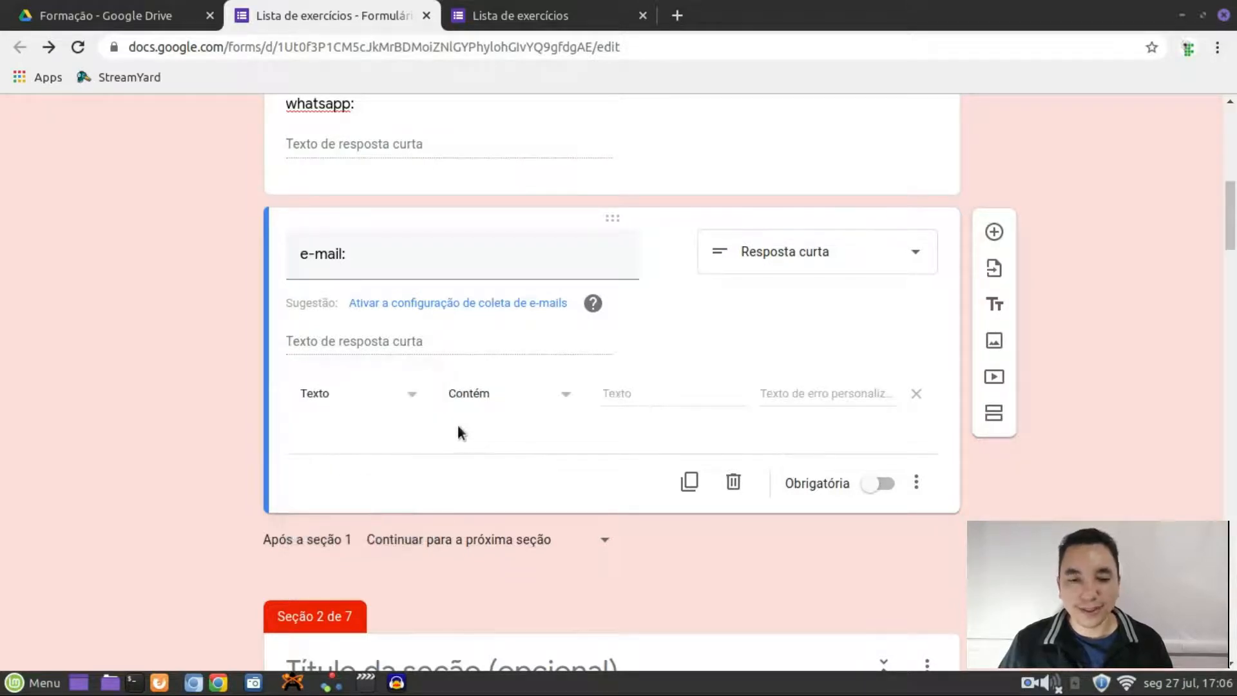
click(566, 396)
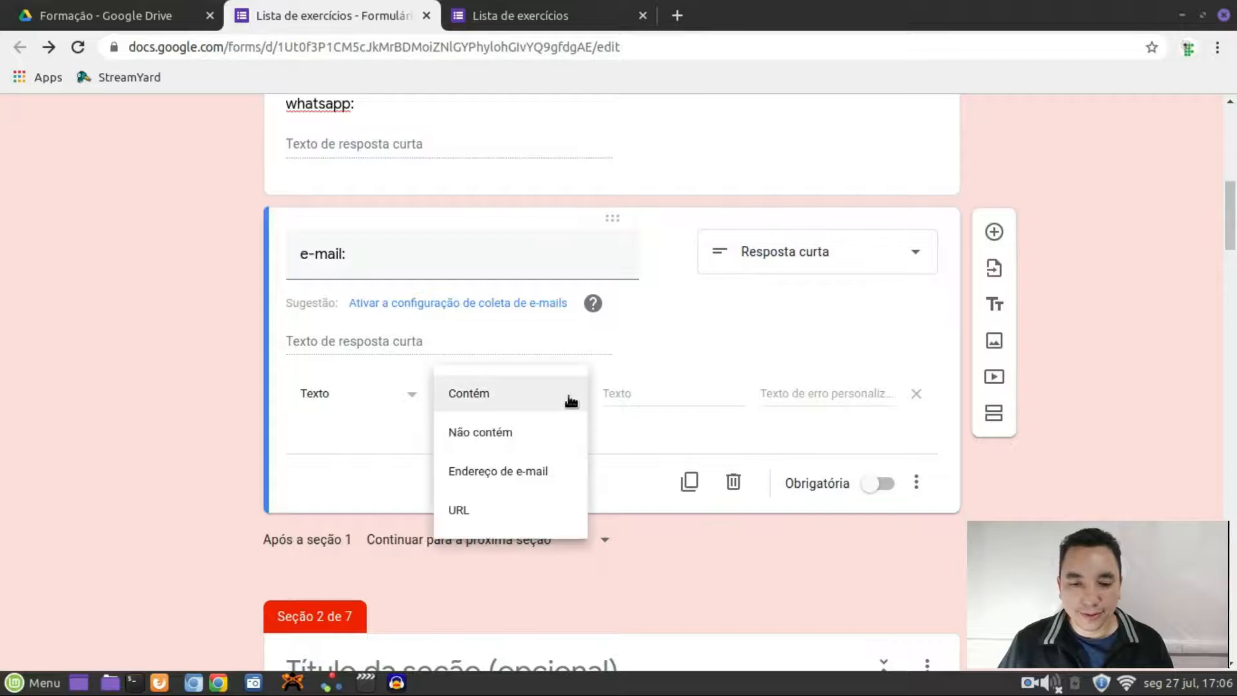
click(517, 472)
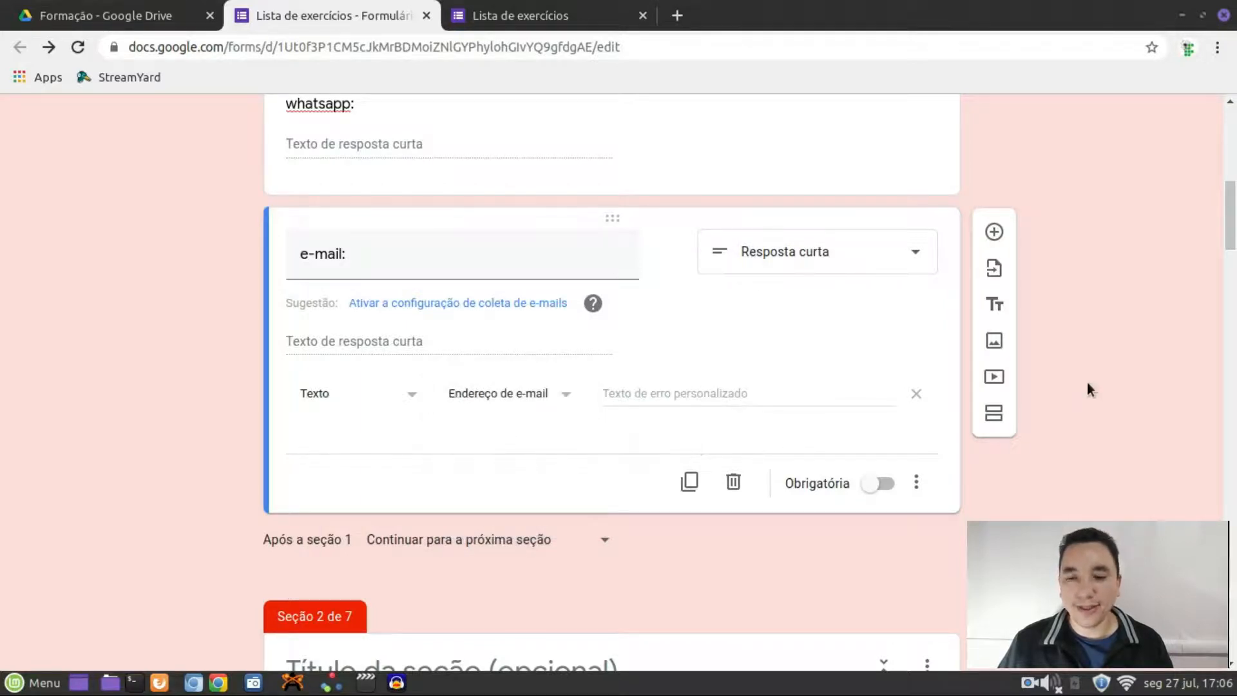
scroll(1087, 382, up, 10)
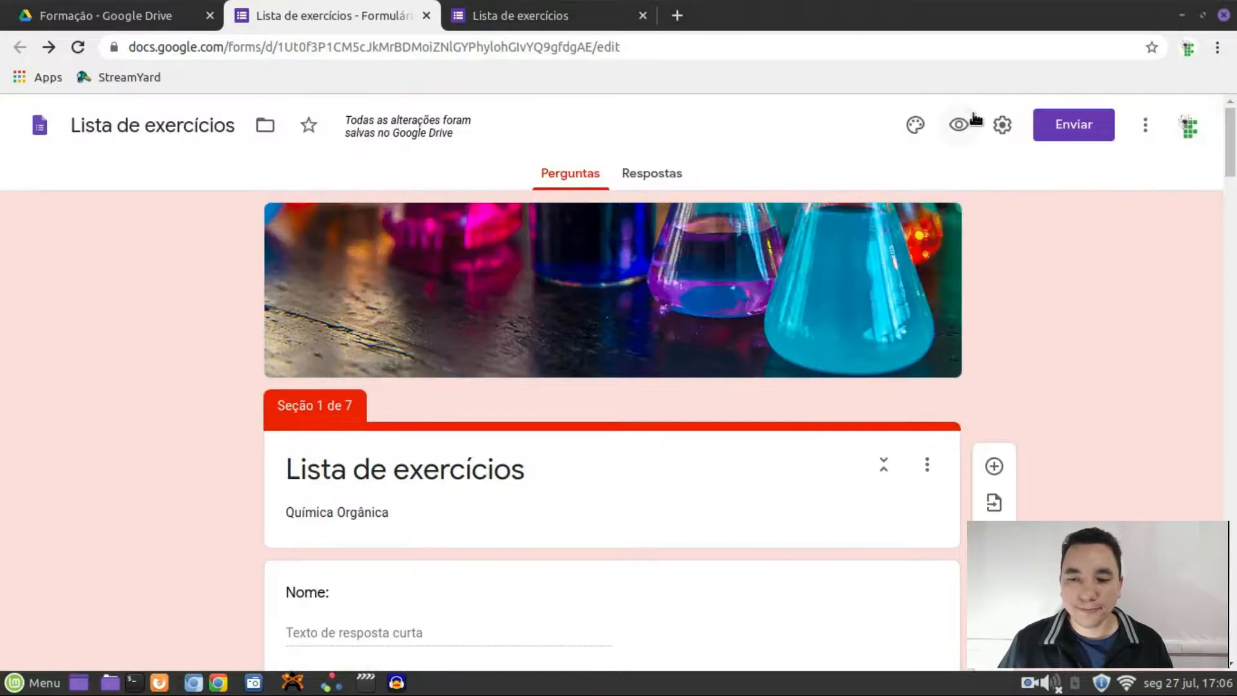
In the preview, enter an incomplete then a full e-mail address to test validation
click(974, 116)
scroll(515, 386, down, 2)
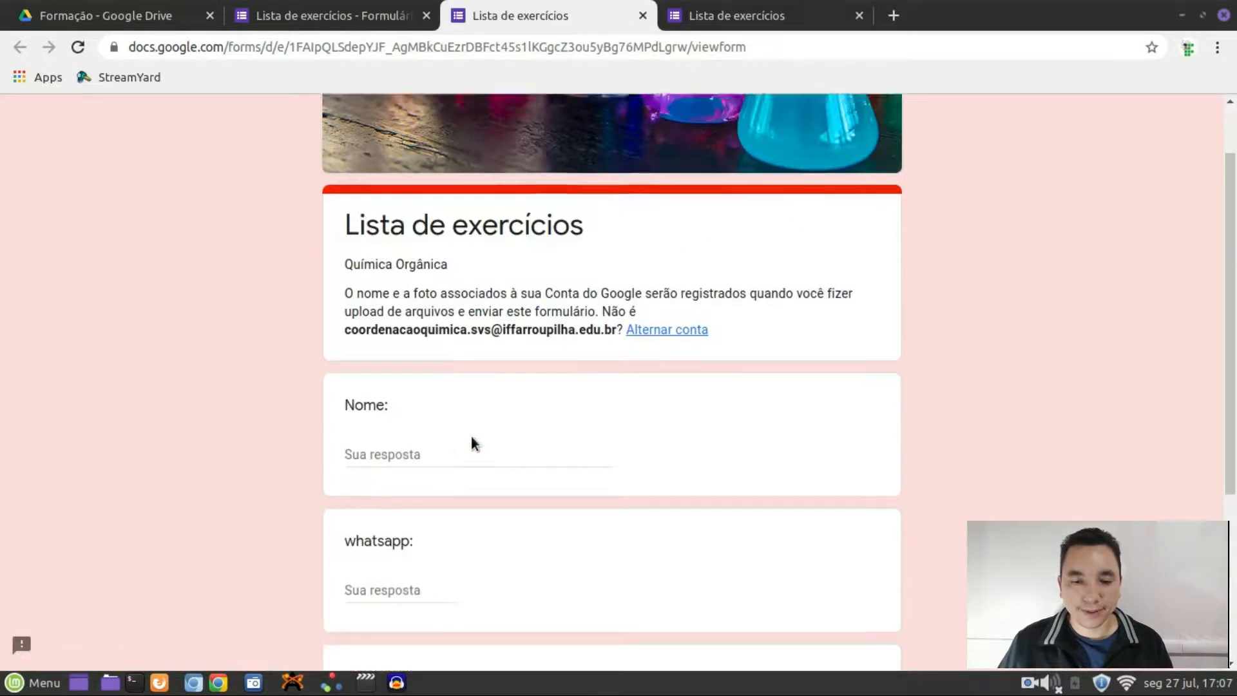
scroll(471, 440, down, 4)
click(376, 465)
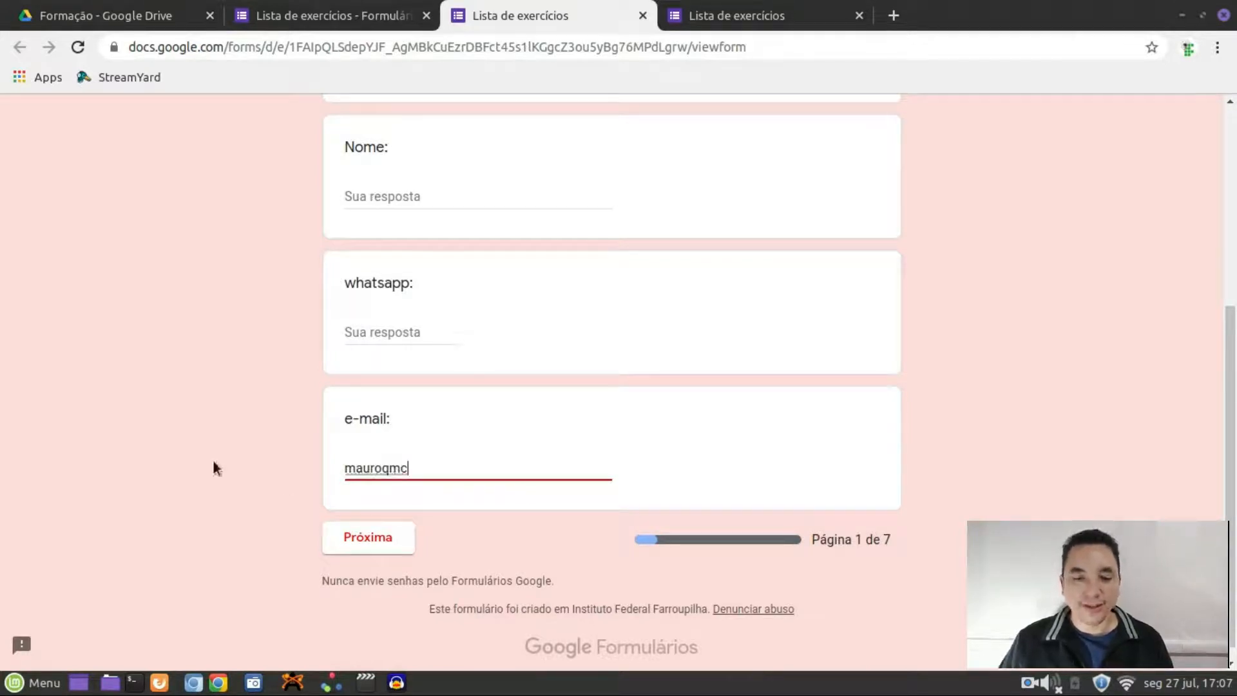
click(375, 548)
click(470, 473)
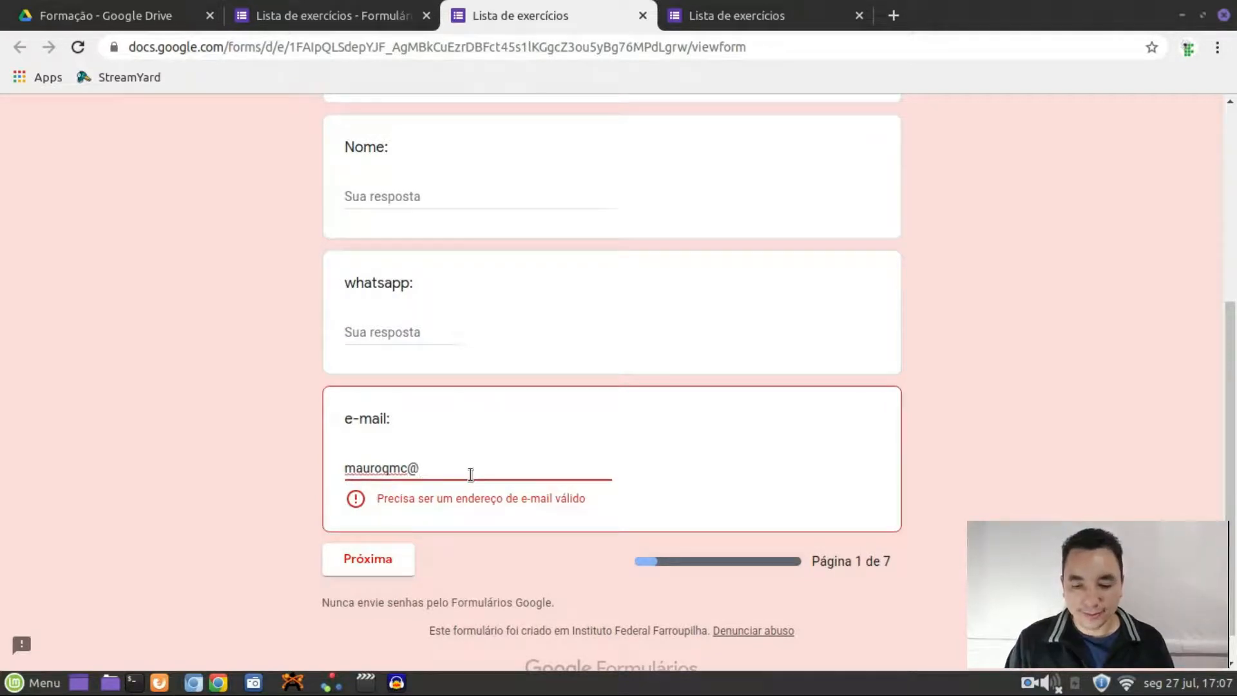
text(@gamil.com)
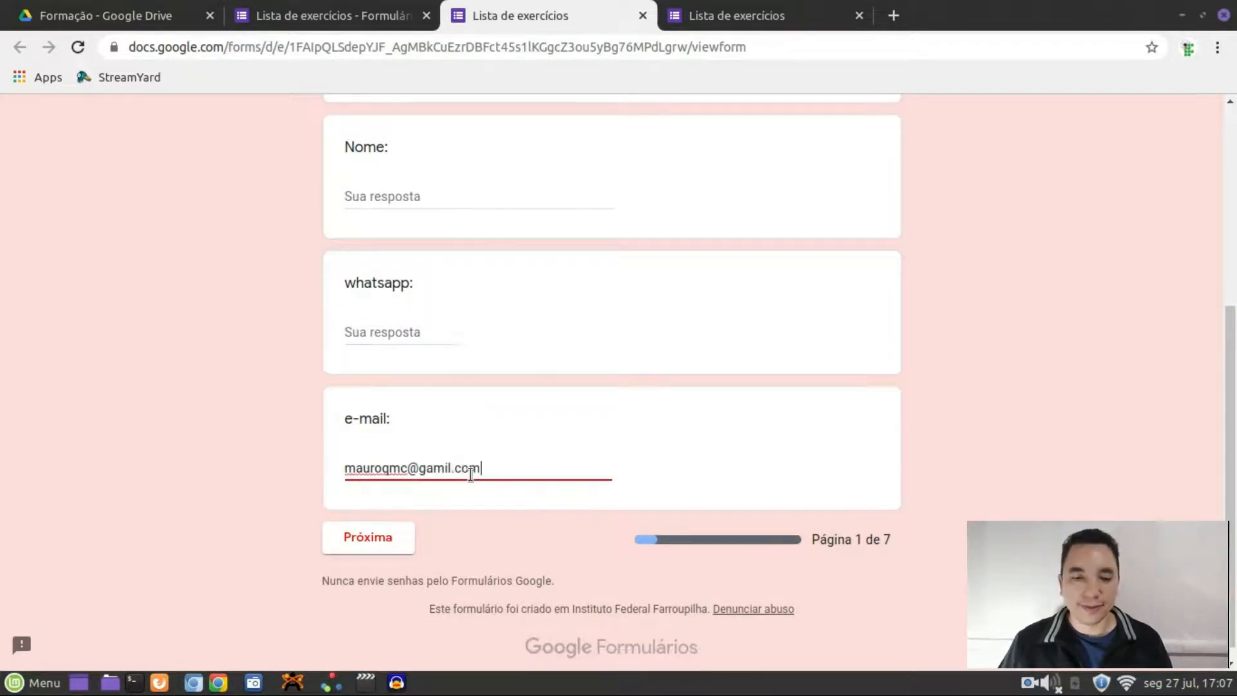
click(261, 445)
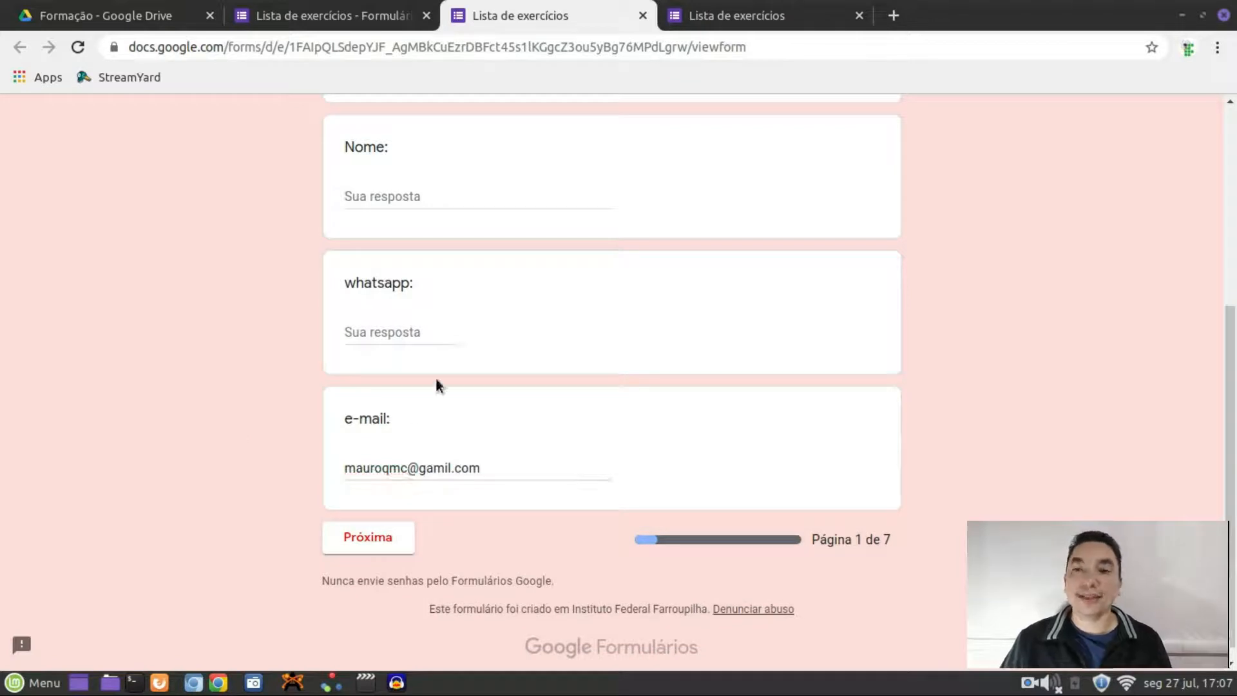
scroll(451, 364, up, 5)
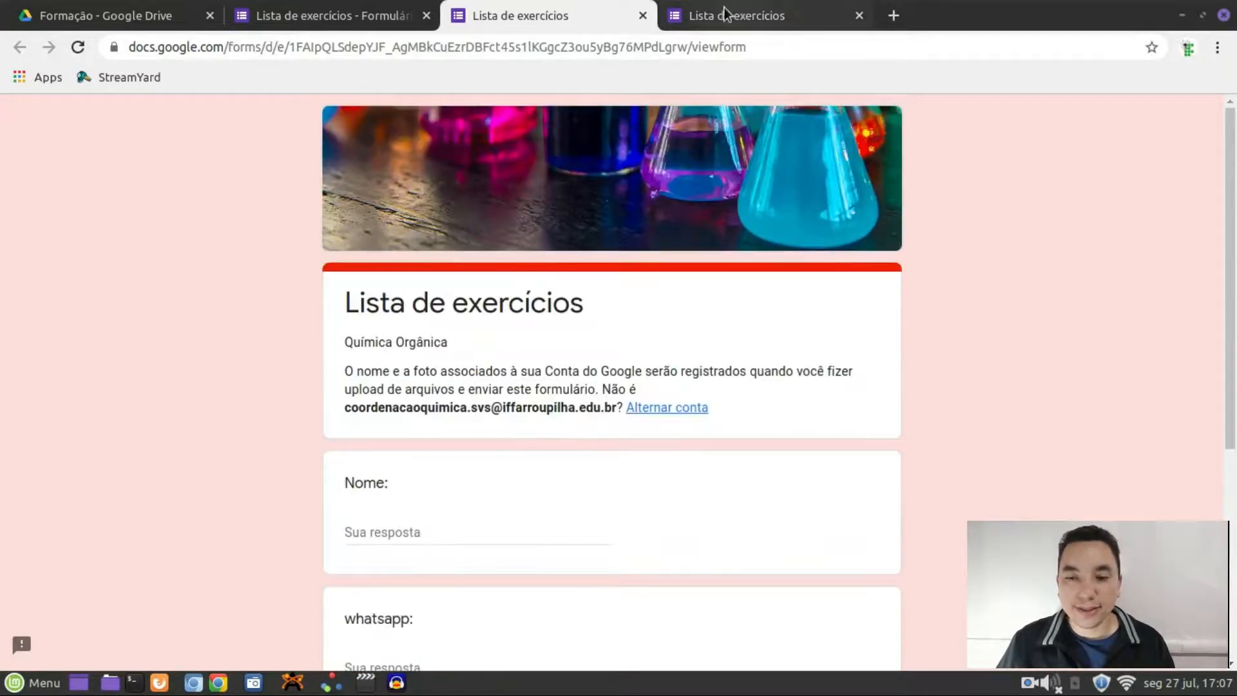
Close both preview tabs, confirming Sair each time, and return to the editor
click(724, 8)
click(642, 15)
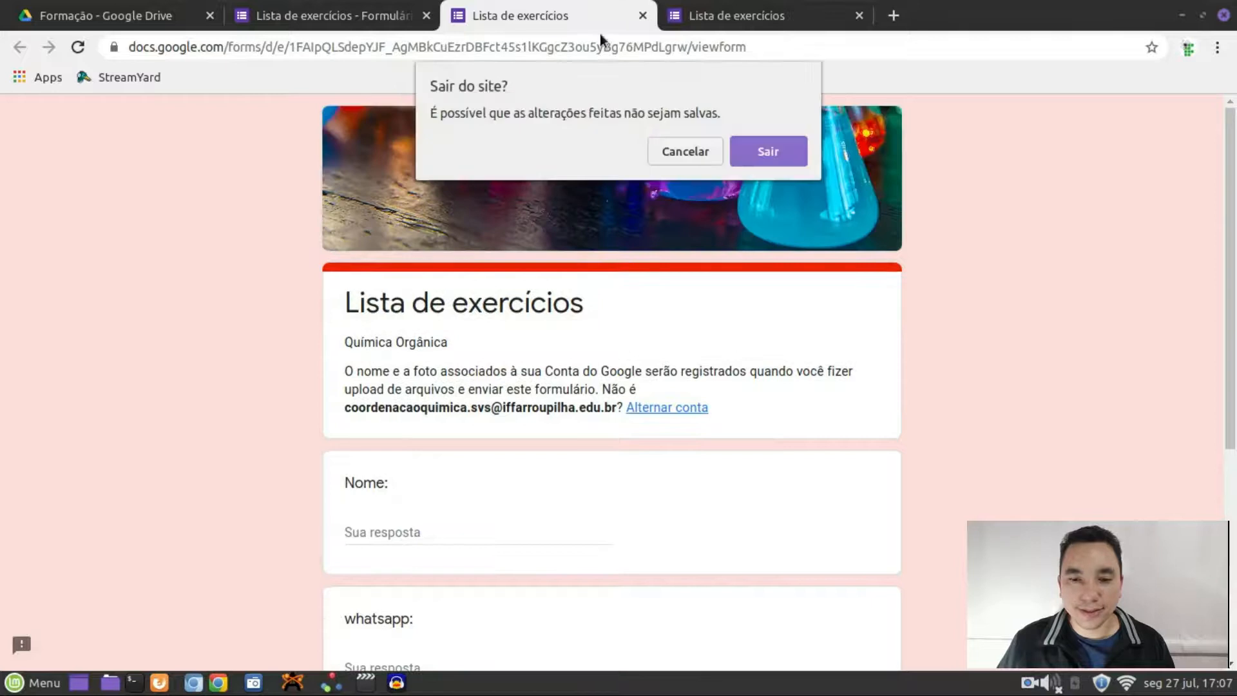
click(780, 149)
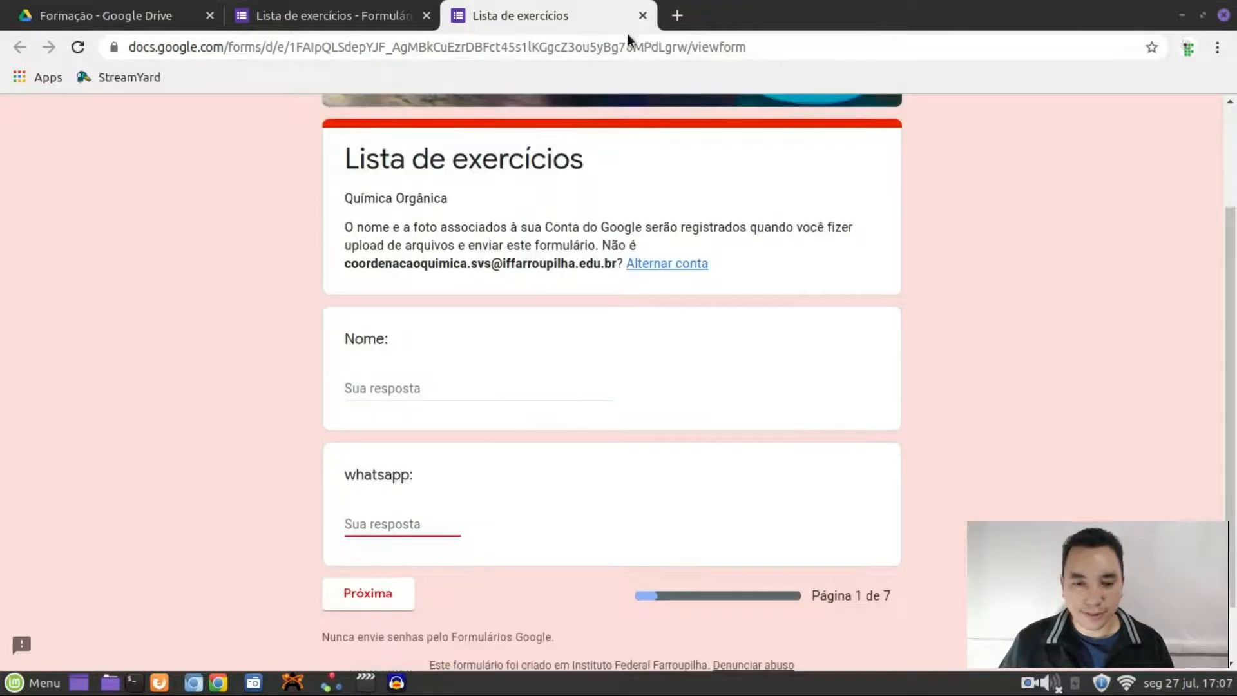
click(326, 25)
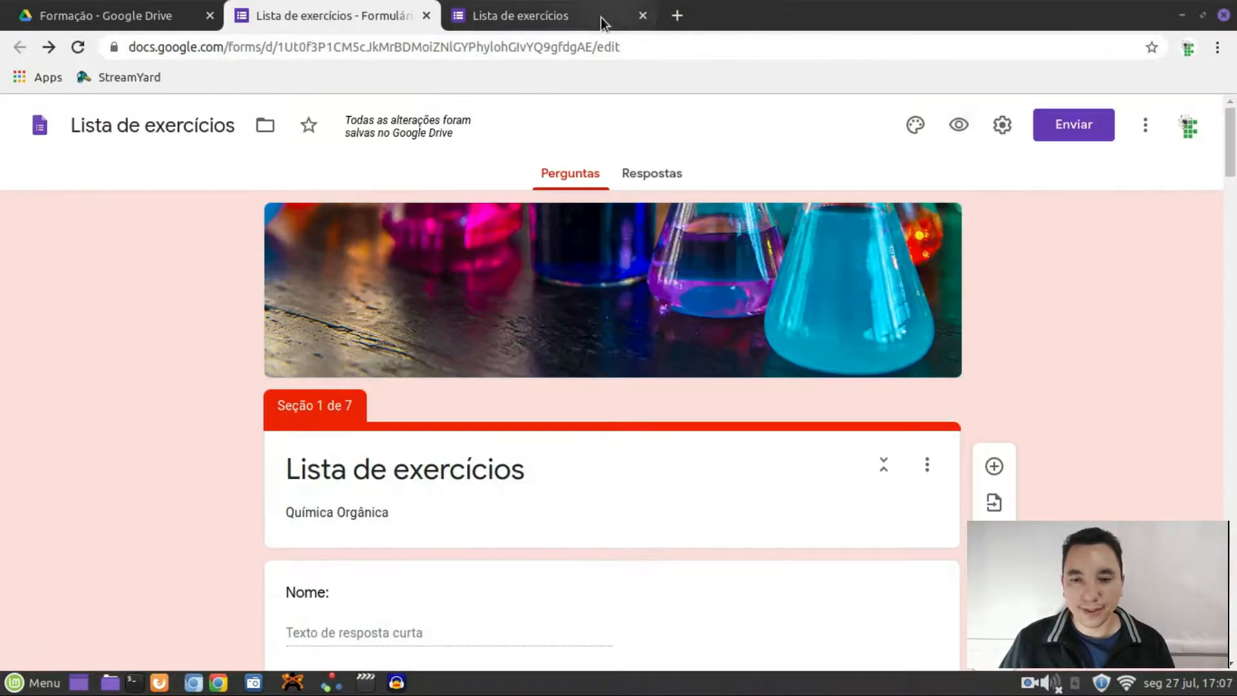
click(642, 16)
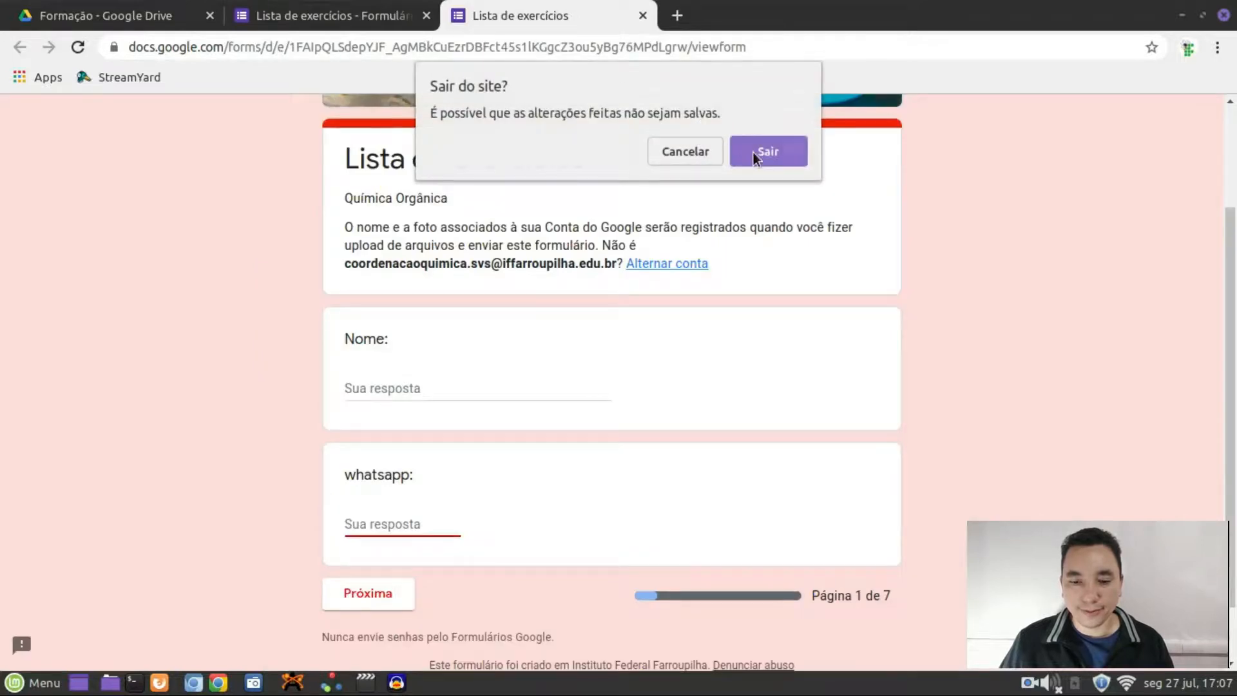
click(767, 152)
Delete the 'e-mail:' question, leaving Nome followed by whatsapp
scroll(953, 404, down, 3)
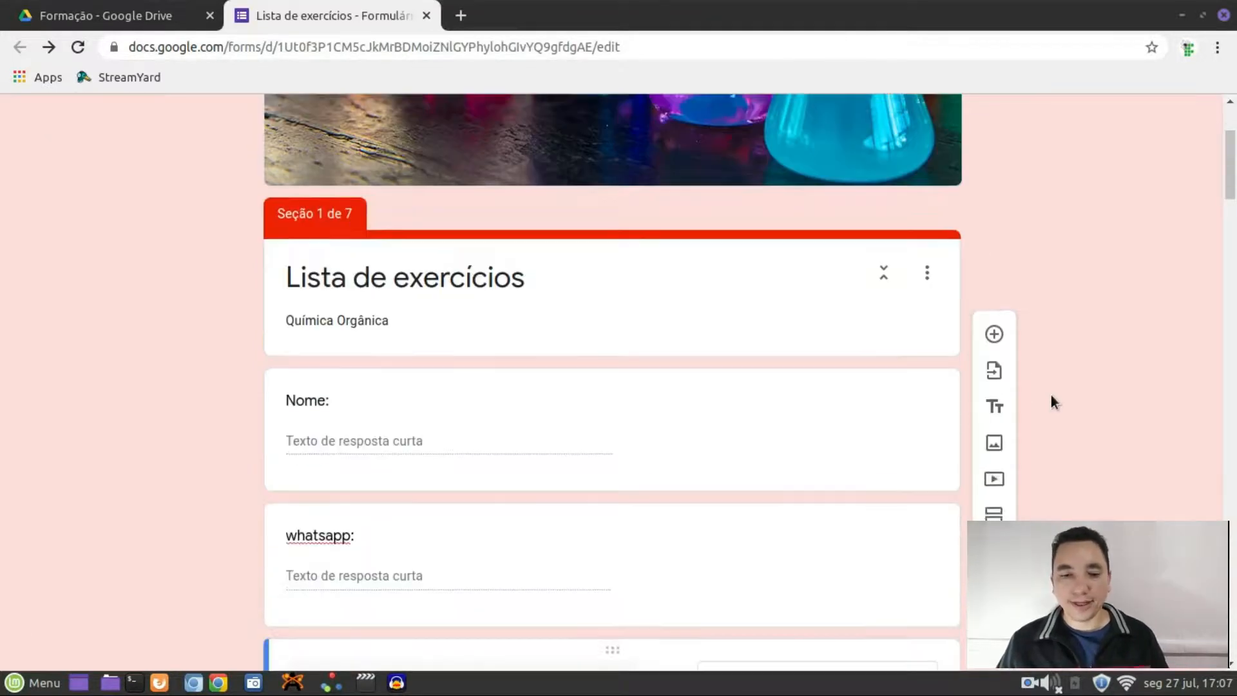
scroll(1047, 400, down, 5)
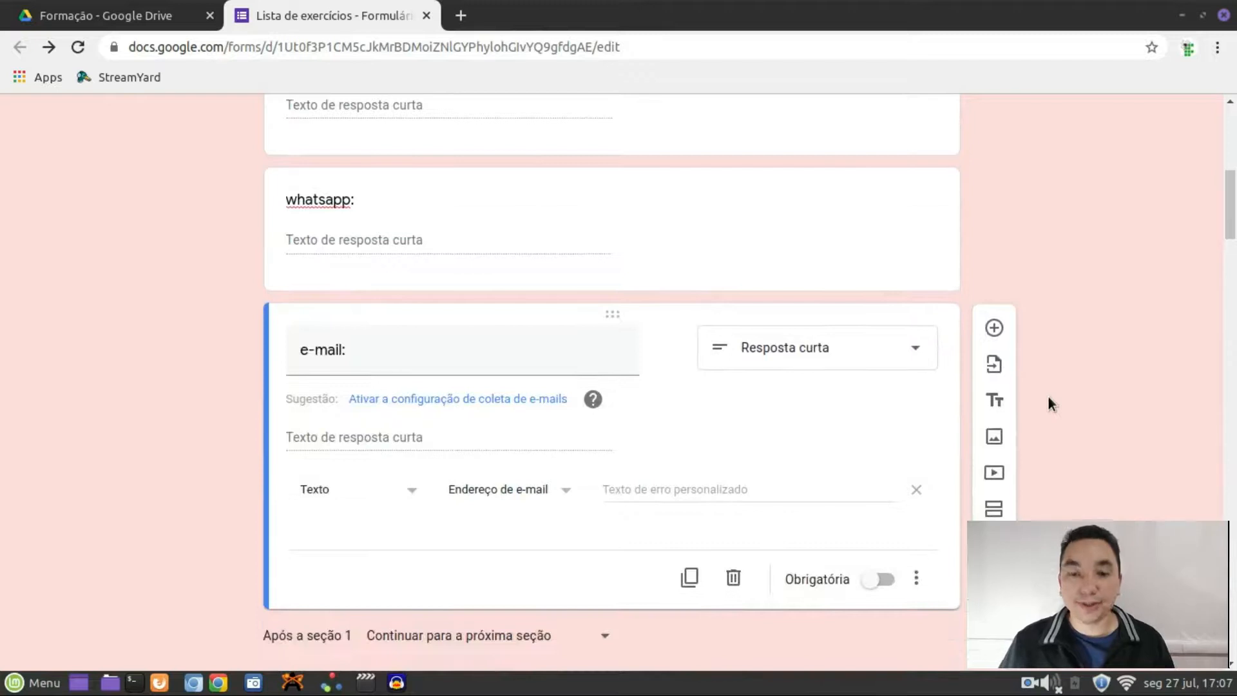
scroll(1048, 399, down, 2)
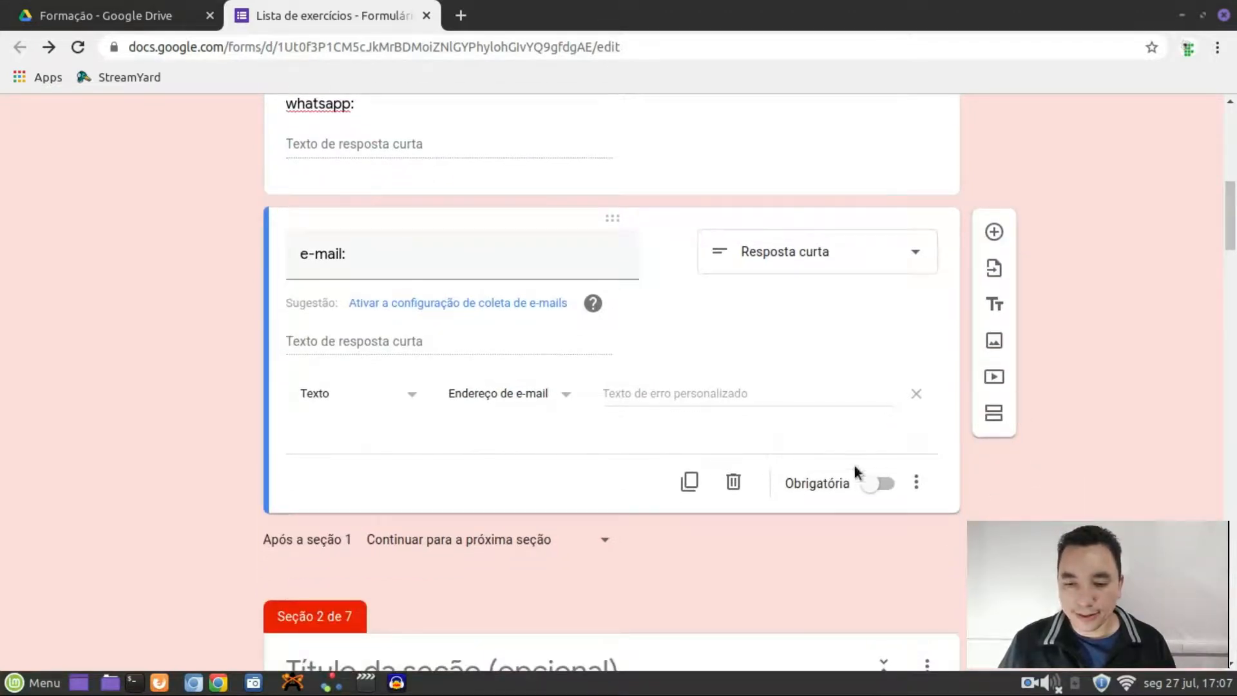
click(738, 484)
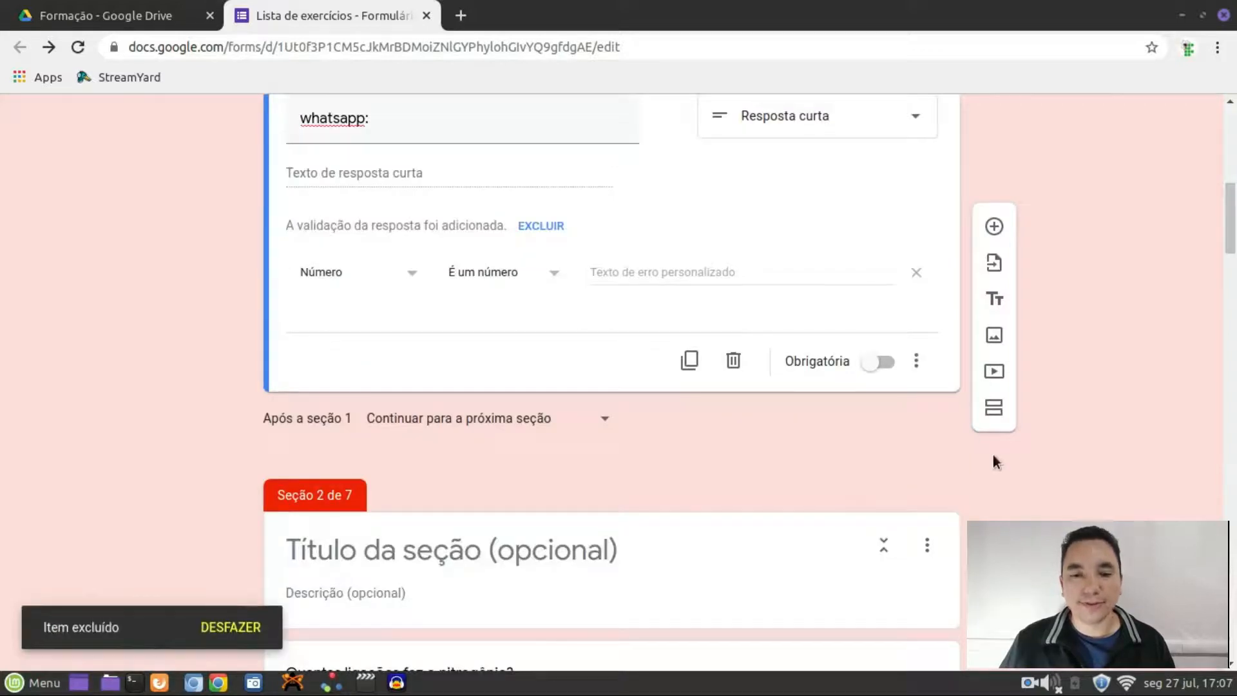
scroll(992, 444, up, 7)
scroll(994, 439, down, 4)
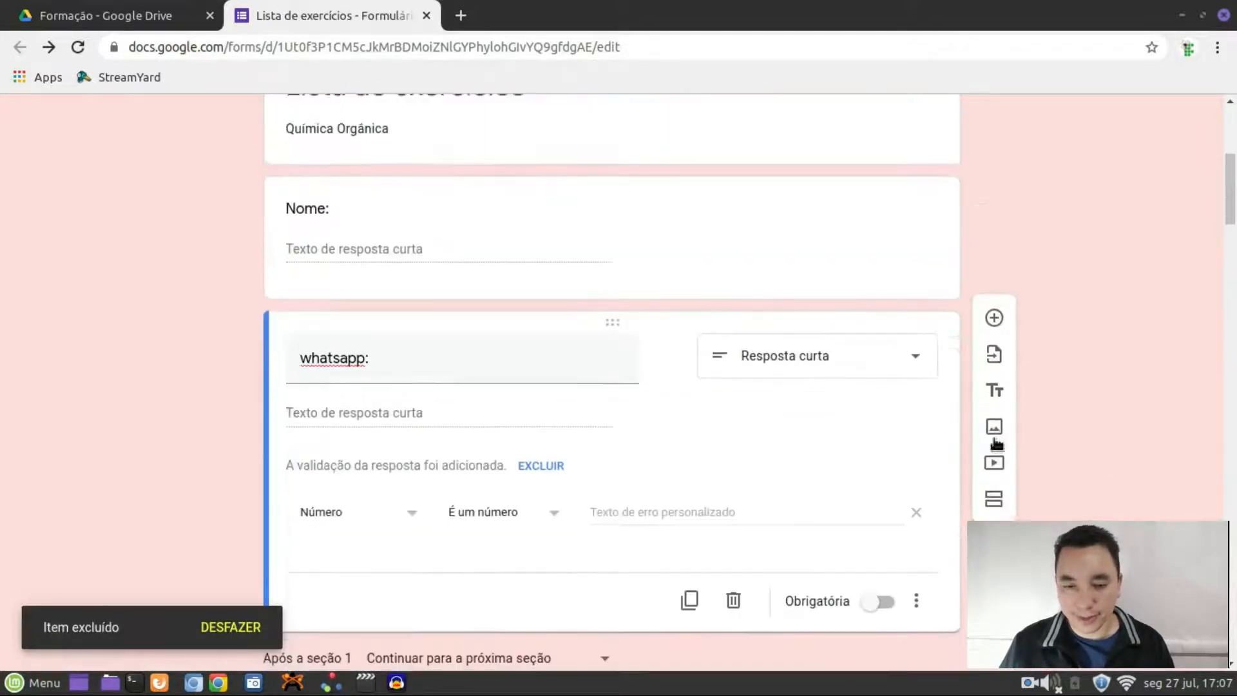
scroll(993, 442, down, 4)
scroll(994, 442, up, 8)
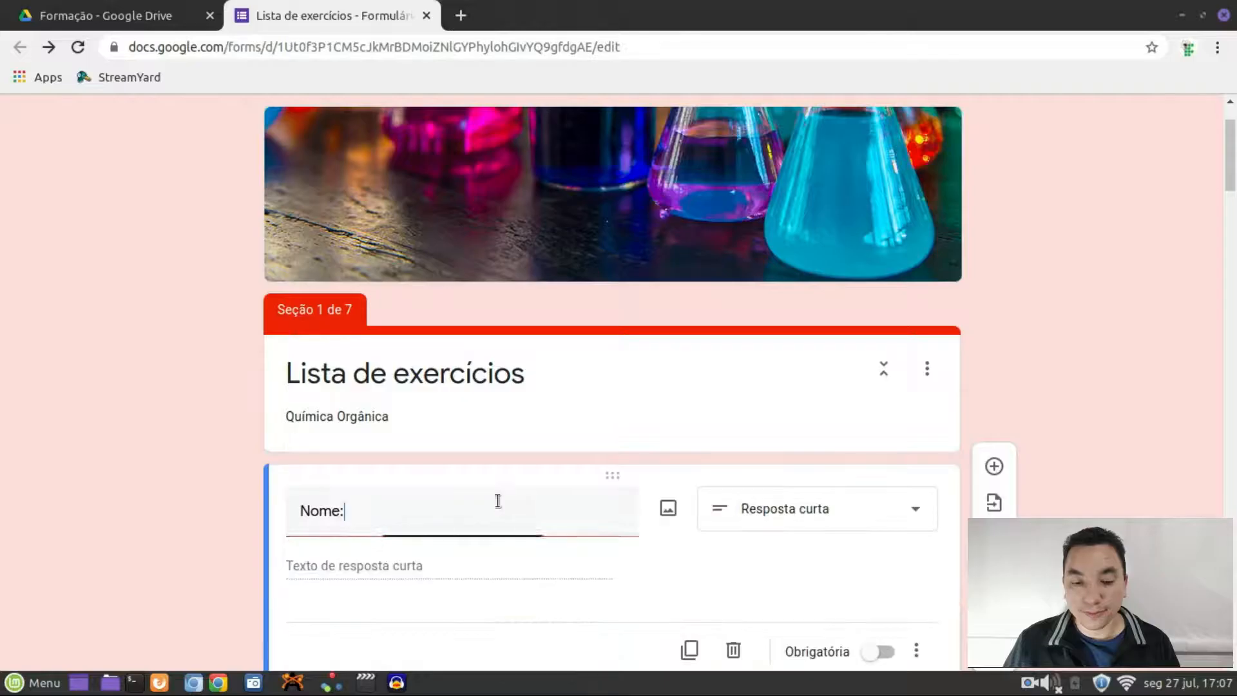
scroll(505, 500, down, 4)
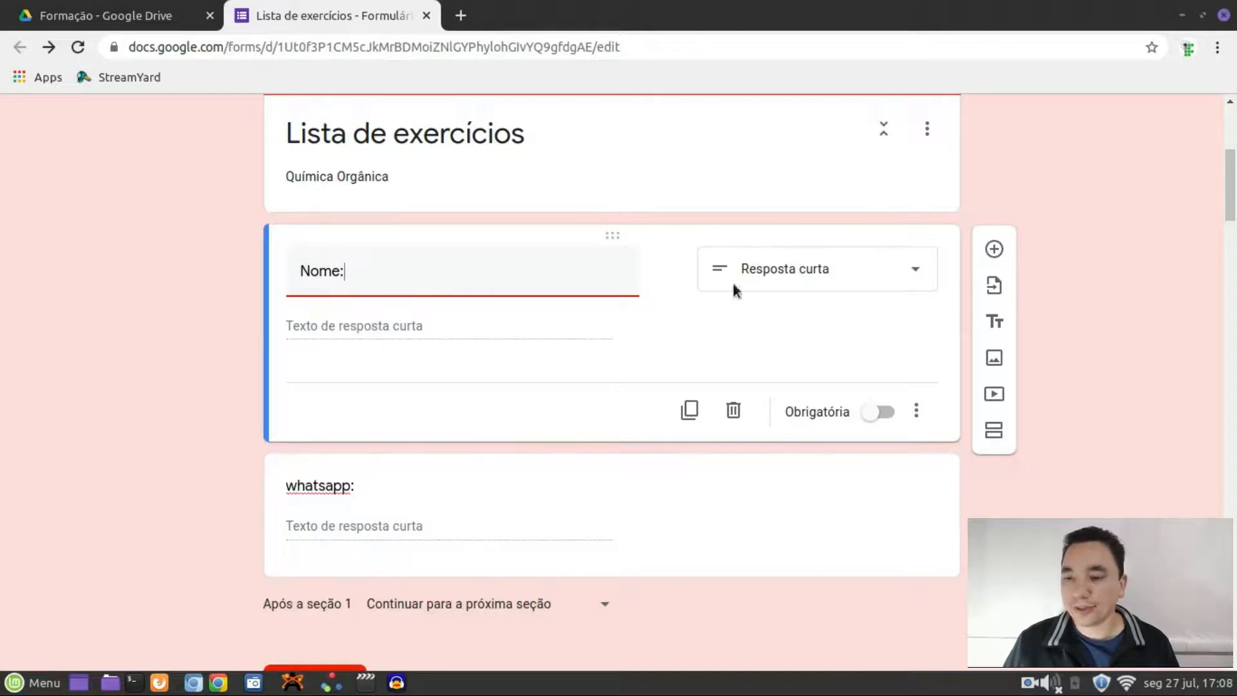
Change the Nome question type to Lista suspensa
click(887, 271)
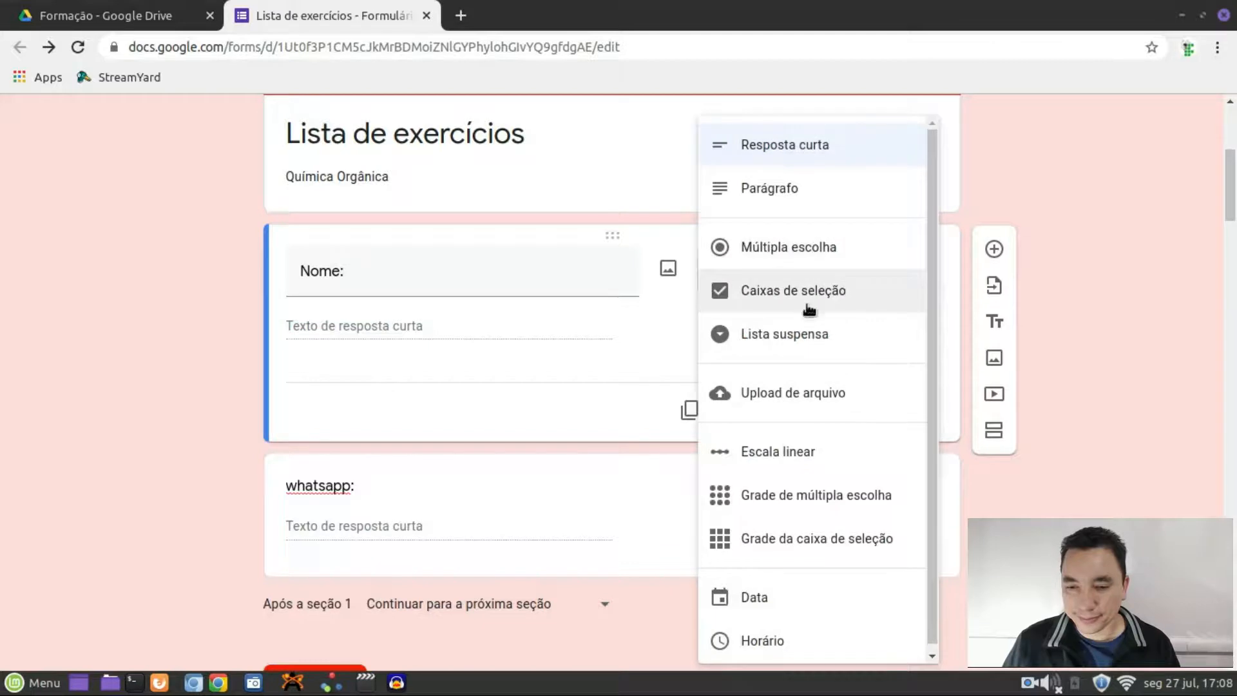
click(787, 339)
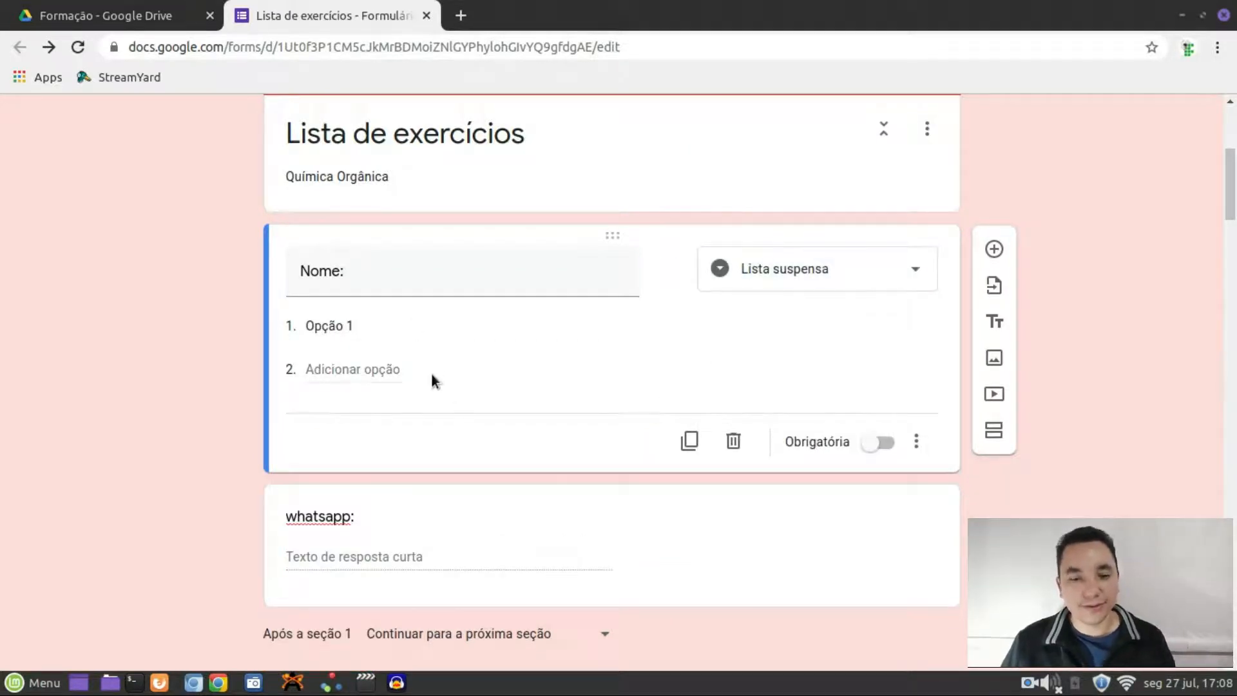
scroll(429, 385, down, 1)
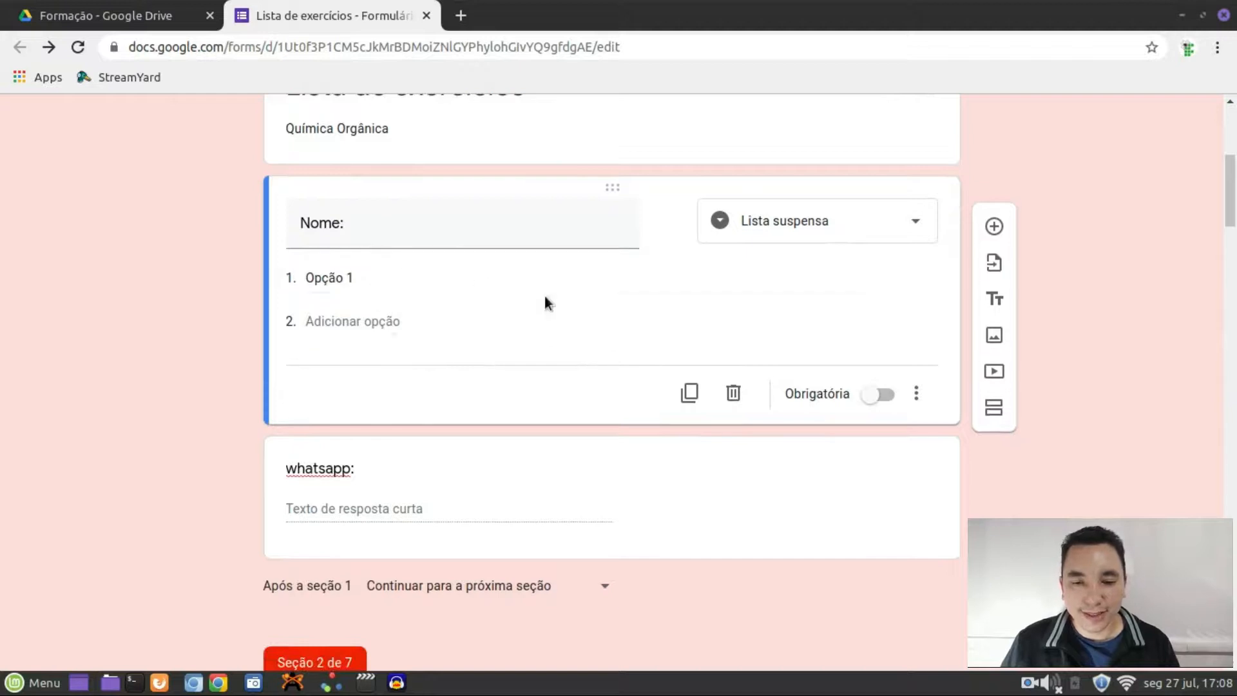
Fill the Nome dropdown with three numbered sample student-name options
click(387, 283)
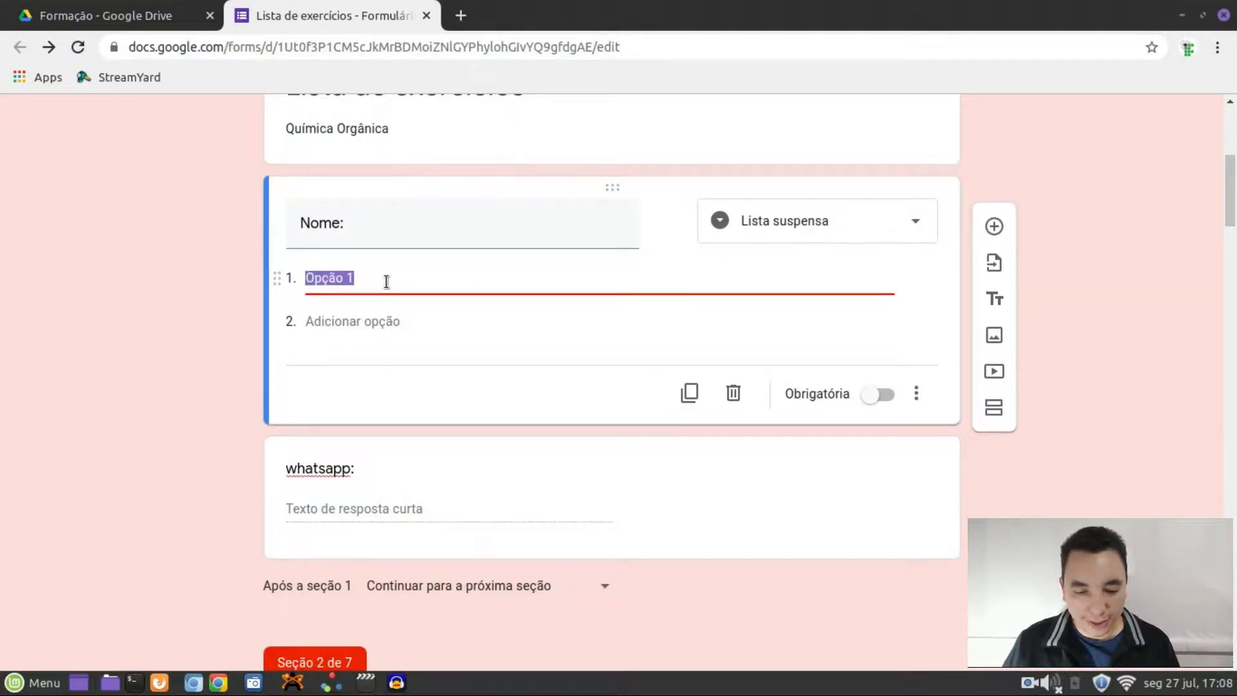
text(mauro)
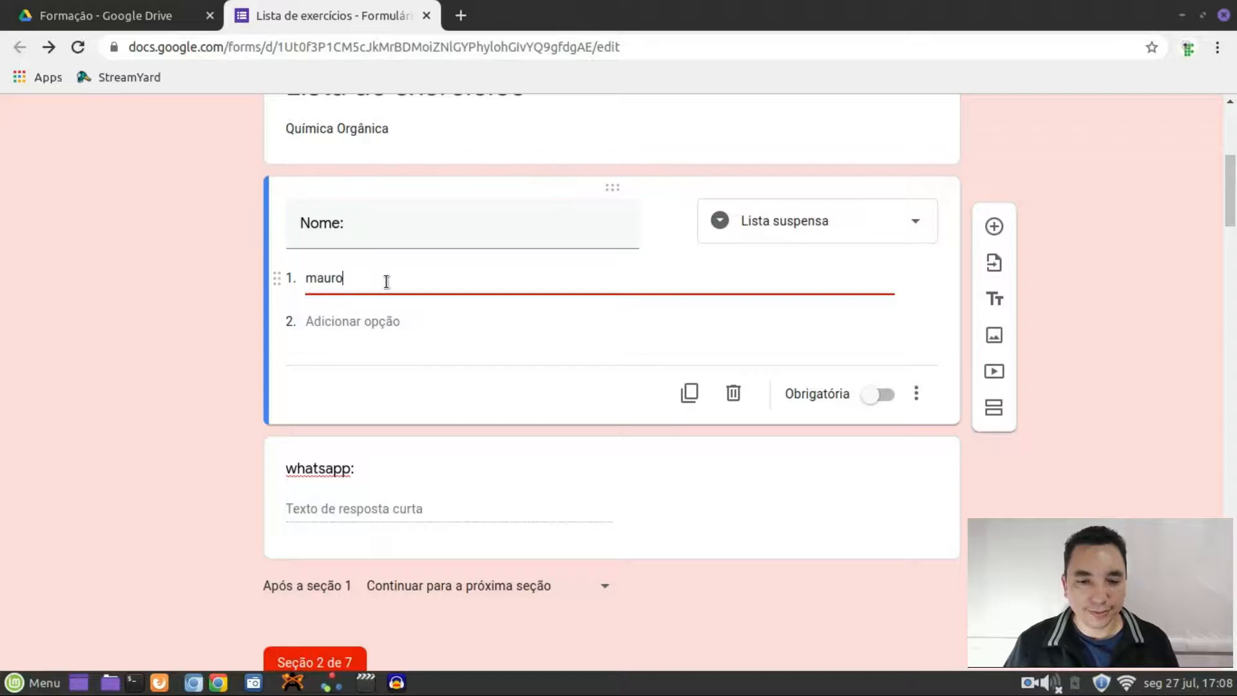
text(q)
key(BackSpace)
text(1)
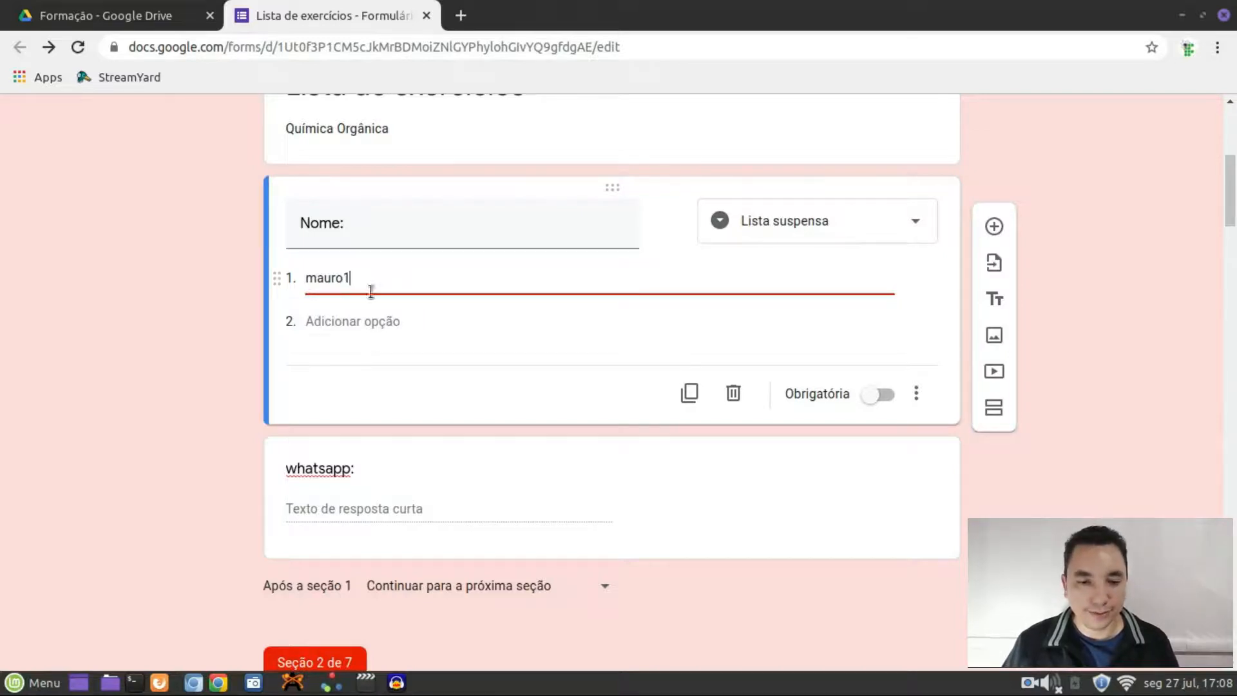
click(360, 321)
text(mauro2)
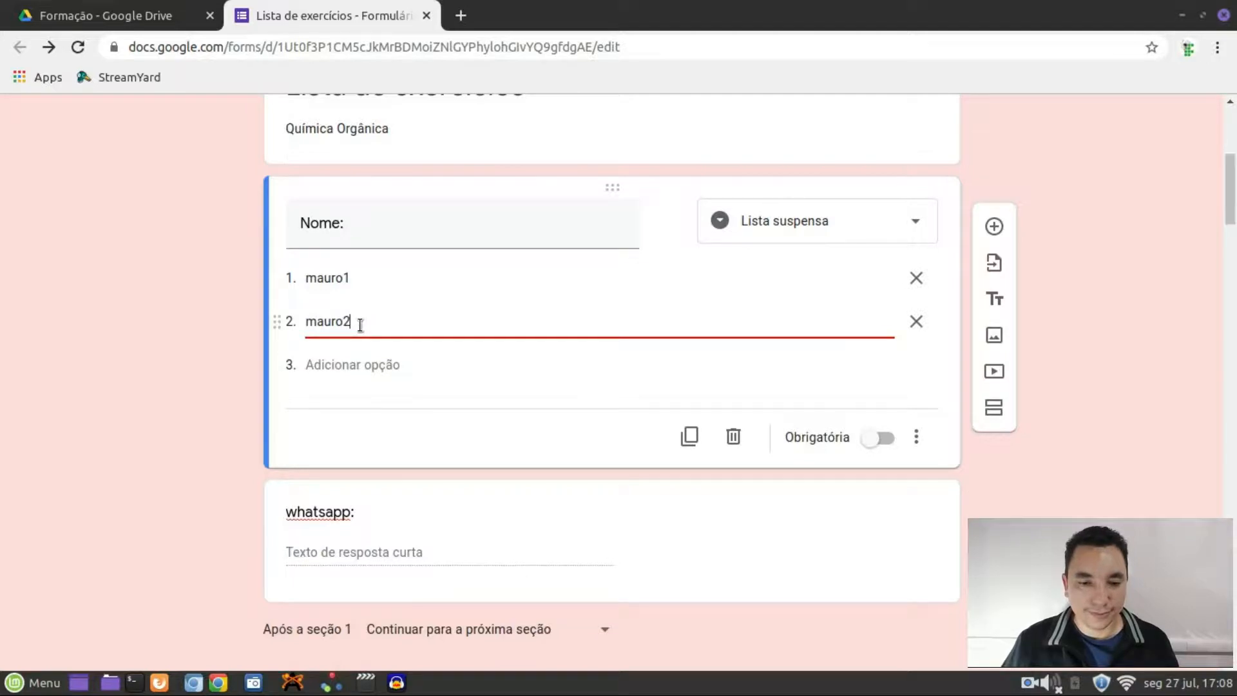
click(342, 364)
text(mauro3)
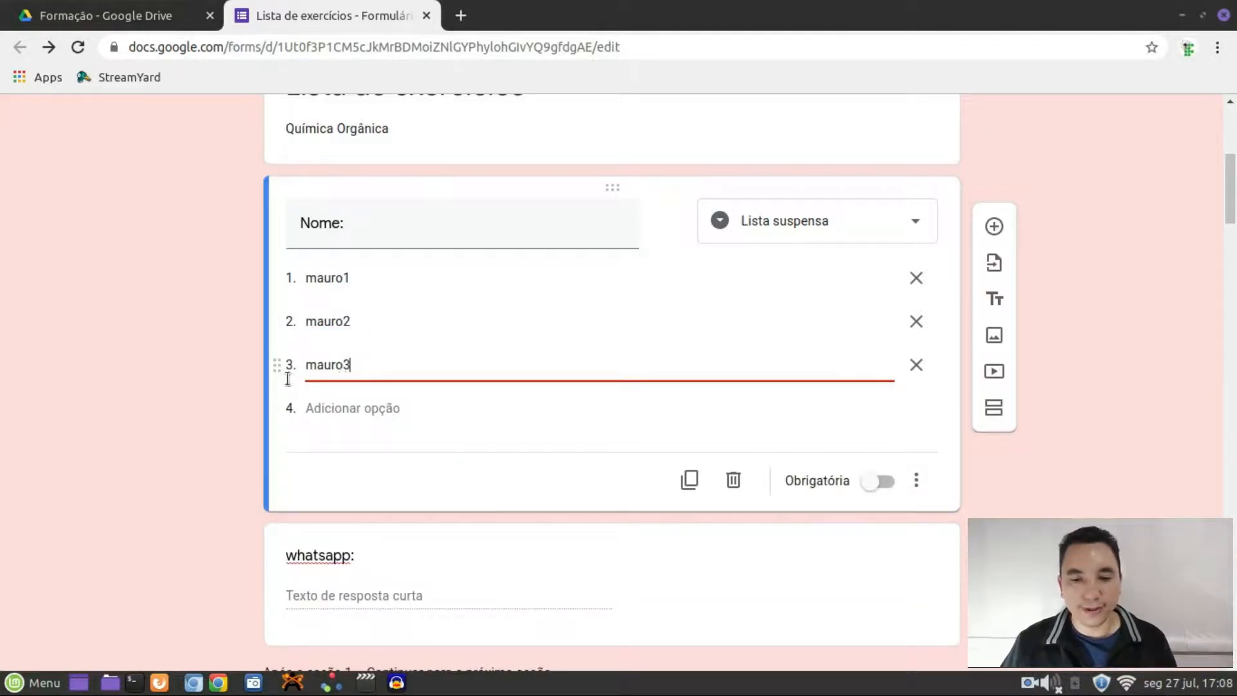
click(170, 345)
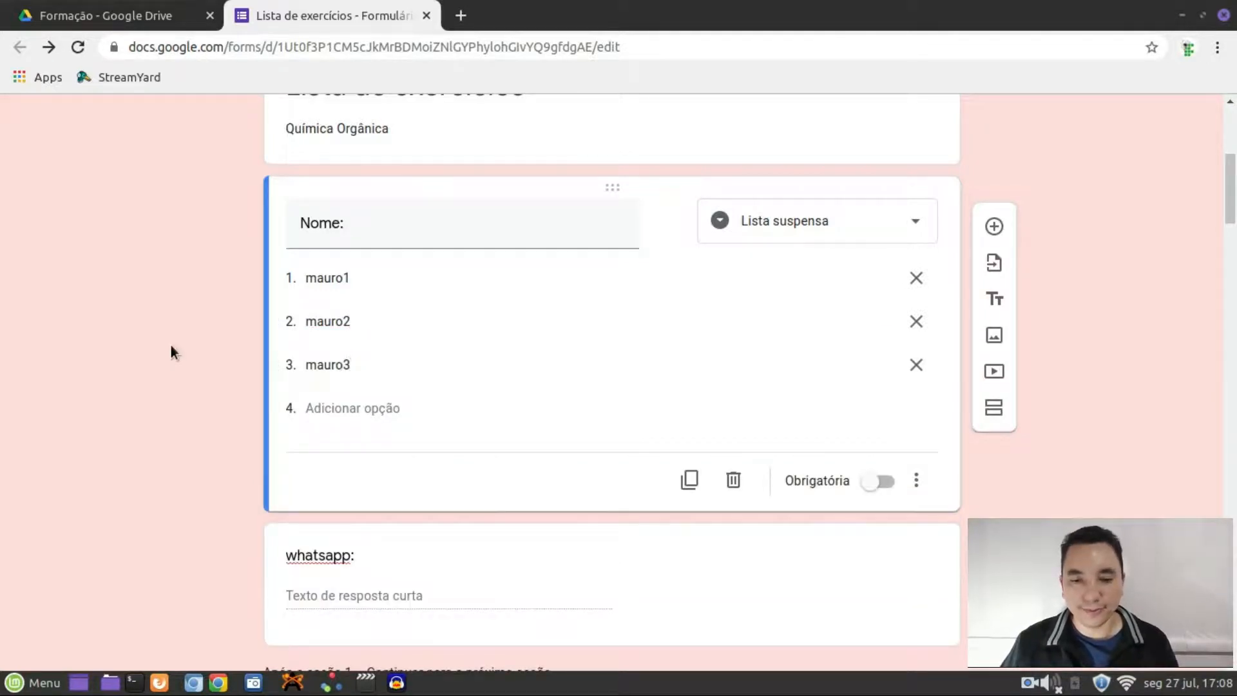
scroll(1023, 176, up, 6)
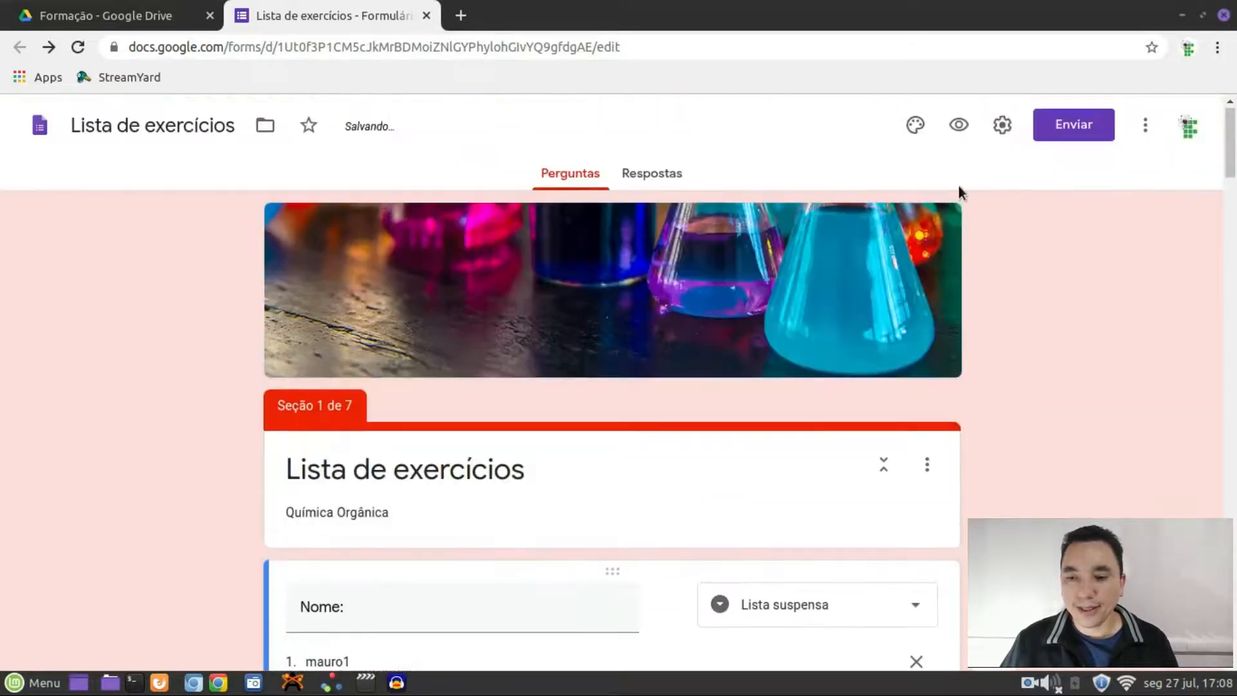
Preview the form, pick the second sample name from the Nome dropdown, and return to the editor
click(959, 126)
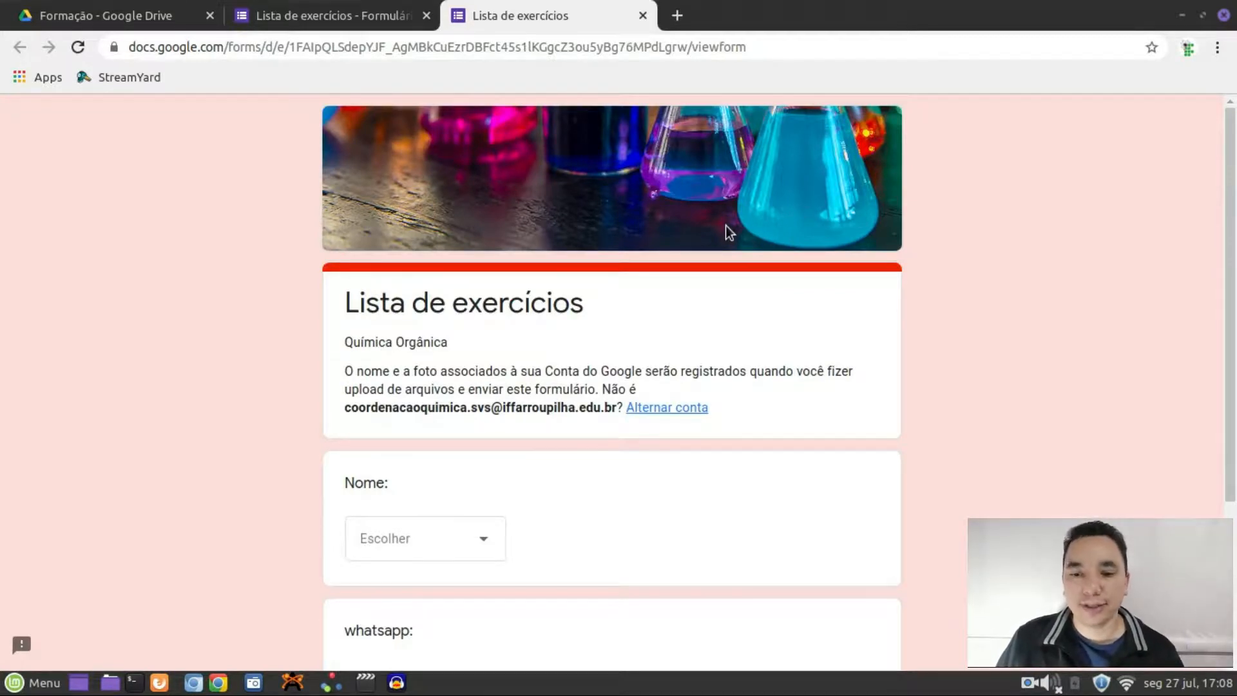
scroll(725, 274, down, 3)
click(479, 399)
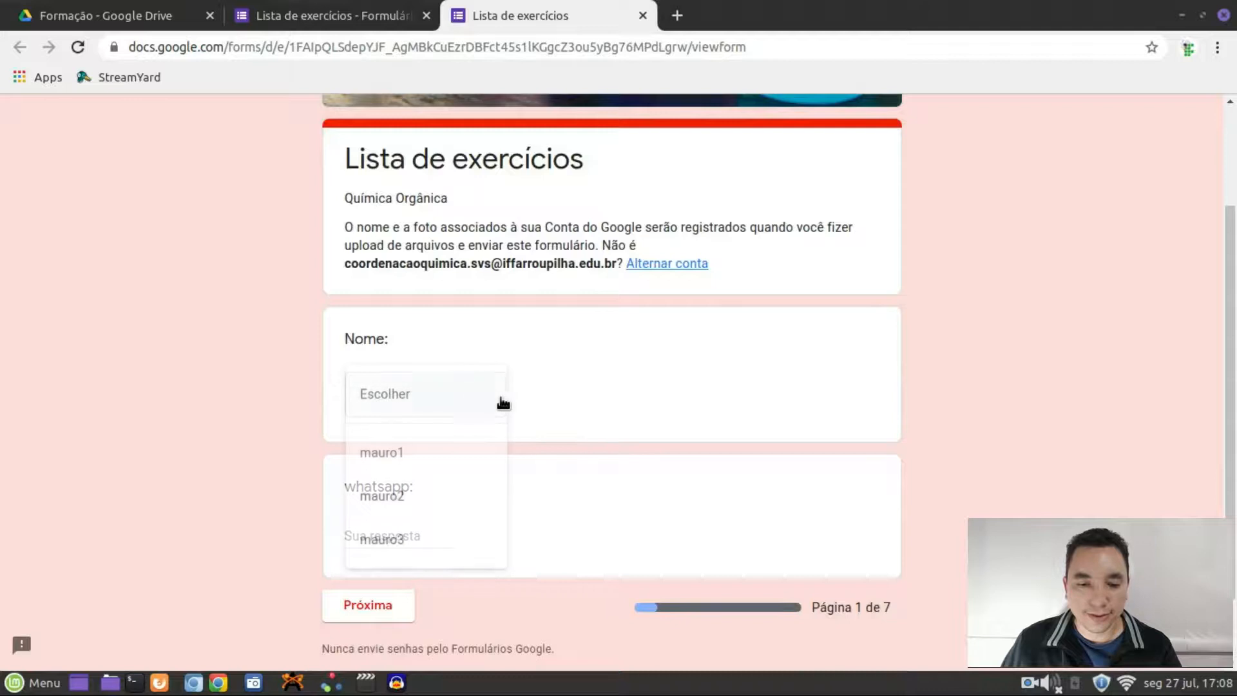
click(404, 502)
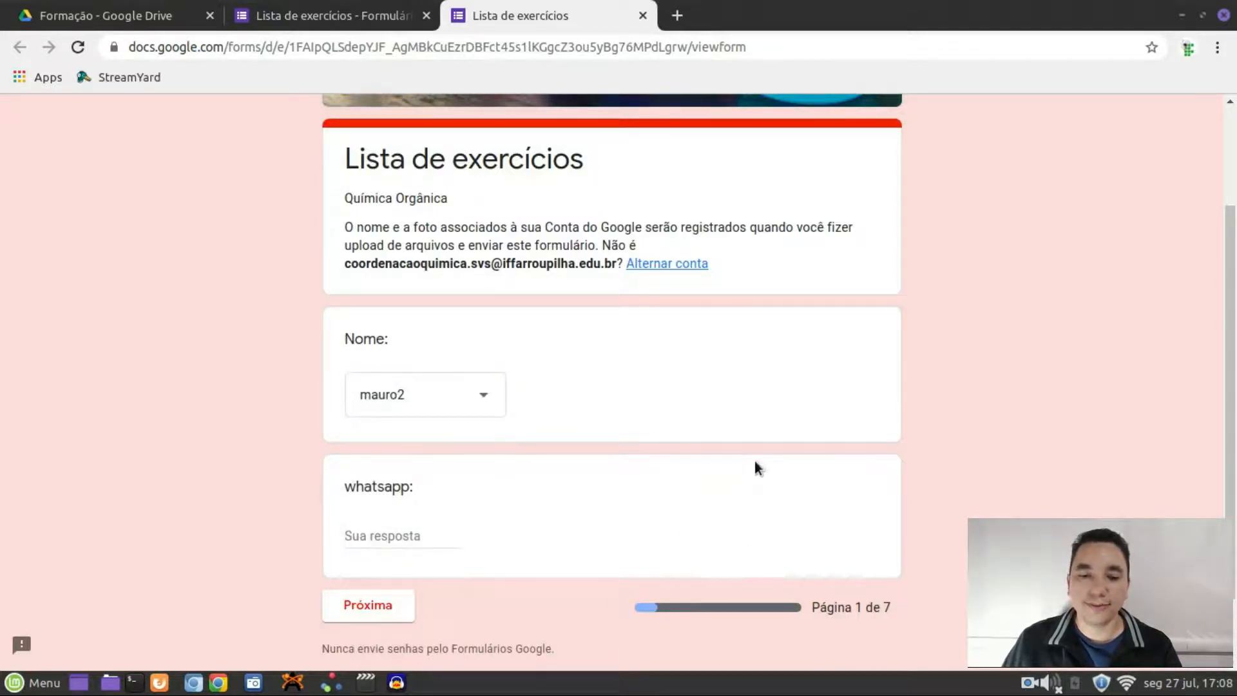
scroll(864, 477, up, 3)
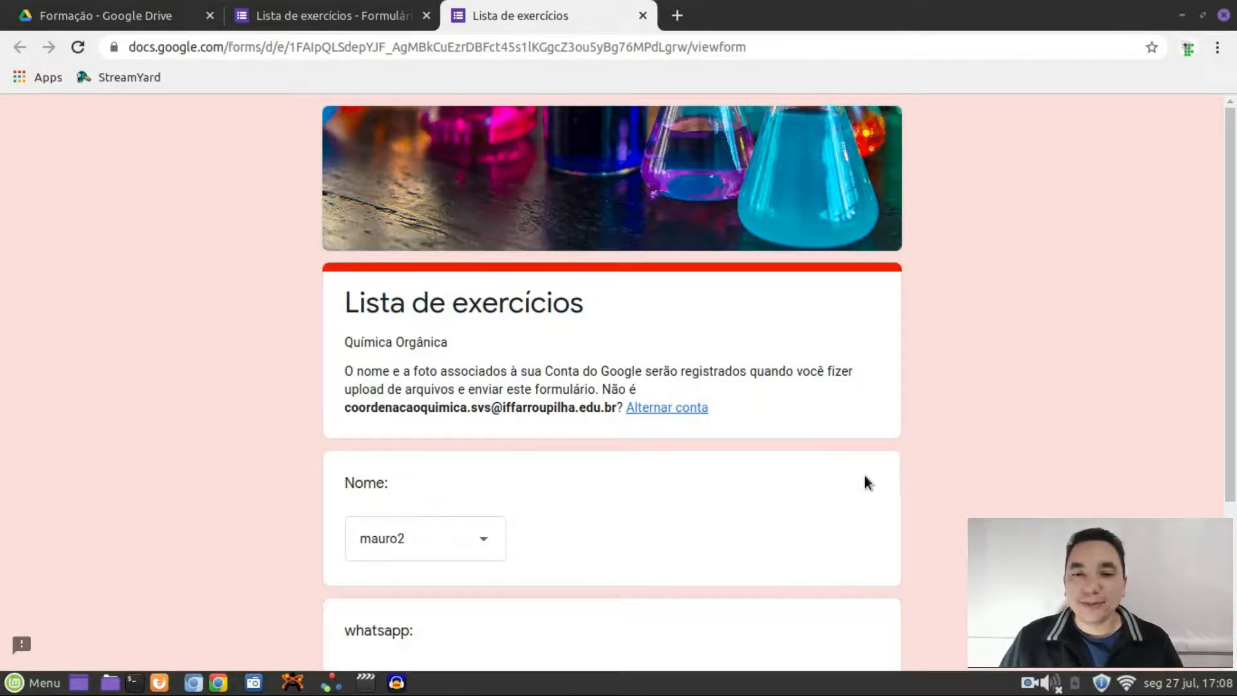
click(368, 23)
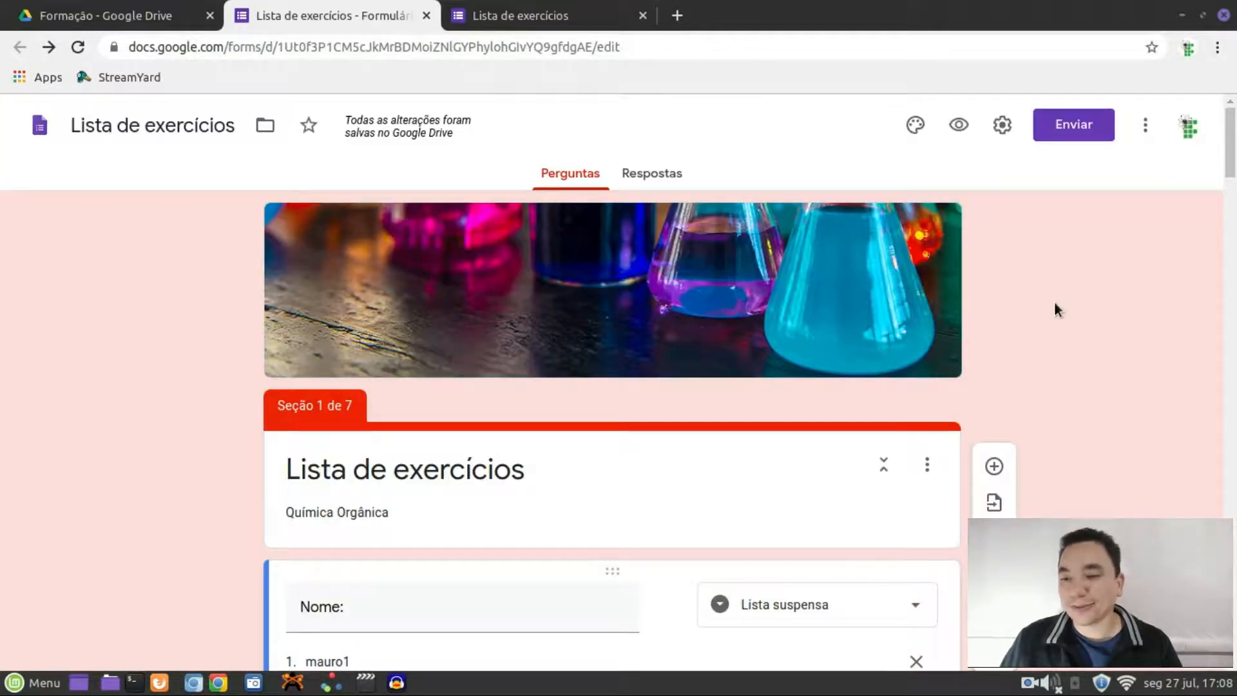
scroll(1054, 300, down, 1)
scroll(1054, 300, up, 1)
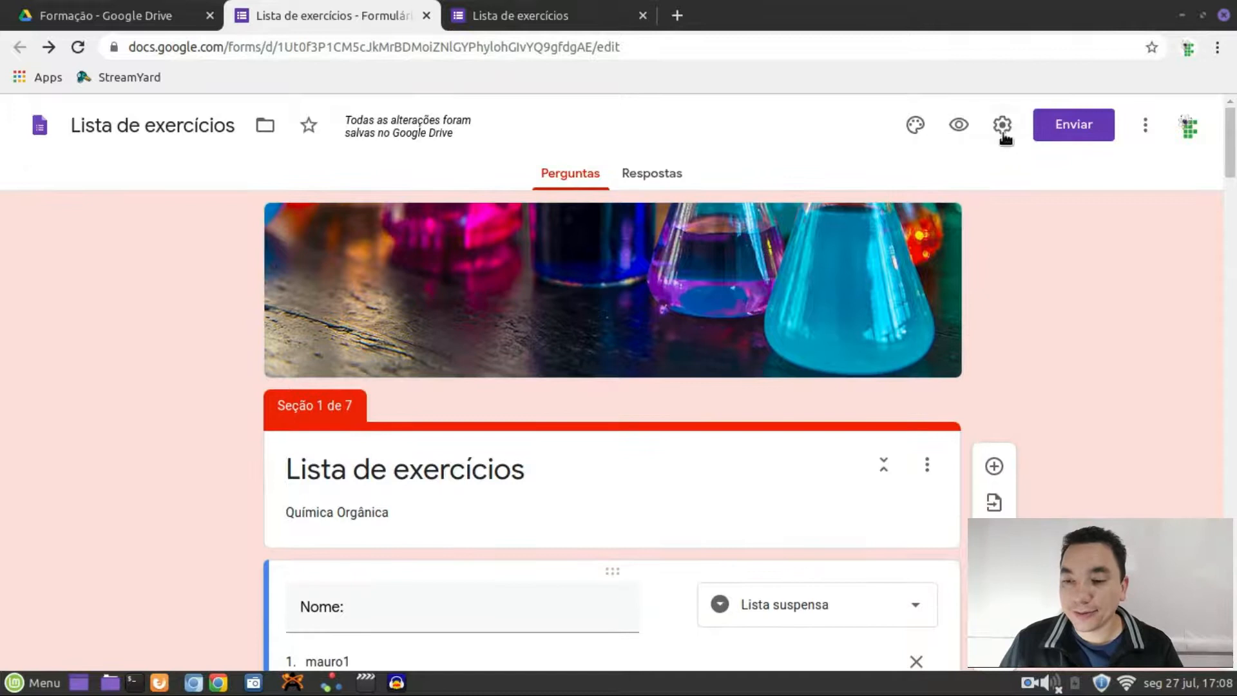
click(1002, 125)
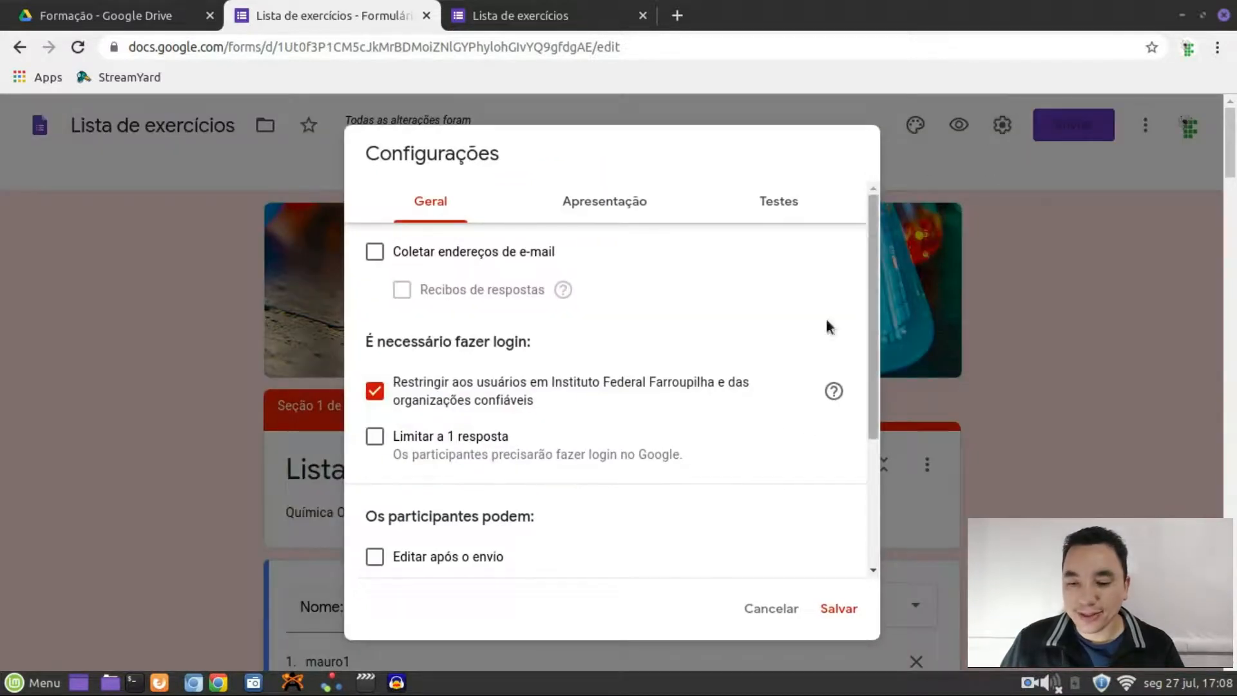
Cancel the settings dialog and view the Respostas tab showing 0 responses
click(771, 608)
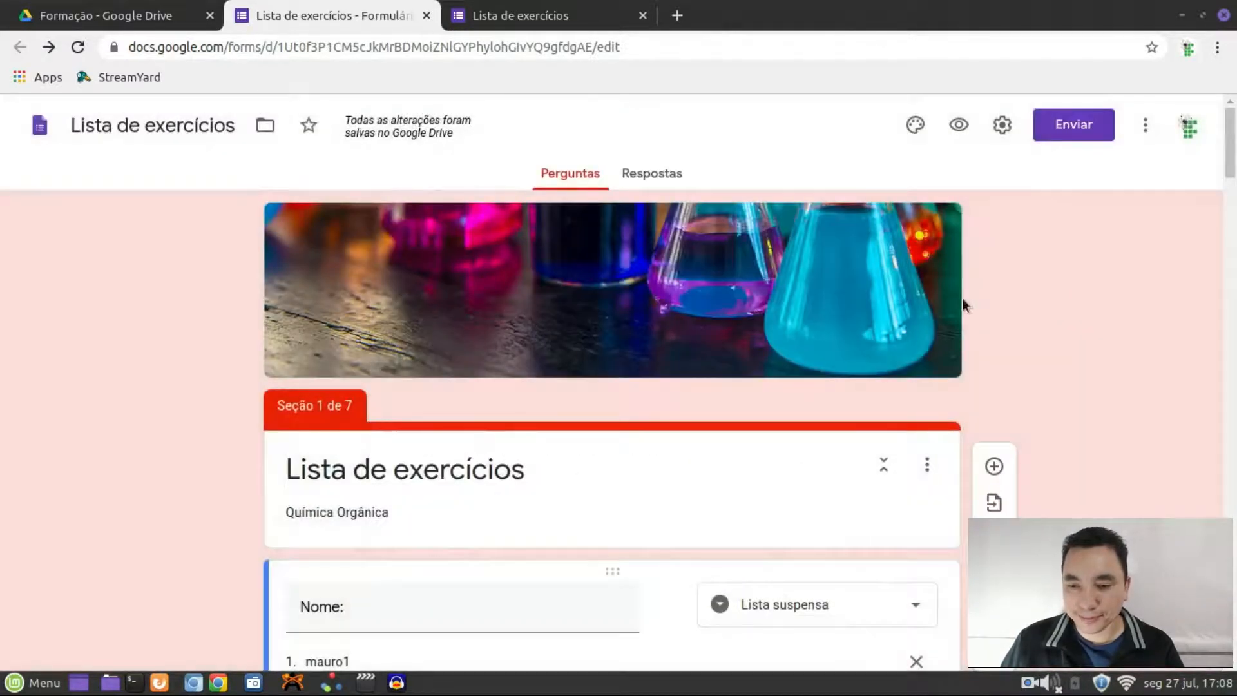
click(643, 172)
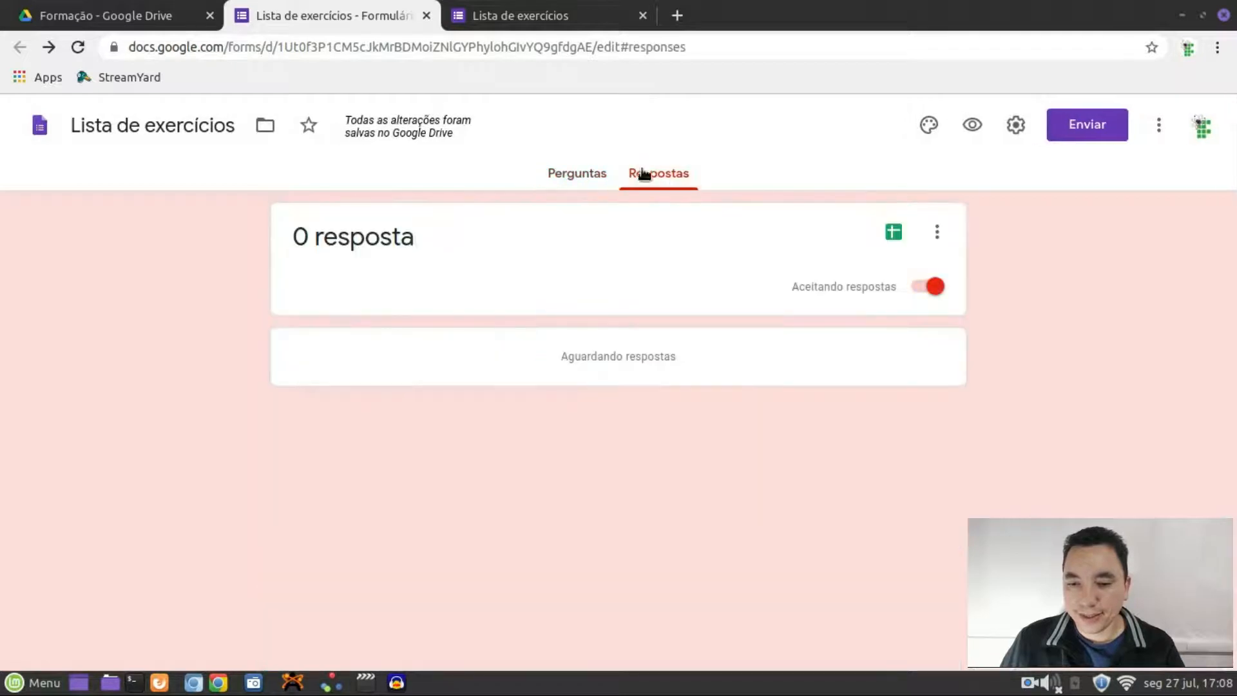
Create the new response spreadsheet 'Lista de exercícios (respostas)', close it, and return to the form preview
click(898, 234)
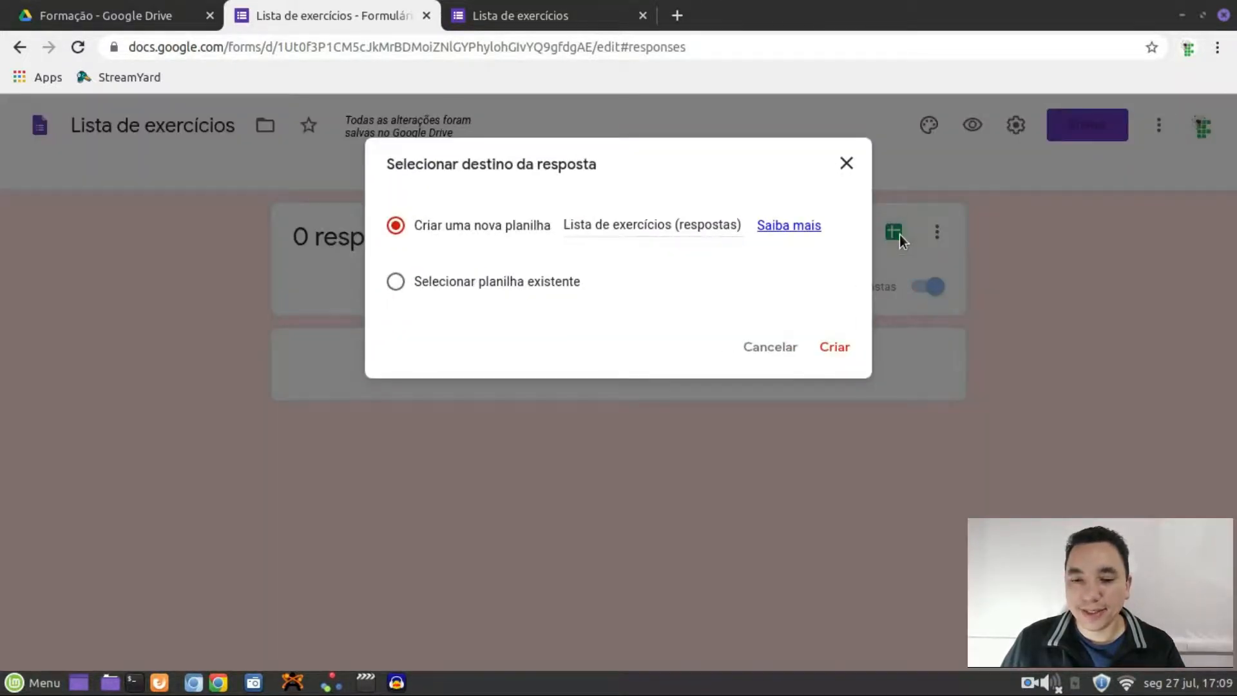
click(835, 348)
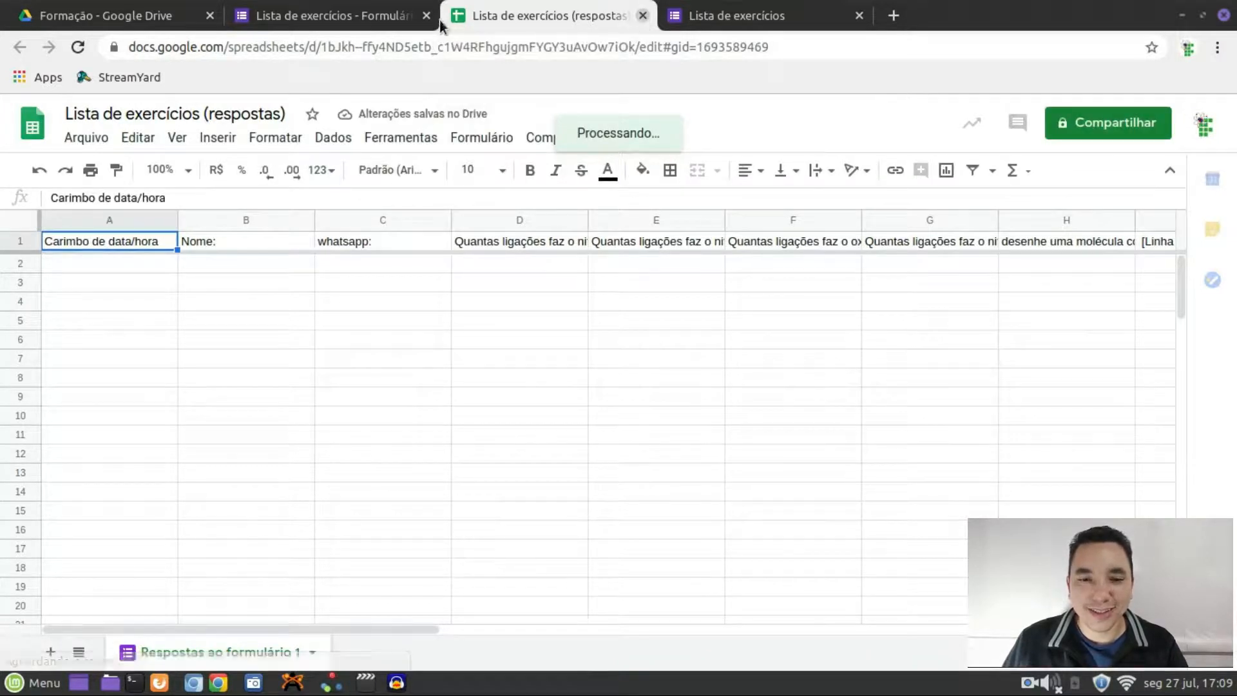
click(643, 16)
click(523, 18)
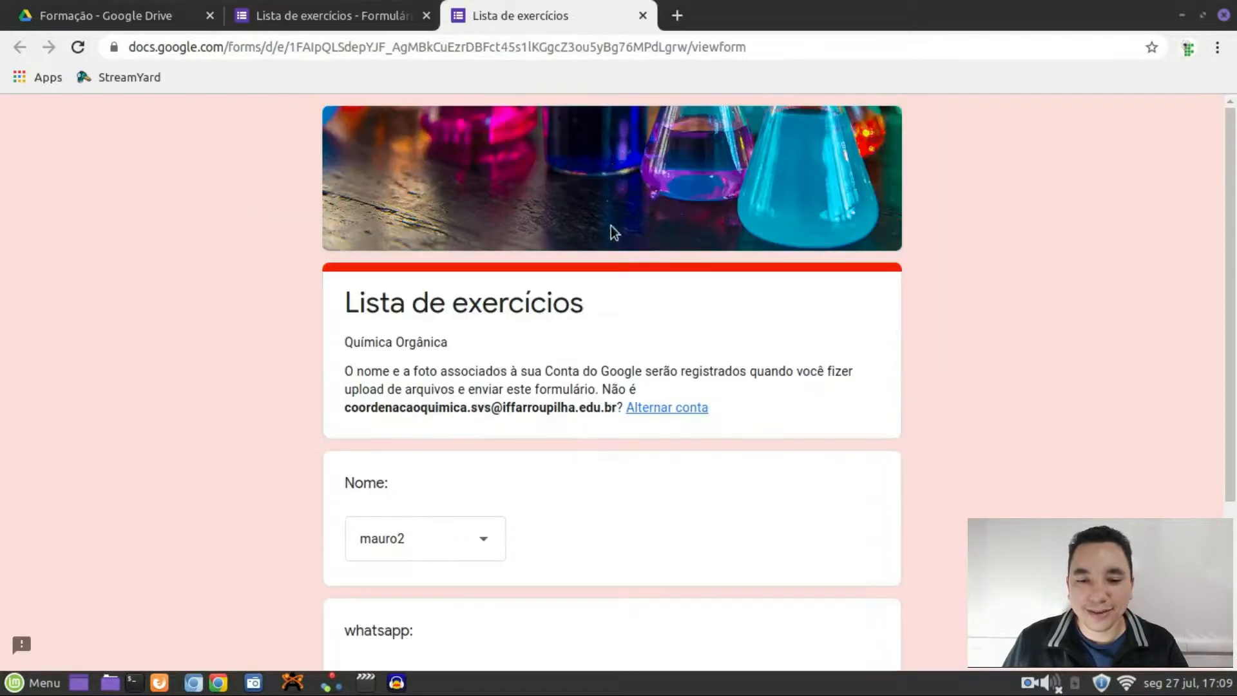
Close the preview tab, confirming Sair, to get back to the editor's Respostas page
scroll(644, 283, down, 2)
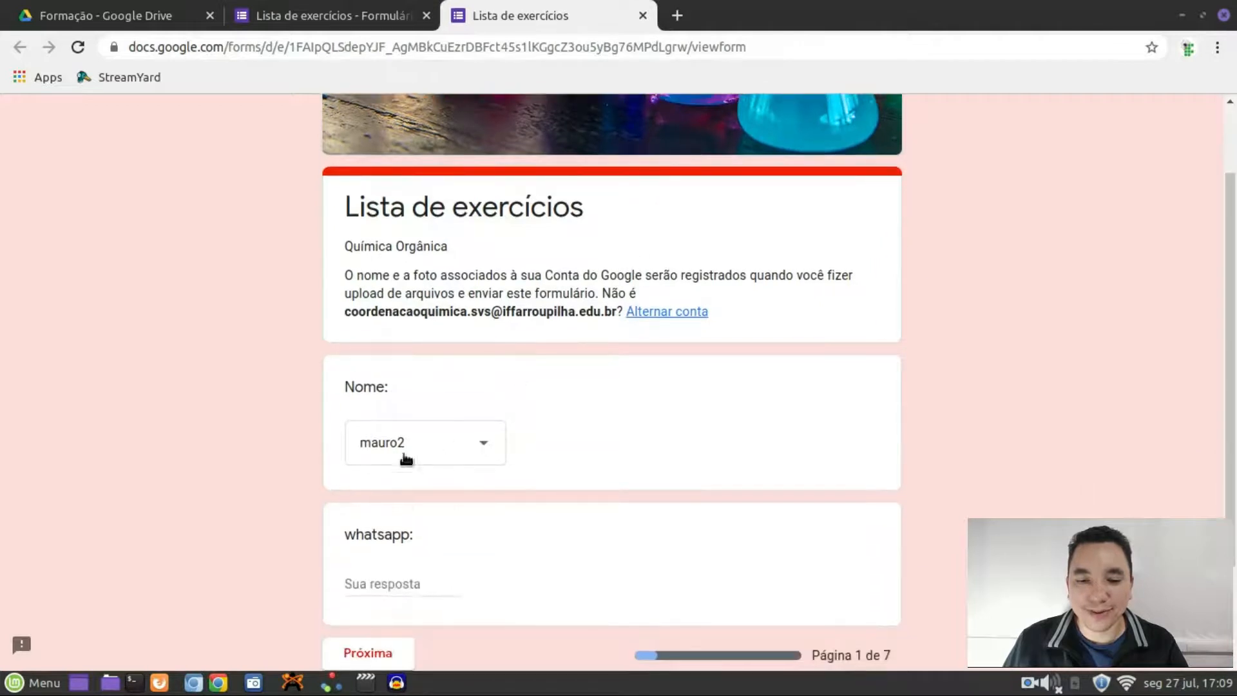
click(476, 448)
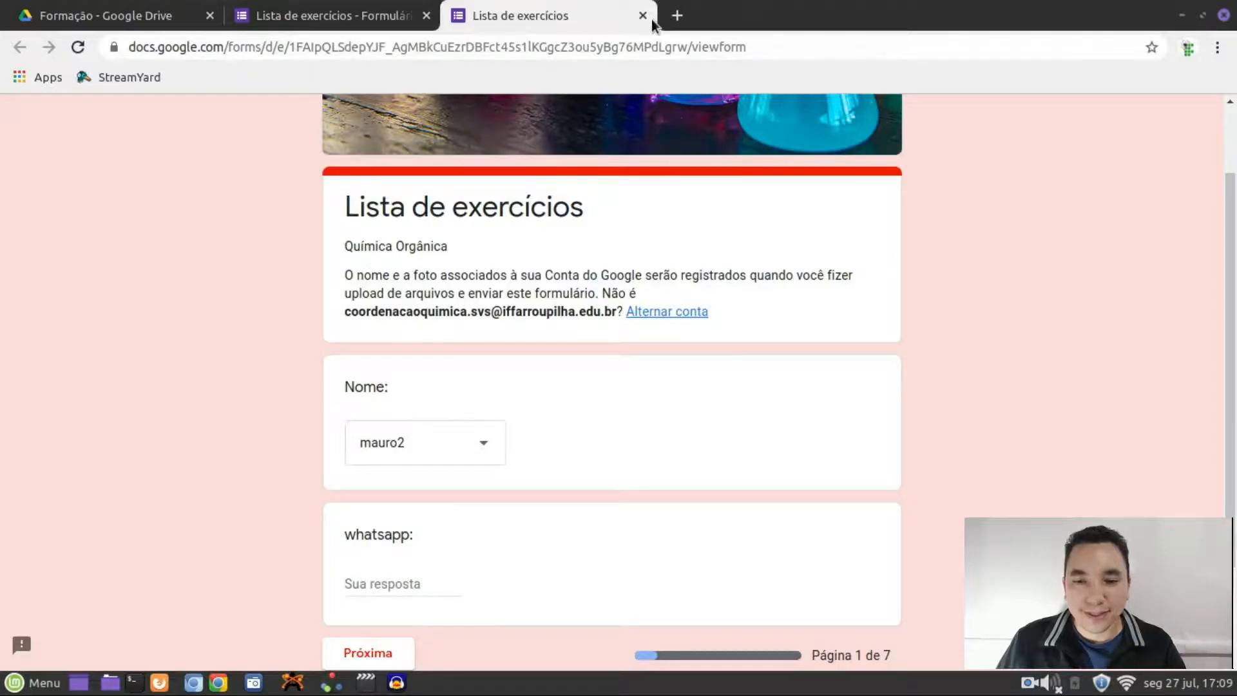
click(642, 16)
click(781, 153)
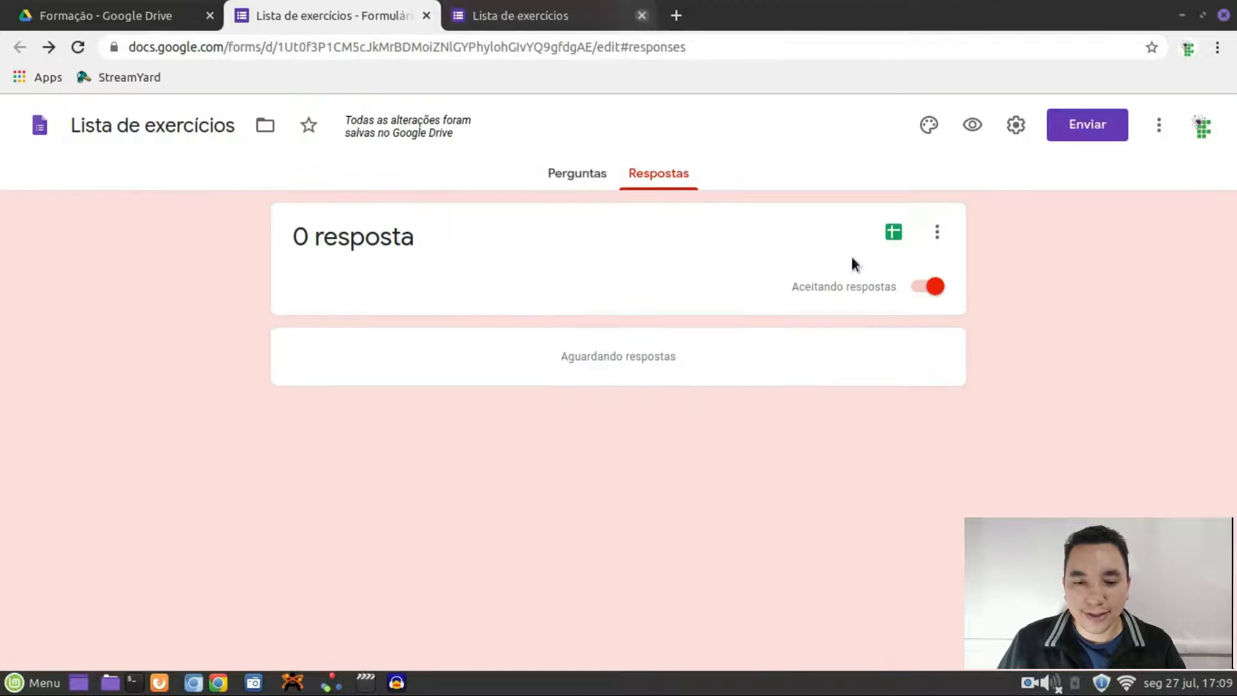
Rename the Nome dropdown question to 'Turma'
click(550, 182)
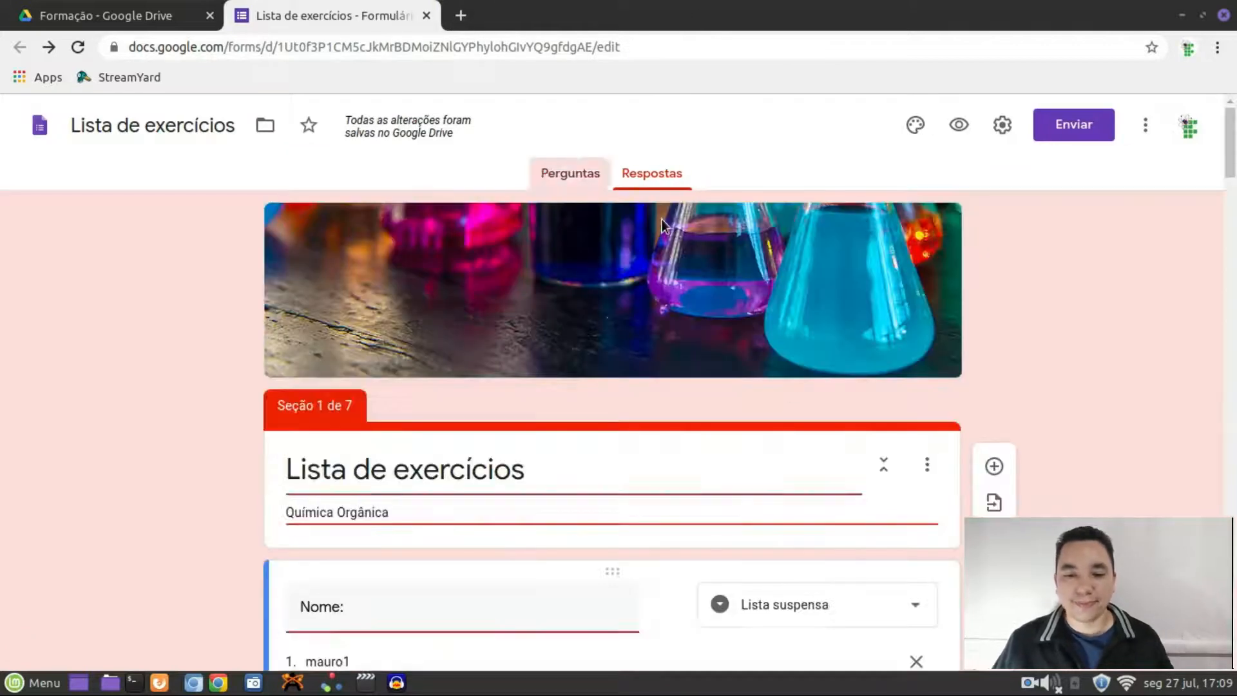
scroll(655, 295, down, 5)
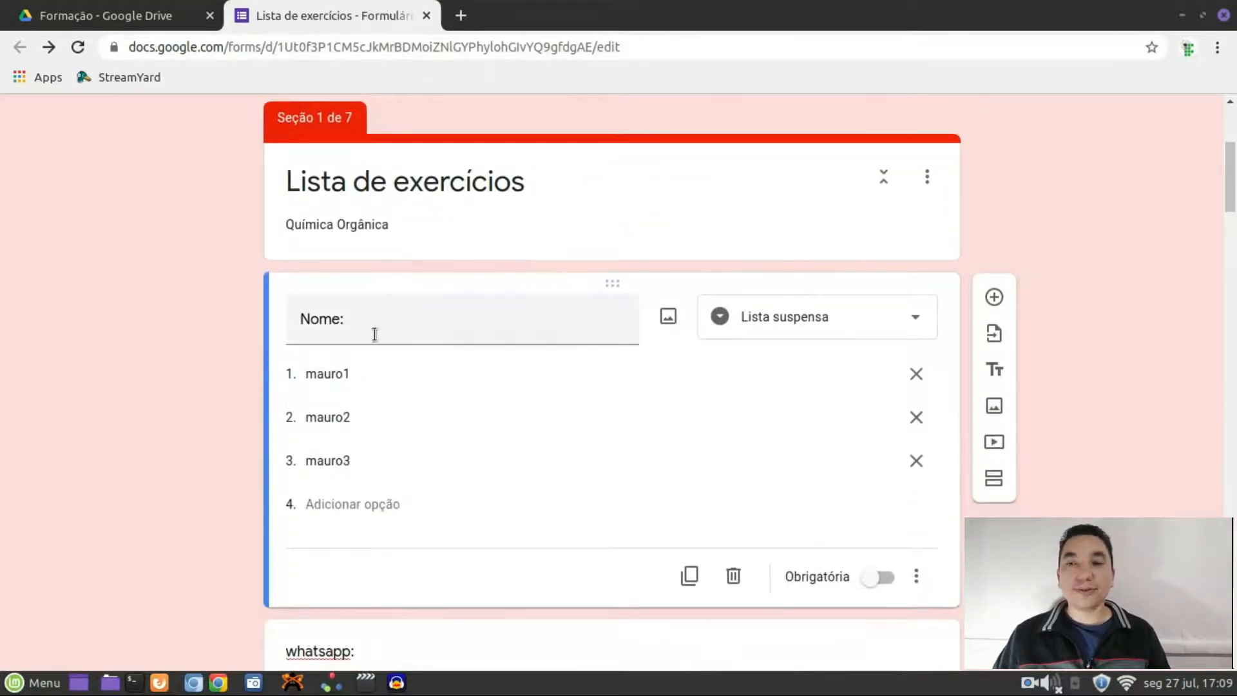
click(366, 318)
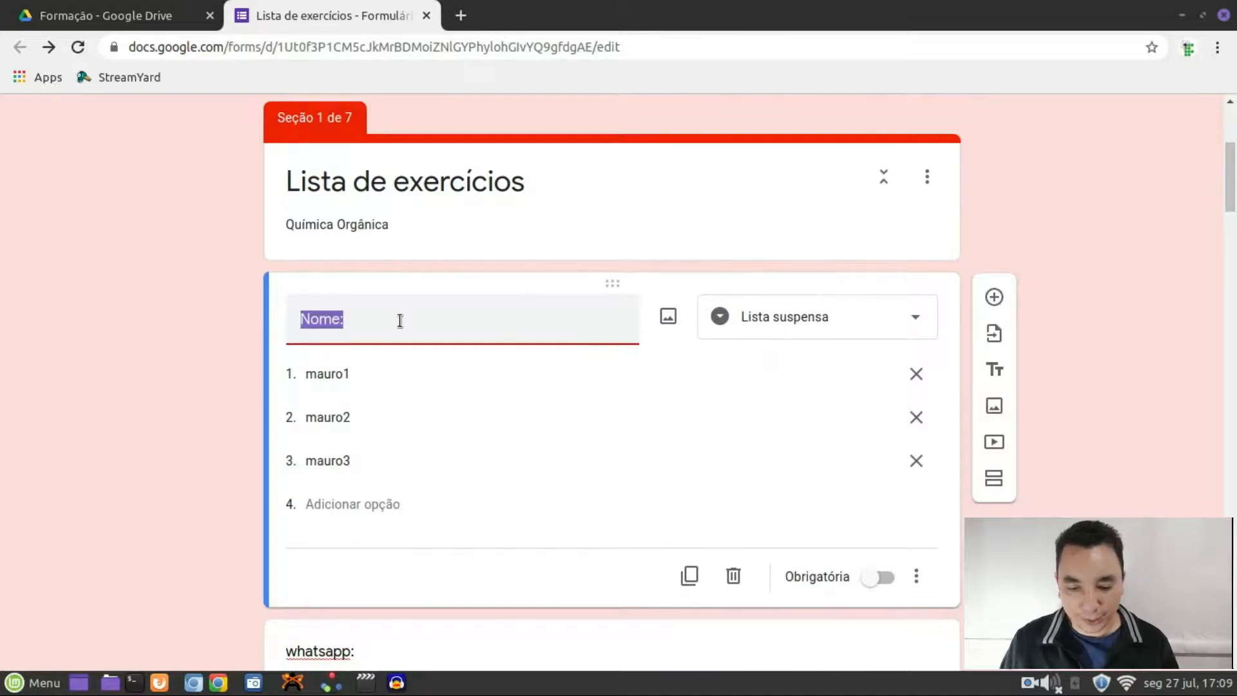
text(TUrma)
key(BackSpace)
key(BackSpace)
key(BackSpace)
key(BackSpace)
text(urma)
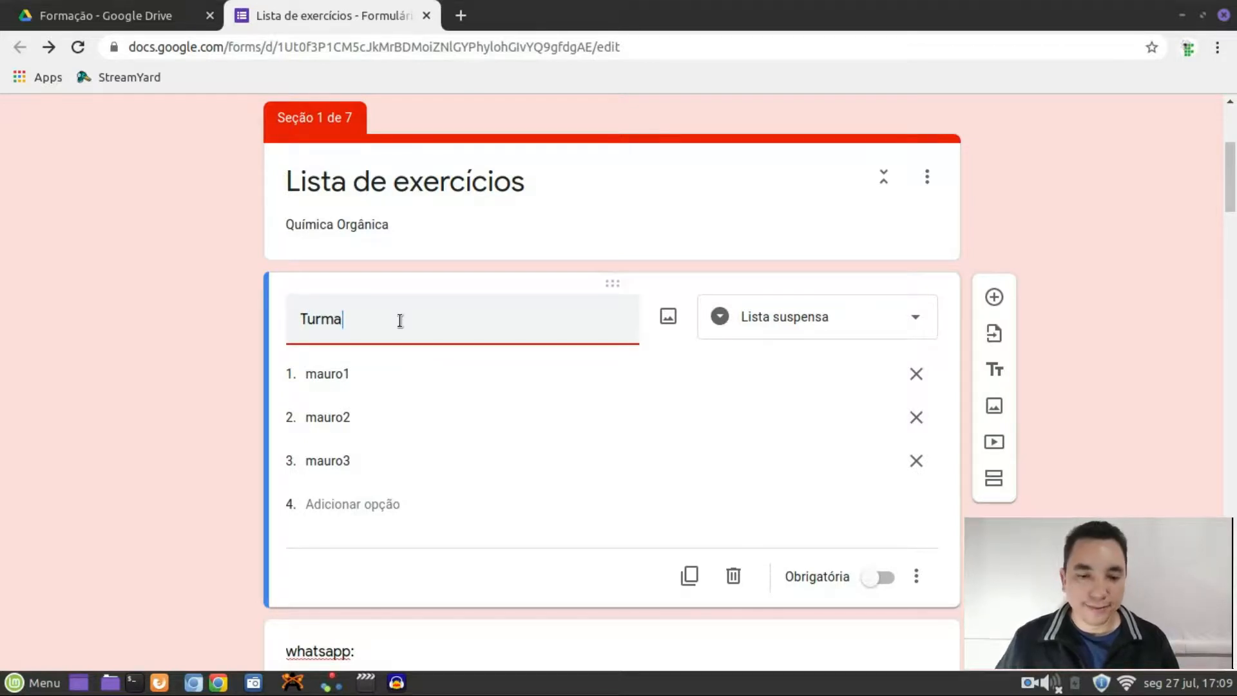
Replace the Turma options with 'primeiro ano', 'segundo ano' and 'terceiro ano'
click(361, 370)
click(351, 375)
double_click(351, 375)
text(primeiro)
text(ano)
click(345, 426)
text(segundo ano)
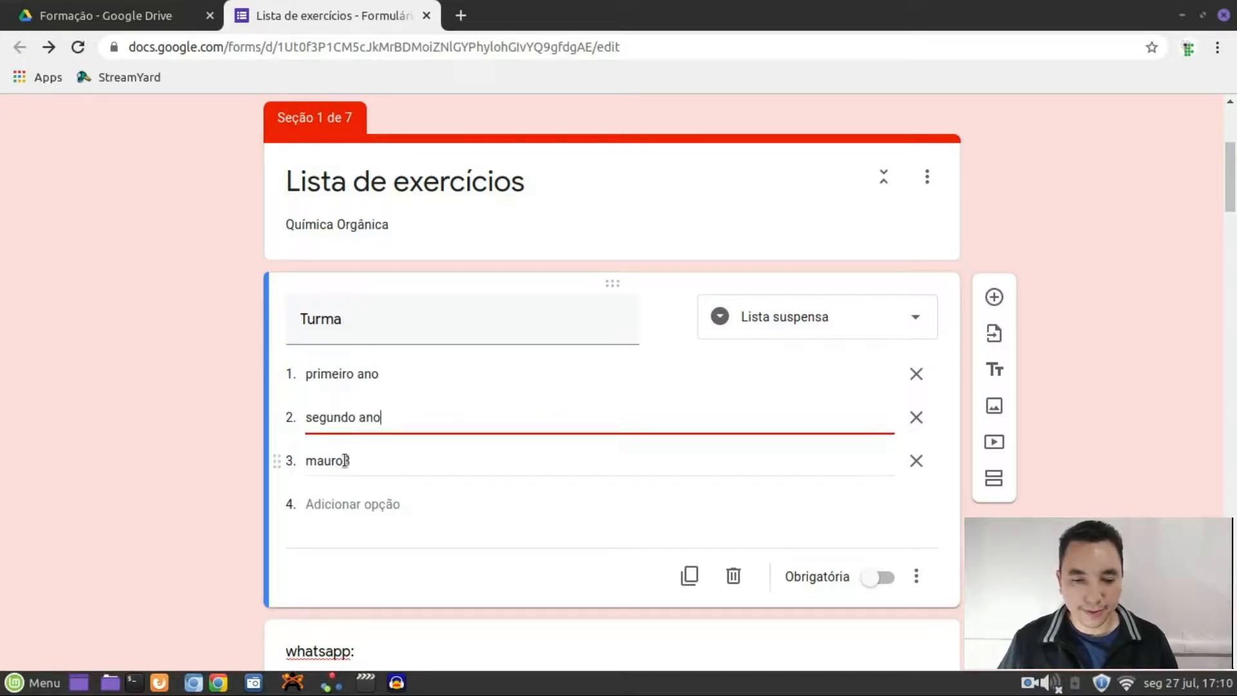
click(344, 461)
text(terceiro ano)
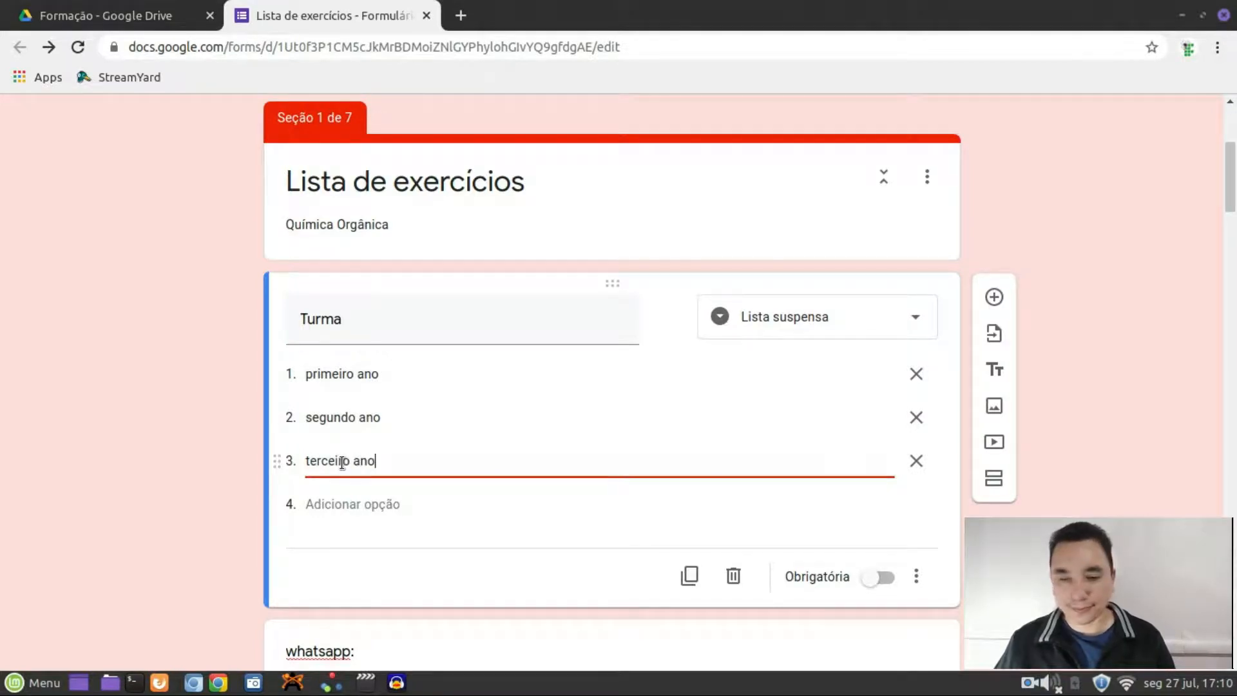
Add a new untitled section after the Turma question
click(1134, 380)
scroll(1134, 381, down, 3)
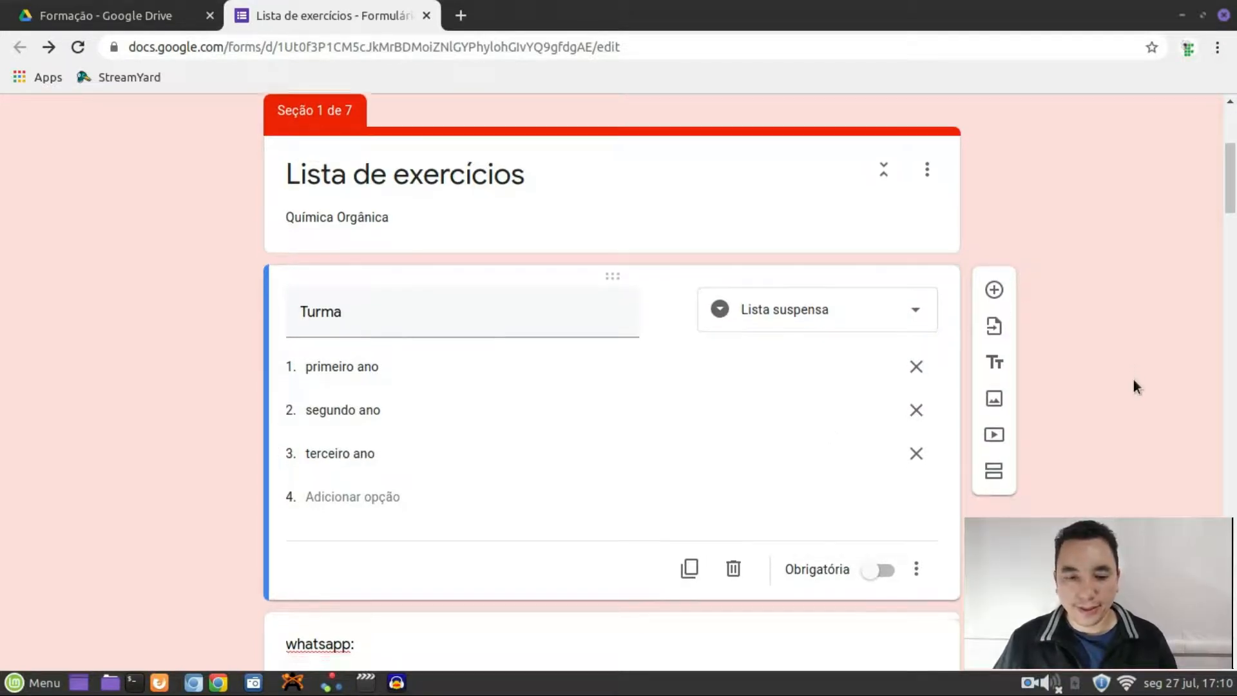
scroll(1134, 380, down, 2)
scroll(1133, 380, up, 4)
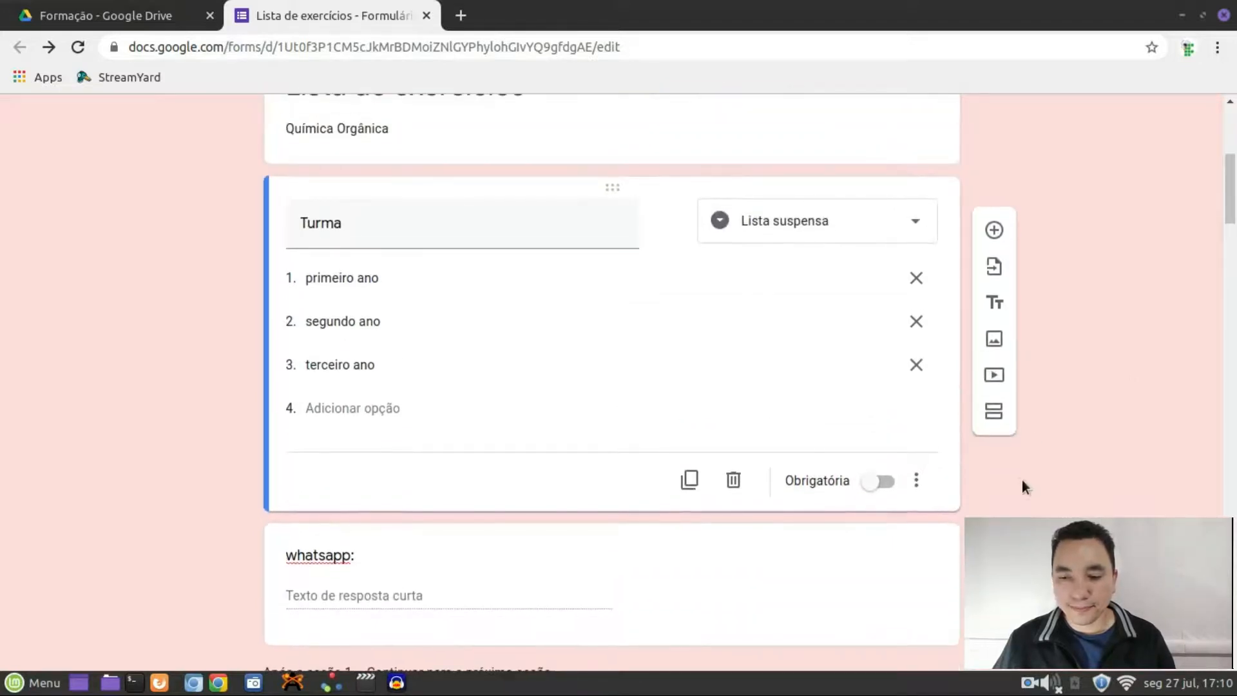
click(997, 408)
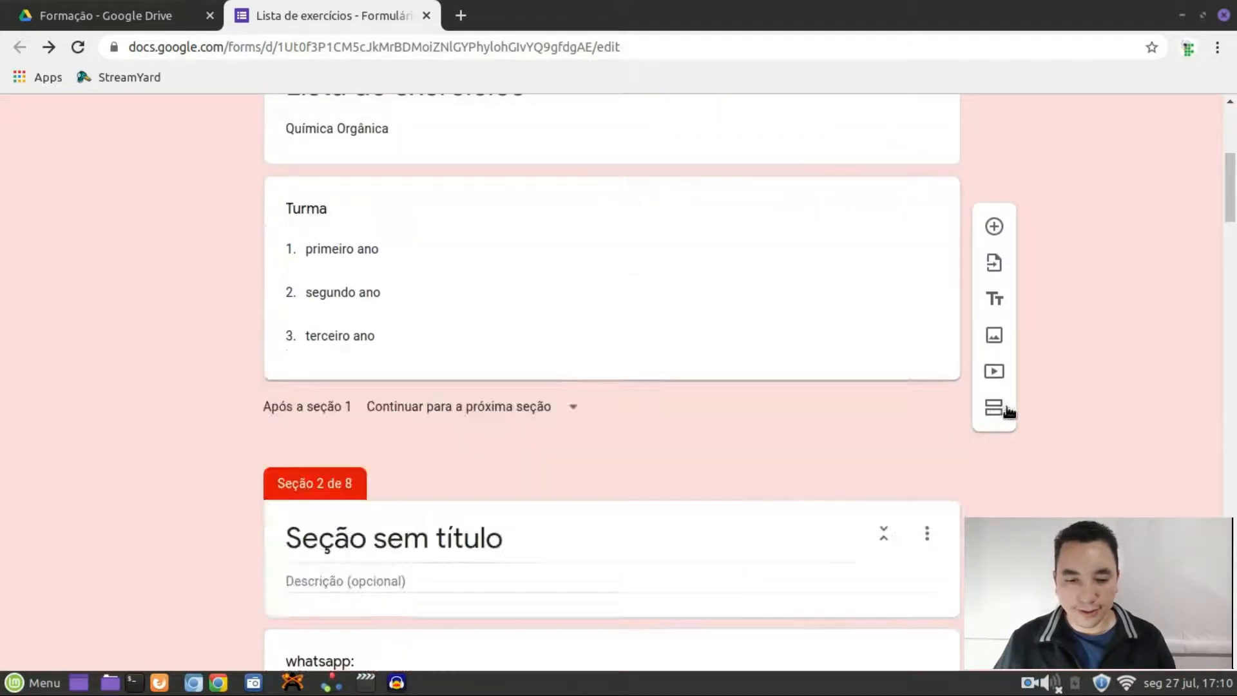
Delete the whatsapp question from section 2
scroll(1054, 474, down, 2)
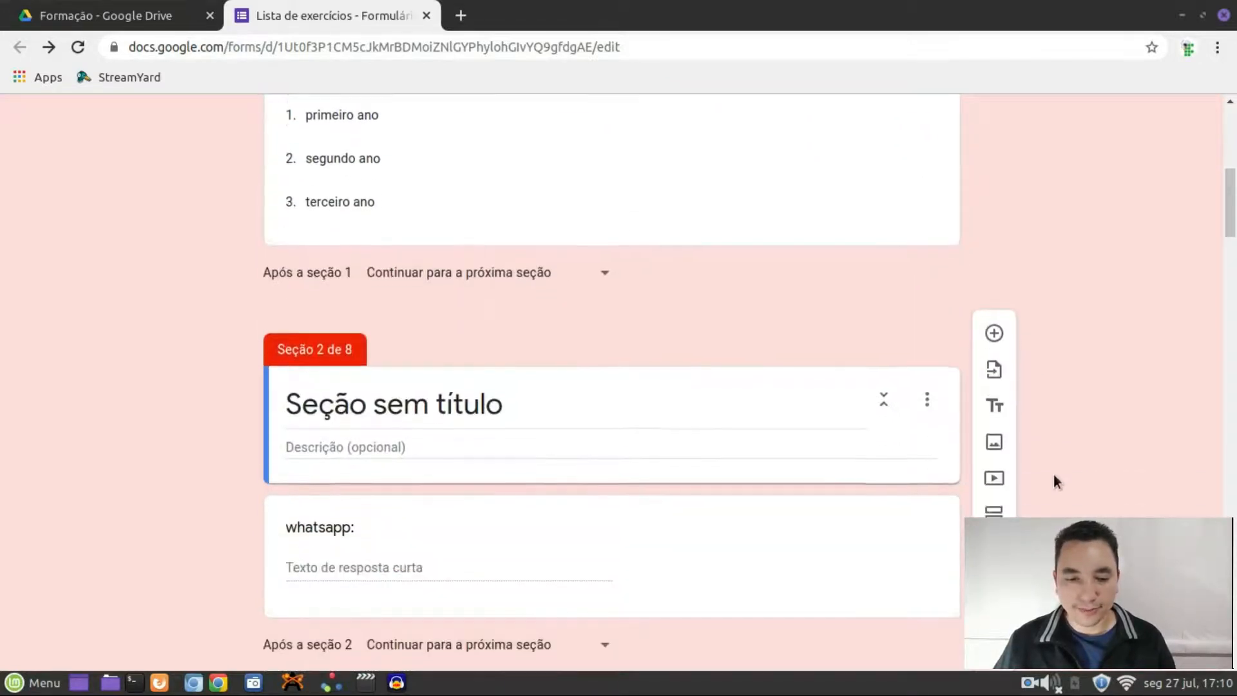
click(786, 516)
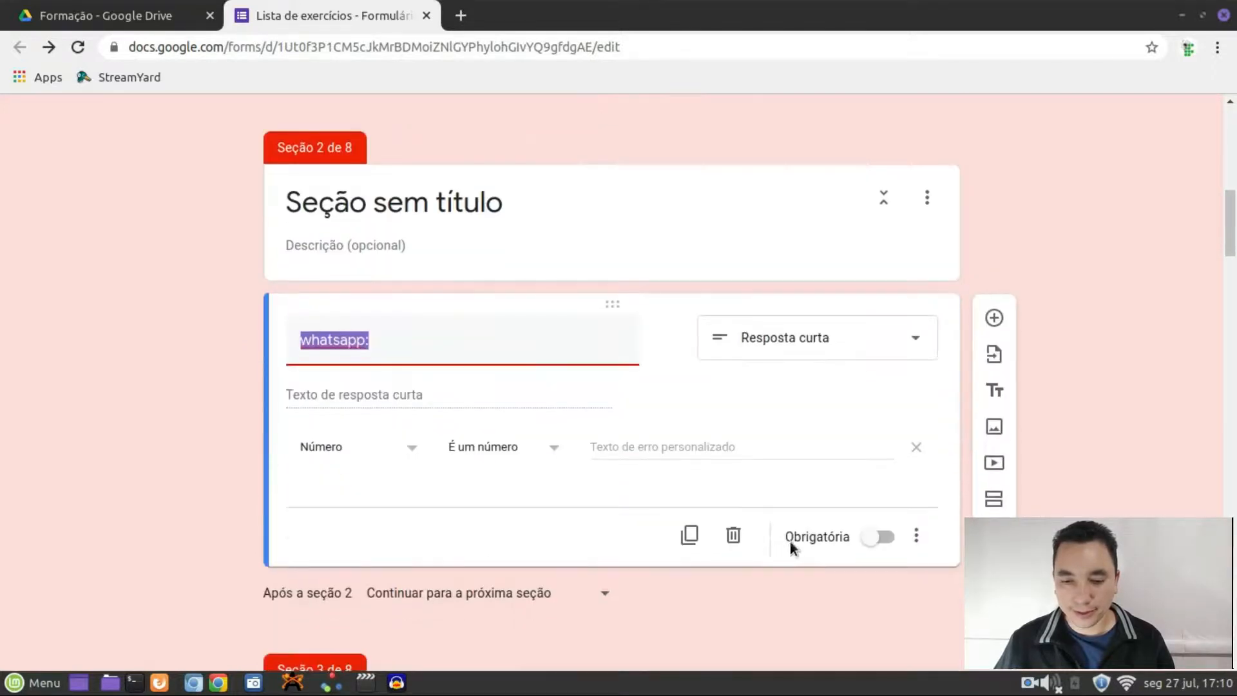
click(728, 533)
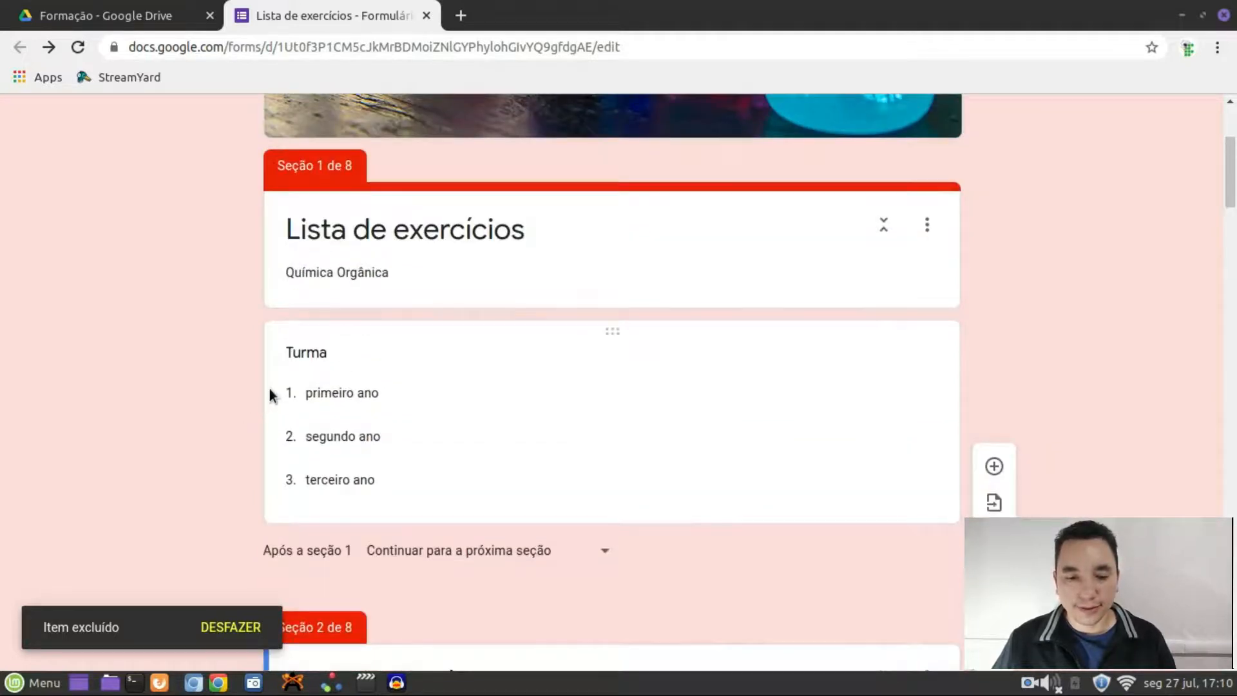
scroll(561, 519, down, 5)
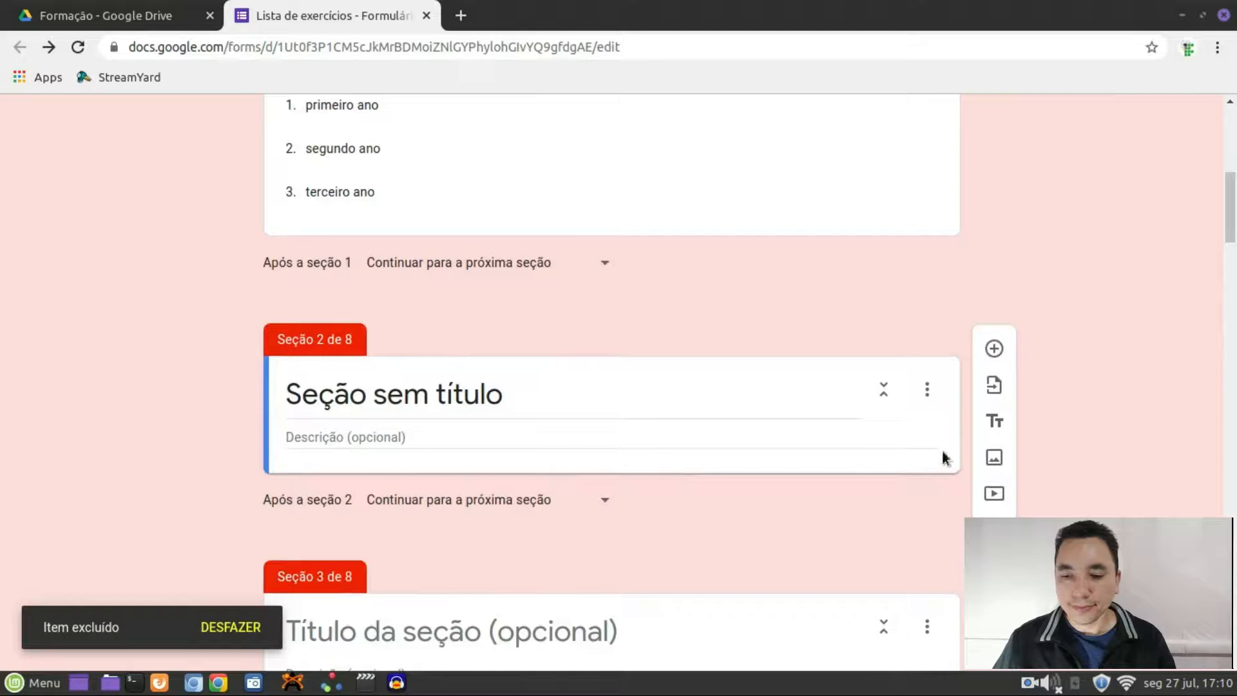
Add a 'primeiro ano' question to section 2 with options Opção 1 through Opção 5
click(994, 348)
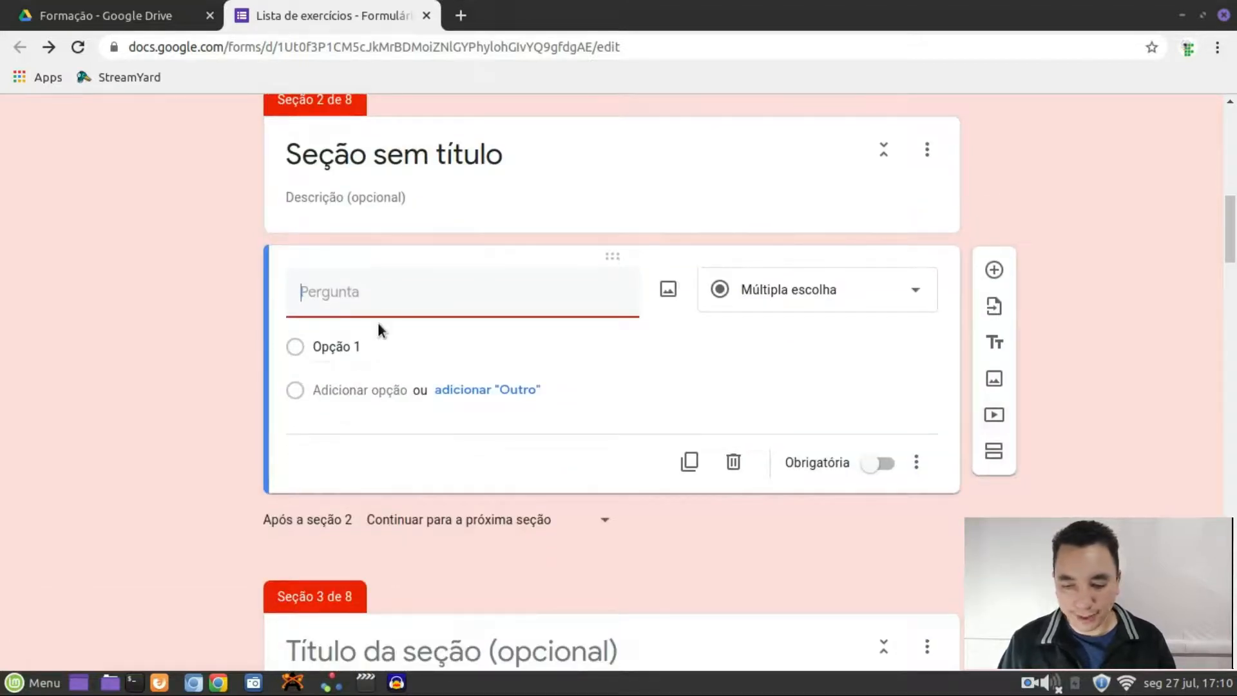
text(primeiro ano)
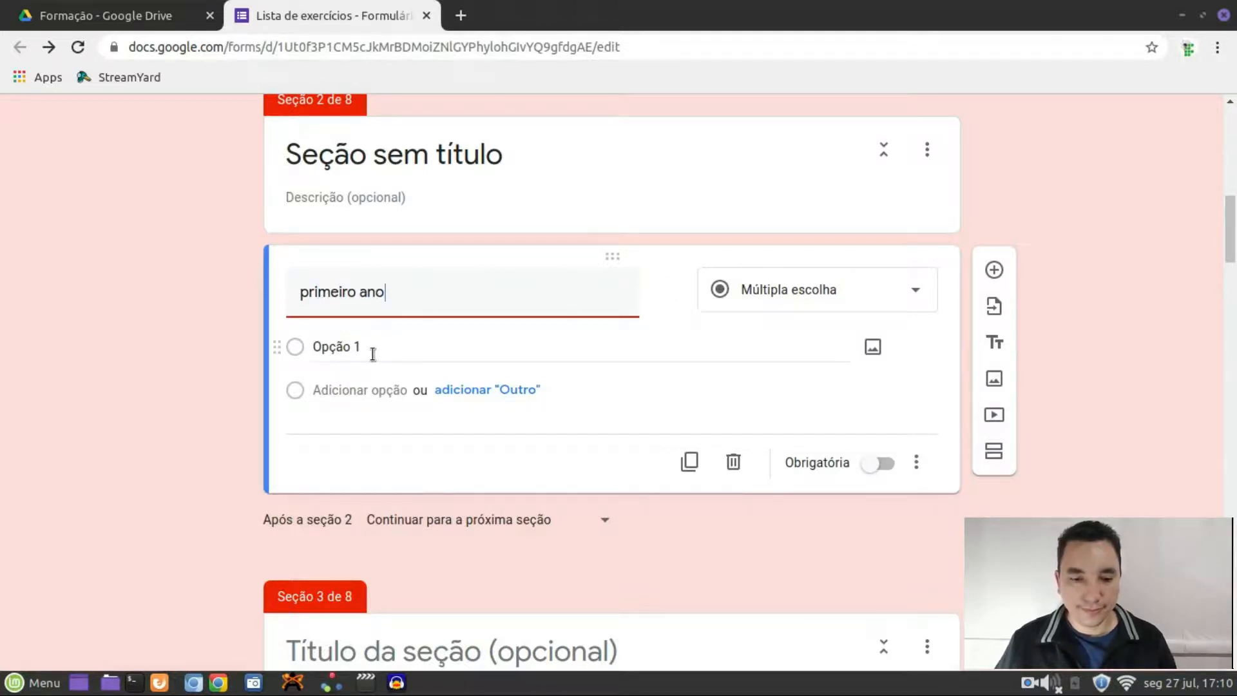
click(370, 348)
click(351, 393)
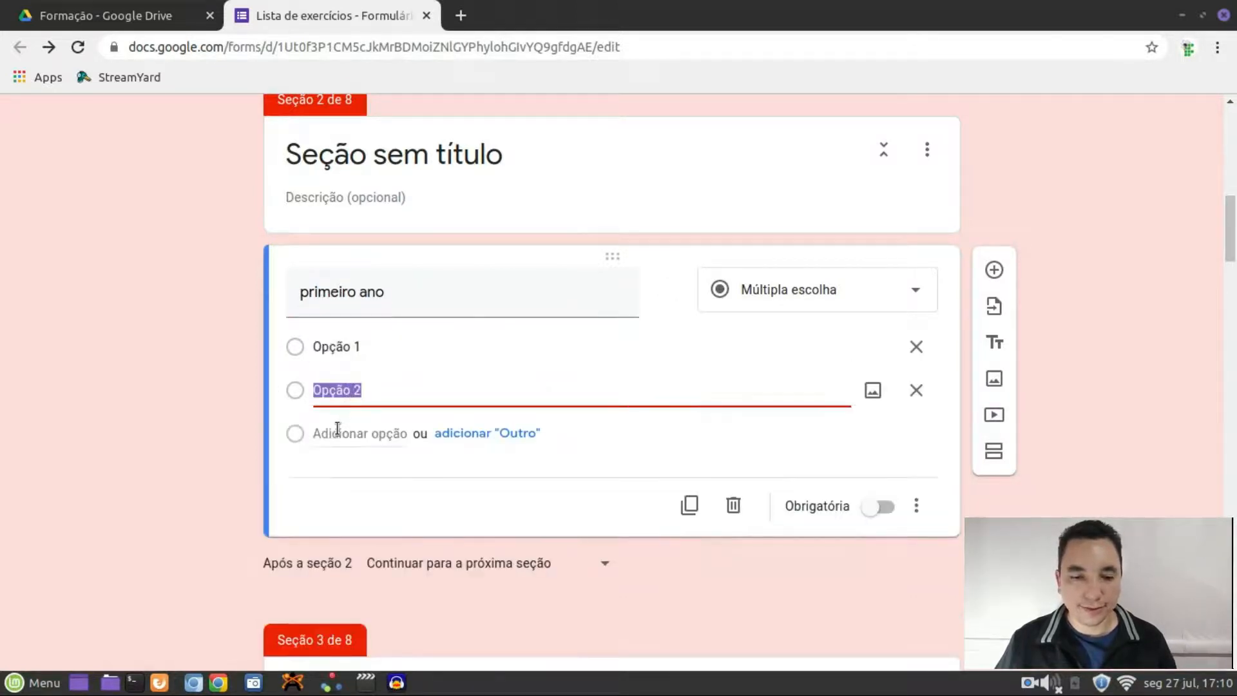
click(337, 431)
click(346, 493)
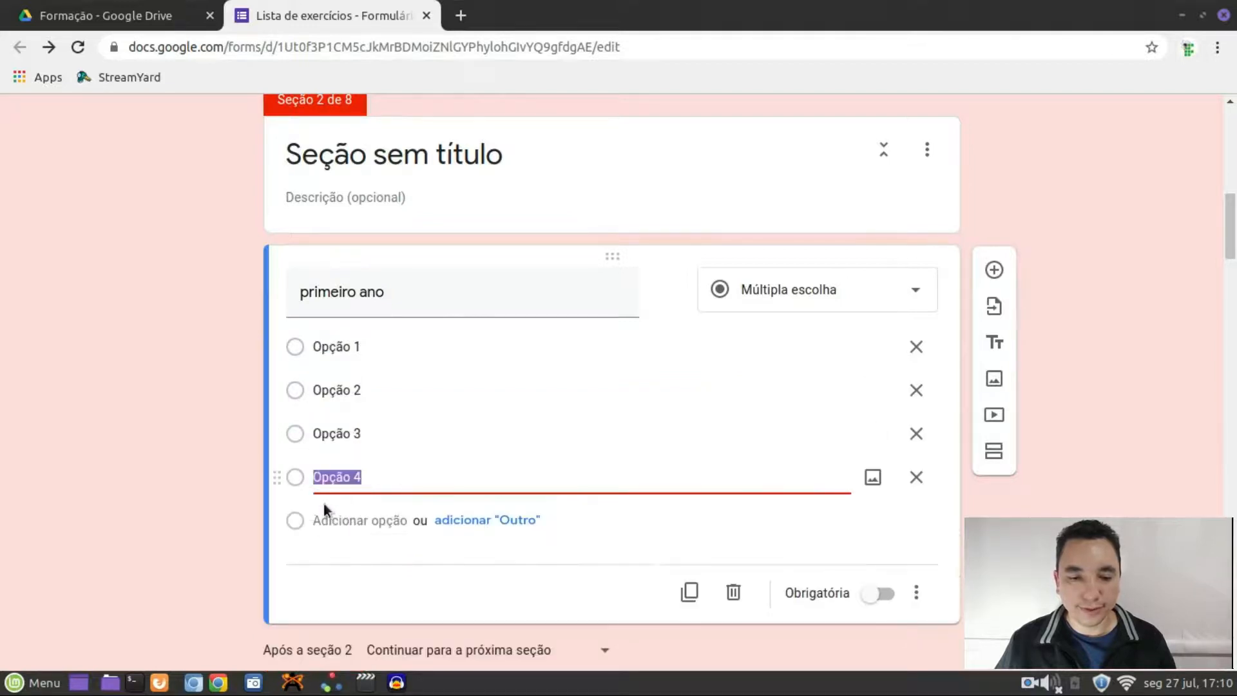
key(Return)
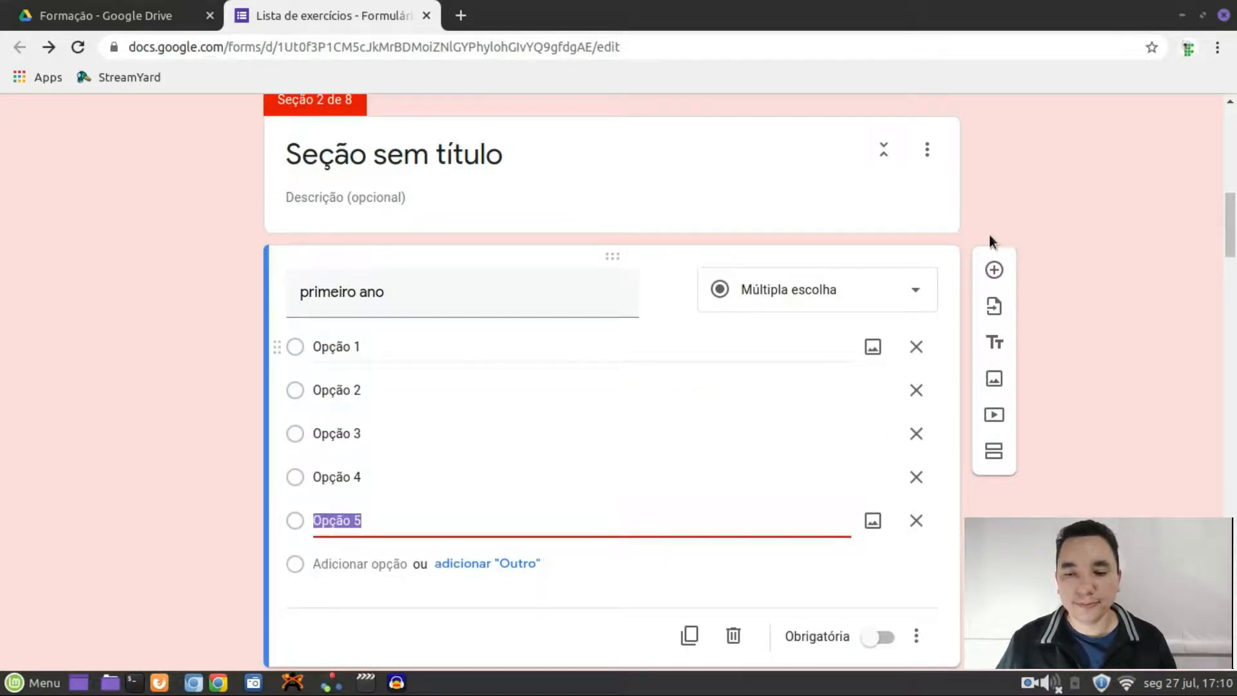
click(1056, 225)
scroll(1115, 356, up, 9)
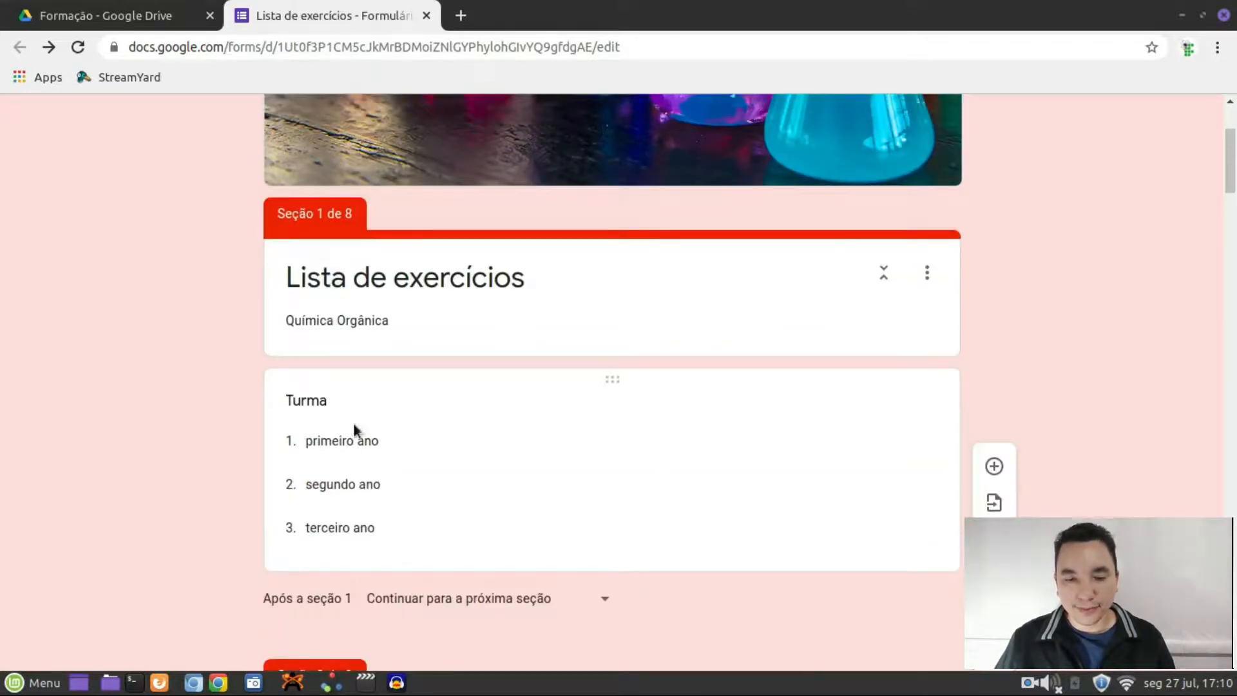
Turn on 'Ir para a seção com base na resposta' for the Turma question
click(573, 464)
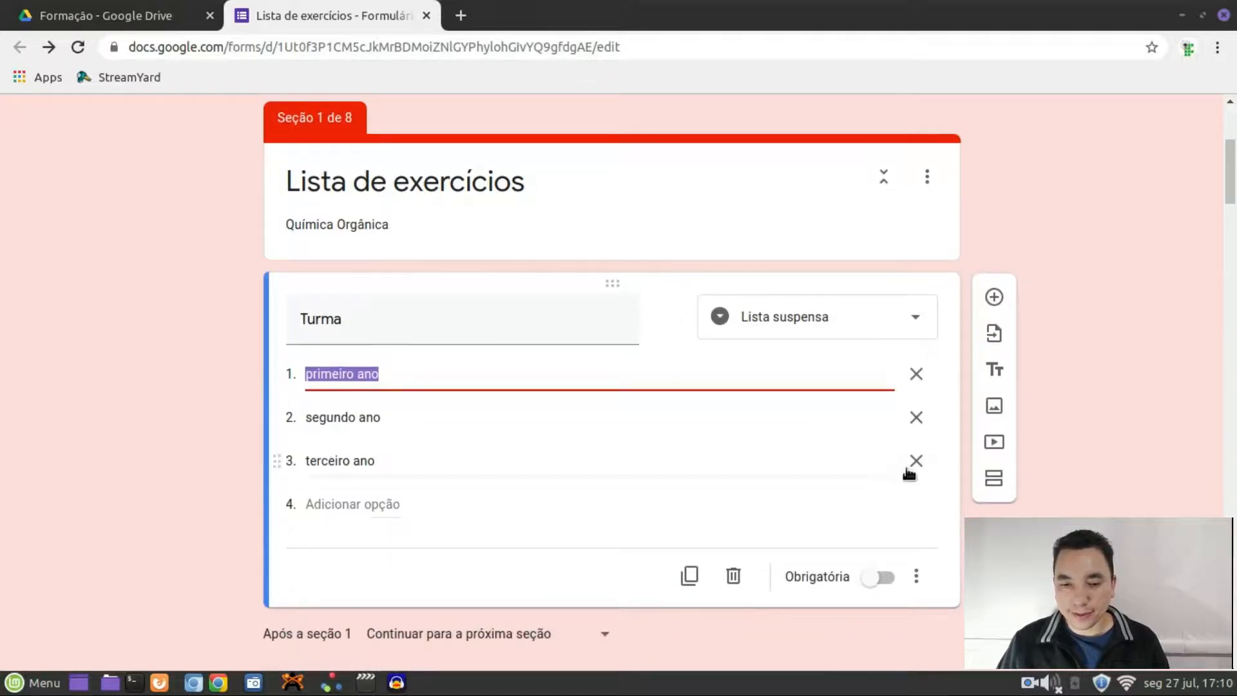
click(922, 575)
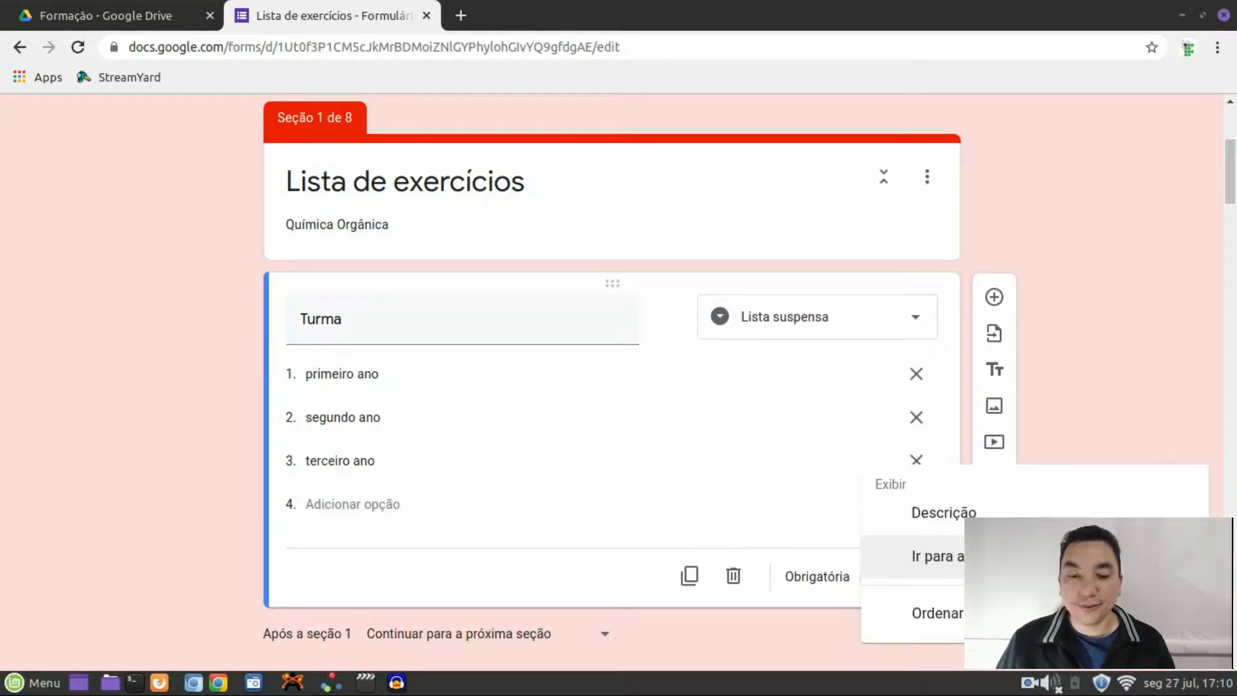
click(937, 555)
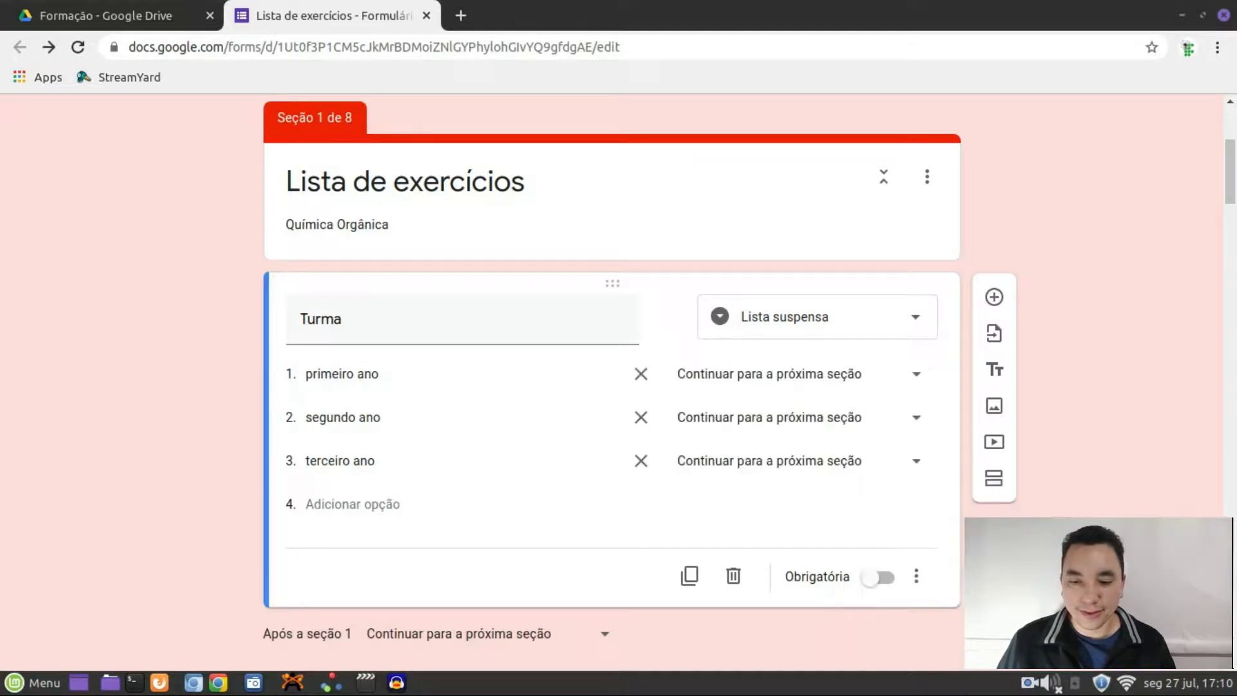
scroll(837, 457, down, 1)
scroll(567, 292, down, 1)
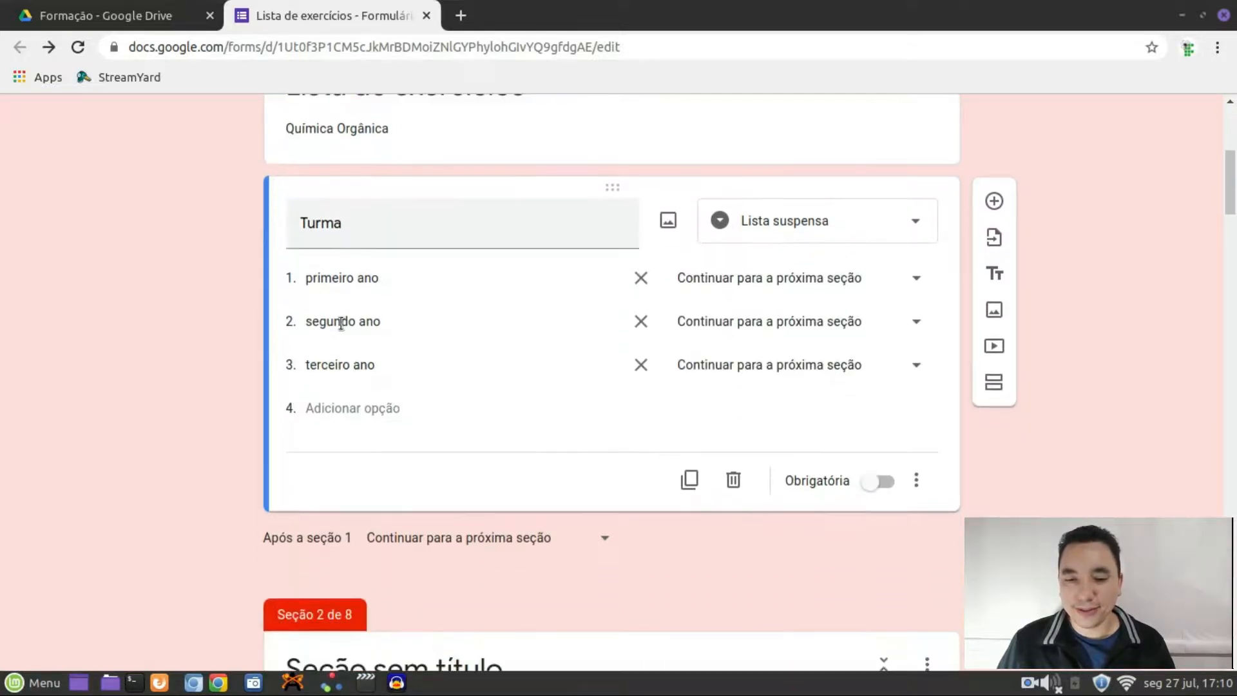
click(911, 281)
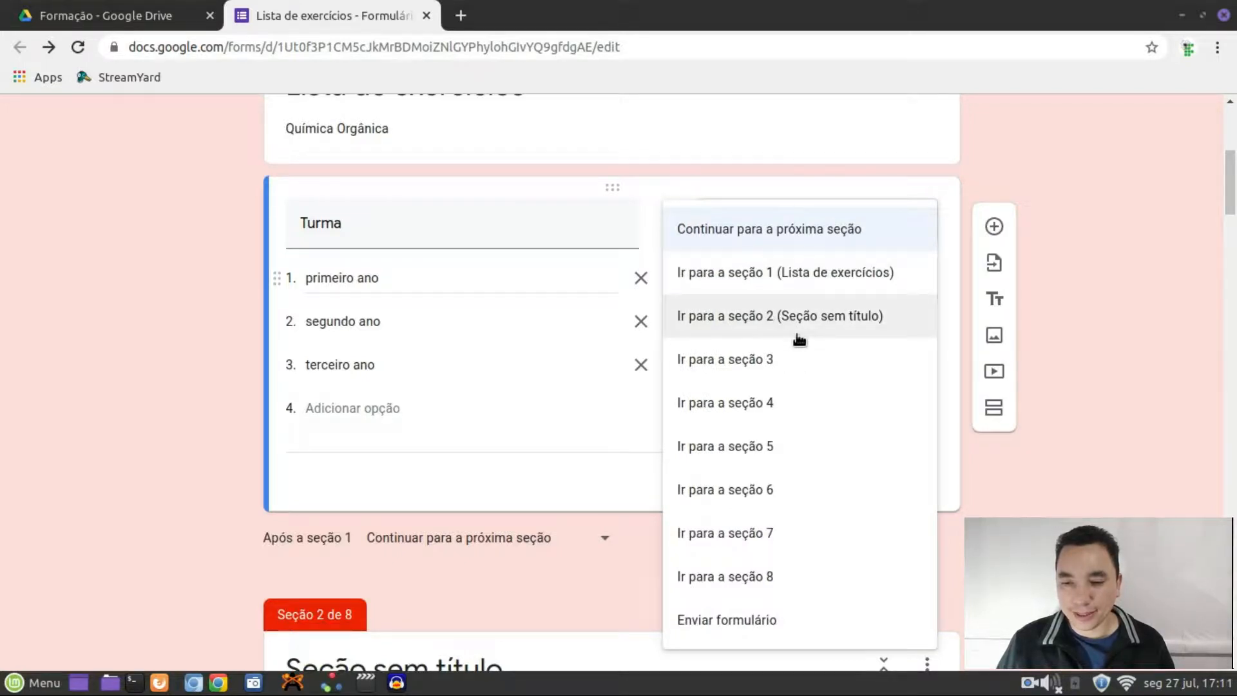
scroll(815, 409, down, 2)
scroll(813, 426, up, 1)
click(1112, 359)
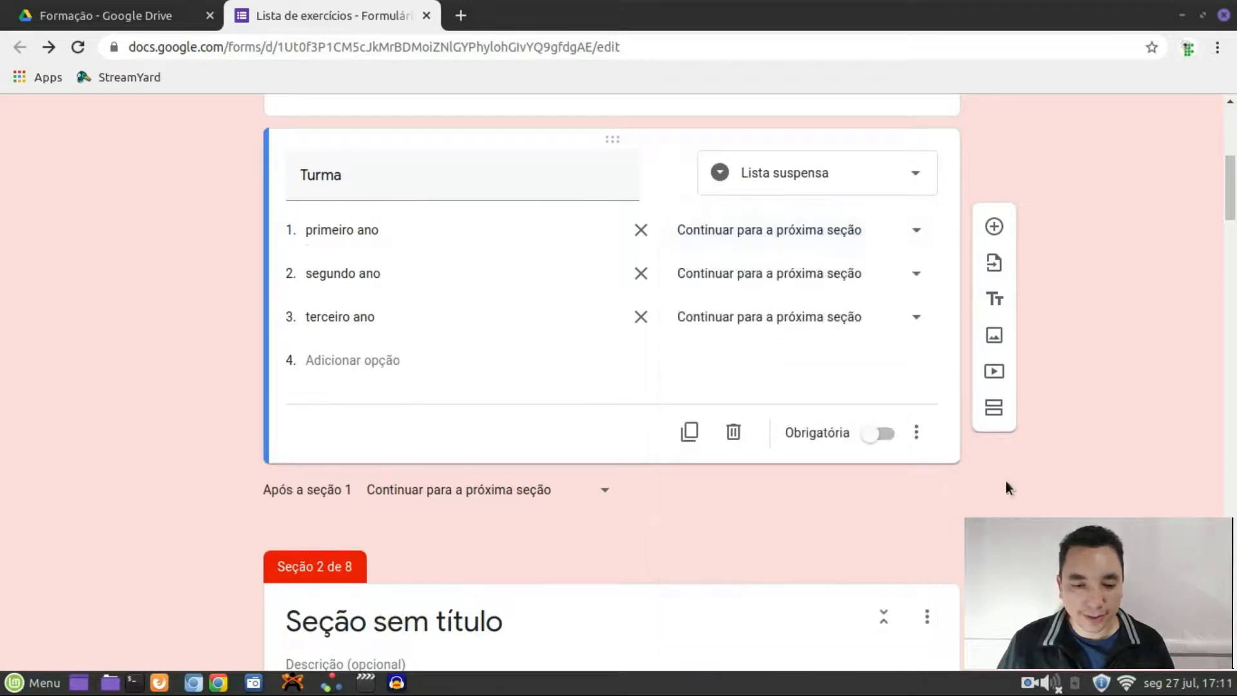
scroll(992, 490, down, 8)
scroll(981, 496, down, 2)
scroll(981, 497, up, 1)
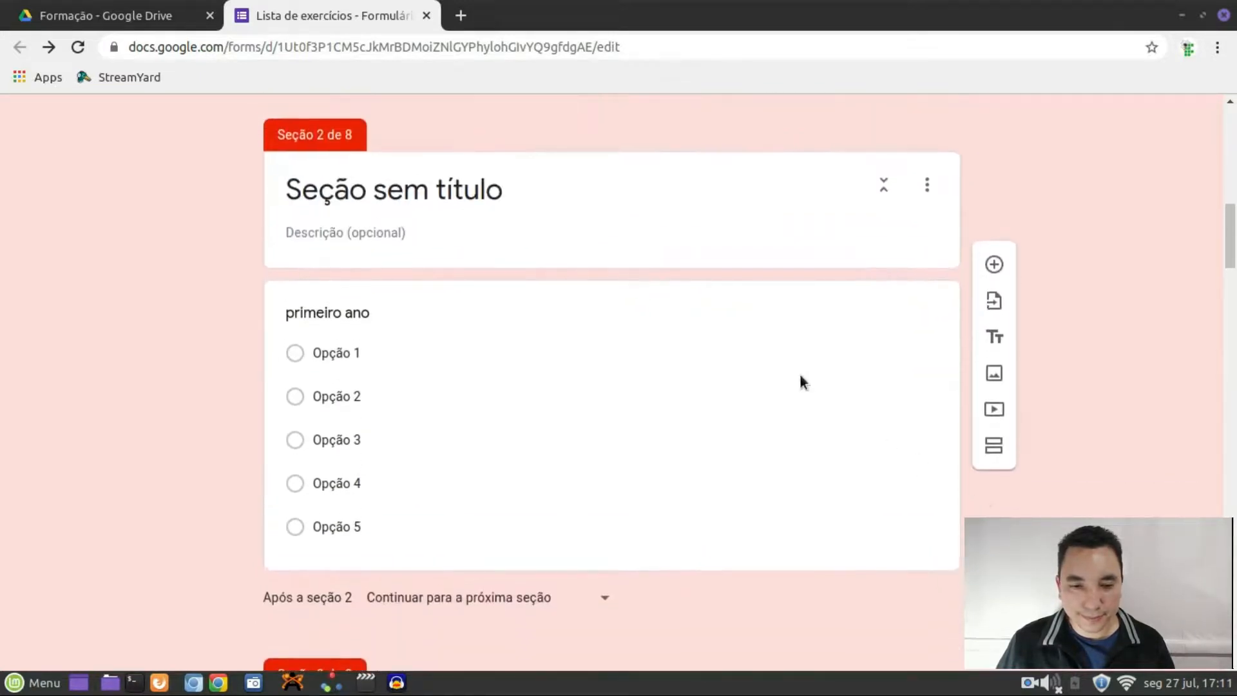
Title section 2 'primeiro ano'
click(454, 188)
scroll(478, 229, down, 2)
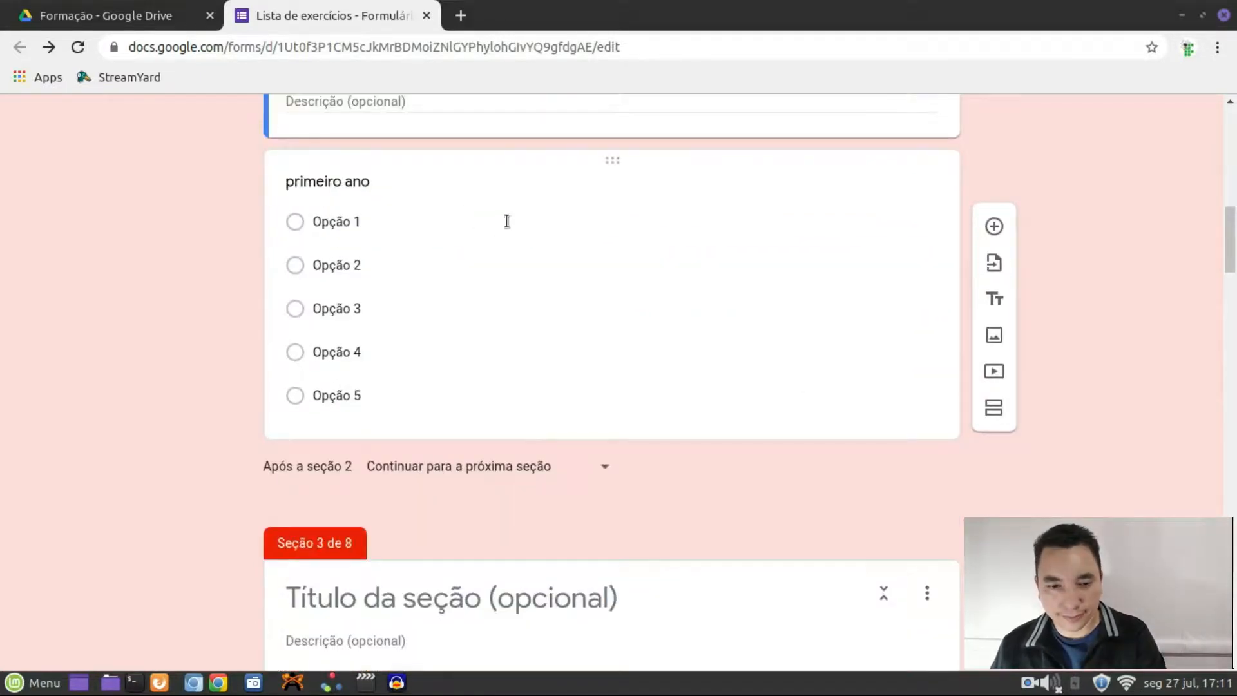
scroll(497, 243, up, 1)
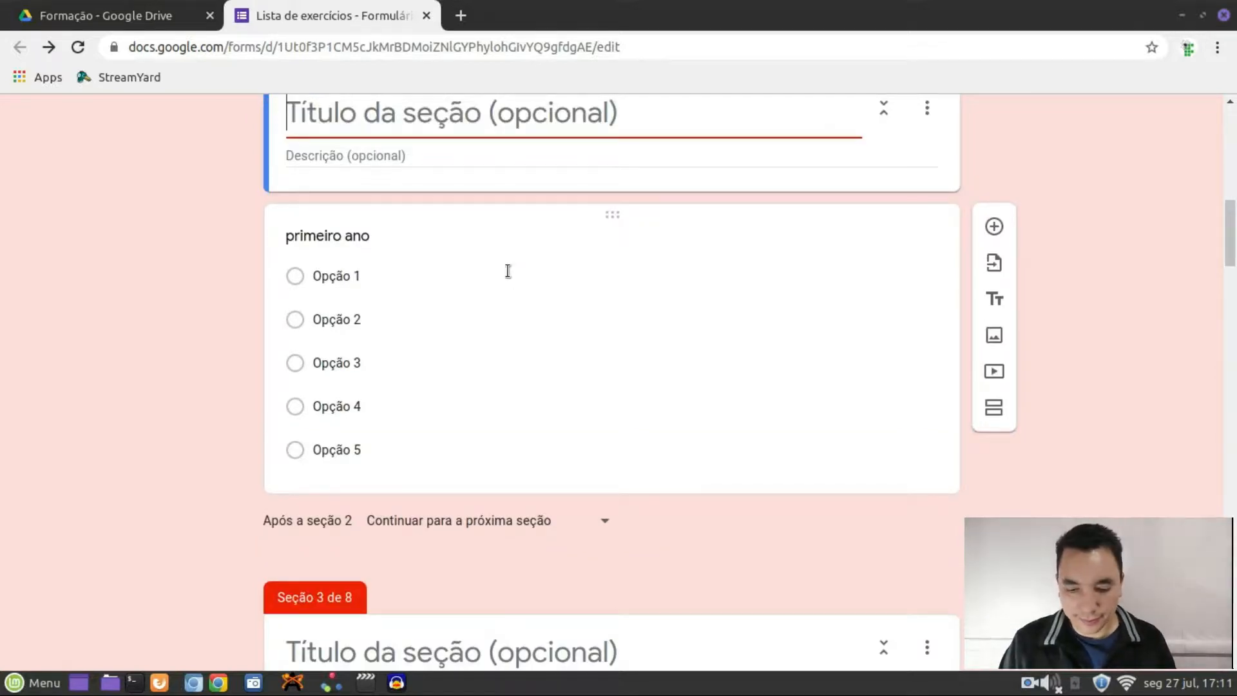
text(primeiro ano)
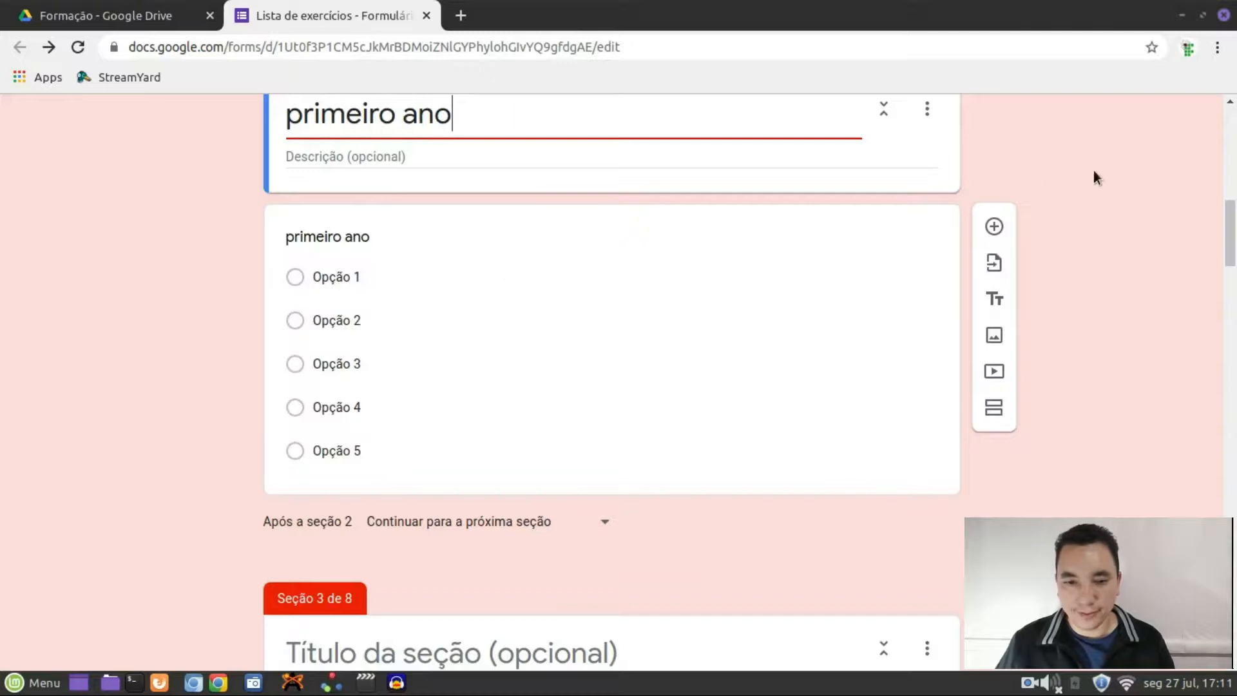
scroll(1068, 256, up, 10)
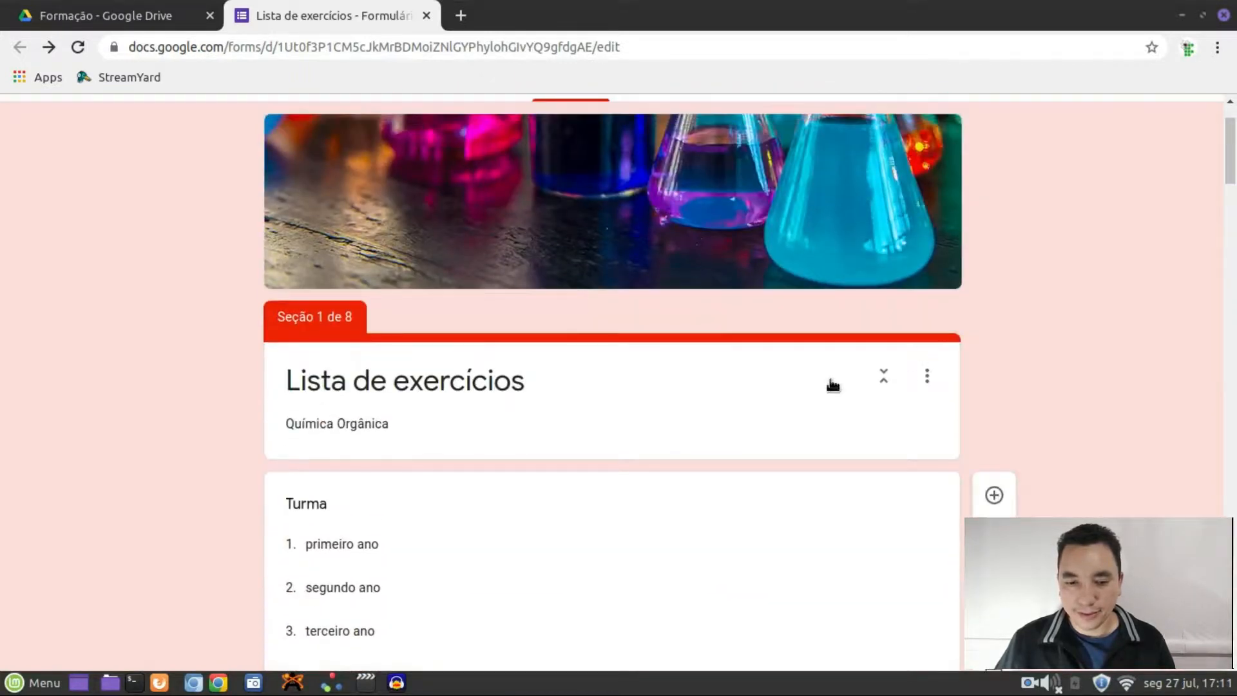
scroll(833, 385, down, 2)
Route the Turma answer primeiro ano to 'Ir para a seção 2 (primeiro ano)'
click(600, 416)
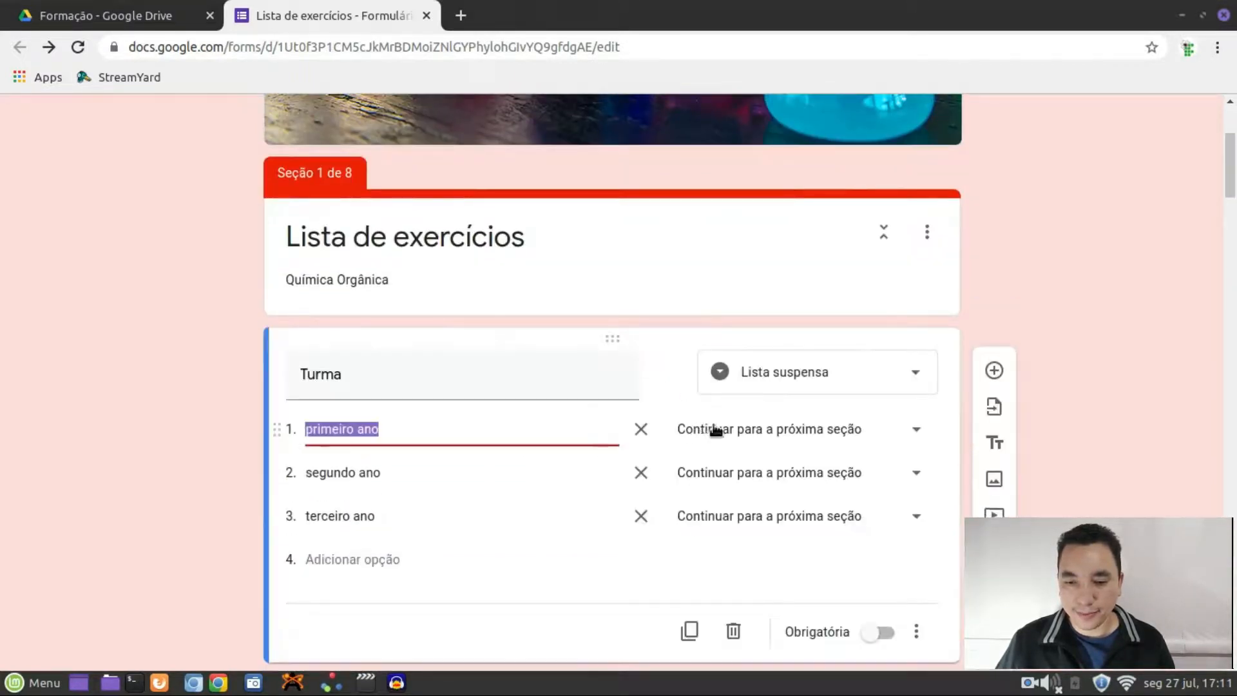
click(916, 433)
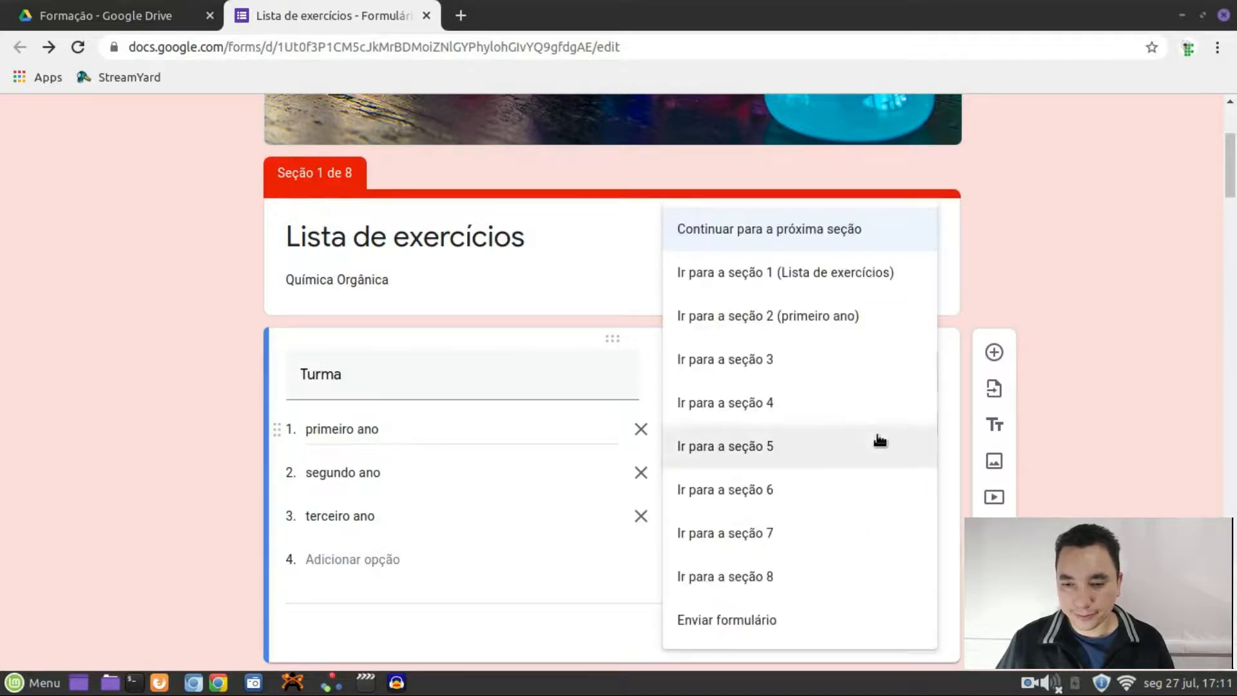
click(788, 315)
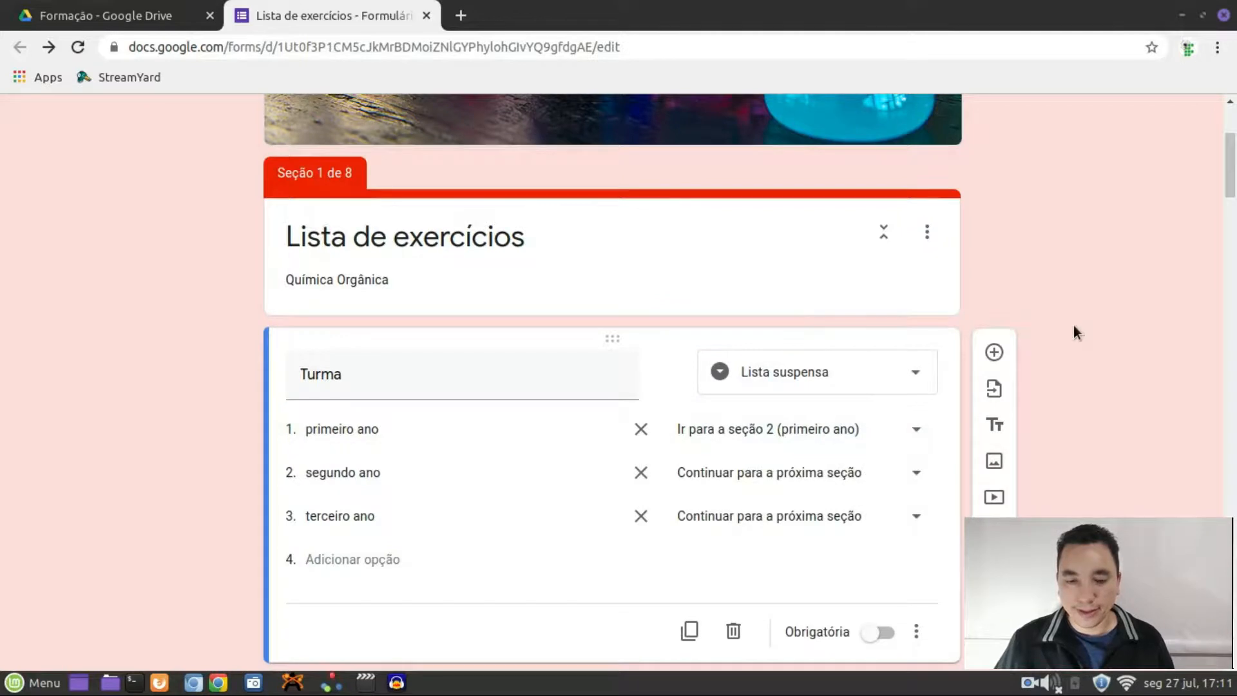
scroll(1073, 333, down, 10)
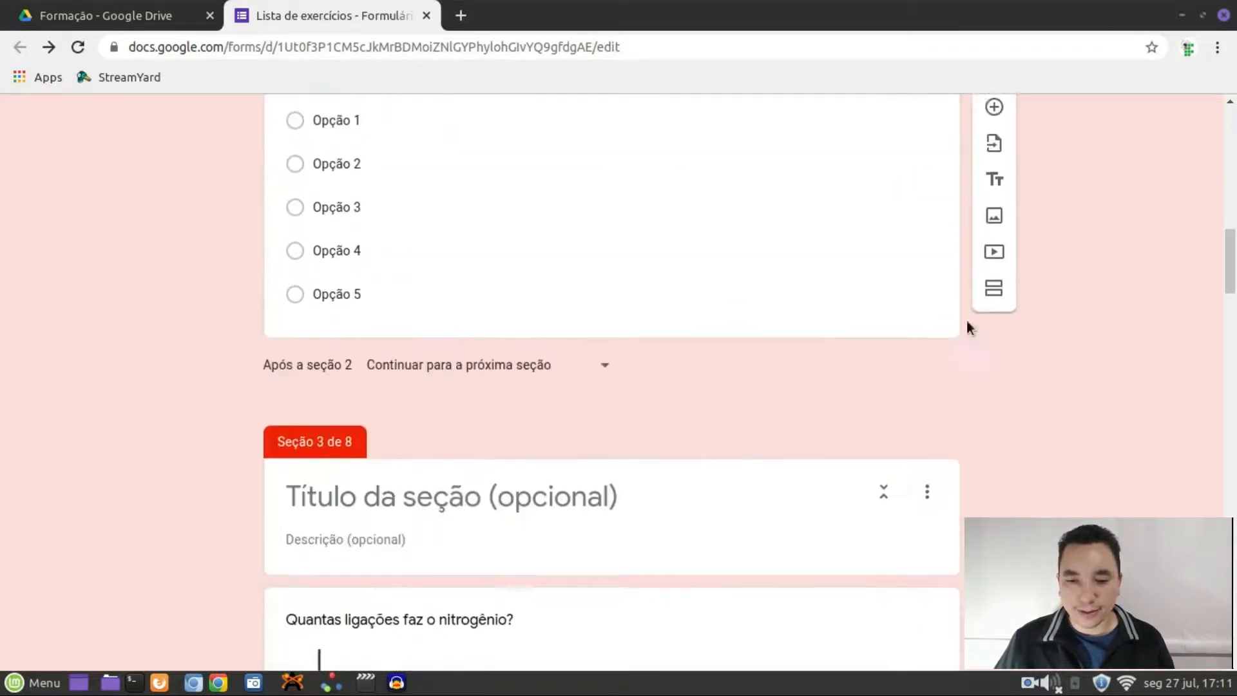
Add section 3 titled 'segundo ano' with a new question in it
click(836, 318)
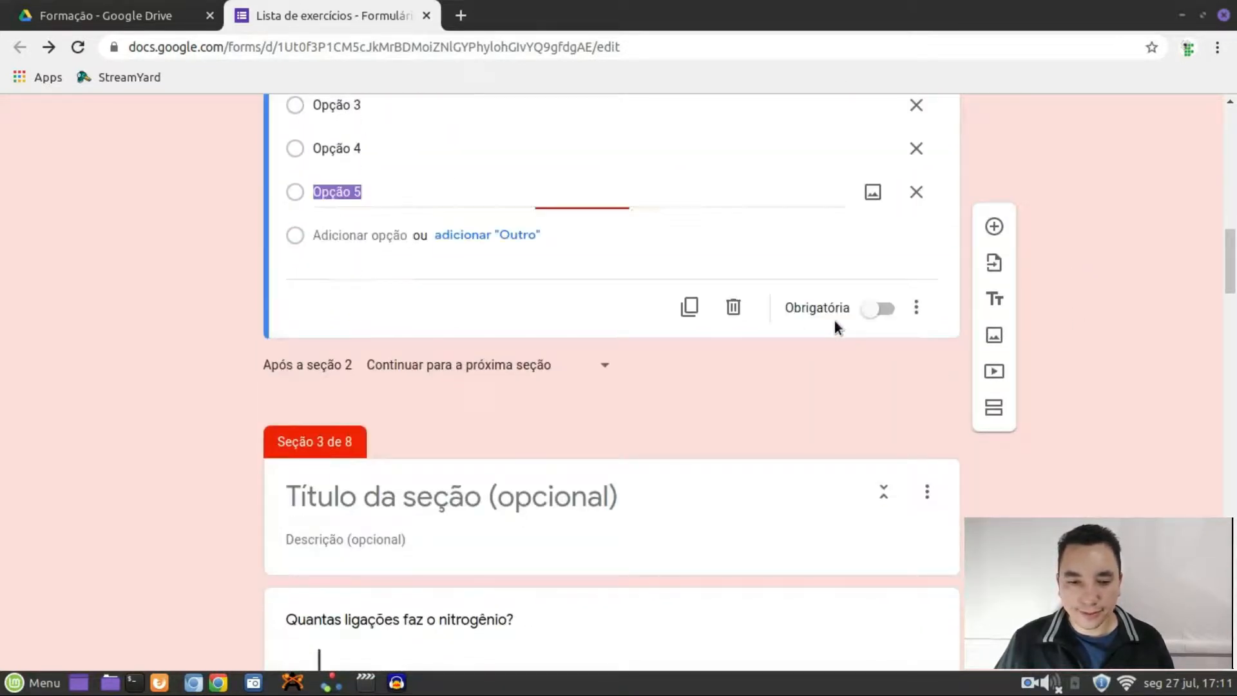
click(997, 412)
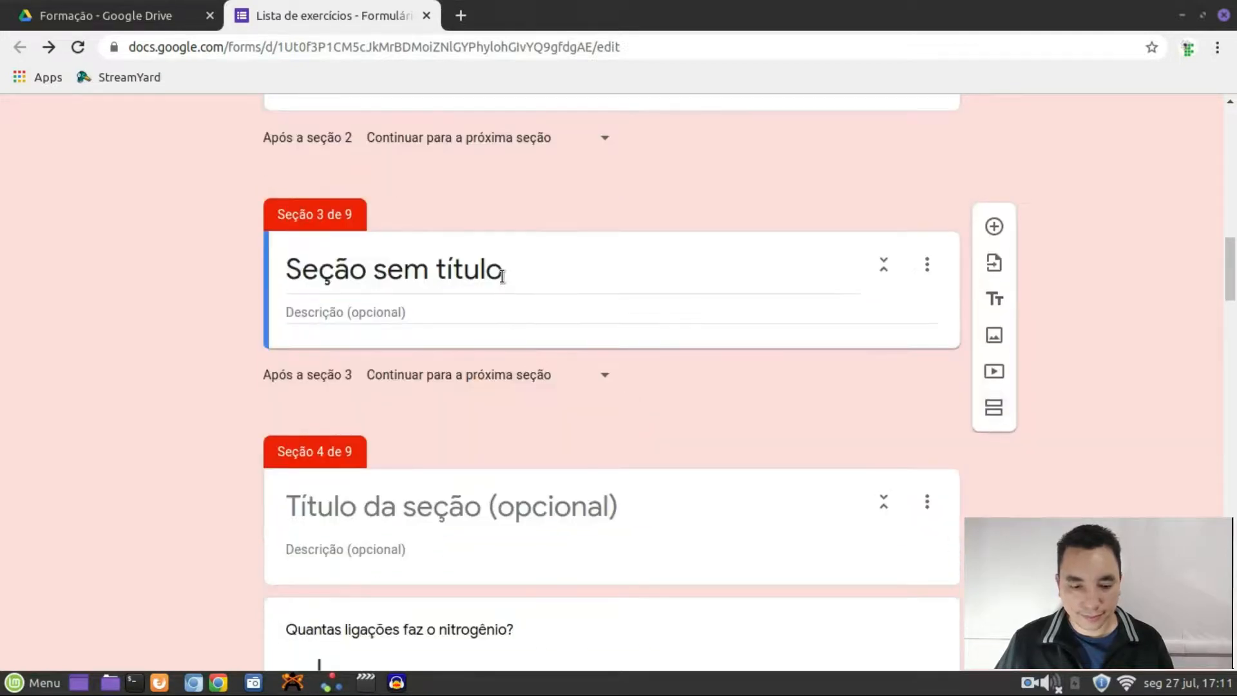
click(503, 275)
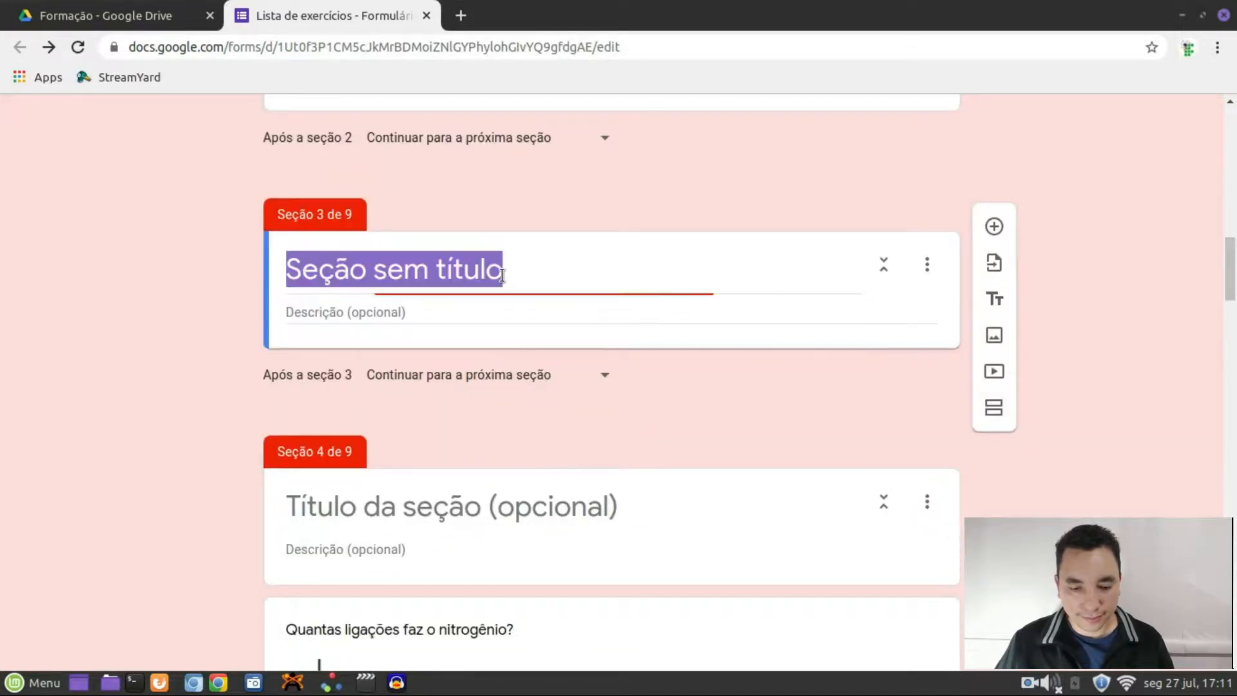
text(segund)
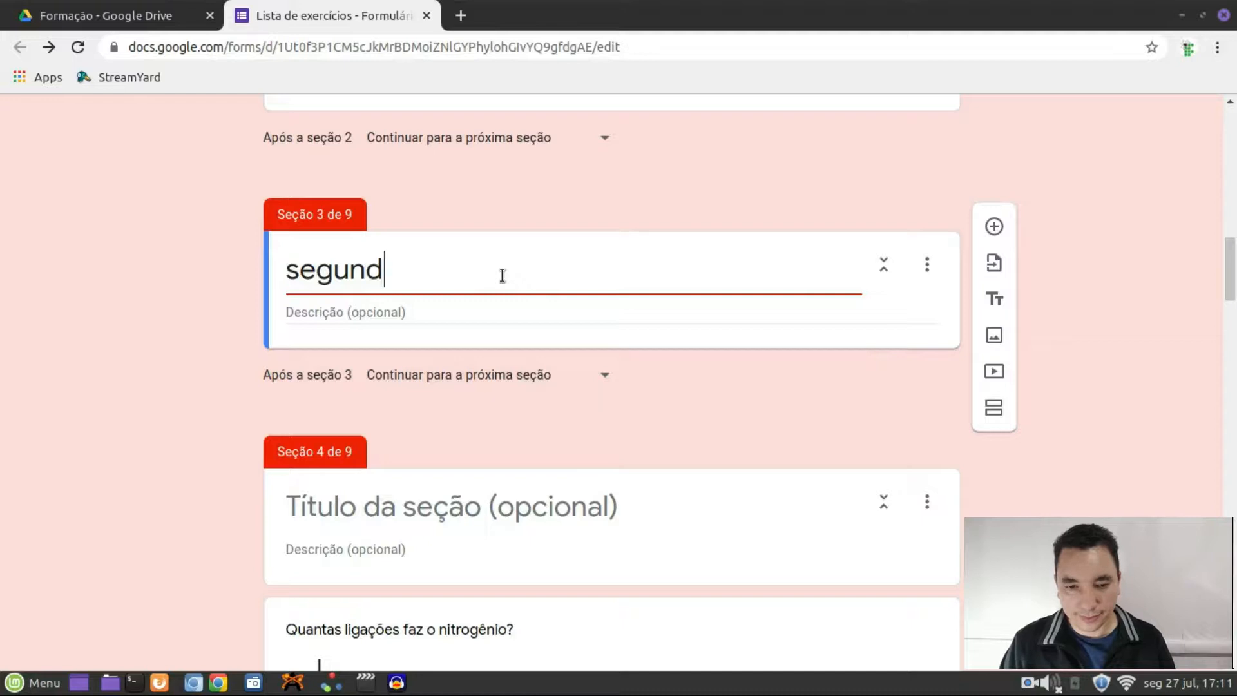
text(o ano)
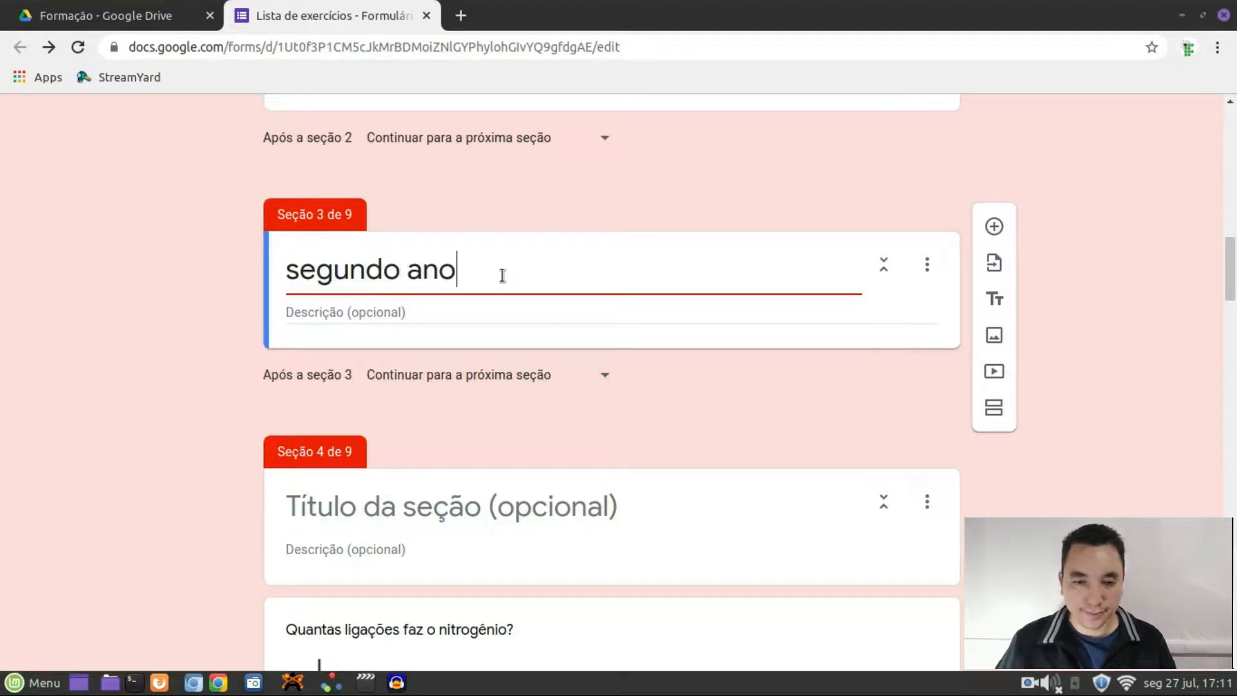
click(994, 226)
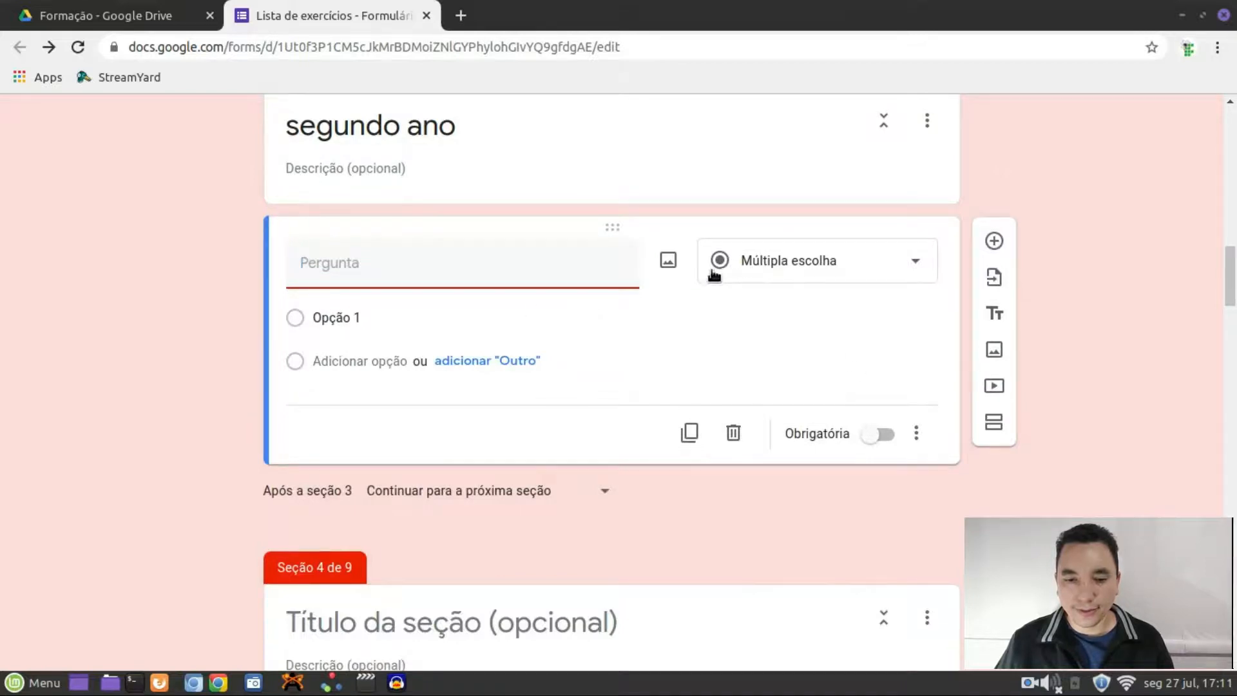
Change the primeiro ano section's question type to Lista suspensa
scroll(532, 283, up, 5)
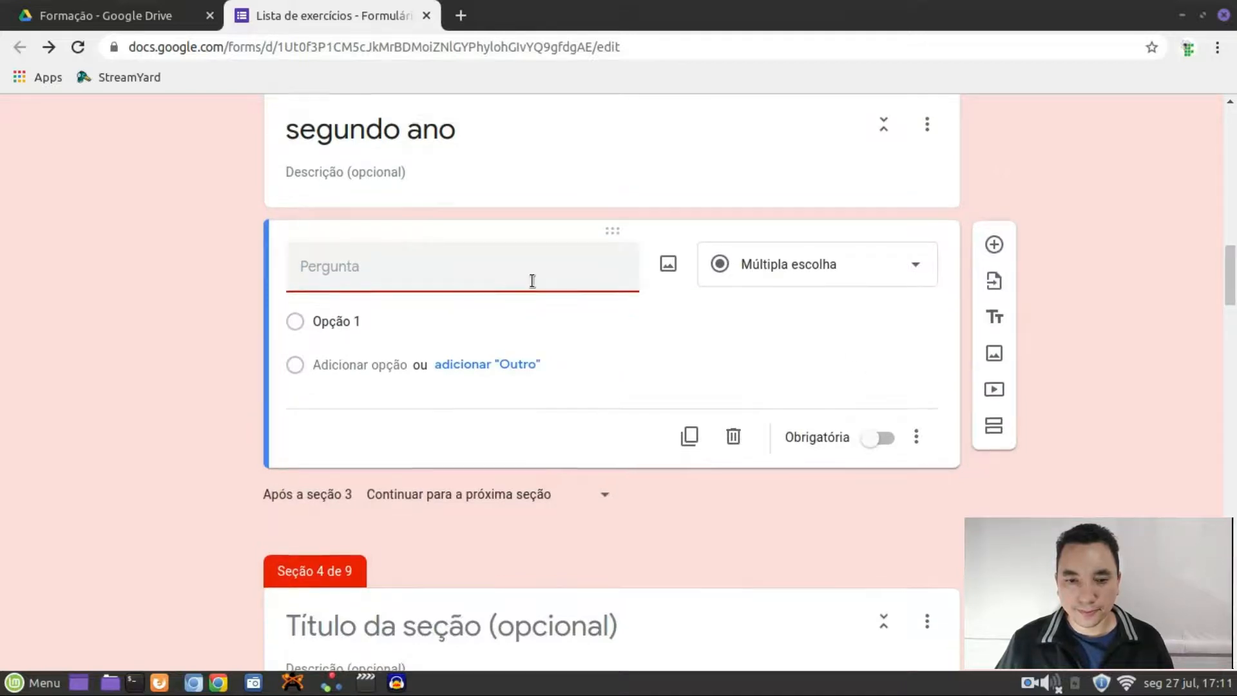
scroll(531, 280, up, 5)
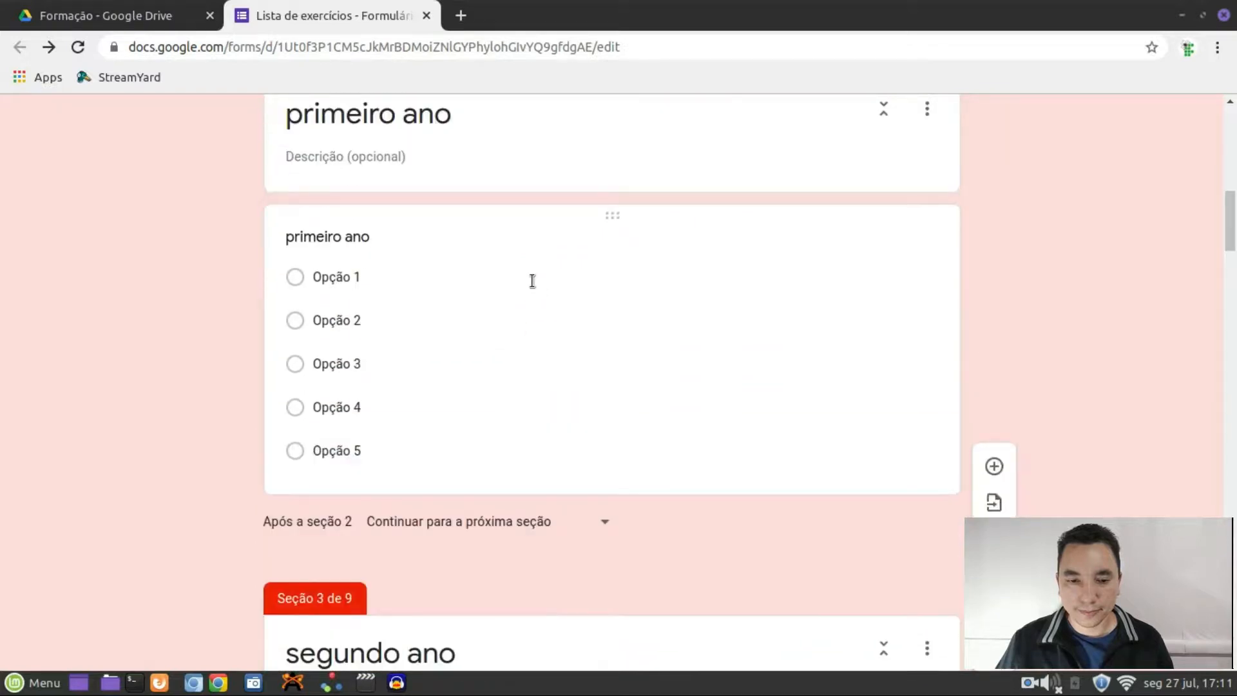
click(389, 313)
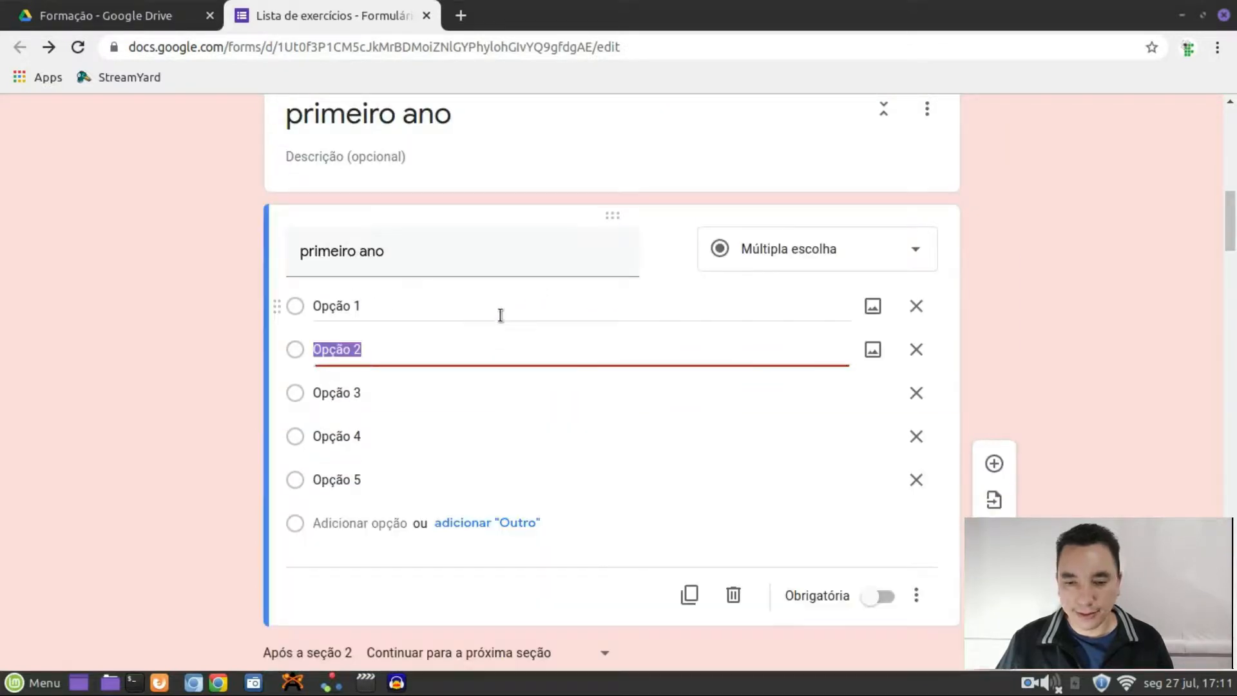
click(896, 260)
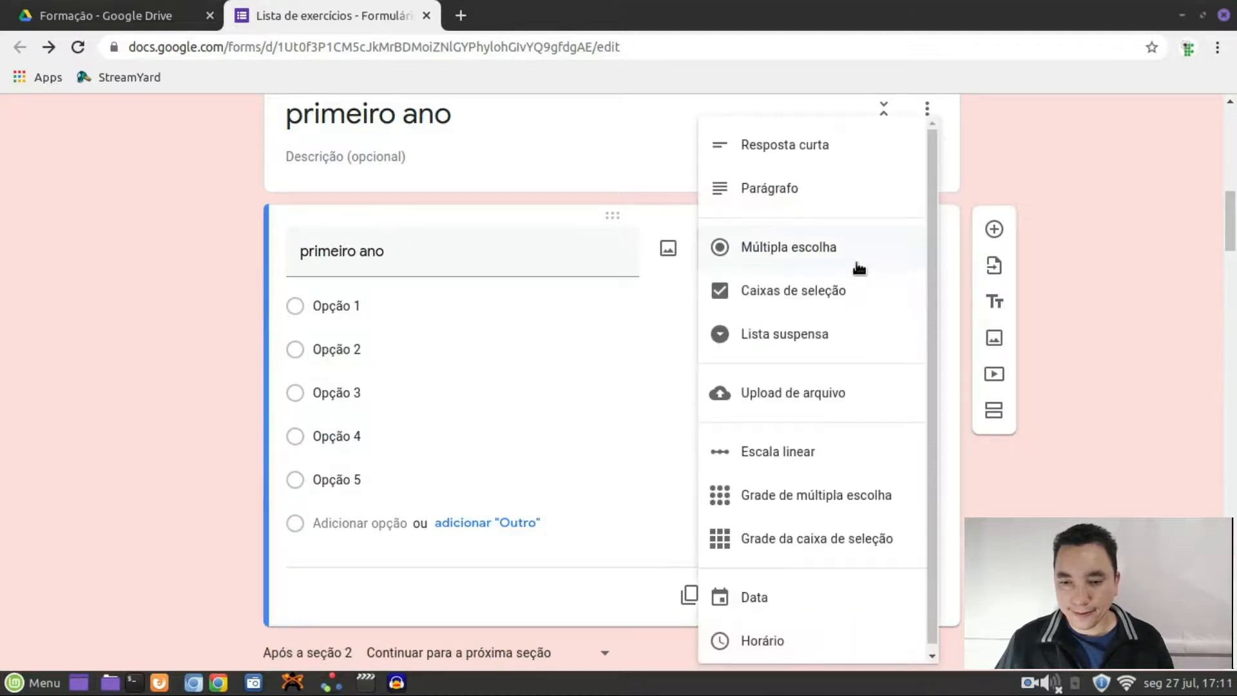
click(794, 339)
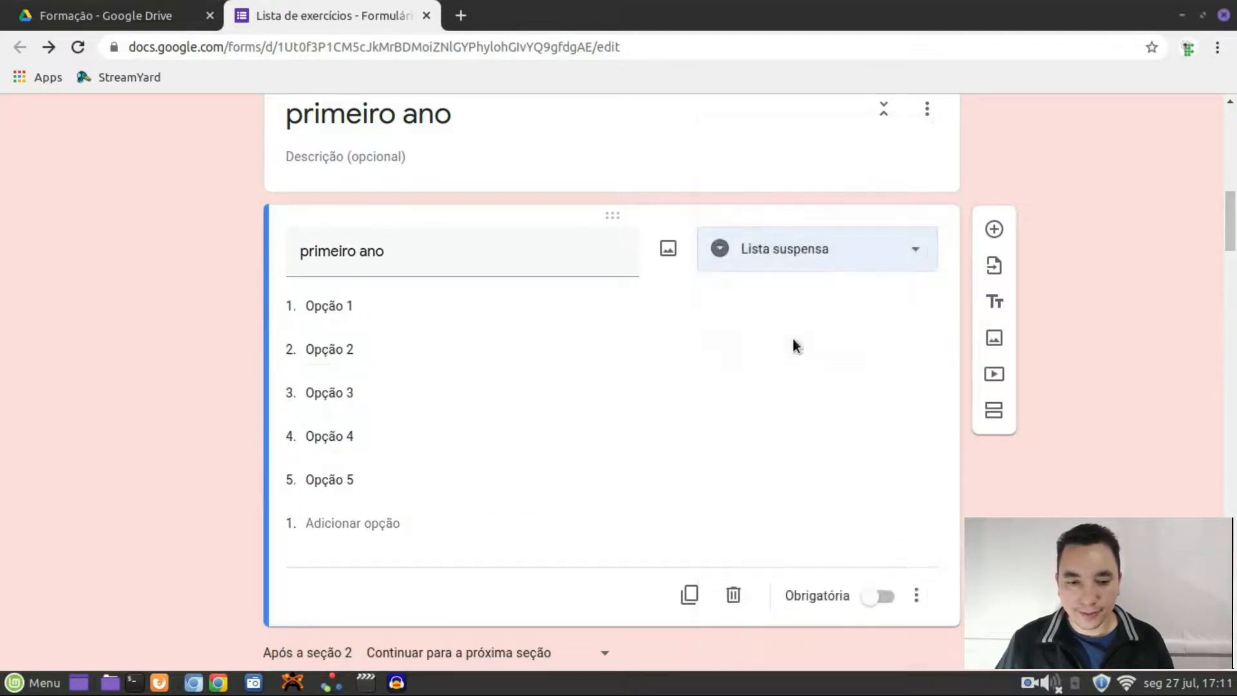
Make the segundo ano section's question a dropdown with options Opção 1 through Opção 5
scroll(419, 385, down, 9)
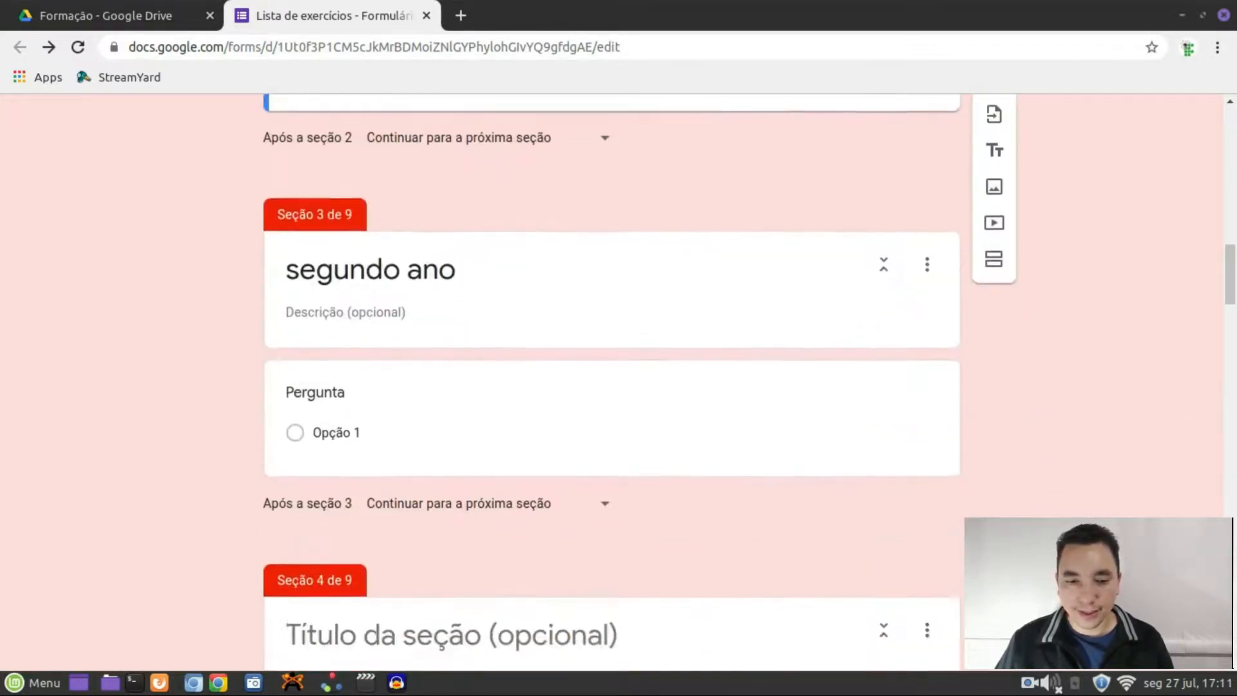
click(419, 385)
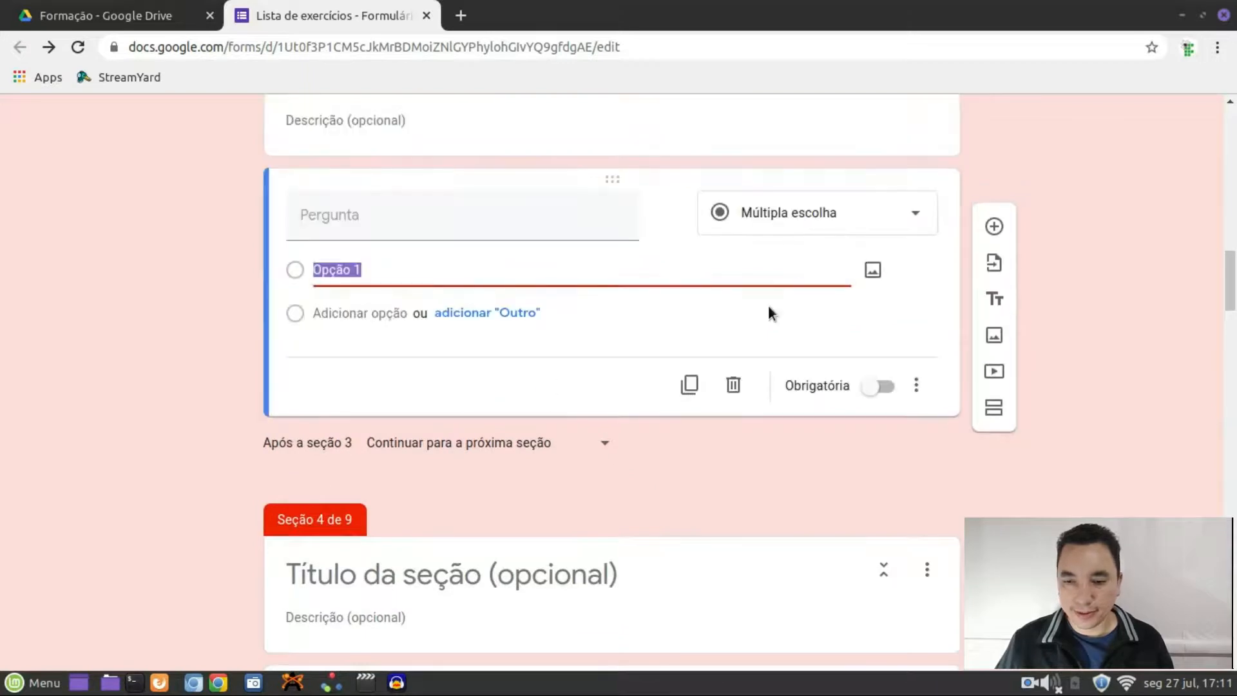
click(842, 223)
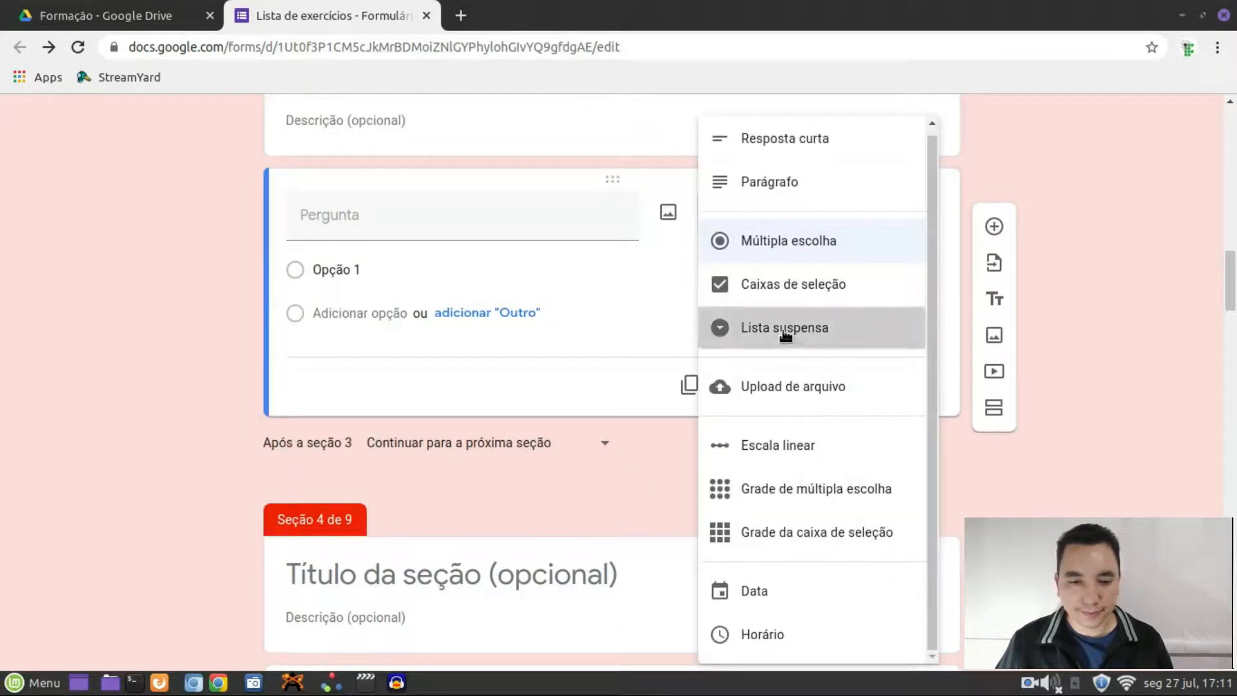
click(785, 328)
click(346, 322)
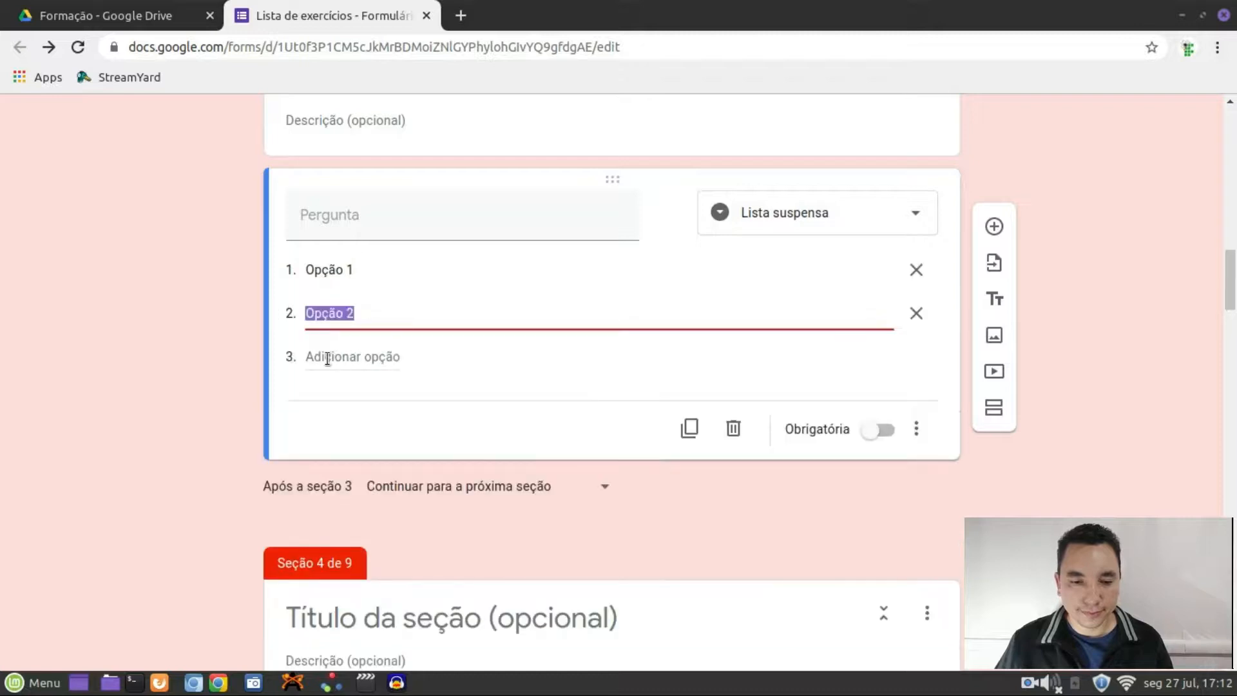
click(331, 389)
click(327, 435)
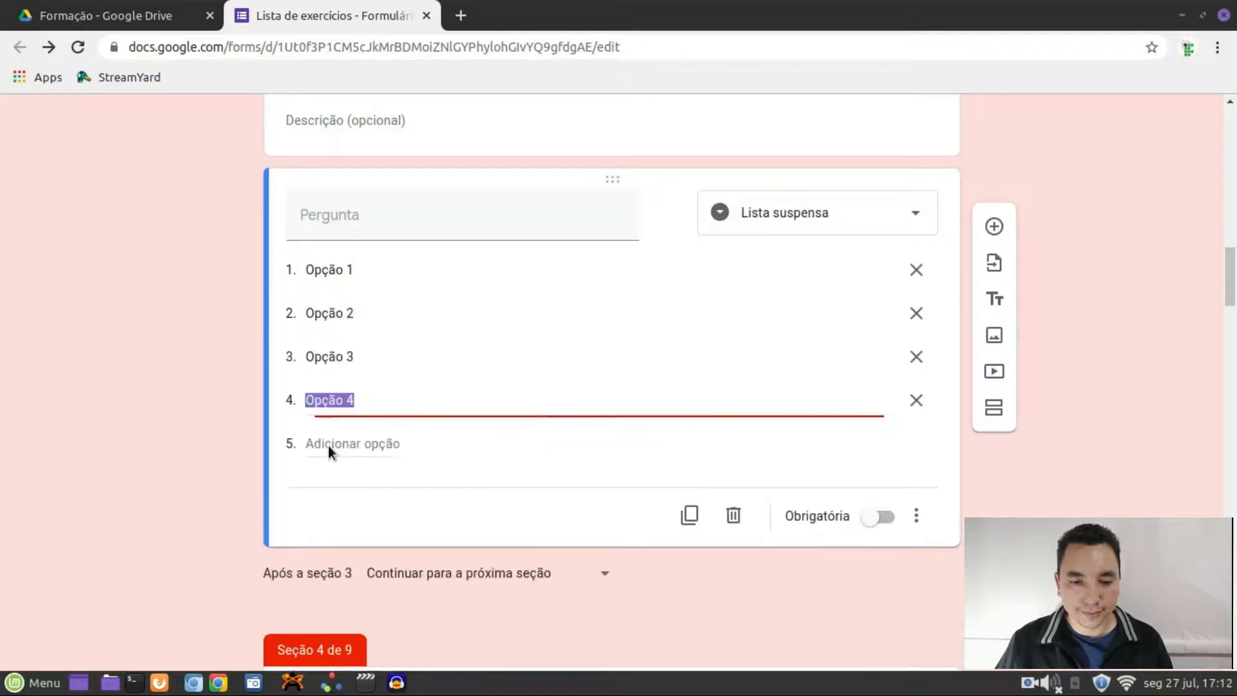
click(338, 445)
click(1060, 193)
scroll(1062, 201, up, 6)
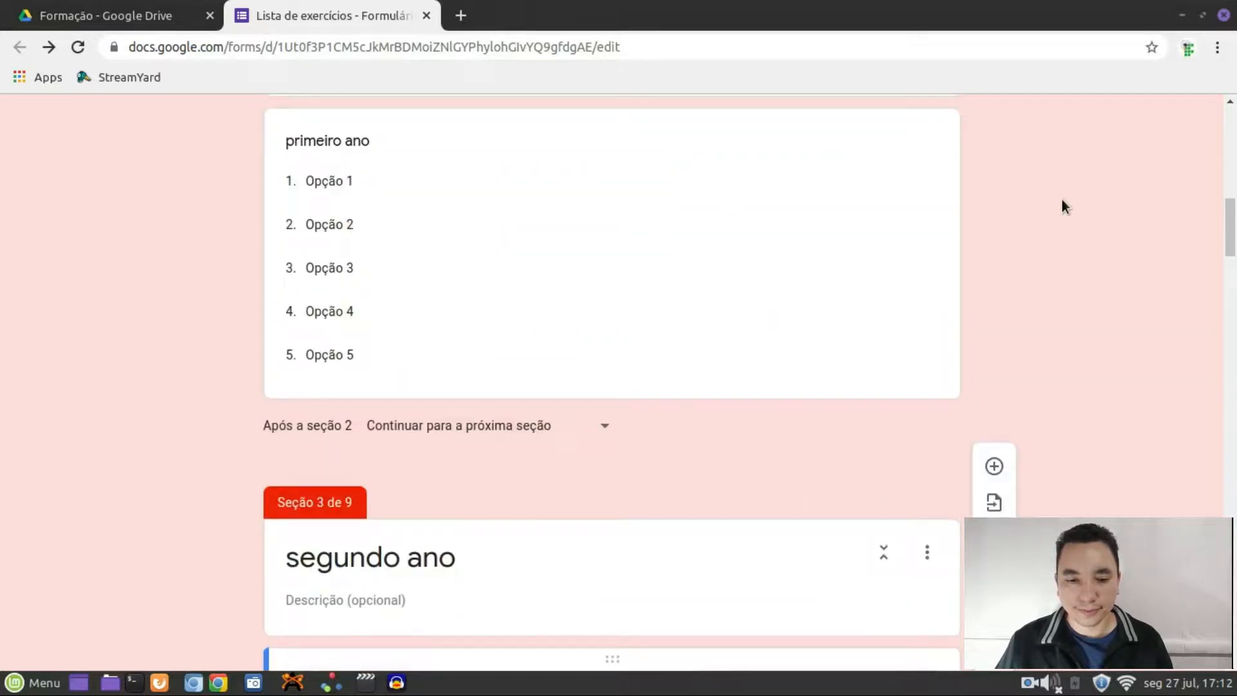
scroll(1062, 201, down, 4)
scroll(1062, 200, down, 2)
click(367, 267)
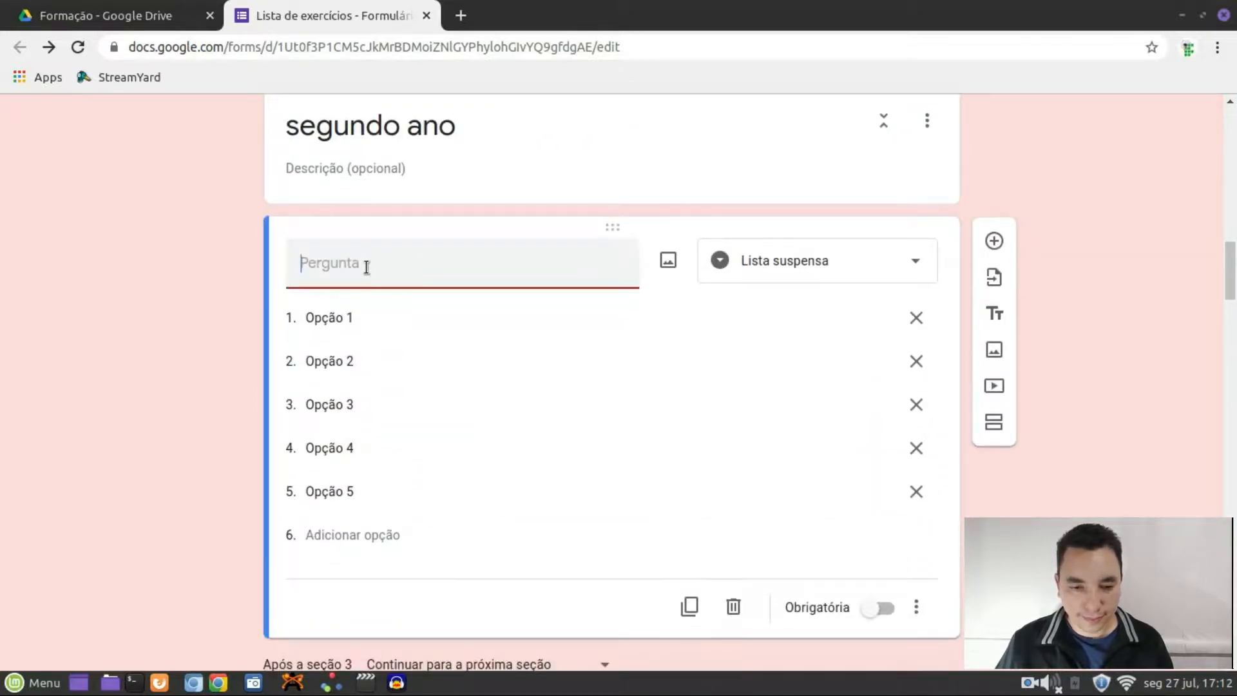
Title the questions in the segundo ano and primeiro ano sections 'nome:'
text(nome:)
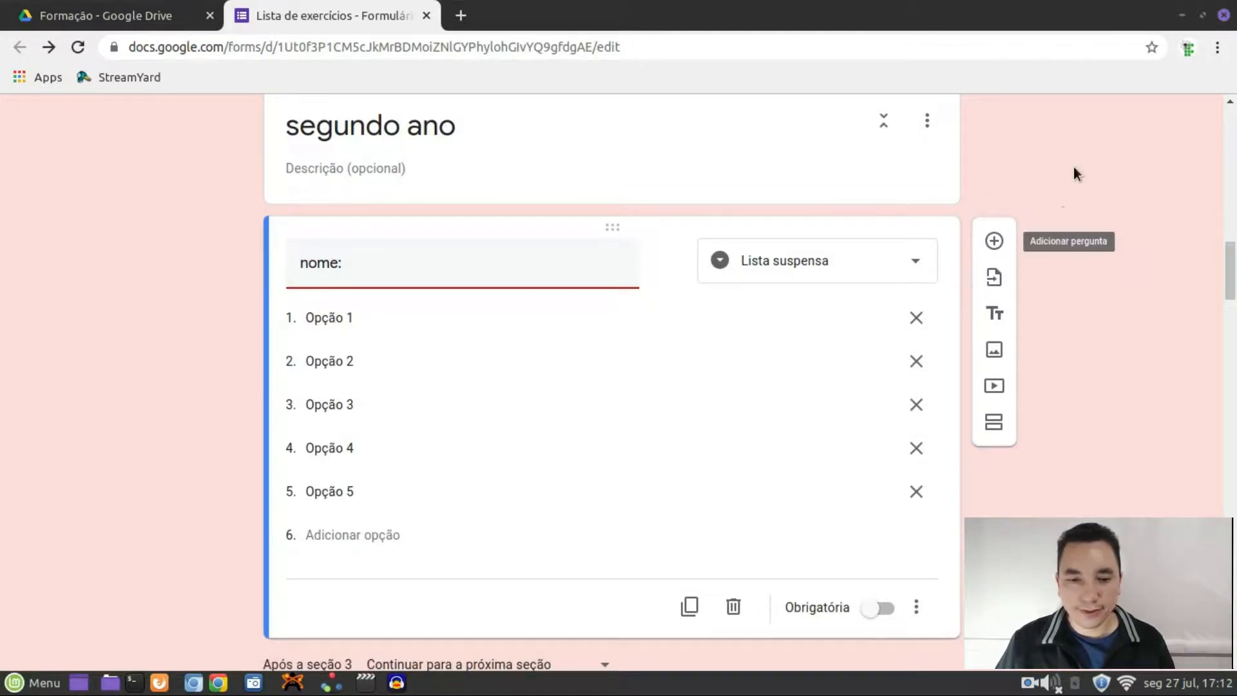
scroll(1057, 191, up, 9)
scroll(400, 231, up, 2)
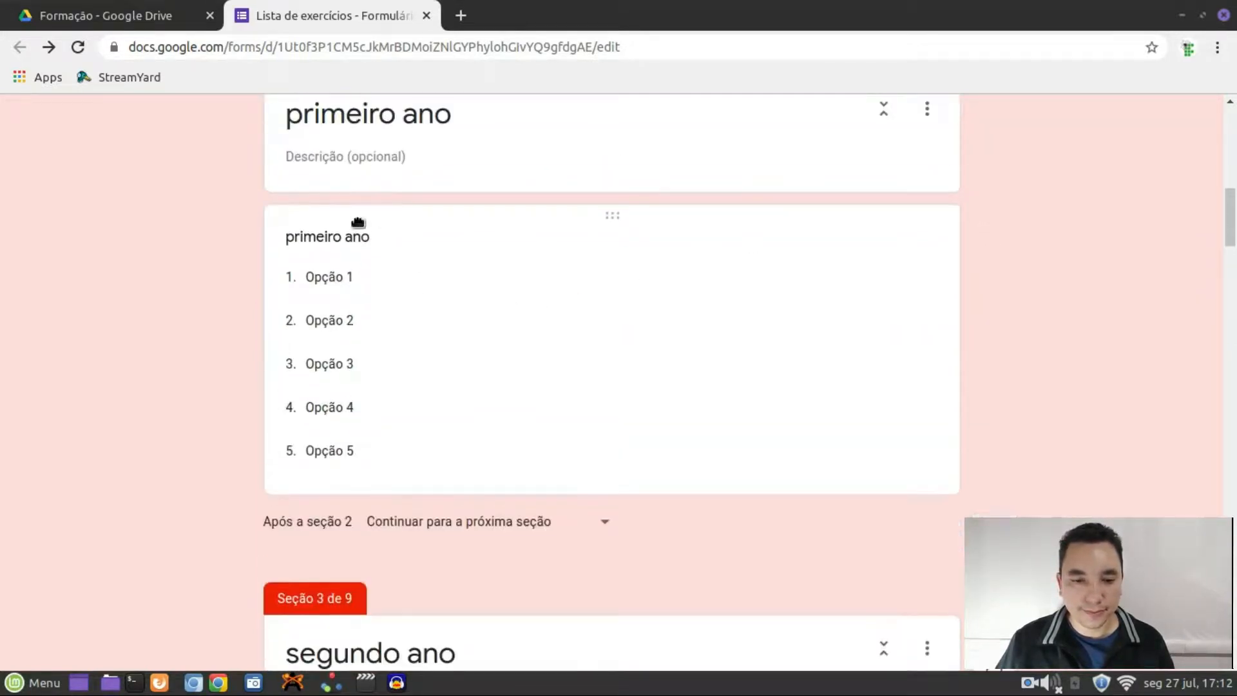
click(339, 242)
text(nome:)
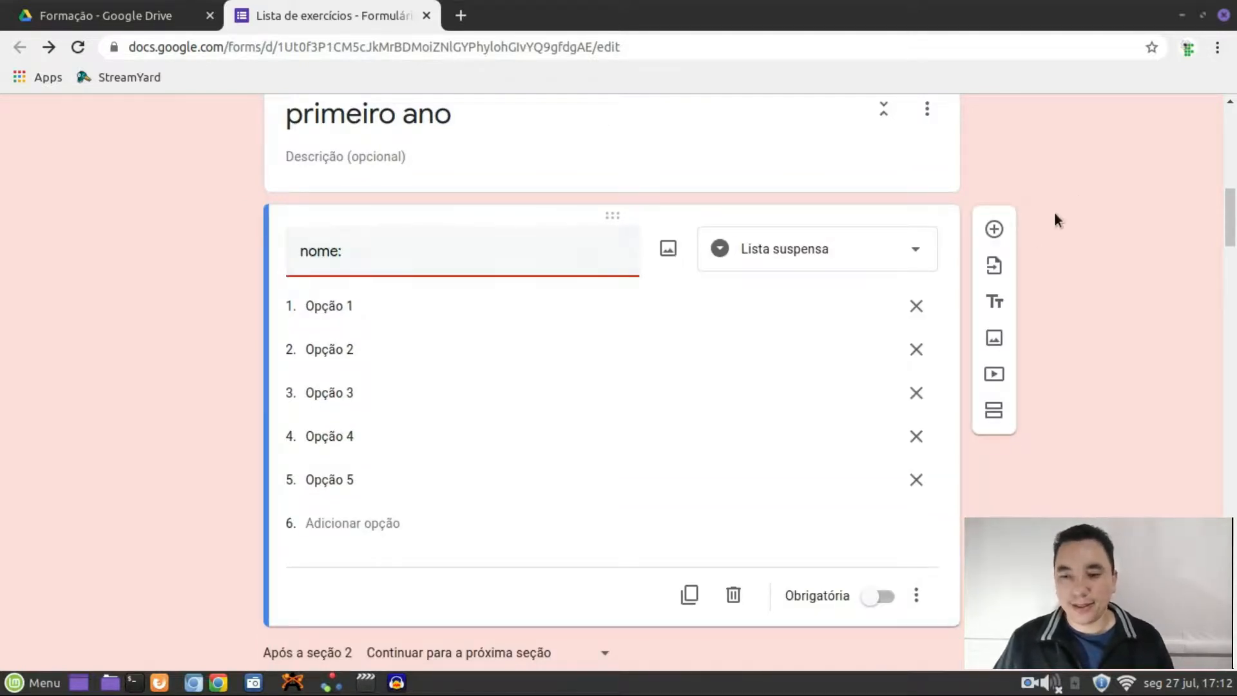
Route the Turma answer segundo ano to 'Ir para a seção 3'
scroll(1077, 200, up, 10)
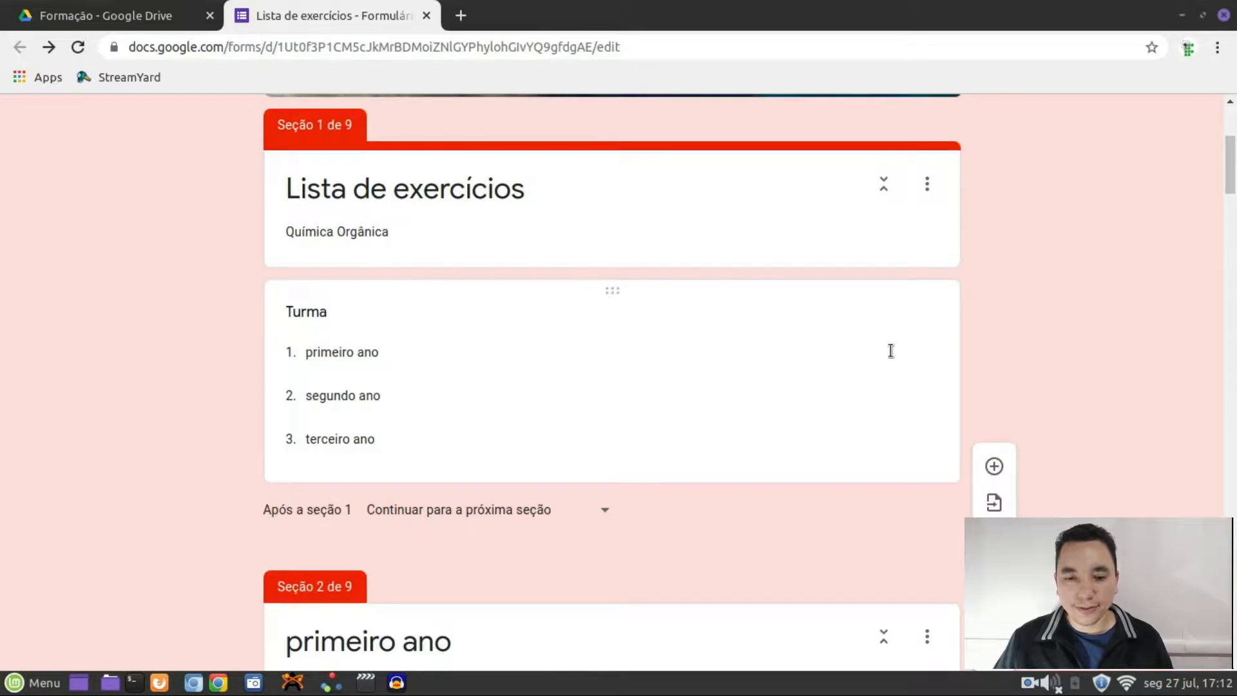
click(795, 350)
scroll(857, 345, down, 1)
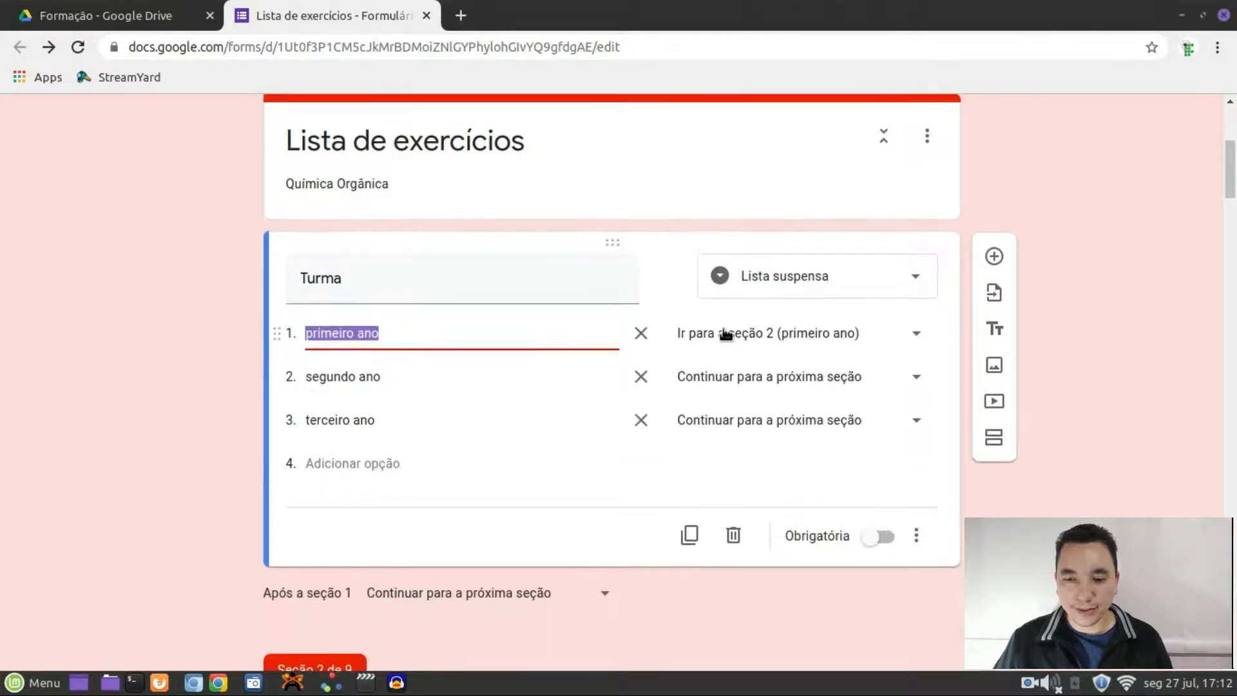
click(912, 381)
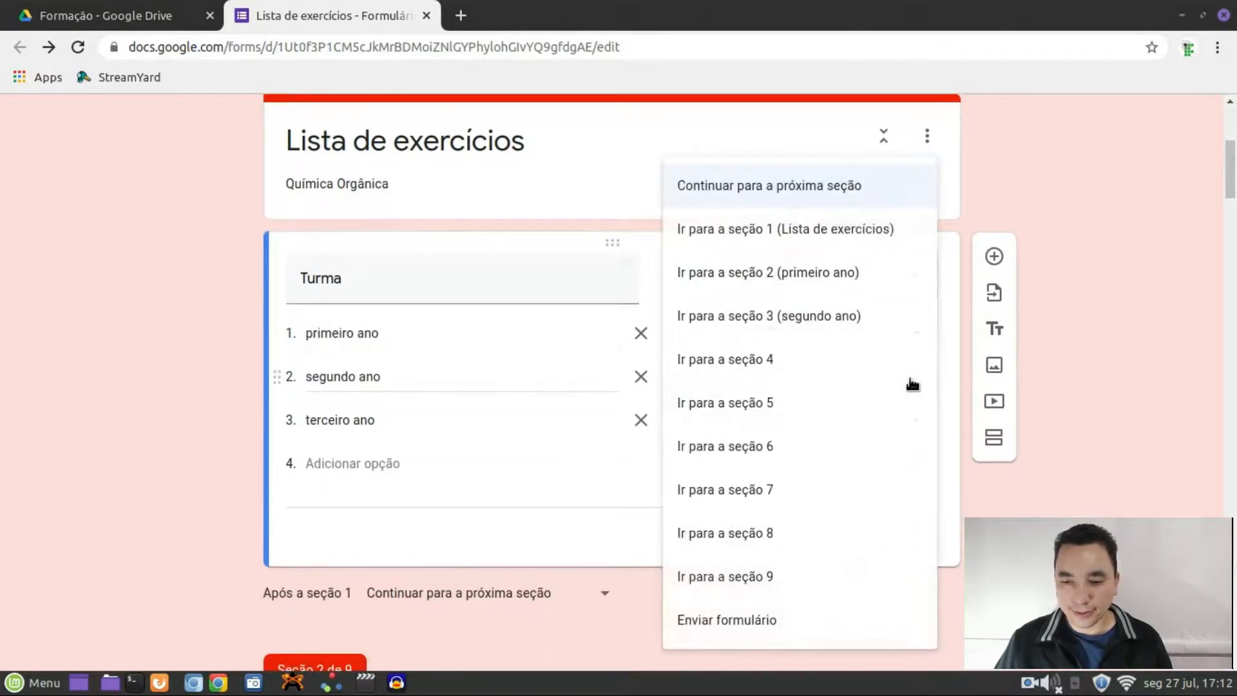
click(827, 327)
scroll(1060, 168, up, 5)
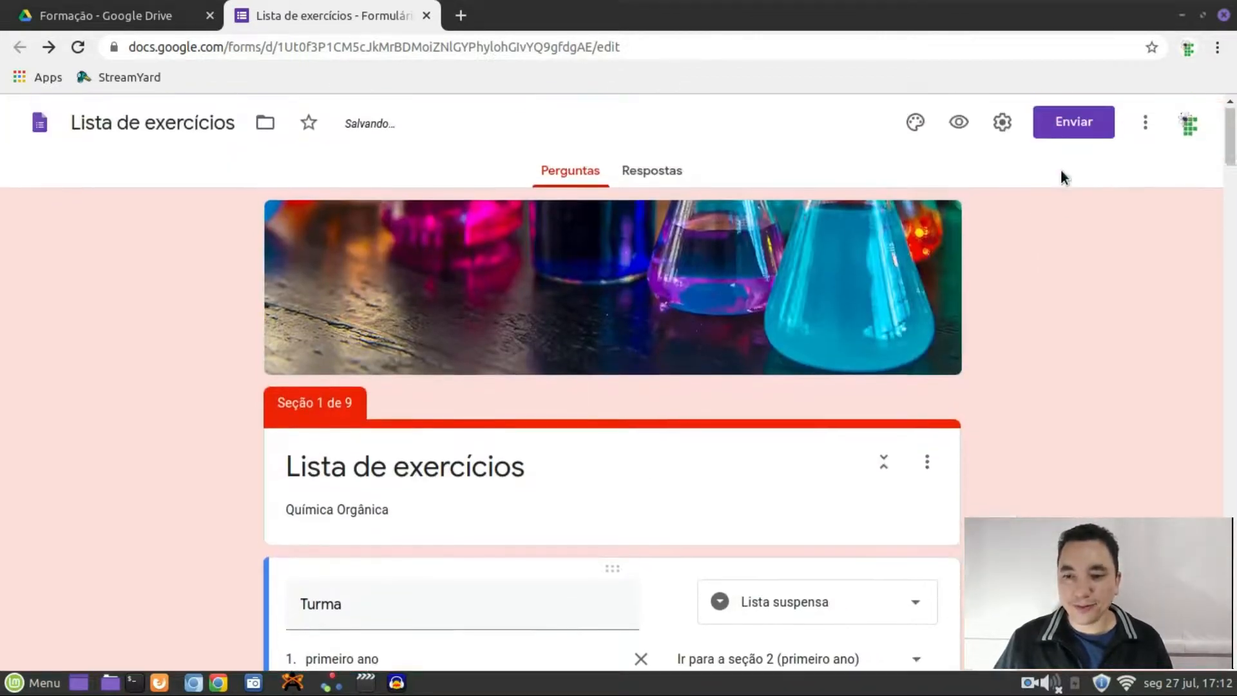
In the preview, check that Turma primeiro ano leads to page 2's nome: list
click(958, 122)
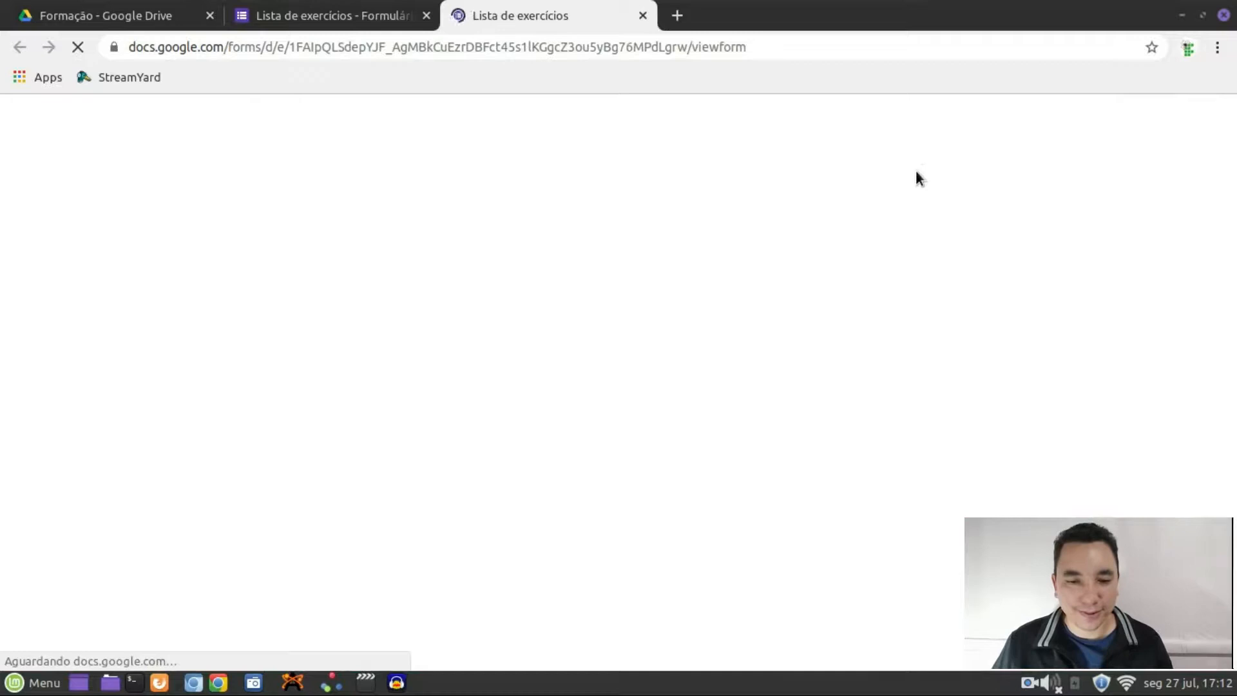
scroll(689, 286, down, 3)
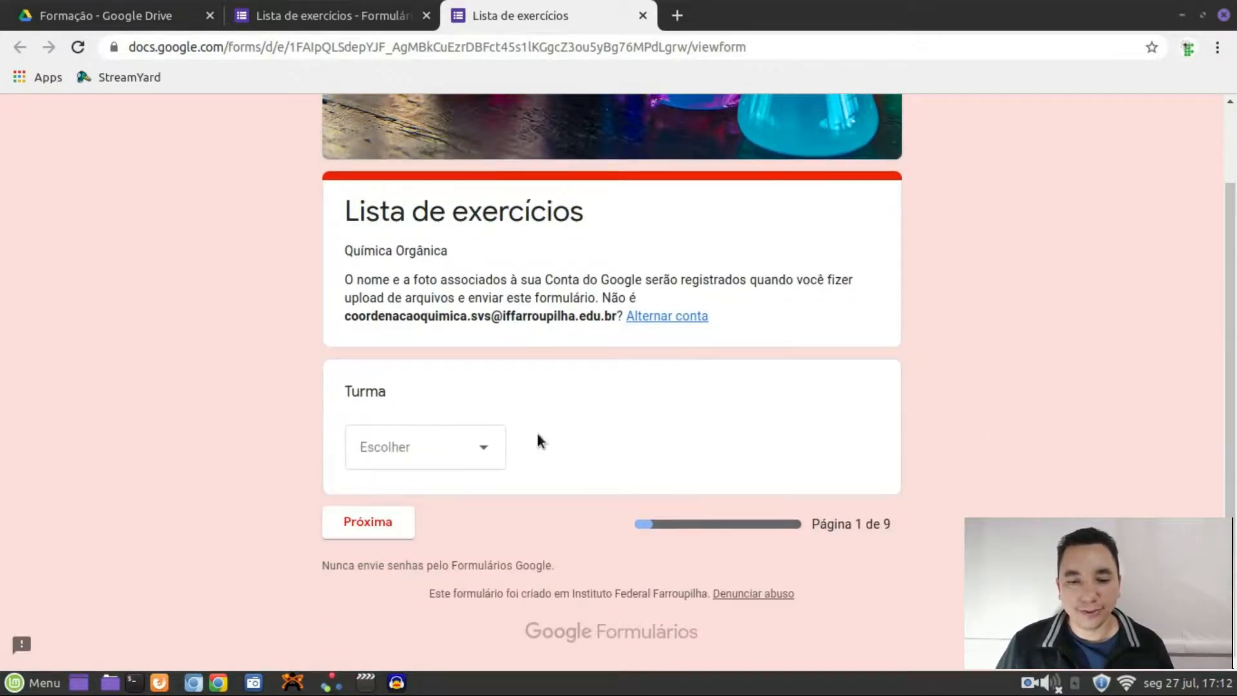
click(483, 449)
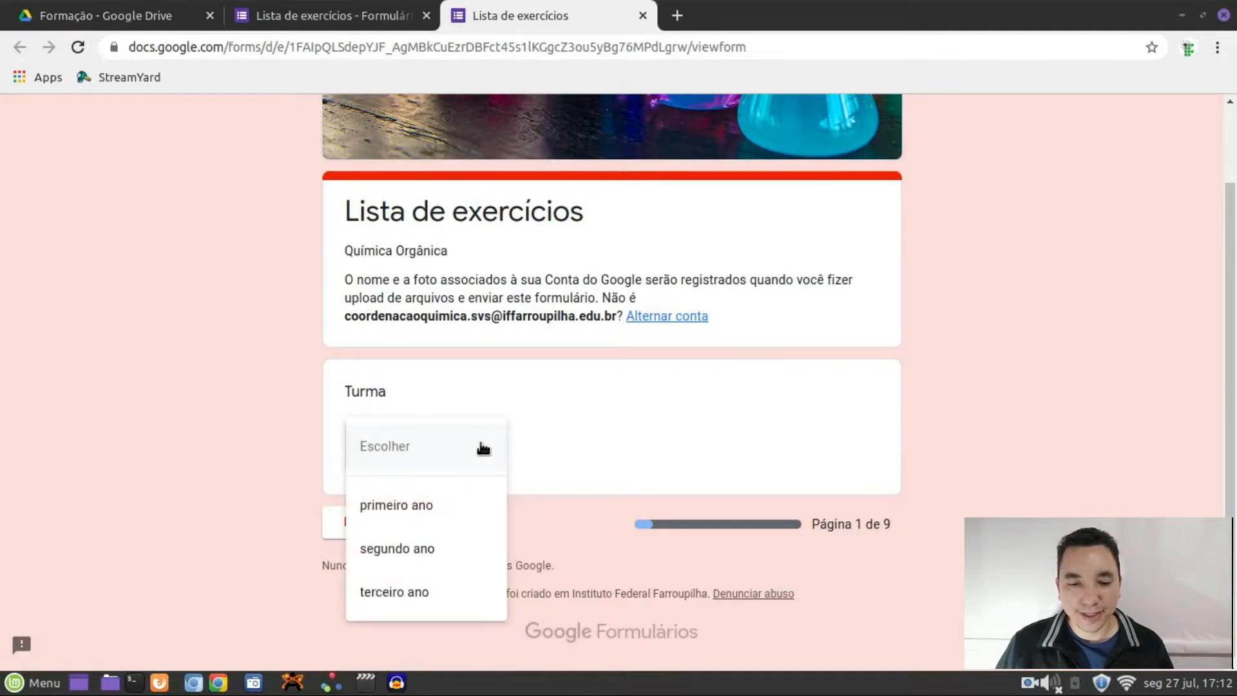
click(427, 512)
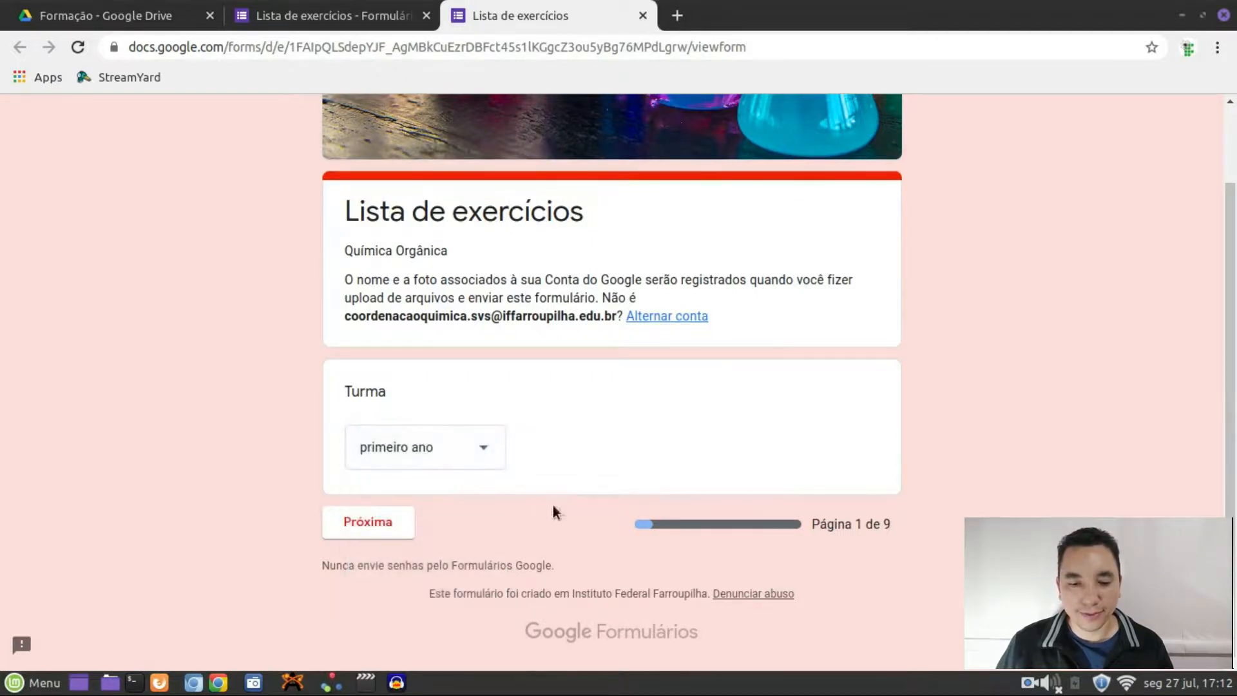
click(380, 540)
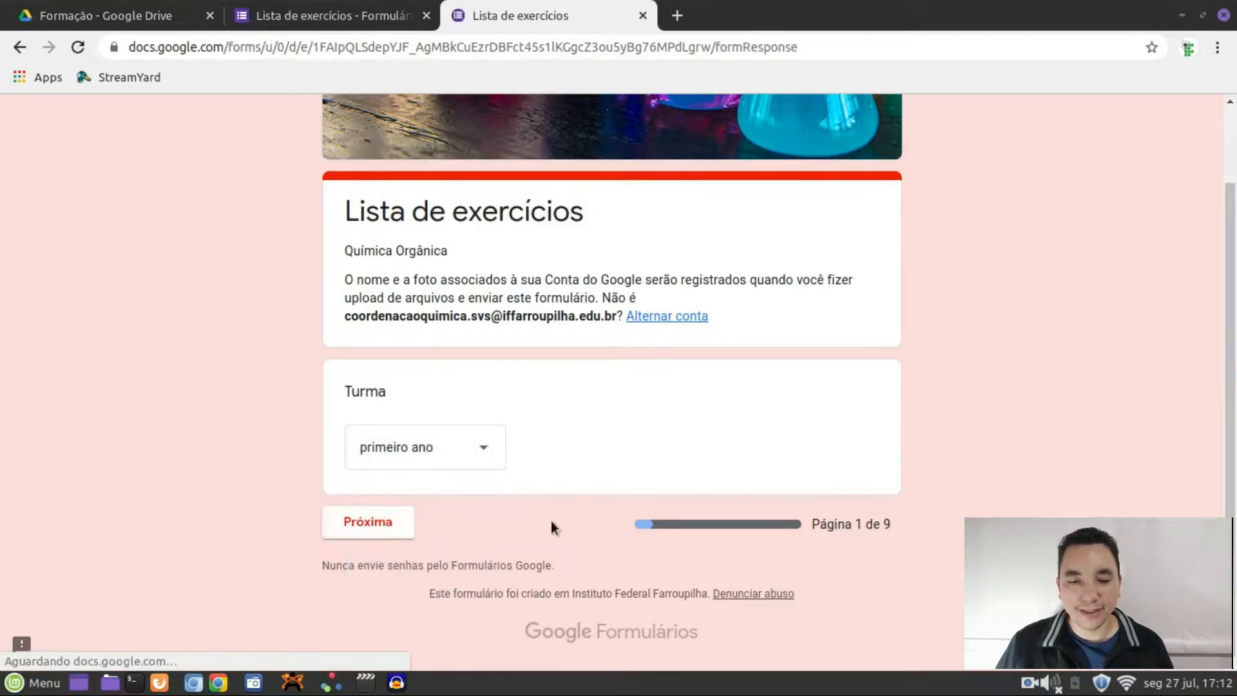
scroll(550, 520, down, 2)
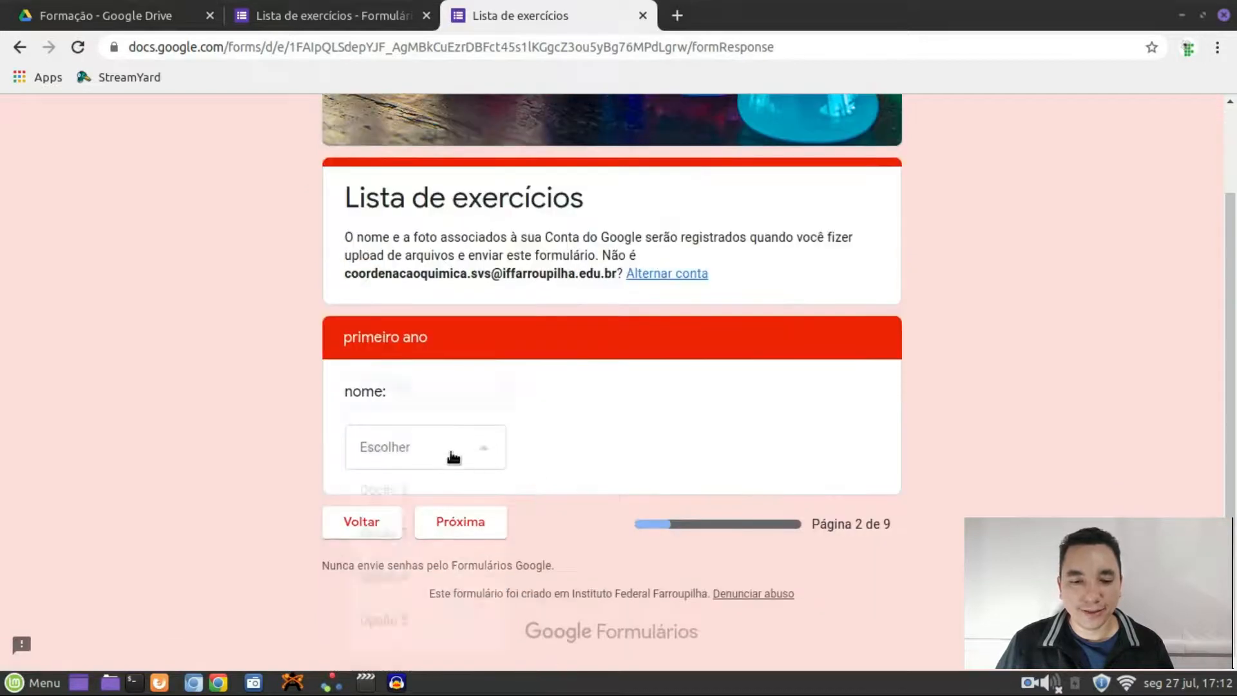
click(451, 454)
click(254, 411)
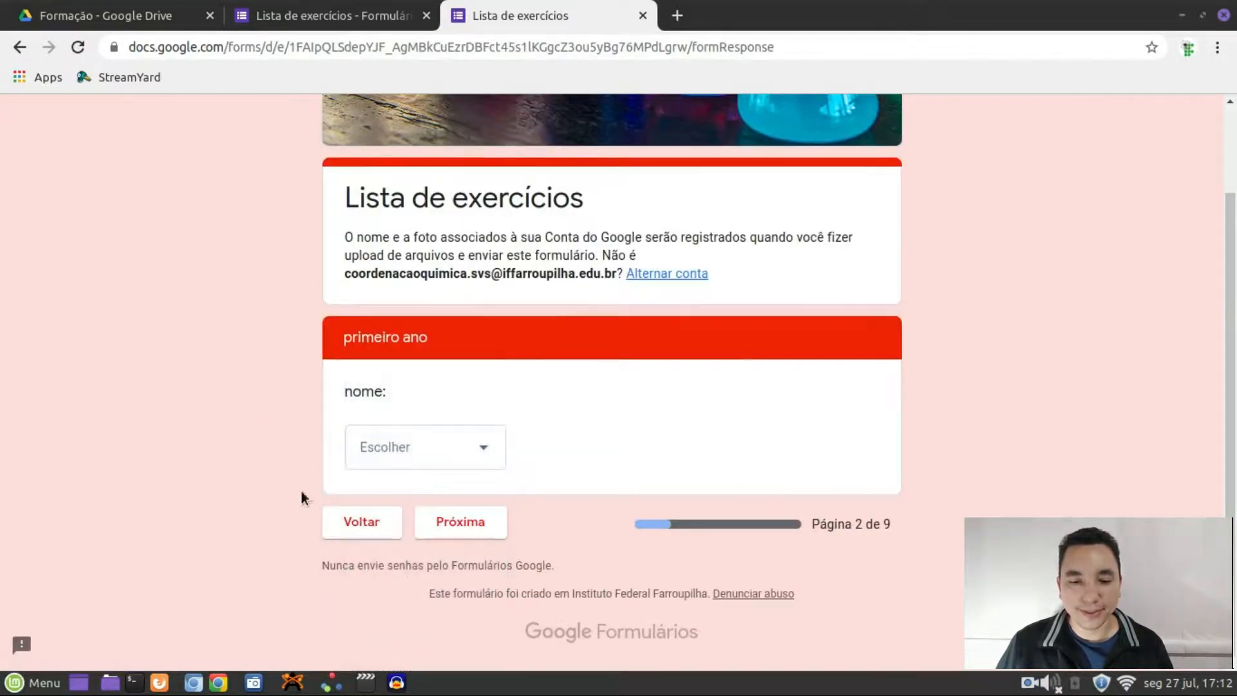
click(348, 519)
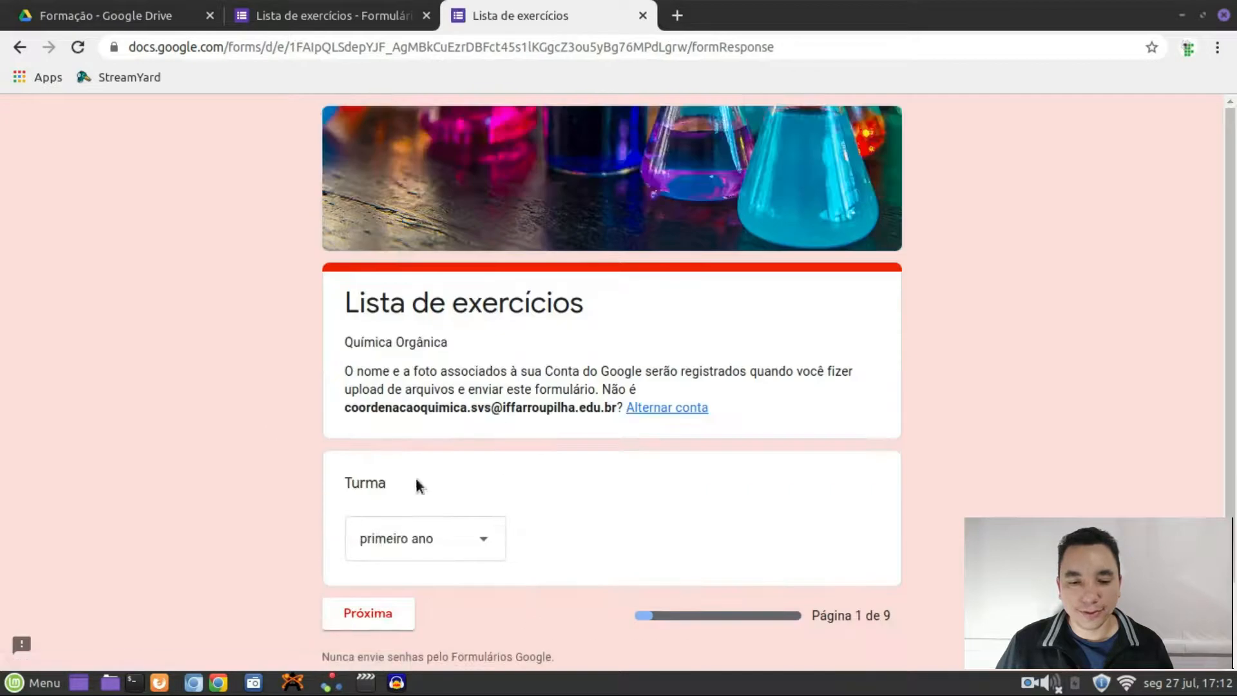
Check that Turma segundo ano leads to page 3, then return to the editor
click(464, 543)
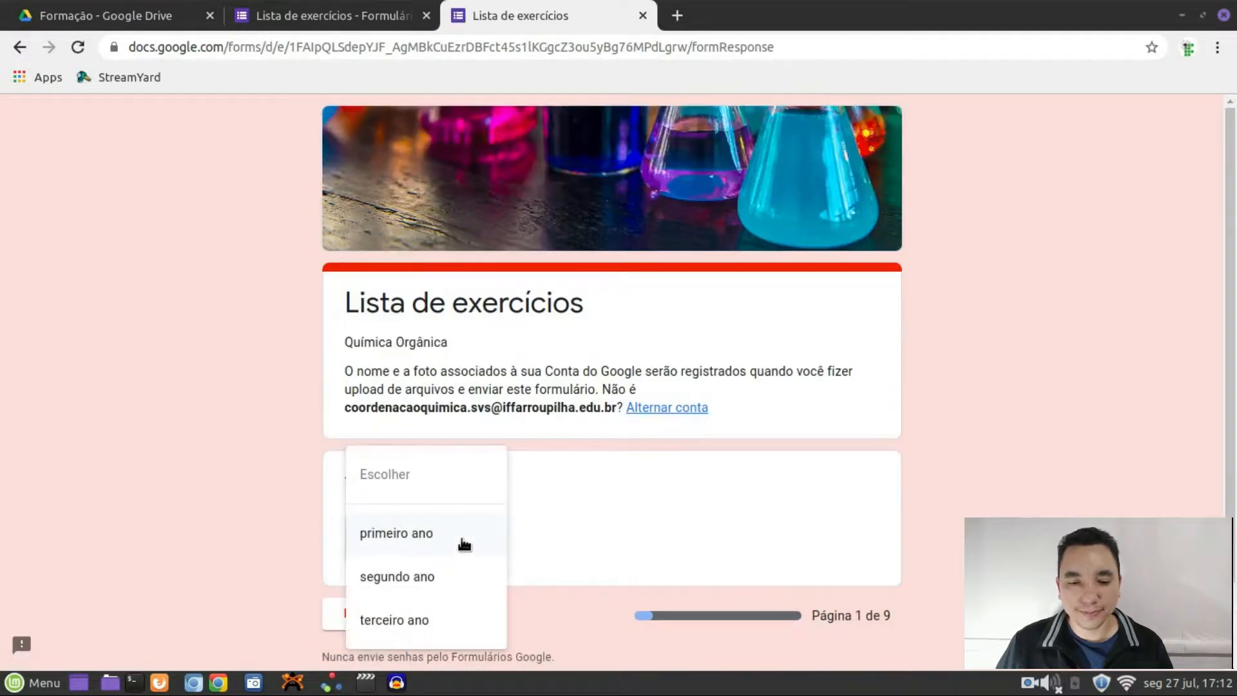
click(422, 577)
scroll(451, 528, down, 2)
click(406, 532)
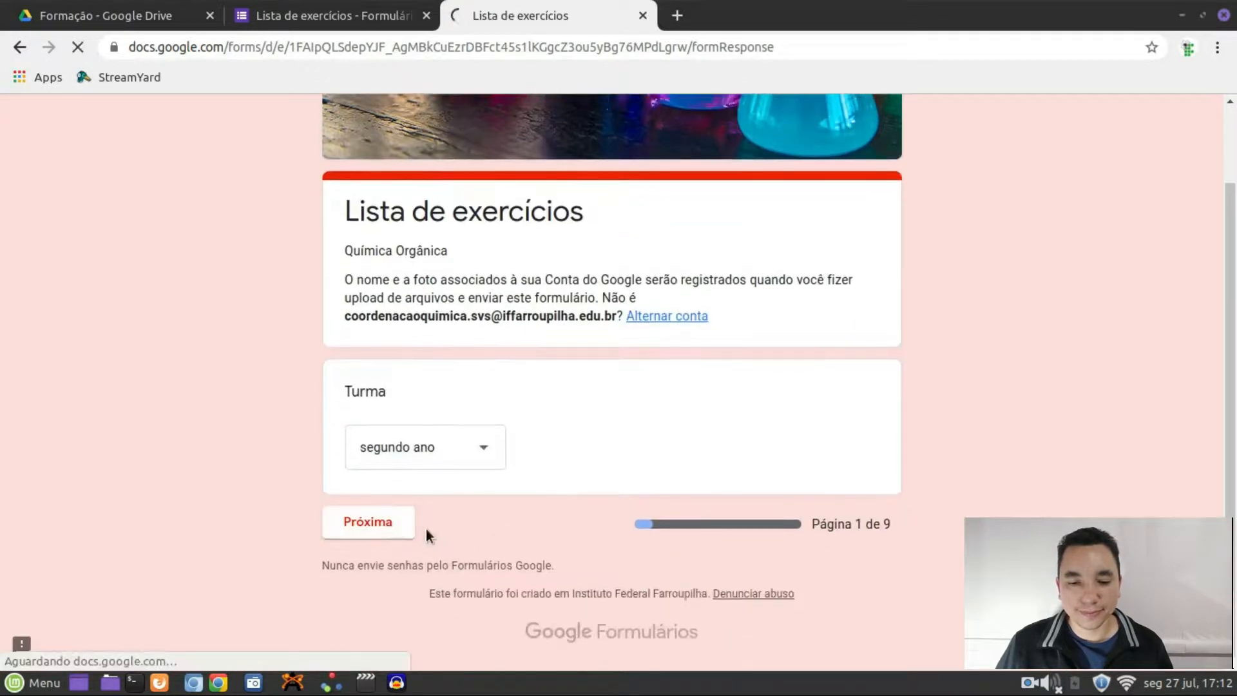
click(472, 566)
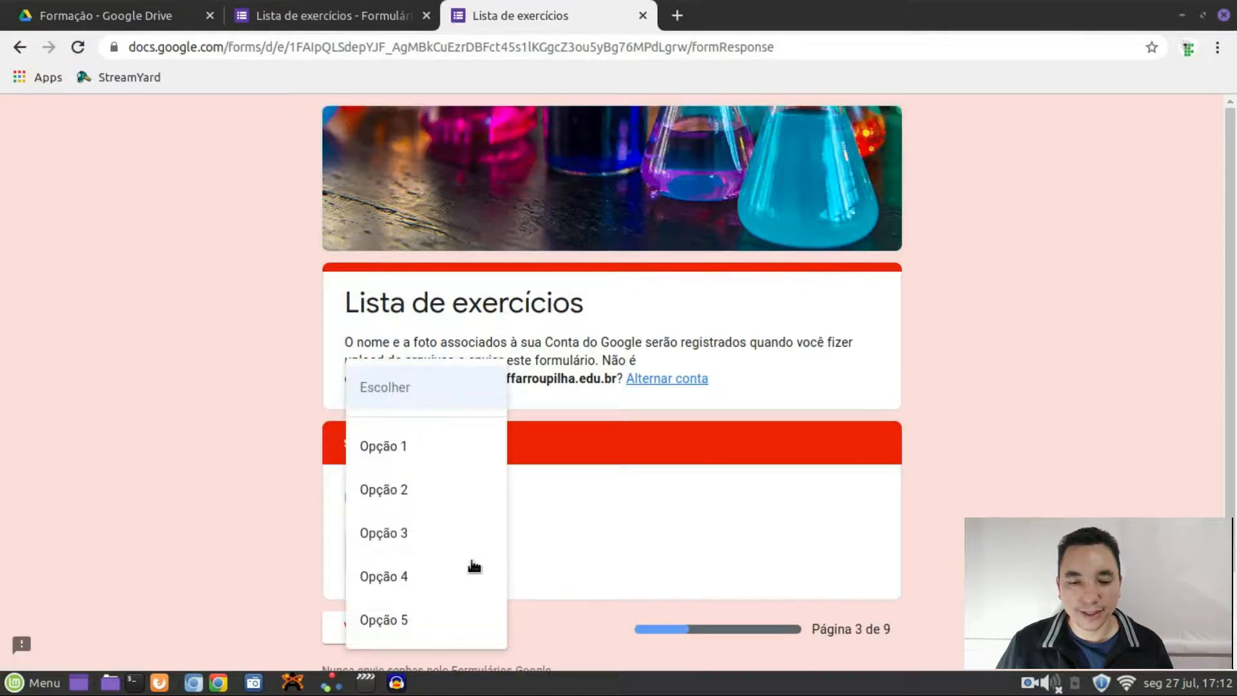
click(274, 501)
click(359, 628)
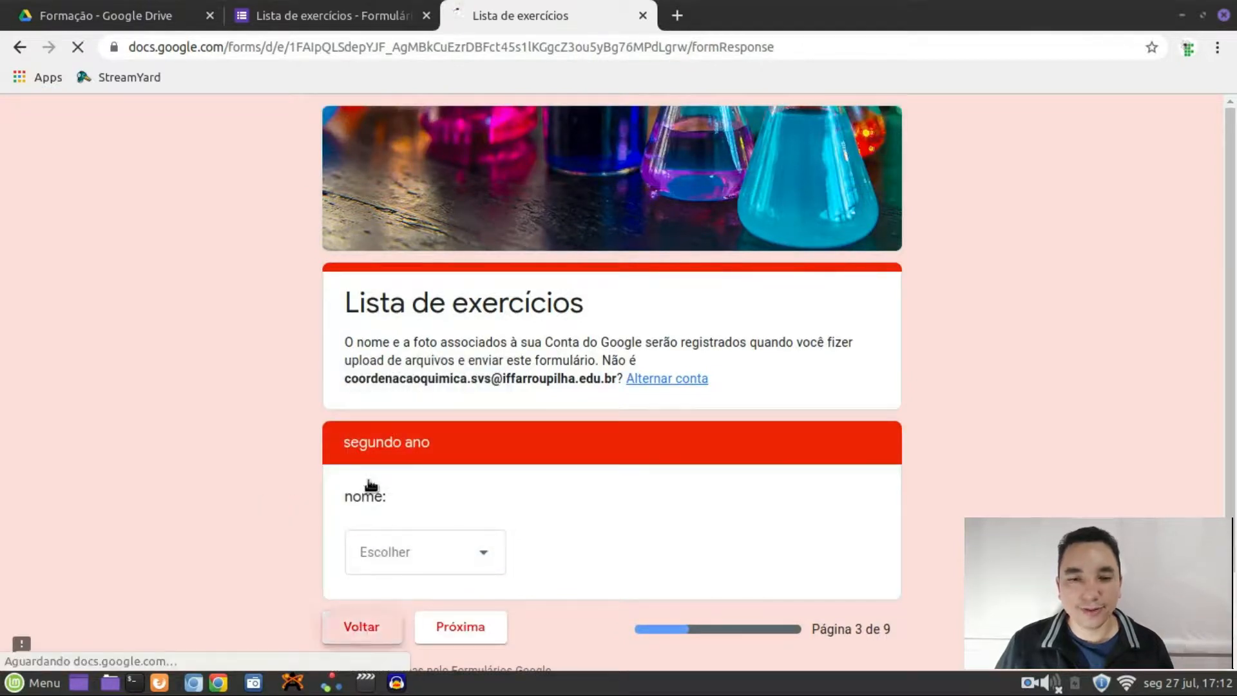
click(347, 25)
scroll(747, 408, down, 15)
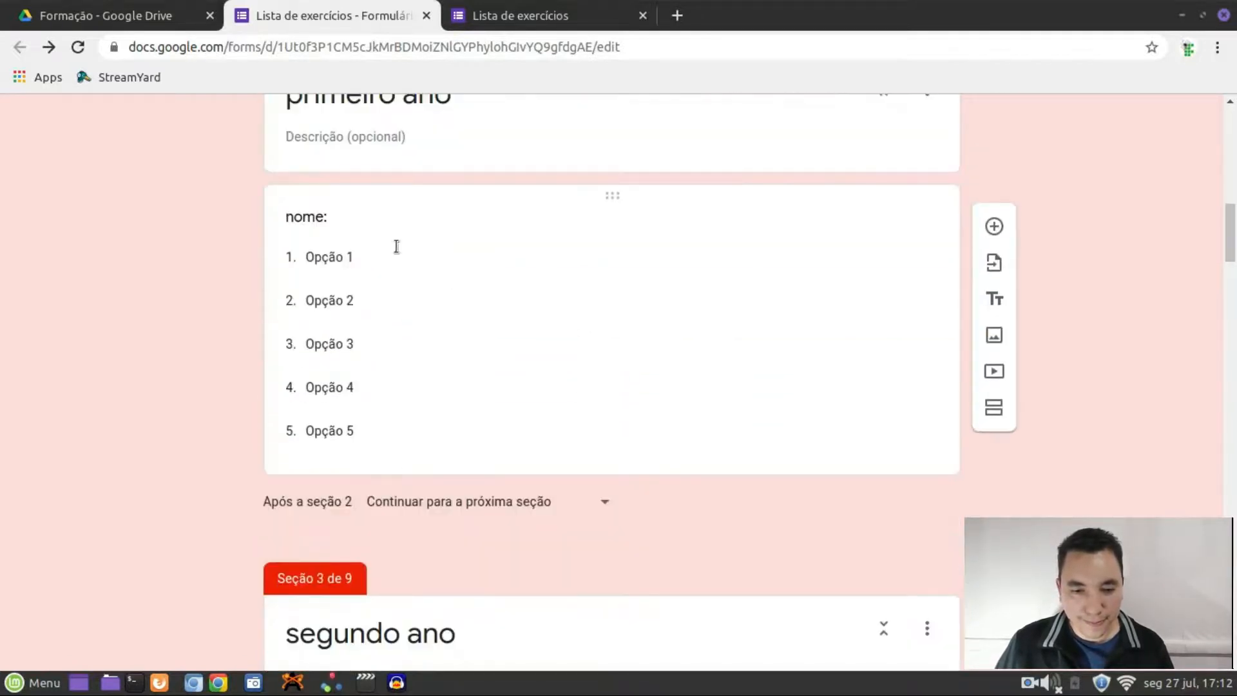
Set the primeiro ano section's first nome: option to 'aluno primeiro ano'
click(364, 263)
text(aluno primeiro ano)
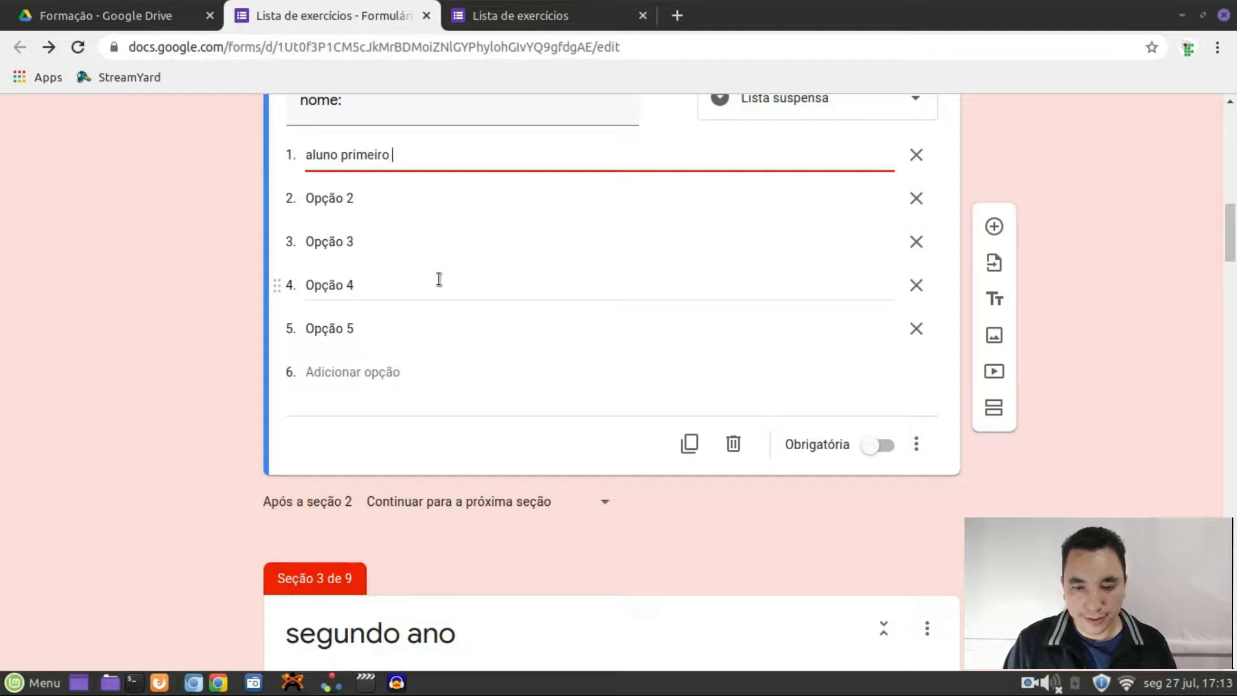
triple_click(409, 160)
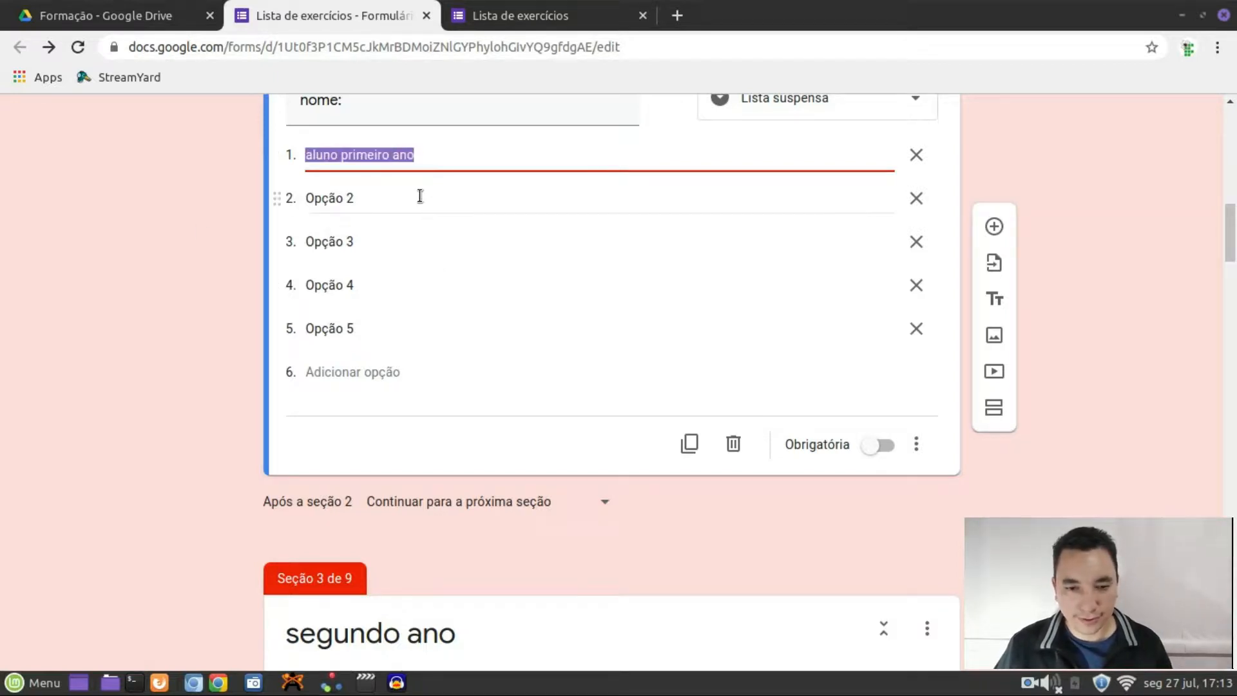
Set the segundo ano section's first nome: option to 'aluno segundo ano'
click(513, 225)
scroll(522, 441, down, 6)
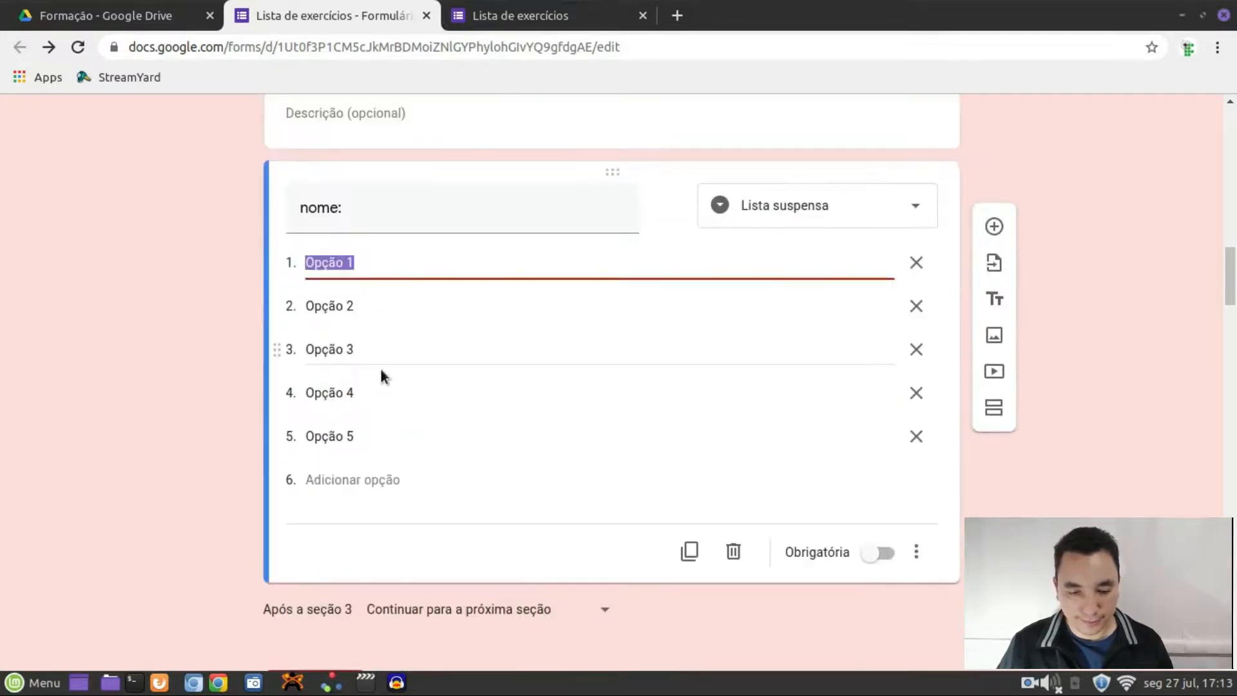
text(aluno segundo ano)
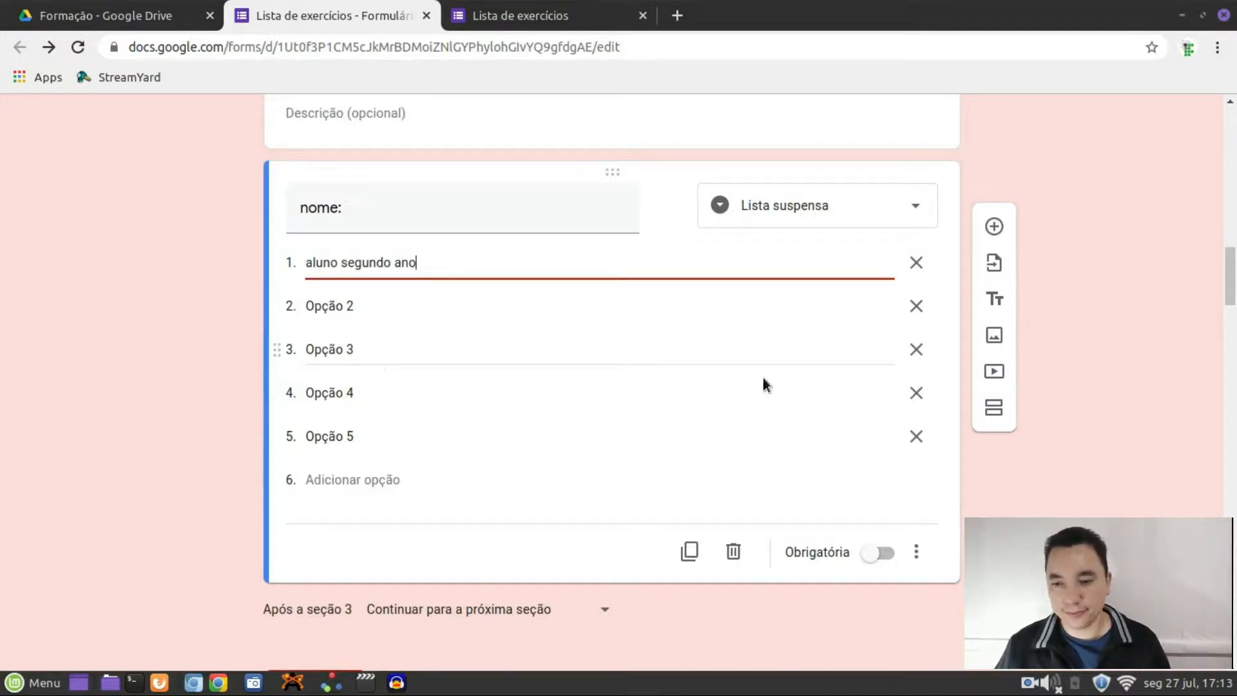
click(1160, 226)
click(551, 9)
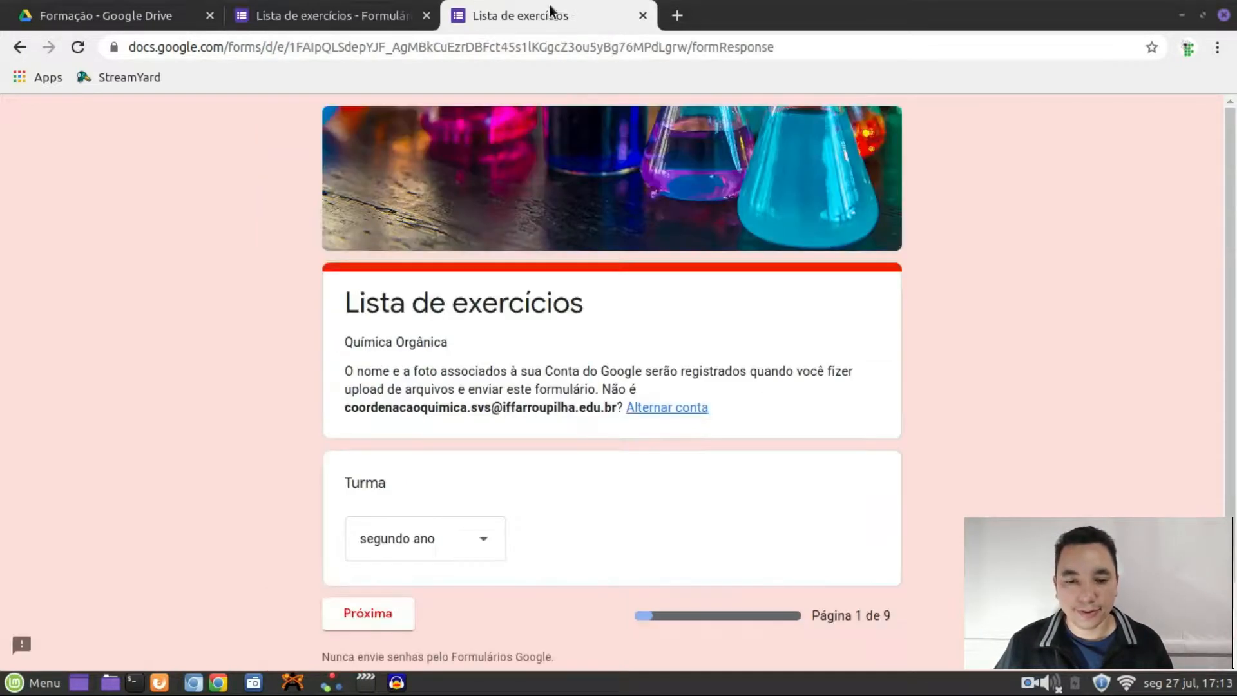
Open a fresh preview and verify Turma primeiro ano leads to its student name list
click(642, 15)
scroll(1057, 229, up, 15)
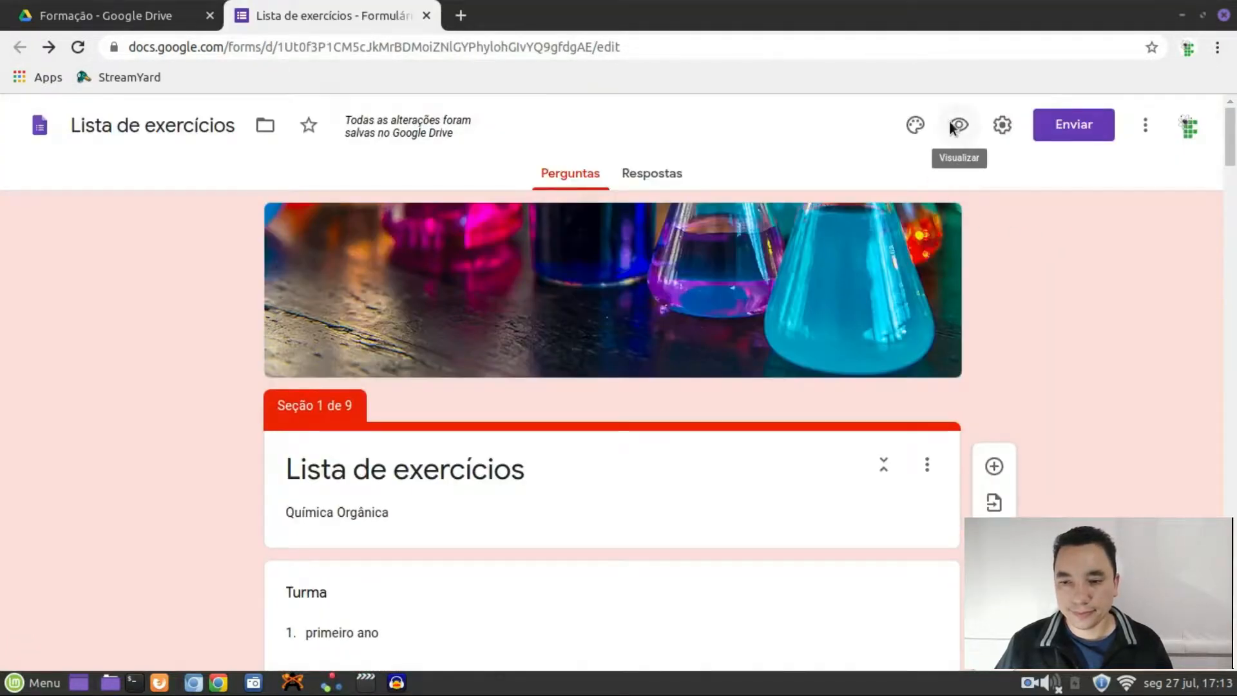
click(951, 126)
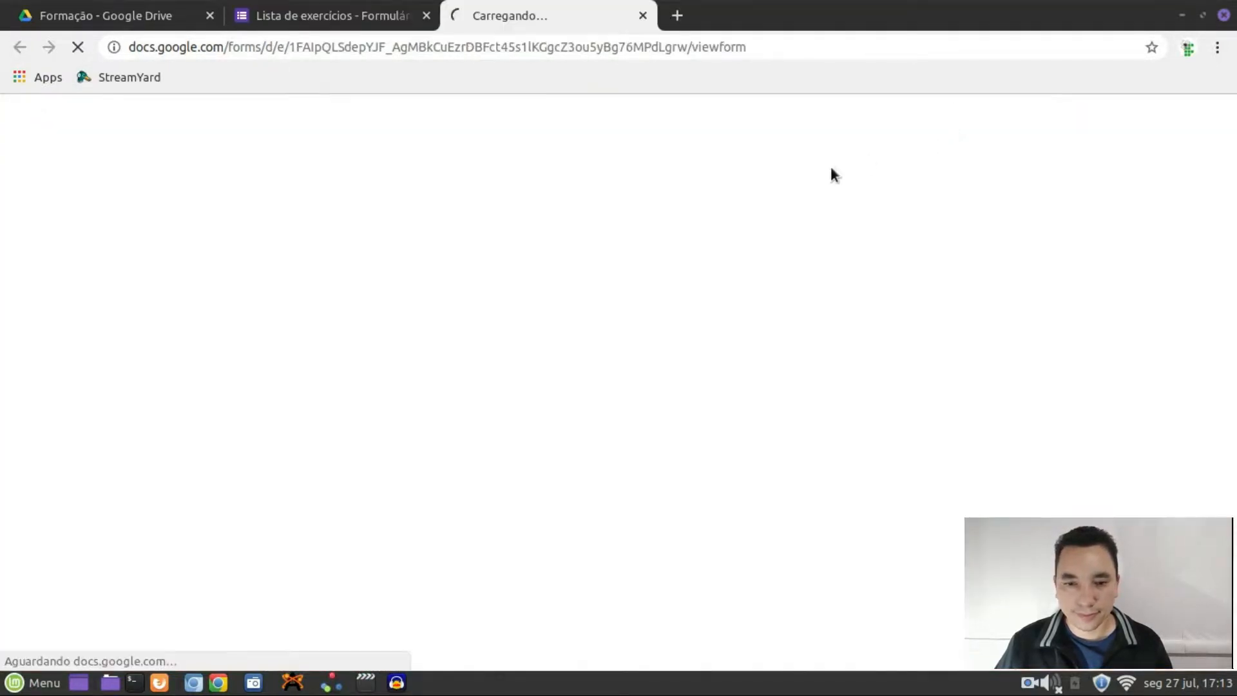
scroll(342, 373, down, 2)
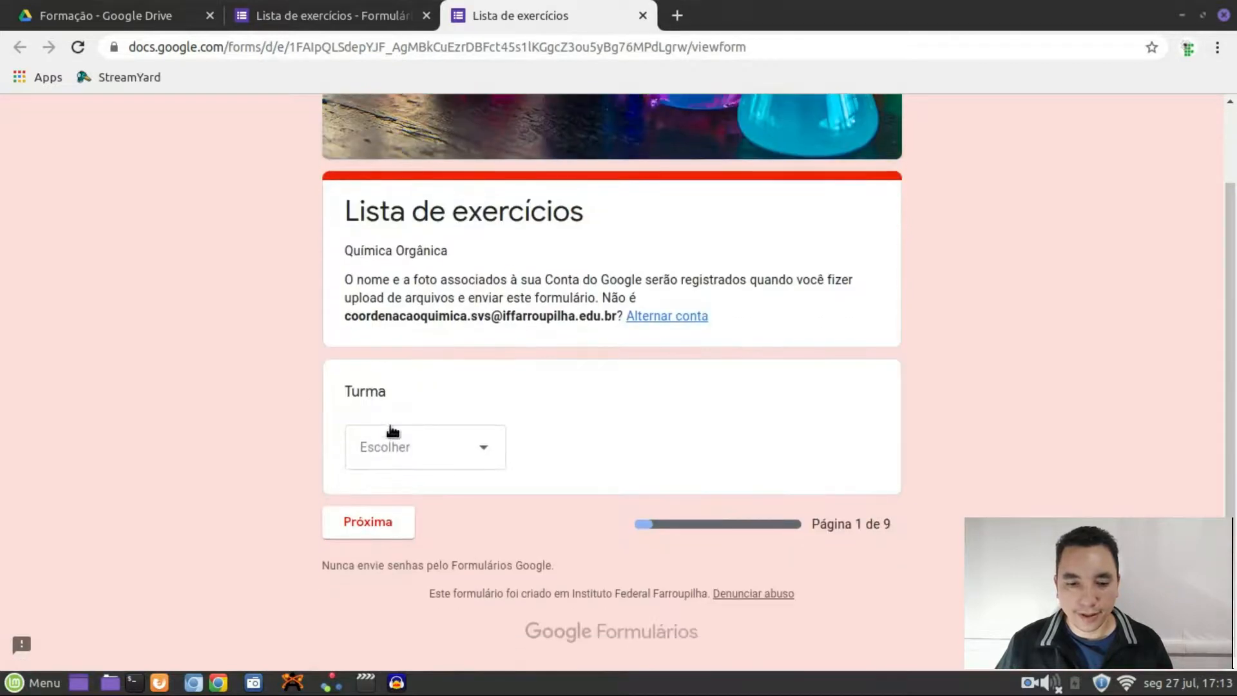
click(474, 459)
click(420, 505)
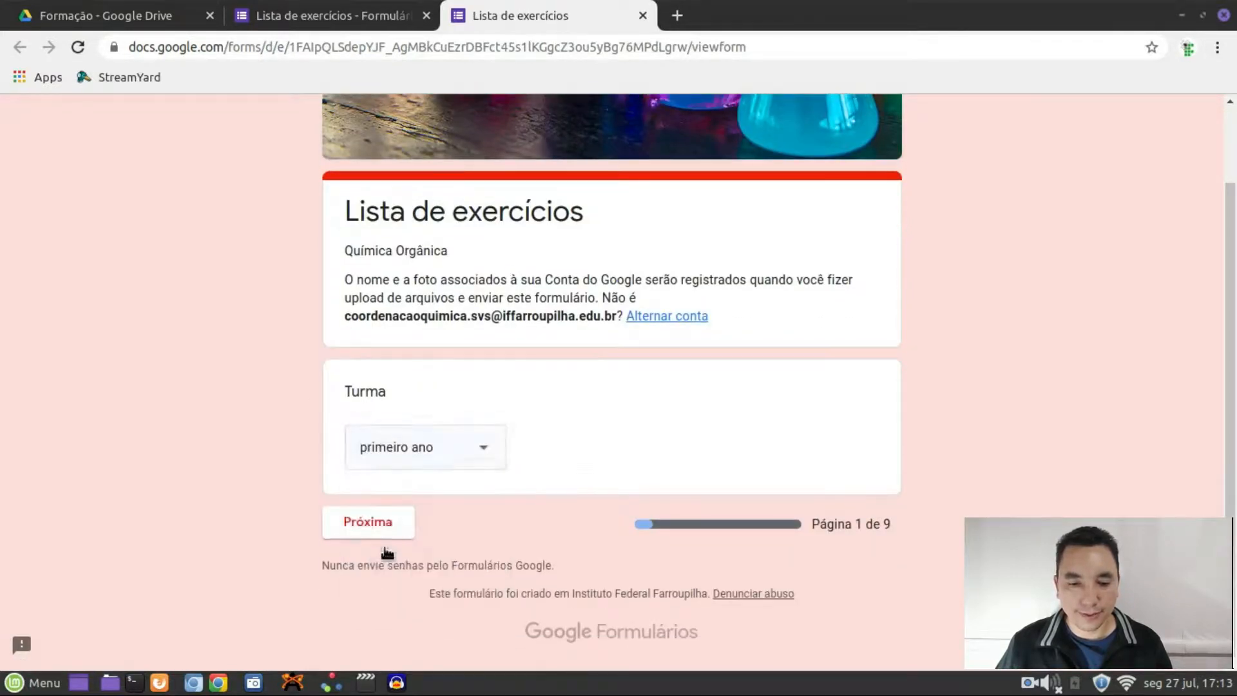
click(383, 533)
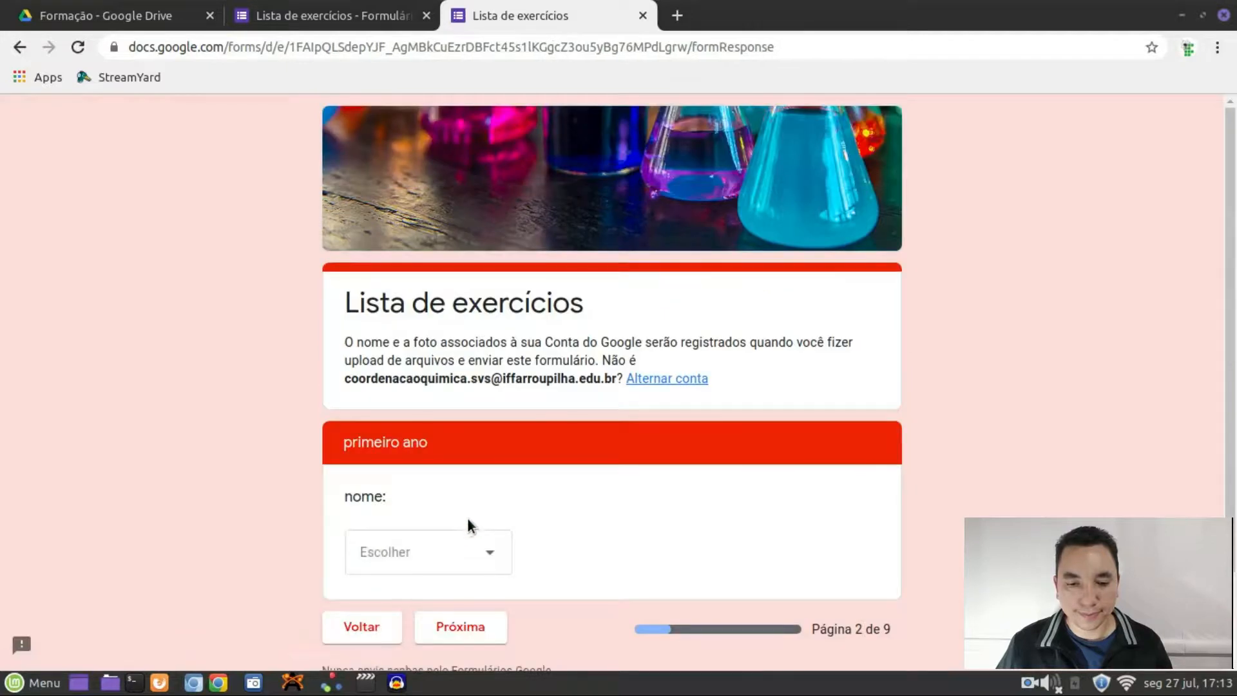
click(491, 457)
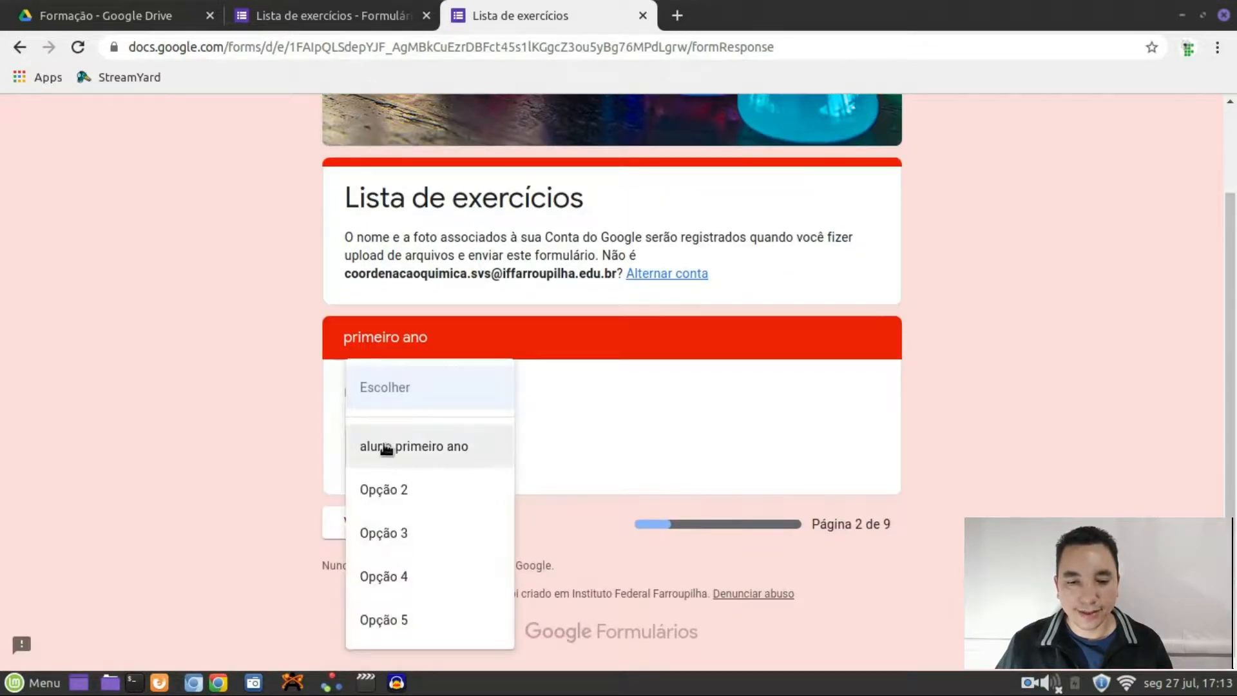
click(293, 425)
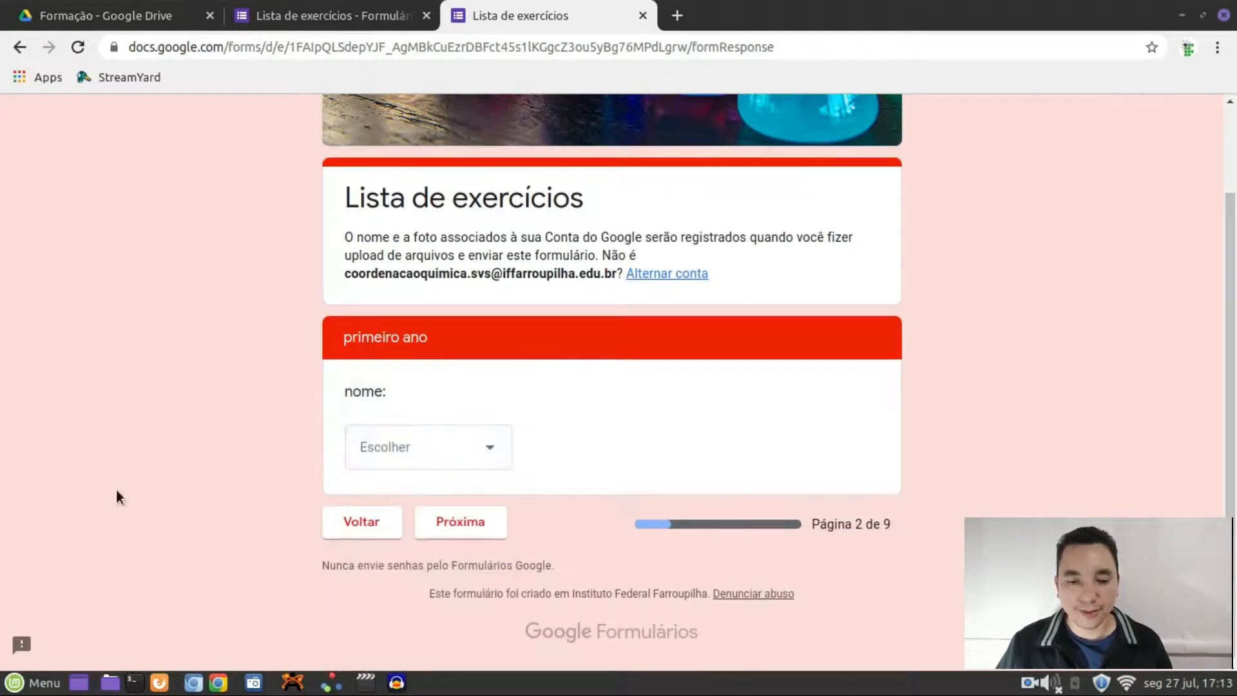
click(361, 522)
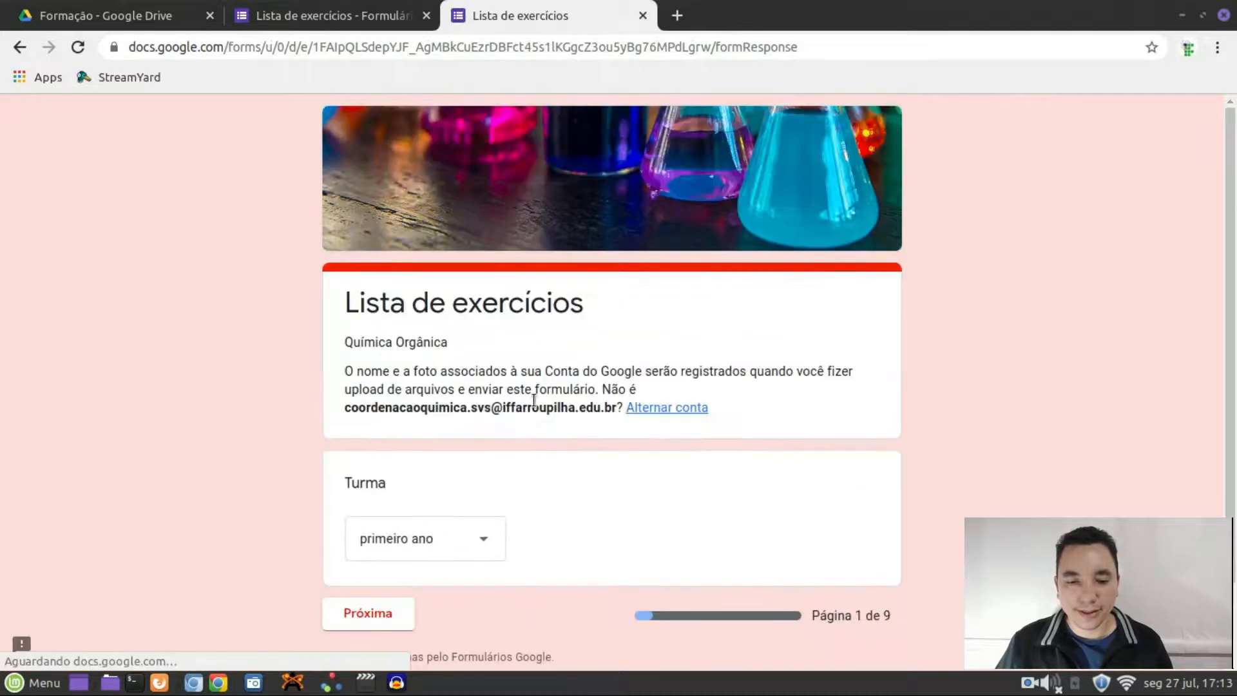
Choose Turma segundo ano and pick 'aluno segundo ano' from its name list
scroll(483, 450, down, 1)
click(483, 451)
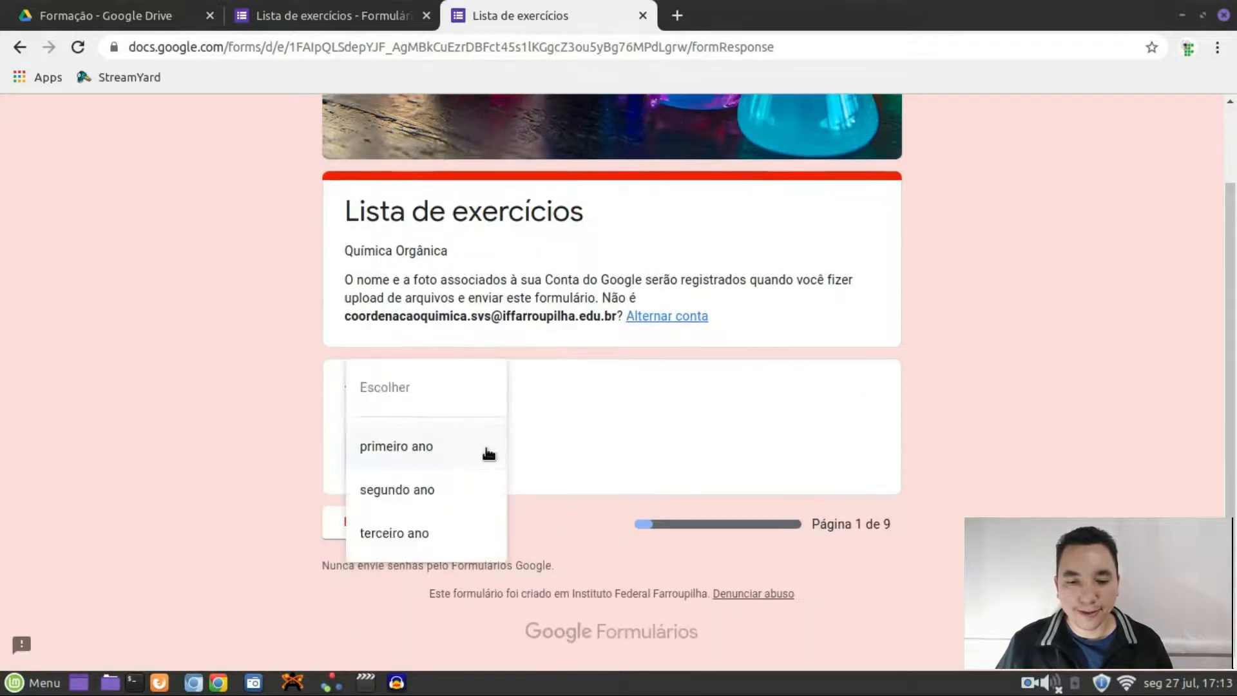
click(460, 498)
click(391, 533)
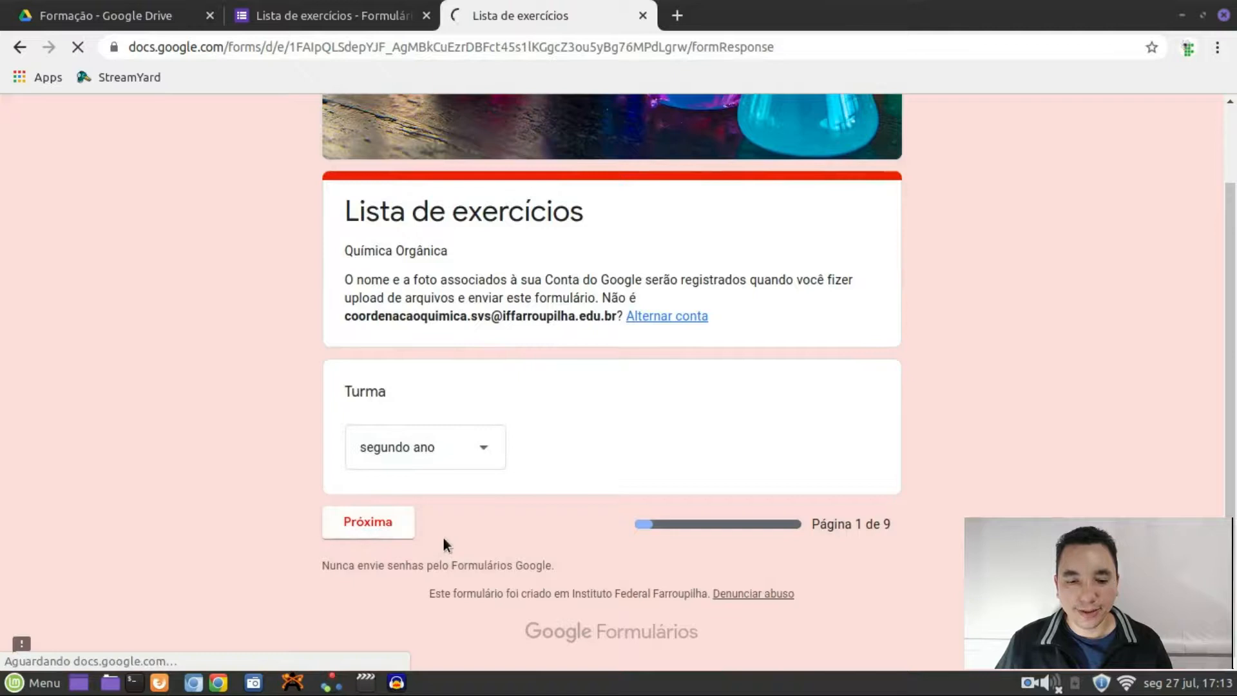
click(493, 451)
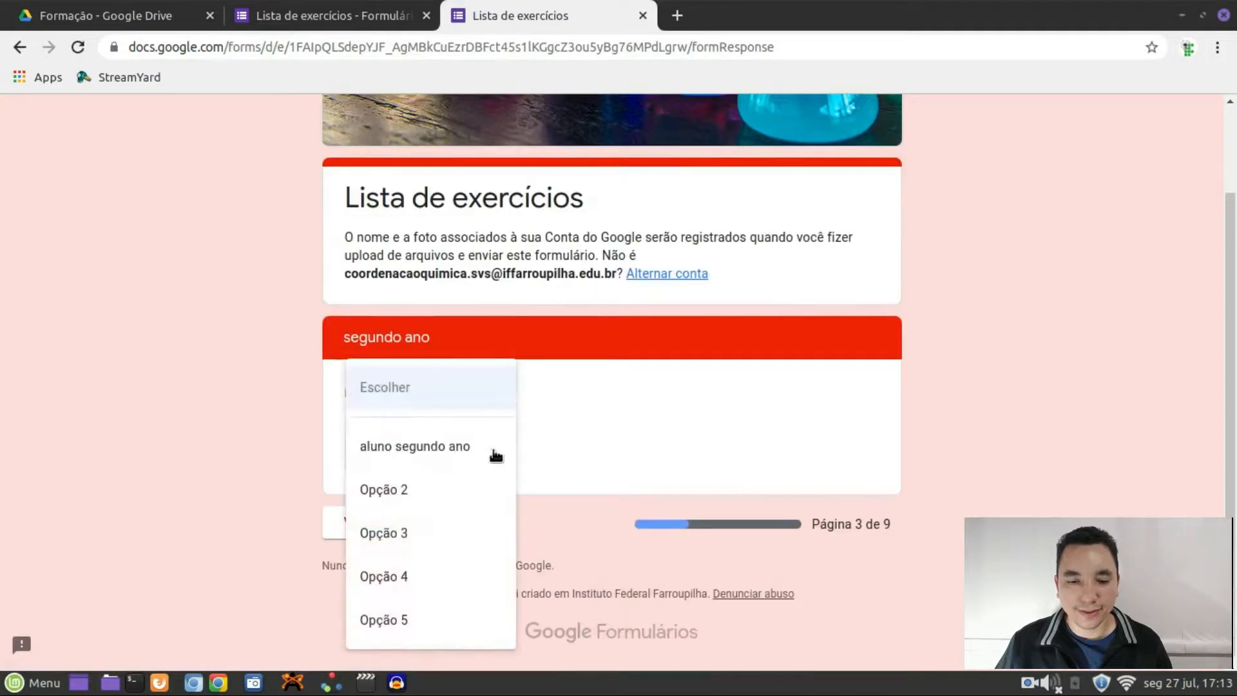
click(407, 446)
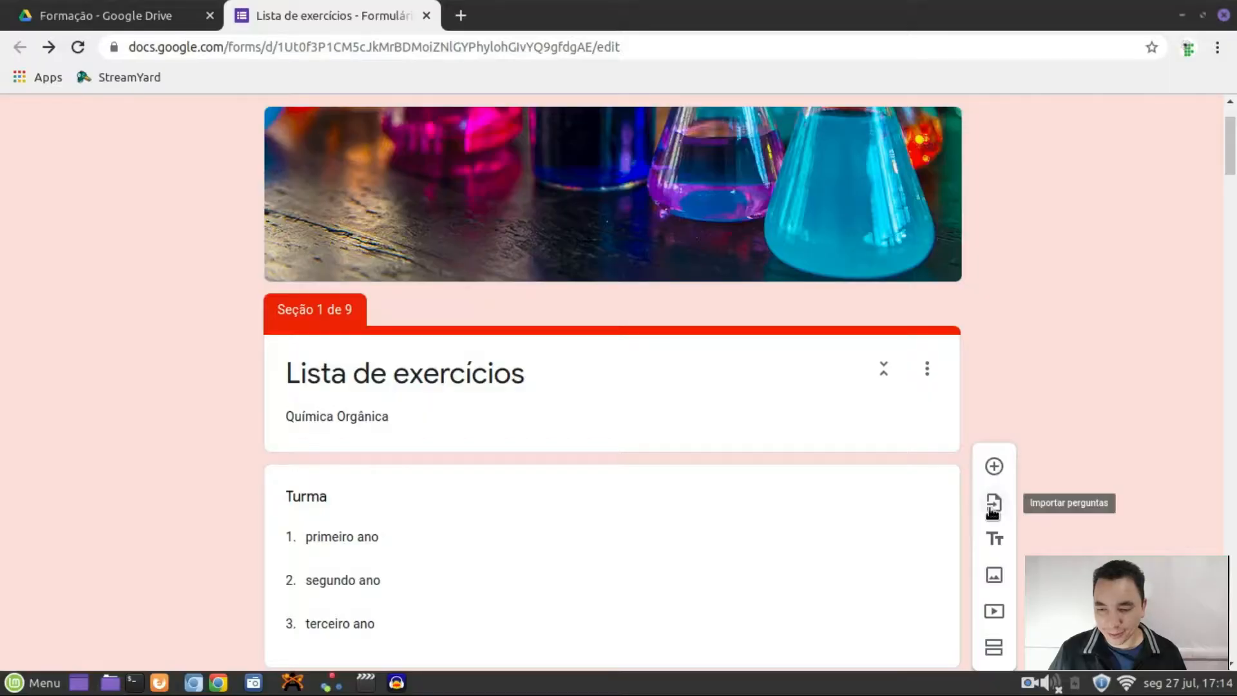
Choose the 'Sistema de nomes' form as the source for importing questions
click(990, 505)
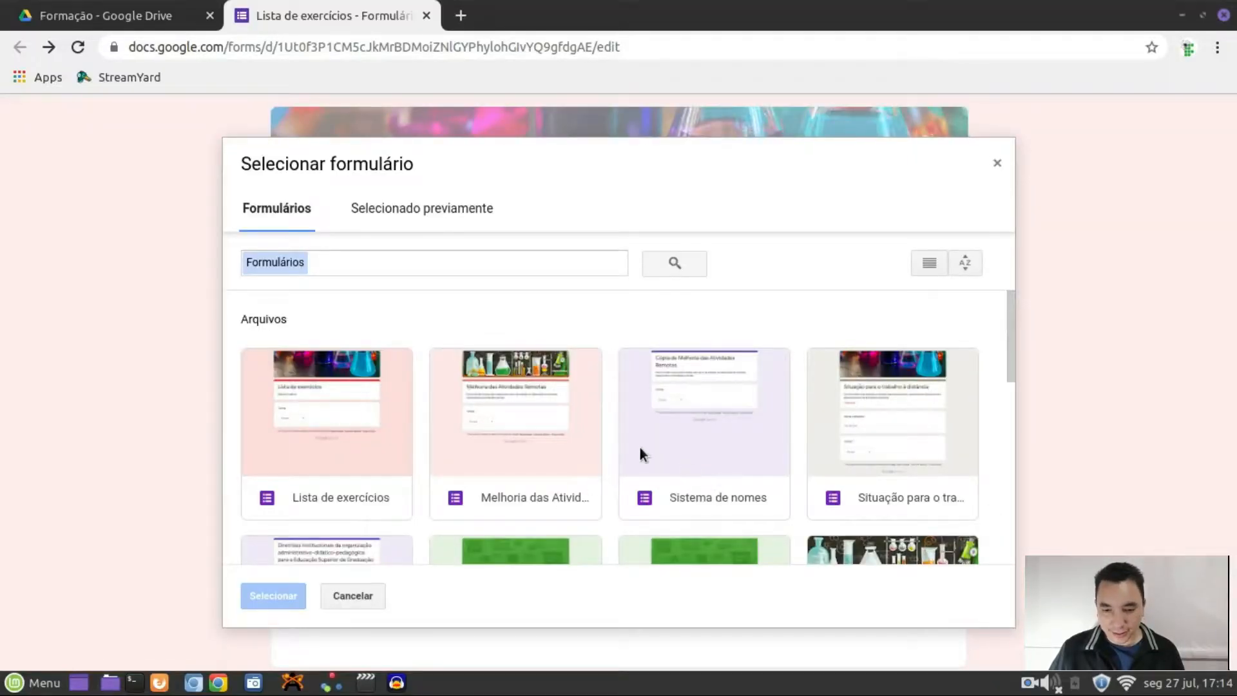
scroll(640, 447, down, 3)
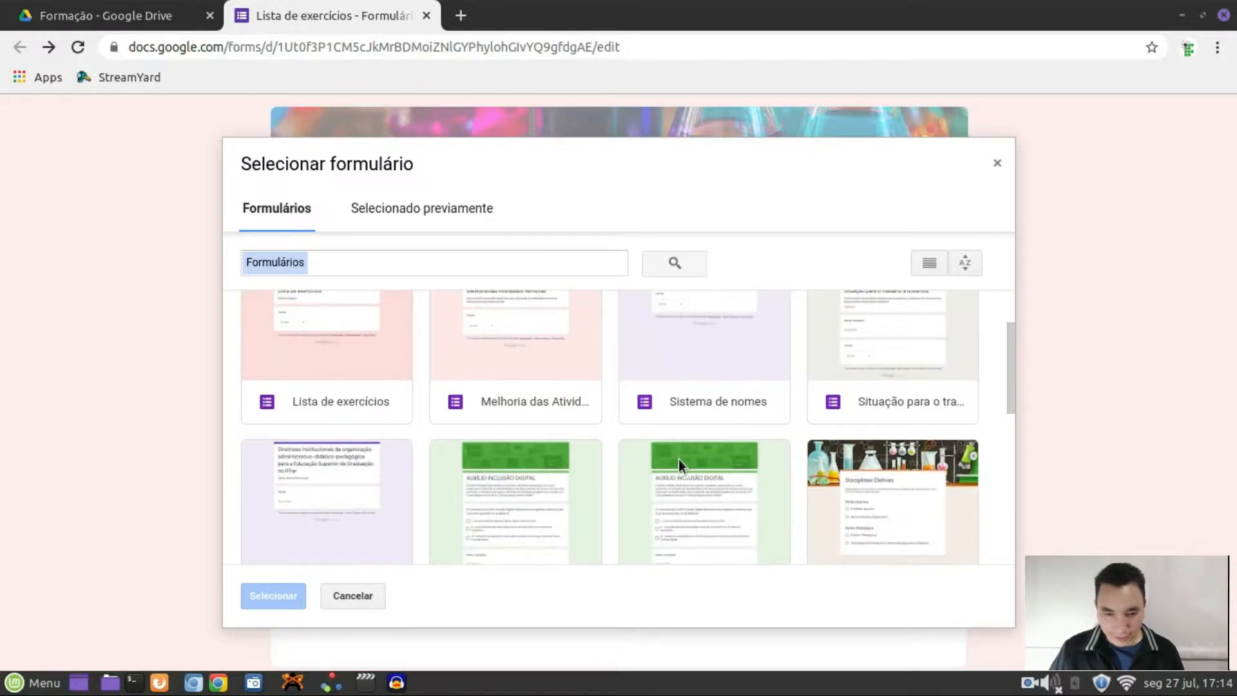
scroll(678, 458, down, 2)
scroll(899, 382, up, 4)
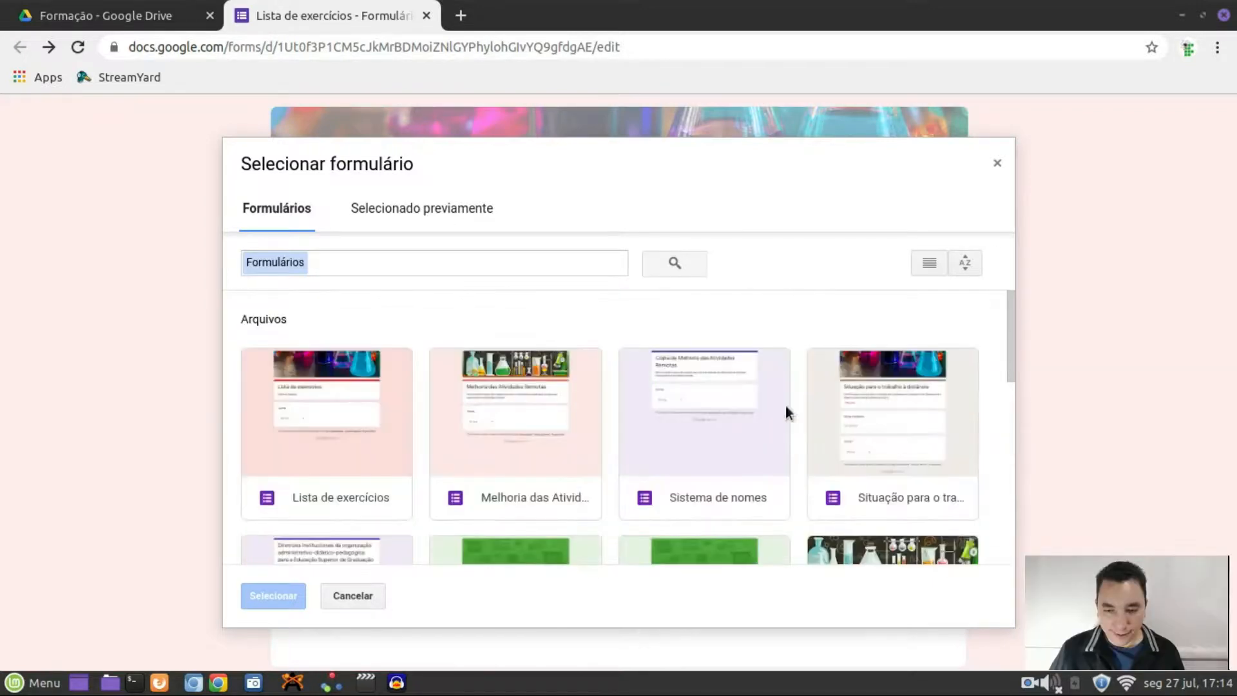
click(732, 401)
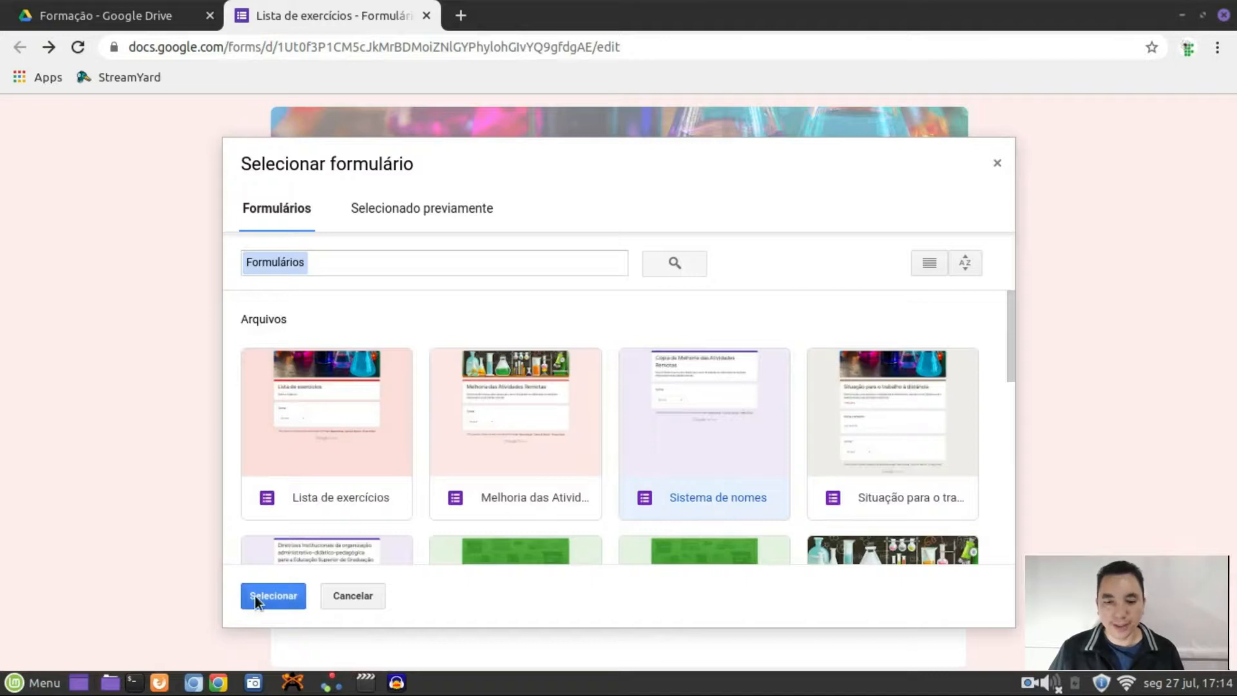
click(254, 595)
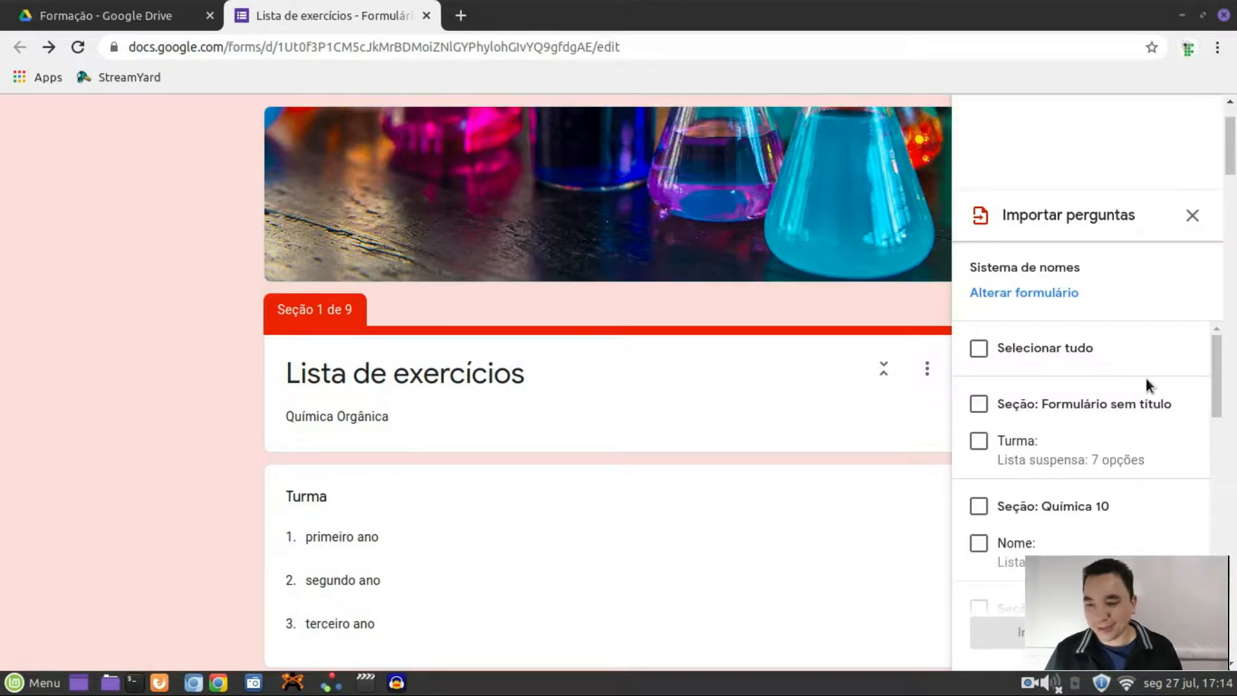
Tick the Turma section plus Química 9, 7, 5 and 4 sections with their Nome questions, and import them
scroll(1142, 342, down, 10)
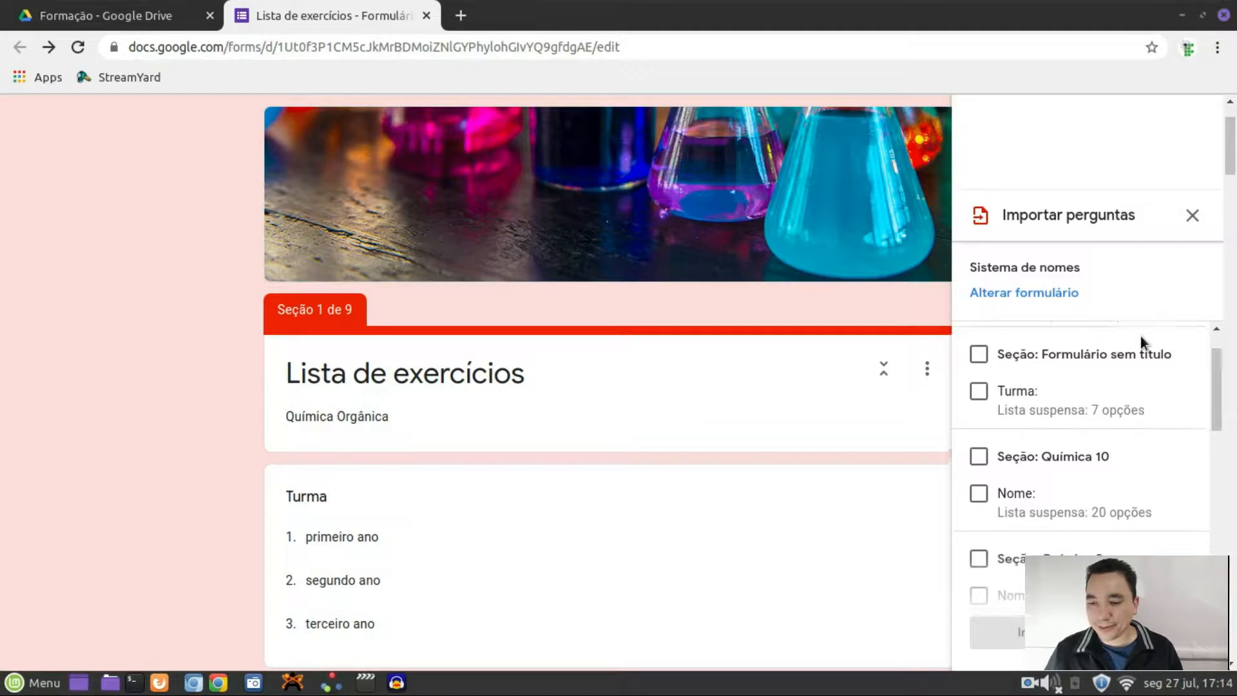
scroll(1141, 342, up, 12)
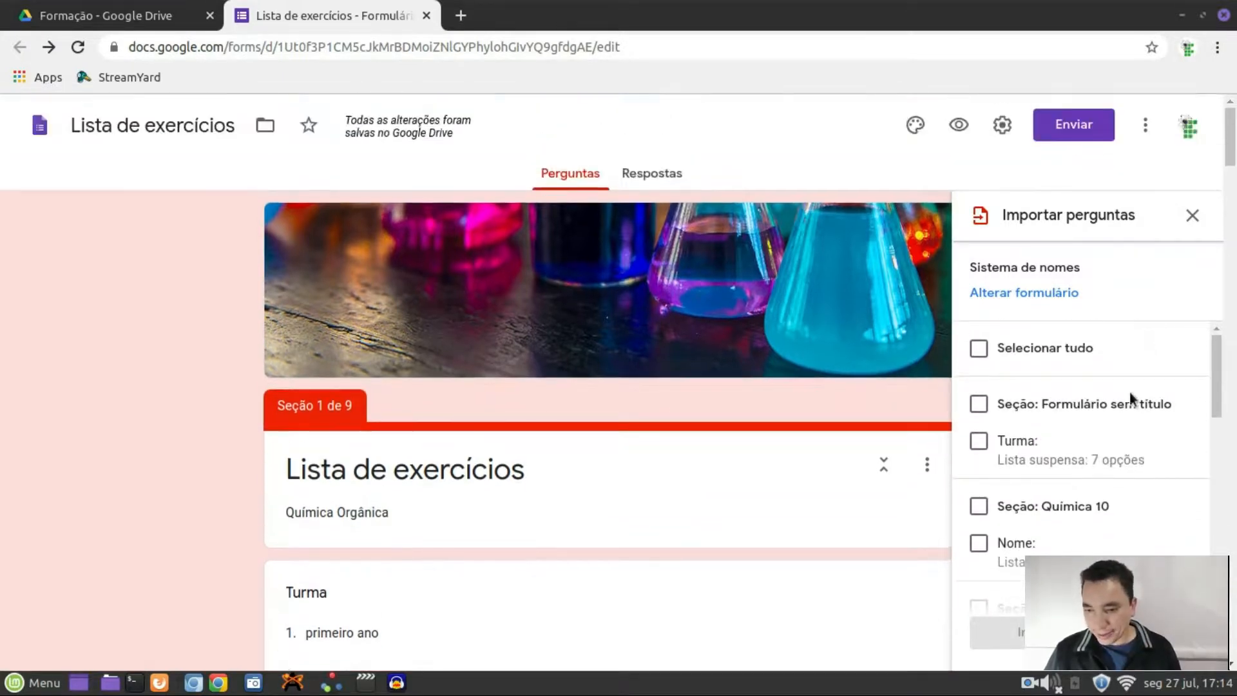
click(978, 406)
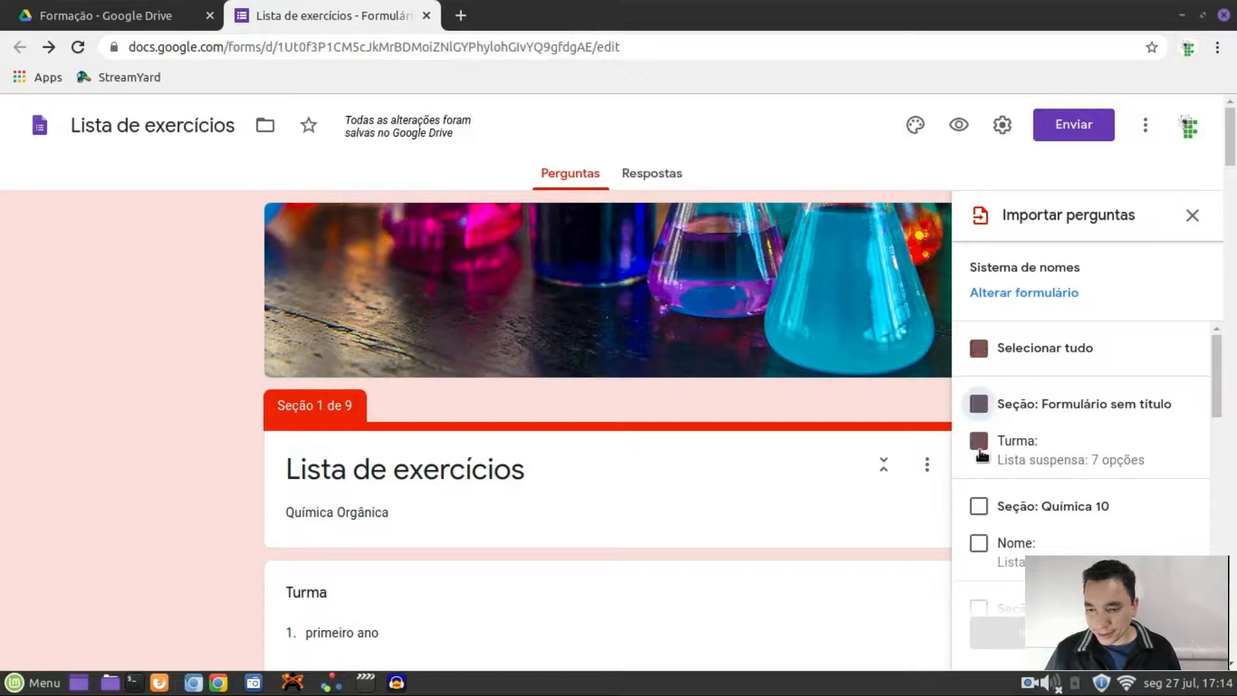
scroll(1083, 446, down, 1)
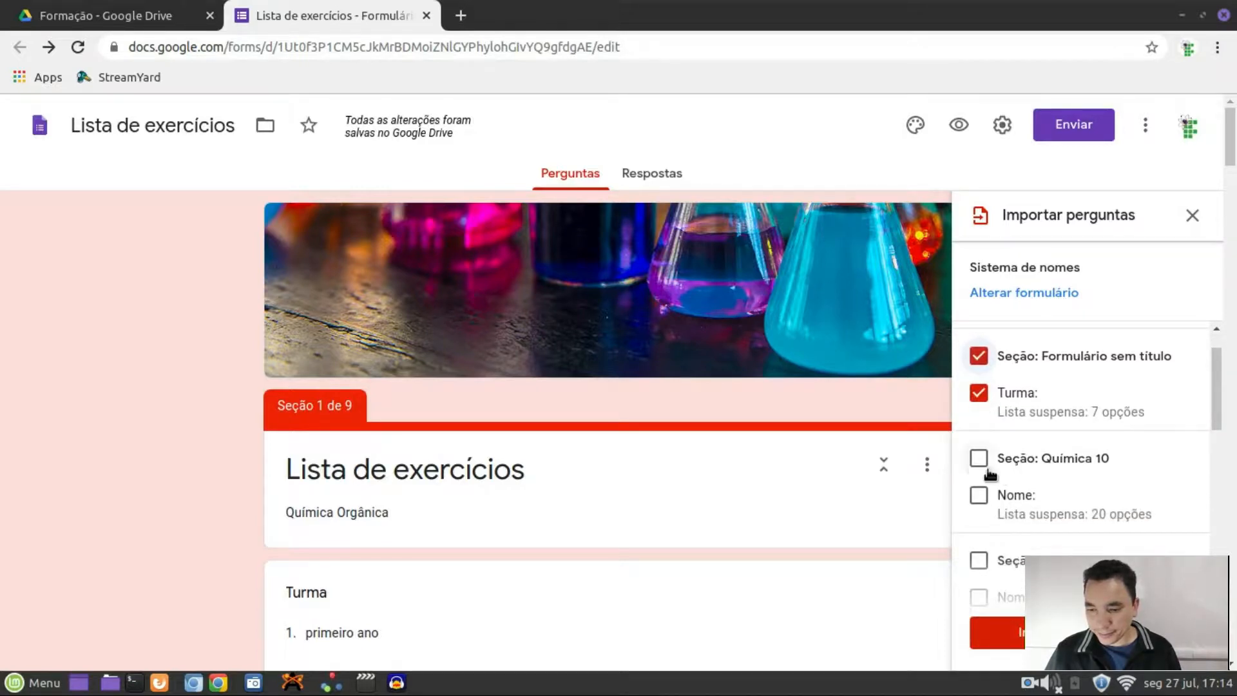
scroll(1115, 484, down, 2)
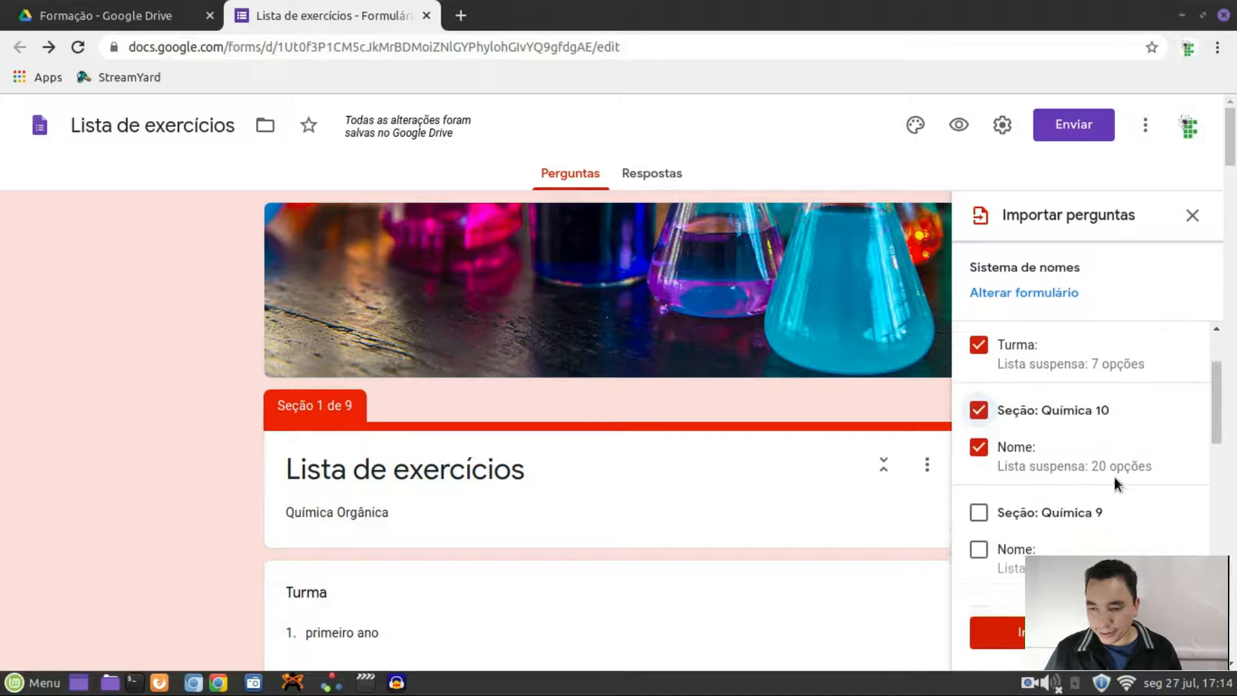
click(1045, 466)
scroll(1072, 470, down, 4)
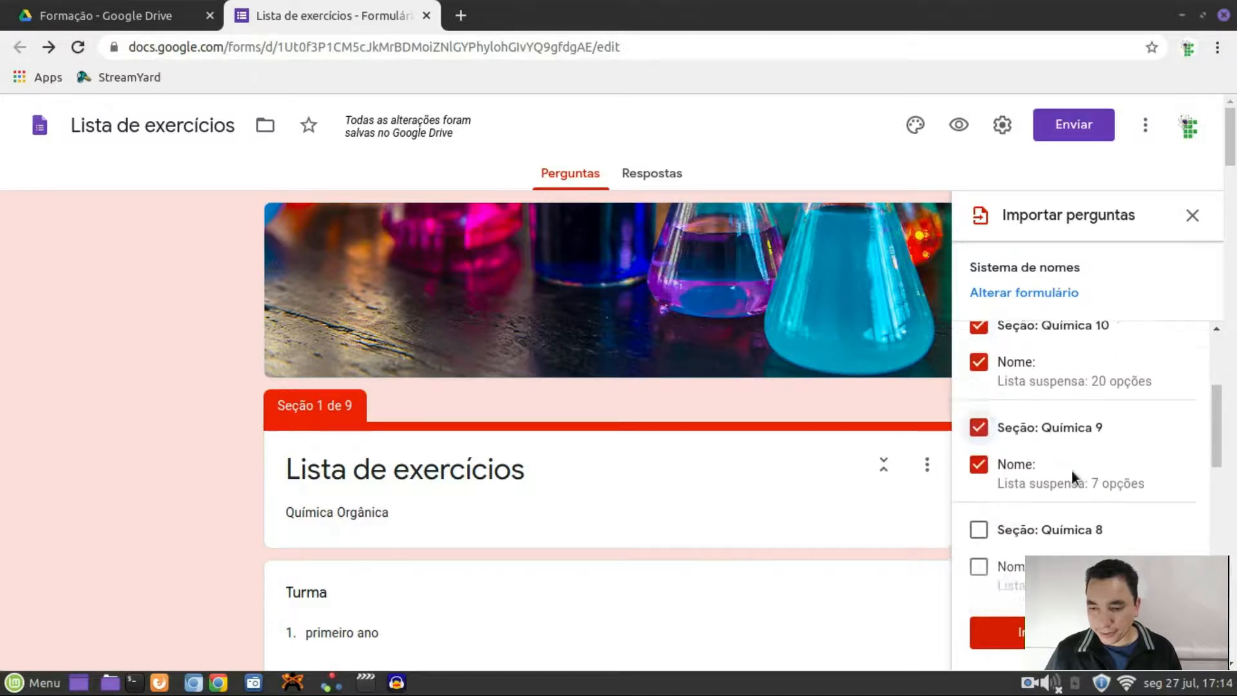
click(982, 480)
scroll(999, 444, down, 4)
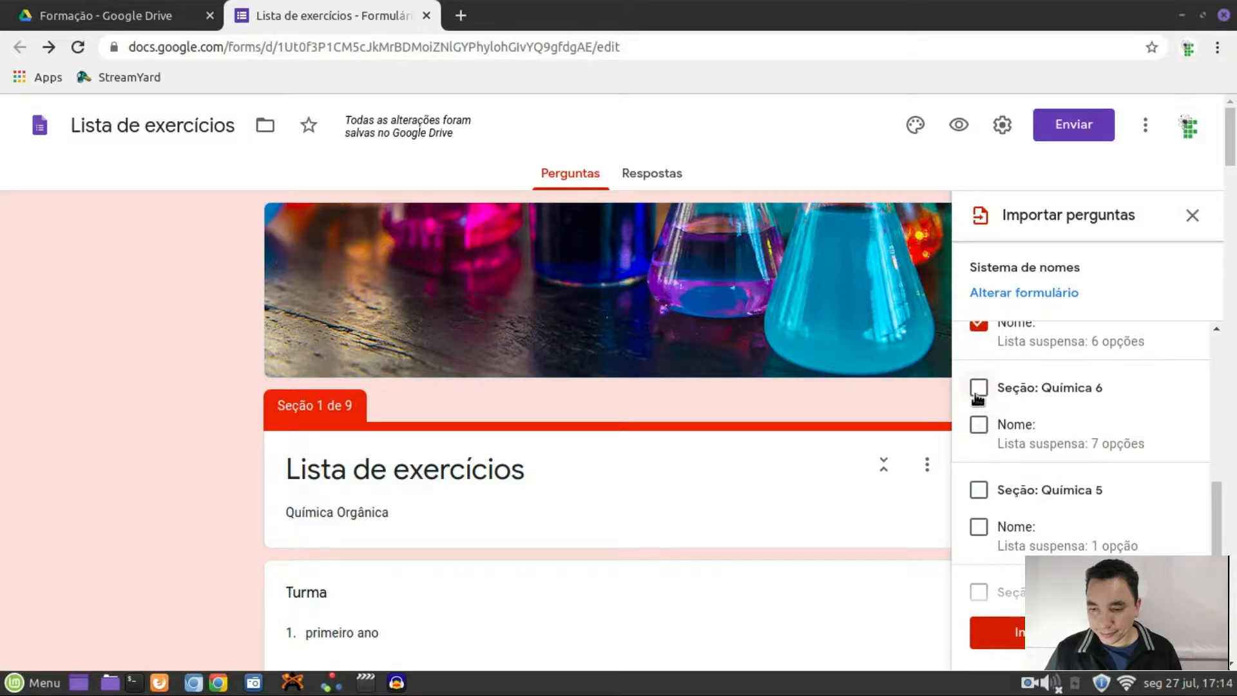
click(1008, 487)
scroll(1002, 464, down, 3)
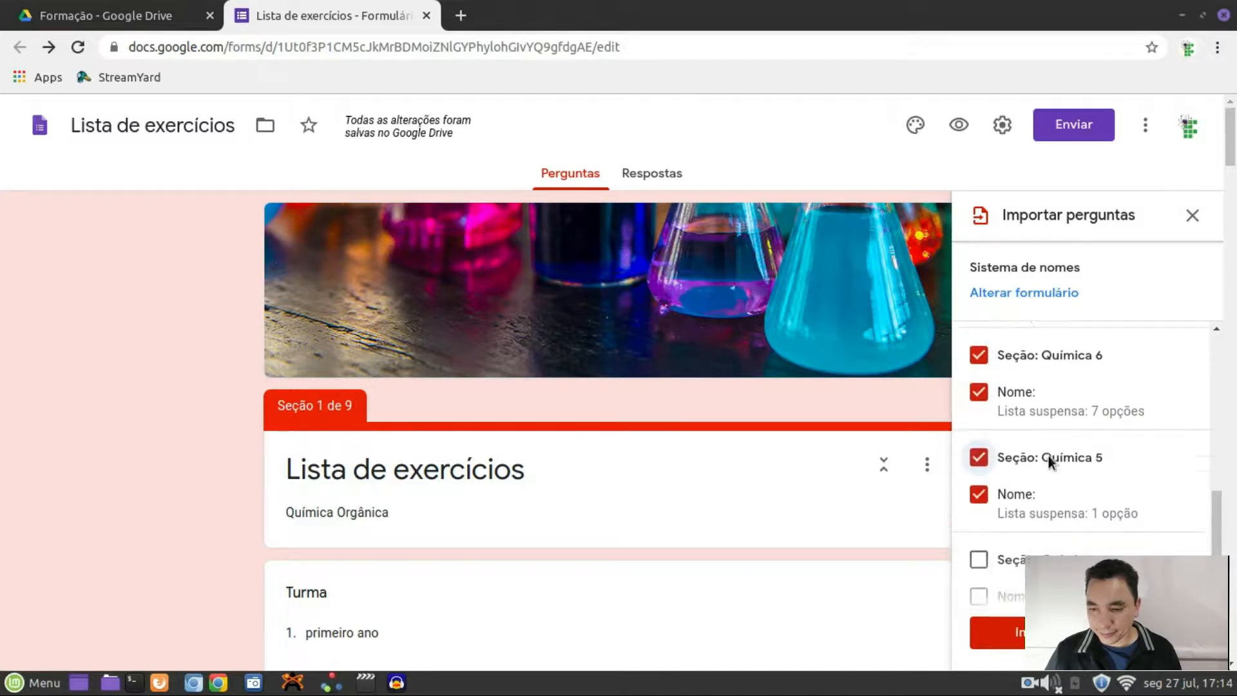
click(979, 454)
scroll(1071, 463, down, 3)
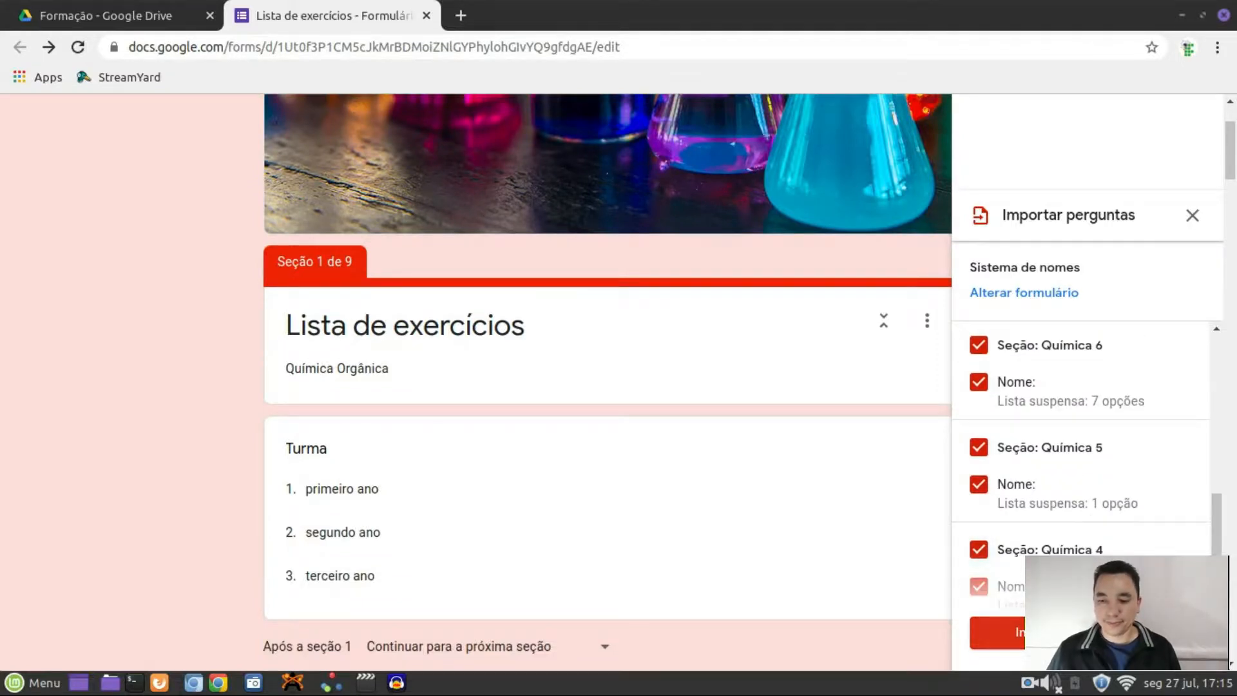
click(1005, 632)
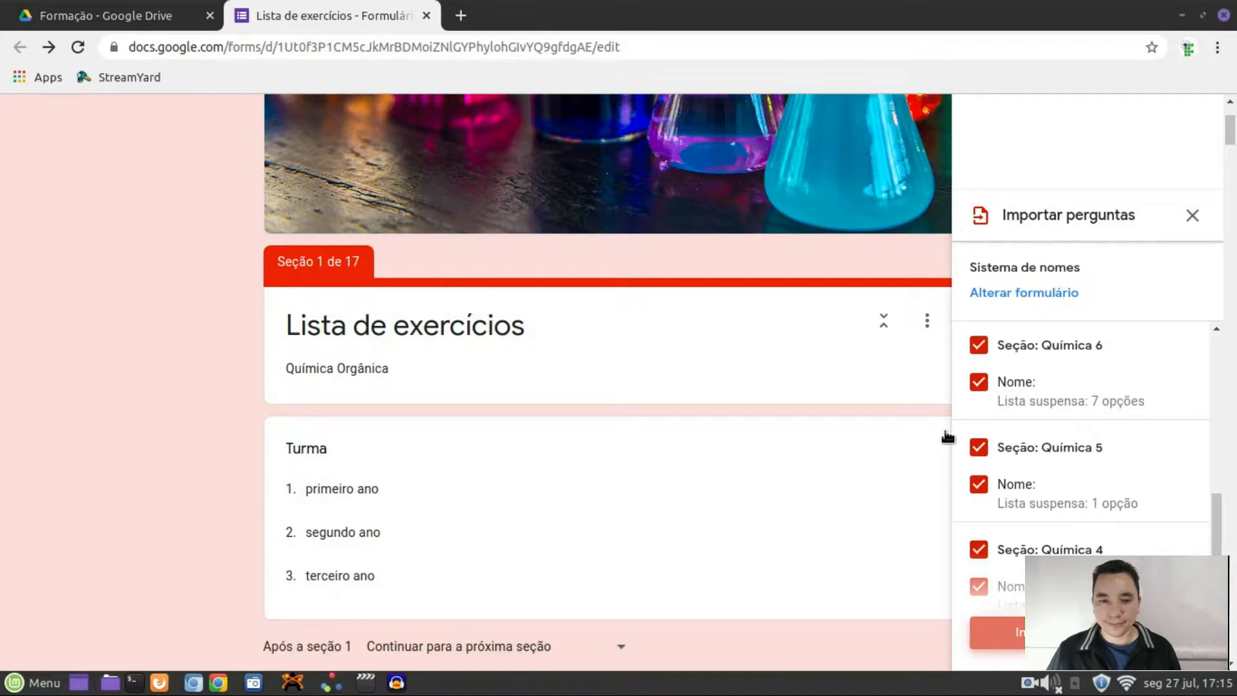
Delete the old Turma question and the primeiro ano 'nome:' question
scroll(871, 399, up, 3)
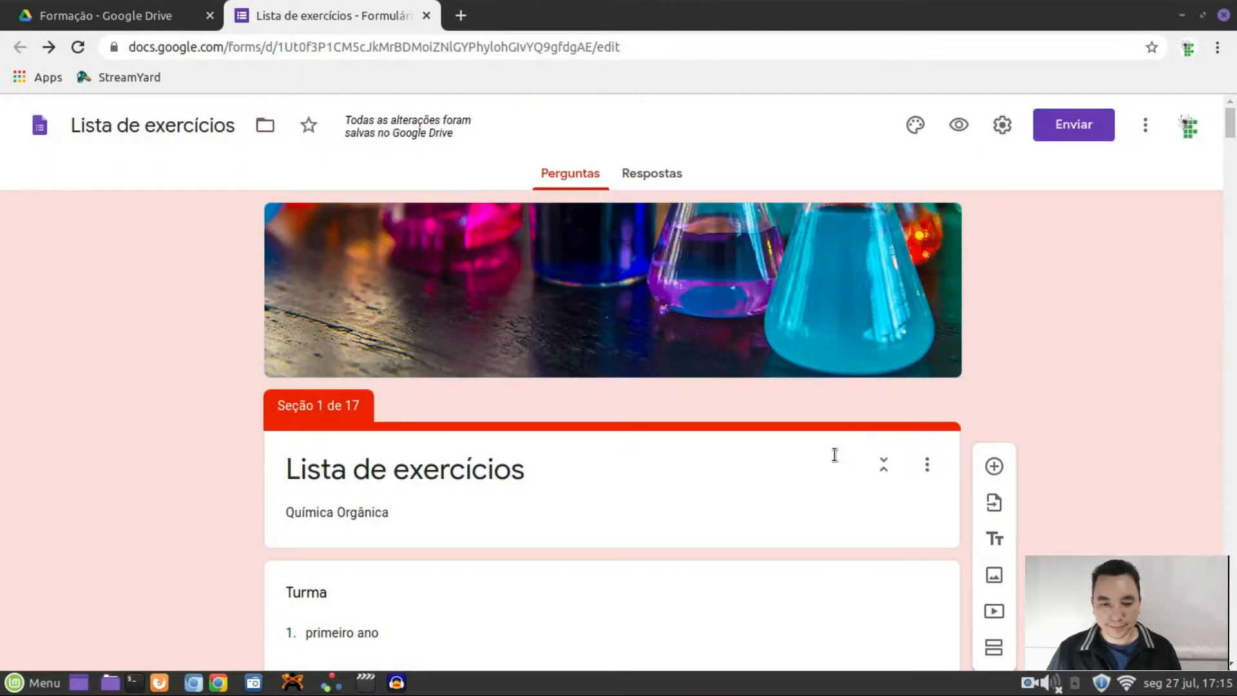
scroll(834, 455, down, 15)
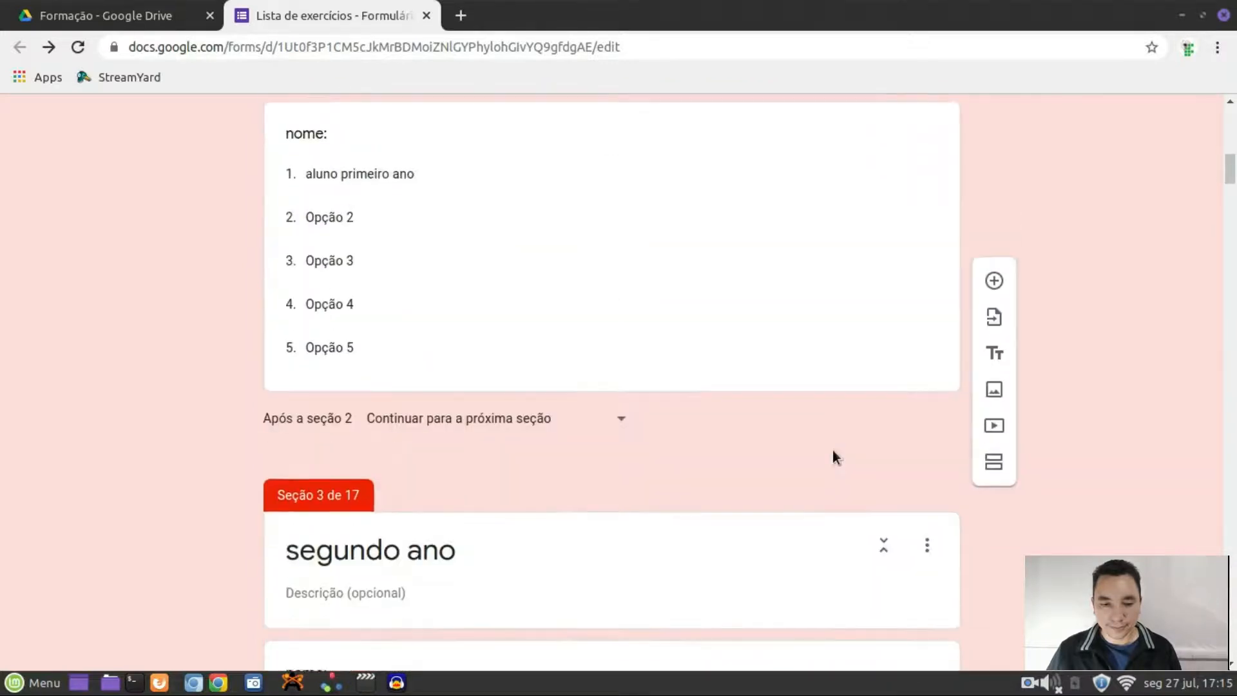
scroll(832, 454, down, 6)
scroll(832, 454, down, 4)
scroll(832, 454, down, 5)
scroll(832, 454, up, 10)
scroll(832, 450, up, 20)
scroll(832, 443, down, 3)
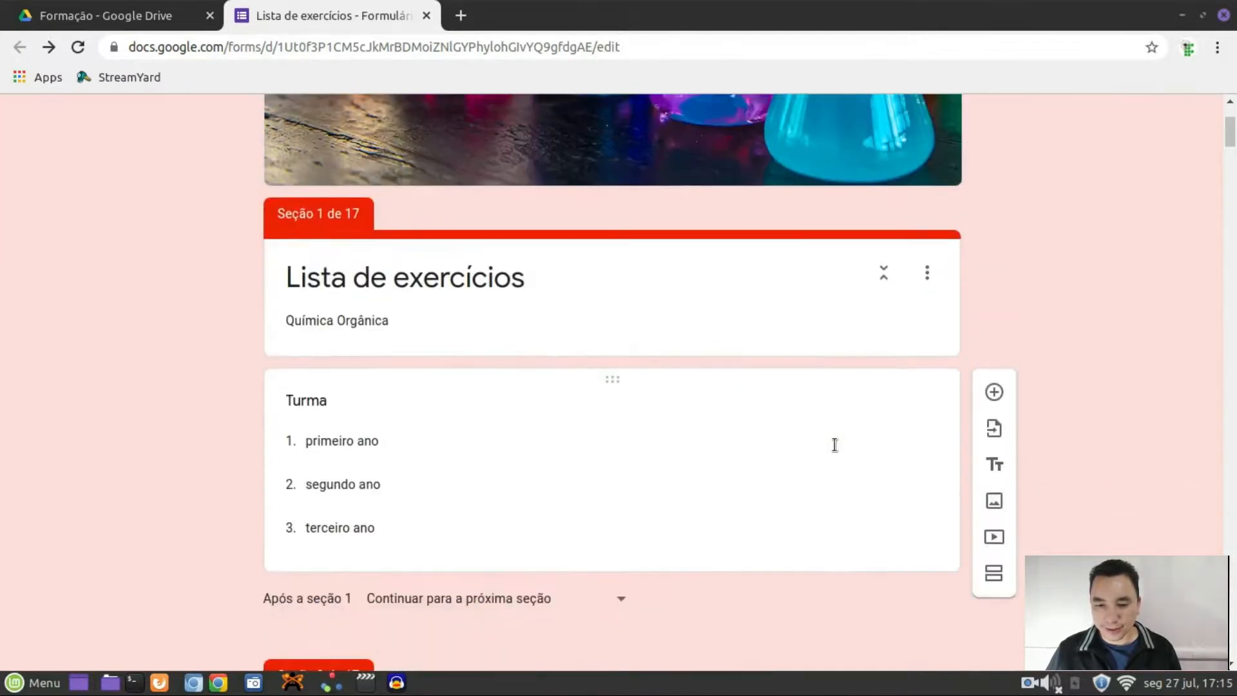
scroll(306, 306, down, 2)
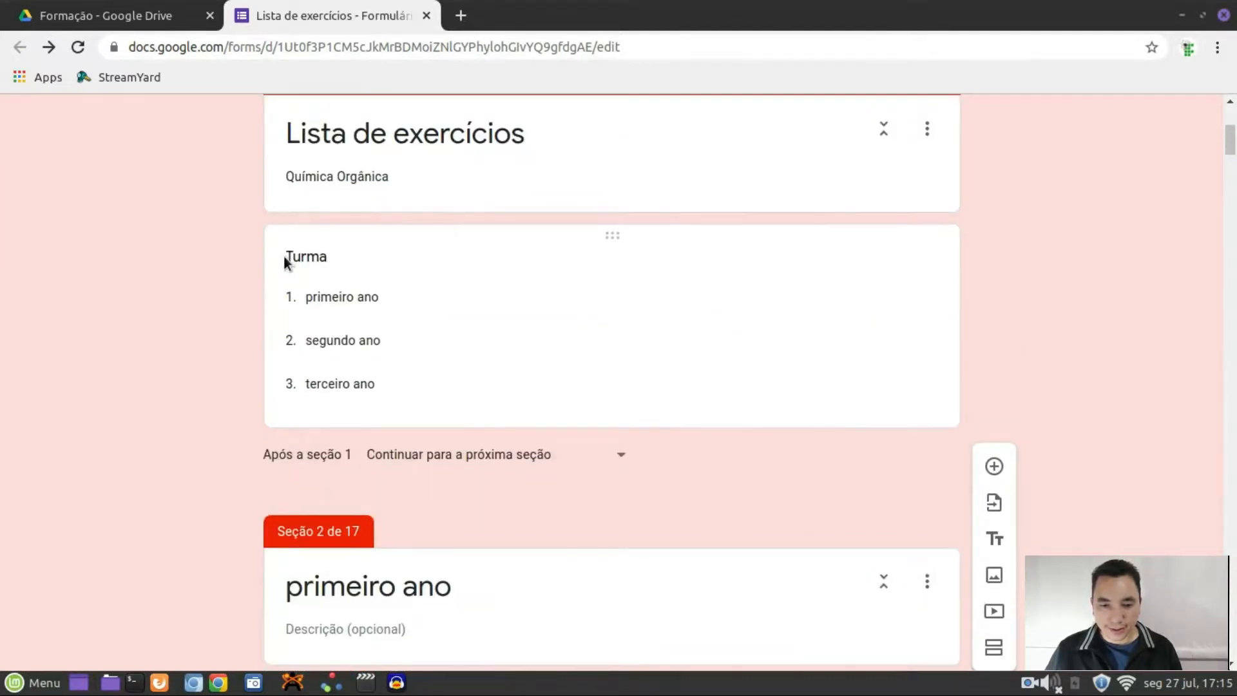
click(283, 255)
click(735, 528)
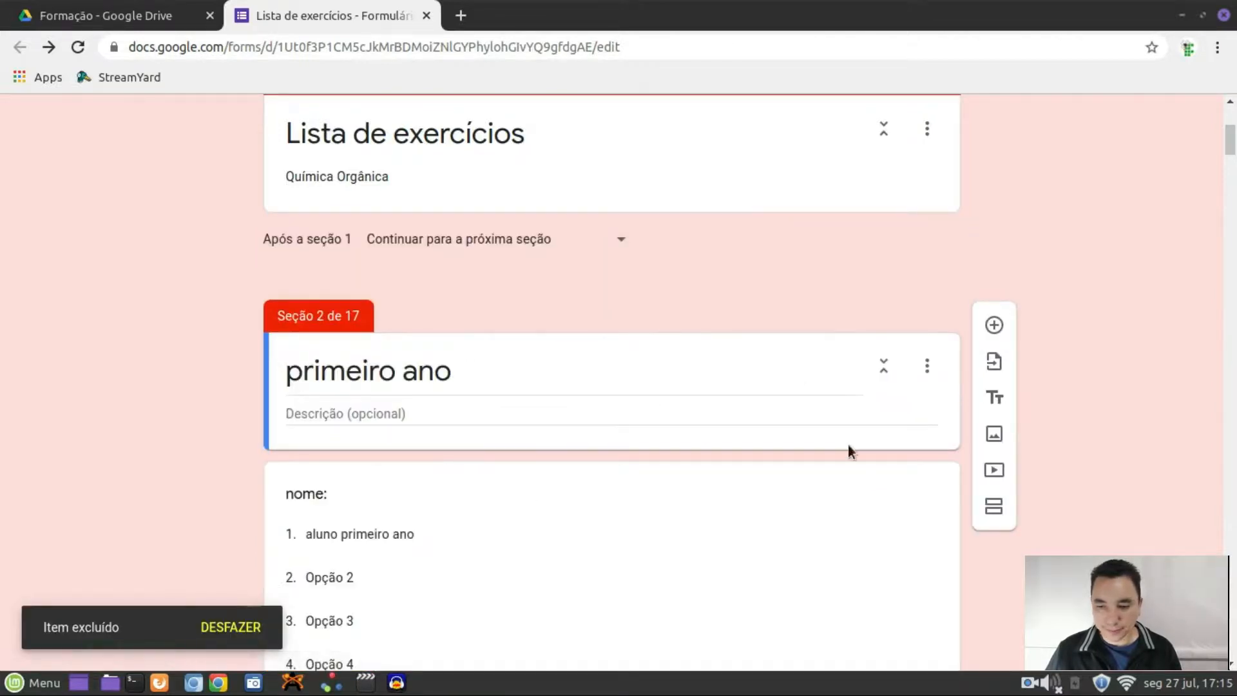
scroll(365, 283, down, 1)
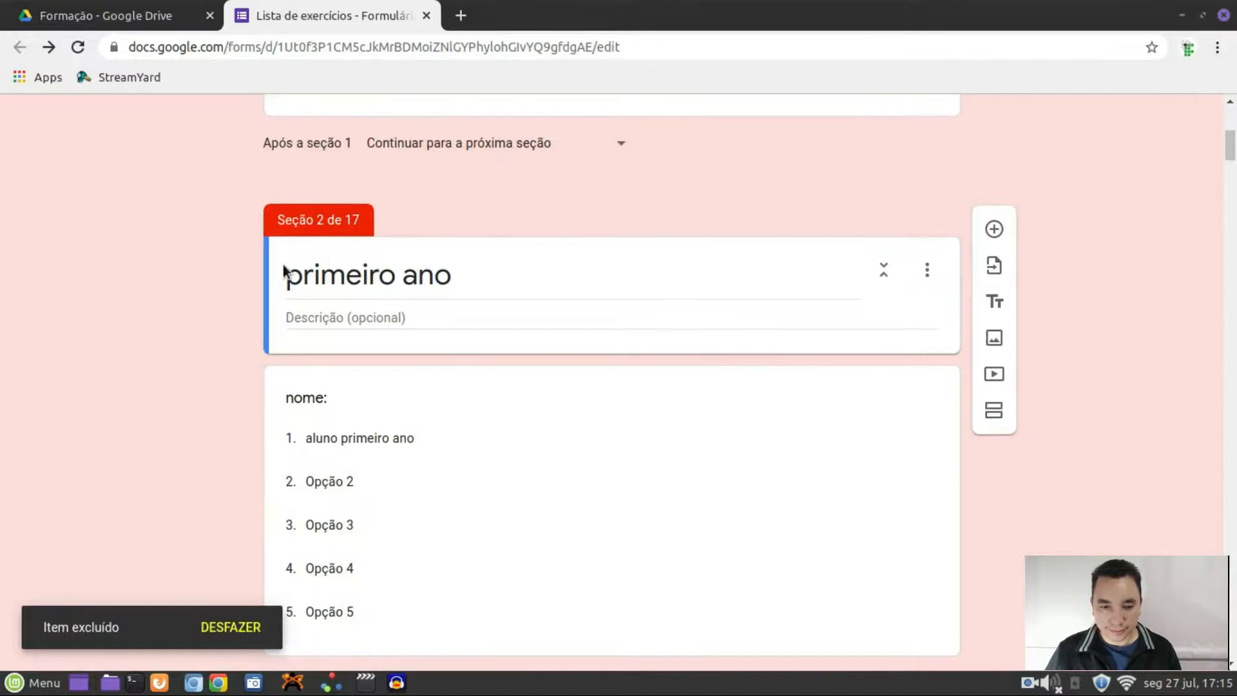
scroll(591, 395, down, 2)
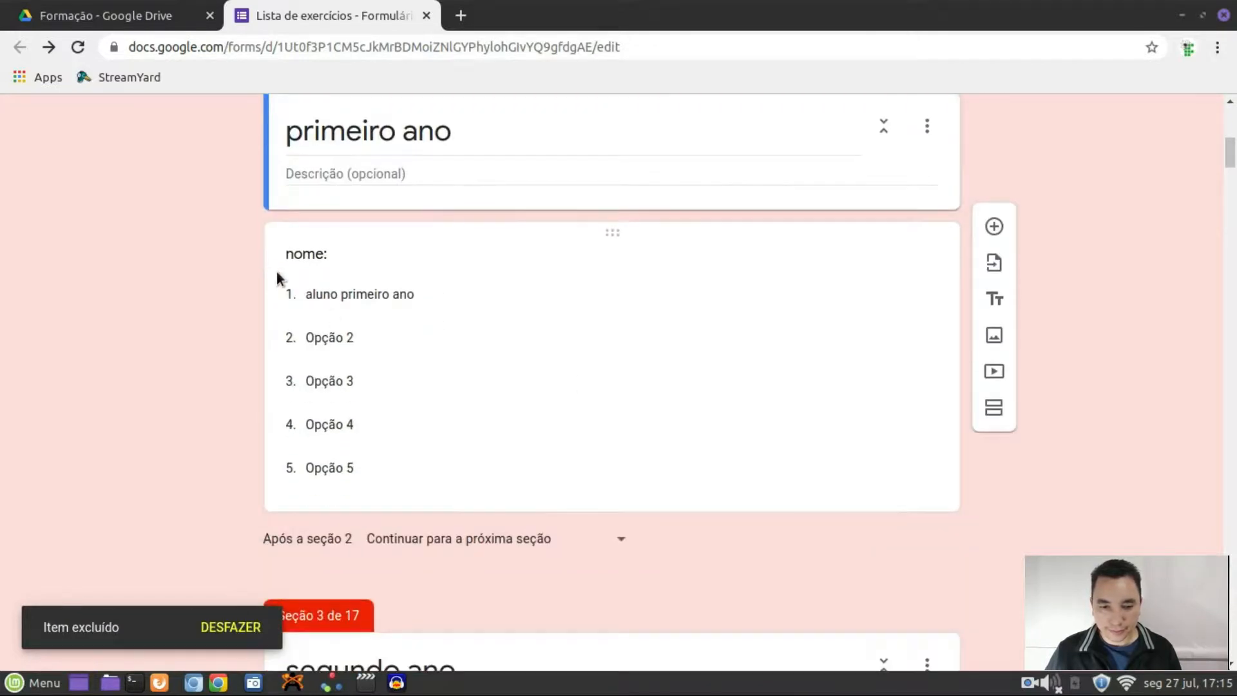
click(276, 268)
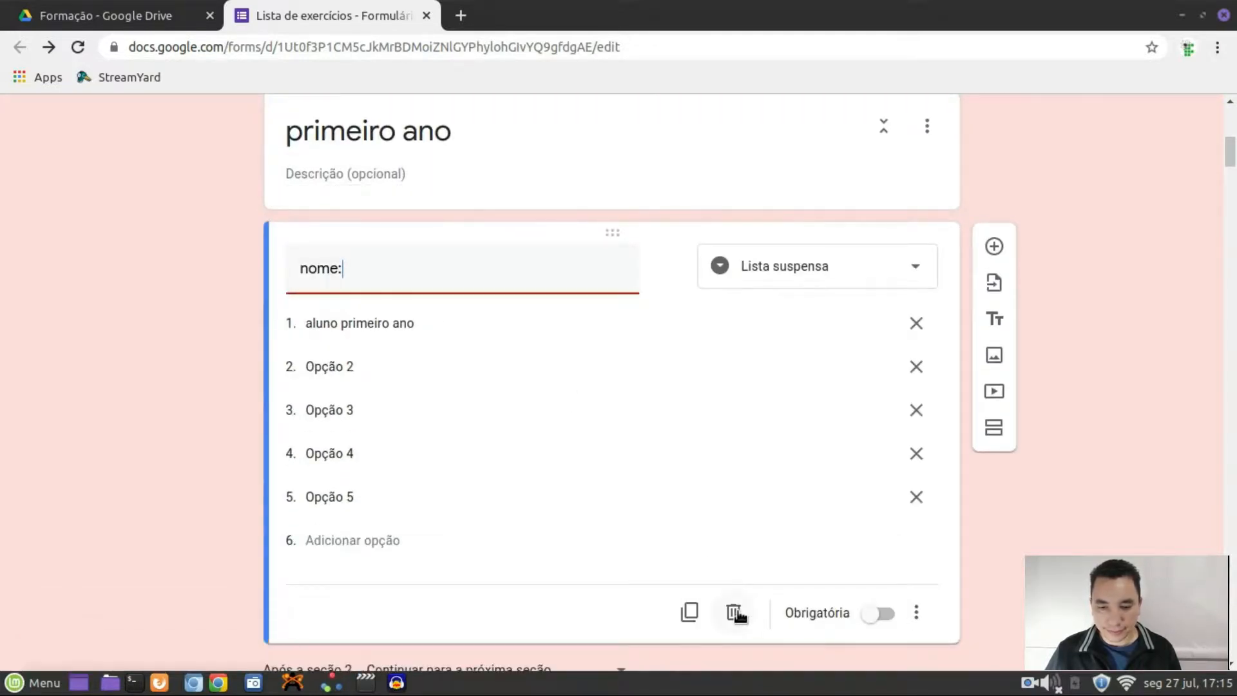
click(734, 612)
Delete the segundo ano and primeiro ano sections via Excluir seção
scroll(382, 415, down, 2)
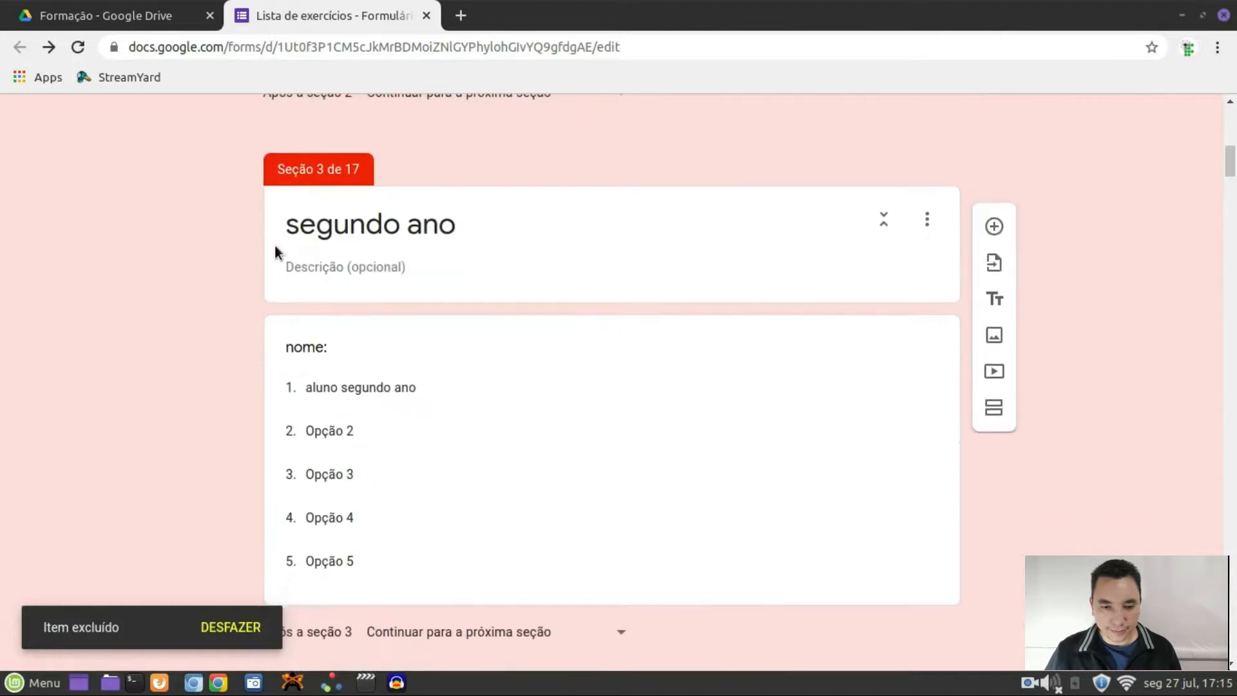
click(272, 355)
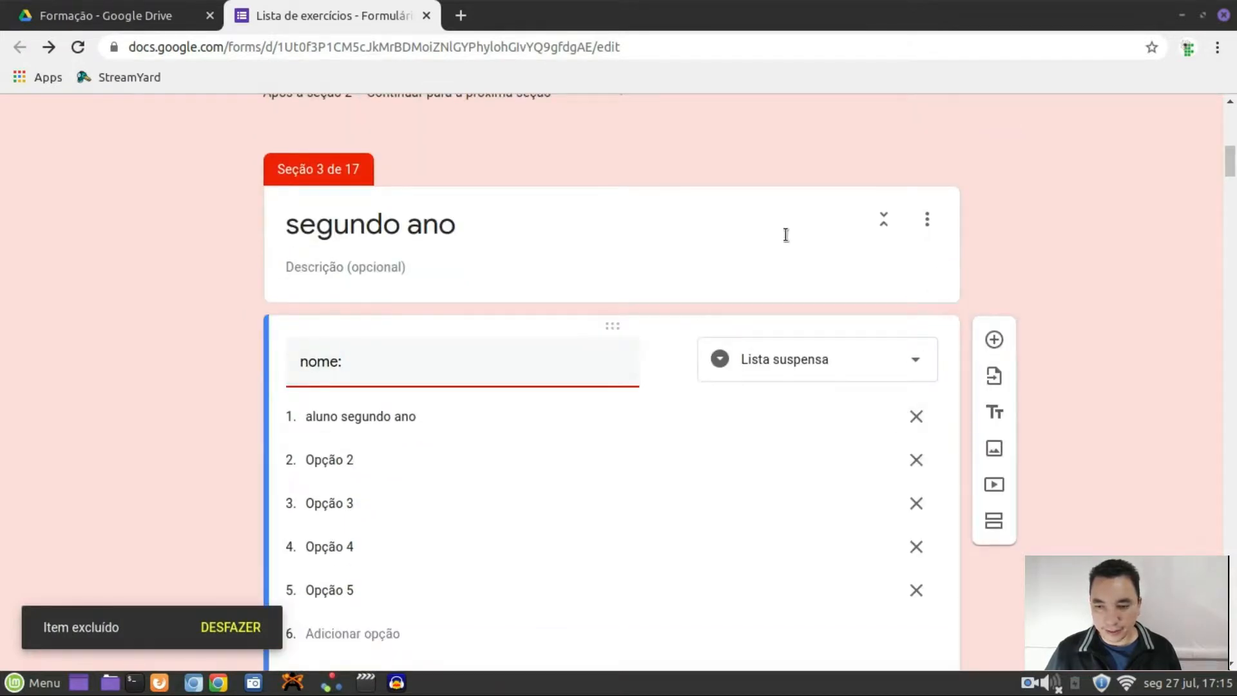
click(926, 218)
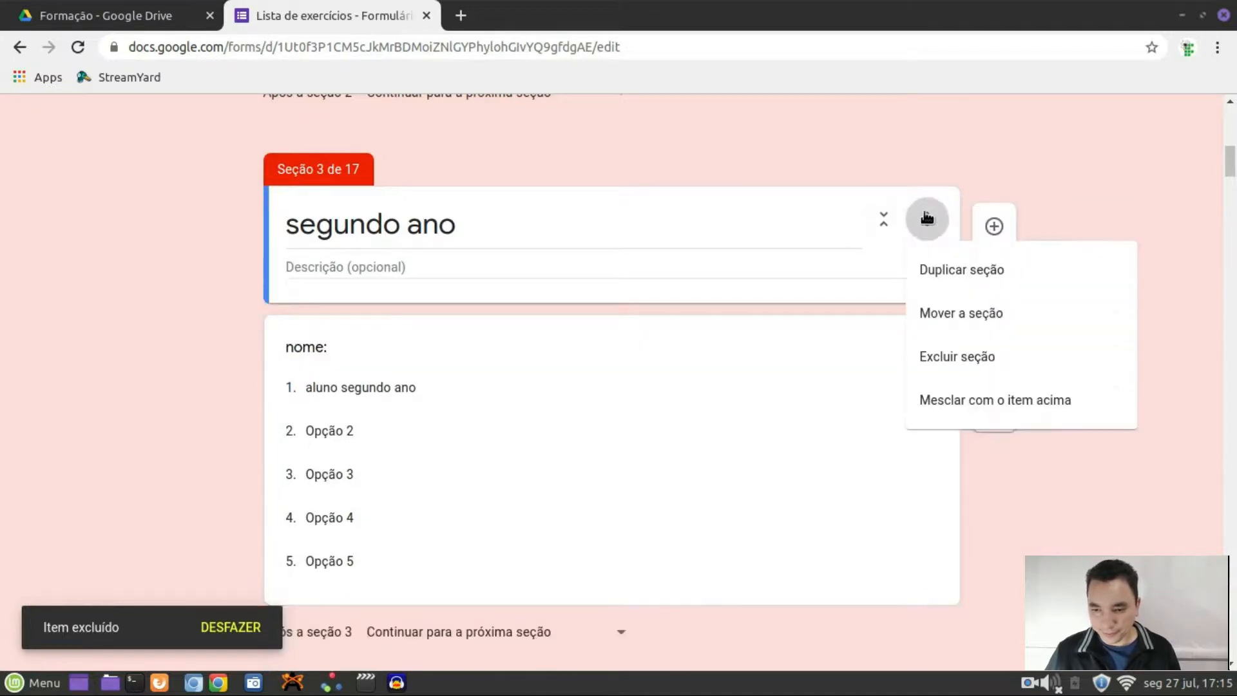
click(952, 354)
scroll(693, 289, up, 3)
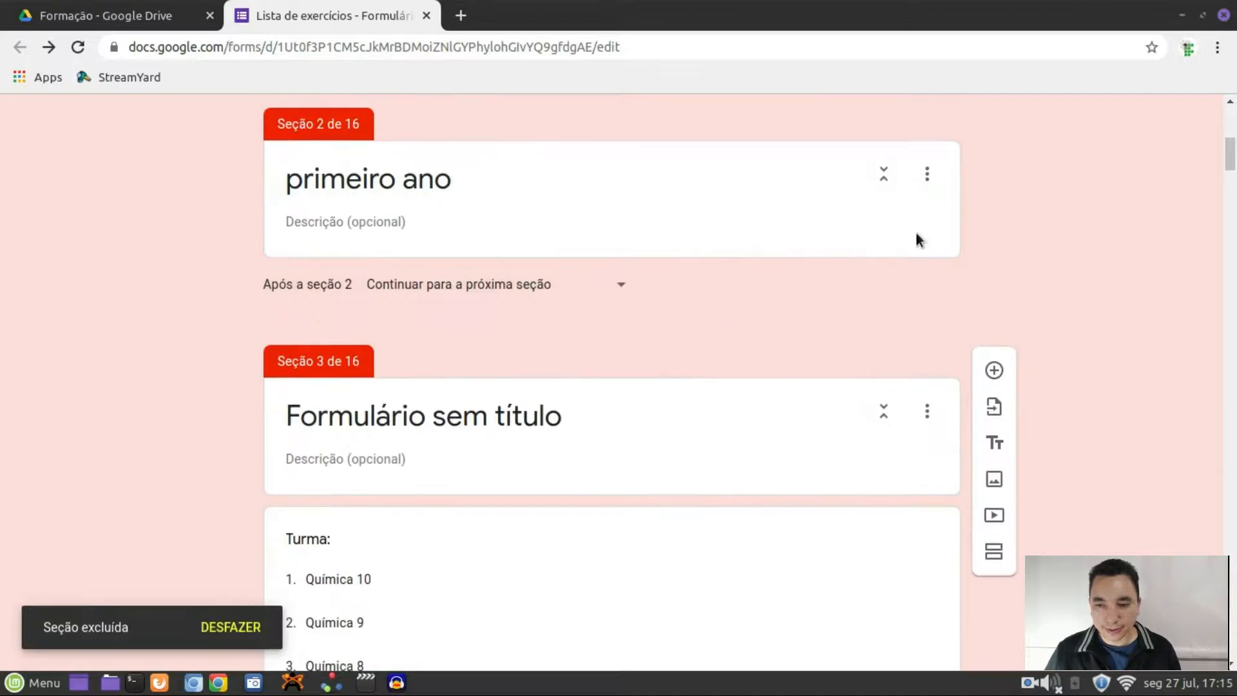
click(932, 177)
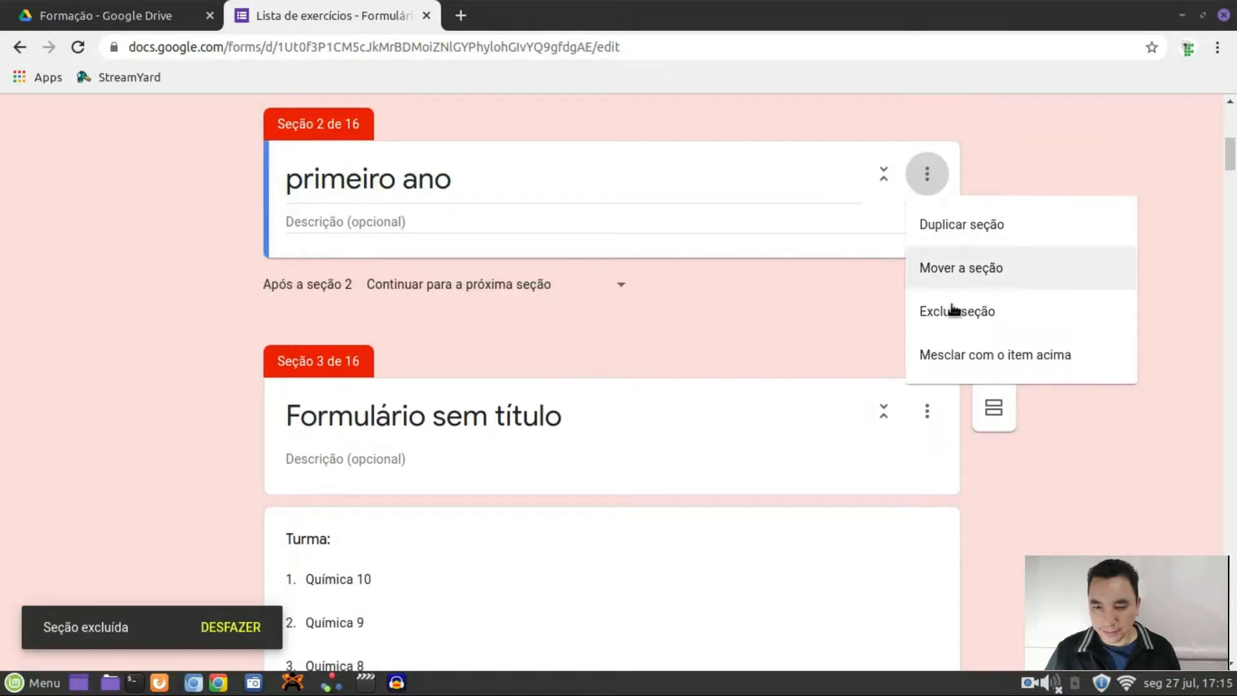
click(951, 311)
Retitle the 'Formulário sem título' section to 'Química', then preview the form
scroll(751, 300, up, 3)
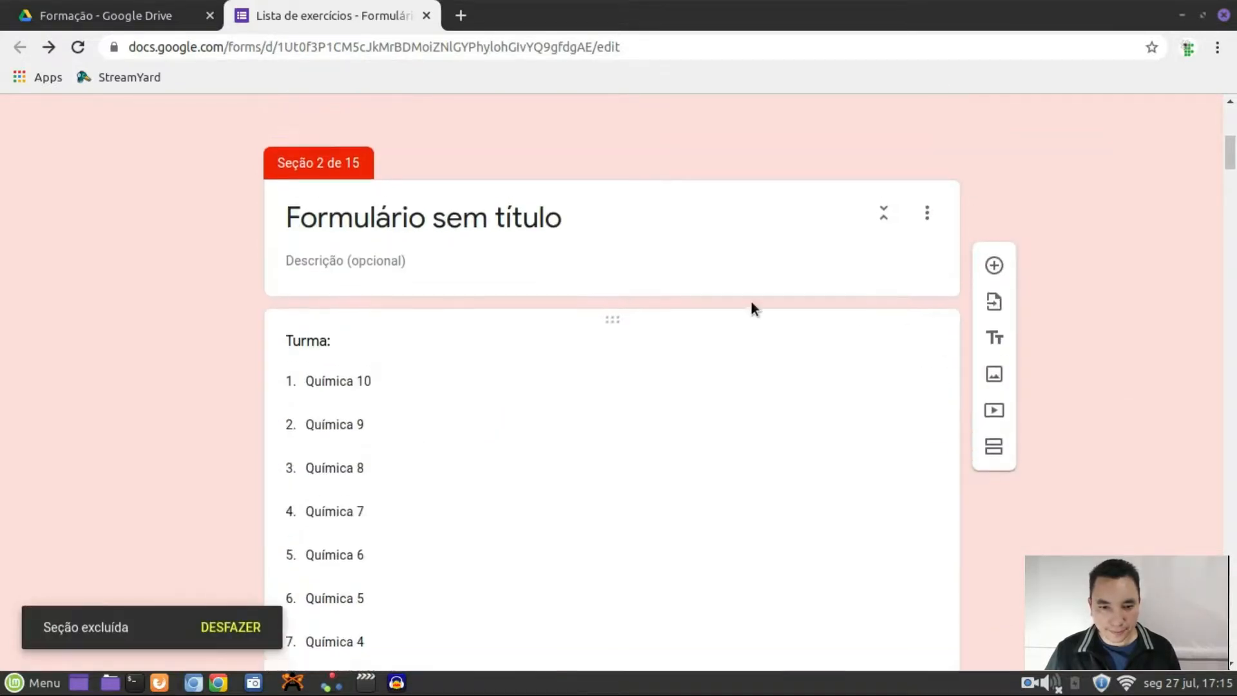
scroll(751, 308, up, 2)
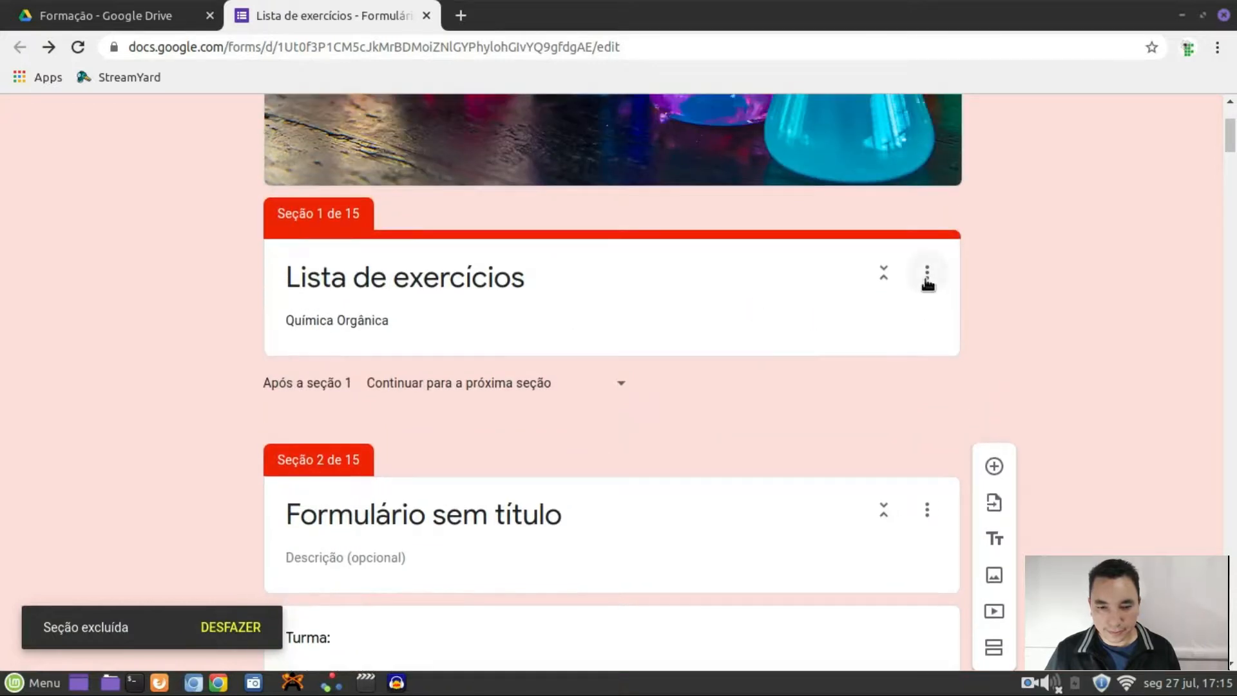
scroll(900, 310, down, 3)
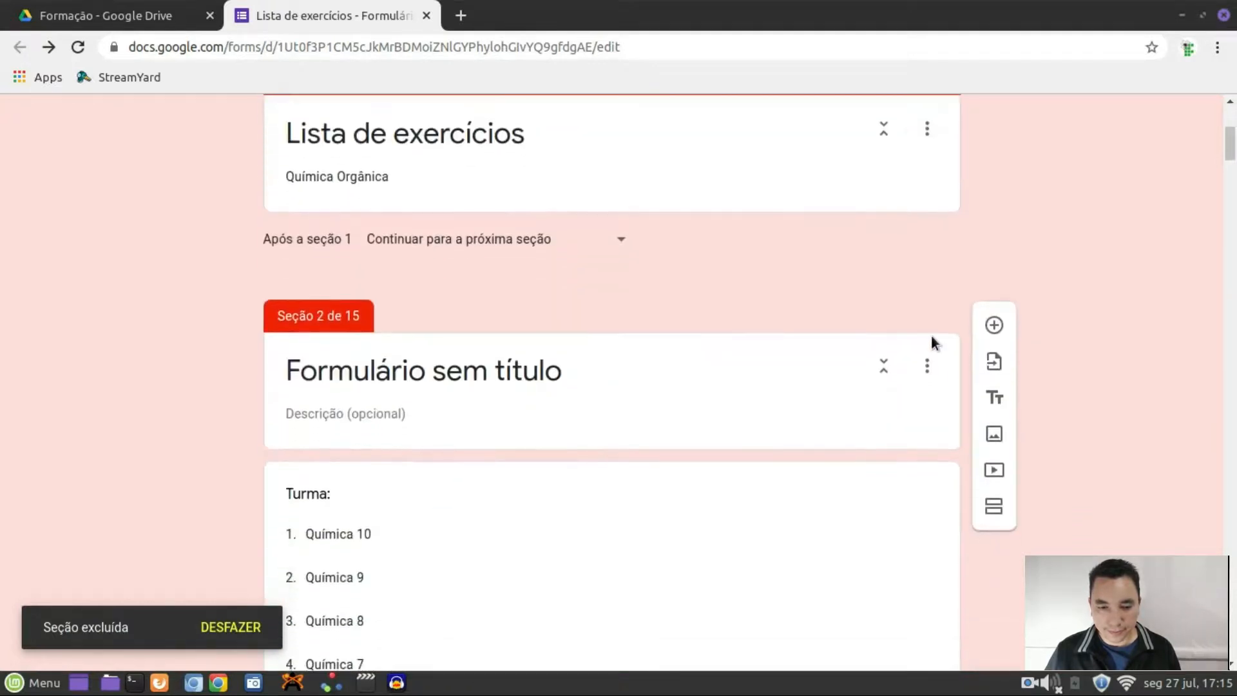
scroll(528, 335, down, 2)
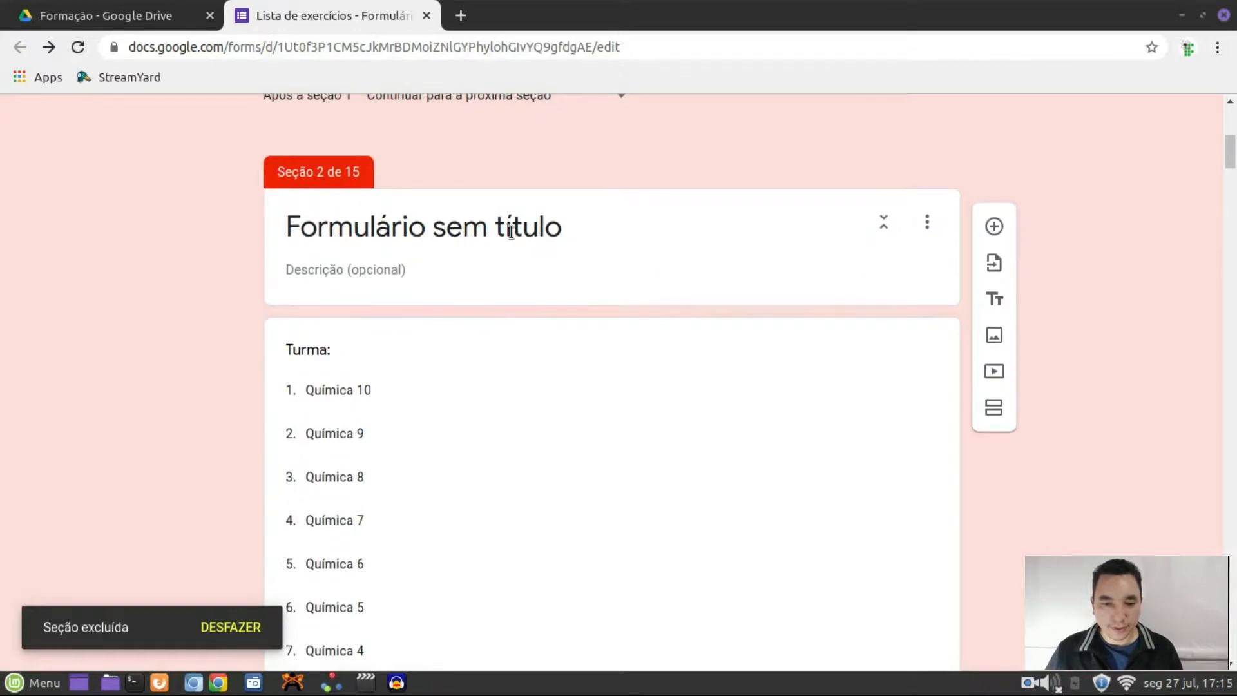
triple_click(555, 244)
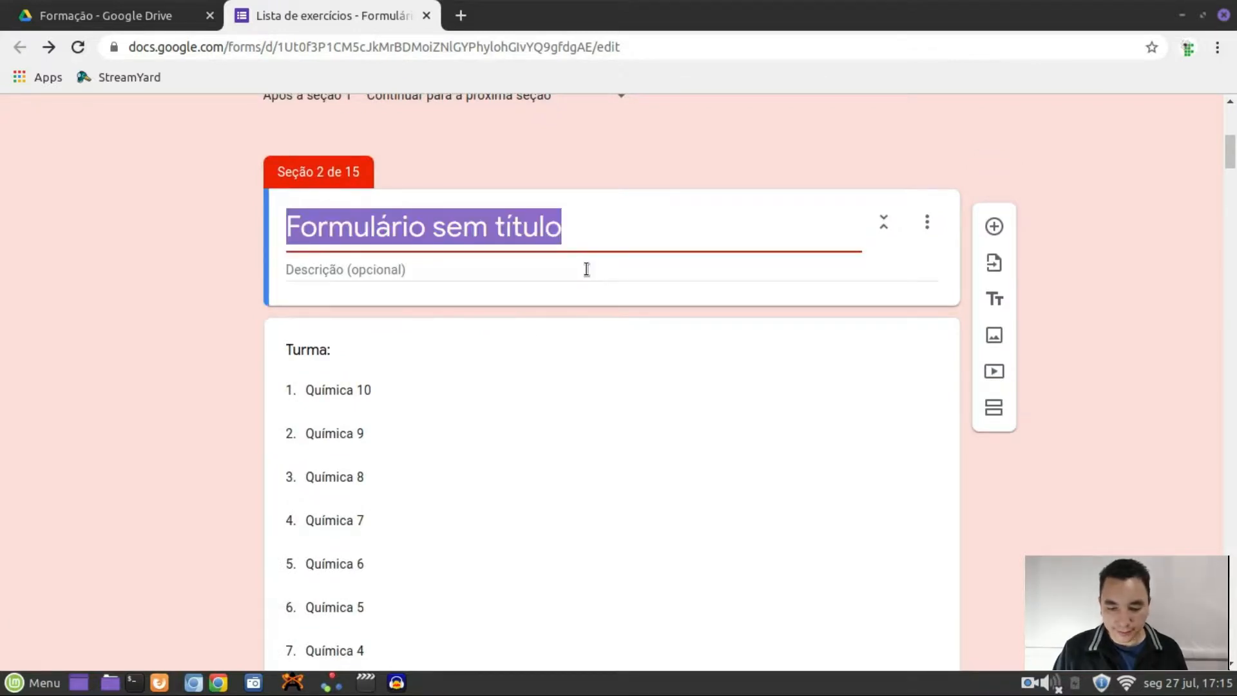
text(qu)
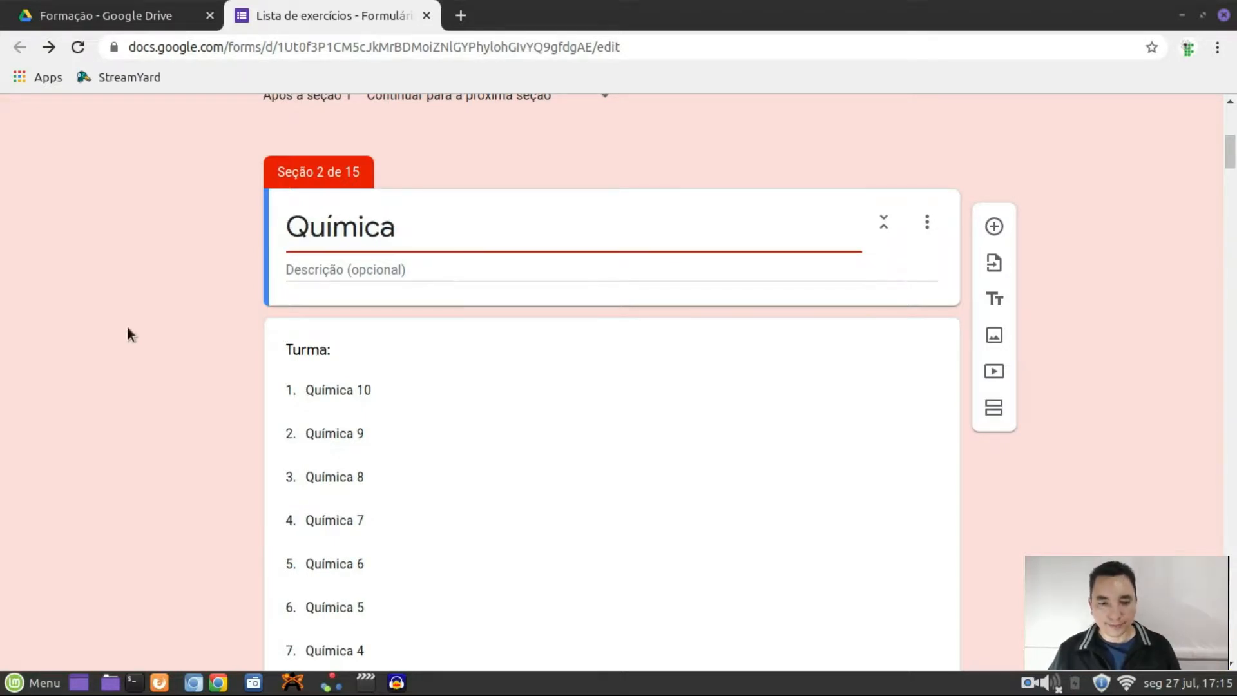
click(266, 256)
scroll(267, 257, up, 8)
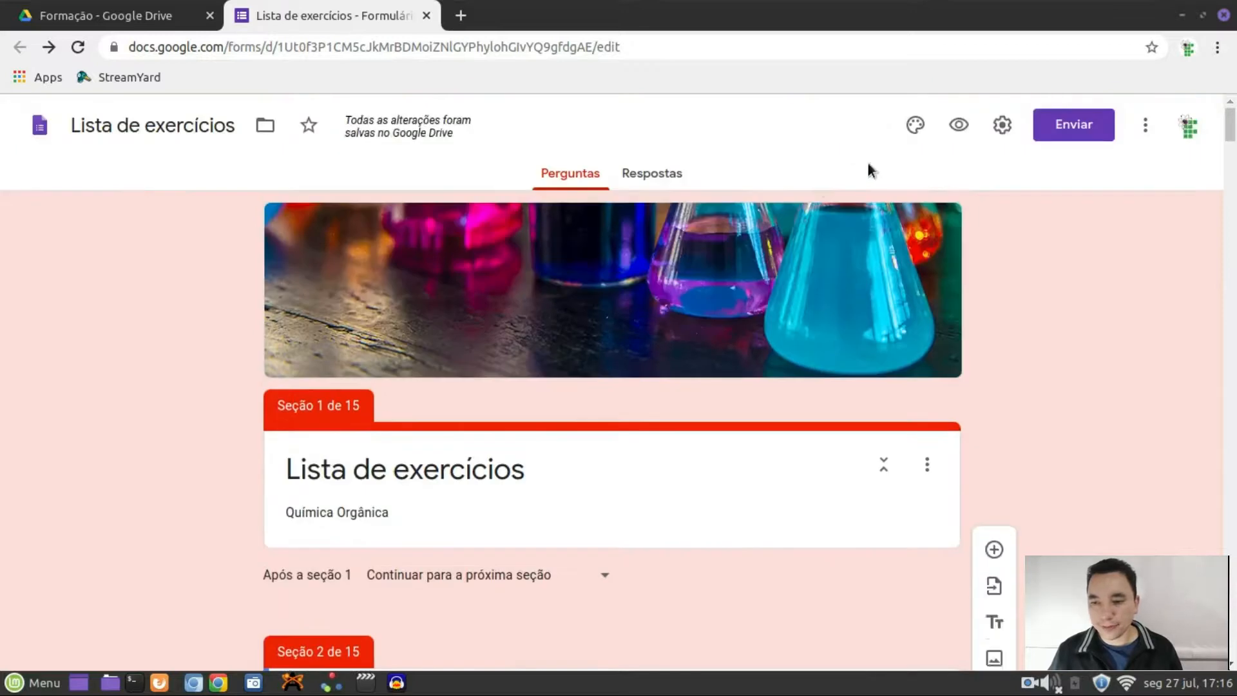
click(959, 124)
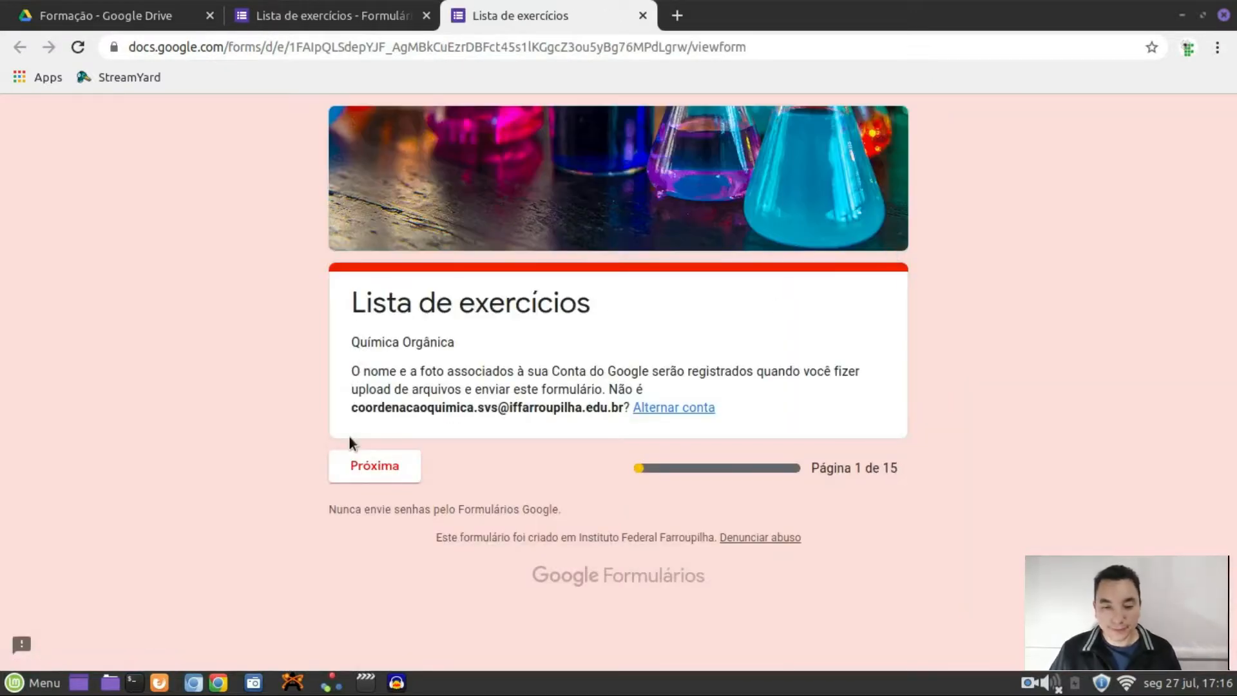
Advance to the Turma page and select Química 10 in the dropdown
click(368, 466)
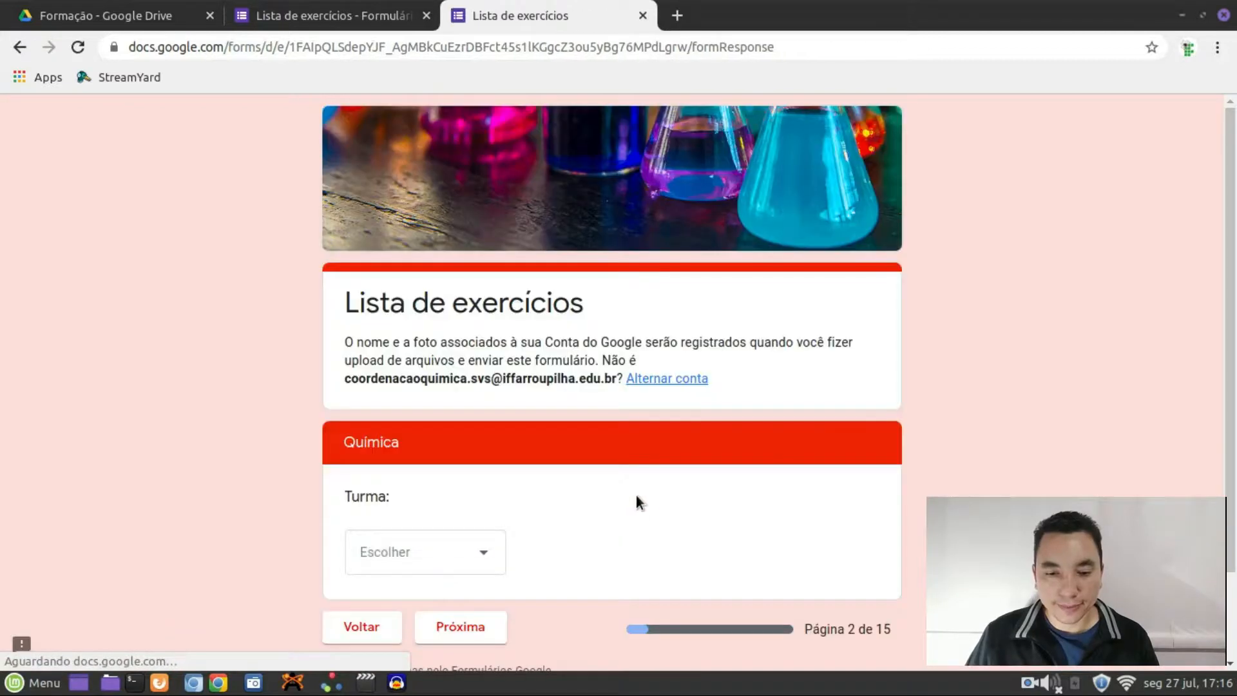
scroll(580, 427, down, 3)
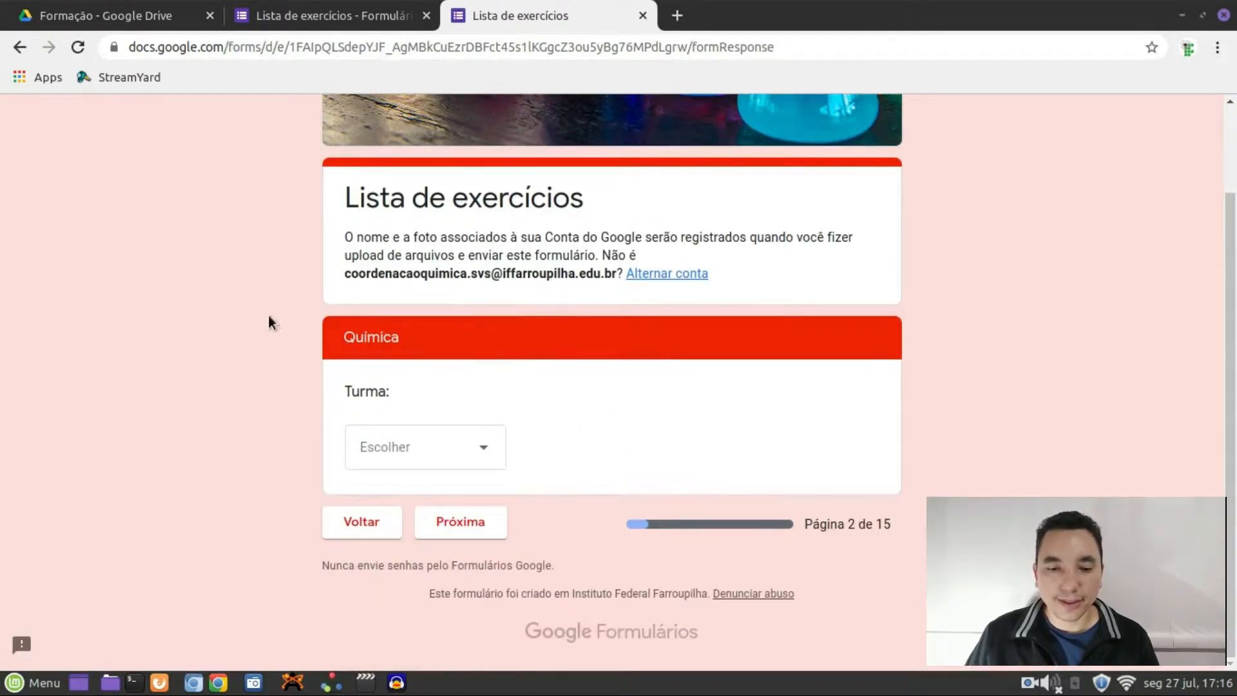
click(492, 458)
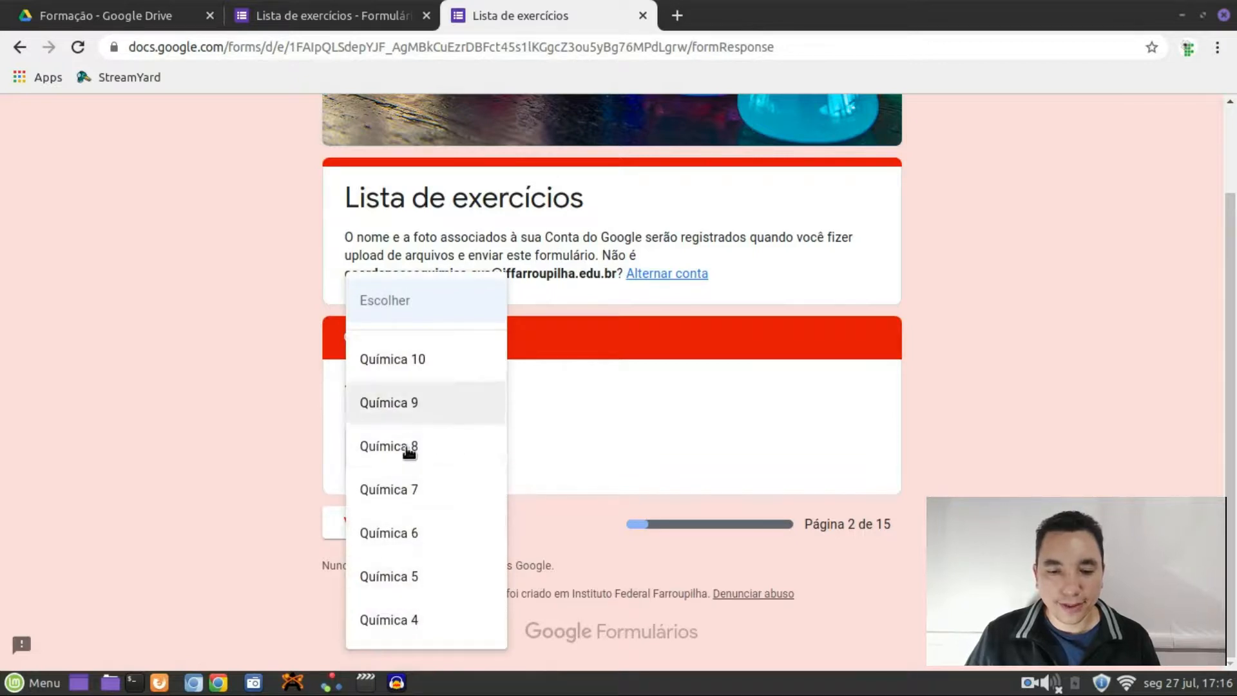
click(412, 622)
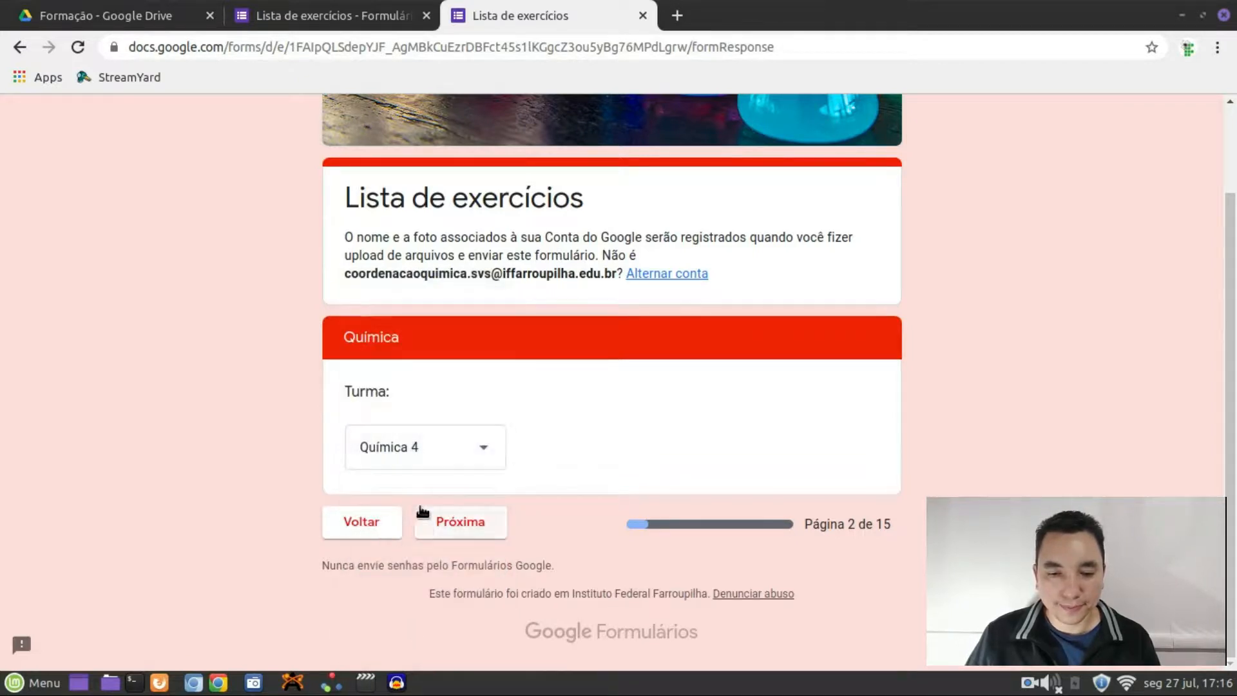
click(458, 456)
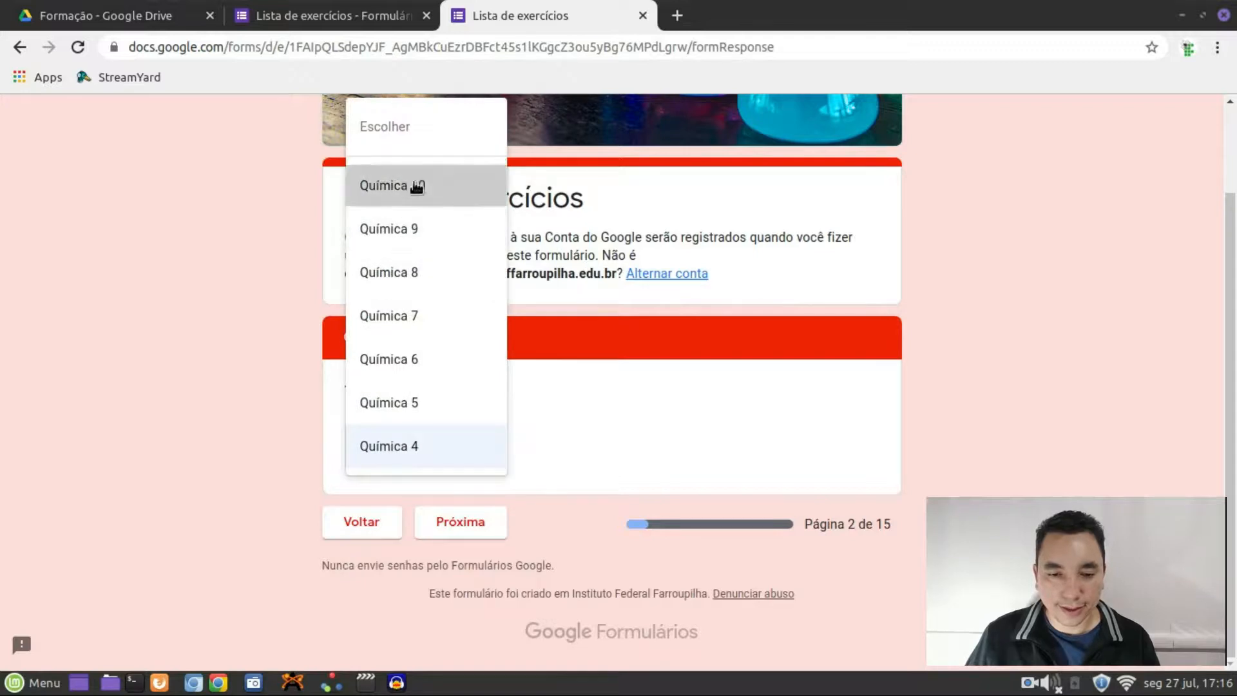
click(415, 186)
Go to the Química 10 page and look through its student-name dropdown without choosing
click(459, 522)
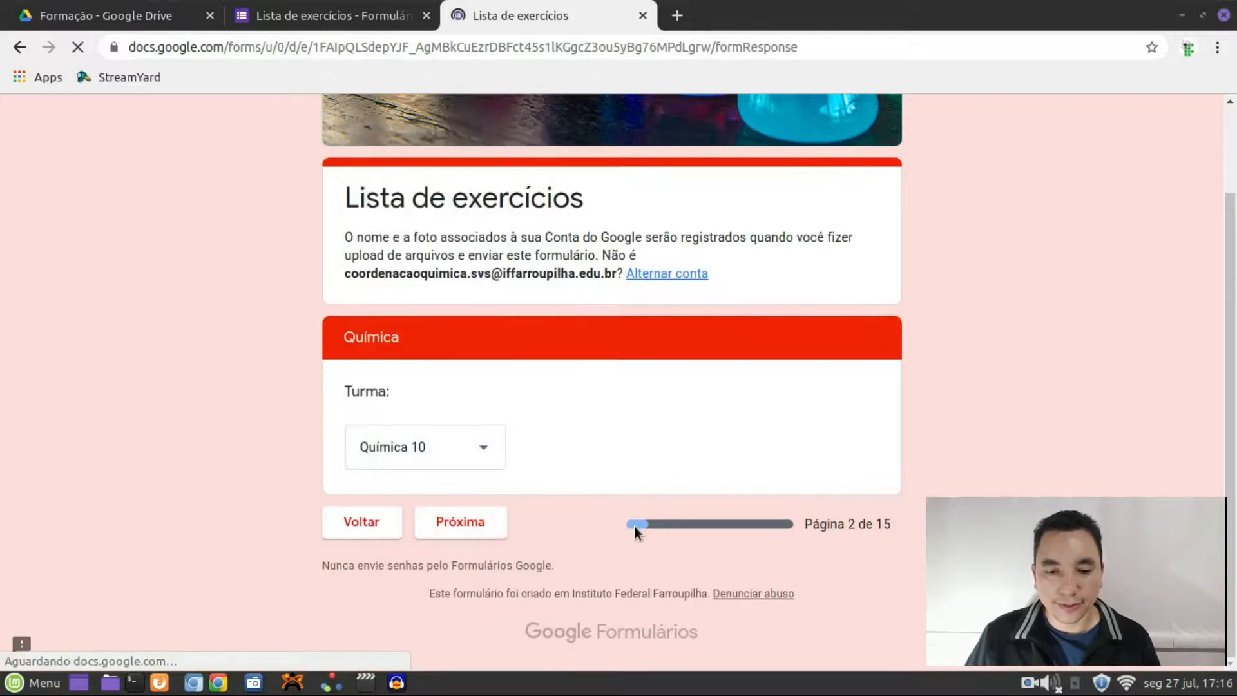
scroll(559, 516, down, 1)
click(632, 444)
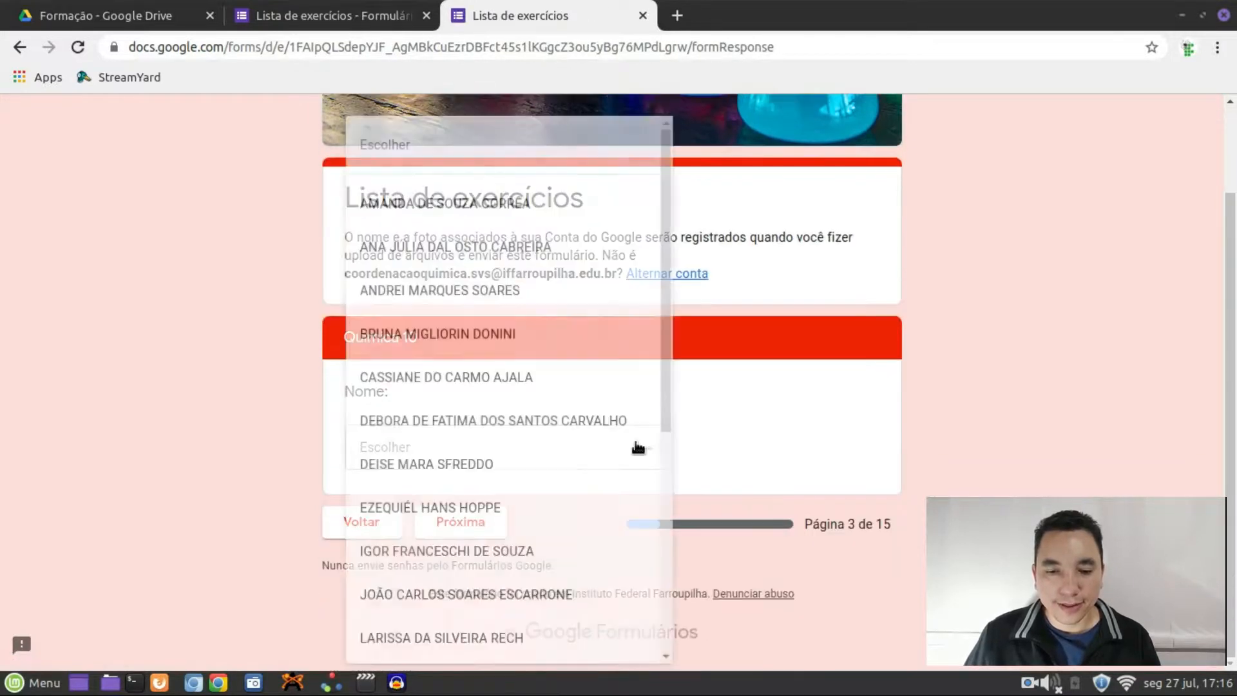
scroll(512, 434, down, 3)
scroll(514, 435, down, 3)
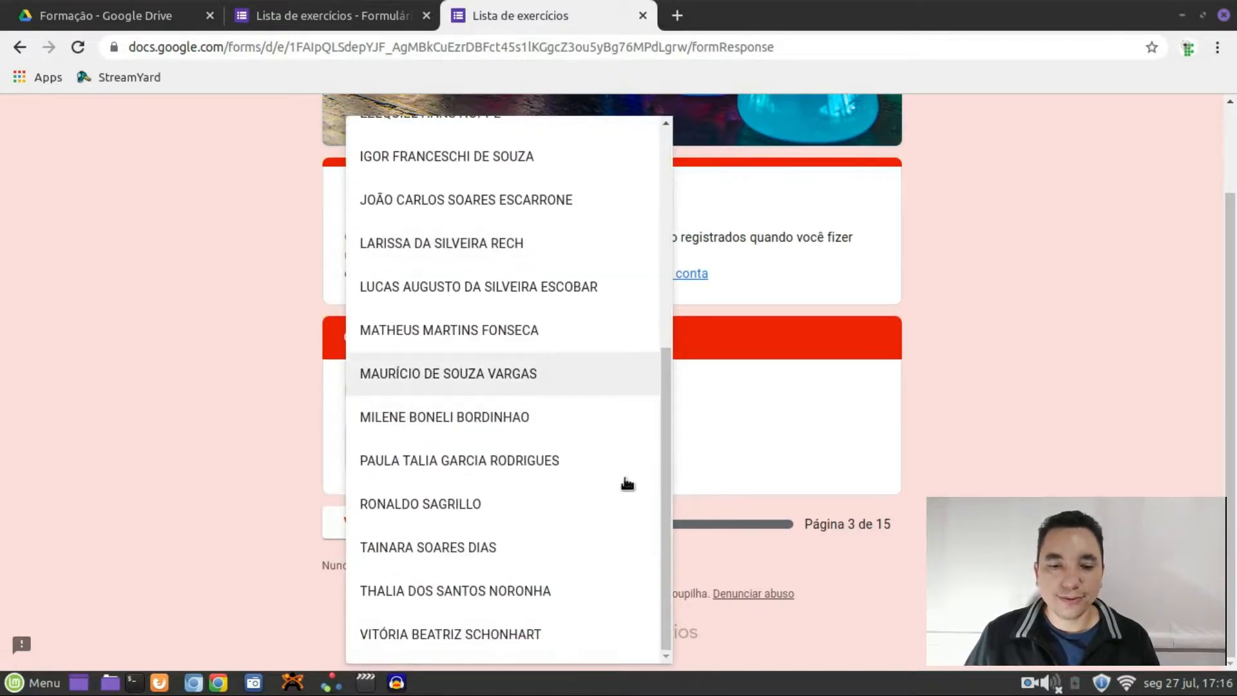
click(197, 394)
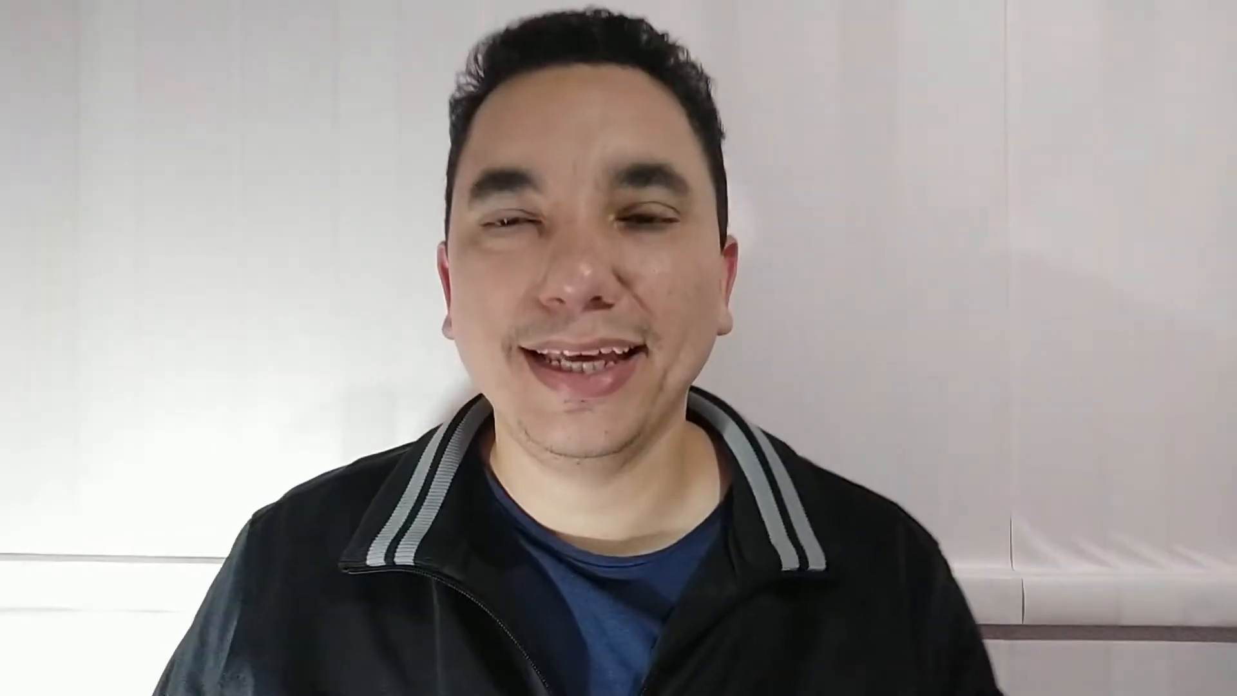
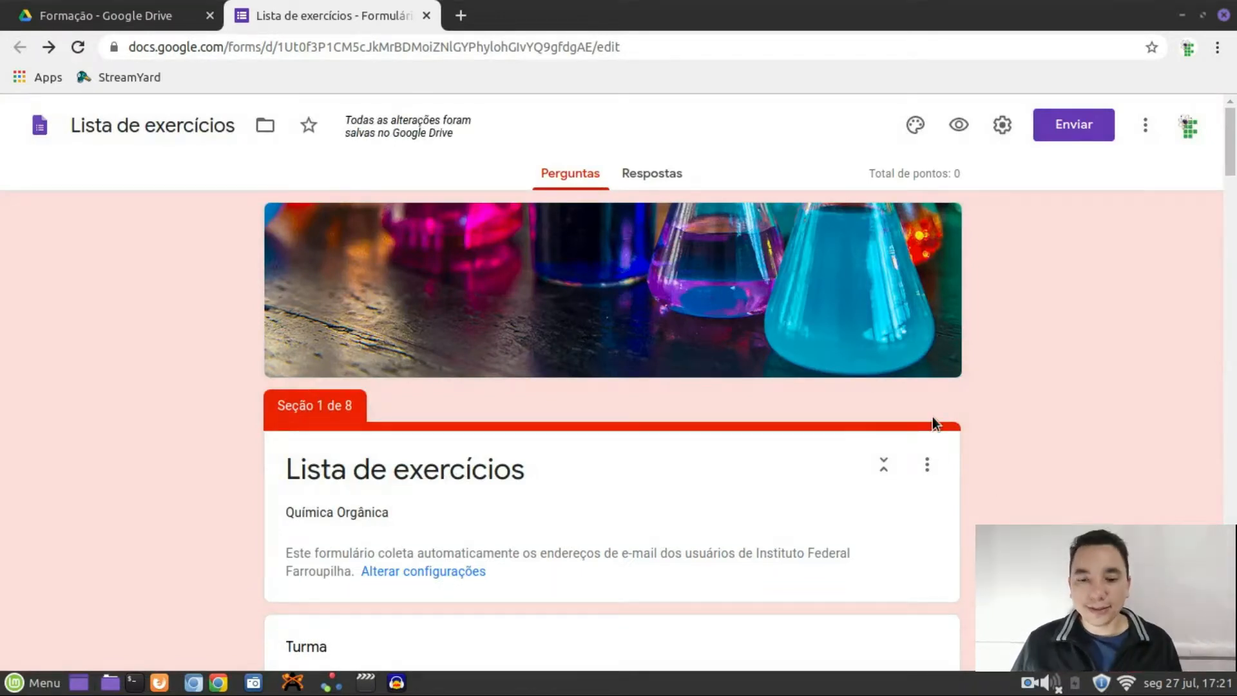
Set 3 as the correct answer in the nitrogen question's answer key
scroll(932, 412, down, 12)
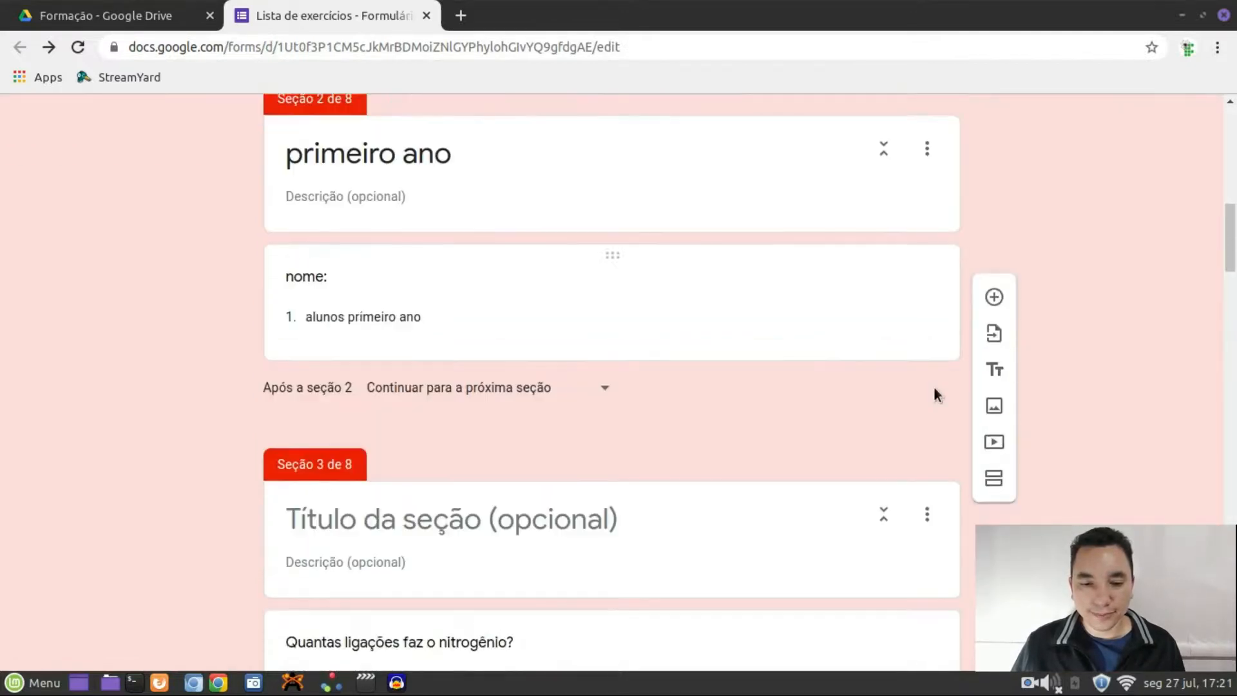
scroll(933, 385, down, 8)
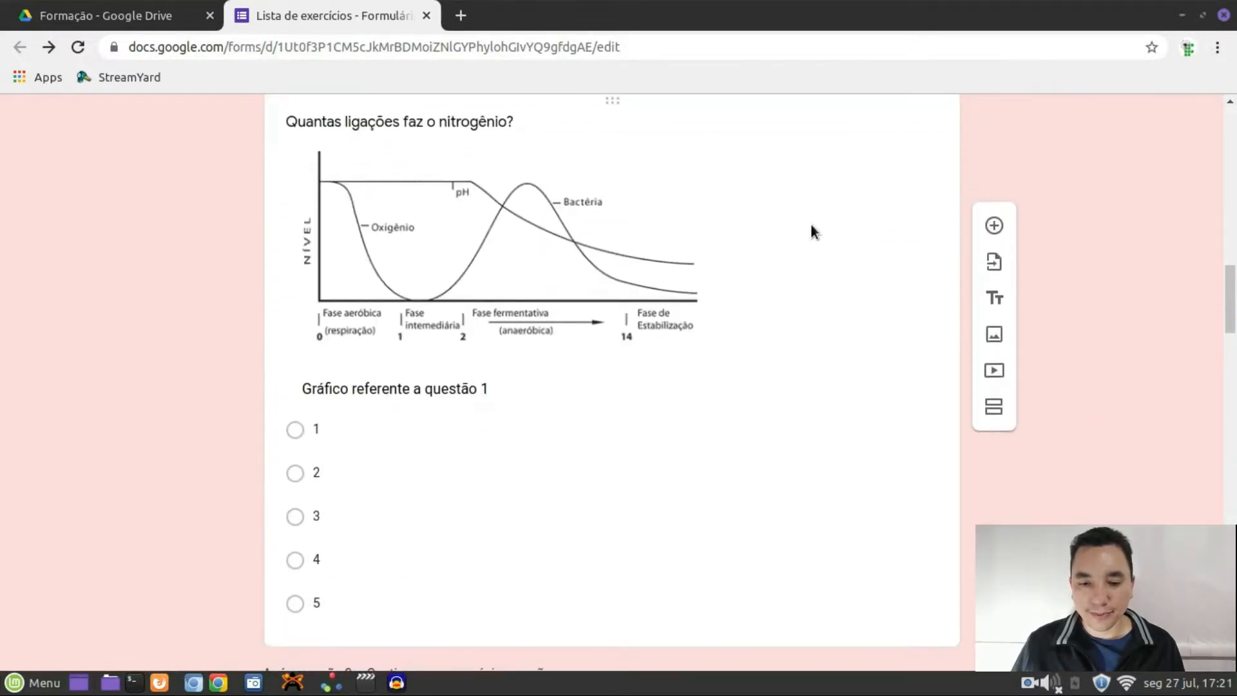
click(812, 227)
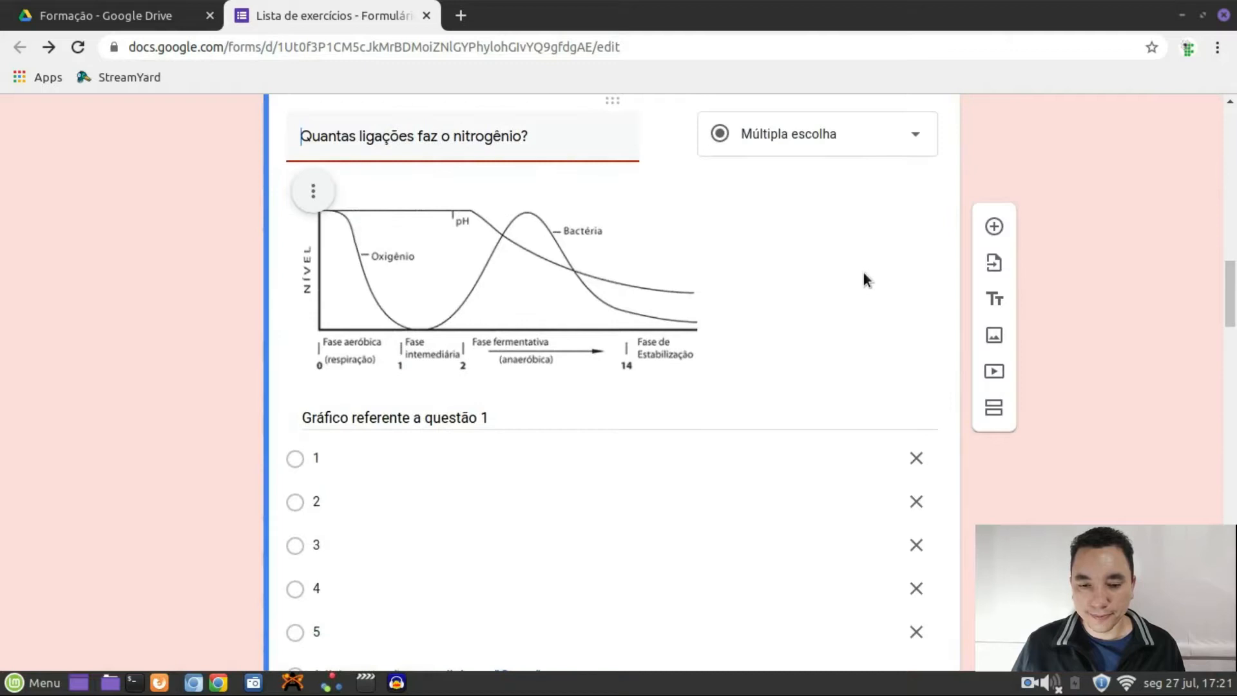
scroll(863, 279, down, 2)
click(740, 369)
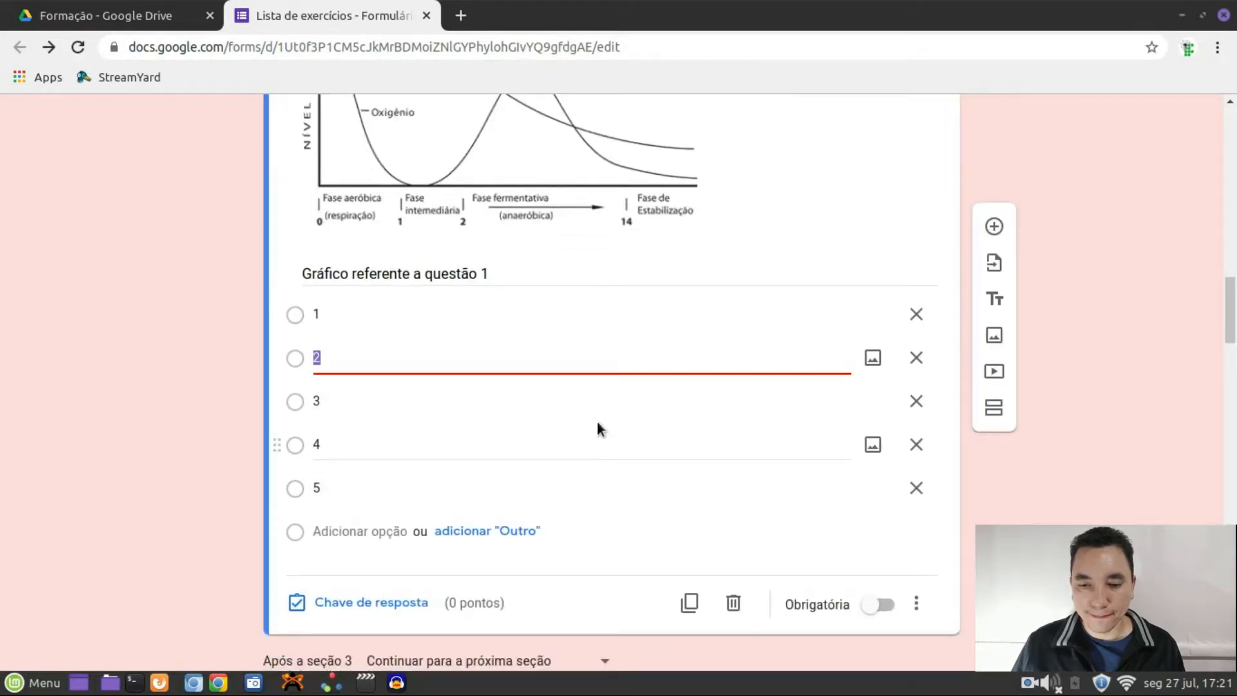
scroll(723, 406, up, 3)
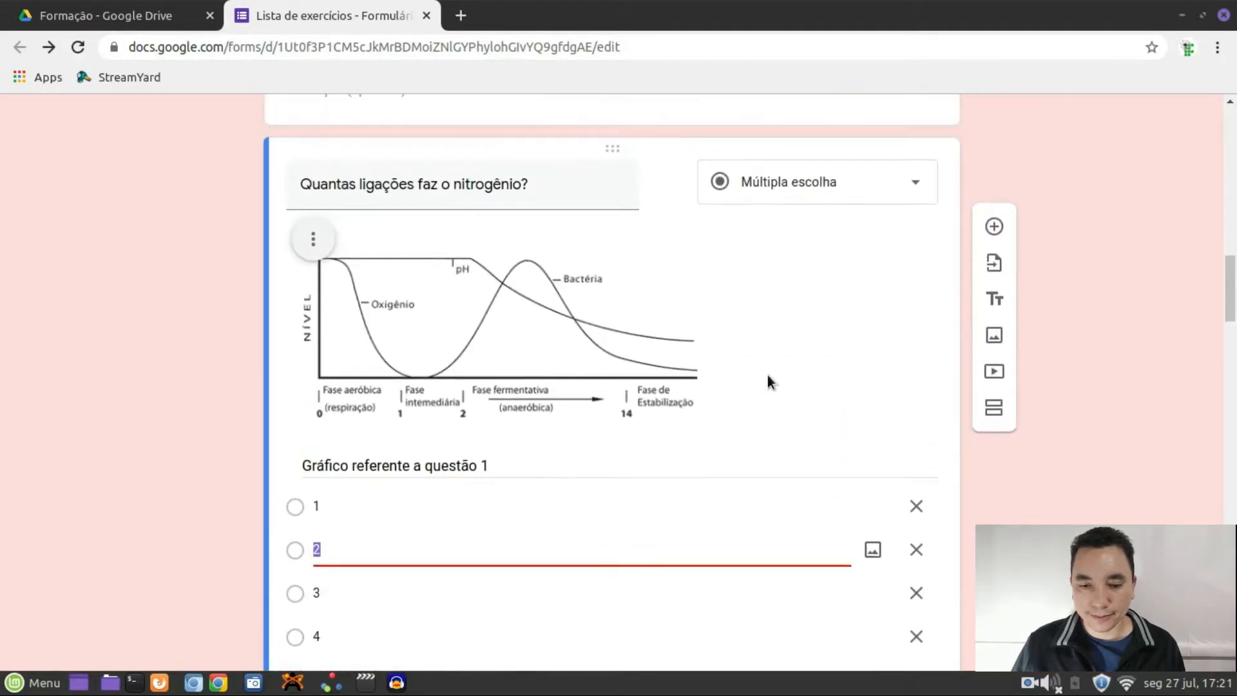
scroll(760, 361, down, 6)
click(335, 359)
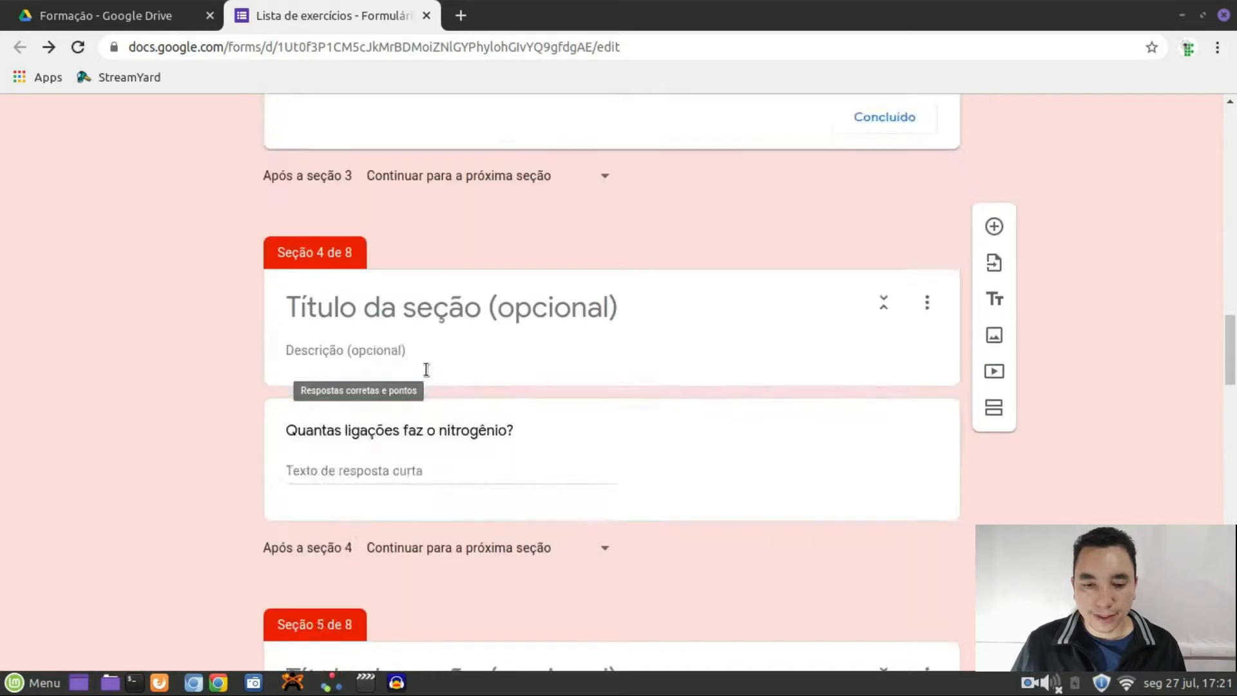
scroll(515, 431, down, 7)
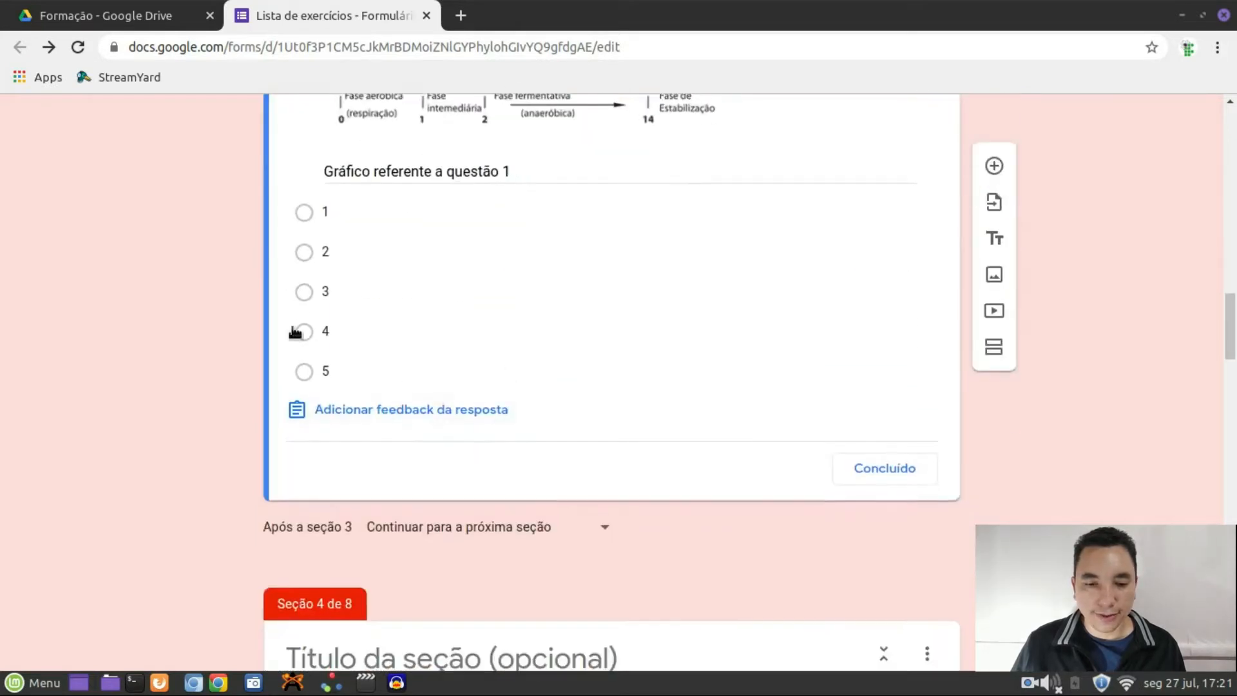
click(304, 292)
scroll(646, 356, up, 1)
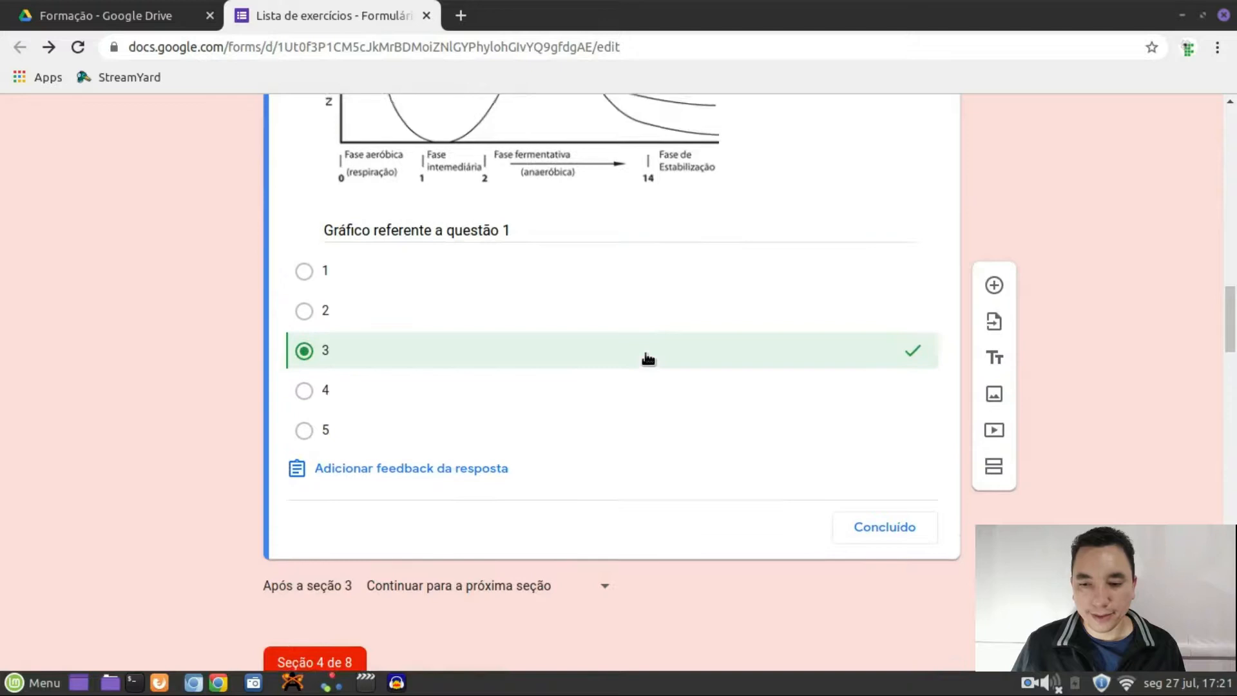
scroll(648, 358, up, 4)
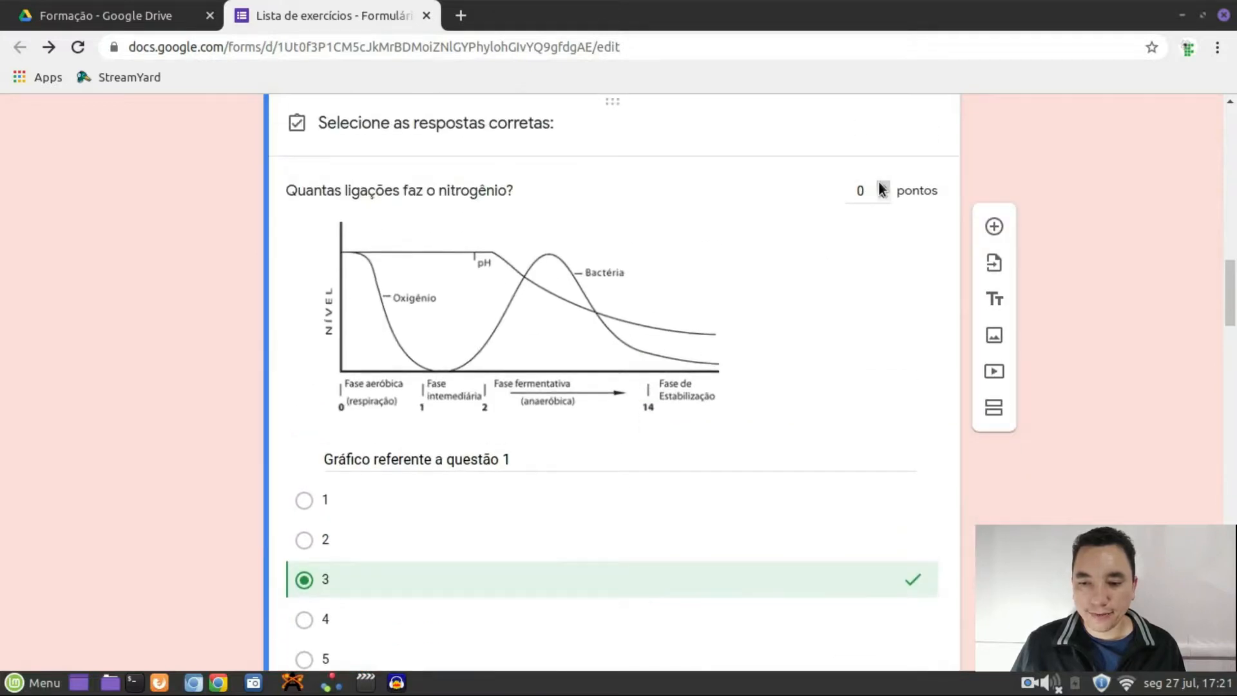
scroll(863, 322, down, 15)
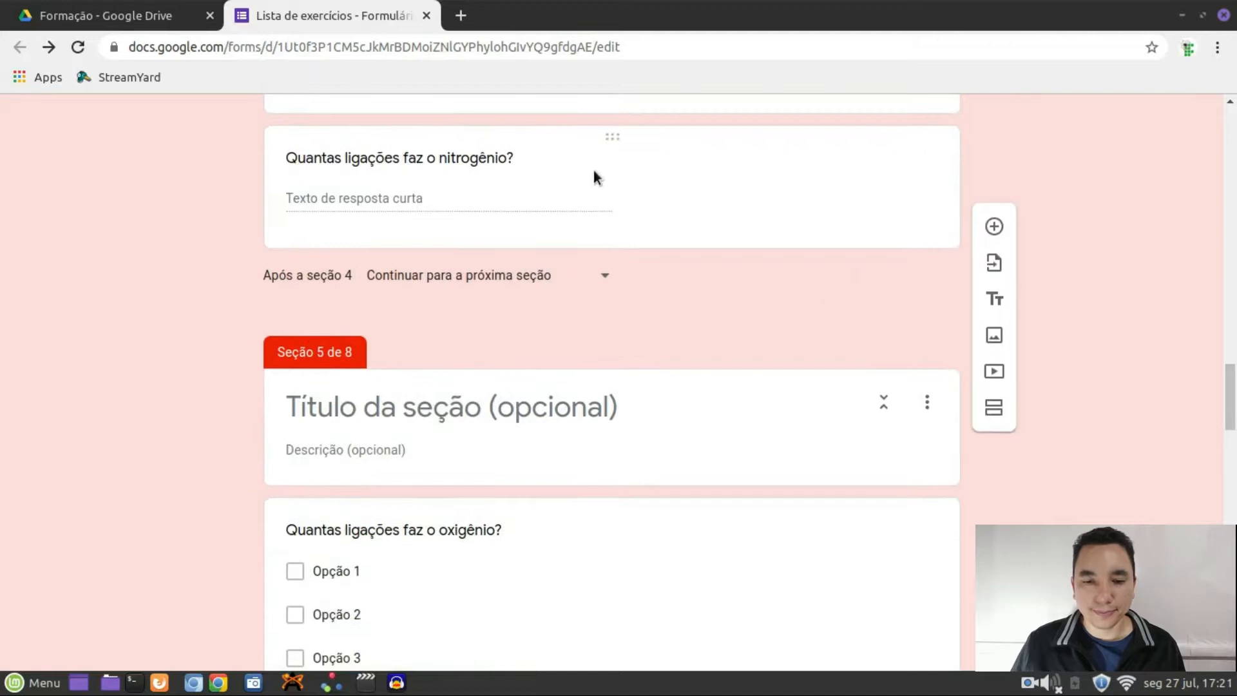
scroll(687, 213, down, 5)
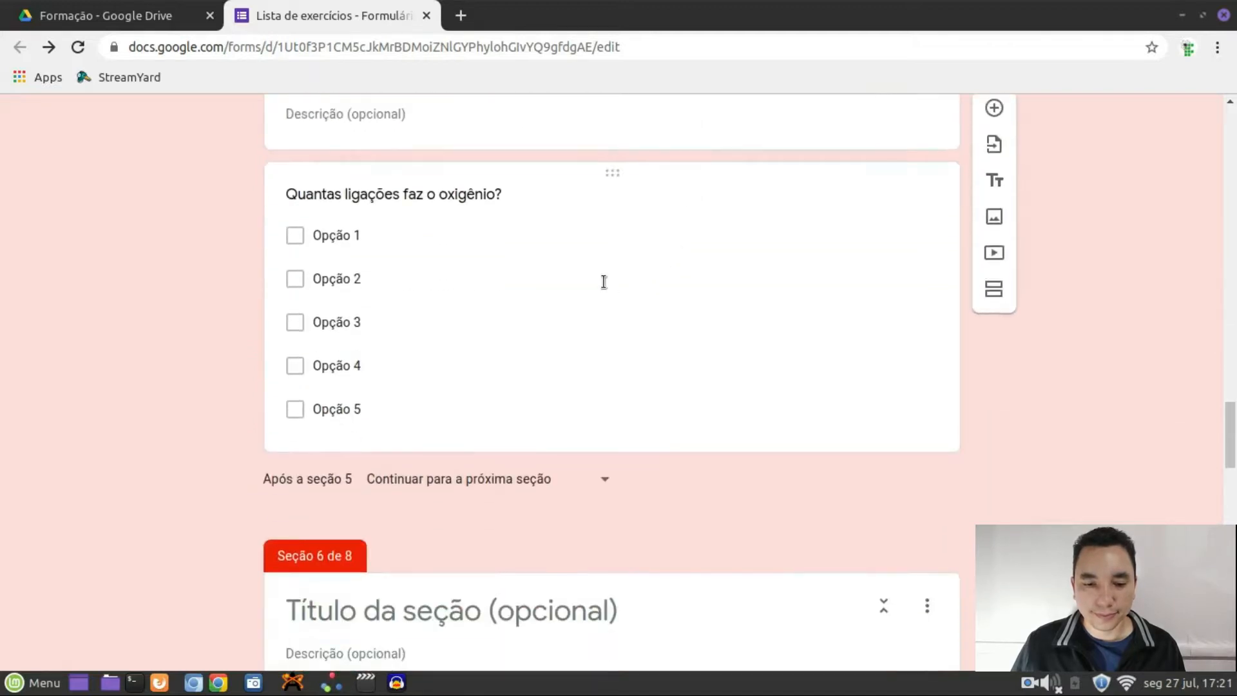
Key Opção 2 as the oxygen question's correct answer, worth 1 point
click(567, 352)
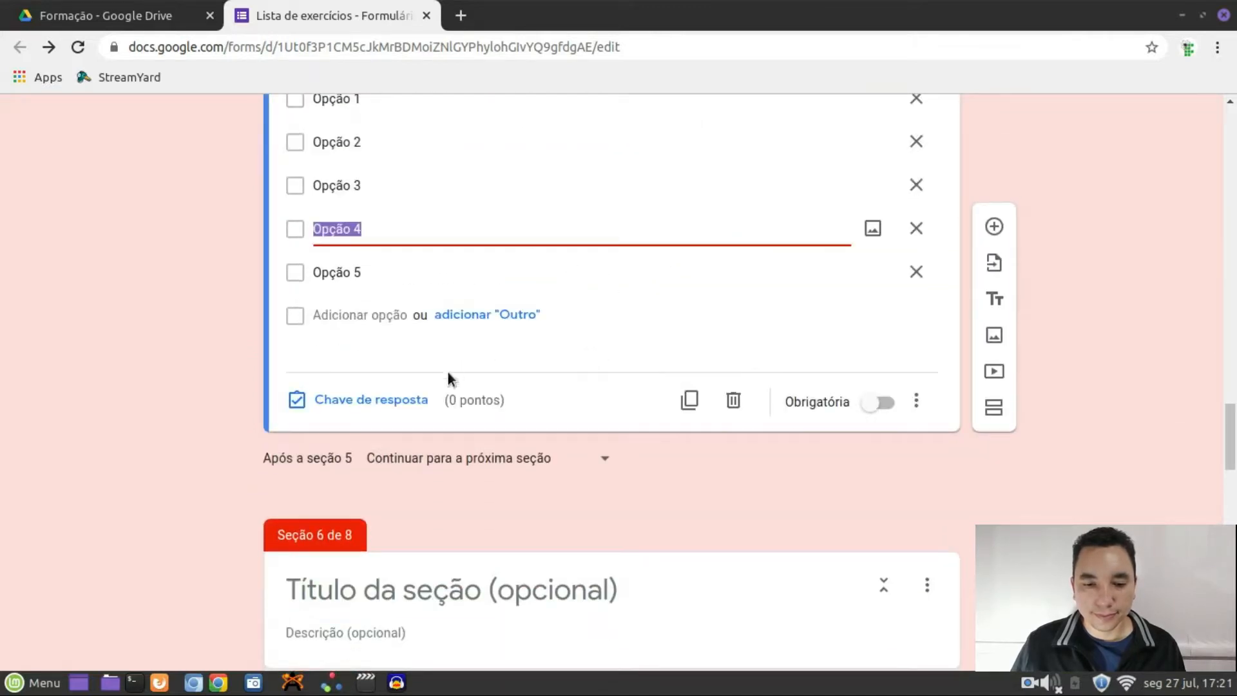
click(397, 404)
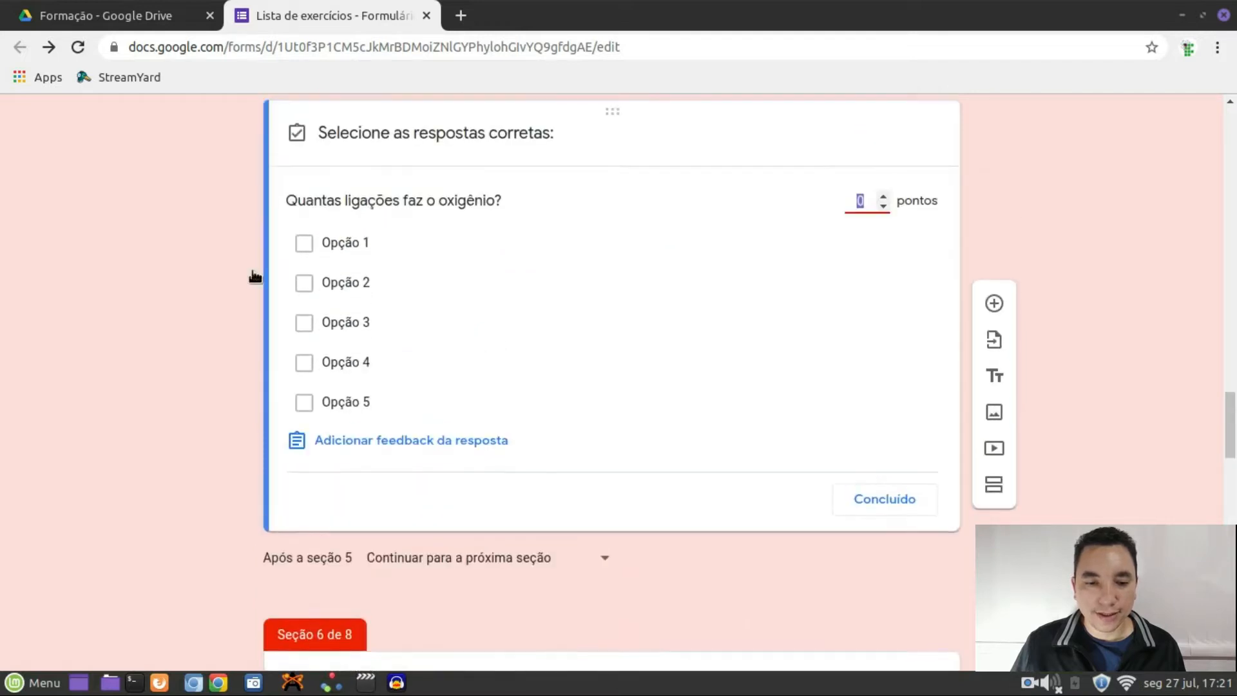
click(305, 283)
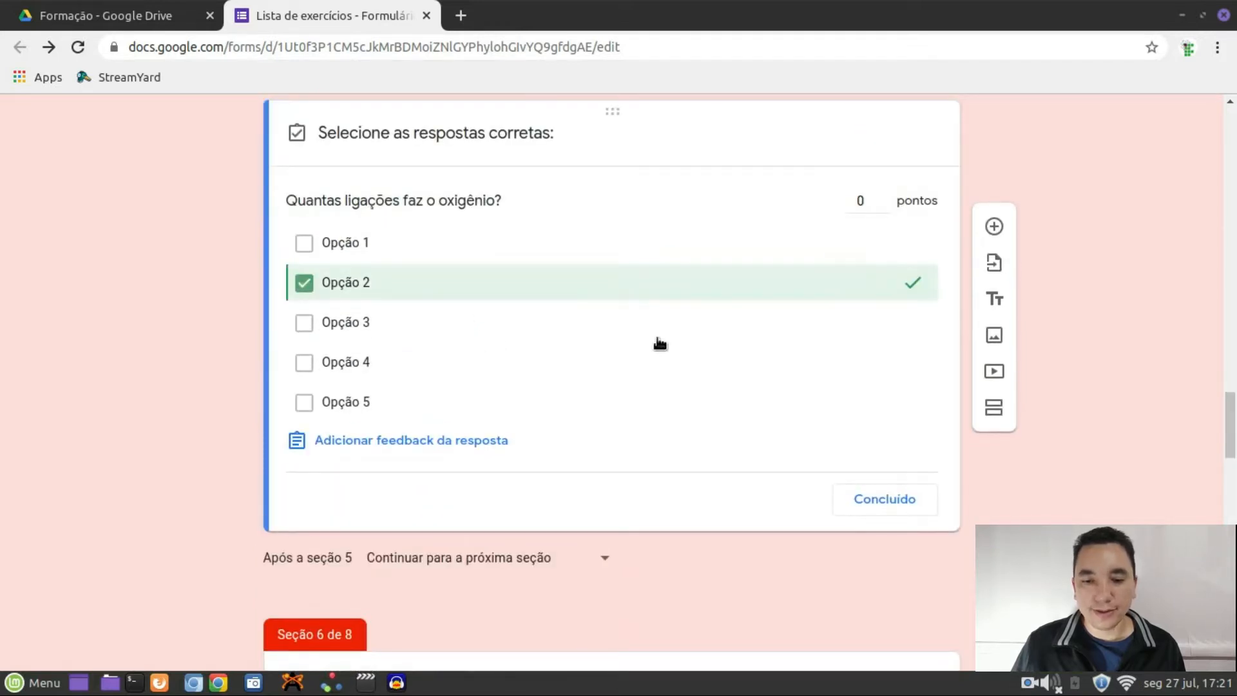
click(883, 196)
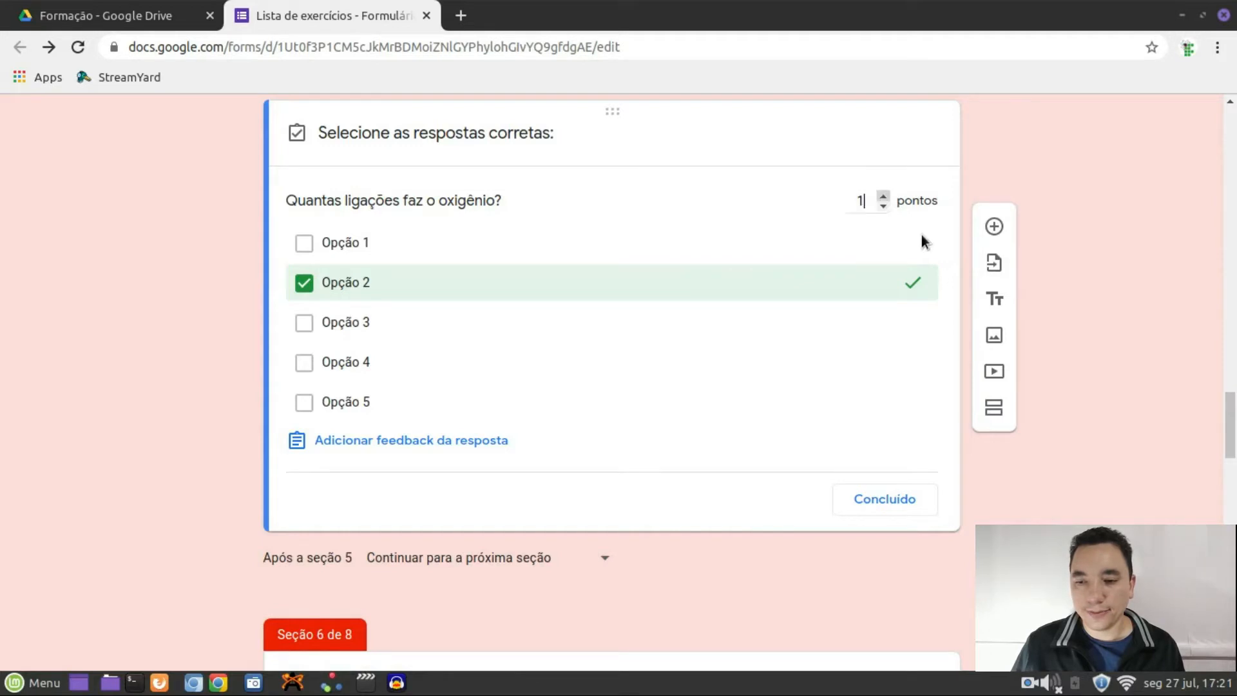
click(882, 501)
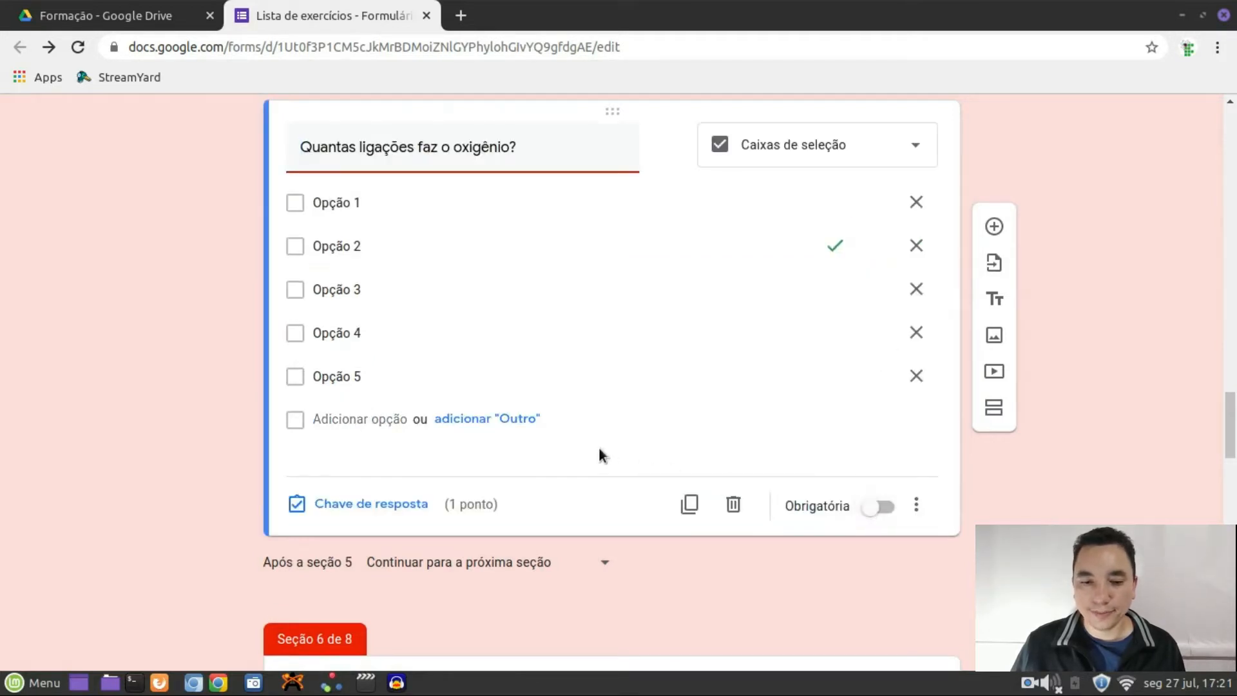
scroll(597, 445, down, 5)
scroll(588, 435, down, 6)
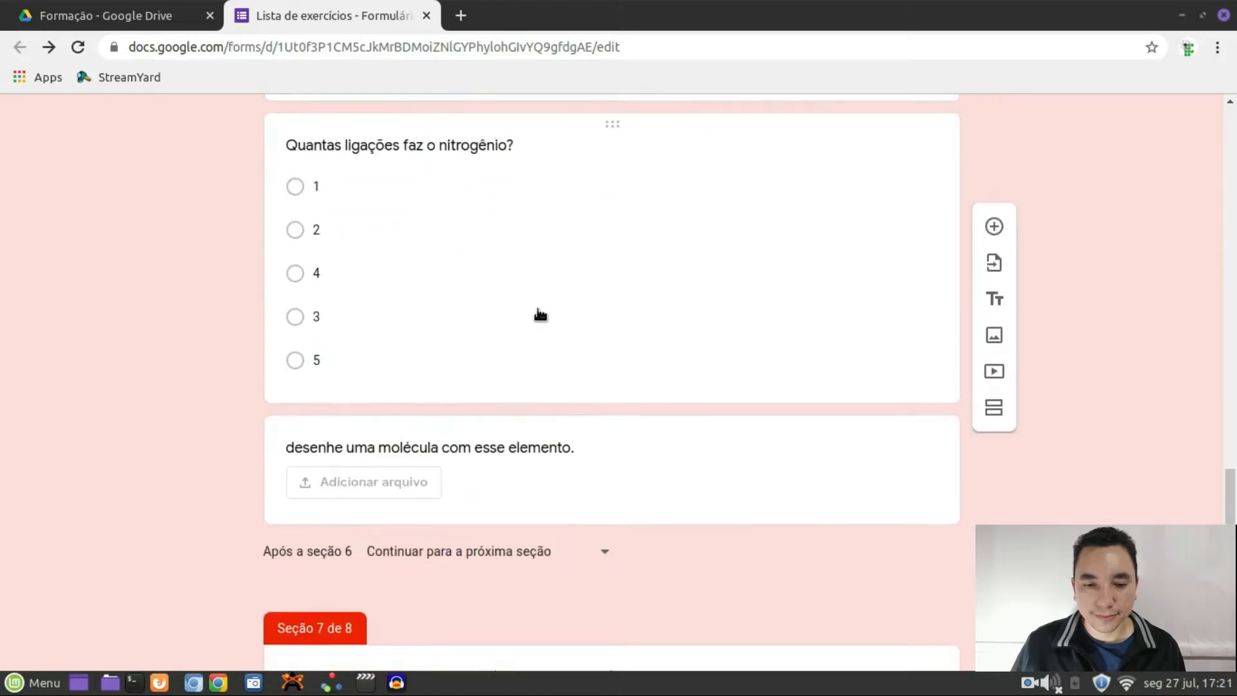
Key 5 as the section 6 nitrogen question's correct answer, worth 1 point
click(538, 313)
click(402, 356)
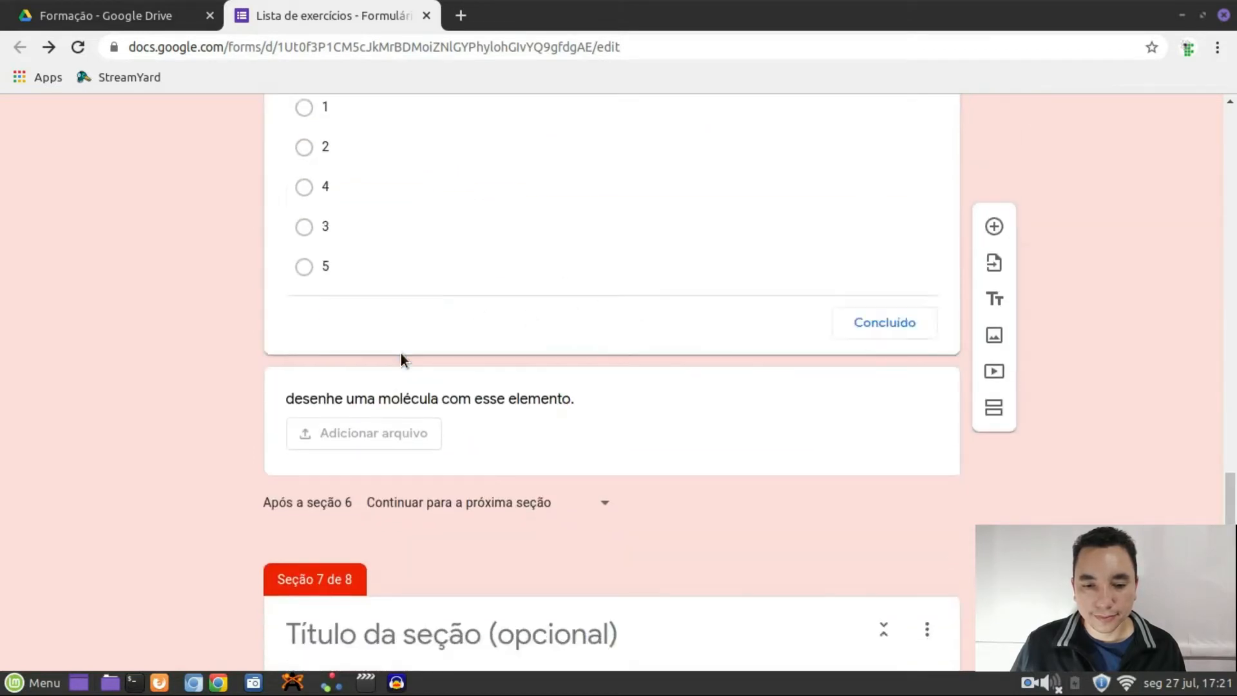
click(443, 586)
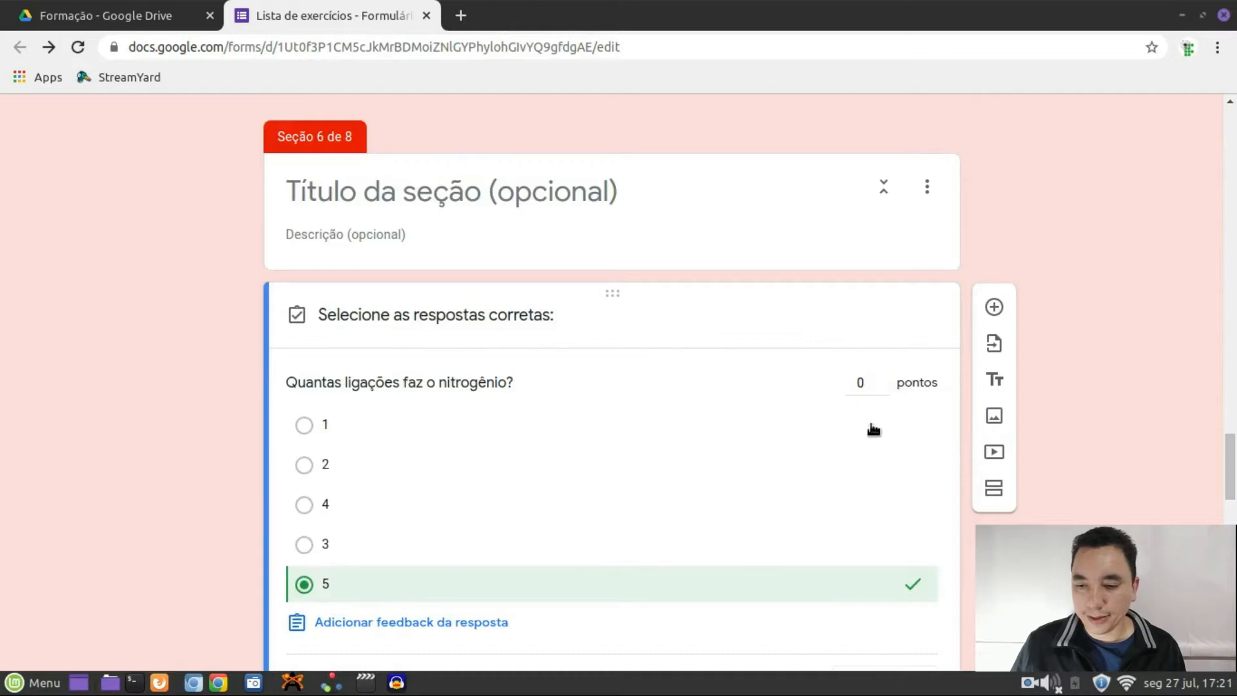
click(882, 377)
scroll(831, 502, down, 7)
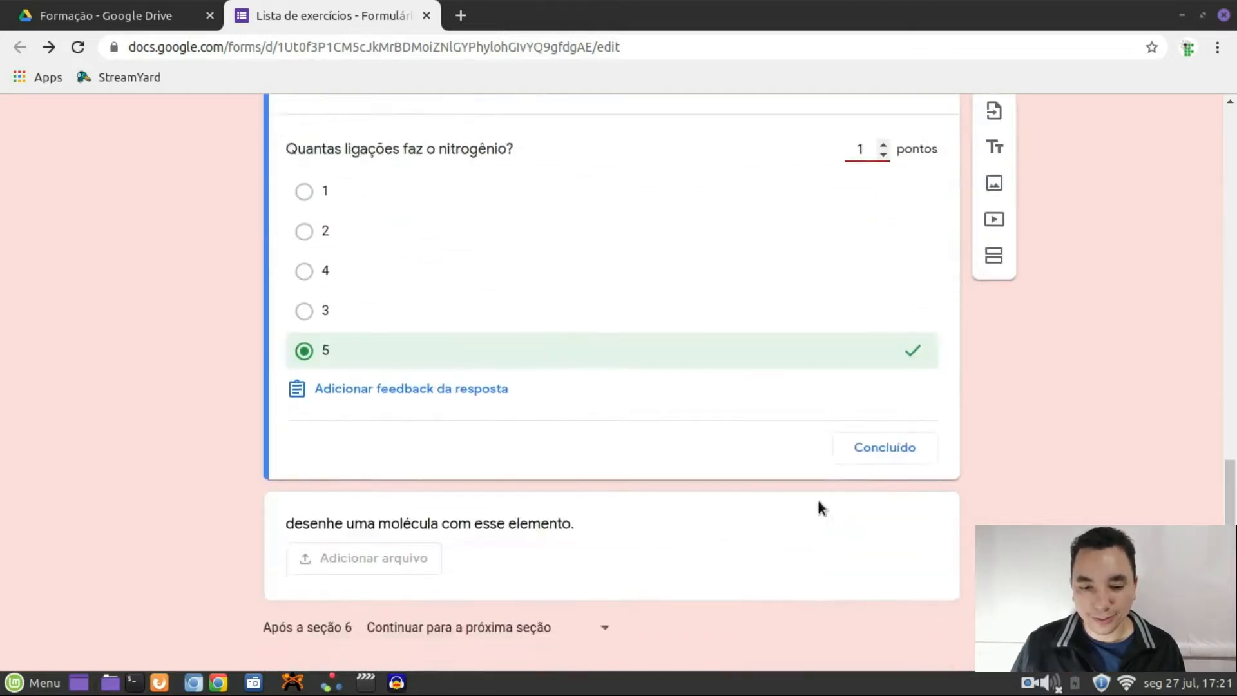
scroll(818, 502, down, 10)
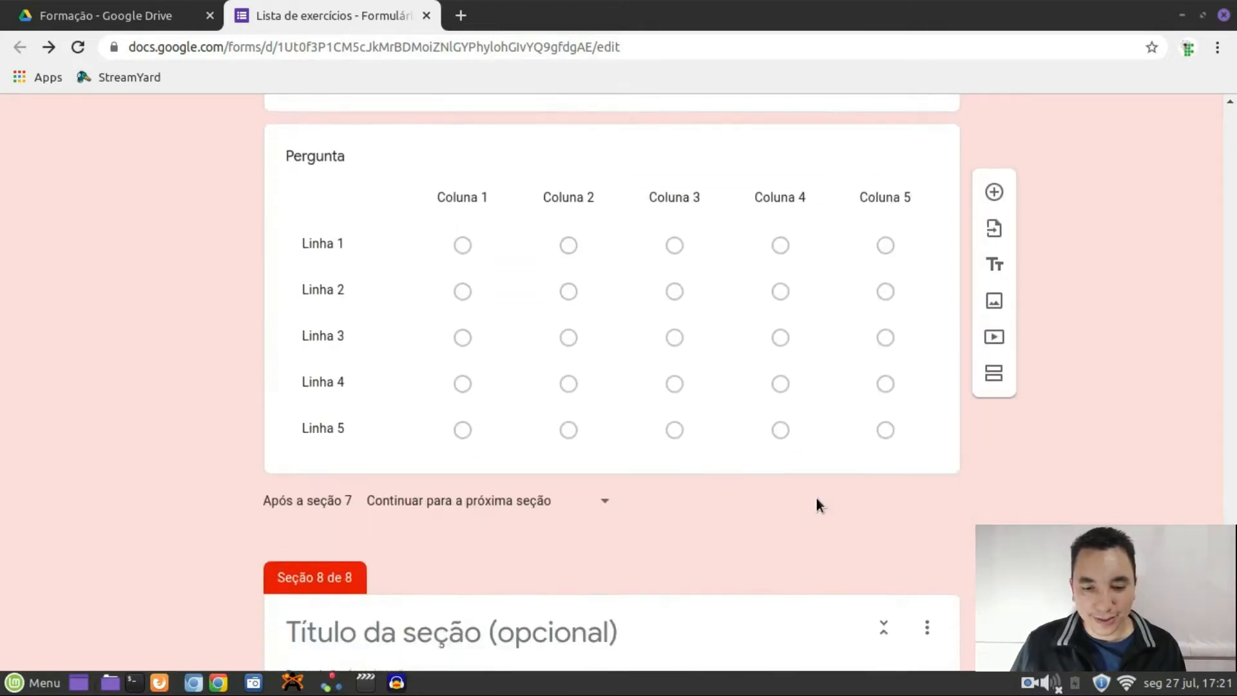
scroll(817, 504, down, 3)
scroll(817, 497, up, 15)
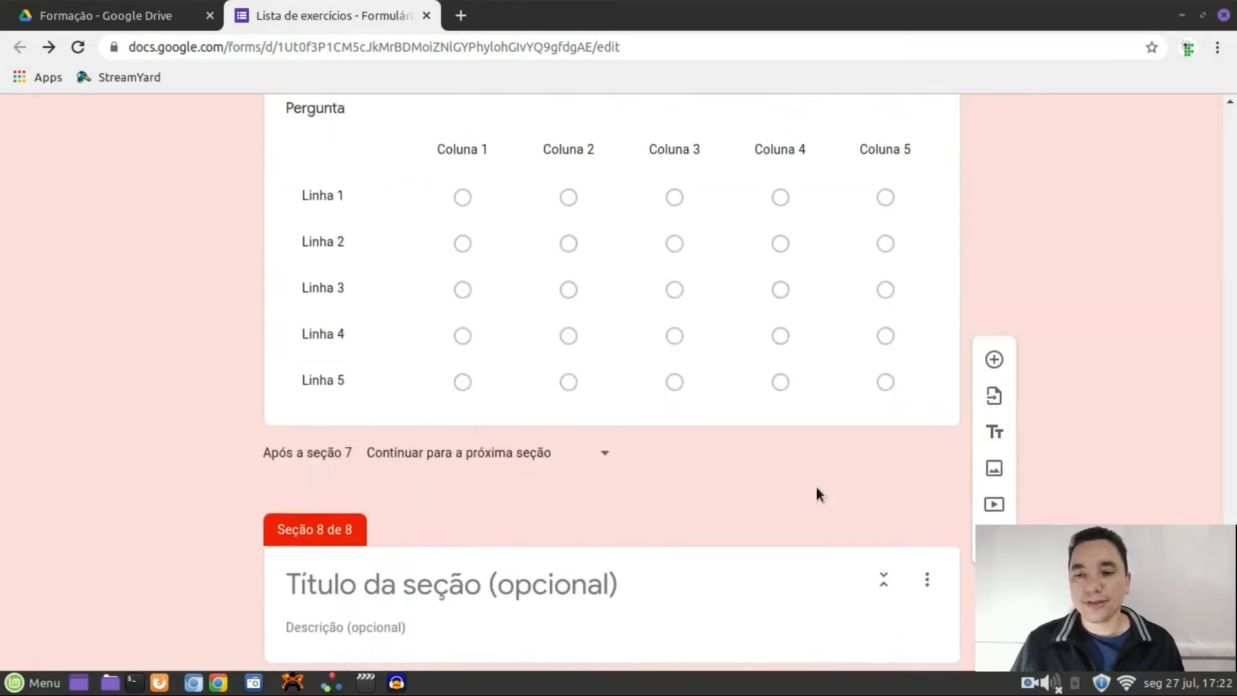
scroll(816, 495, up, 20)
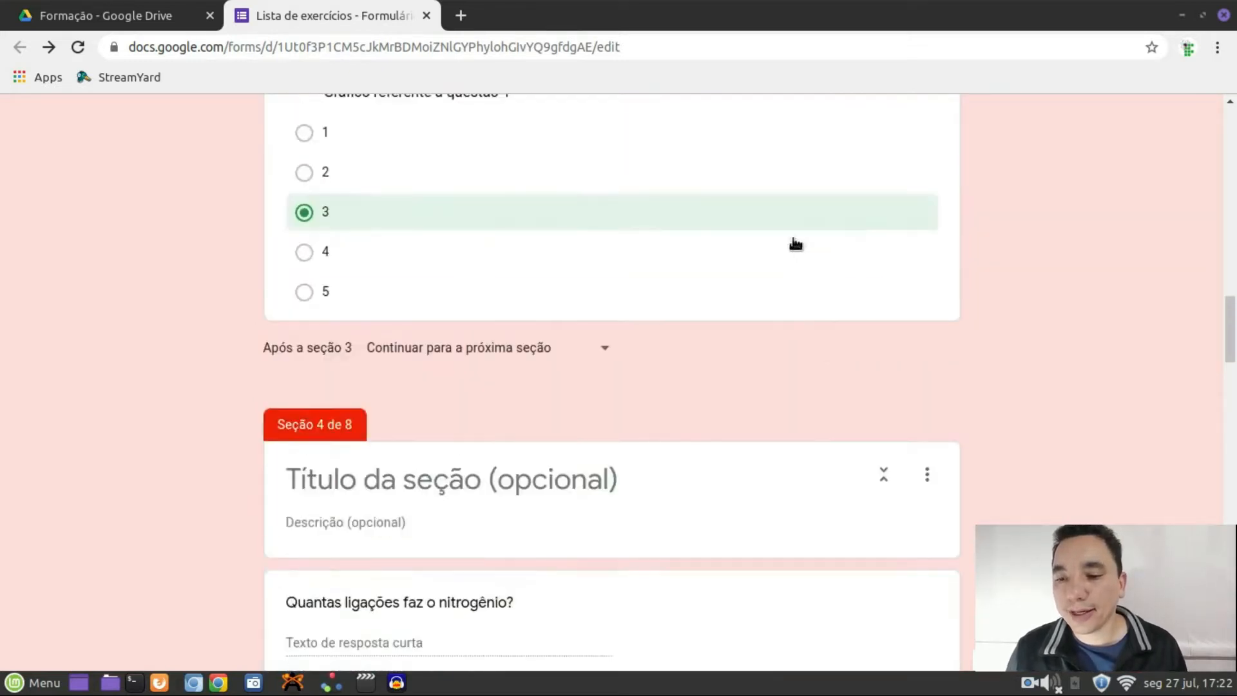
scroll(842, 196, up, 10)
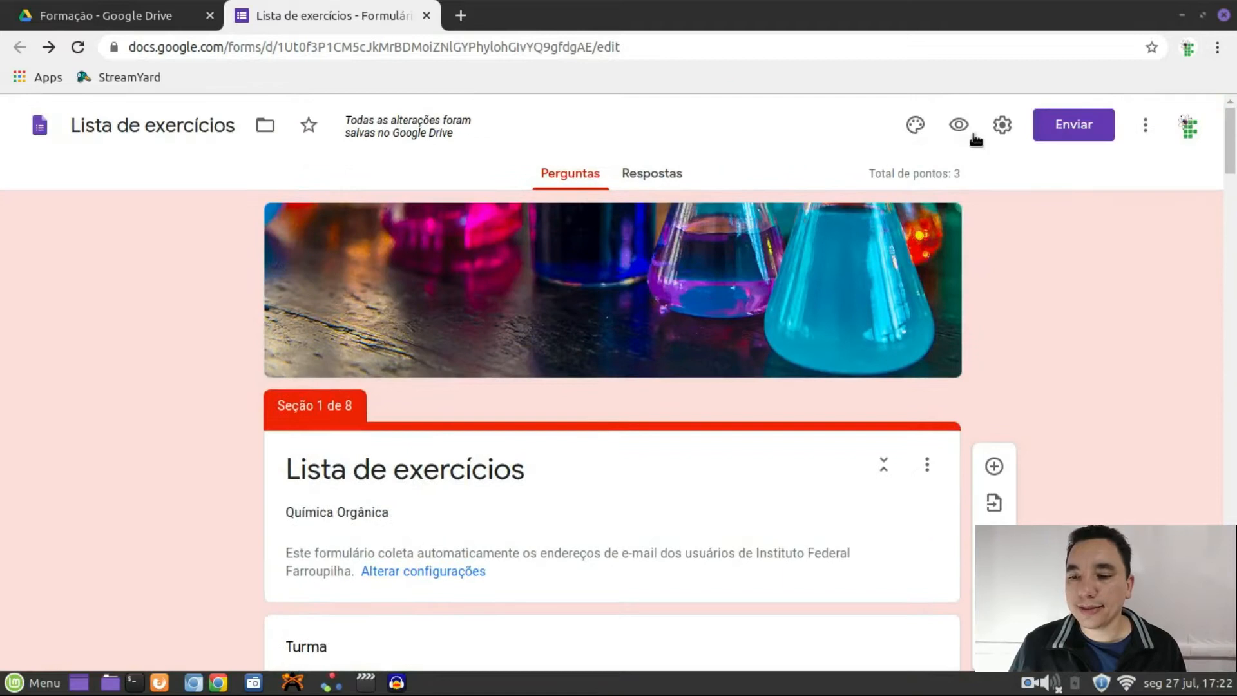
Preview the form and choose primeiro ano as the Turma
click(959, 126)
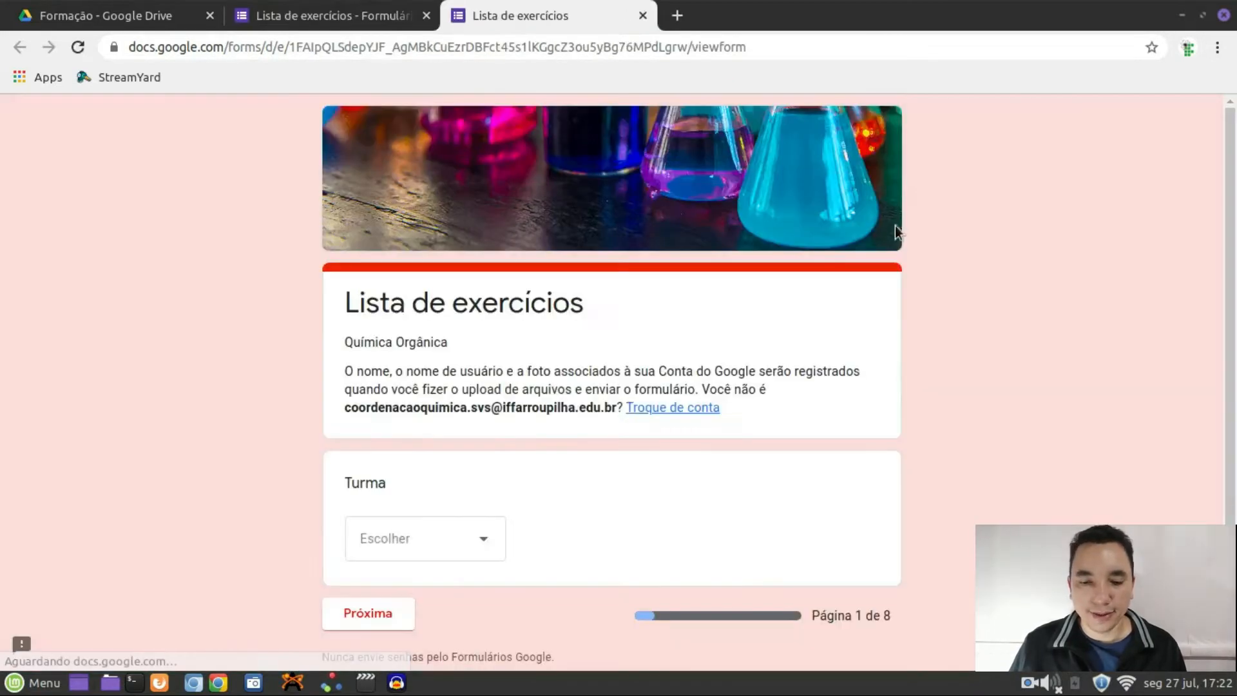
scroll(837, 438, down, 3)
click(475, 455)
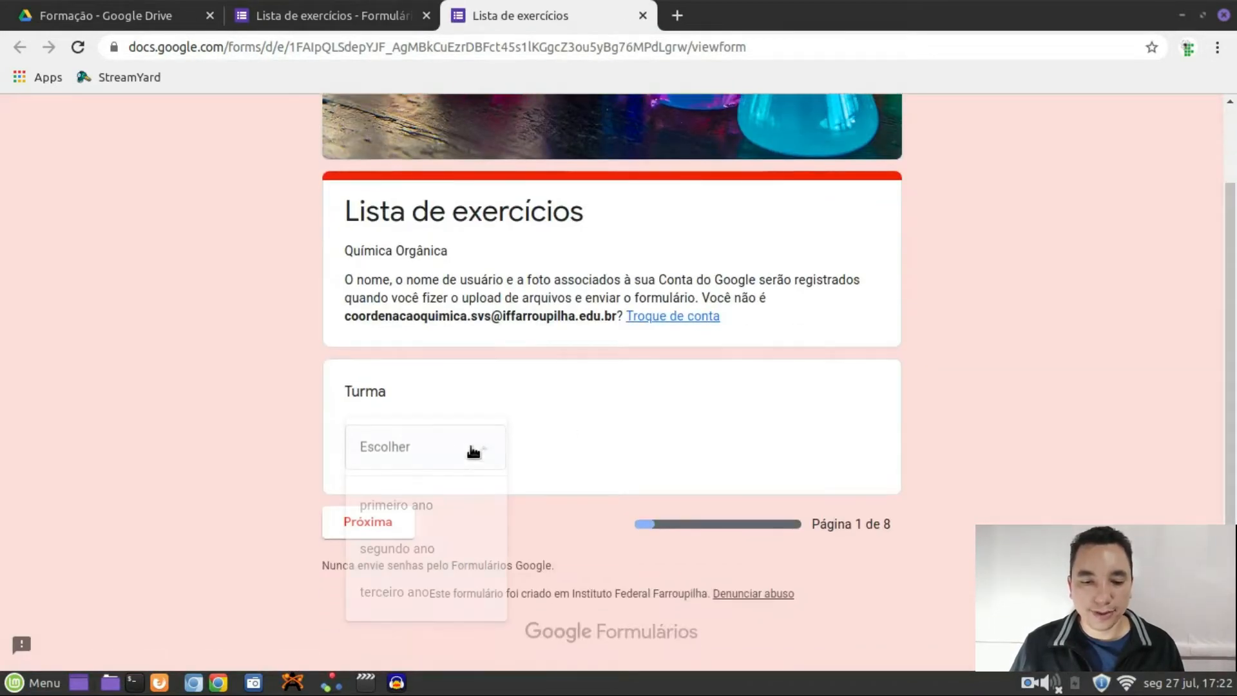
click(436, 508)
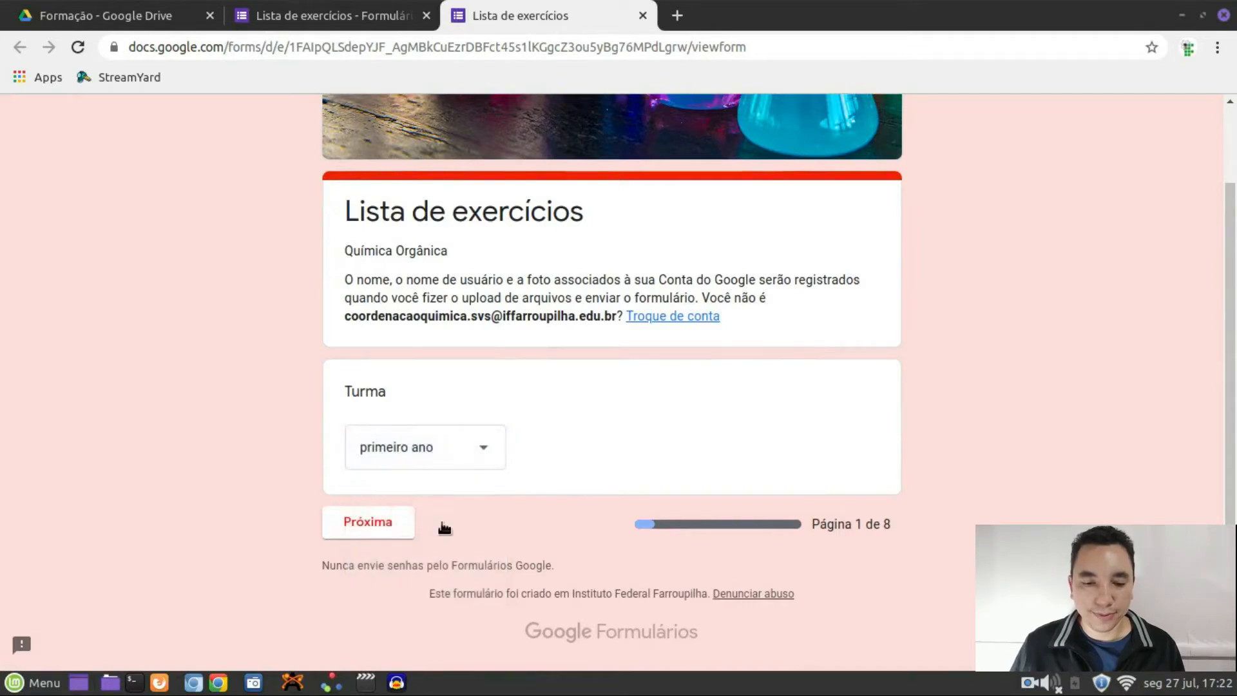
click(386, 523)
Select alunos primeiro ano as the student name and continue
scroll(508, 461, down, 3)
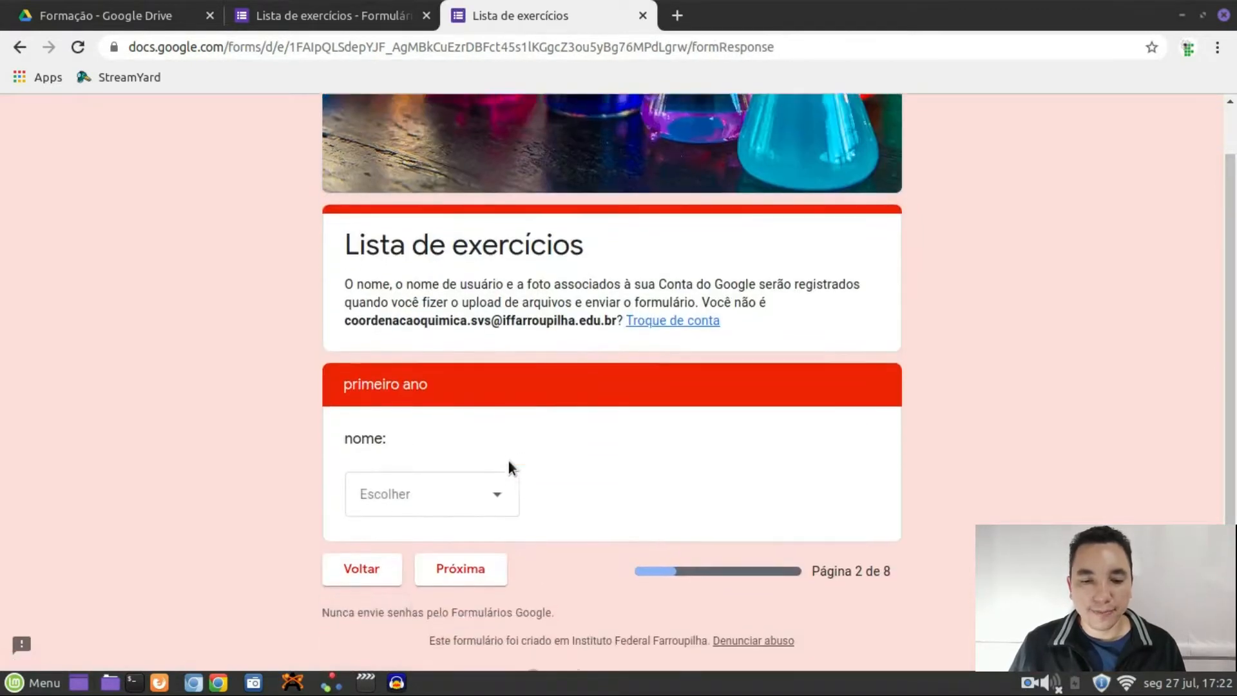
click(495, 446)
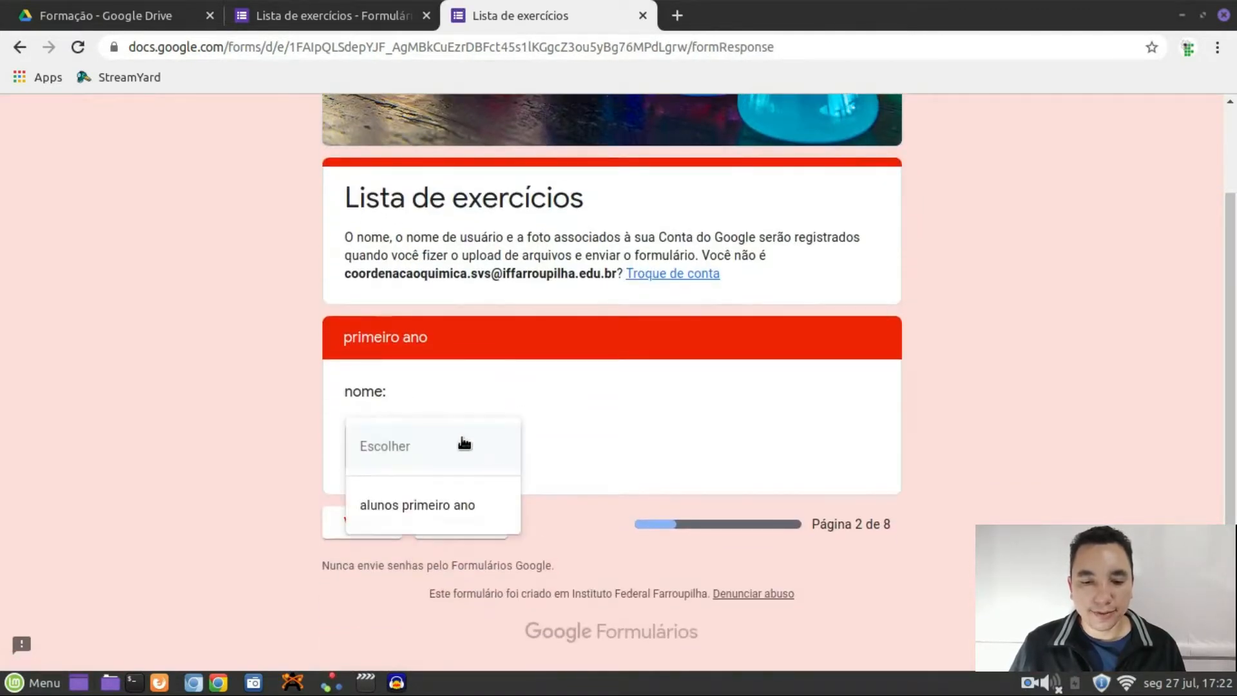
click(462, 509)
click(430, 522)
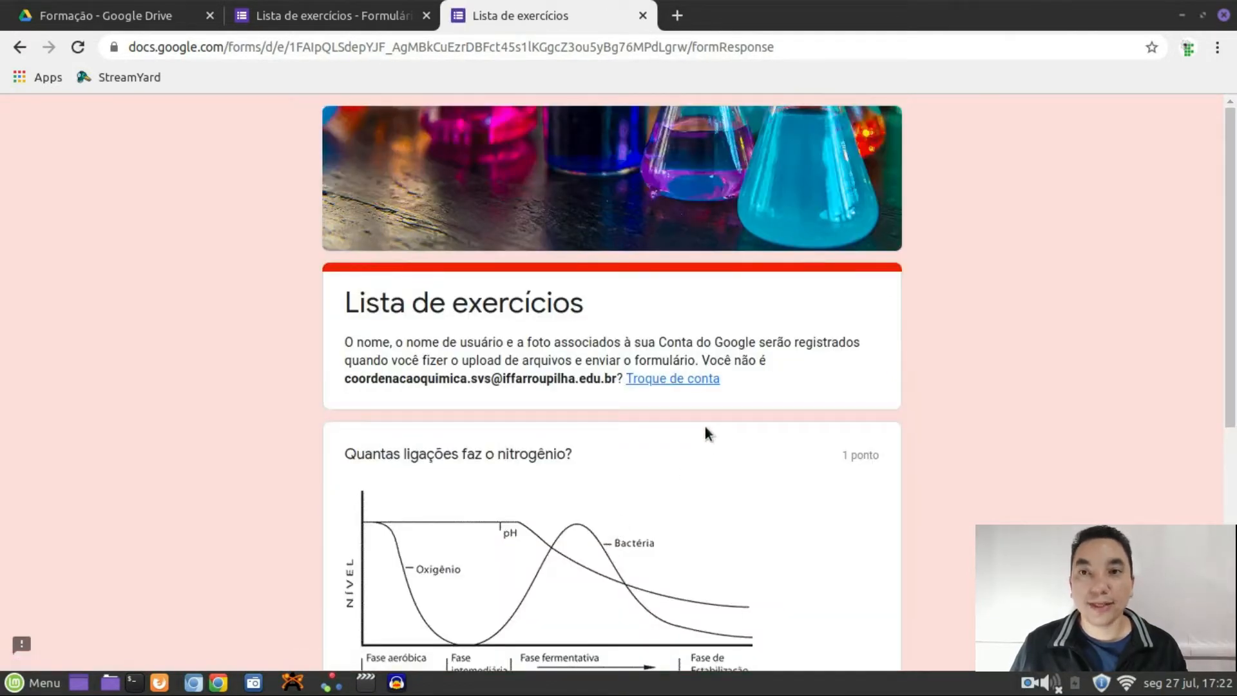
Answer 2 to the nitrogen question and fill in the short-answer response
scroll(711, 427, down, 5)
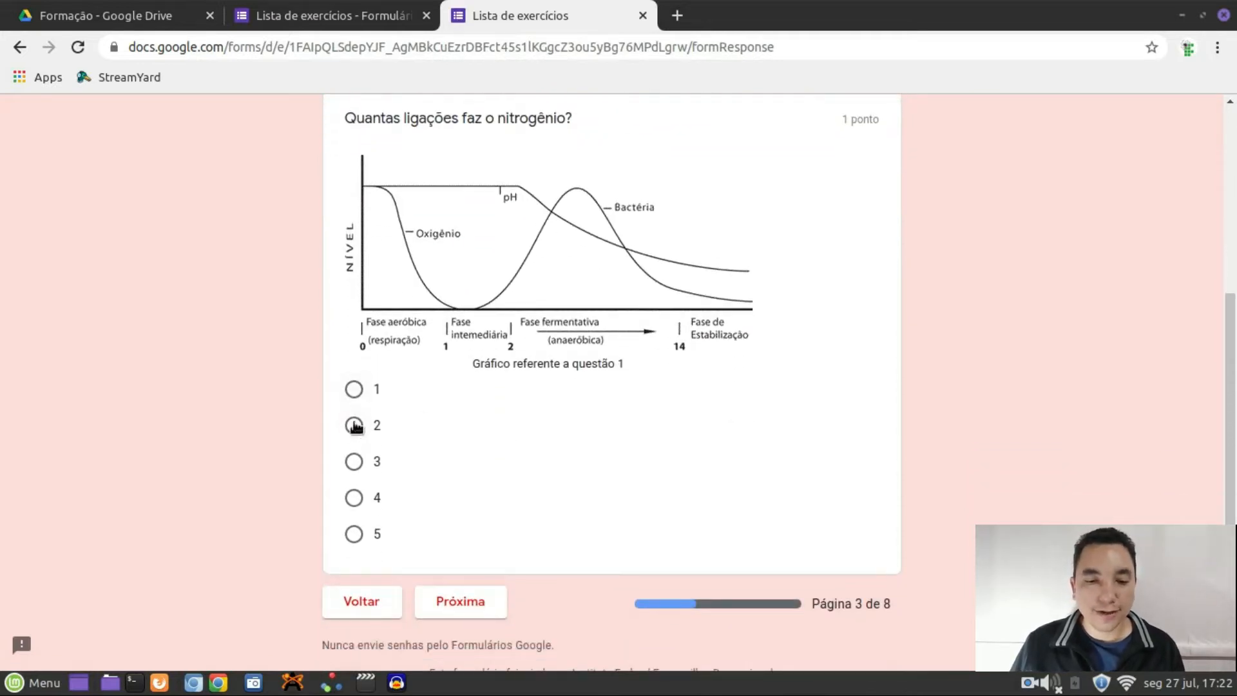
click(551, 452)
scroll(554, 477, down, 3)
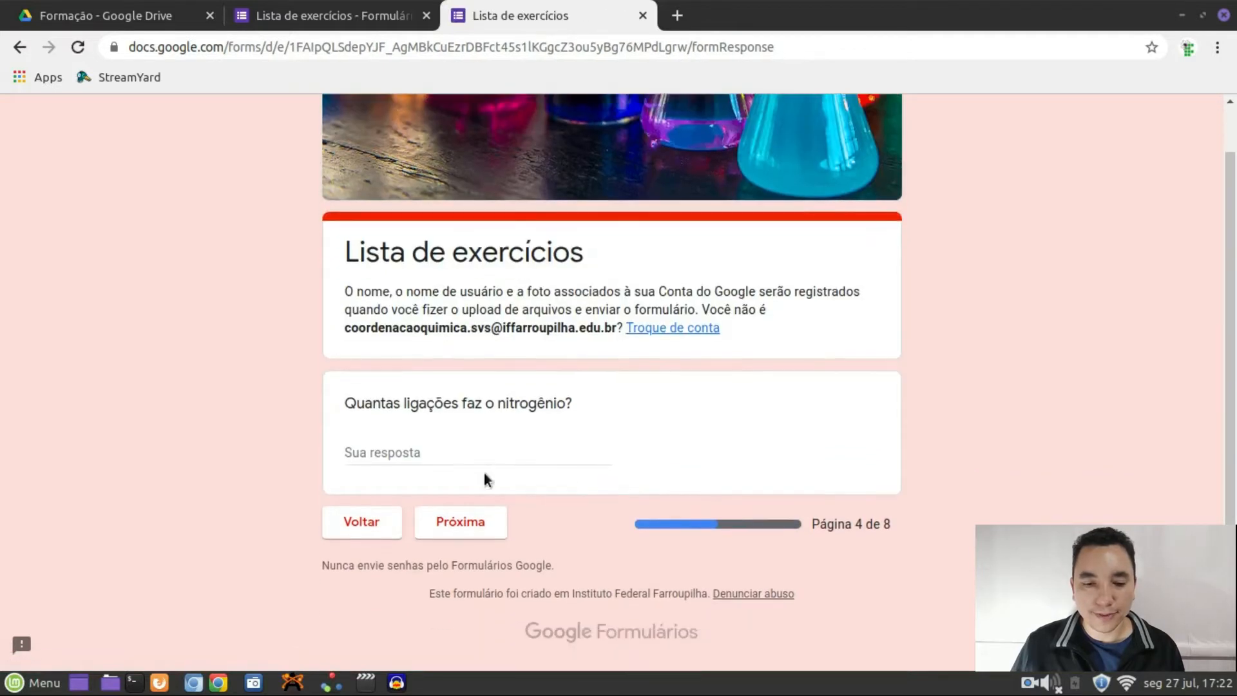
click(455, 444)
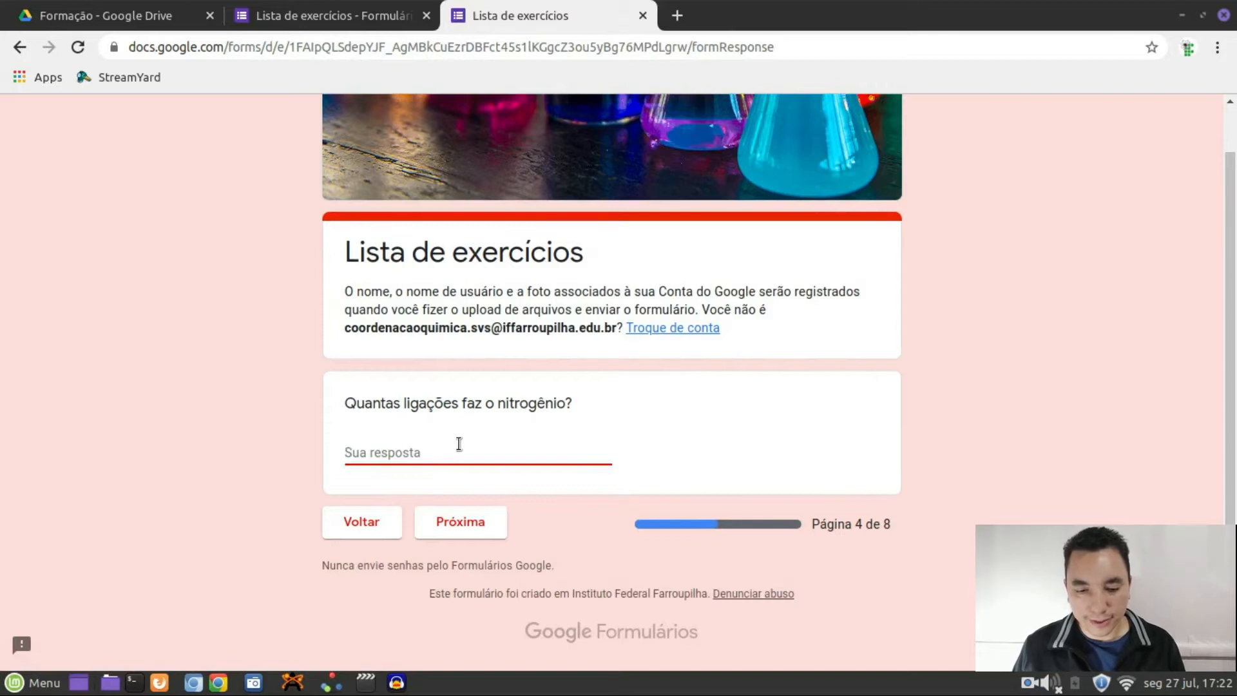
text(zer)
text(do)
key(BackSpace)
key(BackSpace)
key(BackSpace)
text(ro)
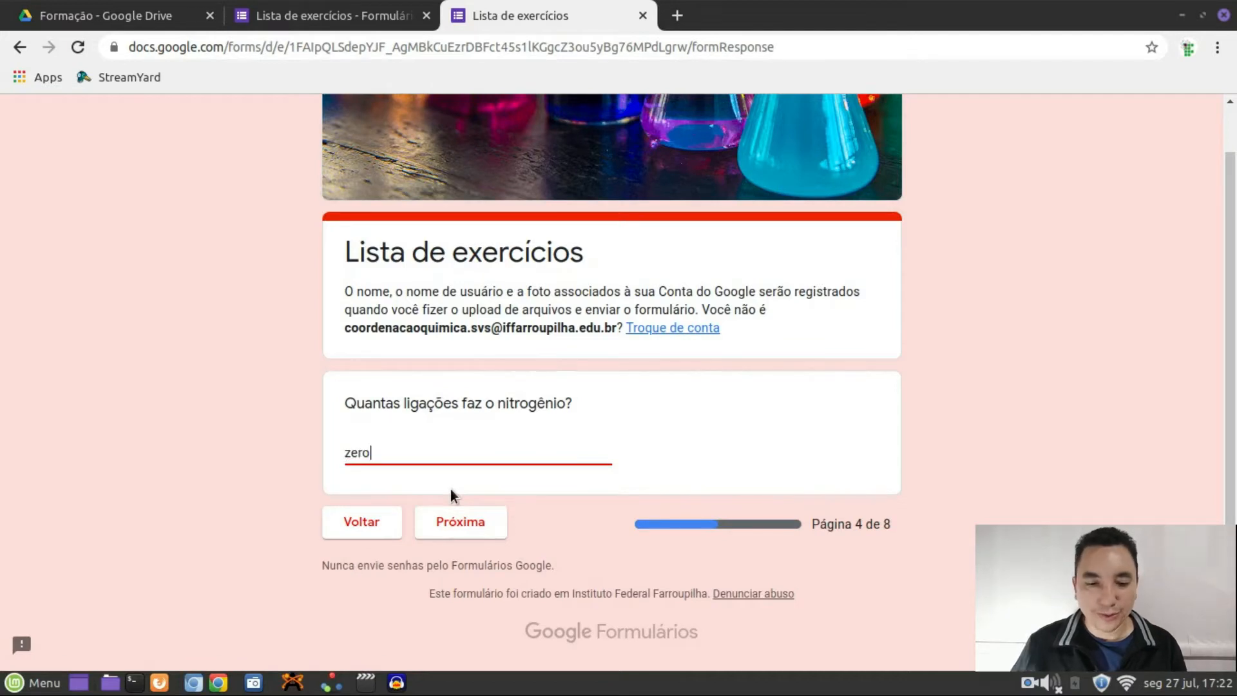
click(459, 520)
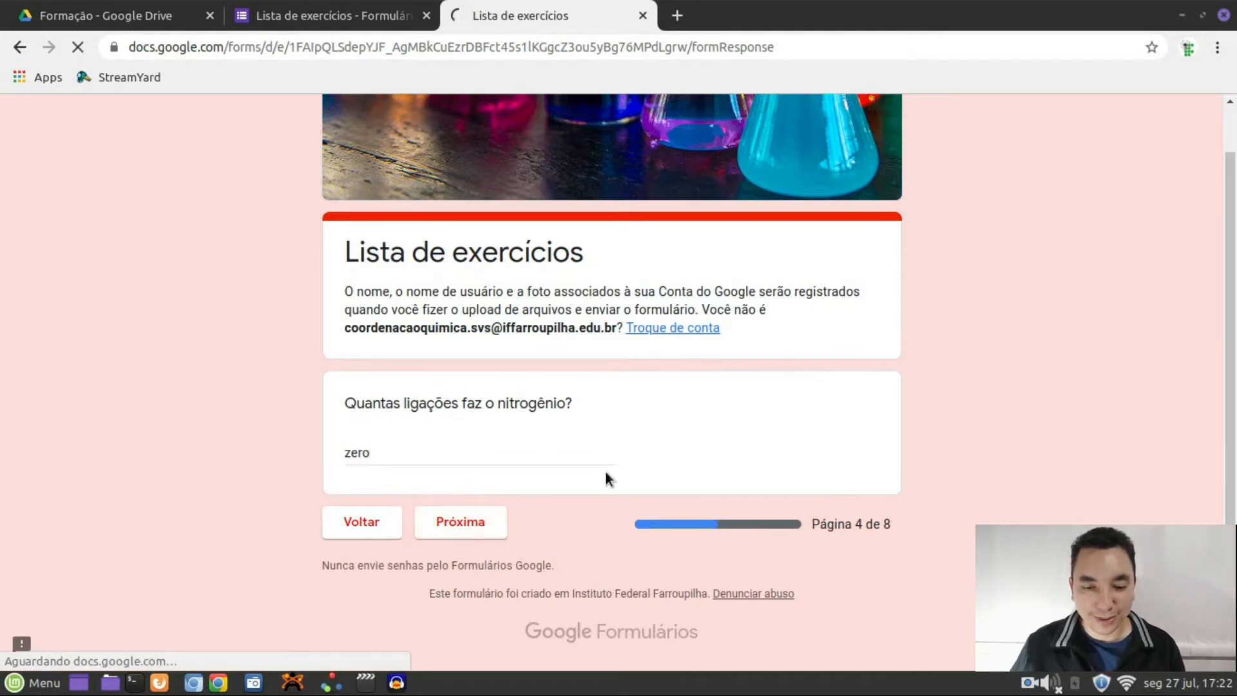
Tick Opção 4, then answer 3 to the next nitrogen question
click(358, 427)
click(480, 521)
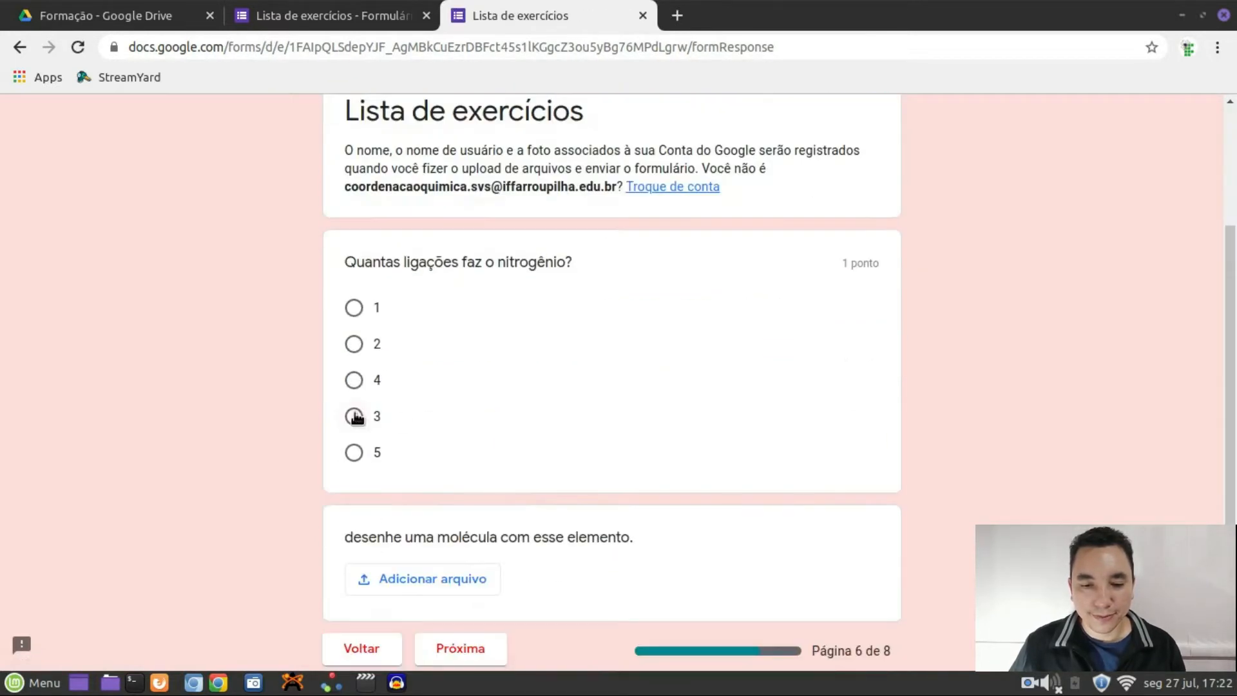
click(354, 416)
scroll(490, 477, down, 3)
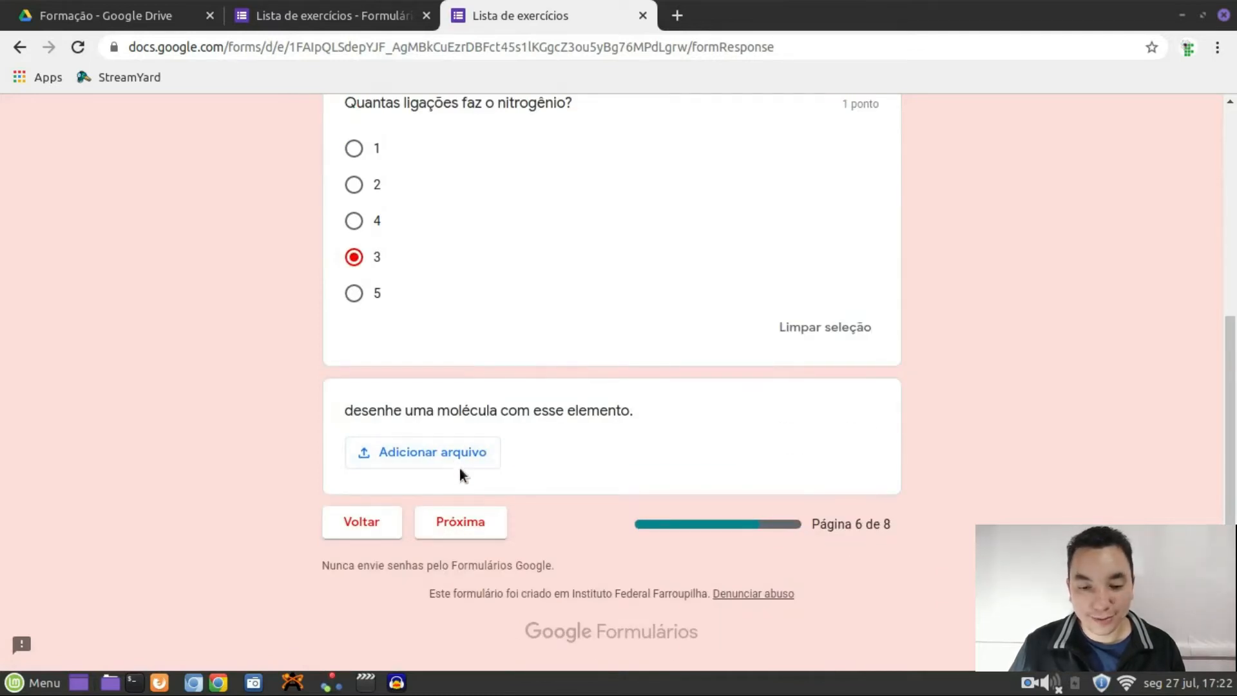
click(460, 522)
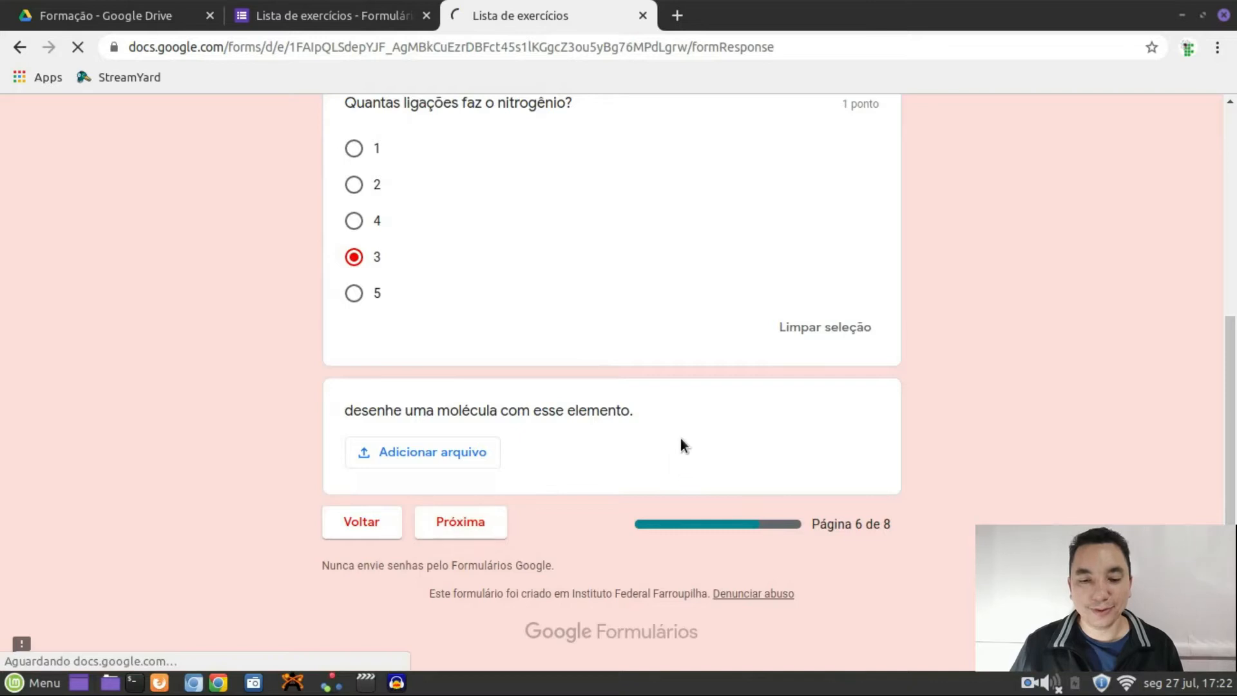
Choose Coluna 1 for Linhas 1 through 5 in the grid question
scroll(608, 491, down, 3)
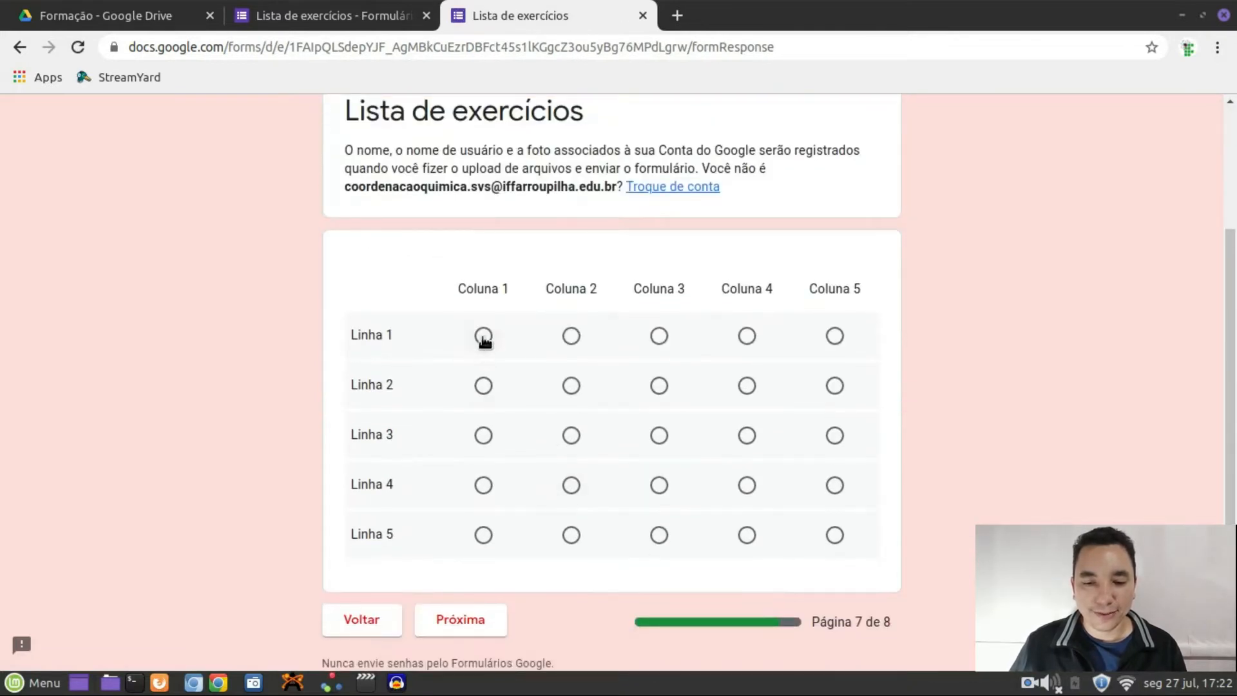
click(483, 335)
click(483, 385)
click(483, 435)
click(483, 484)
click(480, 536)
scroll(524, 522, down, 2)
click(496, 515)
Tick Colunas 1 and 2 for Linha 1, Coluna 2 for Linhas 3 and 4, and submit
scroll(518, 374, down, 4)
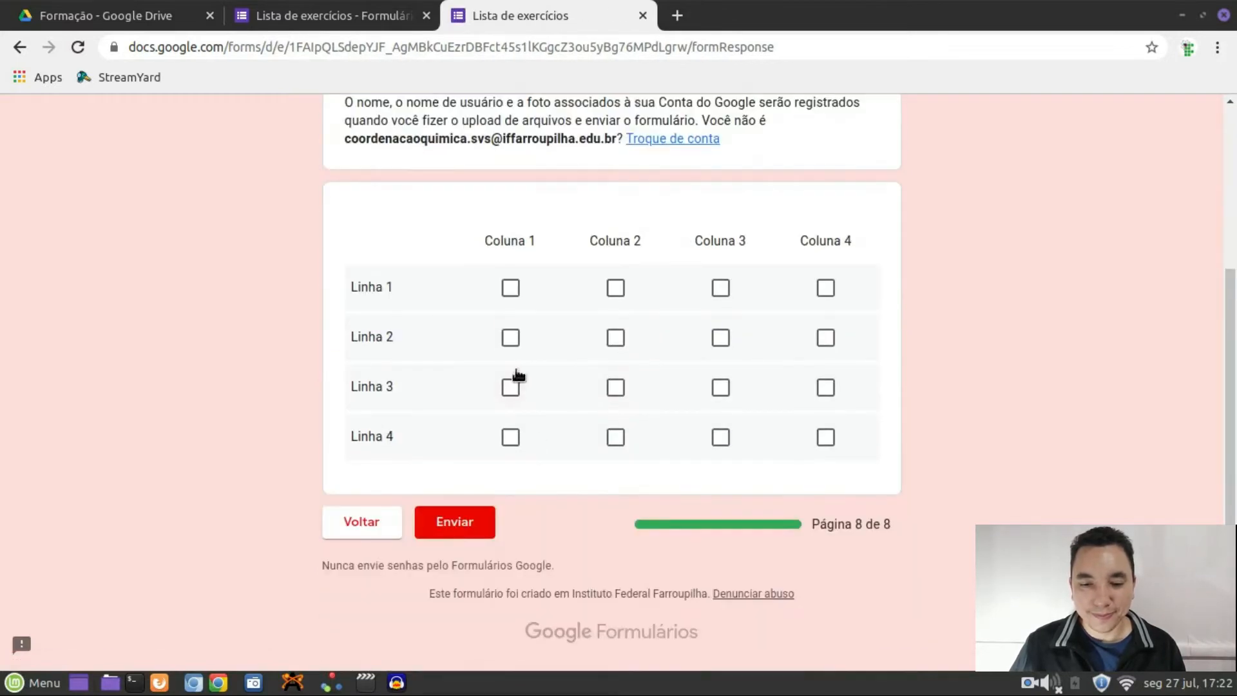
click(514, 291)
click(615, 293)
click(615, 388)
click(615, 437)
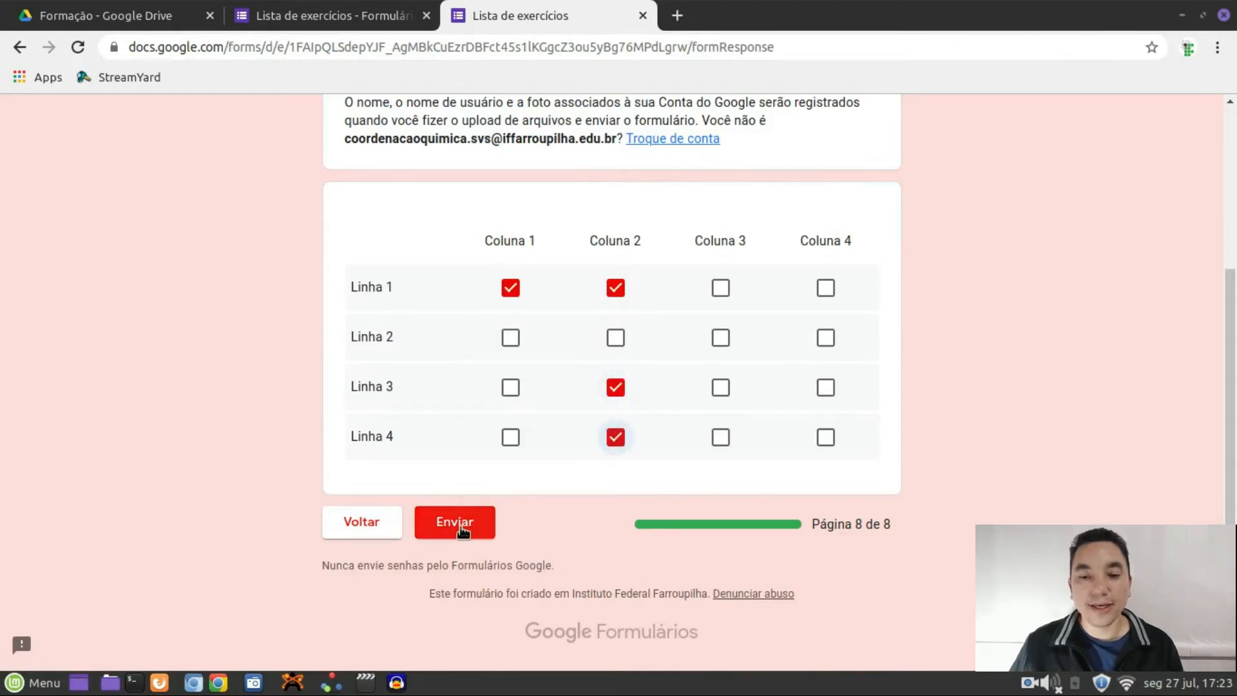
click(461, 527)
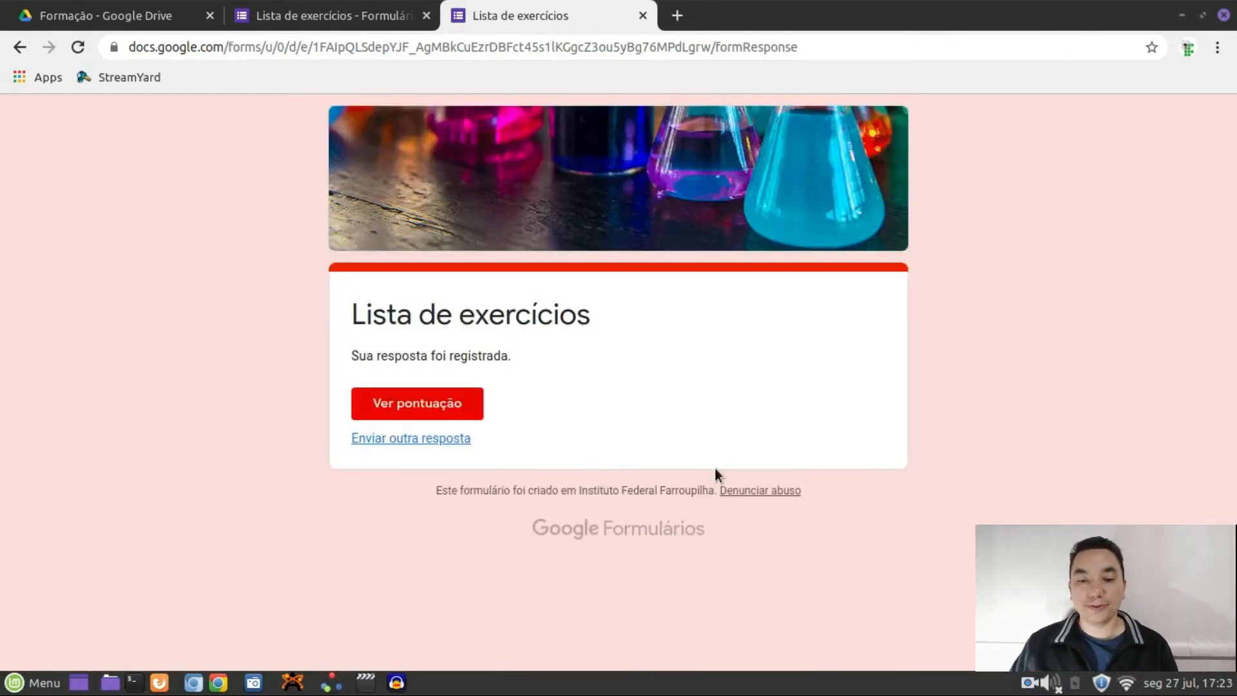
Review each graded question on the Ver pontuação page, then close that tab
click(464, 417)
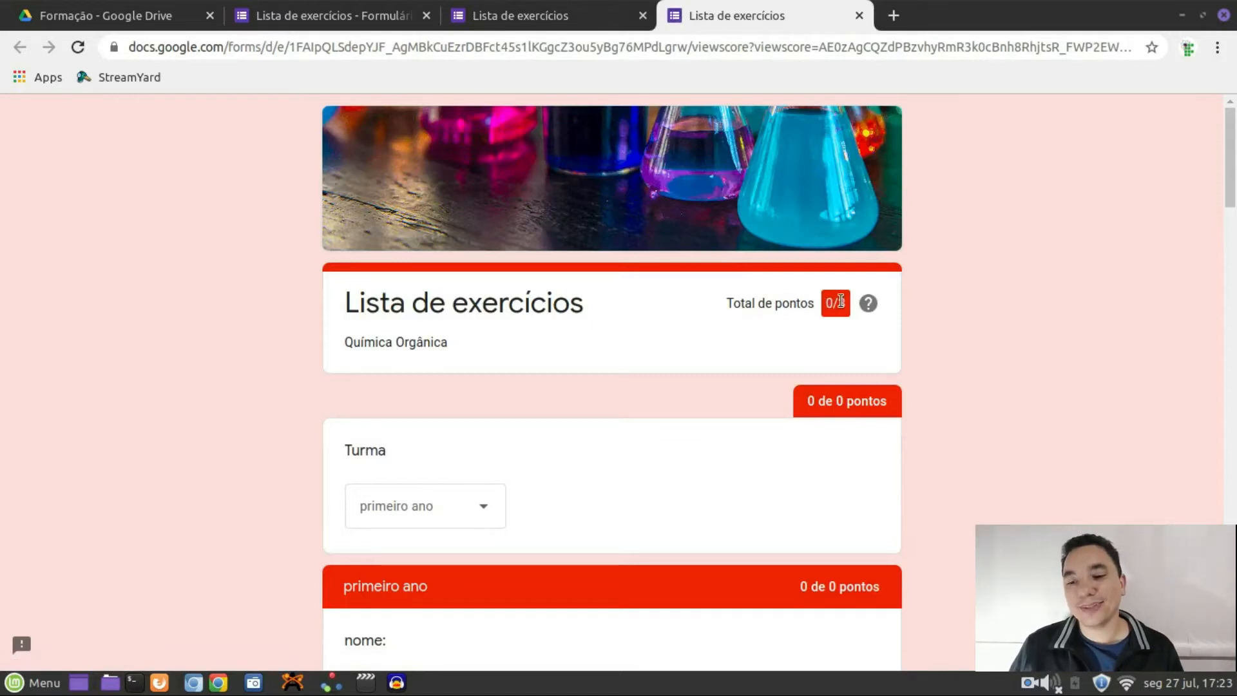
scroll(810, 394, down, 5)
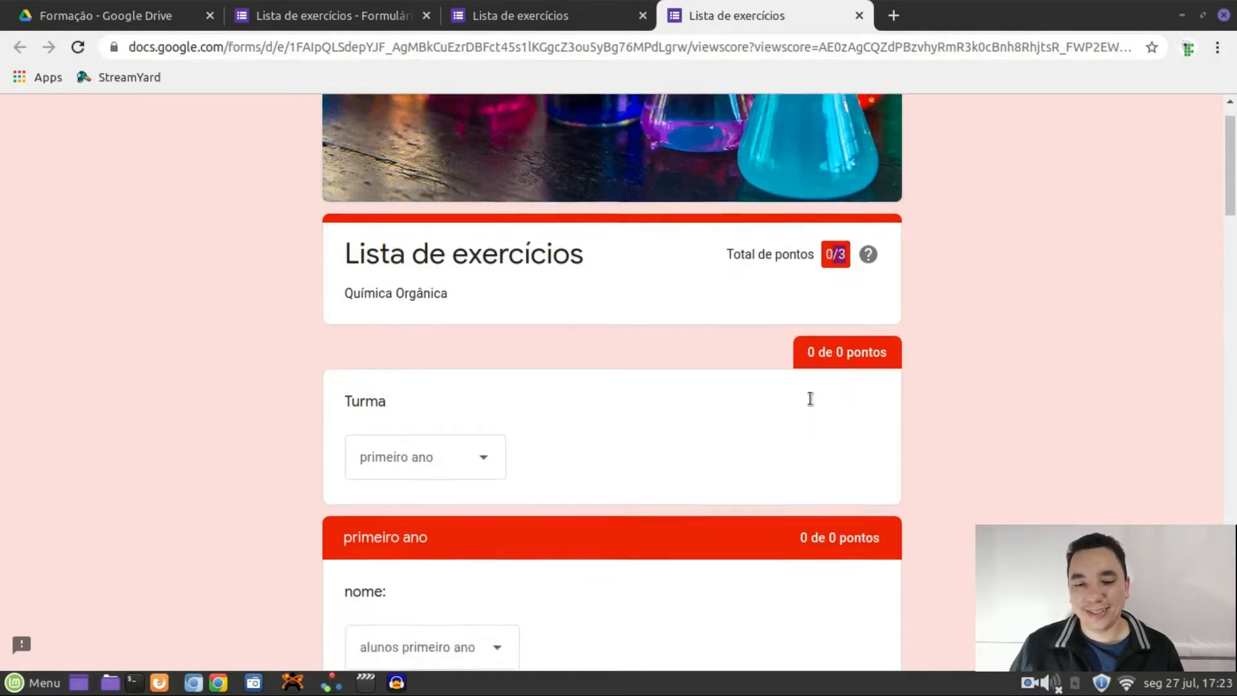
scroll(810, 393, down, 5)
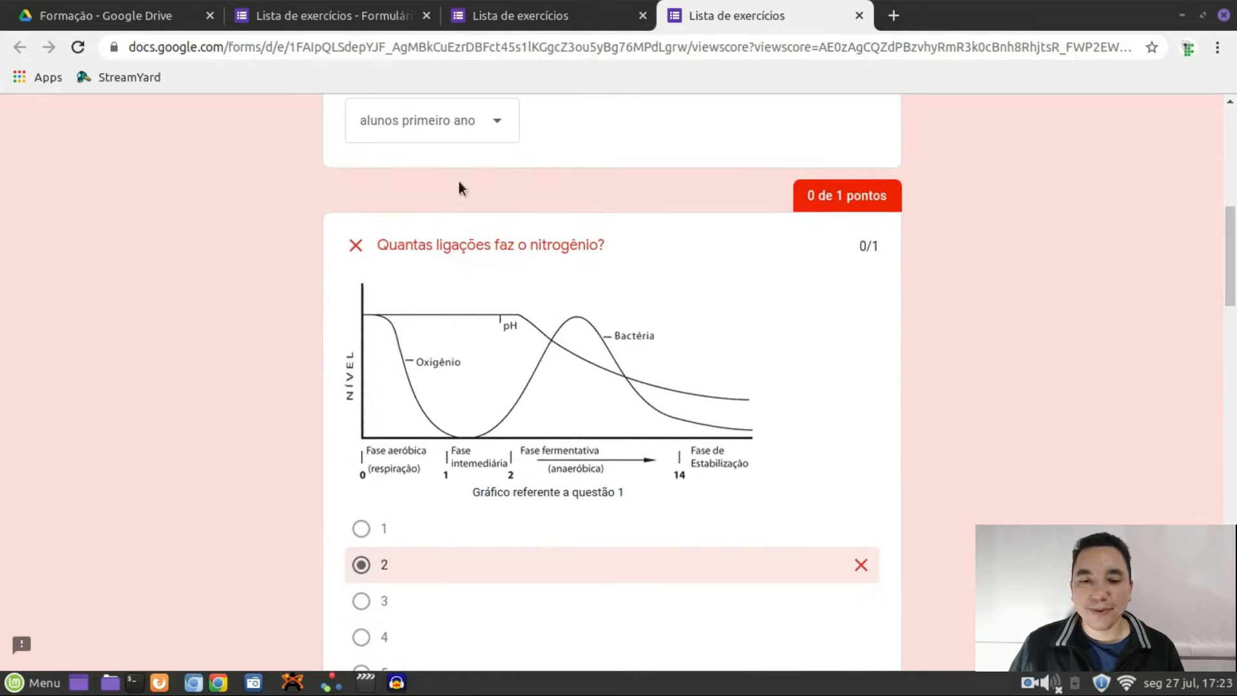
drag(383, 244, 606, 245)
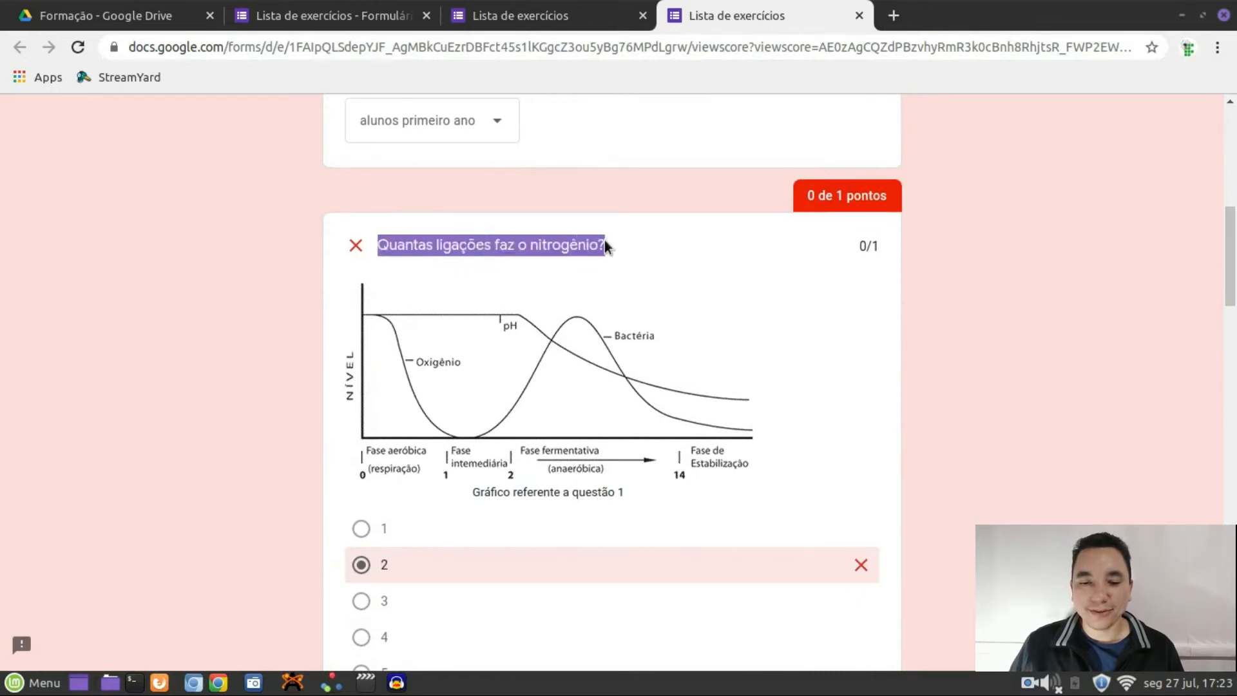
scroll(619, 322, down, 3)
scroll(856, 423, down, 4)
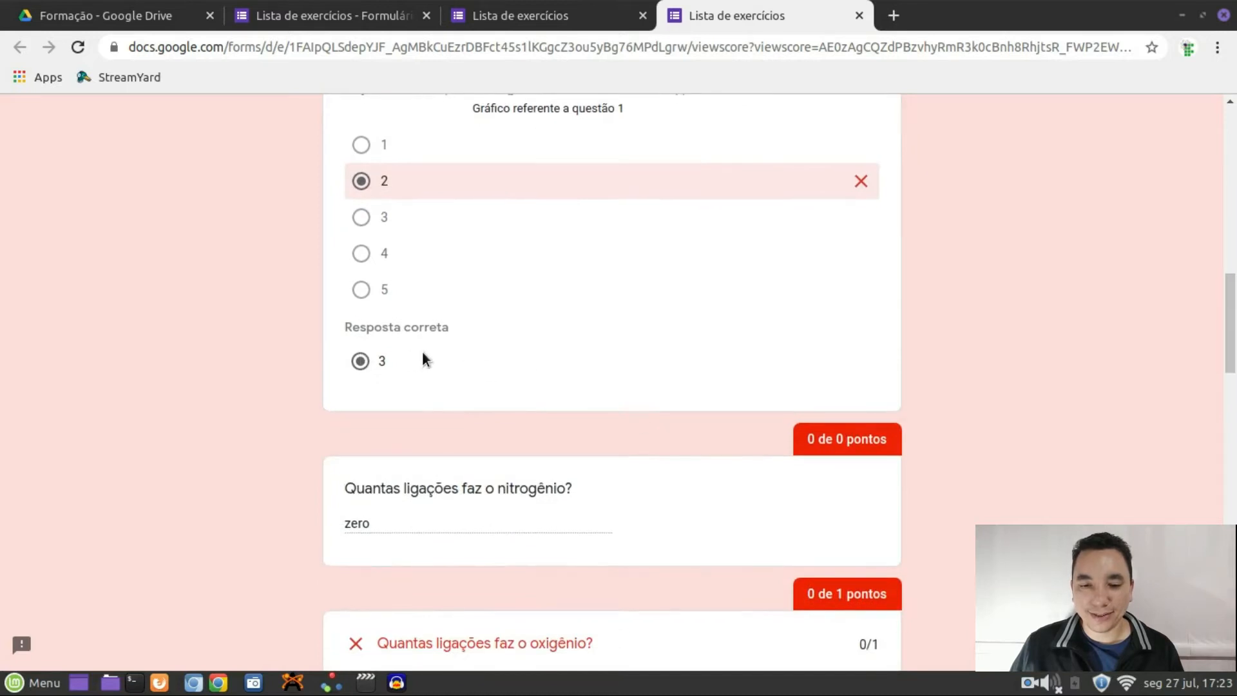
scroll(485, 410, down, 5)
scroll(487, 415, down, 8)
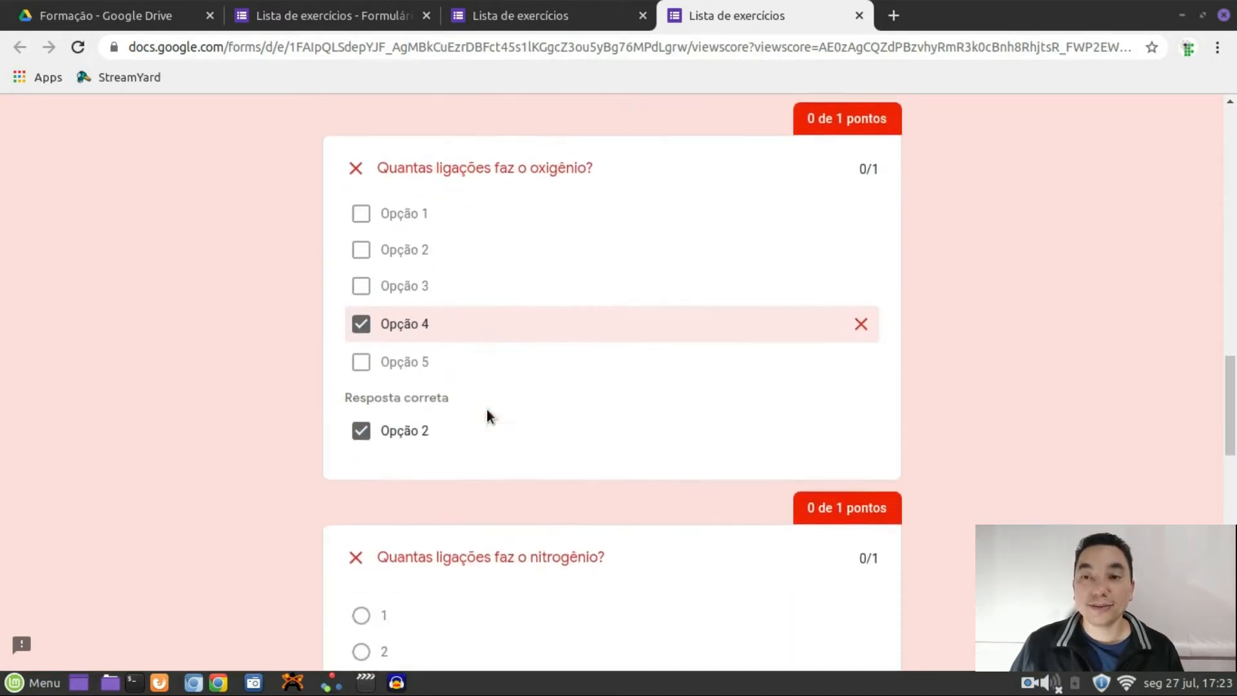
scroll(487, 414, down, 10)
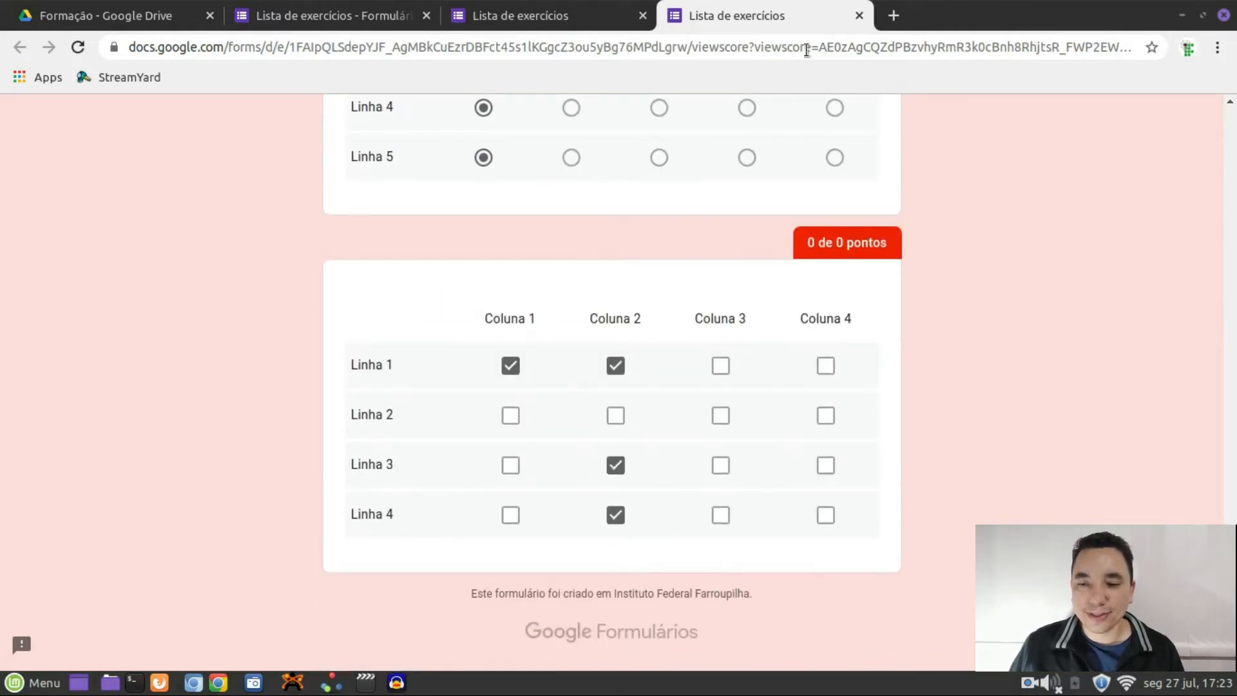
click(860, 15)
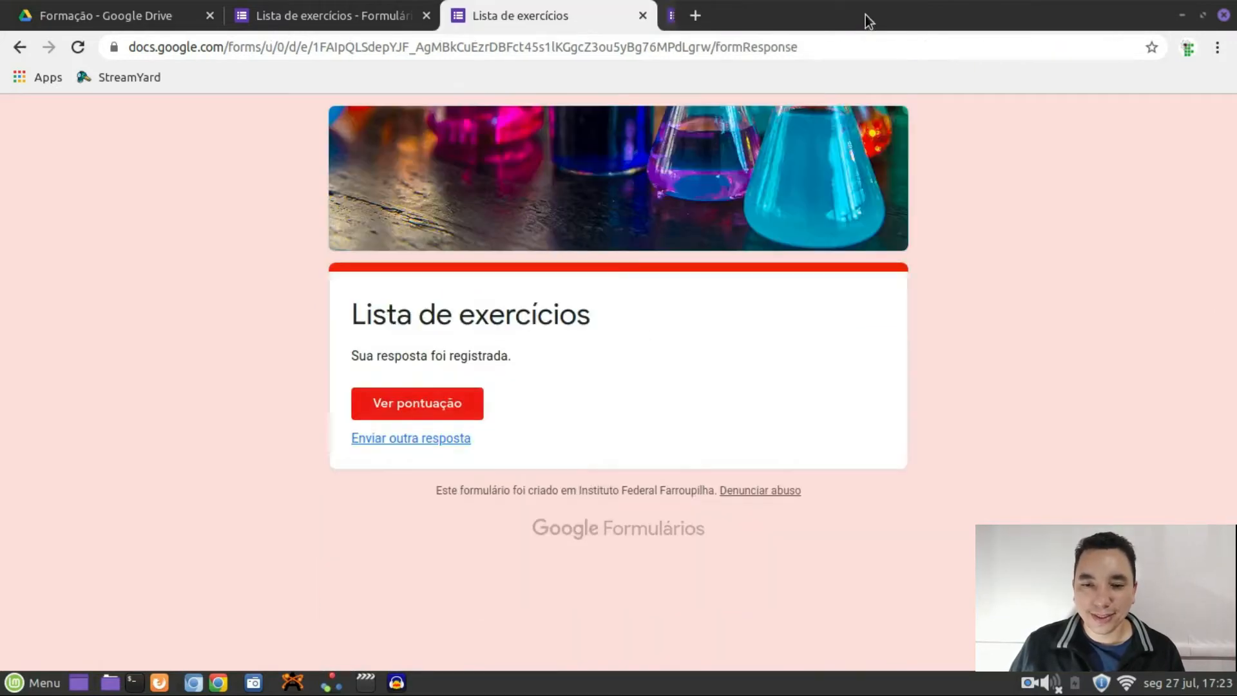
Close the submitted form and scroll through the Respostas summary showing one 0/3 response
click(641, 16)
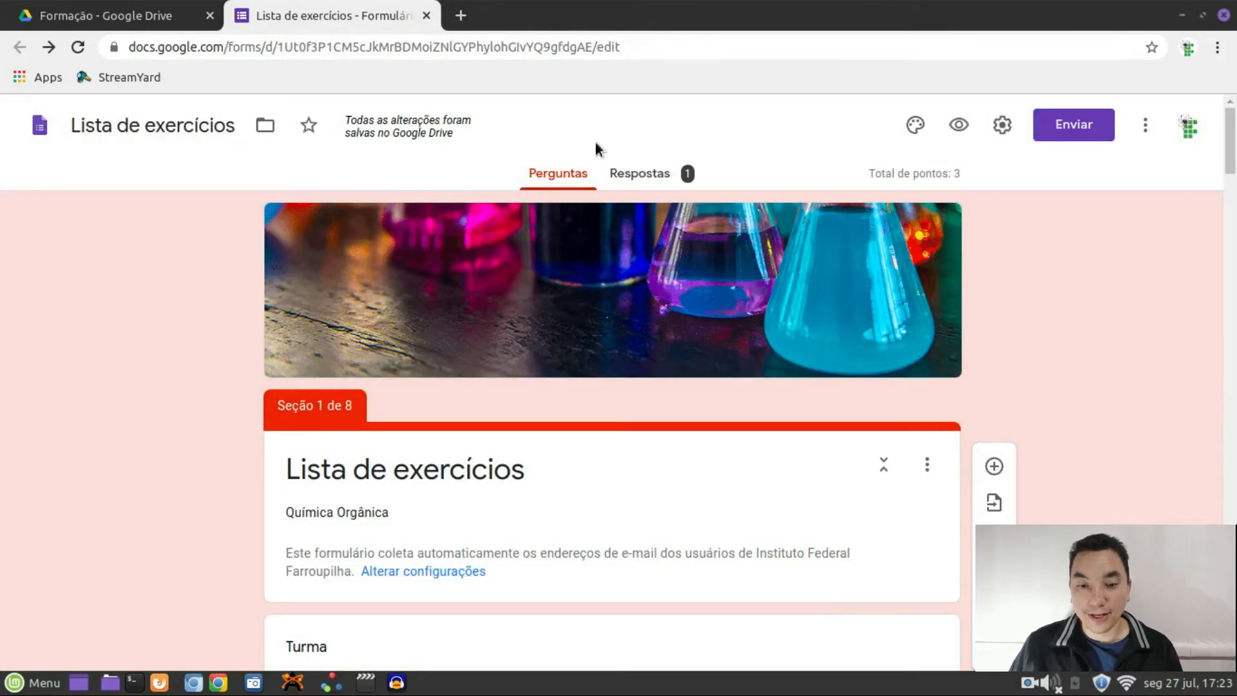
click(673, 181)
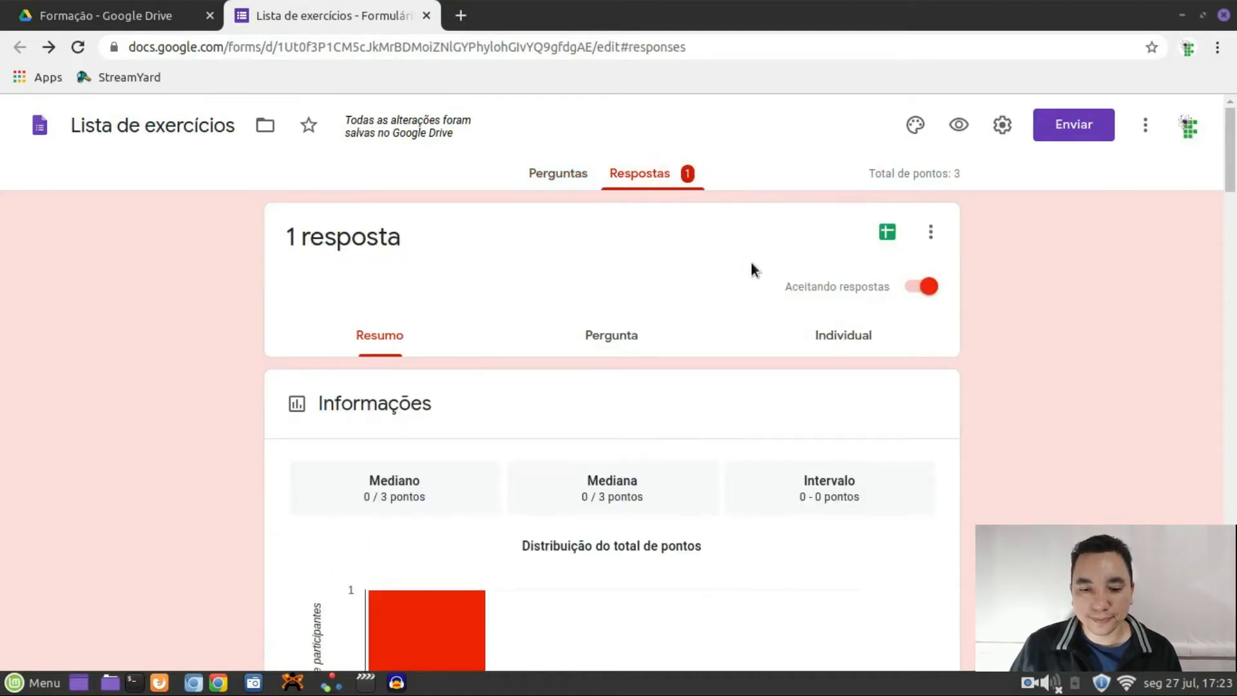
scroll(751, 261, down, 5)
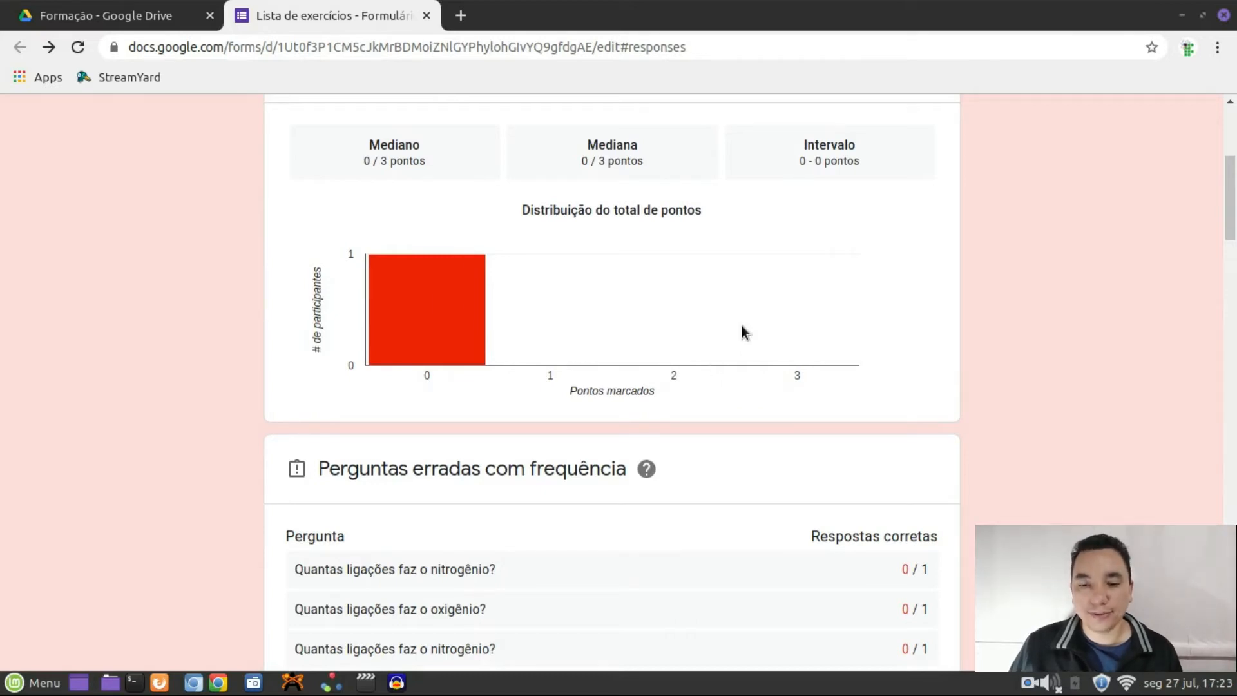
scroll(742, 329, down, 3)
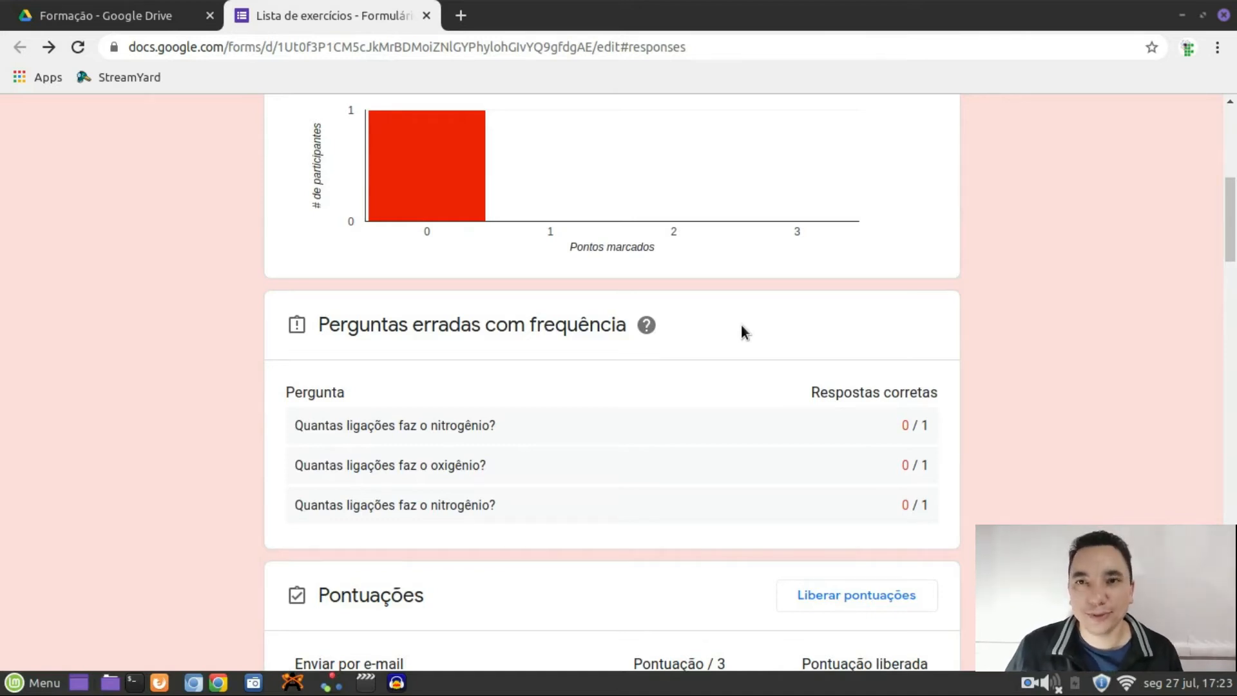
scroll(742, 332, down, 5)
scroll(740, 326, down, 6)
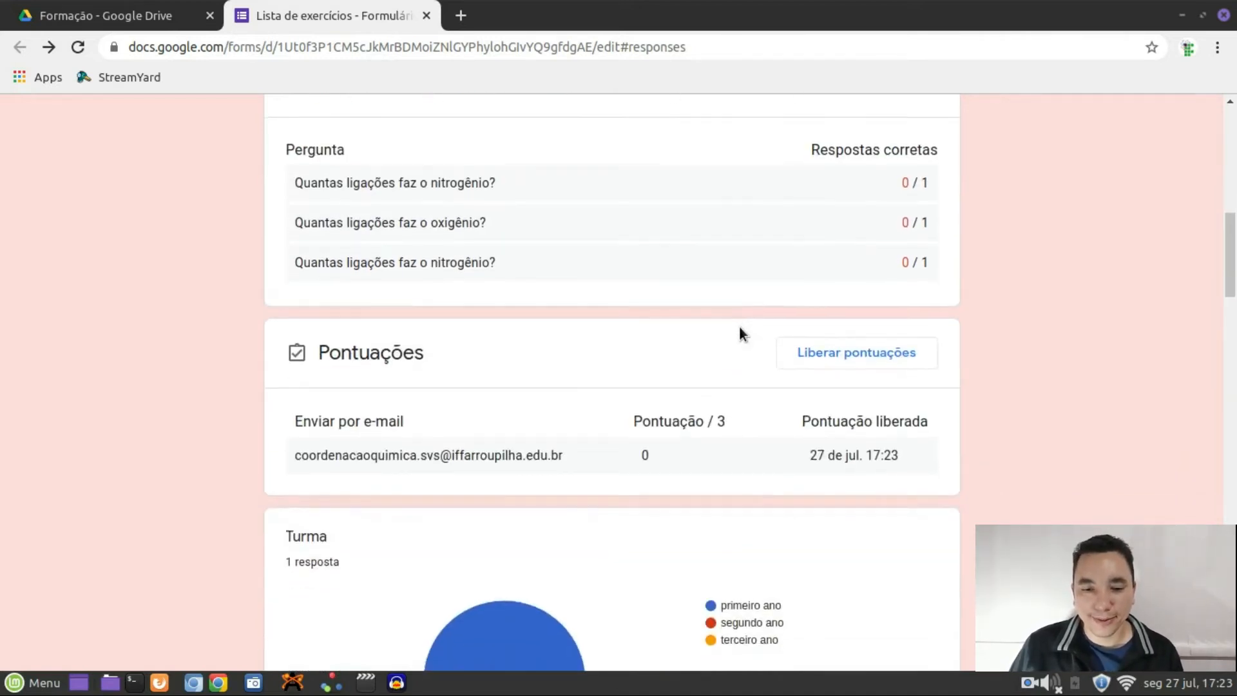
scroll(741, 327, down, 15)
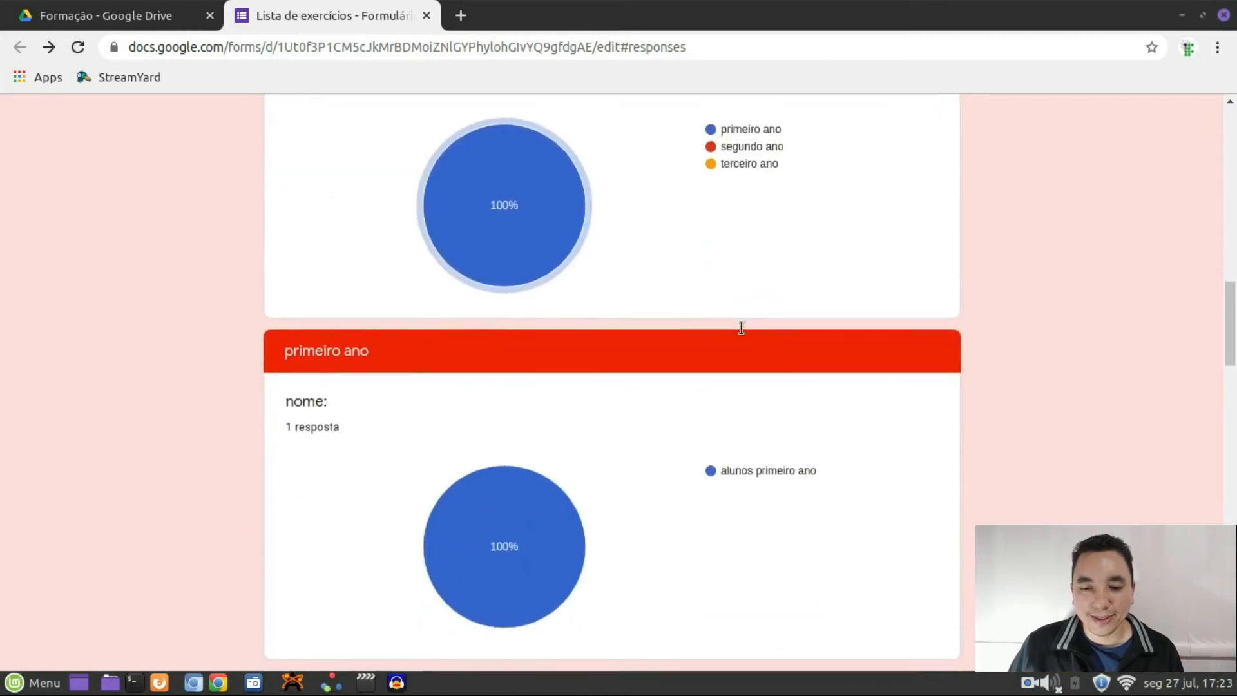
scroll(742, 328, down, 19)
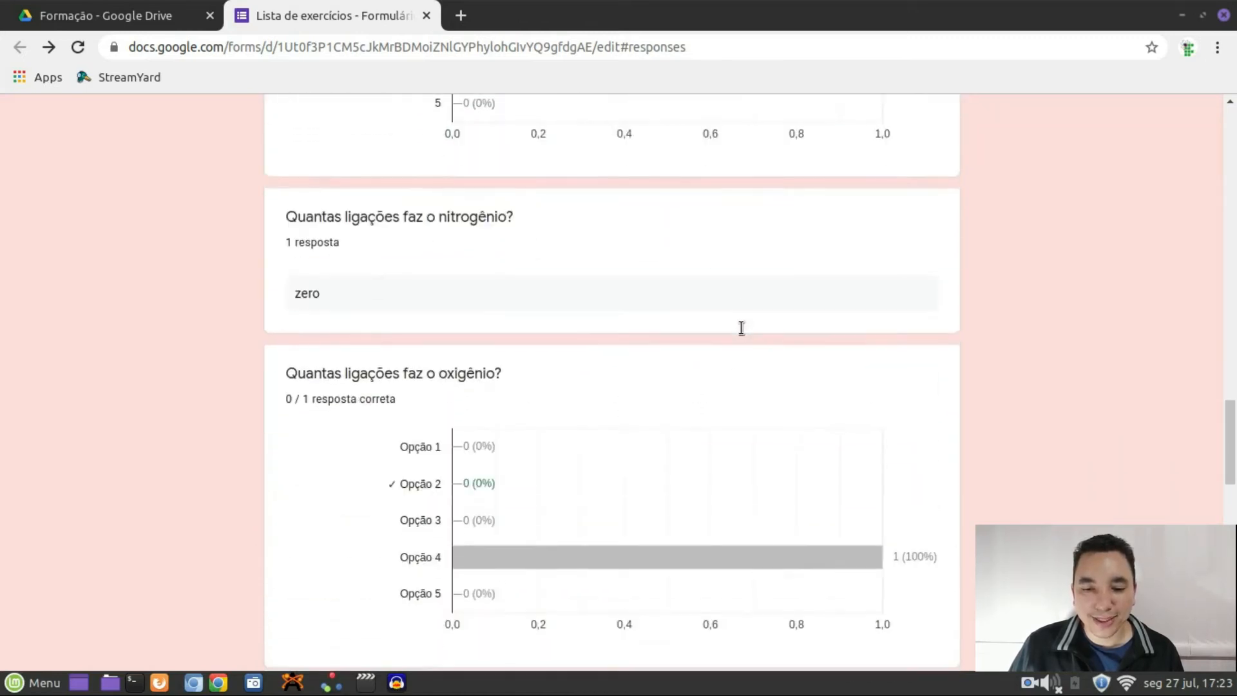
scroll(740, 330, down, 9)
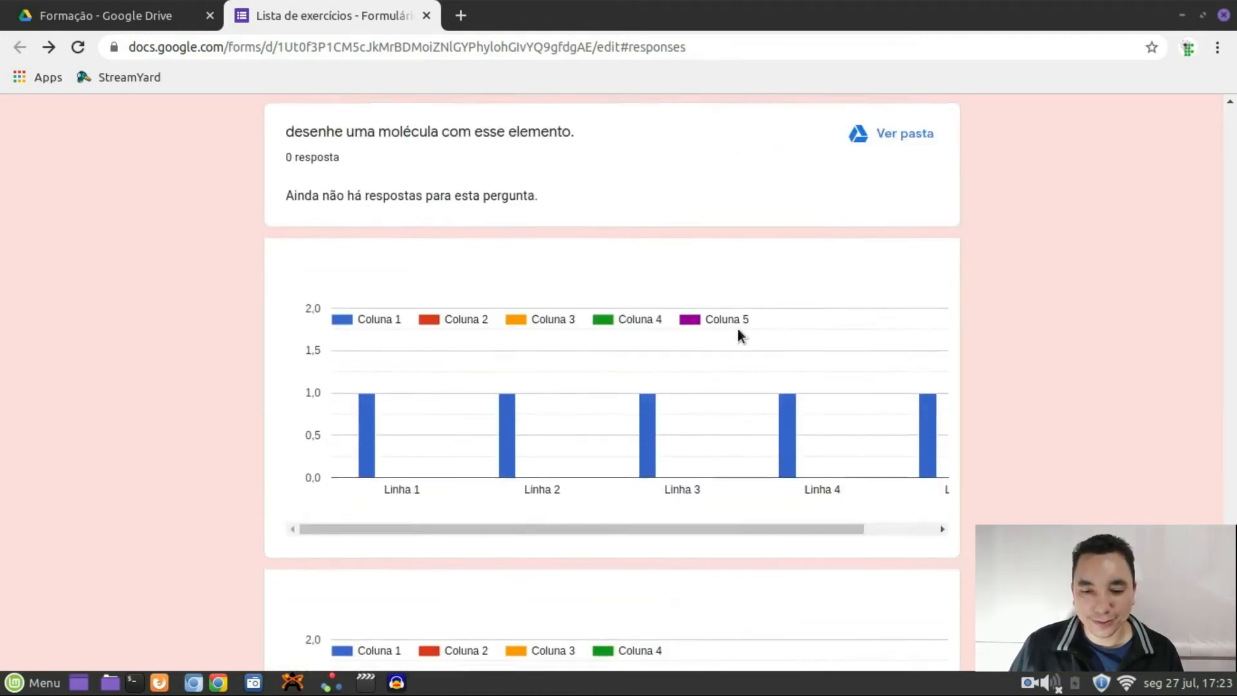
scroll(737, 329, up, 20)
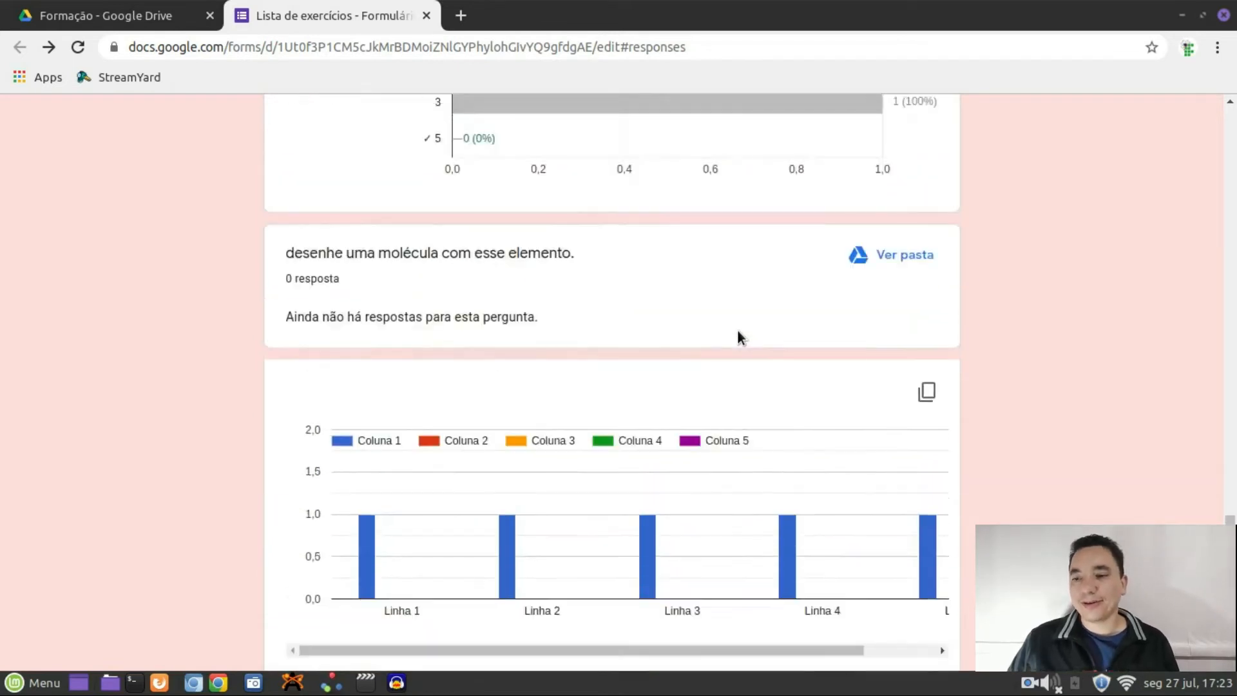
scroll(732, 328, up, 15)
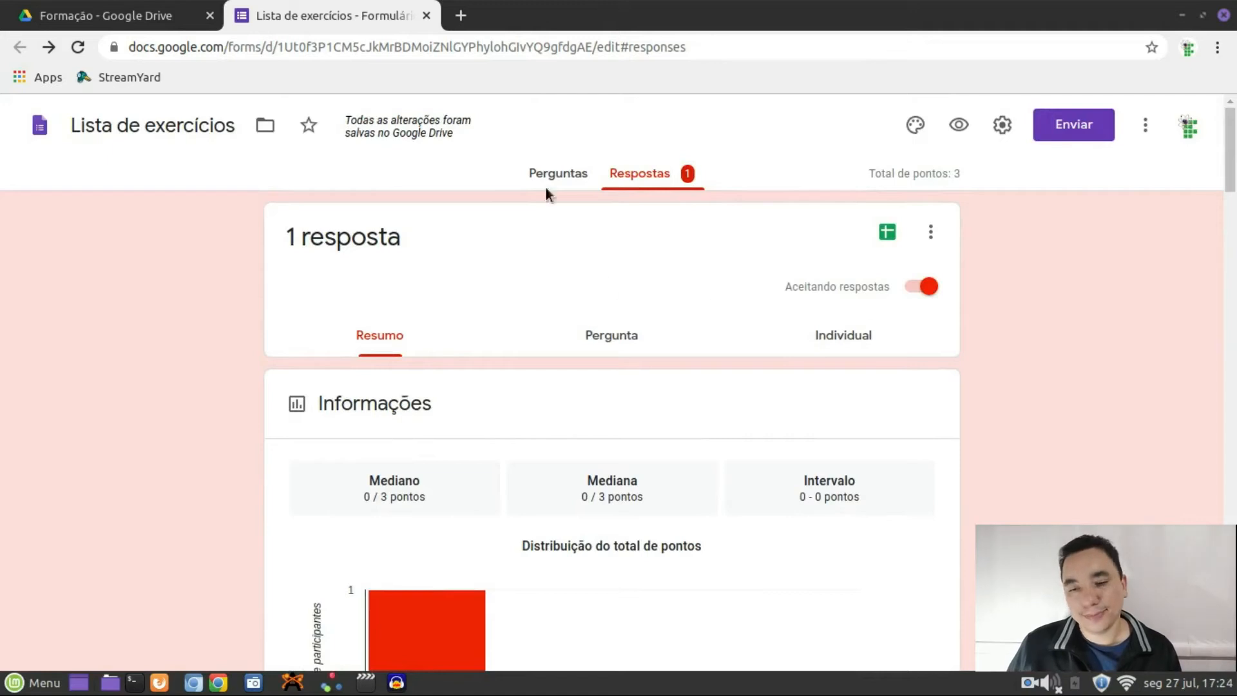
View answers per question and the 0-of-3 individual response, then open the linked spreadsheet
click(616, 341)
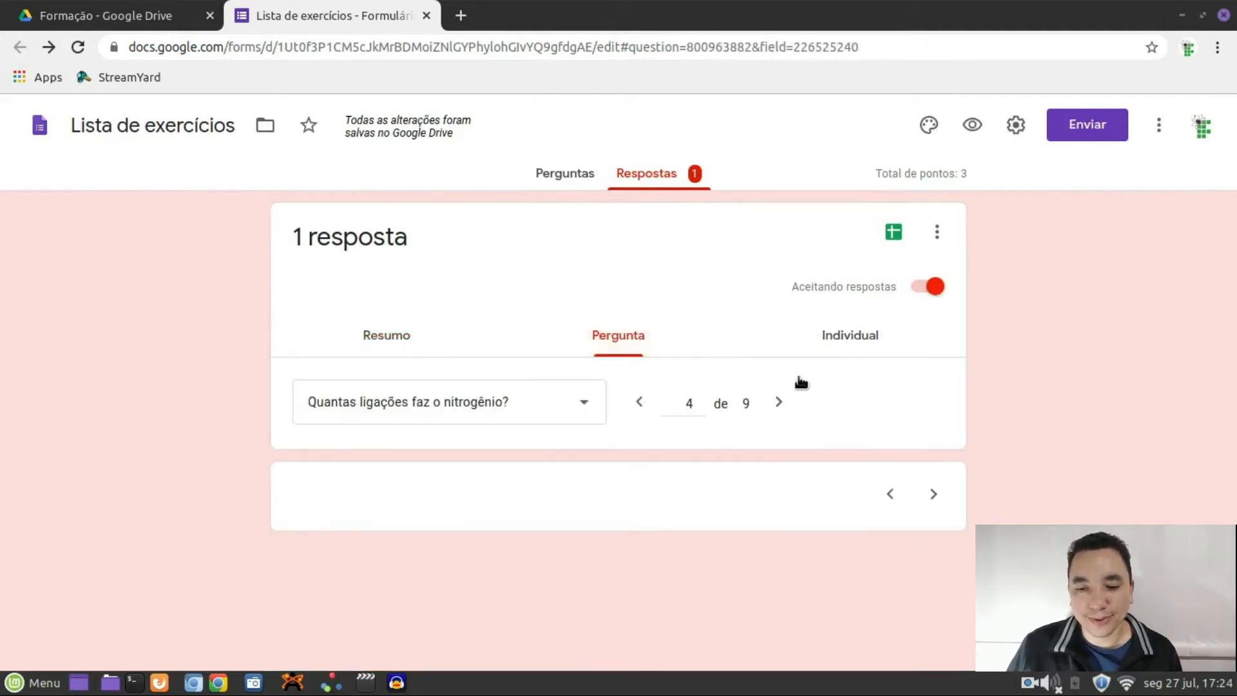
scroll(798, 416, down, 3)
scroll(797, 420, up, 3)
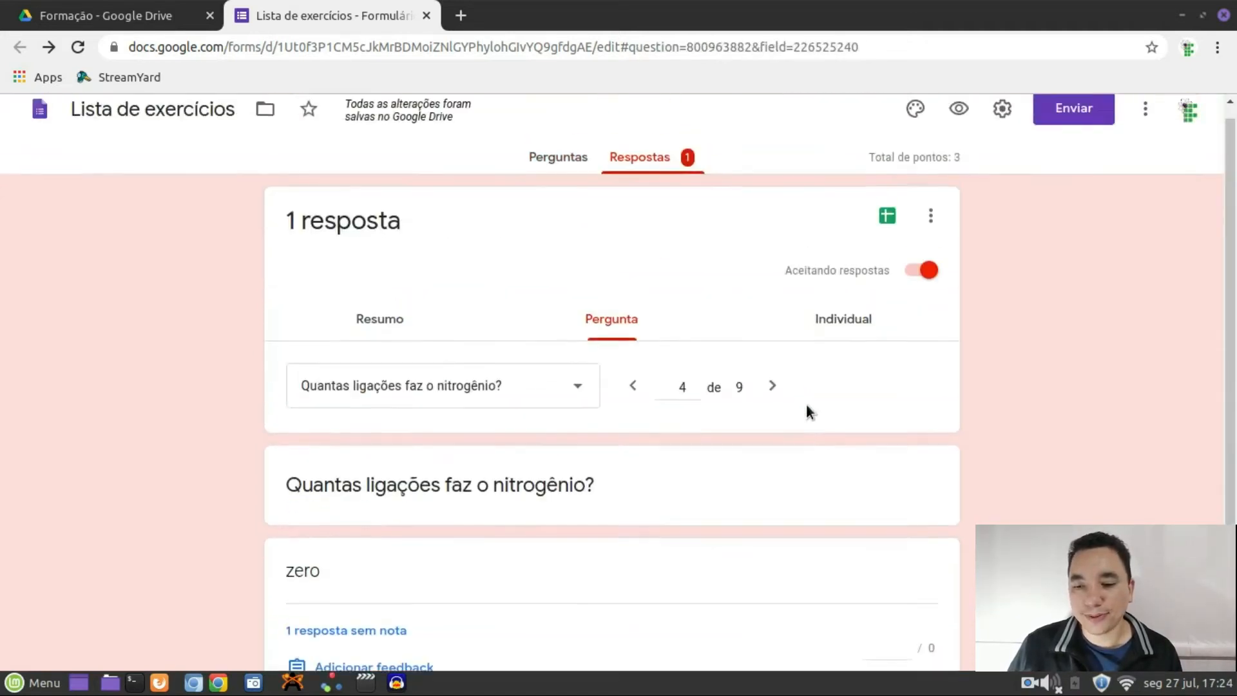
click(830, 339)
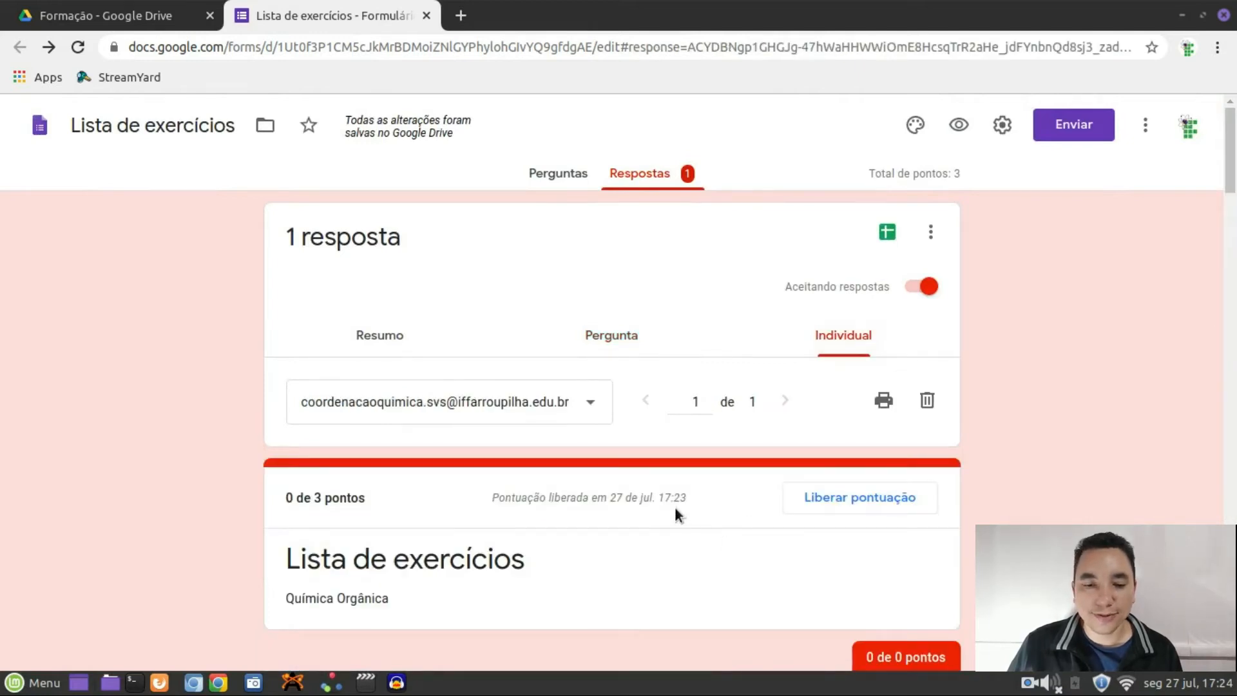
scroll(673, 504, down, 1)
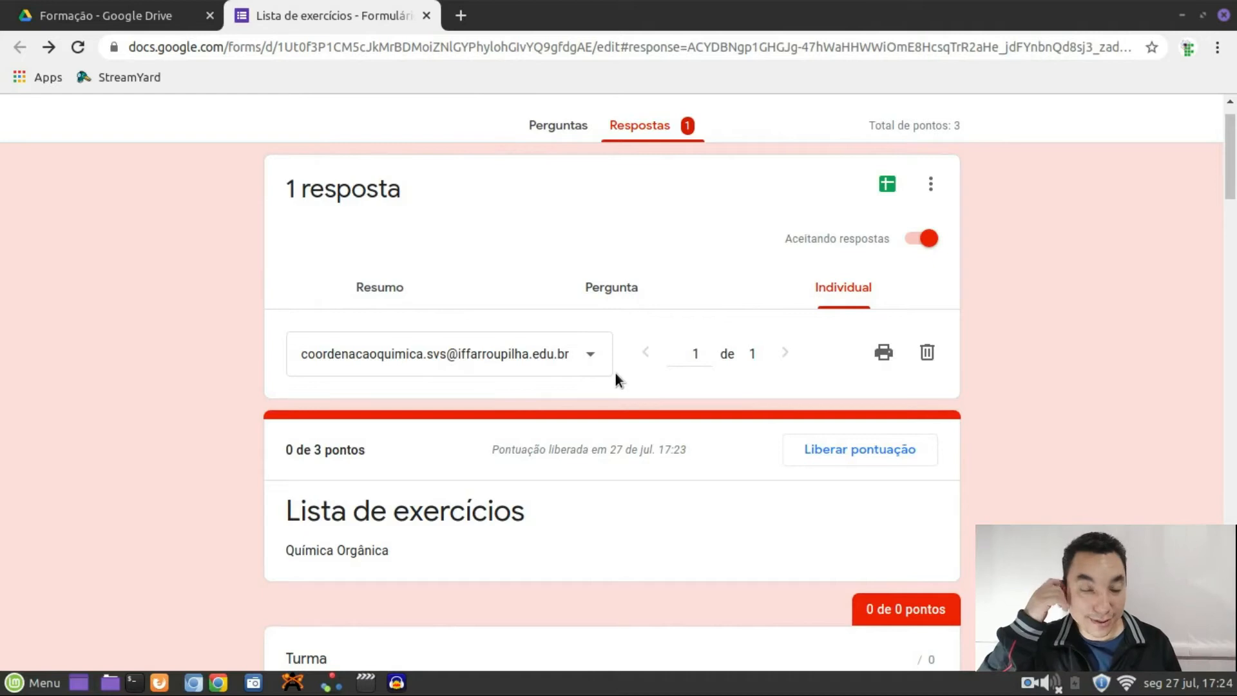
scroll(617, 373, down, 3)
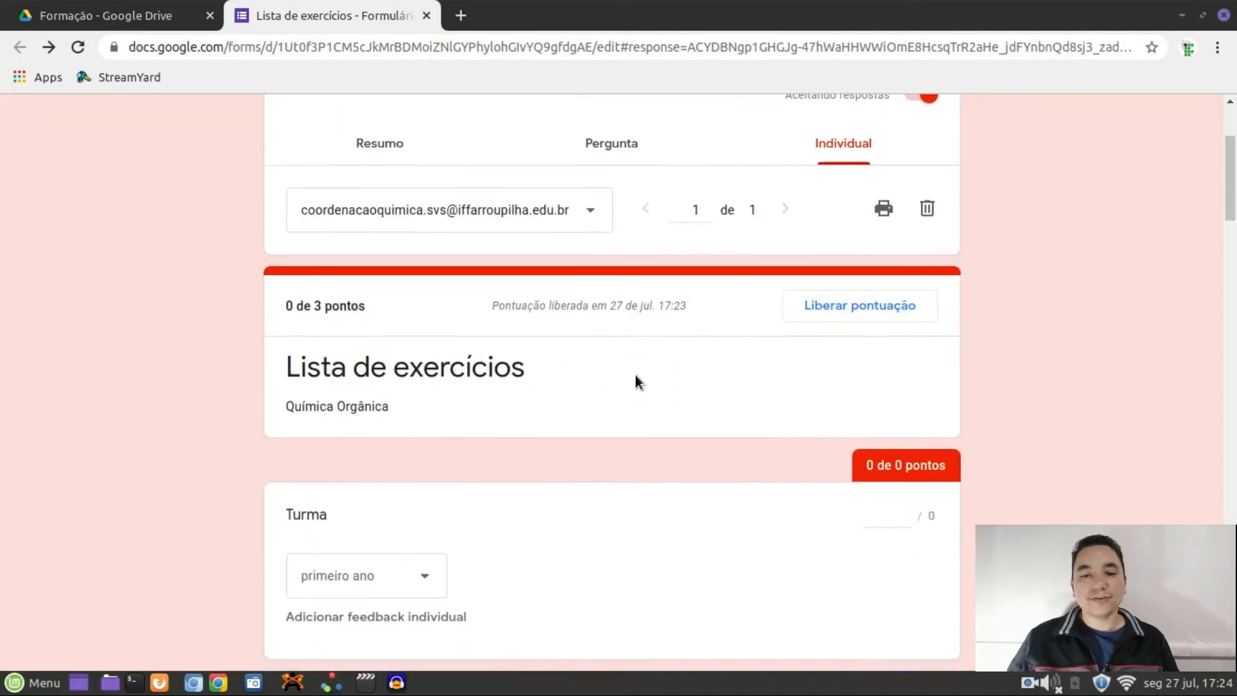
scroll(569, 412, down, 3)
scroll(571, 400, up, 6)
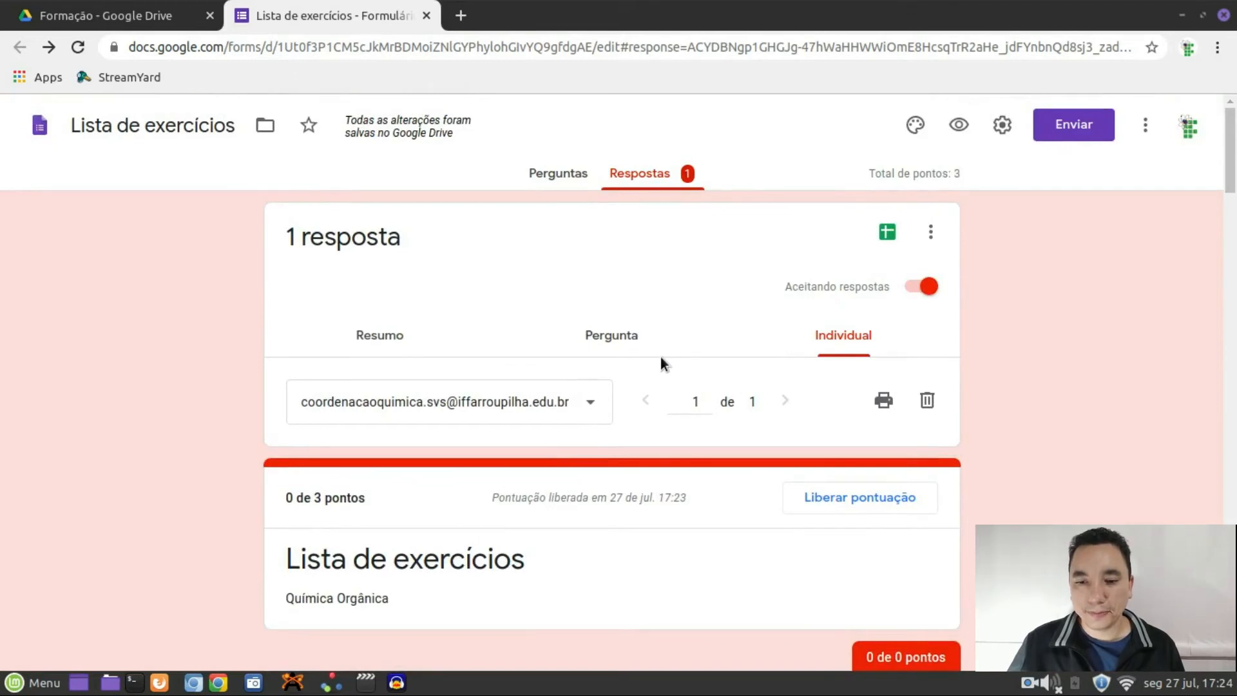
click(887, 233)
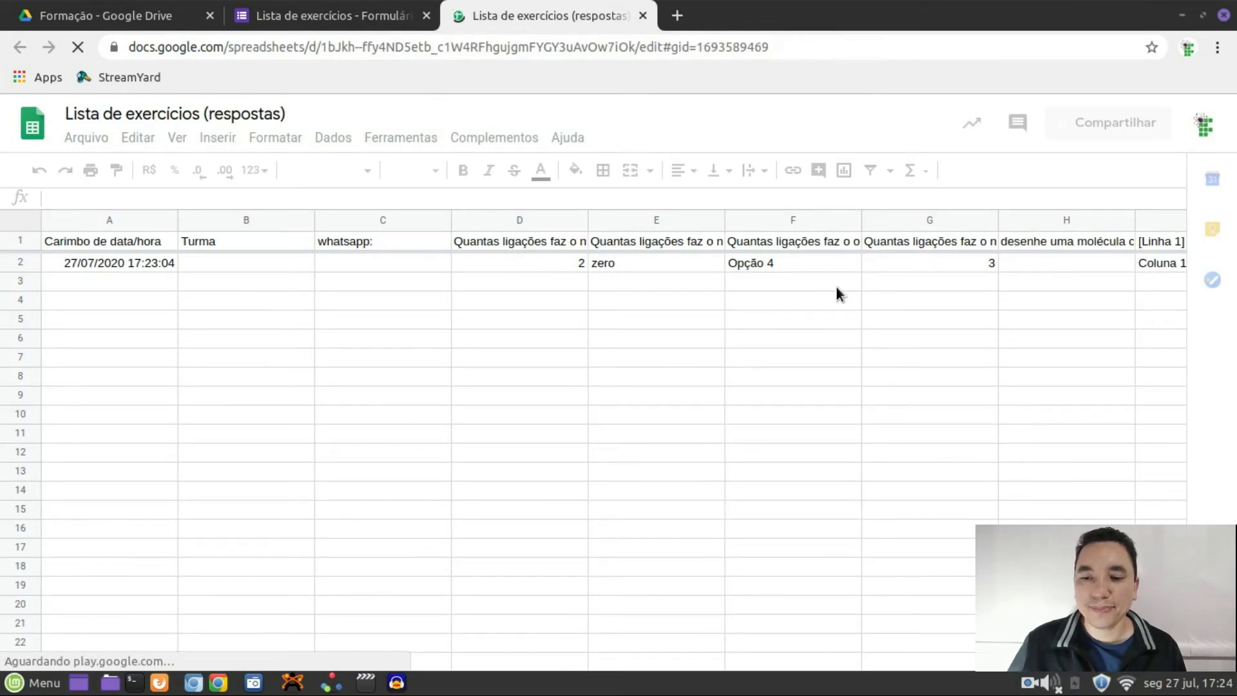
Close the 'Lista de exercicios (respostas)' spreadsheet and preview the form again
click(643, 16)
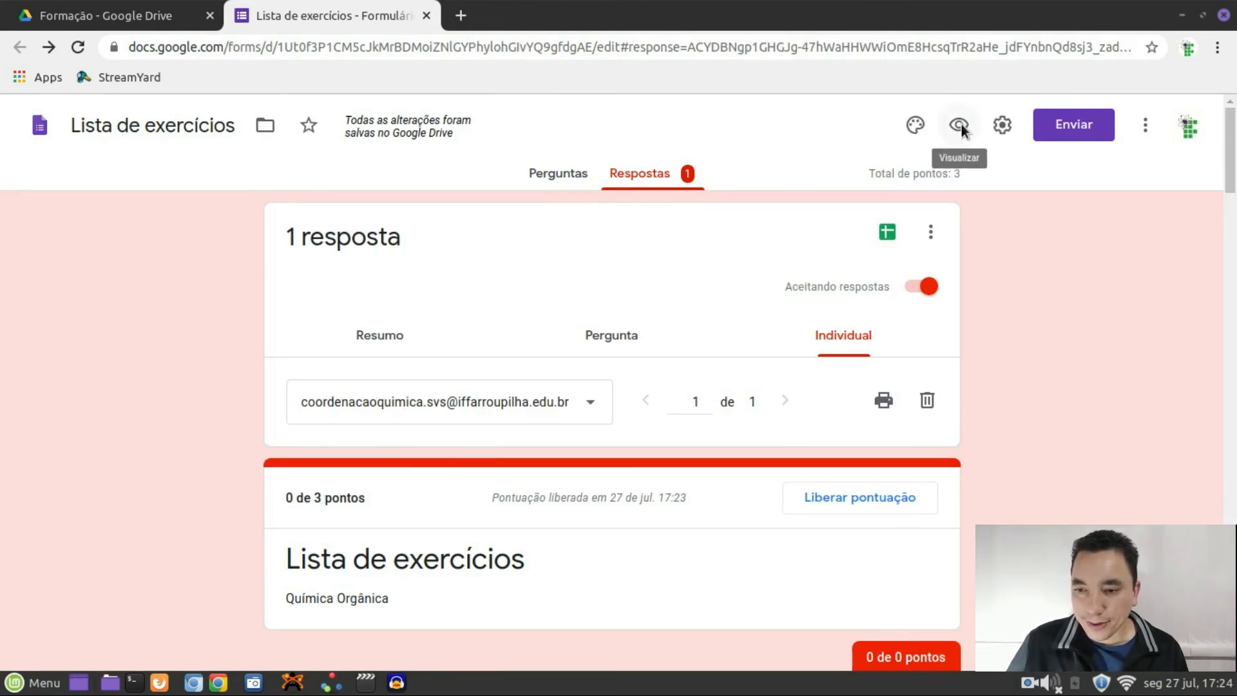
click(960, 124)
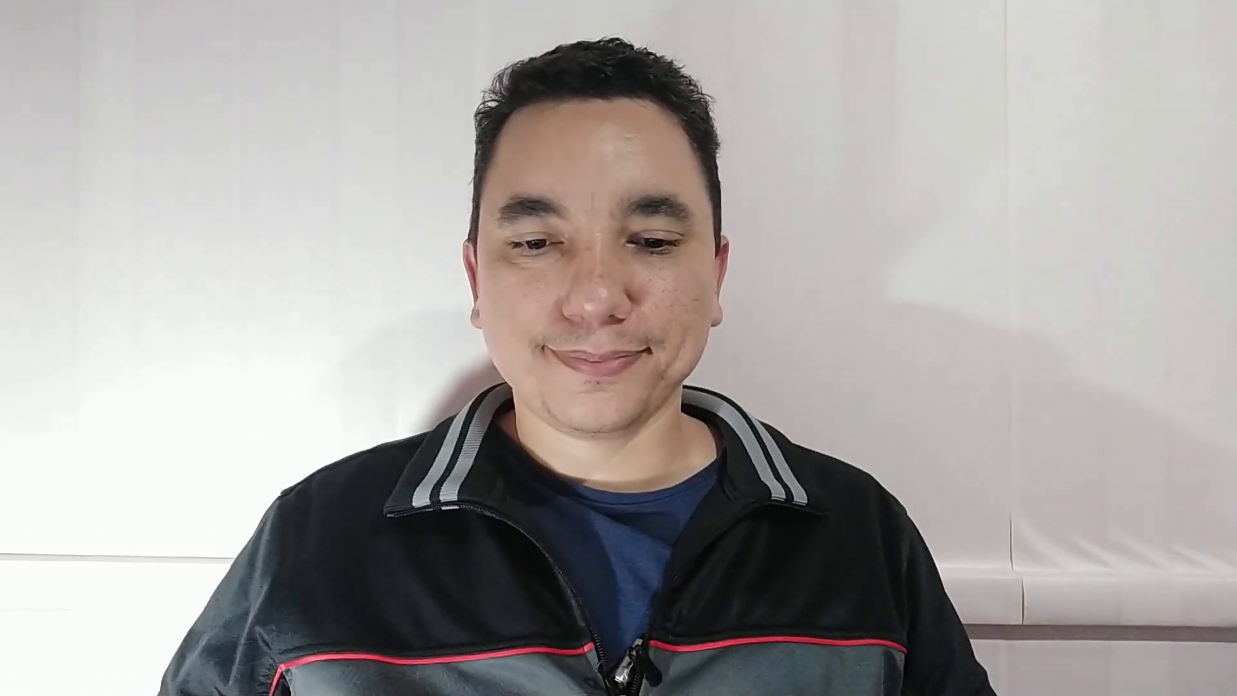